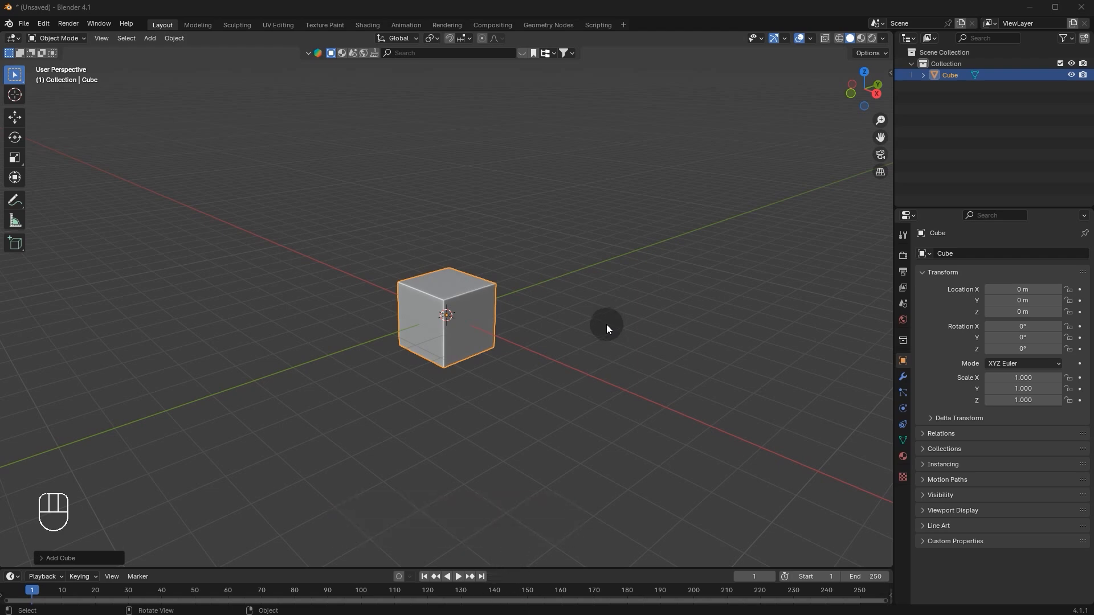
# Delete the cube so the scene is empty
pyautogui.hotkey('ctrl', 'z')
pyautogui.press('a')
pyautogui.press('x')
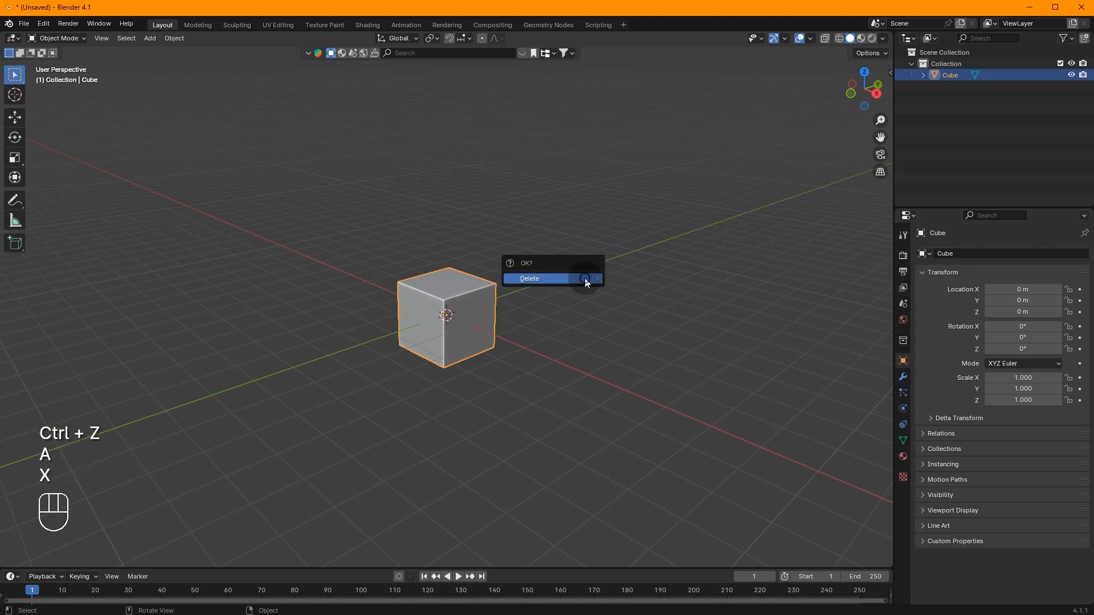
pyautogui.click(584, 278)
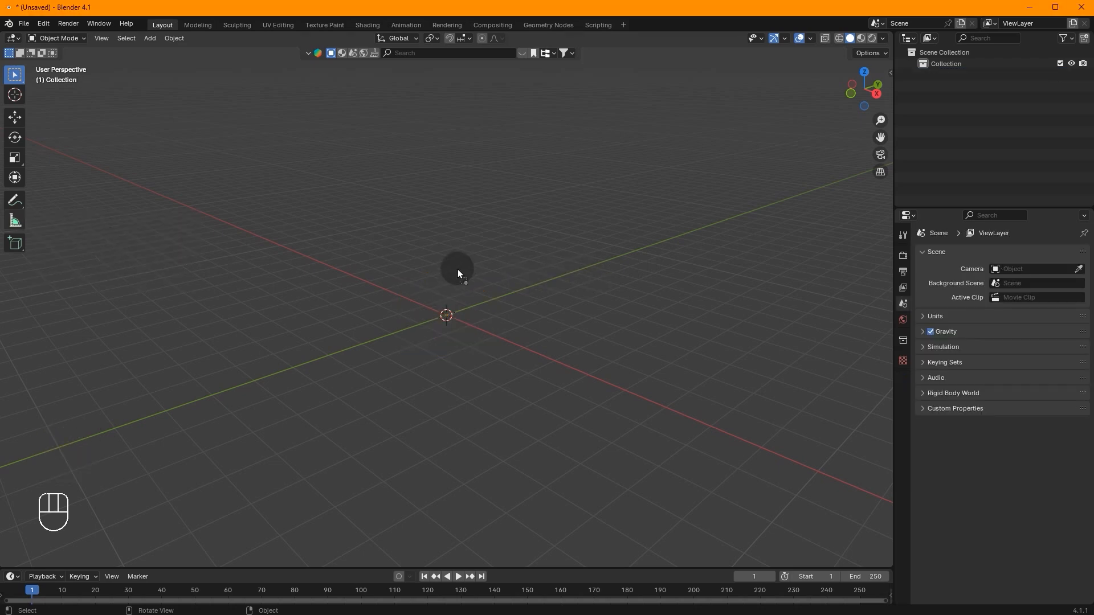
# Bring the Samson C01U Pro reference image into the scene and clear its rotation and location
pyautogui.moveTo(441, 296); pyautogui.dragTo(441, 295)
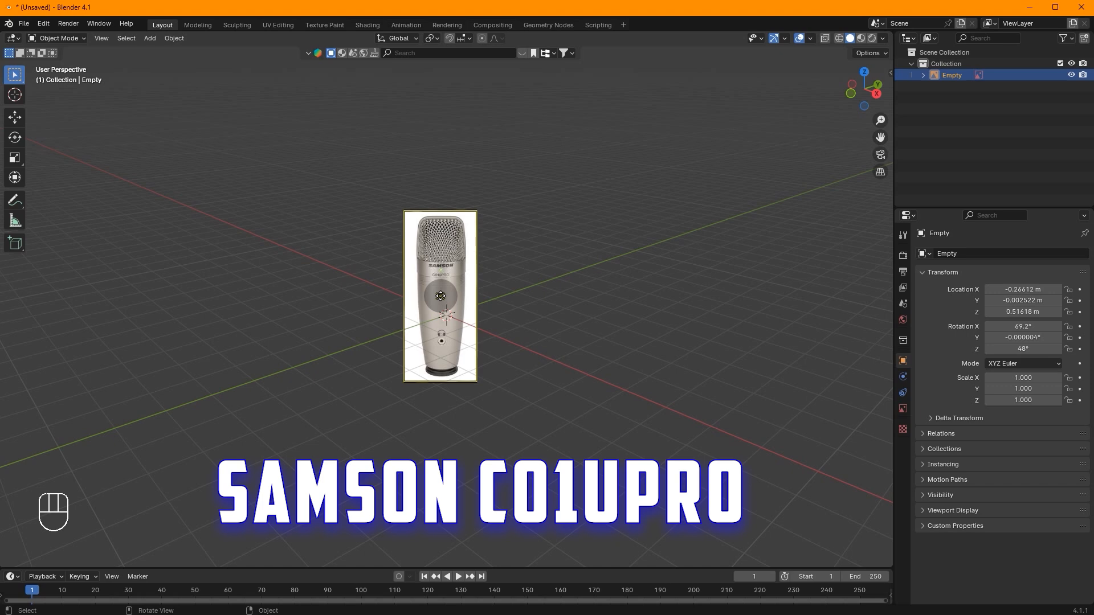
pyautogui.click(176, 40)
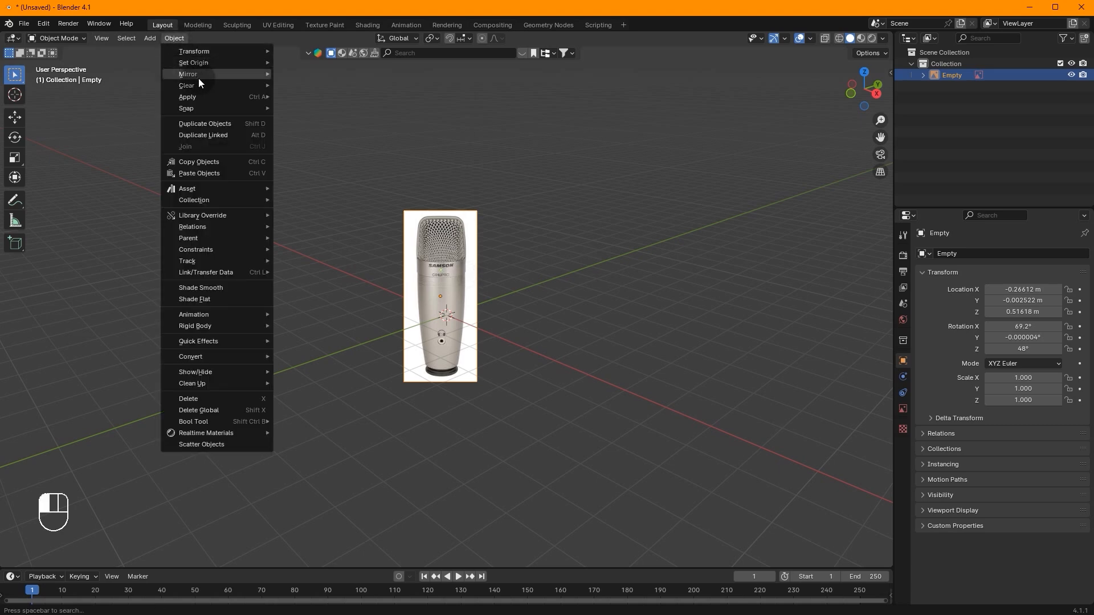
pyautogui.moveTo(205, 87)
pyautogui.click(313, 101)
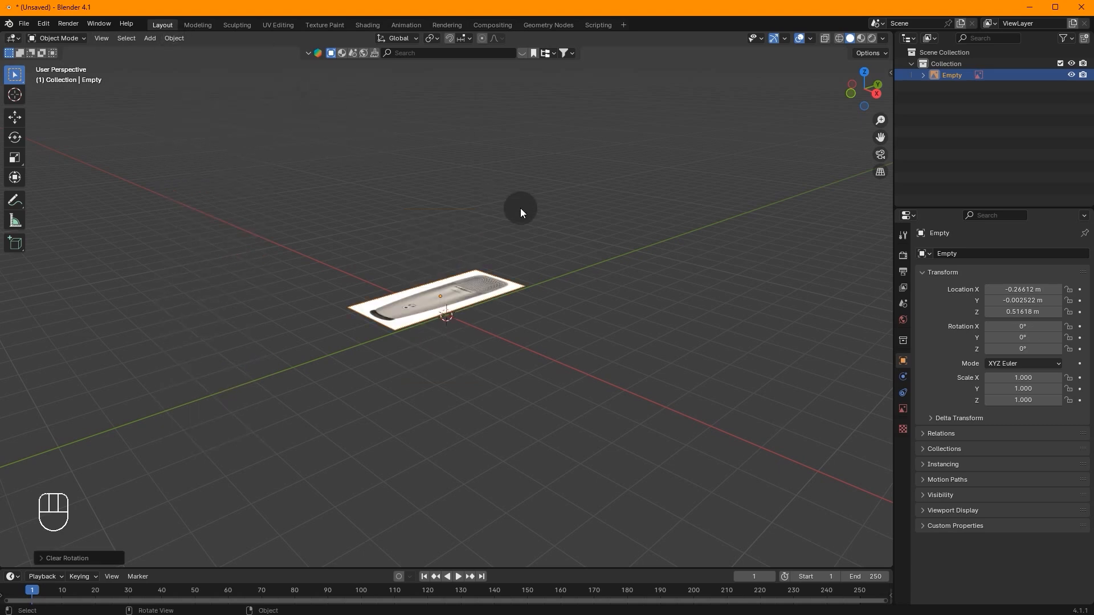
pyautogui.moveTo(520, 207); pyautogui.dragTo(434, 244, button='middle')
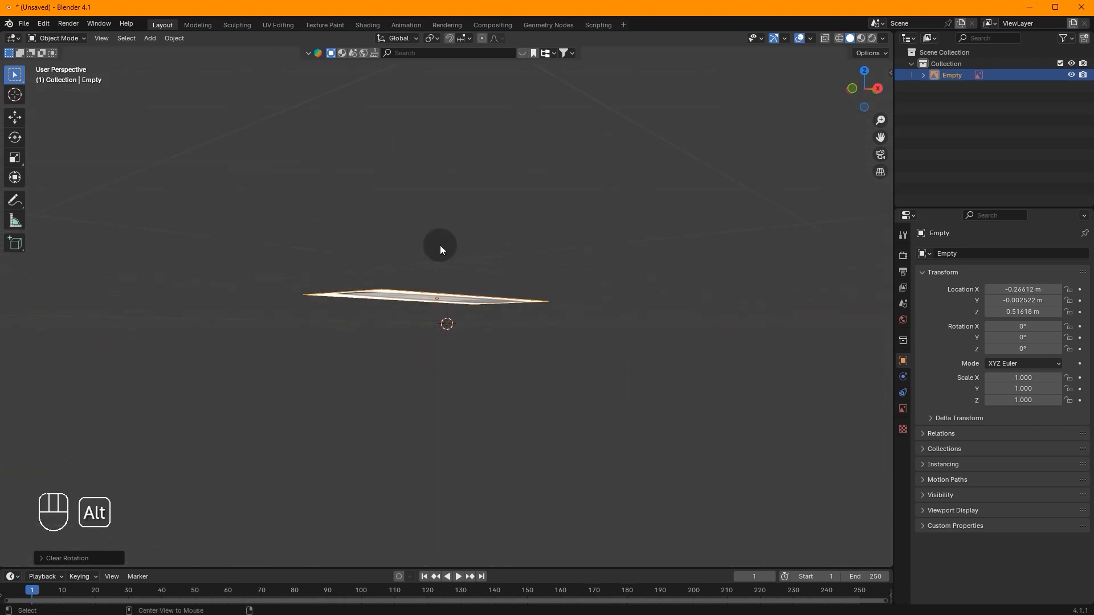
pyautogui.hotkey('alt', 'g')
pyautogui.moveTo(498, 302); pyautogui.dragTo(506, 356, button='middle')
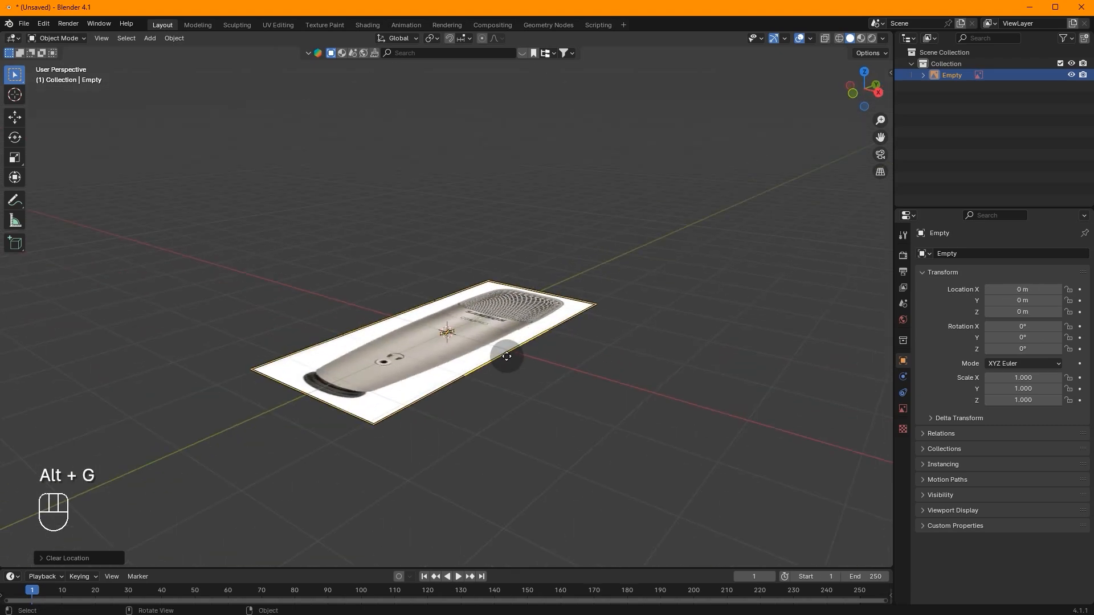
# Stand the reference image upright by rotating it 90° about the X axis
pyautogui.moveTo(630, 337); pyautogui.dragTo(734, 297, button='middle')
pyautogui.write('rx')
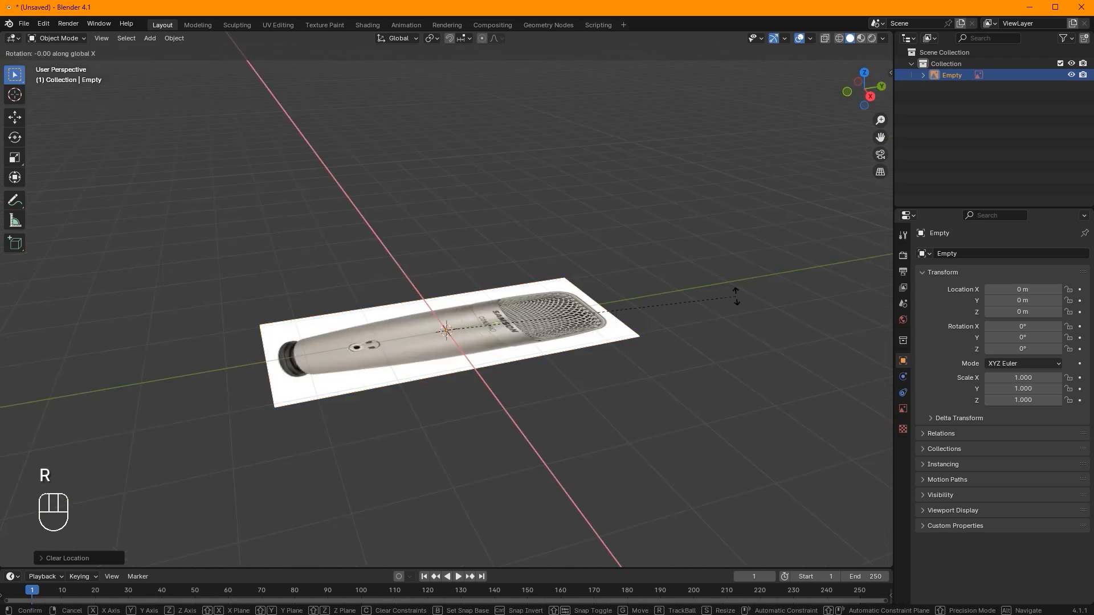
pyautogui.write('90')
pyautogui.press('Return')
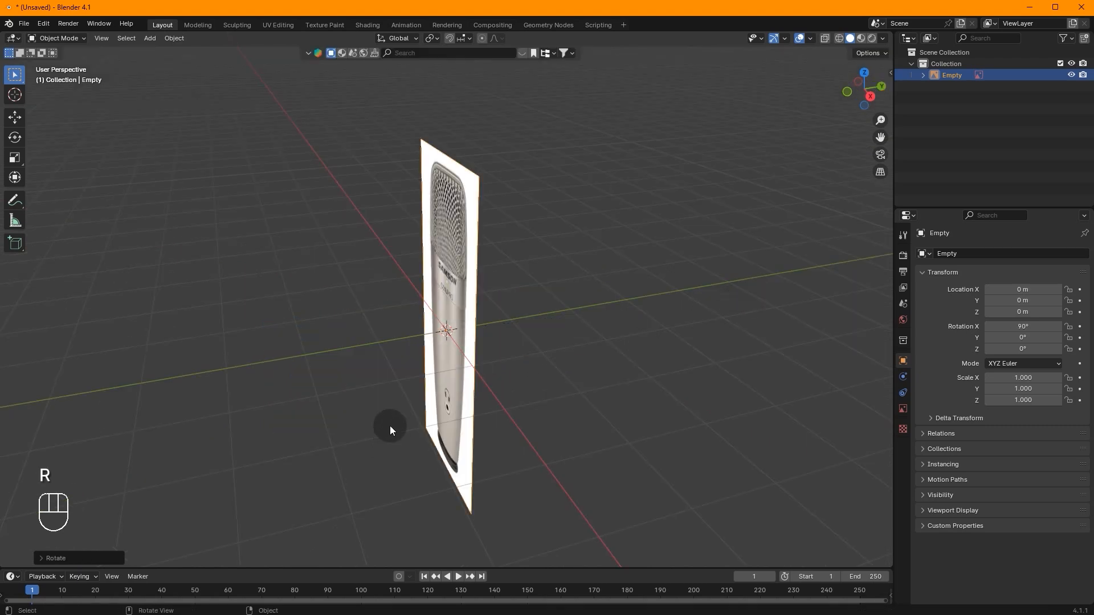
# Move the reference image 2 m along the Y axis, behind the world origin
pyautogui.press('g')
pyautogui.press('y')
pyautogui.press('ctrl')
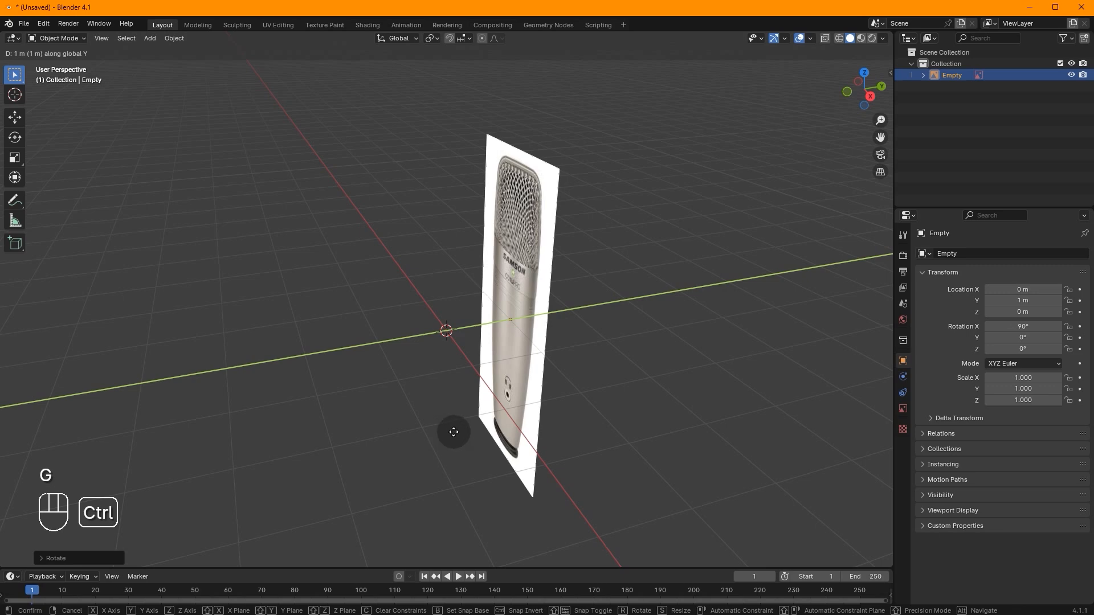
pyautogui.click(499, 433)
pyautogui.moveTo(499, 433); pyautogui.dragTo(564, 358, button='middle')
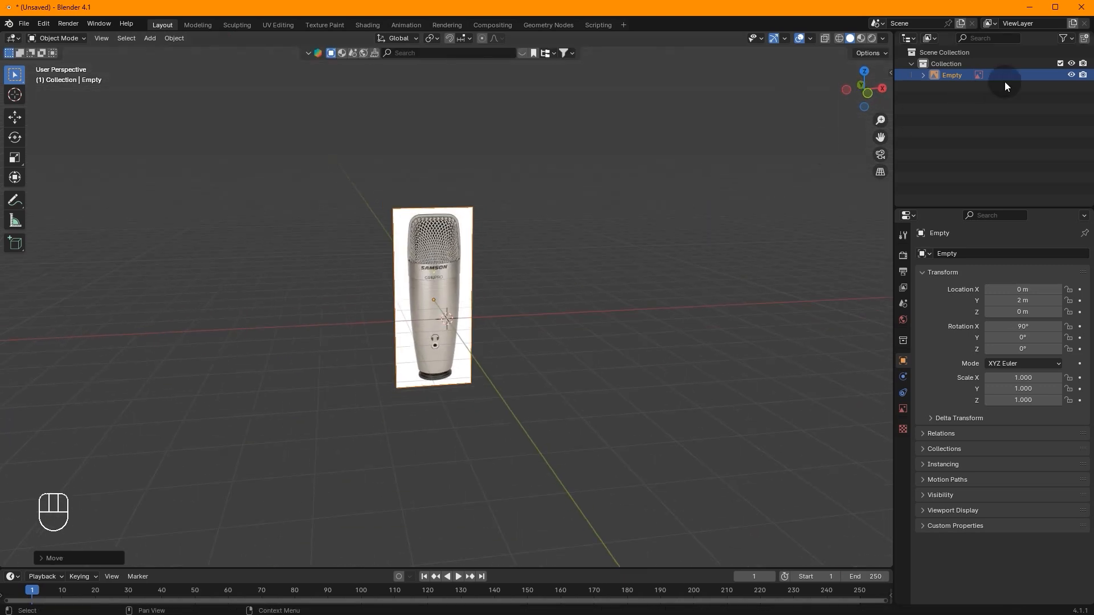
# Switch to the front orthographic view and add a cylinder mesh at the origin
pyautogui.click(867, 93)
pyautogui.scroll(2, 569, 216)
pyautogui.hotkey('shift', 'a')
pyautogui.moveTo(570, 216)
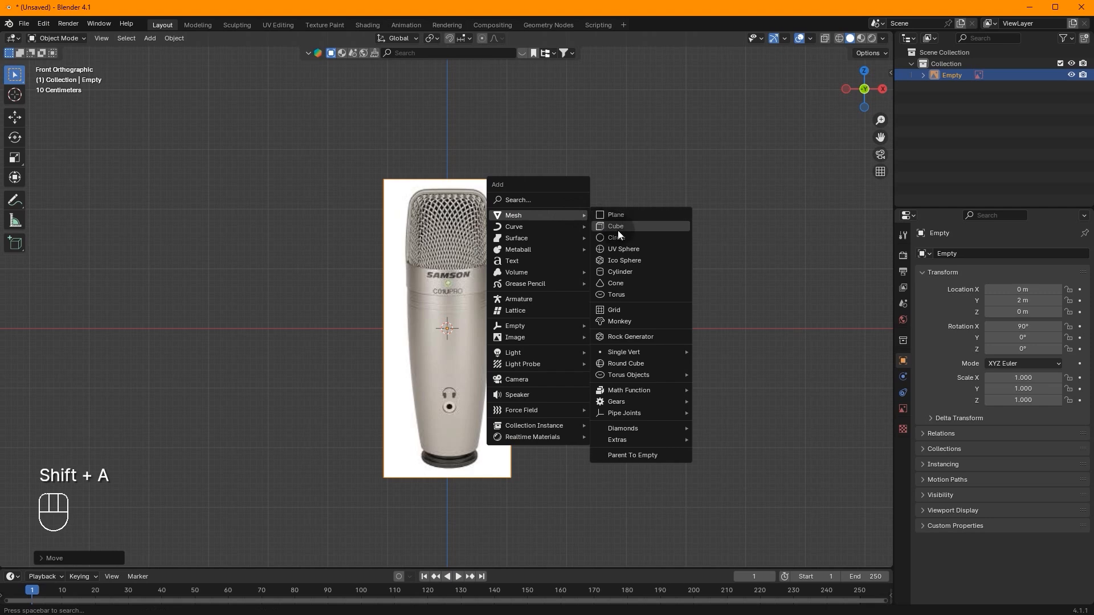
pyautogui.click(637, 269)
pyautogui.scroll(1, 606, 303)
pyautogui.scroll(2, 607, 303)
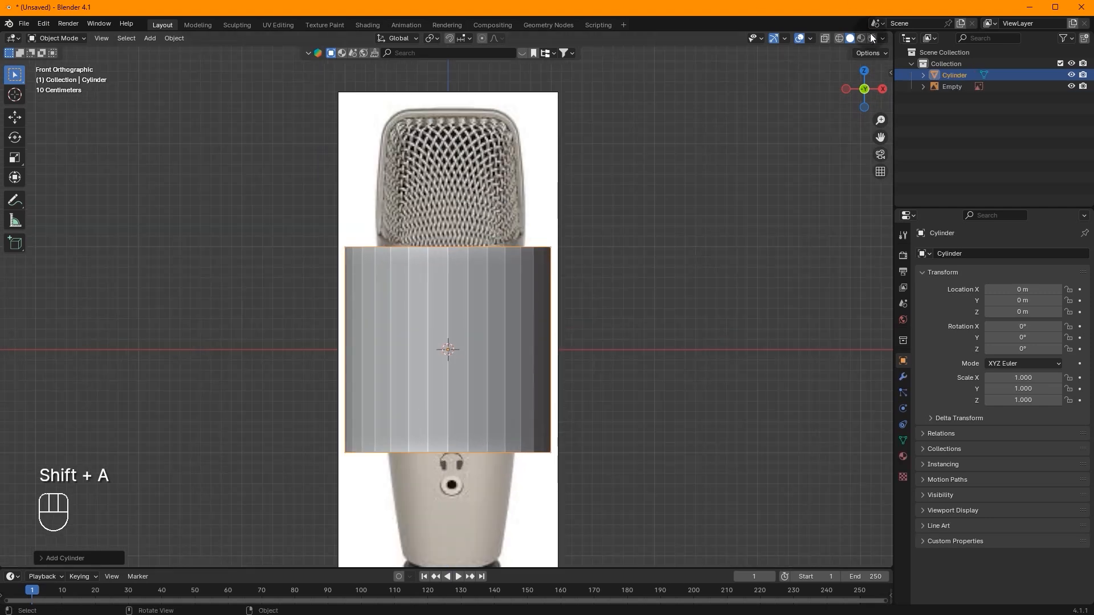
# Turn on X-ray display and scale the cylinder to 0.7 to match the microphone body's width
pyautogui.click(824, 38)
pyautogui.press('s')
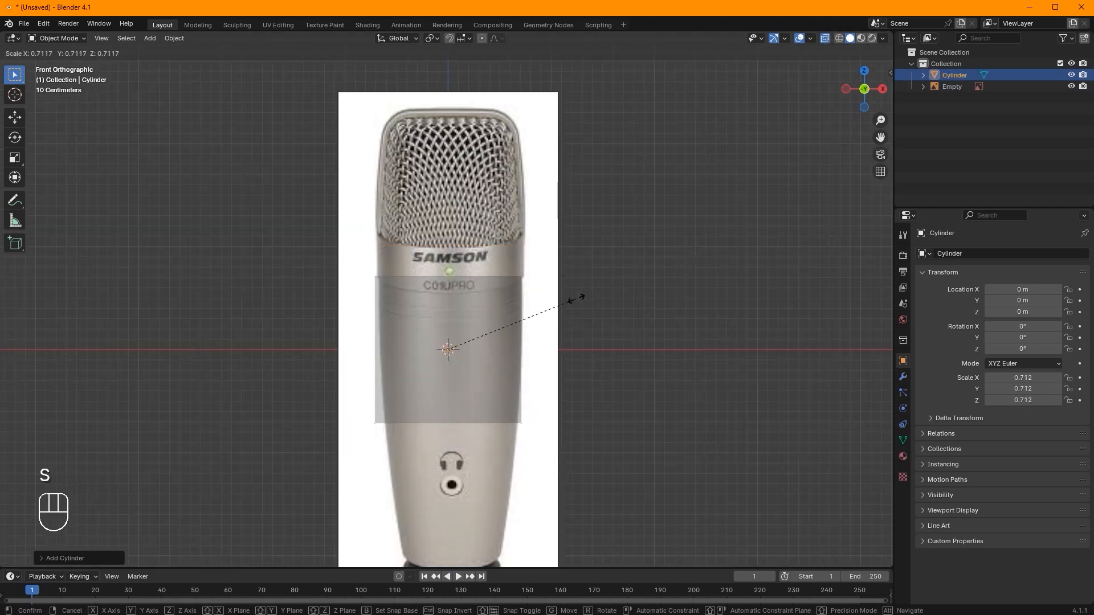
pyautogui.click(558, 311)
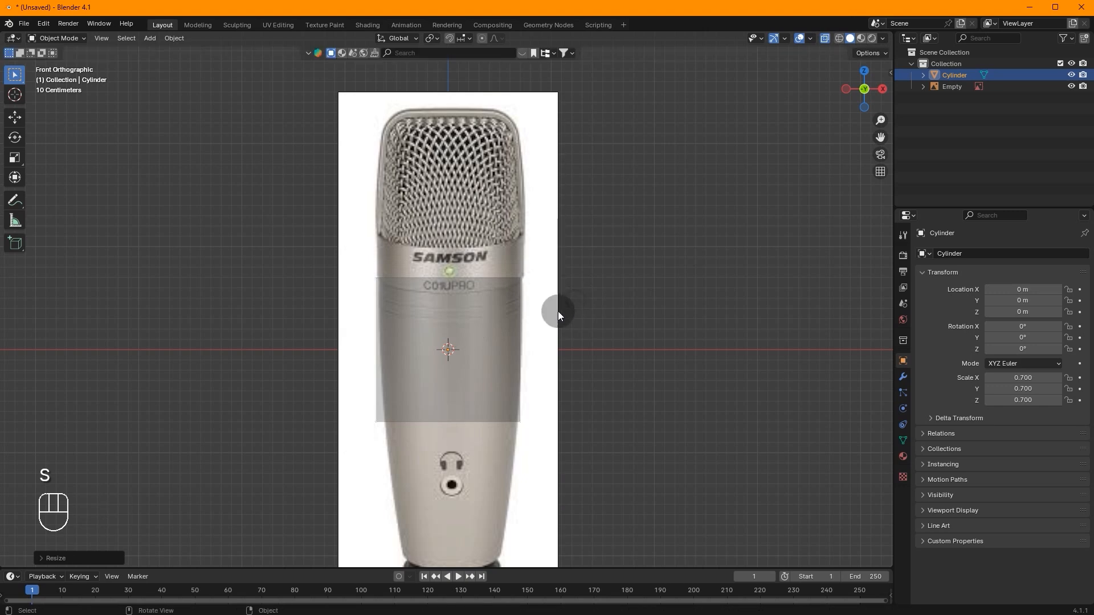
# Shift the reference image about -0.024 m along X so the microphone is centred on the cylinder
pyautogui.click(511, 170)
pyautogui.scroll(5, 610, 263)
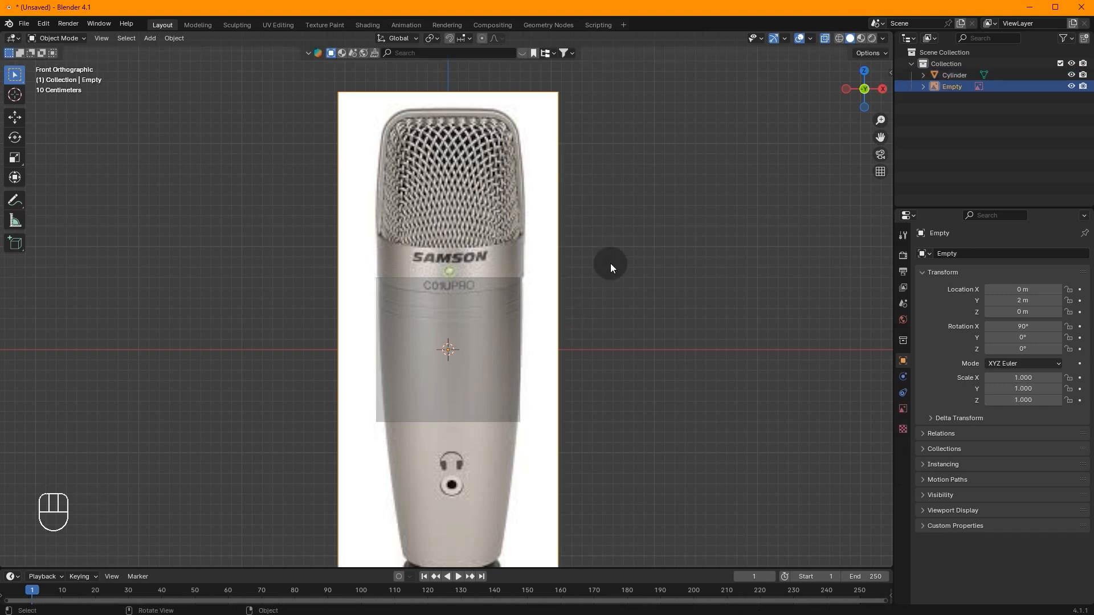
pyautogui.press('g')
pyautogui.press('x')
pyautogui.press('shift')
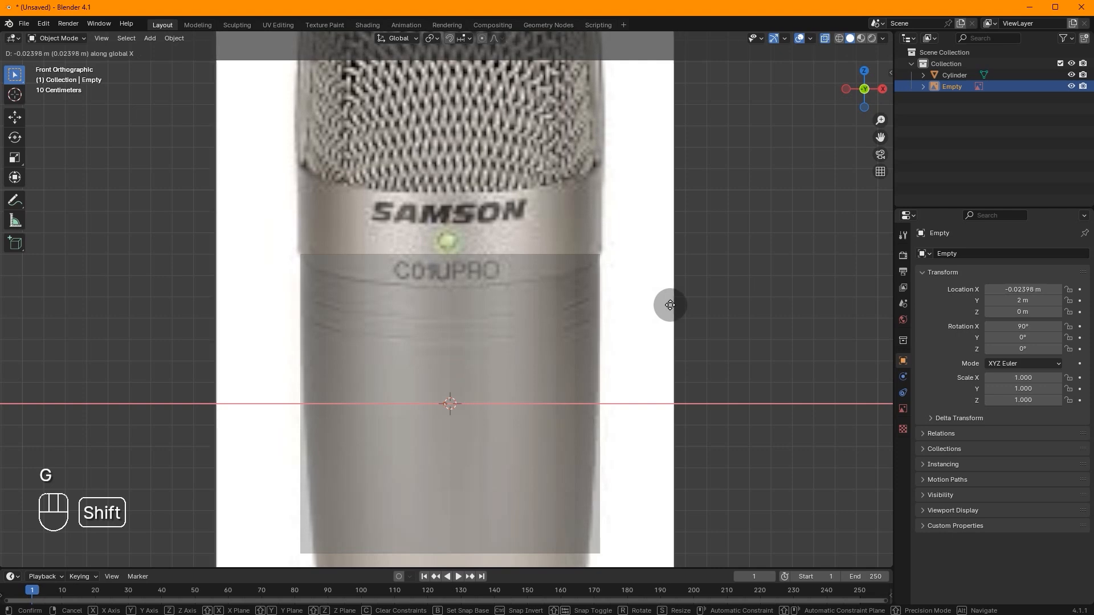
pyautogui.click(668, 303)
pyautogui.scroll(-3, 451, 247)
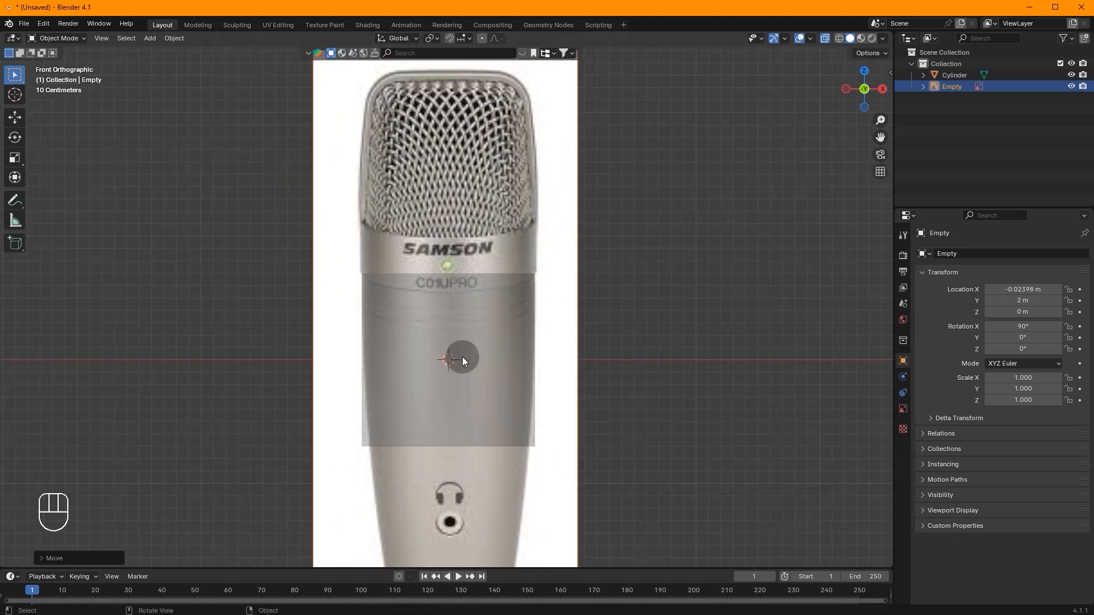
# In Edit Mode, raise the cylinder's top vertices about 0.29 m along Z, close to the lower edge of the microphone grille
pyautogui.click(489, 379)
pyautogui.scroll(-3, 489, 379)
pyautogui.keyDown('shift'); pyautogui.moveTo(491, 381); pyautogui.dragTo(503, 300, button='middle'); pyautogui.keyUp('shift')
pyautogui.scroll(2, 504, 301)
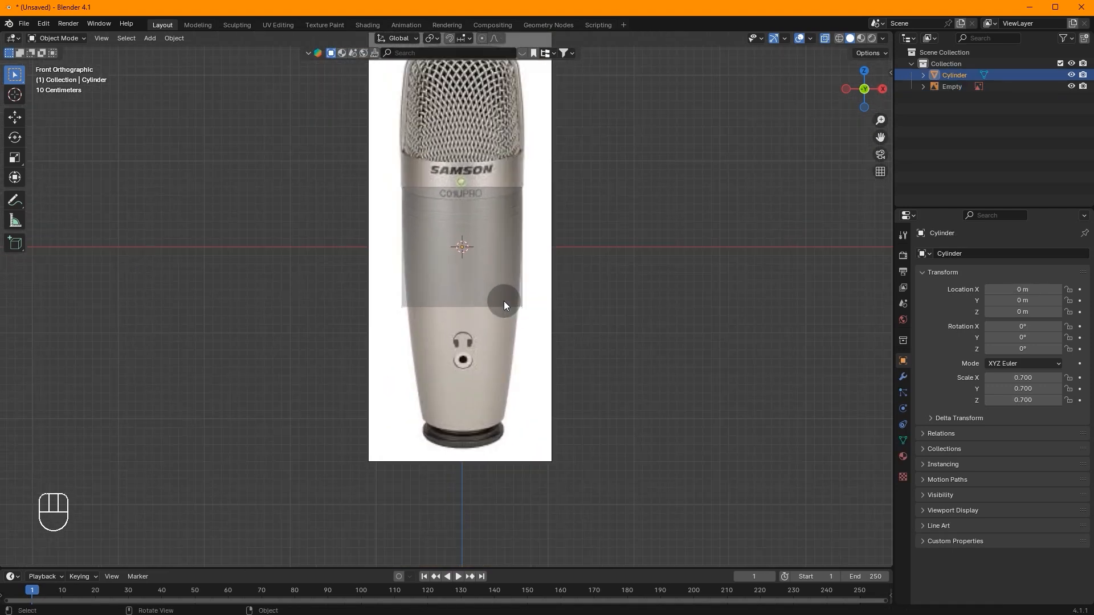
pyautogui.press('Tab')
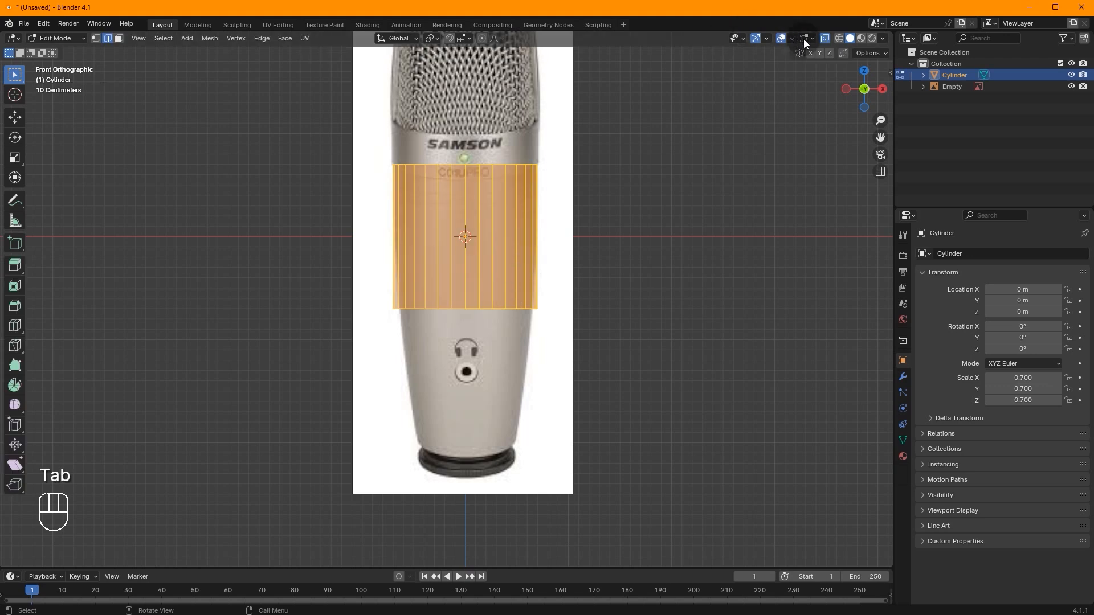
pyautogui.press('1')
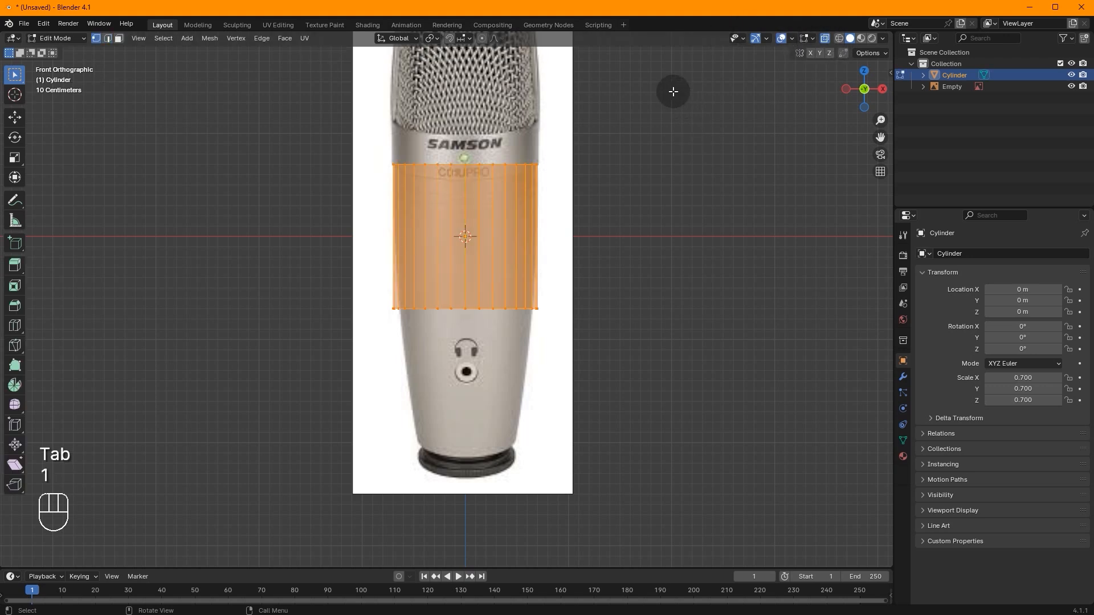
pyautogui.moveTo(654, 84); pyautogui.dragTo(233, 216)
pyautogui.moveTo(242, 101); pyautogui.dragTo(741, 216)
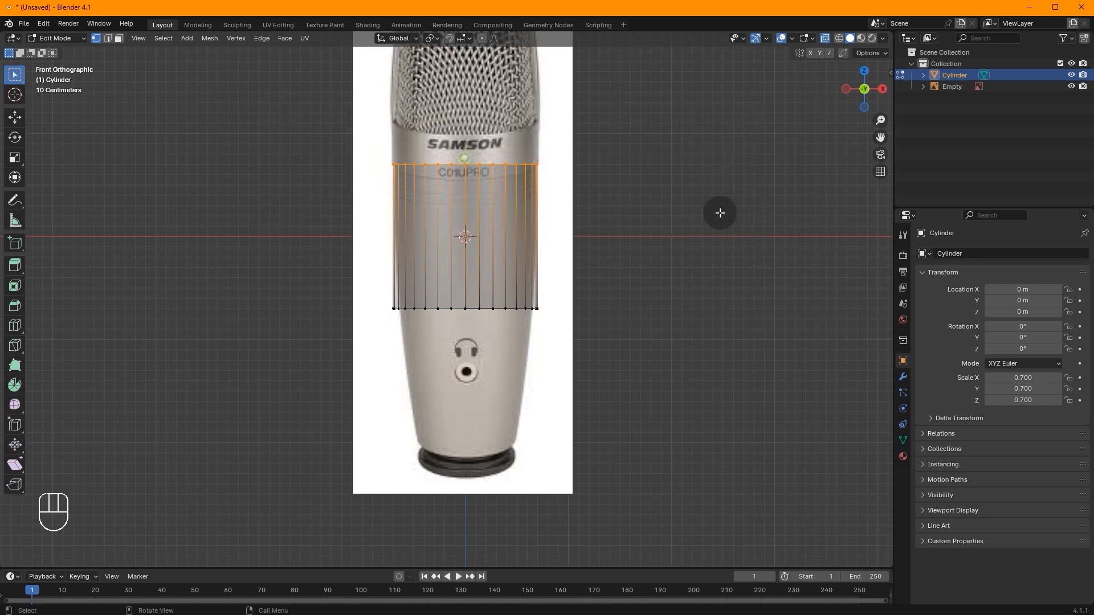
pyautogui.press('g')
pyautogui.press('z')
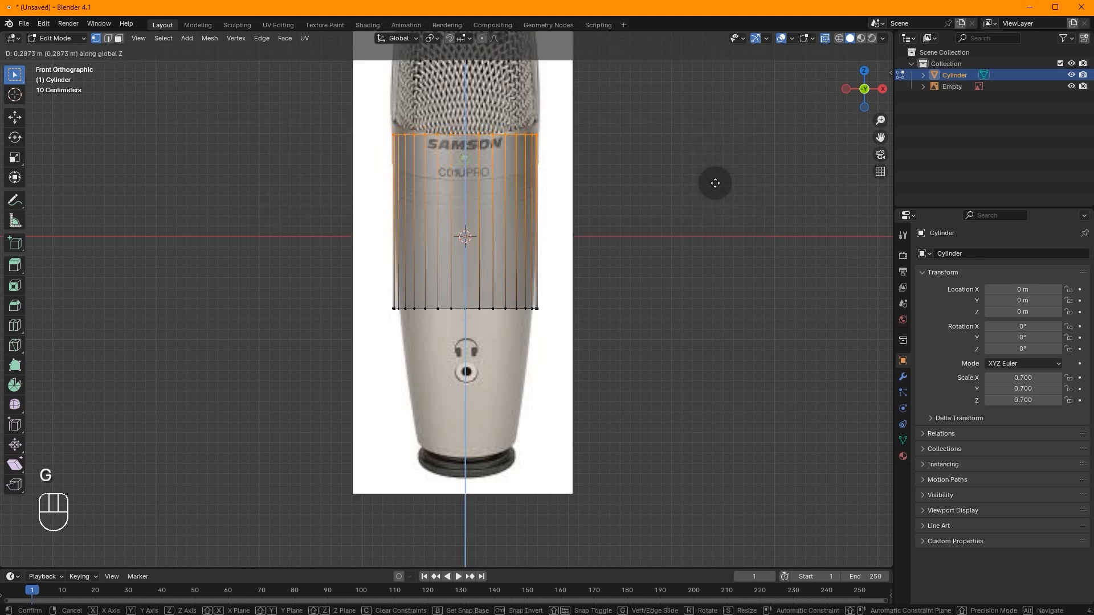
pyautogui.click(715, 183)
# Lower the cylinder's bottom vertices to just above the microphone's black base and scale them in to the body's narrow end
pyautogui.moveTo(643, 269); pyautogui.dragTo(342, 345)
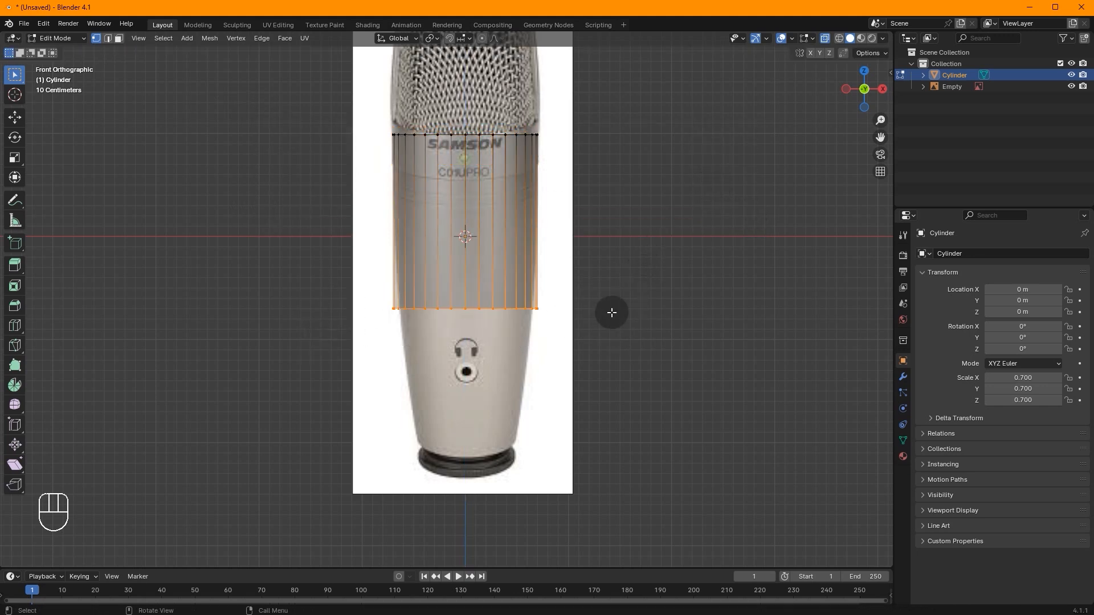
pyautogui.press('g')
pyautogui.press('z')
pyautogui.click(639, 457)
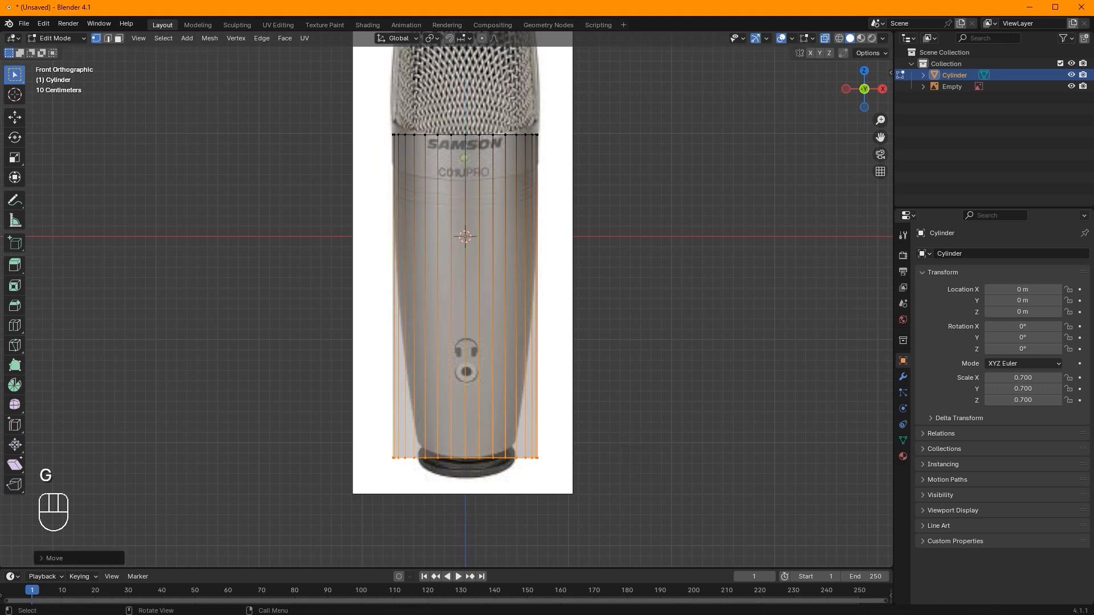
pyautogui.press('s')
pyautogui.press('g')
pyautogui.press('s')
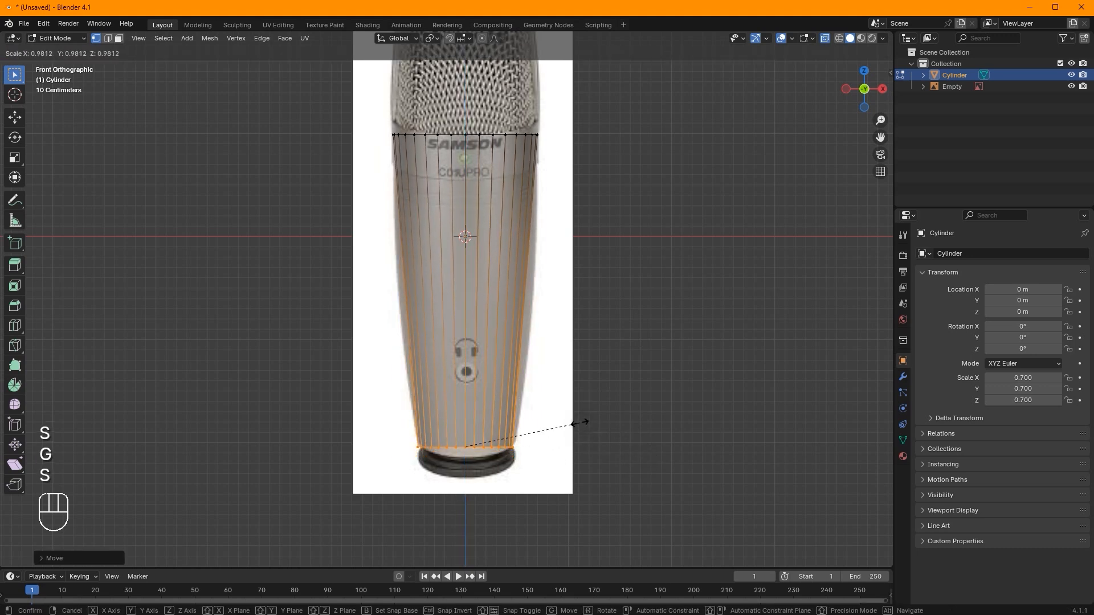
pyautogui.click(573, 425)
# Nudge the cylinder's top vertices up to the grille edge and scale them slightly to fit the body outline
pyautogui.moveTo(364, 105); pyautogui.dragTo(576, 170)
pyautogui.press('g')
pyautogui.press('z')
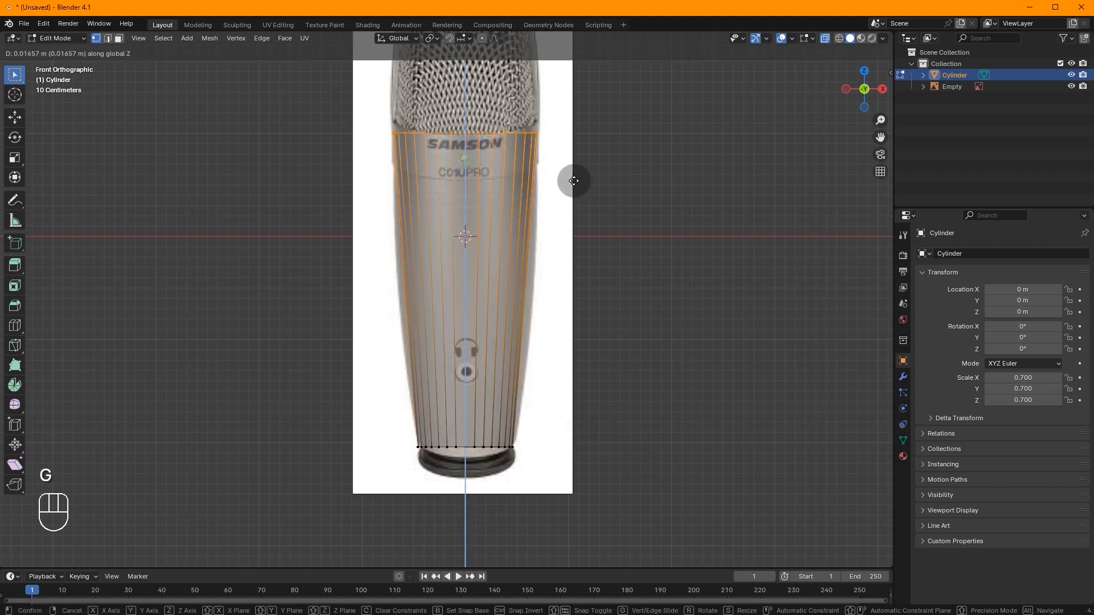
pyautogui.press('s')
pyautogui.click(574, 177)
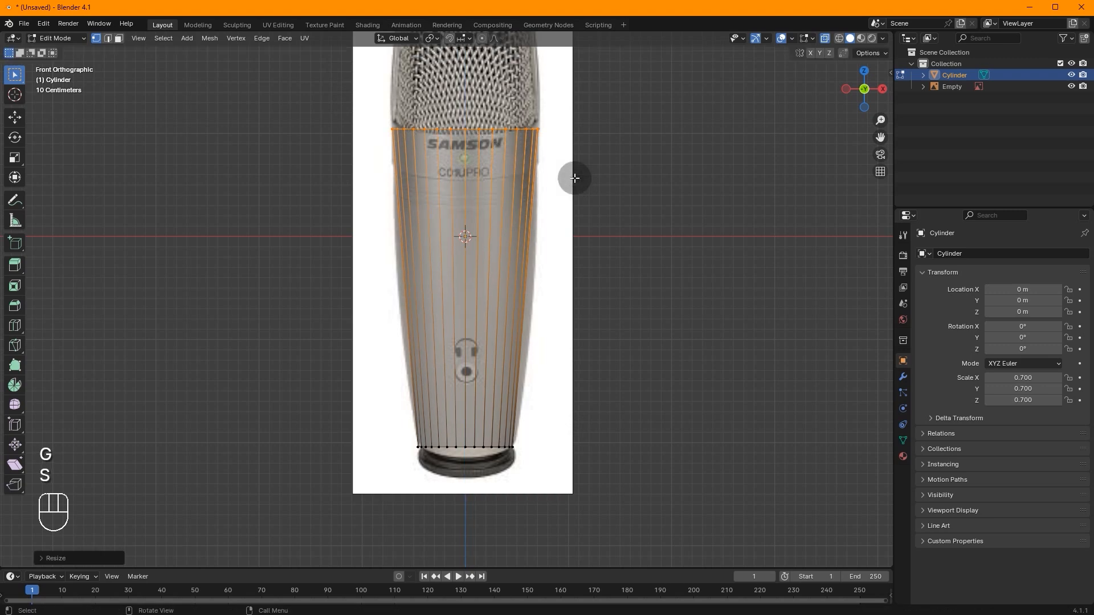
# Add two evenly spaced horizontal loop cuts around the tapered body
pyautogui.scroll(1, 496, 244)
pyautogui.hotkey('ctrl', 'r')
pyautogui.scroll(1, 530, 238)
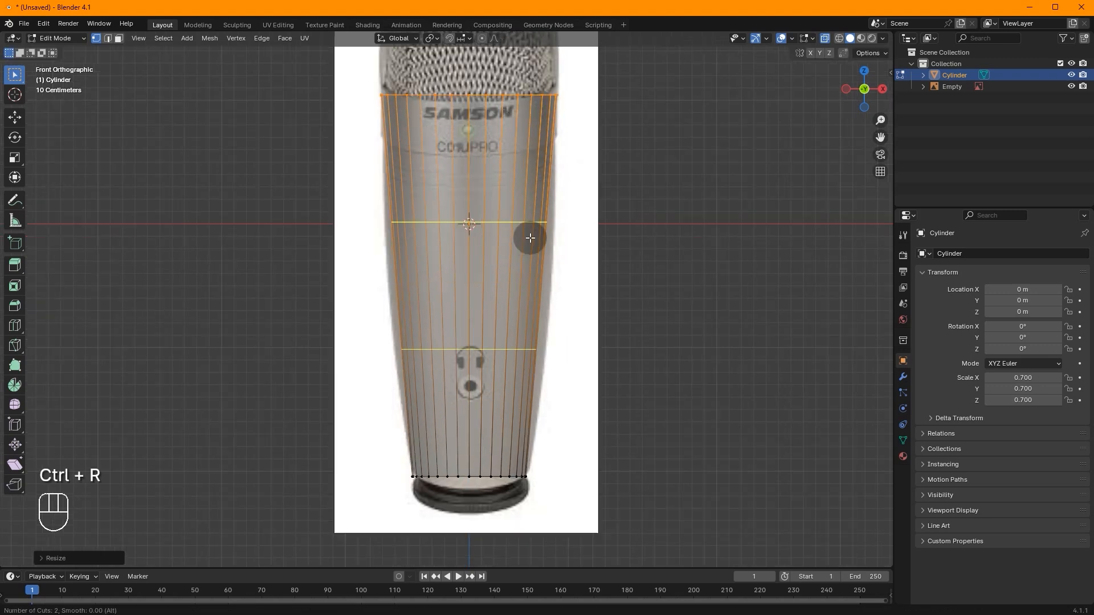
pyautogui.click(530, 238)
pyautogui.rightClick(529, 238)
# Scale the upper and lower new edge loops outward individually to follow the microphone's curved silhouette
pyautogui.moveTo(347, 183); pyautogui.dragTo(581, 234)
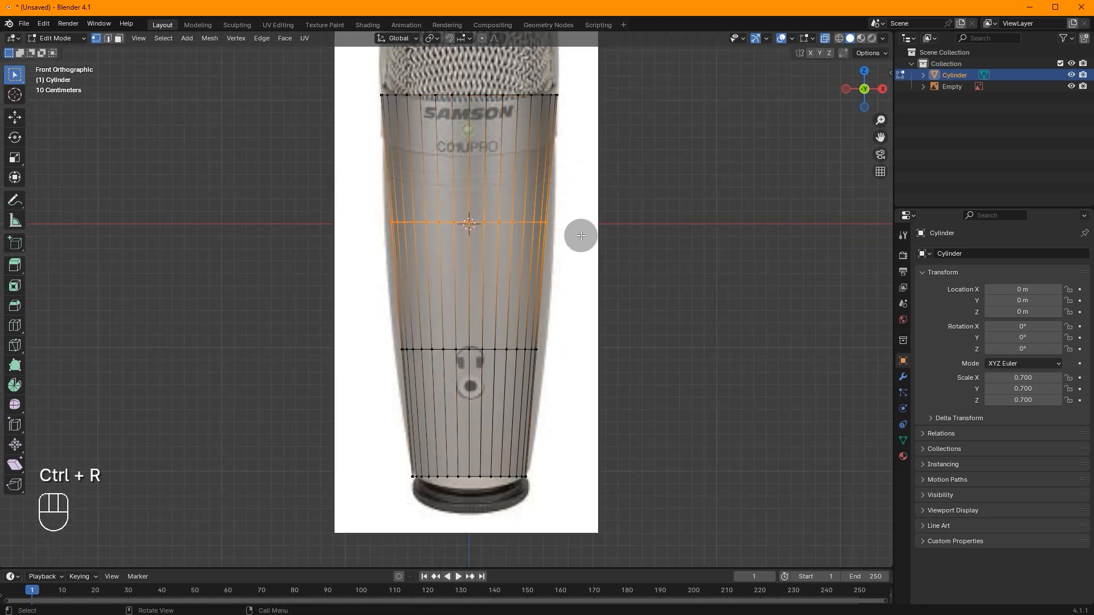
pyautogui.press('s')
pyautogui.click(593, 236)
pyautogui.moveTo(362, 318); pyautogui.dragTo(564, 360)
pyautogui.press('s')
pyautogui.click(590, 360)
# Add three horizontal loop cuts below the C01U PRO label, positioned along the body's groove lines
pyautogui.keyDown('shift'); pyautogui.moveTo(554, 319); pyautogui.dragTo(566, 444, button='middle'); pyautogui.keyUp('shift')
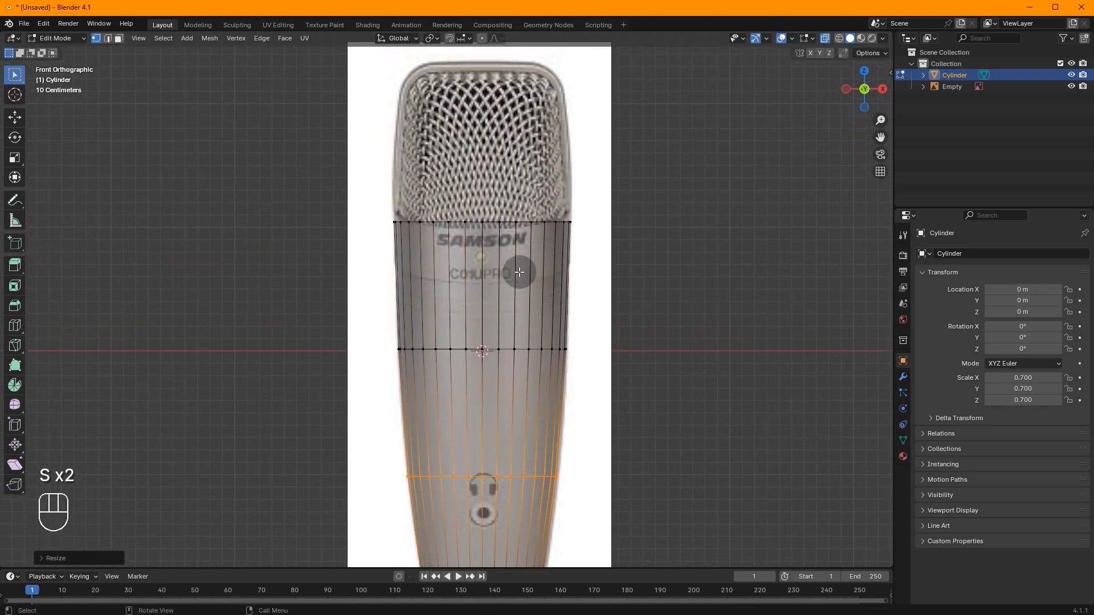
pyautogui.scroll(5, 518, 271)
pyautogui.keyDown('shift'); pyautogui.moveTo(516, 270); pyautogui.dragTo(505, 321, button='middle'); pyautogui.keyUp('shift')
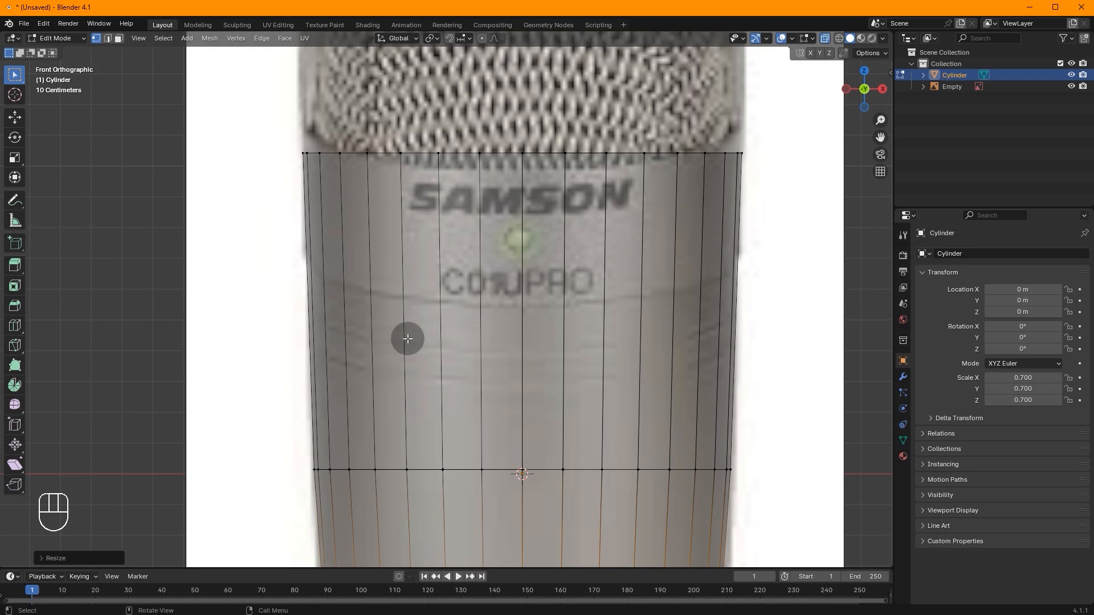
pyautogui.hotkey('ctrl', 'e')
pyautogui.hotkey('ctrl', 'r')
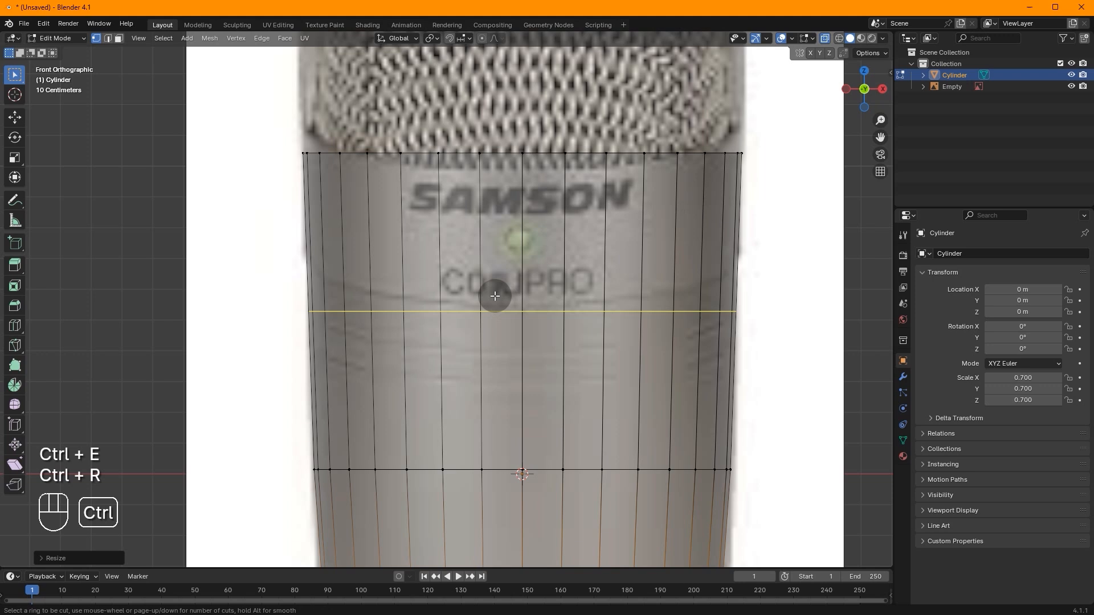
pyautogui.click(495, 293)
pyautogui.click(494, 290)
pyautogui.hotkey('ctrl', 'r')
pyautogui.click(507, 352)
pyautogui.click(502, 348)
pyautogui.hotkey('ctrl', 'r')
pyautogui.click(510, 357)
pyautogui.click(511, 359)
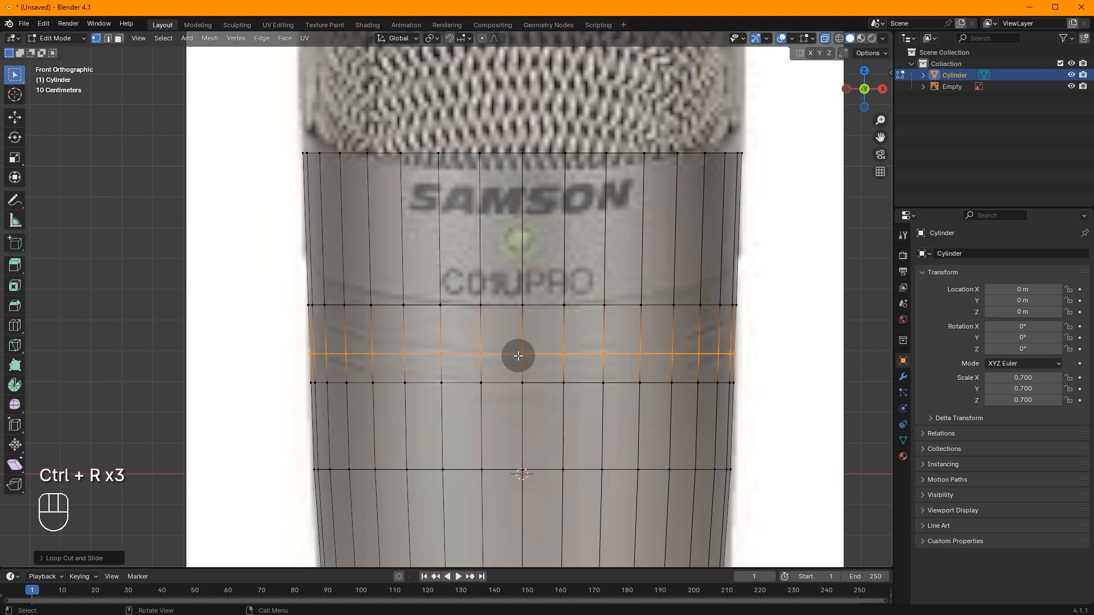
# Slide the middle of the three groove loops slightly upward to line up with the reference groove line
pyautogui.press('g')
pyautogui.press('g')
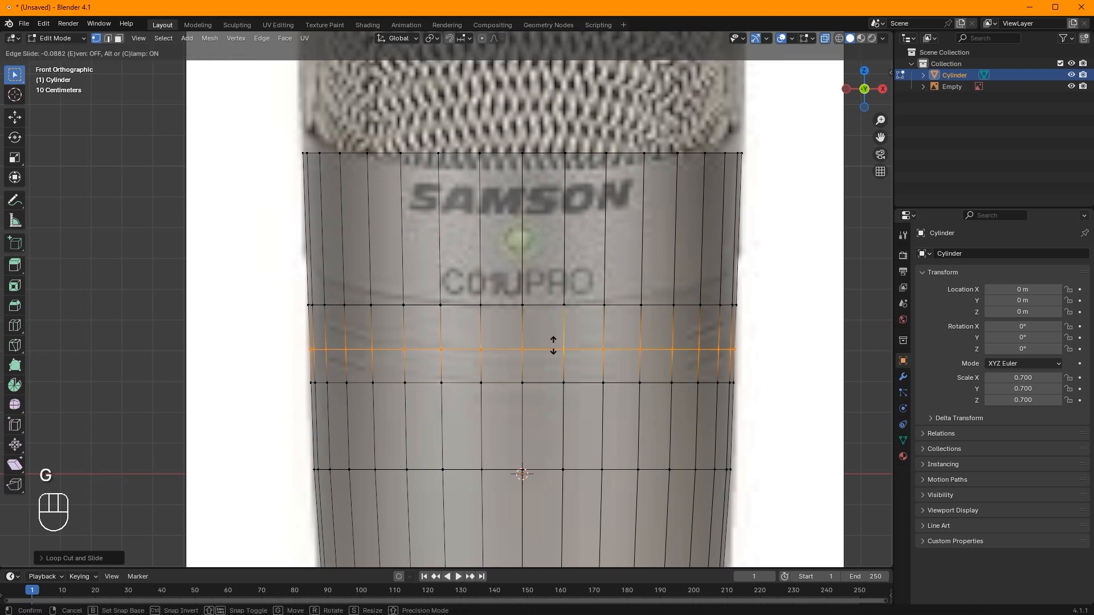
pyautogui.click(560, 346)
# Select the middle and lower groove loops below the C01U PRO label and bevel them into narrow bands about 0.007 m wide
pyautogui.press('2')
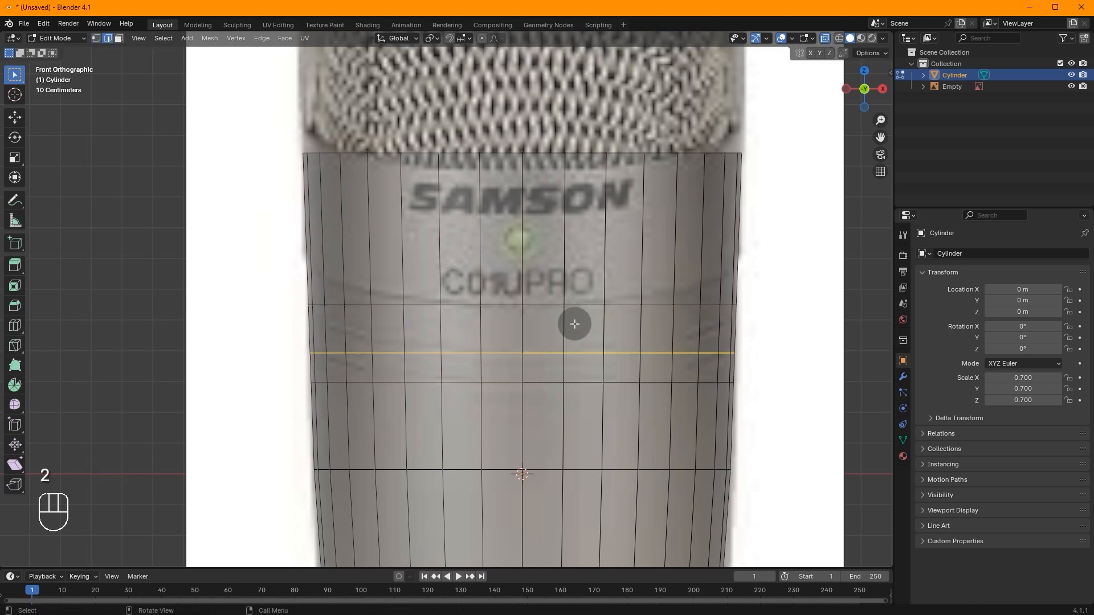
pyautogui.keyDown('alt'); pyautogui.keyDown('shift'); pyautogui.click(548, 381); pyautogui.keyUp('shift'); pyautogui.keyUp('alt')
pyautogui.moveTo(622, 362); pyautogui.dragTo(570, 354, button='middle')
pyautogui.click(825, 39)
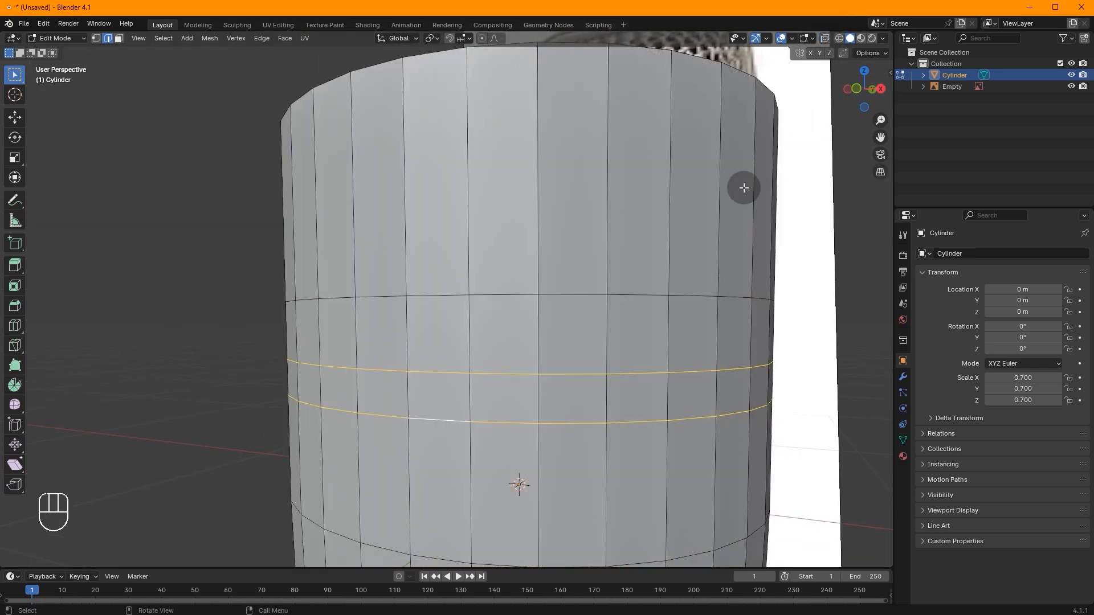
pyautogui.scroll(3, 744, 188)
pyautogui.hotkey('ctrl', 'b')
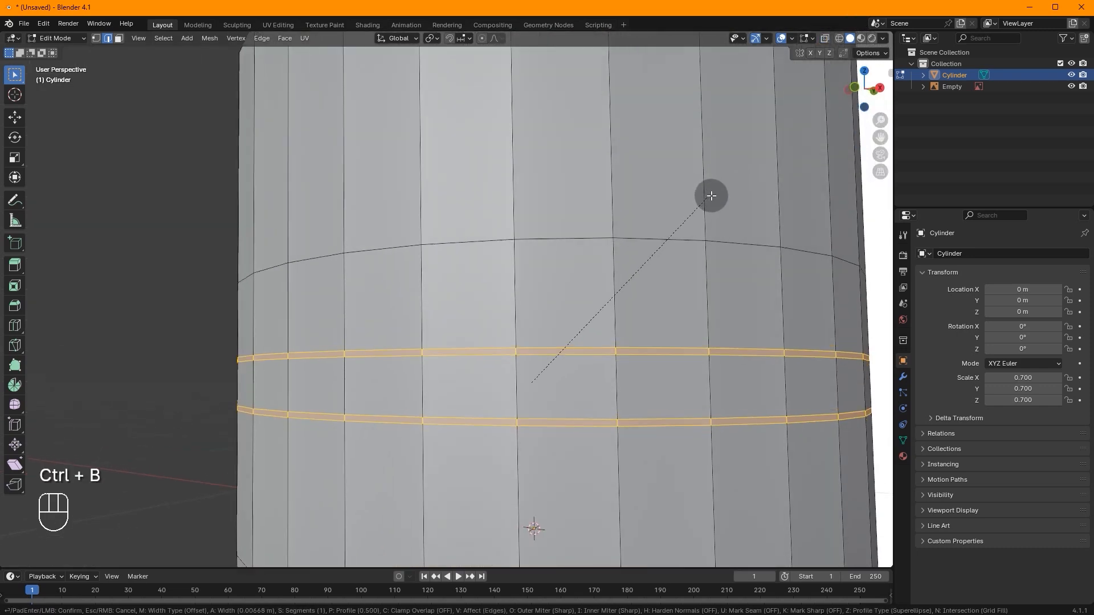
pyautogui.click(711, 194)
# Extrude the two beveled bands in place and scale them inward to about 0.98 to form recessed grooves
pyautogui.press('e')
pyautogui.click(711, 195)
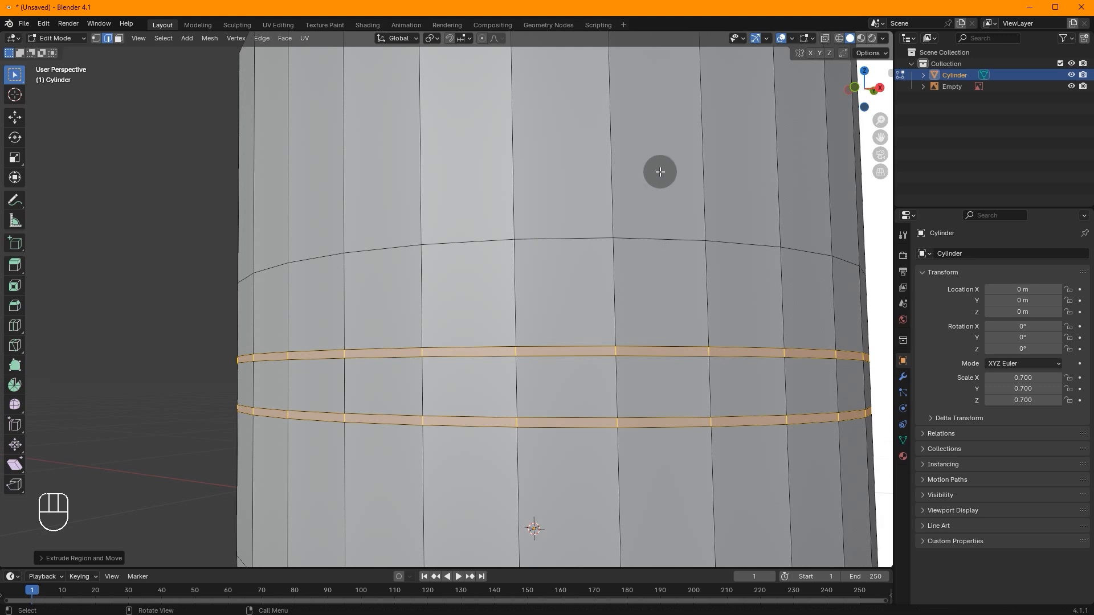
pyautogui.press('s')
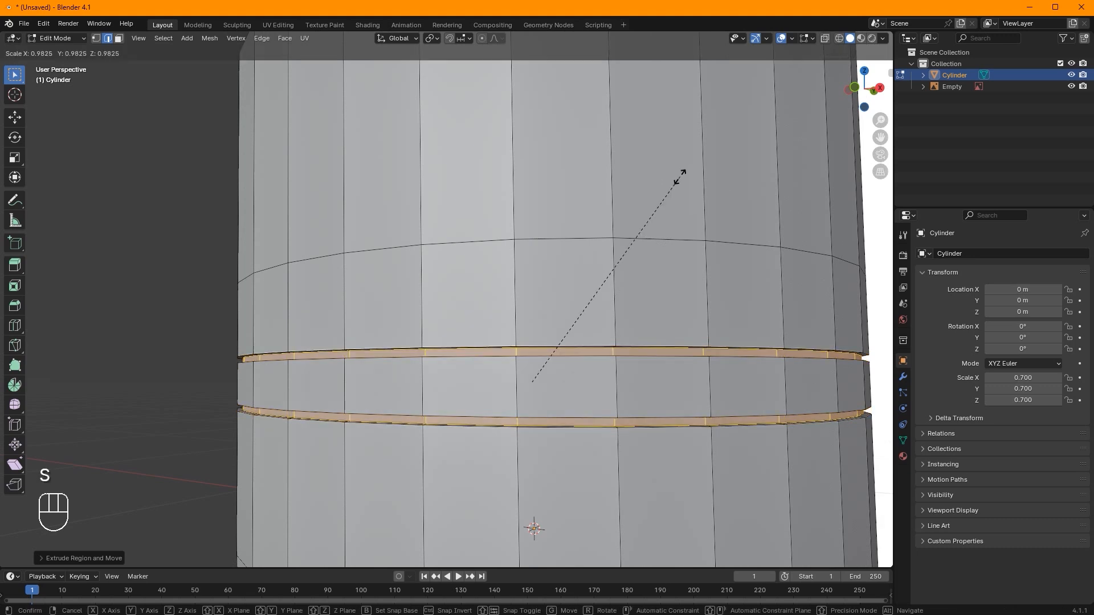
pyautogui.click(679, 179)
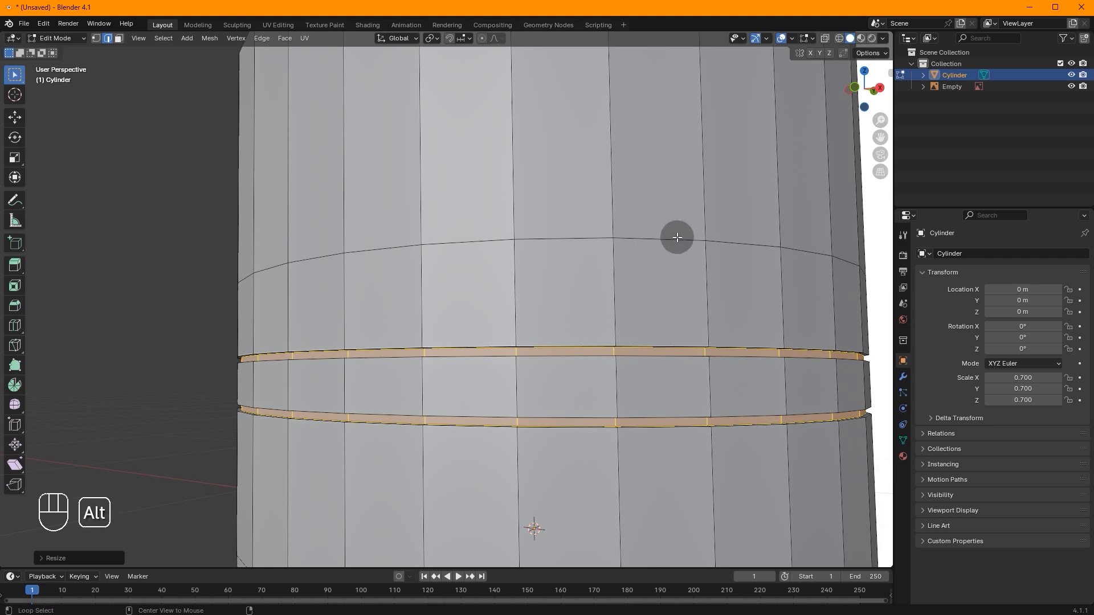
# Bevel the upper groove loop into a very thin band, extrude it in place and scale it slightly inward as a groove
pyautogui.keyDown('alt'); pyautogui.click(676, 237); pyautogui.keyUp('alt')
pyautogui.hotkey('ctrl', 'b')
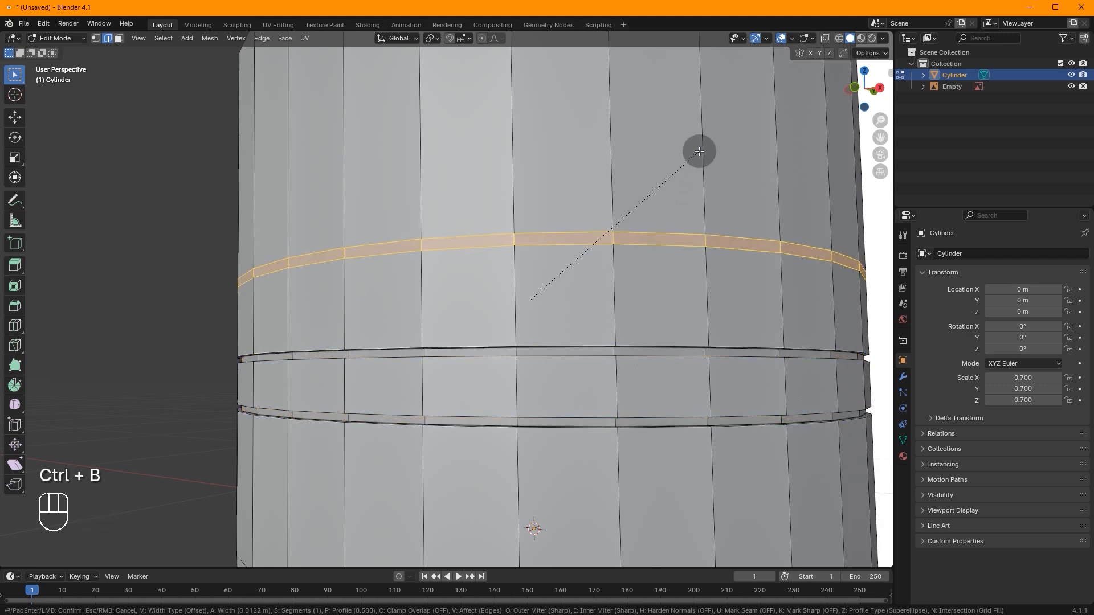
pyautogui.click(696, 153)
pyautogui.press('e')
pyautogui.click(695, 151)
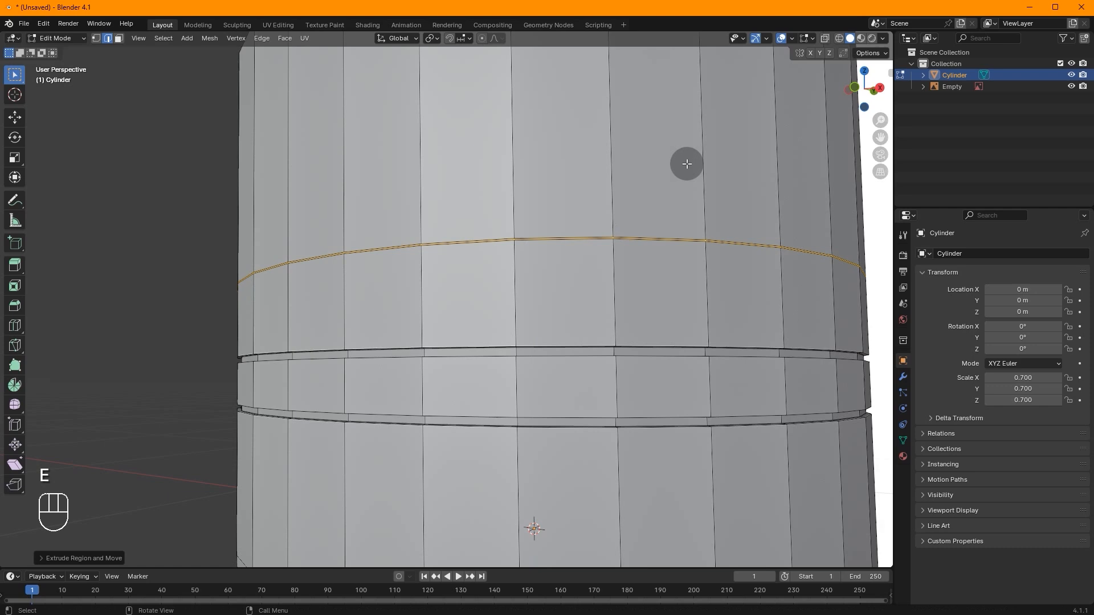
pyautogui.scroll(-5, 686, 164)
pyautogui.press('s')
pyautogui.click(712, 153)
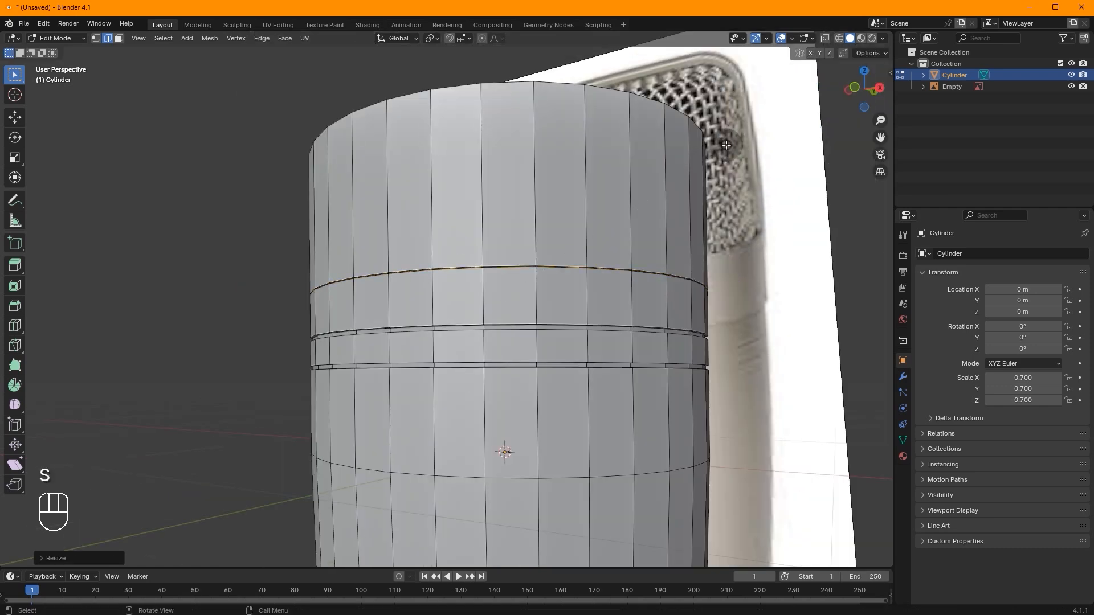
# Leave mesh editing and apply Shade Smooth by Angle to the microphone body
pyautogui.press('Tab')
pyautogui.moveTo(711, 154); pyautogui.dragTo(727, 172, button='middle')
pyautogui.scroll(-2, 728, 172)
pyautogui.rightClick(732, 179)
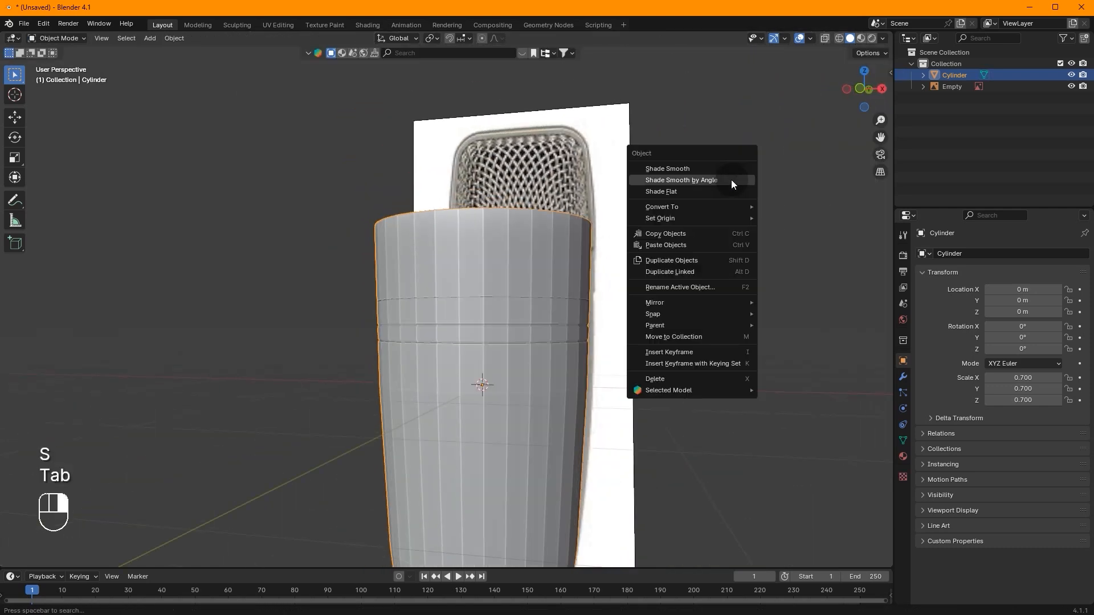
pyautogui.click(730, 180)
# Examine the smoothed, grooved body from several angles and against the front reference up to the grille
pyautogui.moveTo(720, 184); pyautogui.dragTo(630, 262, button='middle')
pyautogui.scroll(-2, 615, 273)
pyautogui.click(511, 347)
pyautogui.moveTo(510, 347); pyautogui.dragTo(440, 316, button='middle')
pyautogui.scroll(2, 440, 316)
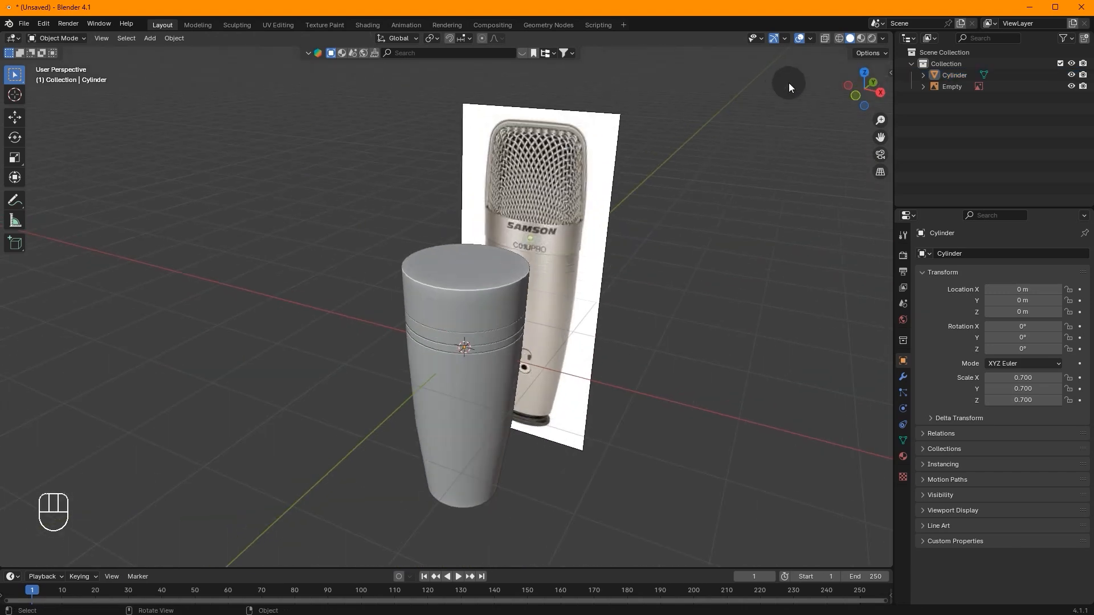
pyautogui.click(857, 94)
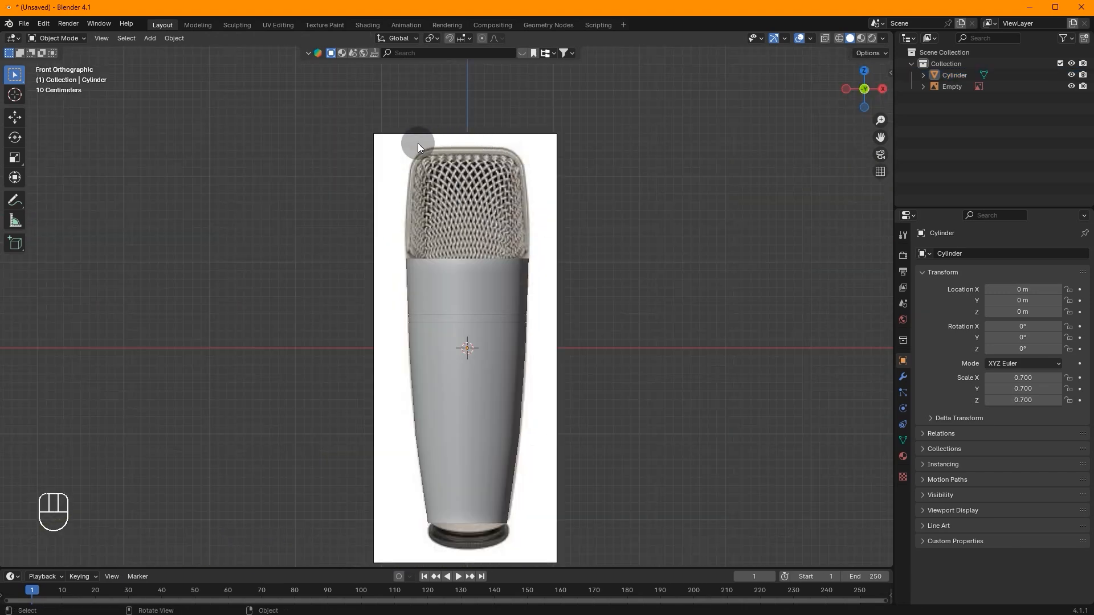
pyautogui.keyDown('shift'); pyautogui.moveTo(511, 245); pyautogui.dragTo(511, 250, button='middle'); pyautogui.keyUp('shift')
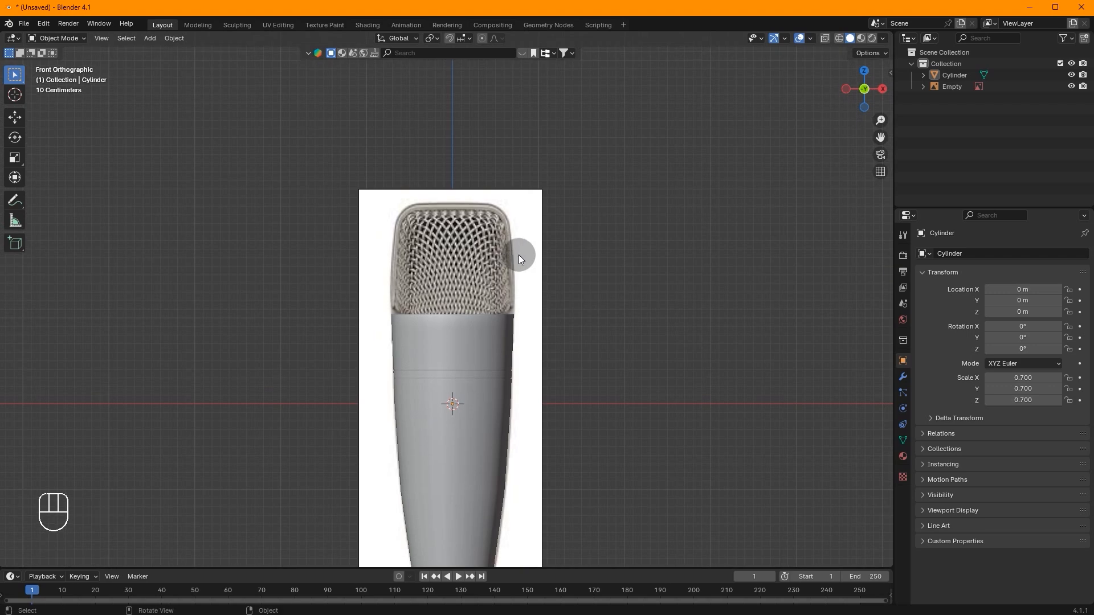
pyautogui.scroll(4, 519, 254)
pyautogui.keyDown('shift'); pyautogui.moveTo(580, 327); pyautogui.dragTo(588, 424, button='middle'); pyautogui.keyUp('shift')
pyautogui.moveTo(660, 360); pyautogui.dragTo(579, 477, button='middle')
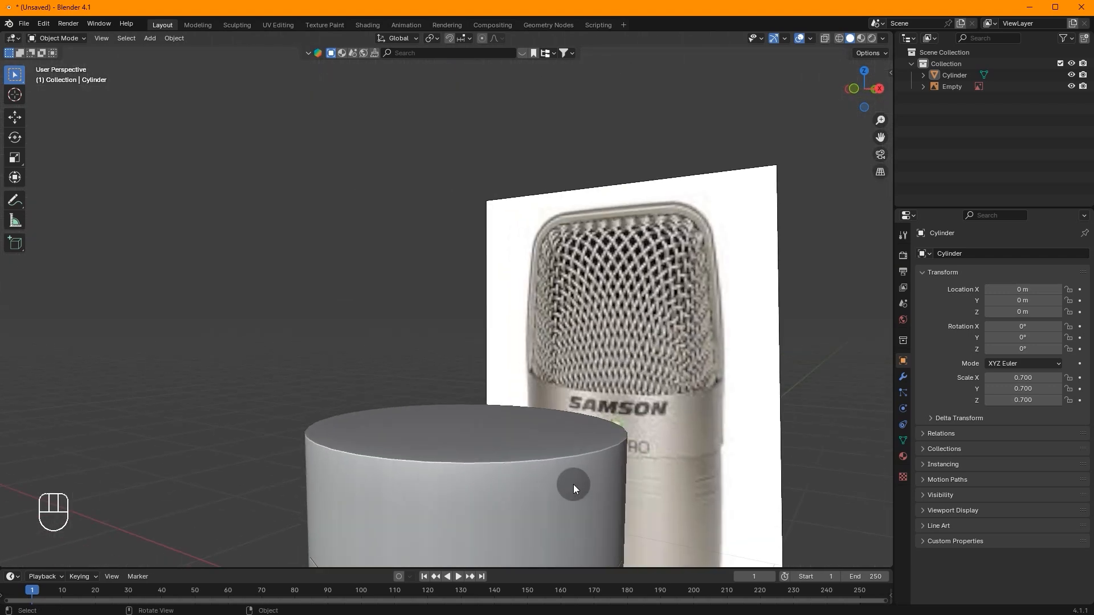
# Rotate the body's entire mesh 5.5° around the Z axis, working in the right view with X-ray on
pyautogui.click(579, 477)
pyautogui.click(881, 89)
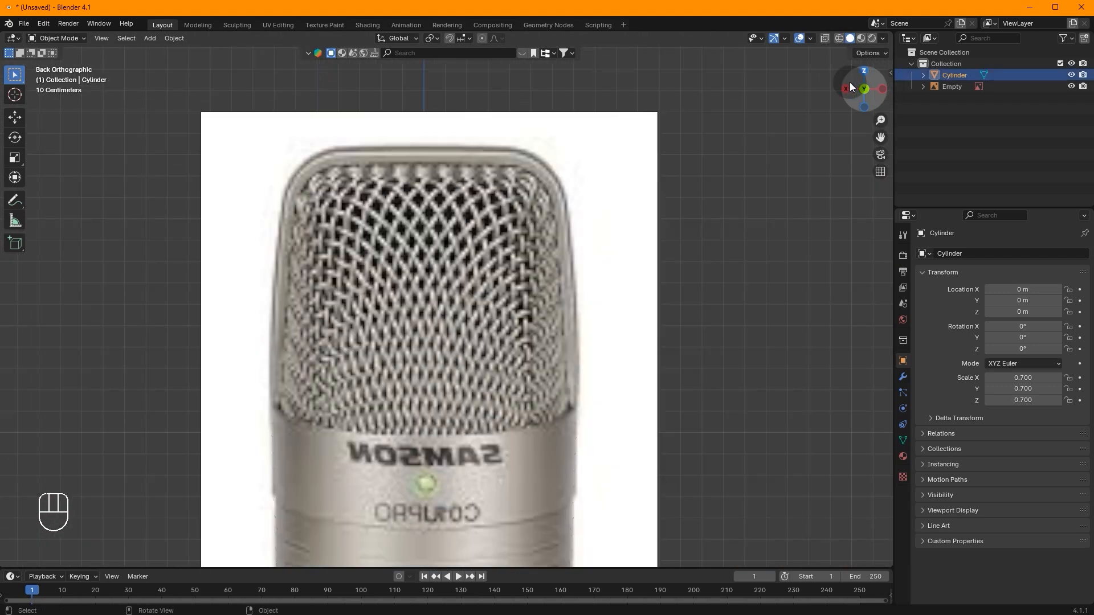
pyautogui.click(846, 89)
pyautogui.click(824, 39)
pyautogui.keyDown('shift'); pyautogui.moveTo(607, 282); pyautogui.dragTo(607, 212, button='middle'); pyautogui.keyUp('shift')
pyautogui.press('Tab')
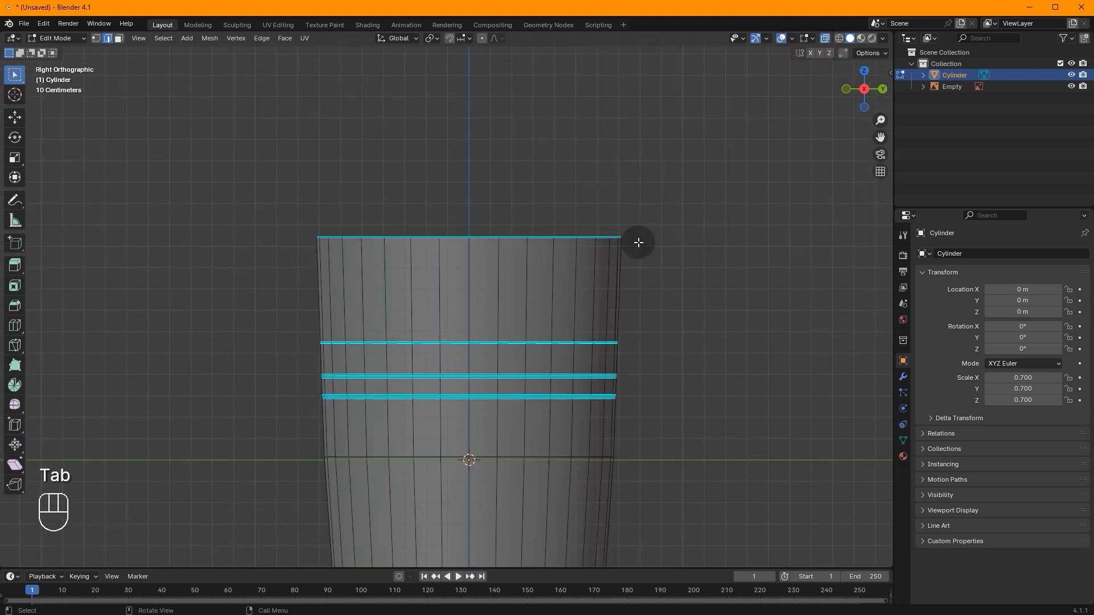
pyautogui.press('a')
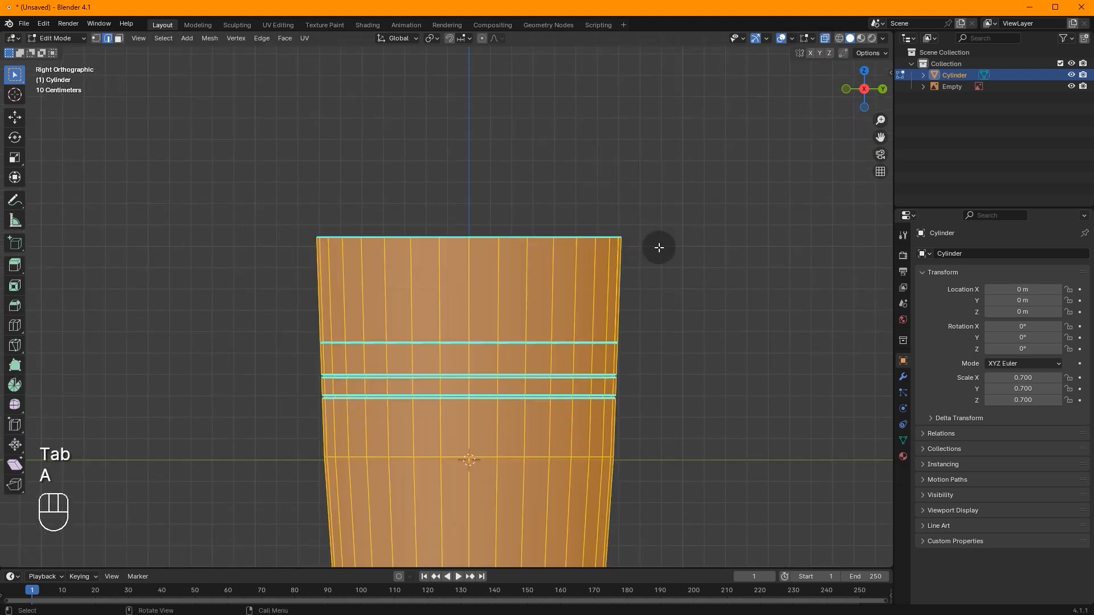
pyautogui.press('r')
pyautogui.press('z')
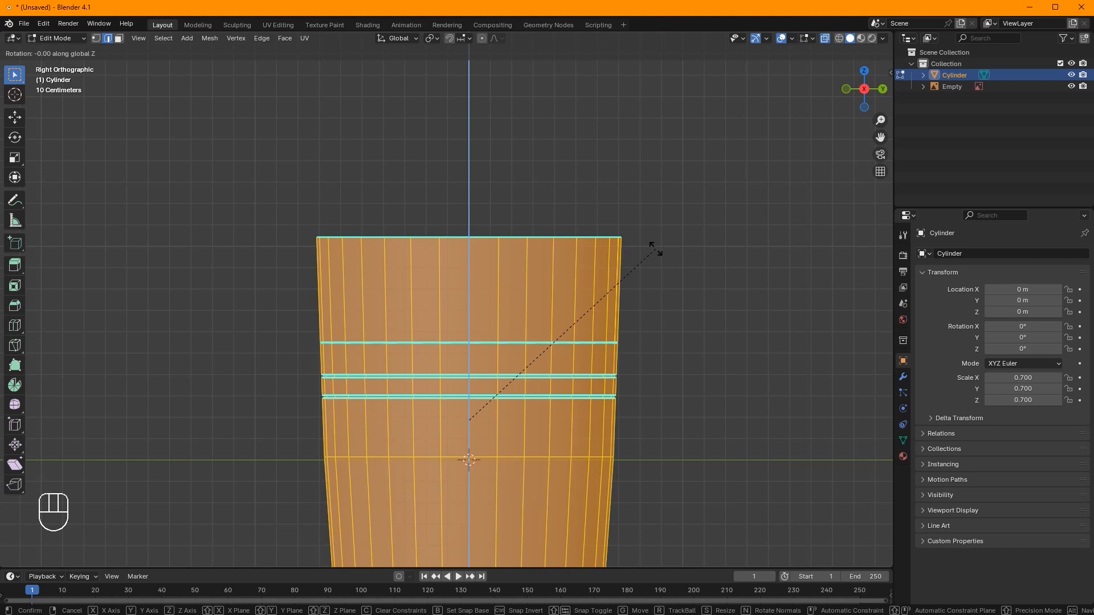
pyautogui.write('5')
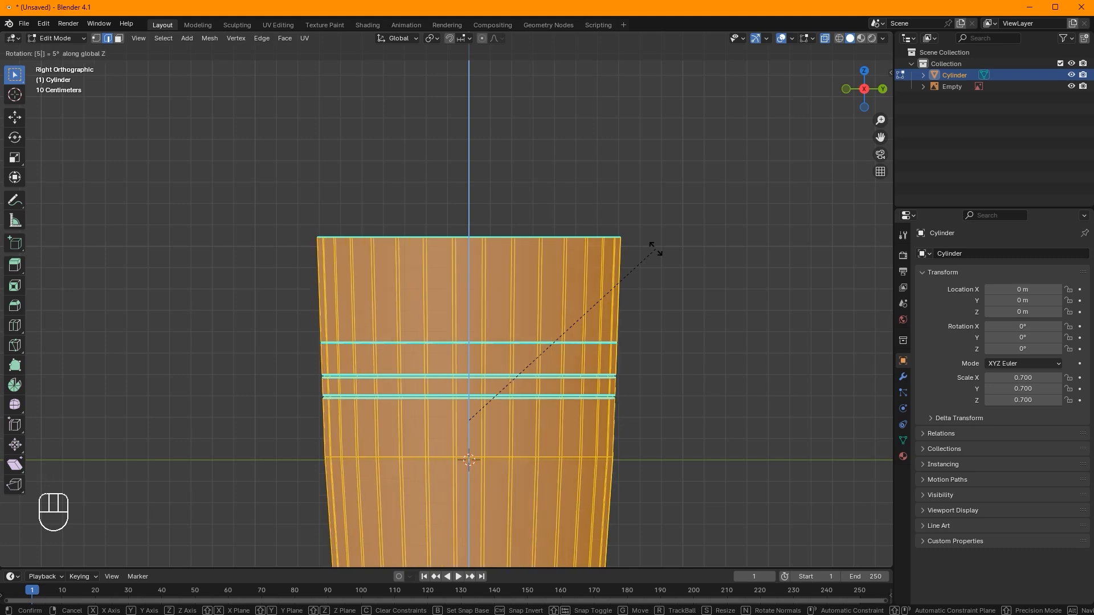
pyautogui.write('.5')
pyautogui.press('Return')
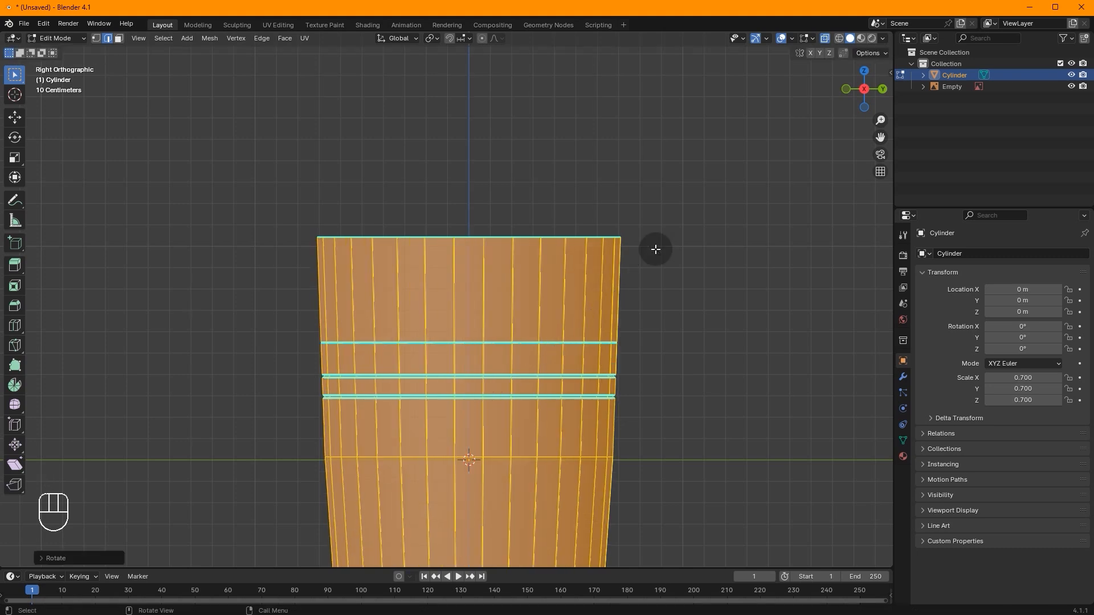
# Duplicate the two opposite side faces of the body's top band in place and separate the copies into a new object
pyautogui.press('3')
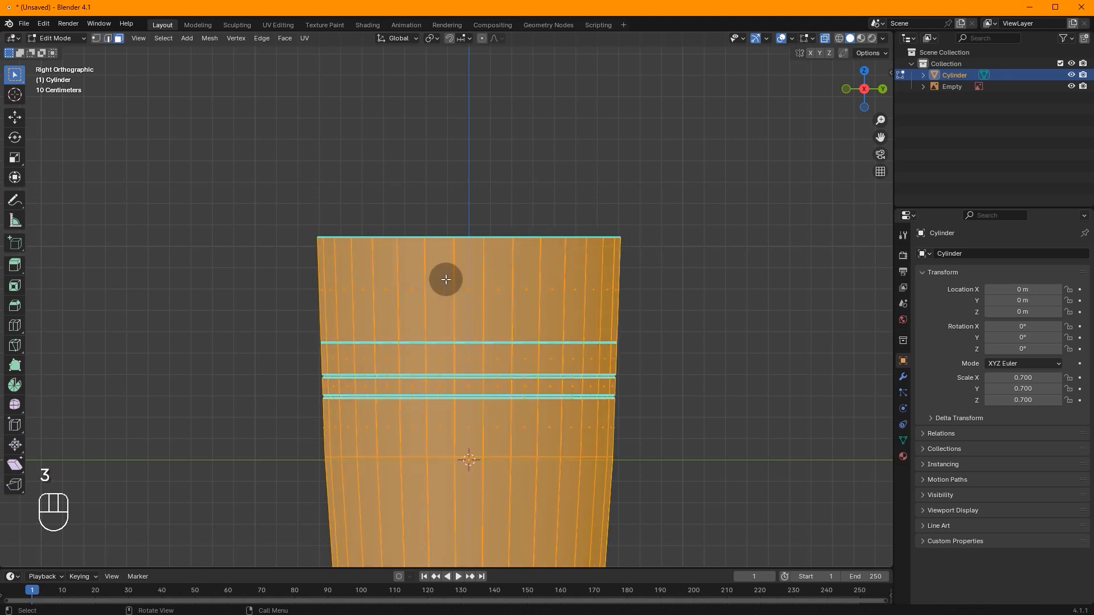
pyautogui.moveTo(476, 293); pyautogui.dragTo(641, 227, button='middle')
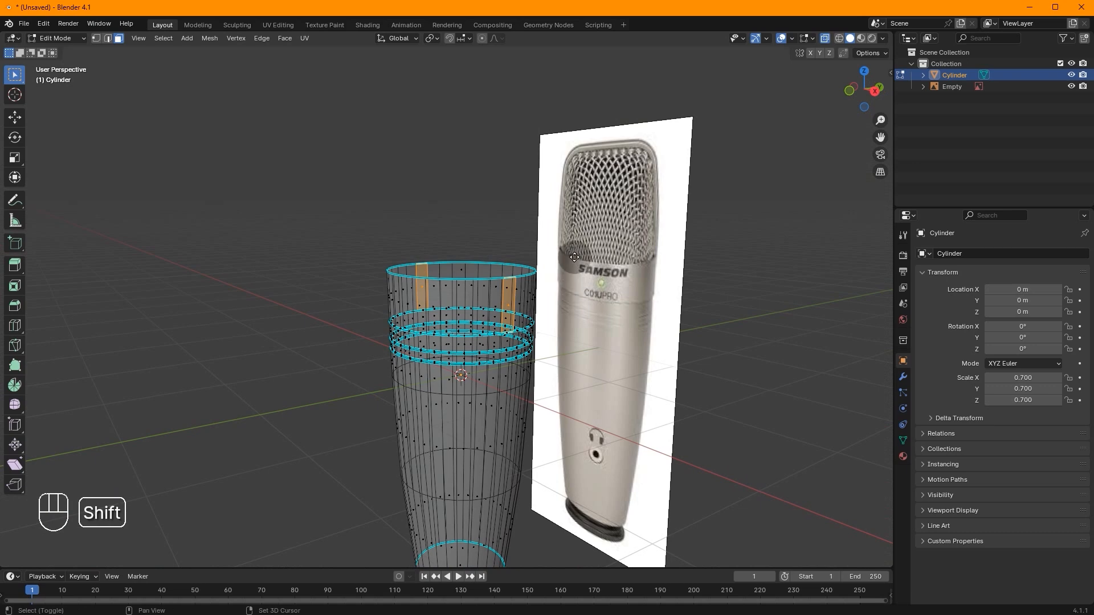
pyautogui.hotkey('shift', 'd')
pyautogui.rightClick(603, 234)
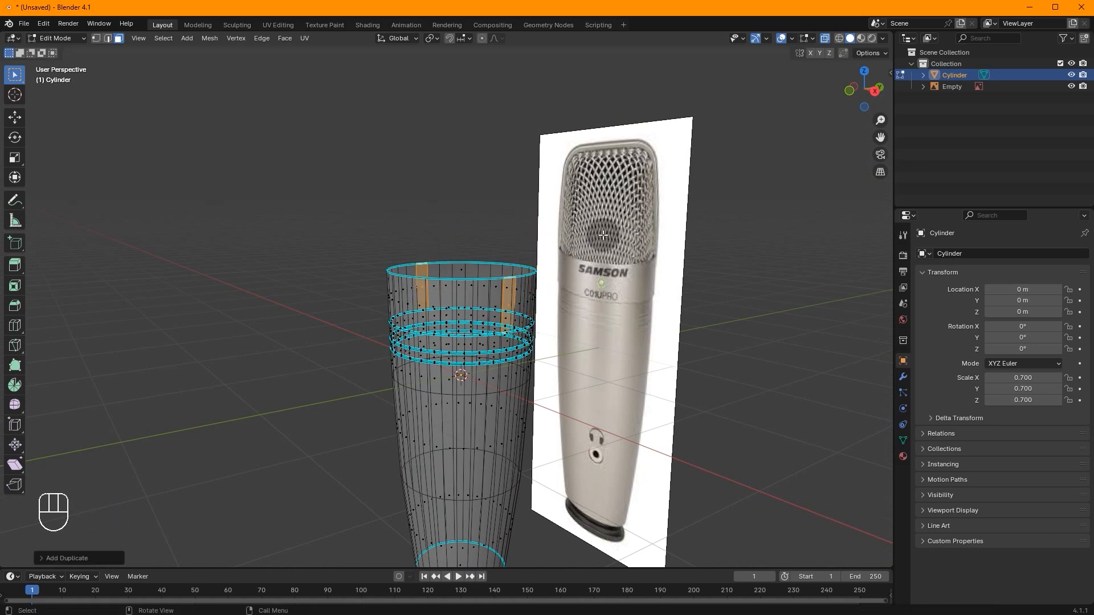
pyautogui.press('p')
pyautogui.click(599, 223)
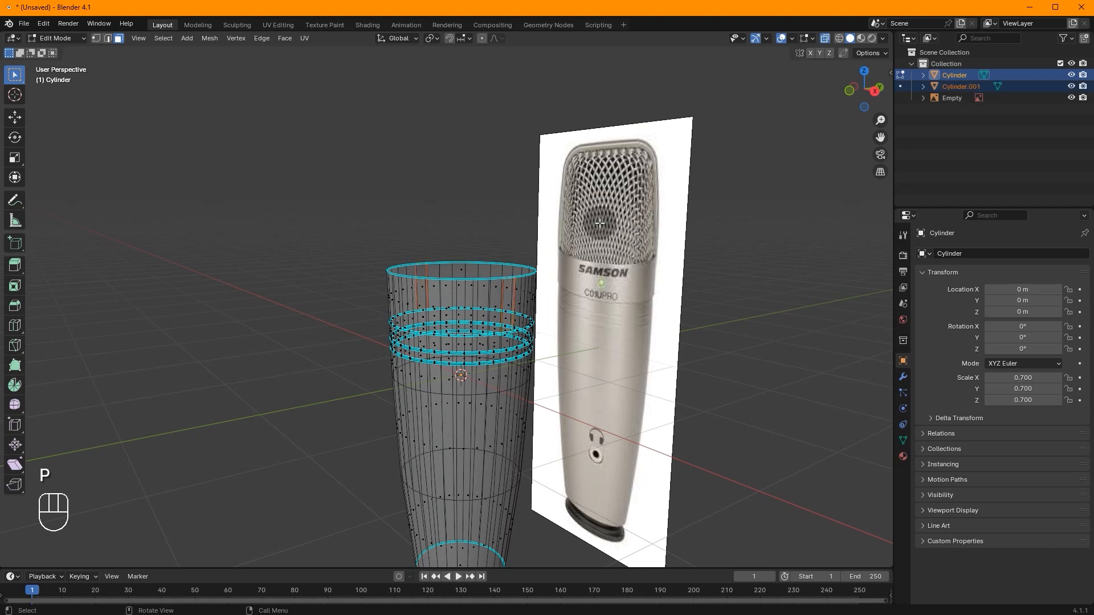
pyautogui.press('Tab')
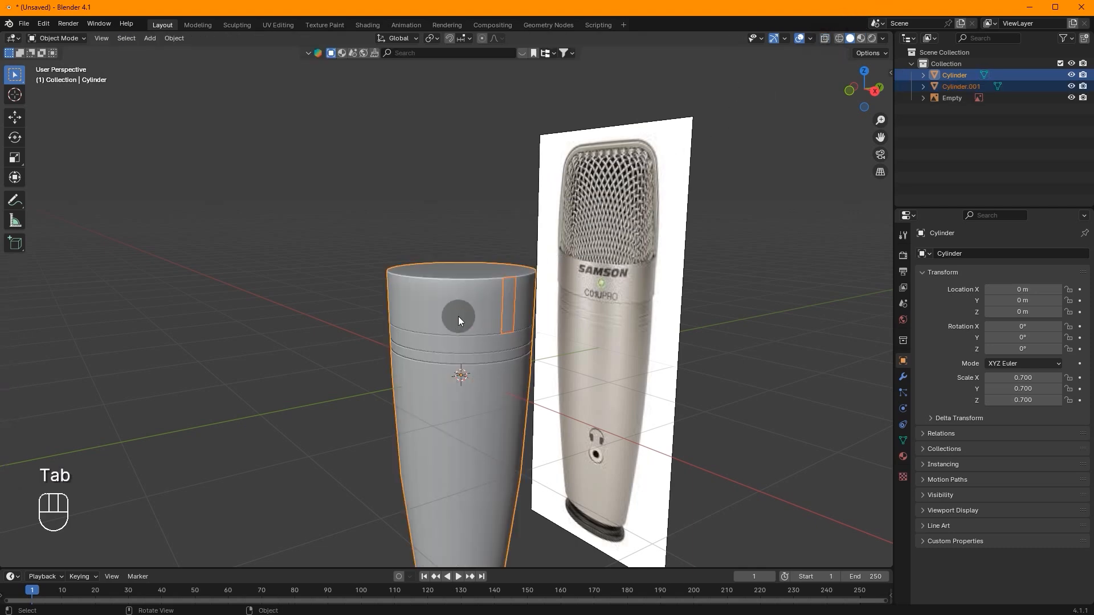
# Extrude the top vertices of the two separated strips straight up along Z to the grille's top edge in front view
pyautogui.click(511, 302)
pyautogui.scroll(3, 459, 336)
pyautogui.click(849, 95)
pyautogui.press('Tab')
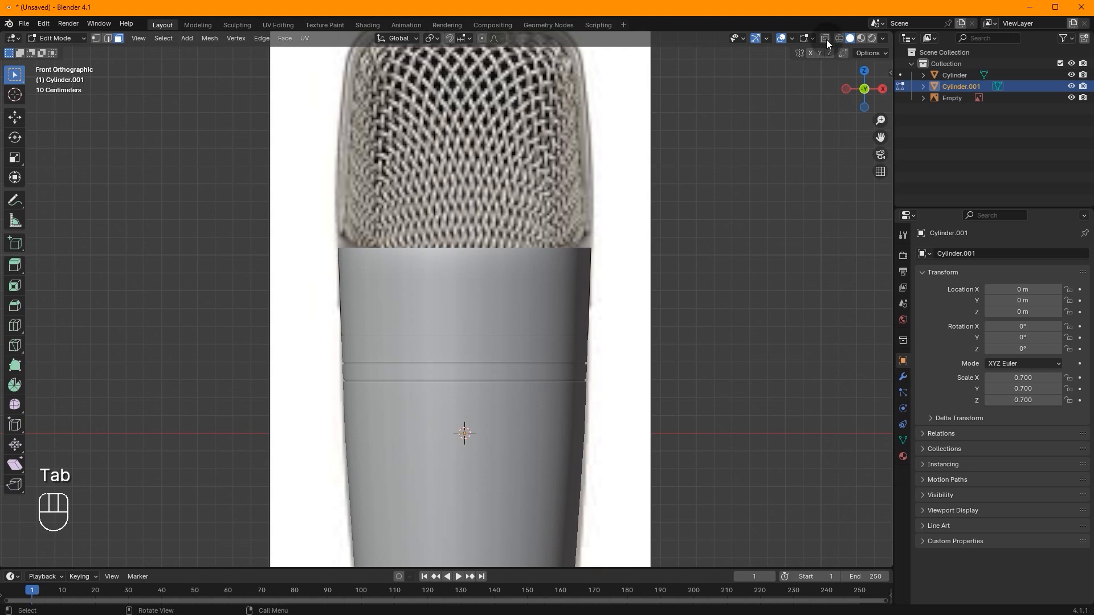
pyautogui.click(825, 39)
pyautogui.press('1')
pyautogui.moveTo(736, 176); pyautogui.dragTo(200, 288)
pyautogui.scroll(-2, 598, 264)
pyautogui.keyDown('shift'); pyautogui.moveTo(598, 264); pyautogui.dragTo(616, 420, button='middle'); pyautogui.keyUp('shift')
pyautogui.press('e')
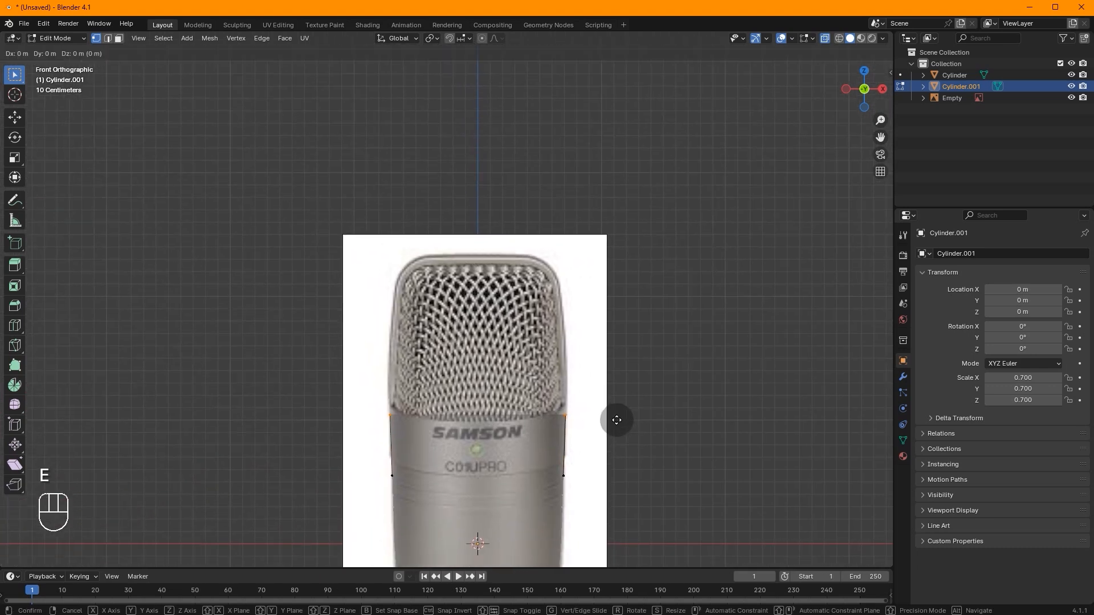
pyautogui.press('z')
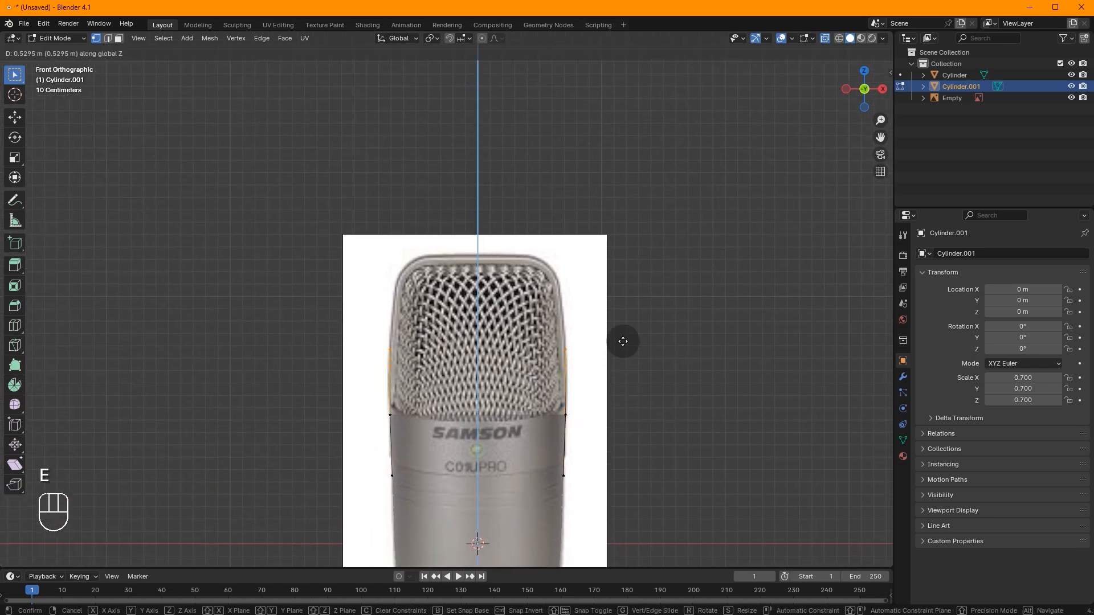
pyautogui.click(621, 264)
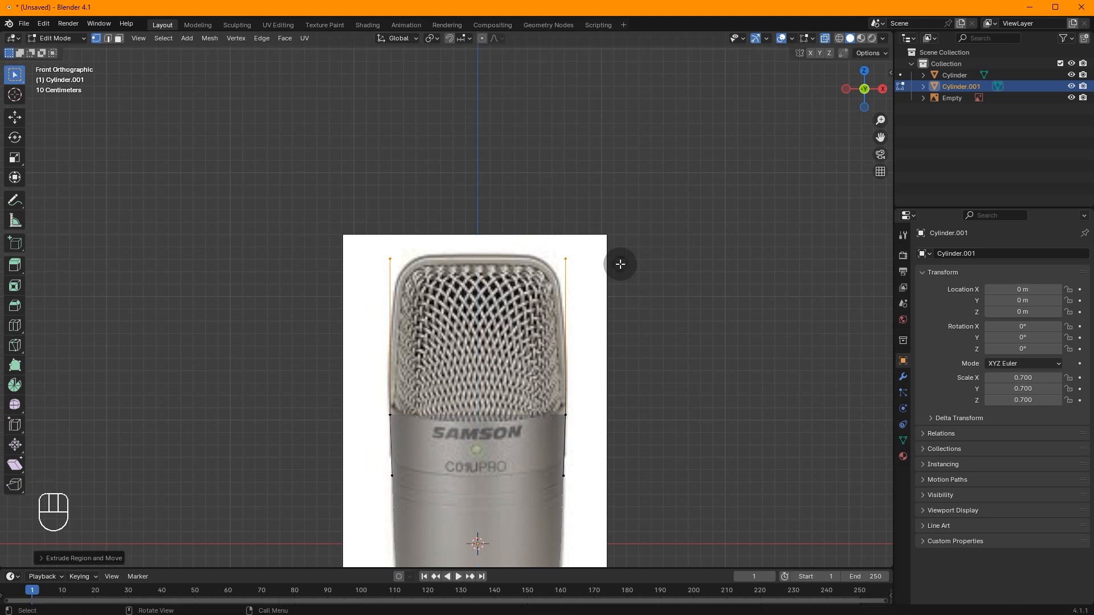
# Scale the strips' new top vertices along X to about 0.94 to follow the grille frame's taper
pyautogui.scroll(3, 672, 251)
pyautogui.press('s')
pyautogui.press('x')
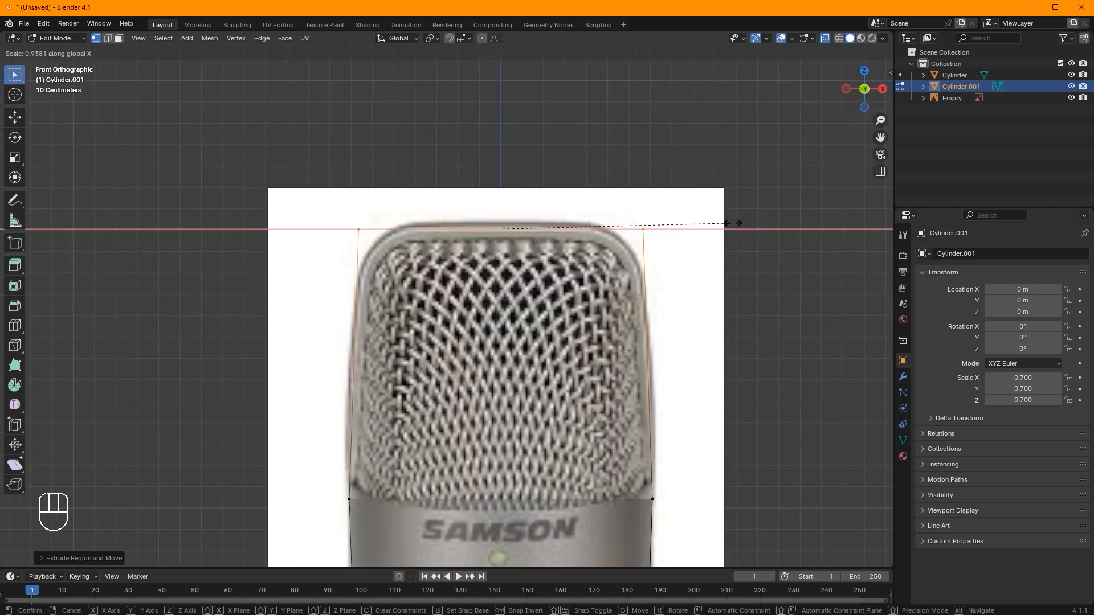
pyautogui.click(734, 223)
# Connect the top ends of the two strips with edges on both sides and fill the face between them
pyautogui.moveTo(727, 222); pyautogui.dragTo(589, 287, button='middle')
pyautogui.keyDown('shift'); pyautogui.click(471, 213); pyautogui.keyUp('shift')
pyautogui.press('f')
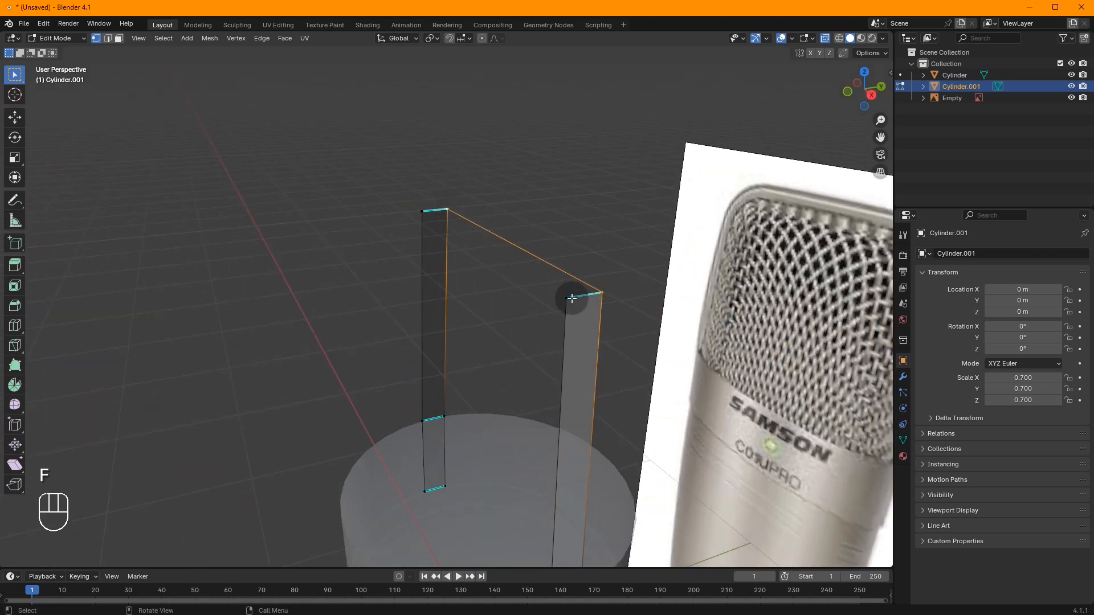
pyautogui.keyDown('shift'); pyautogui.click(424, 214); pyautogui.keyUp('shift')
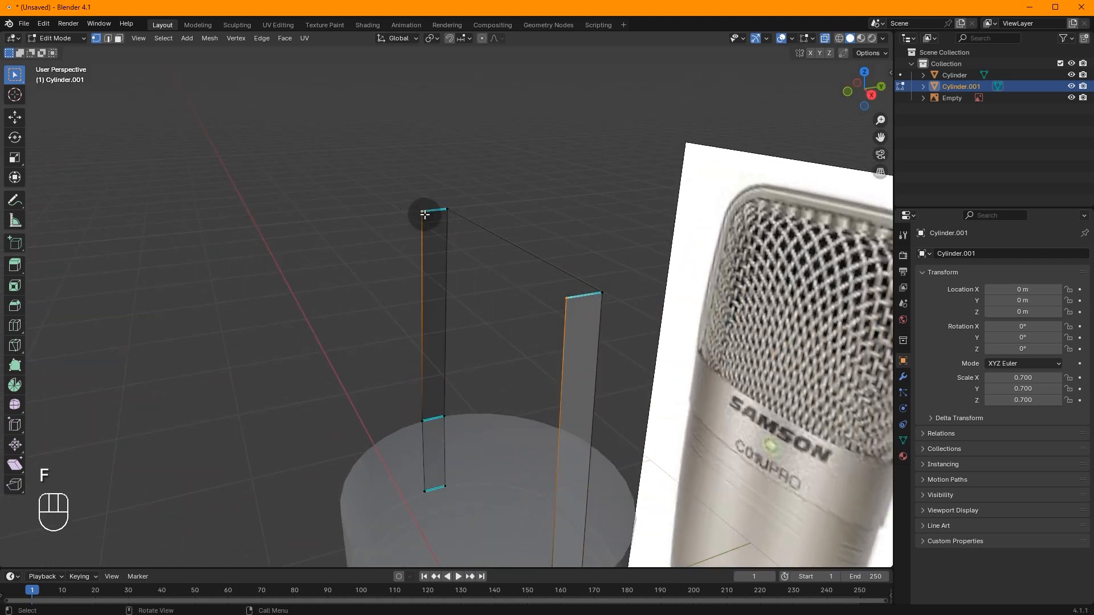
pyautogui.moveTo(371, 156); pyautogui.dragTo(660, 322)
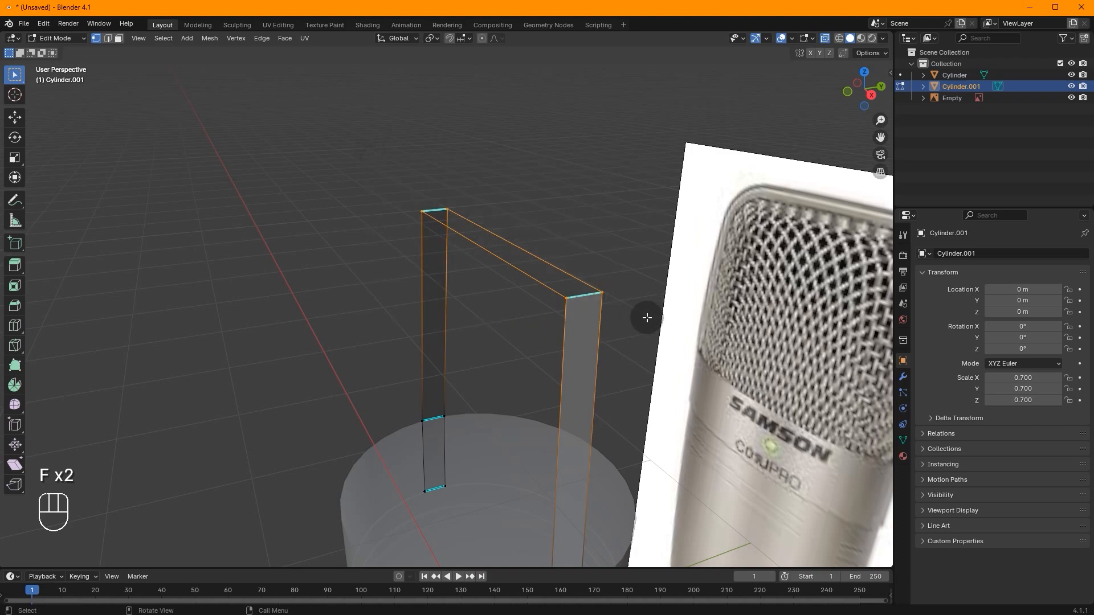
pyautogui.press('f')
# Recalculate the normals of the entire frame strip to the outside
pyautogui.moveTo(501, 222); pyautogui.dragTo(652, 230, button='middle')
pyautogui.press('a')
pyautogui.hotkey('shift', 'n')
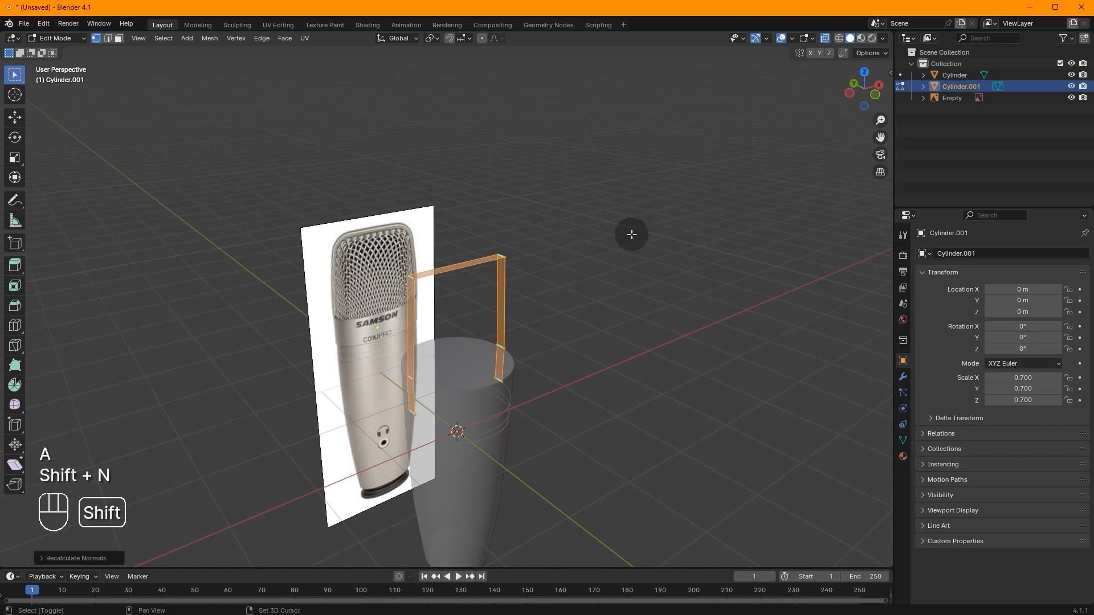
# Move the frame's top vertices up along Z by about 0.03 m to the grille's top edge in front view
pyautogui.moveTo(639, 262); pyautogui.dragTo(708, 359)
pyautogui.moveTo(708, 359); pyautogui.dragTo(484, 299, button='middle')
pyautogui.scroll(2, 486, 276)
pyautogui.click(853, 100)
pyautogui.moveTo(736, 158); pyautogui.dragTo(305, 299)
pyautogui.scroll(3, 473, 205)
pyautogui.press('g')
pyautogui.press('z')
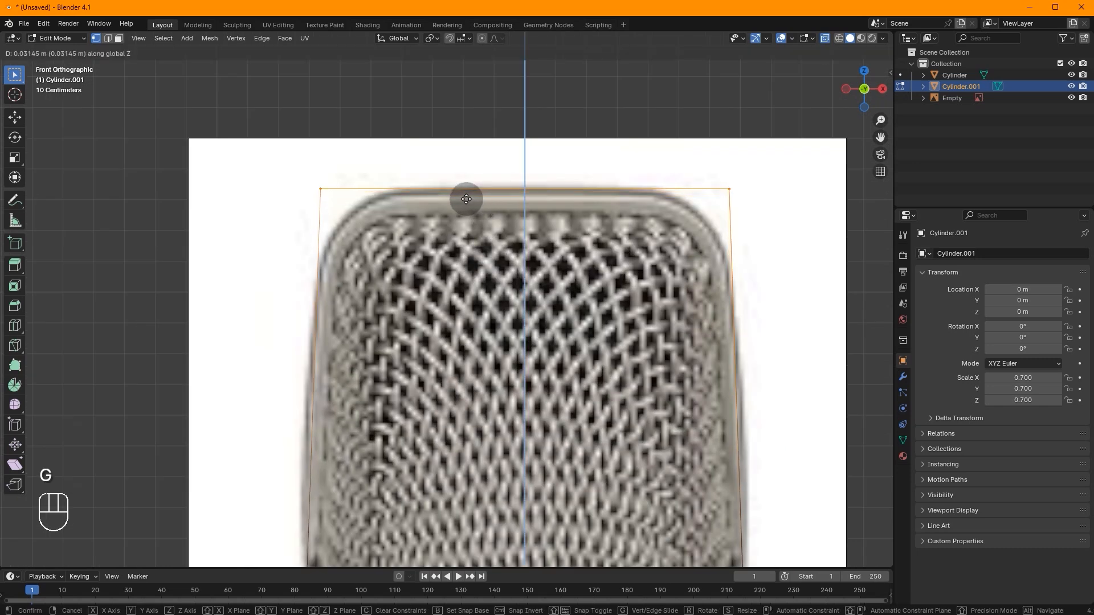
pyautogui.click(466, 199)
# Add a centred horizontal loop cut to each of the frame's two upright side strips
pyautogui.moveTo(501, 200); pyautogui.dragTo(557, 224, button='middle')
pyautogui.moveTo(789, 198); pyautogui.dragTo(678, 208, button='middle')
pyautogui.hotkey('ctrl', 'r')
pyautogui.click(586, 392)
pyautogui.rightClick(585, 392)
pyautogui.hotkey('ctrl', 'r')
pyautogui.click(415, 339)
pyautogui.rightClick(551, 338)
# Lower the new loop-cut vertices about 0.23 m along Z and scale them along X to about 1.04
pyautogui.moveTo(354, 299); pyautogui.dragTo(604, 406)
pyautogui.press('KP_1')
pyautogui.press('s')
pyautogui.press('g')
pyautogui.press('z')
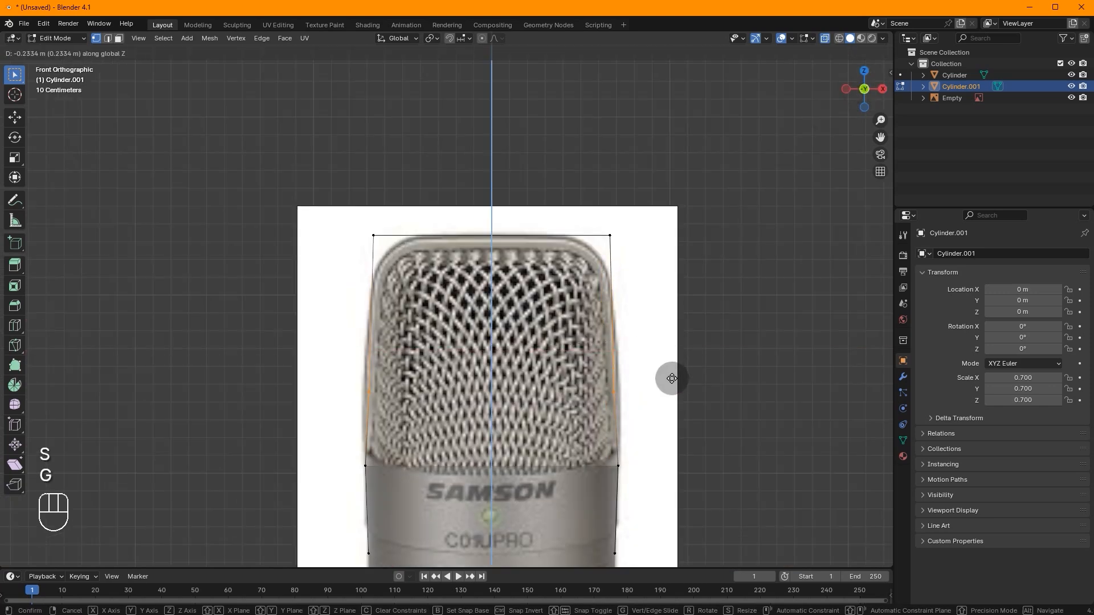
pyautogui.click(671, 378)
pyautogui.press('s')
pyautogui.press('x')
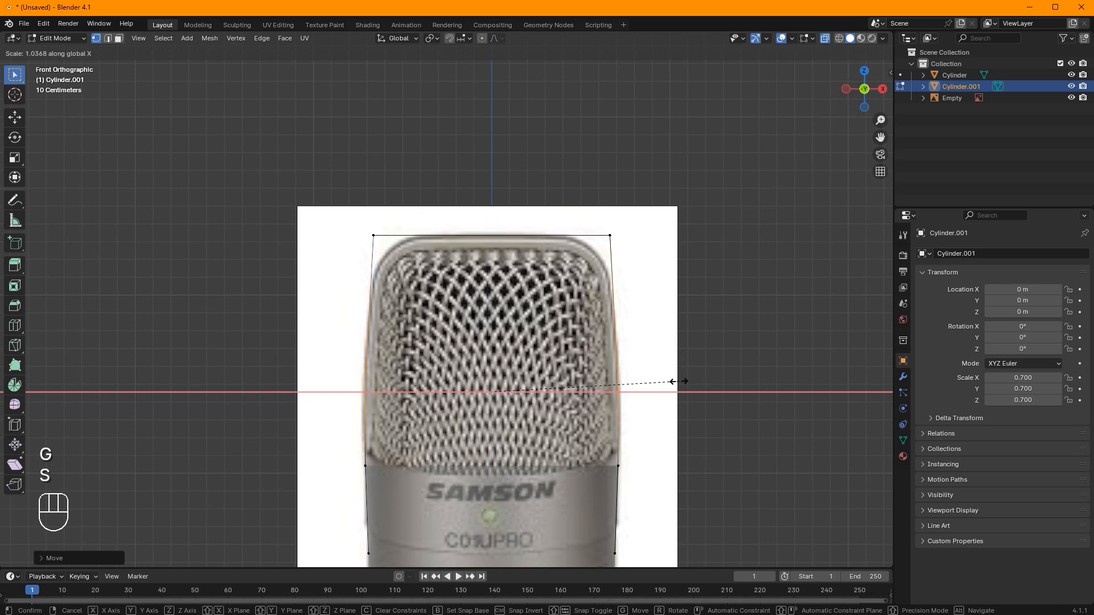
pyautogui.click(680, 381)
# Bevel the frame's two top corner edges about 0.41 m wide with 3 segments to follow the grille's rounded corners
pyautogui.moveTo(698, 164); pyautogui.dragTo(254, 265)
pyautogui.moveTo(253, 265); pyautogui.dragTo(361, 285, button='middle')
pyautogui.click(853, 91)
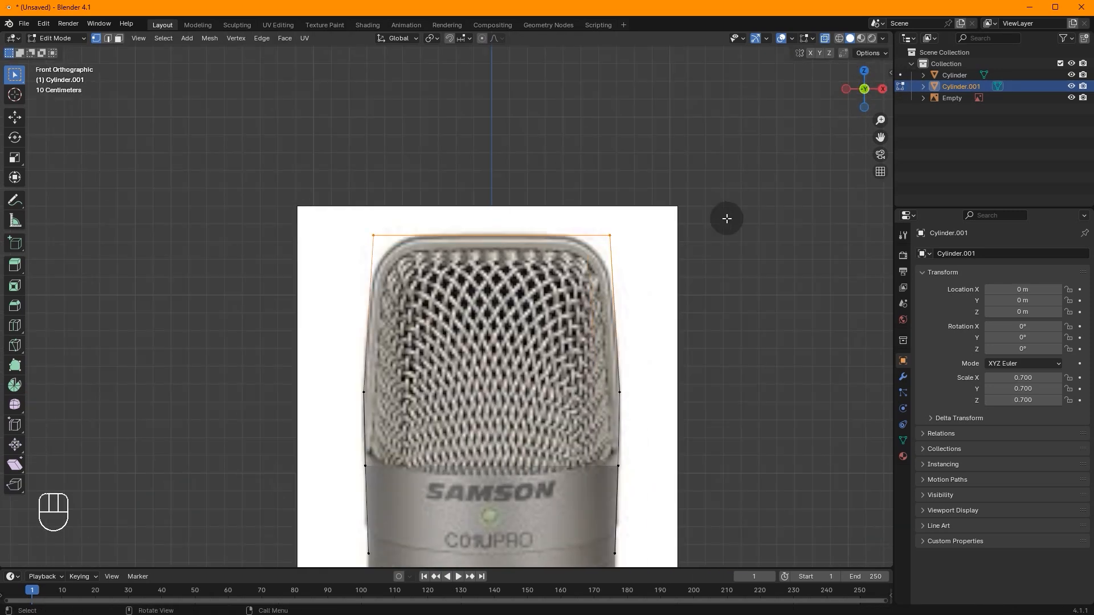
pyautogui.scroll(2, 738, 221)
pyautogui.moveTo(734, 223); pyautogui.dragTo(668, 253, button='middle')
pyautogui.press('2')
pyautogui.click(706, 261)
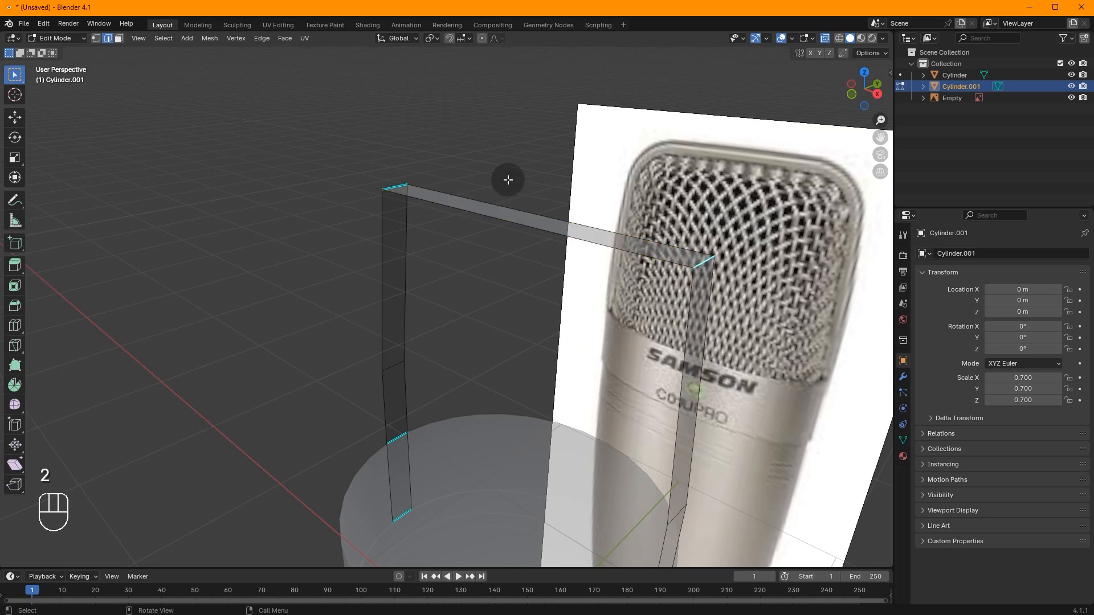
pyautogui.click(851, 95)
pyautogui.hotkey('ctrl', 'b')
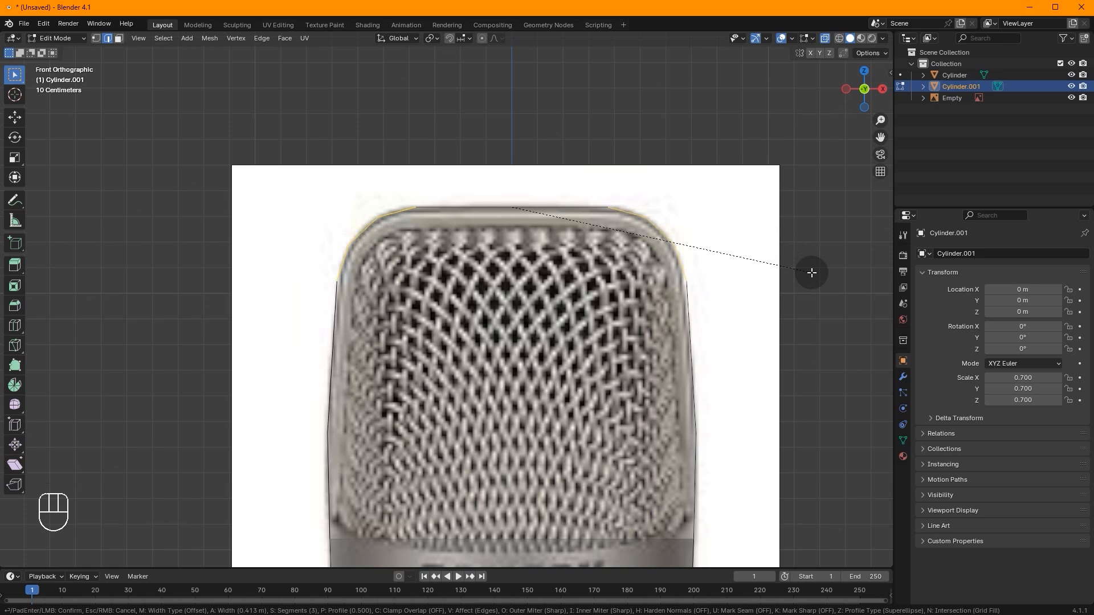
pyautogui.click(811, 272)
# Scale the beveled corners along X to about 0.99 and return to Object Mode
pyautogui.press('s')
pyautogui.press('x')
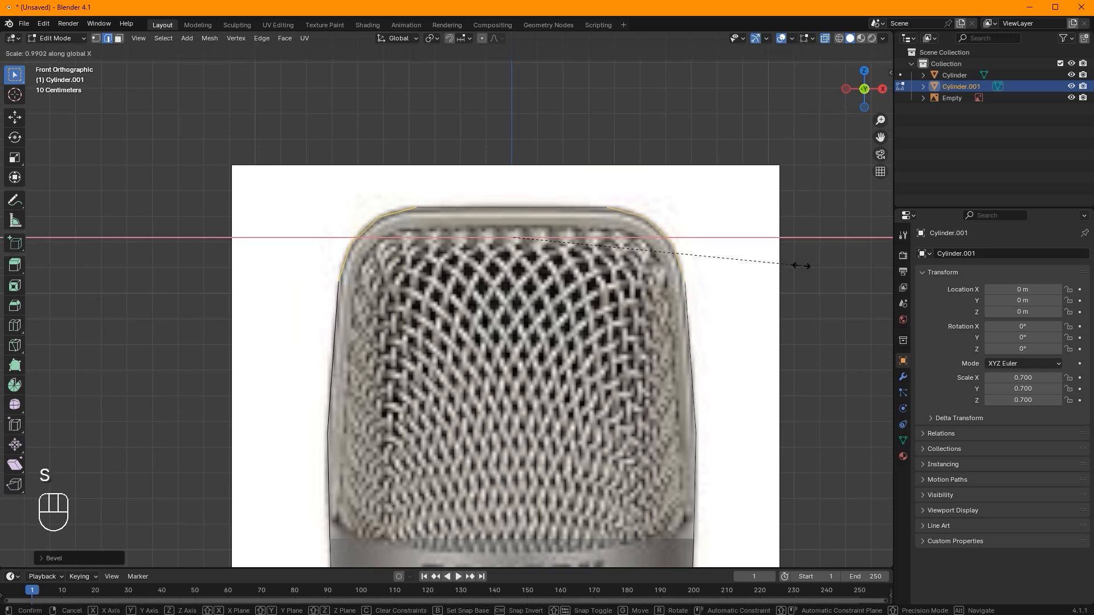
pyautogui.click(801, 265)
pyautogui.scroll(-2, 815, 102)
pyautogui.press('Tab')
pyautogui.moveTo(837, 227); pyautogui.dragTo(559, 210, button='middle')
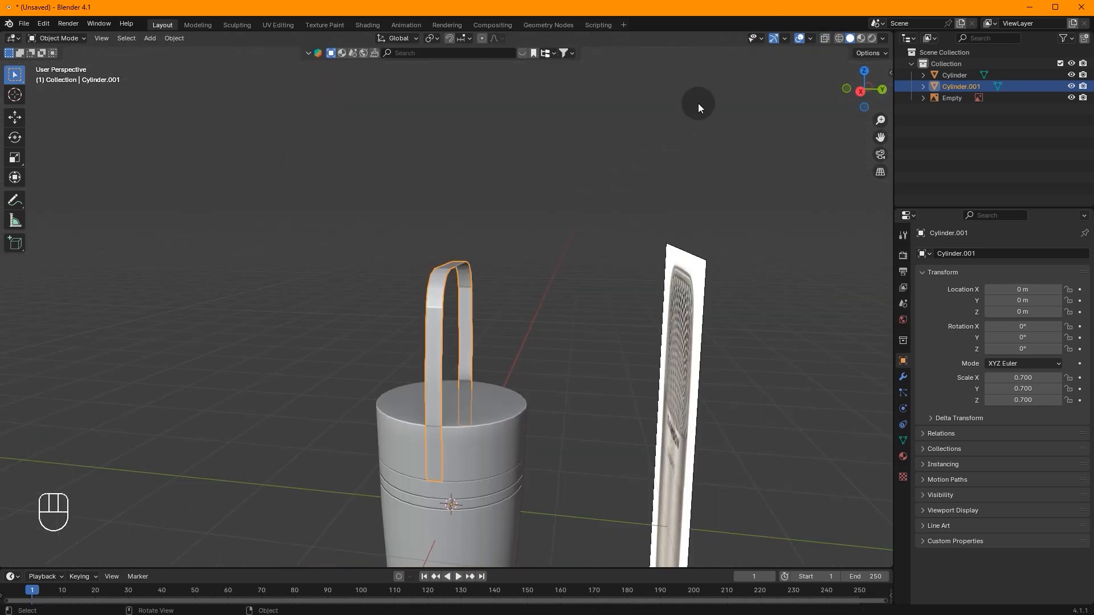
# Show the Face Orientation overlay and recalculate the normals of all the frame's faces to the outside
pyautogui.click(811, 39)
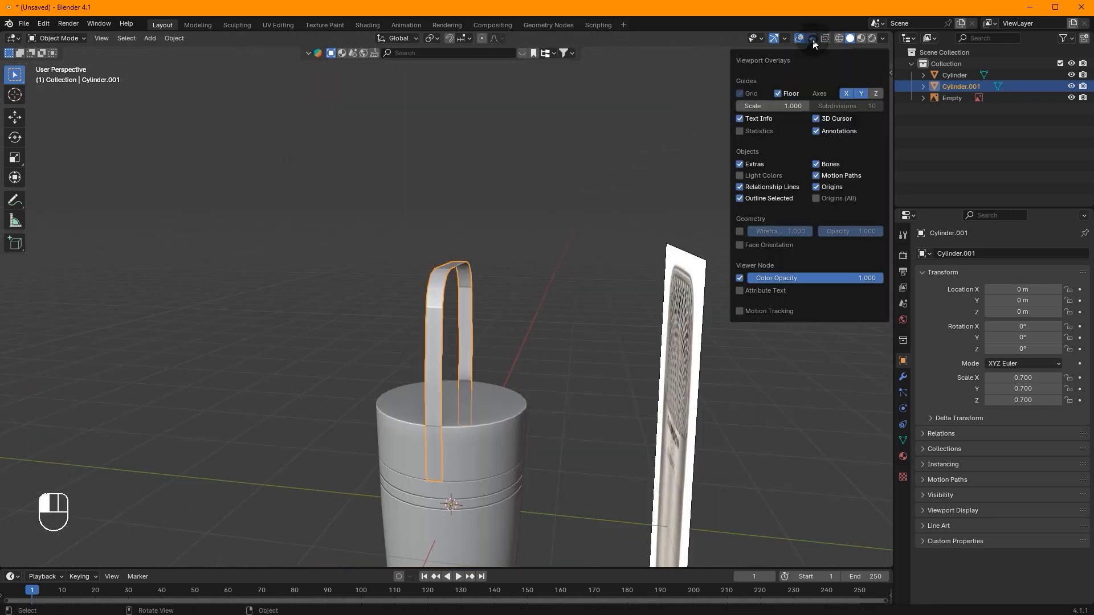
pyautogui.click(739, 247)
pyautogui.moveTo(730, 245); pyautogui.dragTo(551, 329, button='middle')
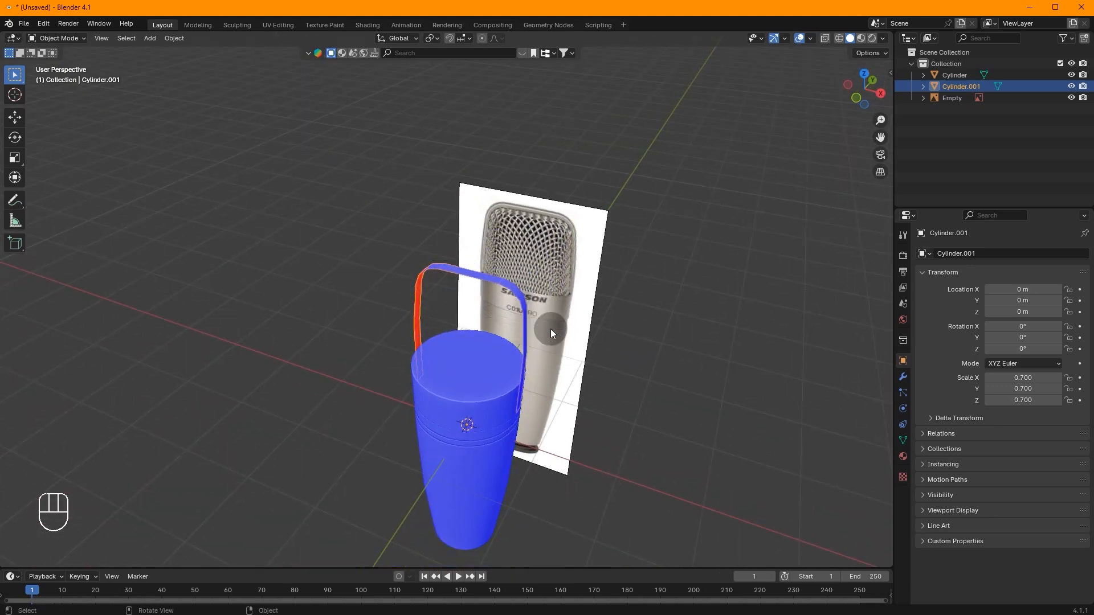
pyautogui.press('Tab')
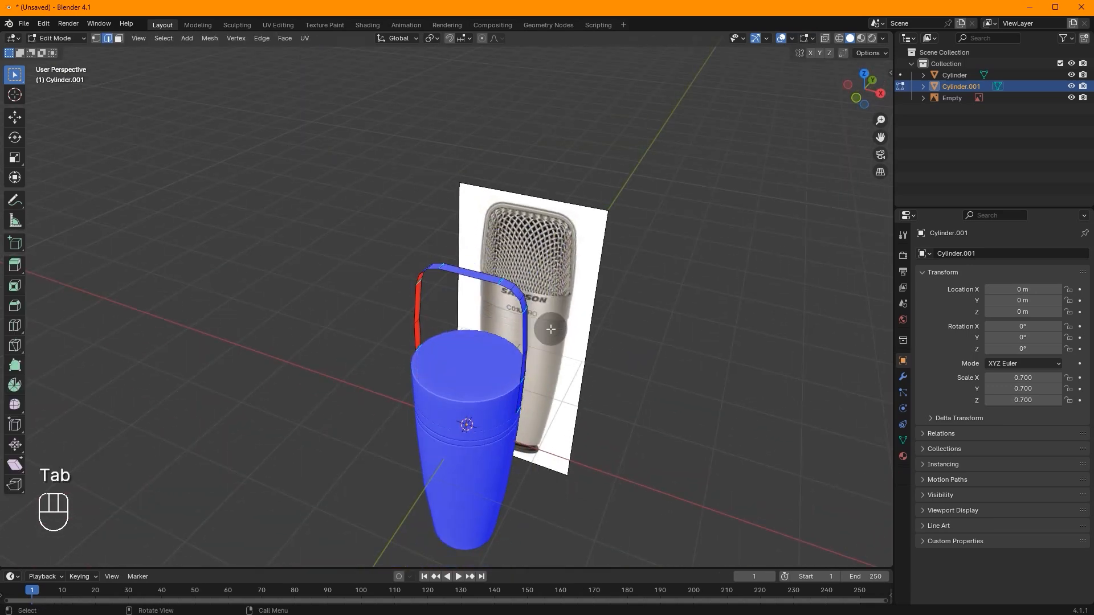
pyautogui.press('Tab')
pyautogui.press('Tab')
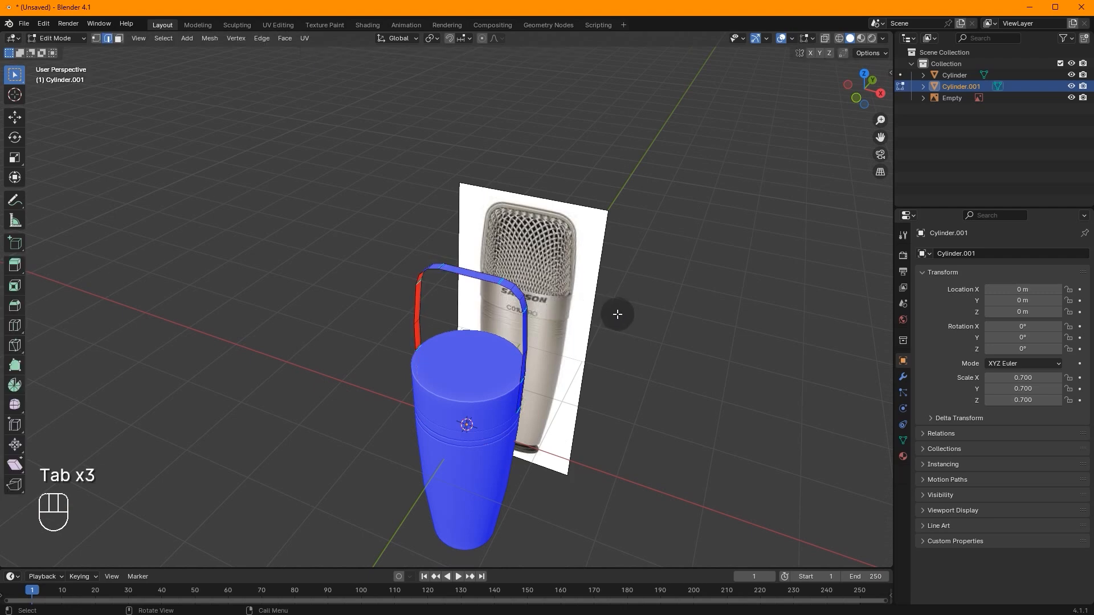
pyautogui.press('a')
pyautogui.hotkey('shift', 'n')
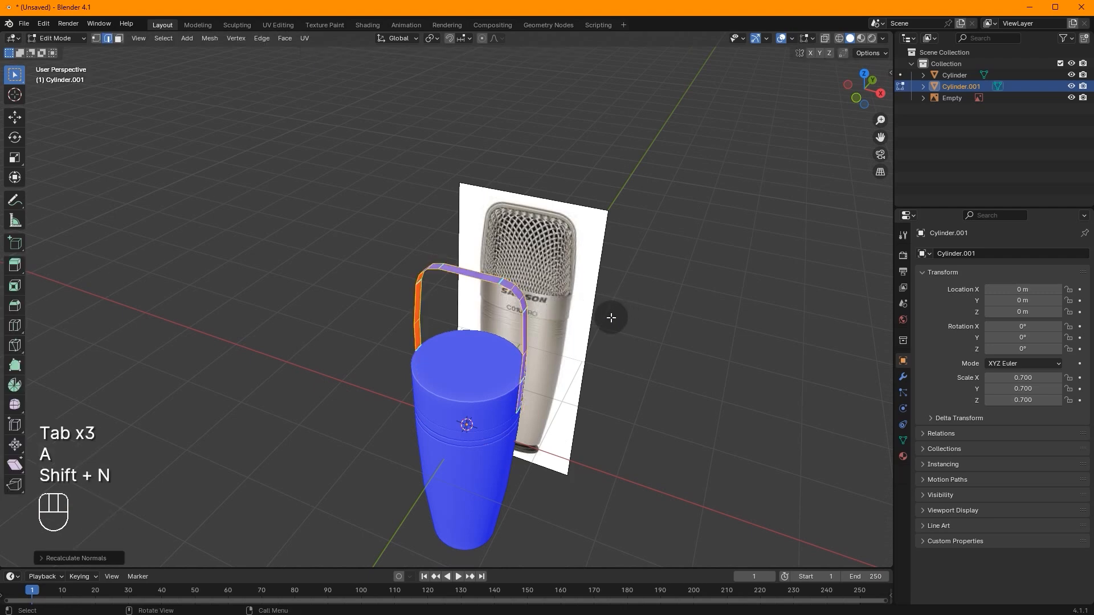
pyautogui.press('Tab')
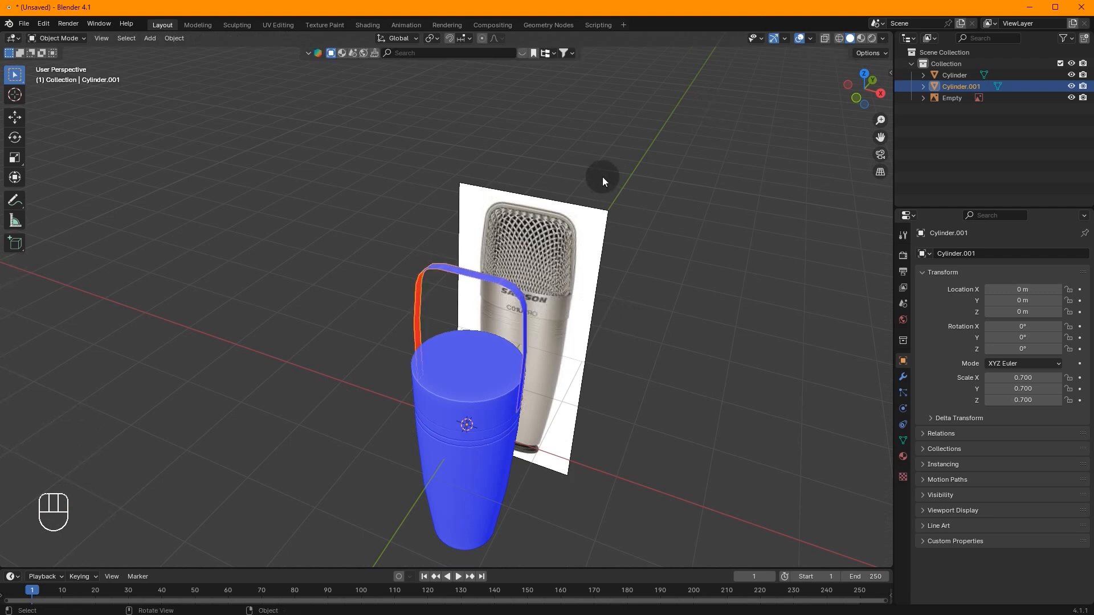
# Turn off the Face Orientation overlay
pyautogui.click(810, 38)
pyautogui.click(739, 245)
pyautogui.scroll(4, 791, 137)
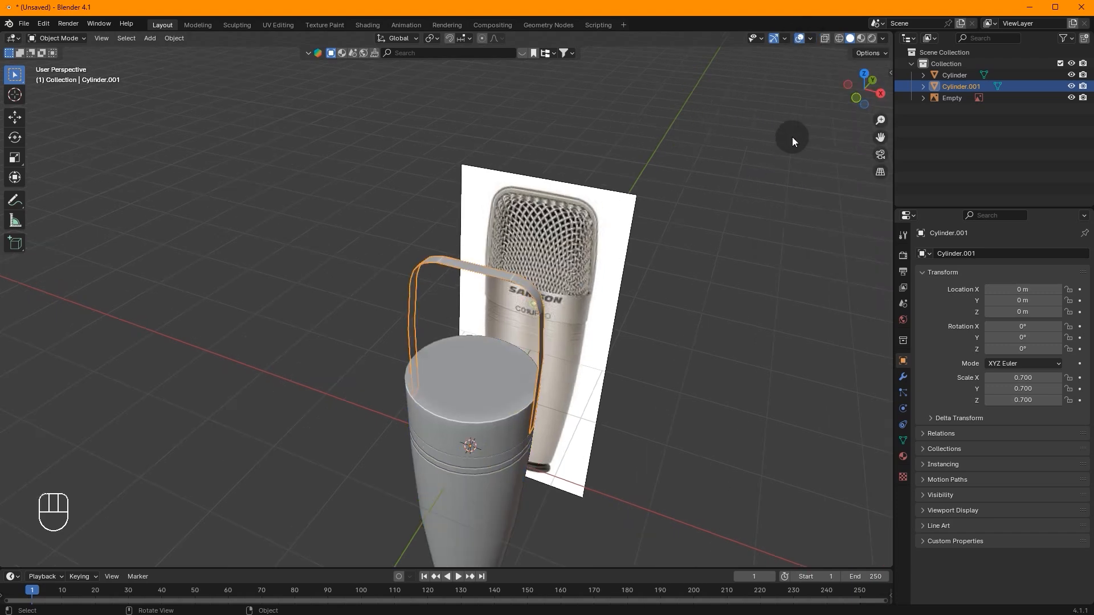
# Add a Solidify modifier to the frame with a thickness of 0.1 m
pyautogui.click(857, 99)
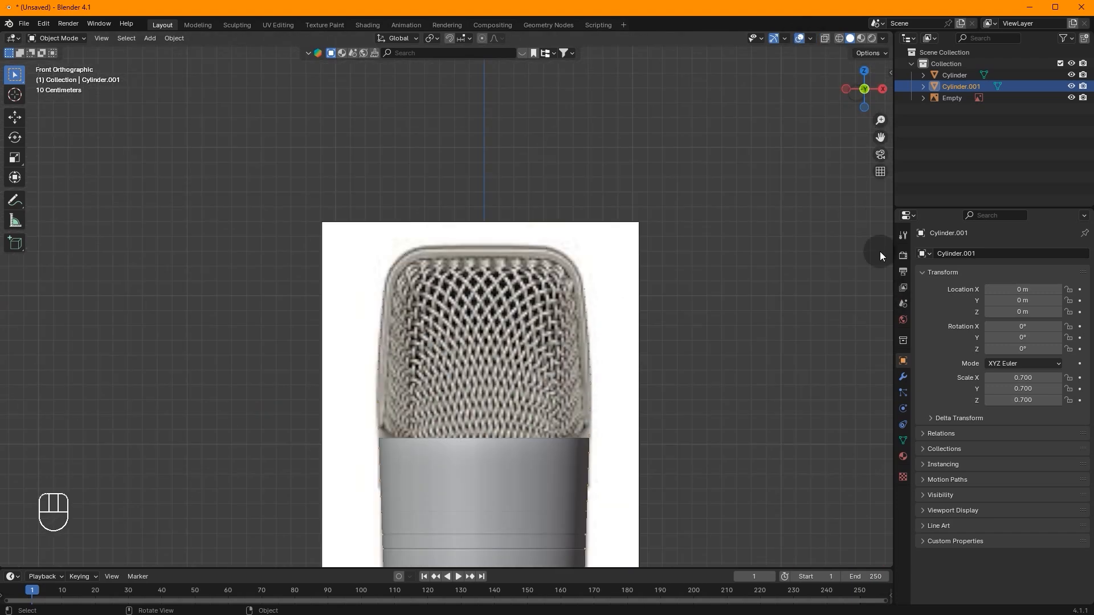
pyautogui.click(902, 378)
pyautogui.click(986, 265)
pyautogui.write('s')
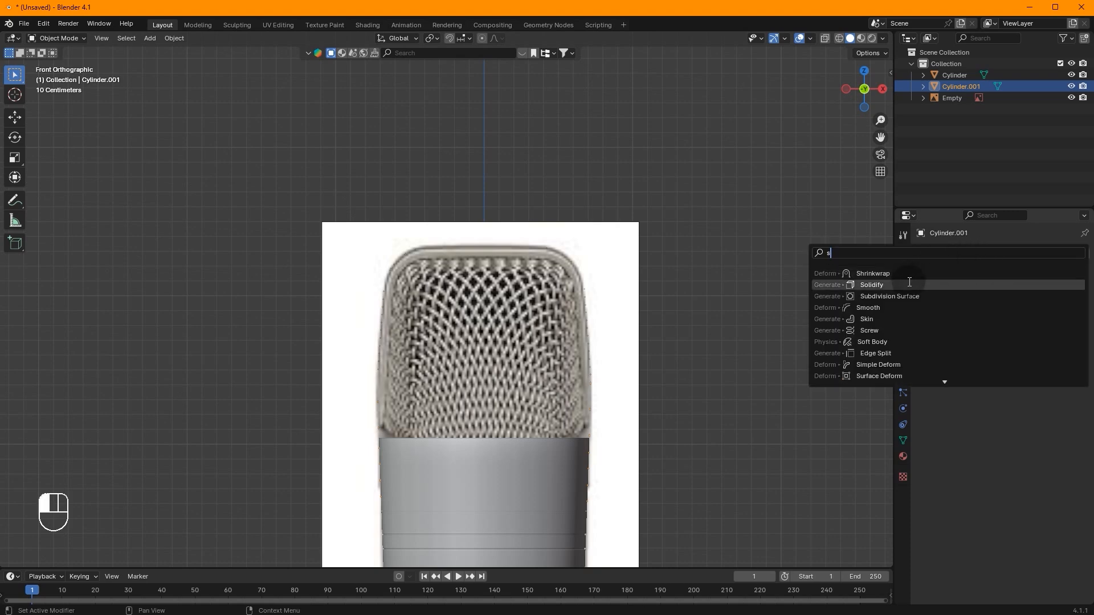
pyautogui.click(909, 282)
pyautogui.scroll(3, 751, 247)
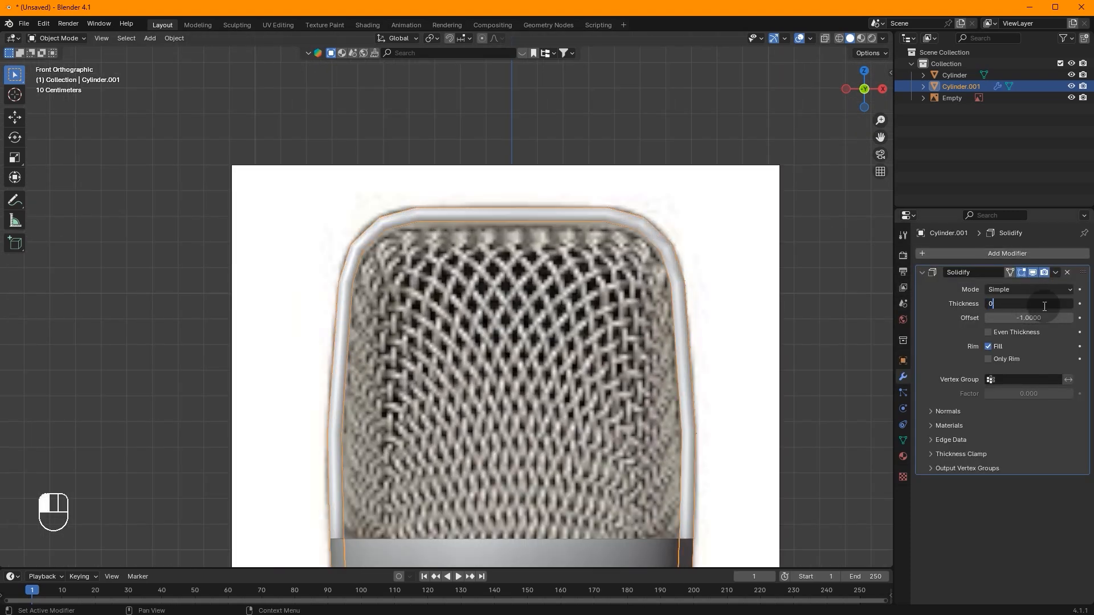
pyautogui.press('Return')
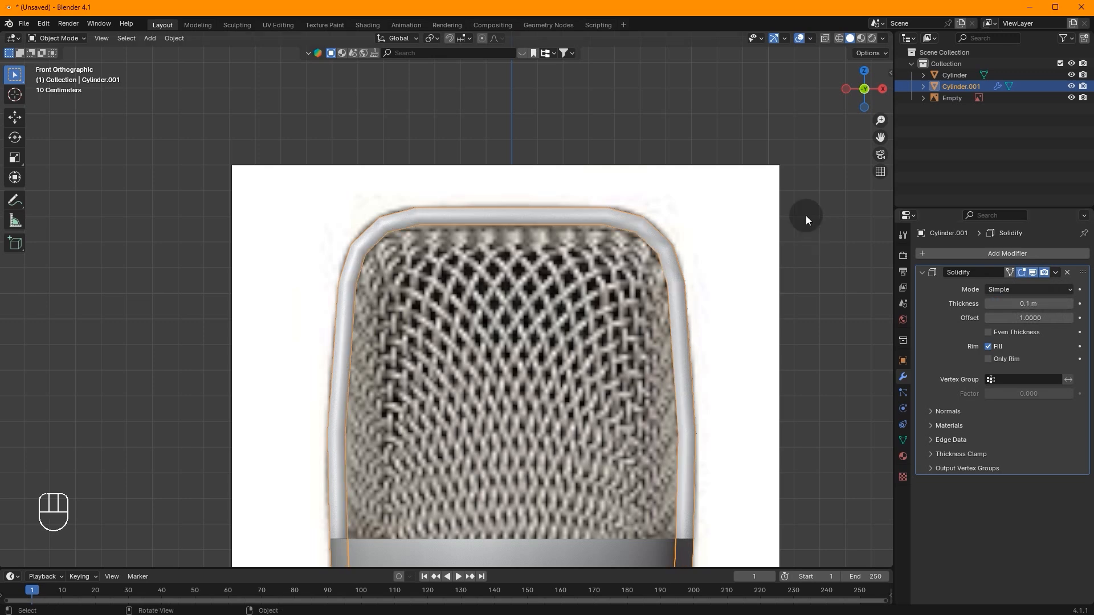
# Add a Subdivision Surface modifier to the frame
pyautogui.moveTo(806, 216); pyautogui.dragTo(1000, 270, button='middle')
pyautogui.click(1004, 254)
pyautogui.write('s')
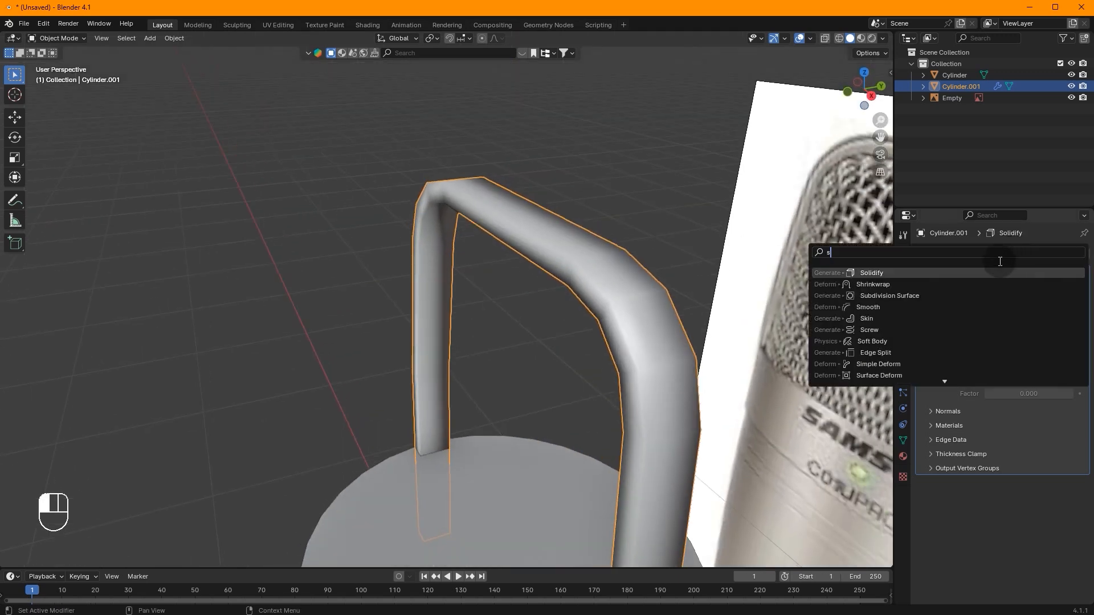
pyautogui.write('u')
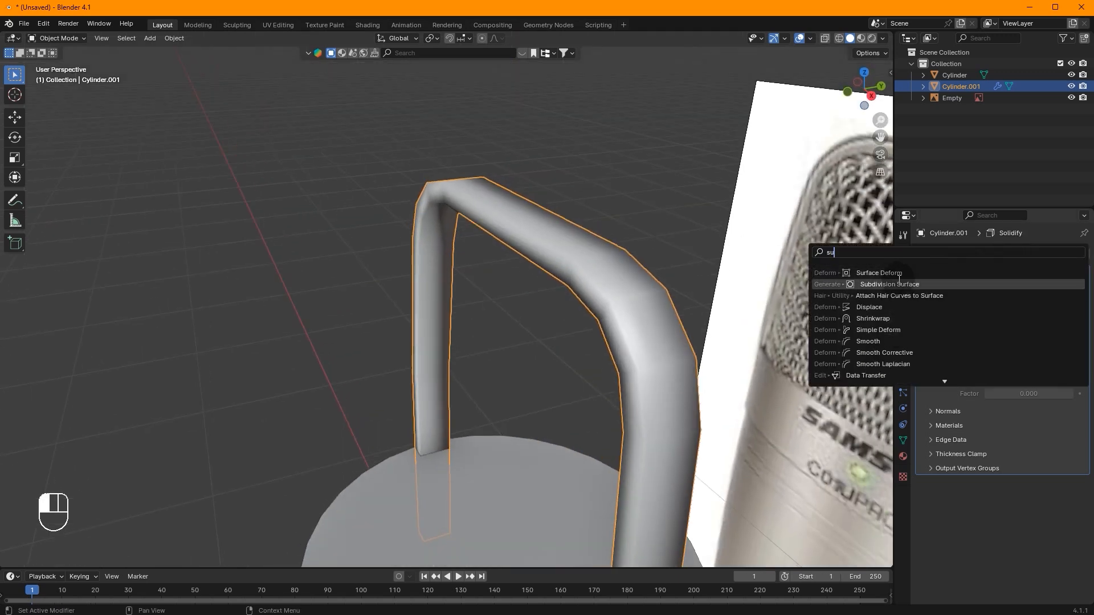
pyautogui.click(947, 286)
# Add a Bevel modifier to the frame and order the stack as Bevel, Subdivision, Solidify
pyautogui.click(974, 251)
pyautogui.write('b')
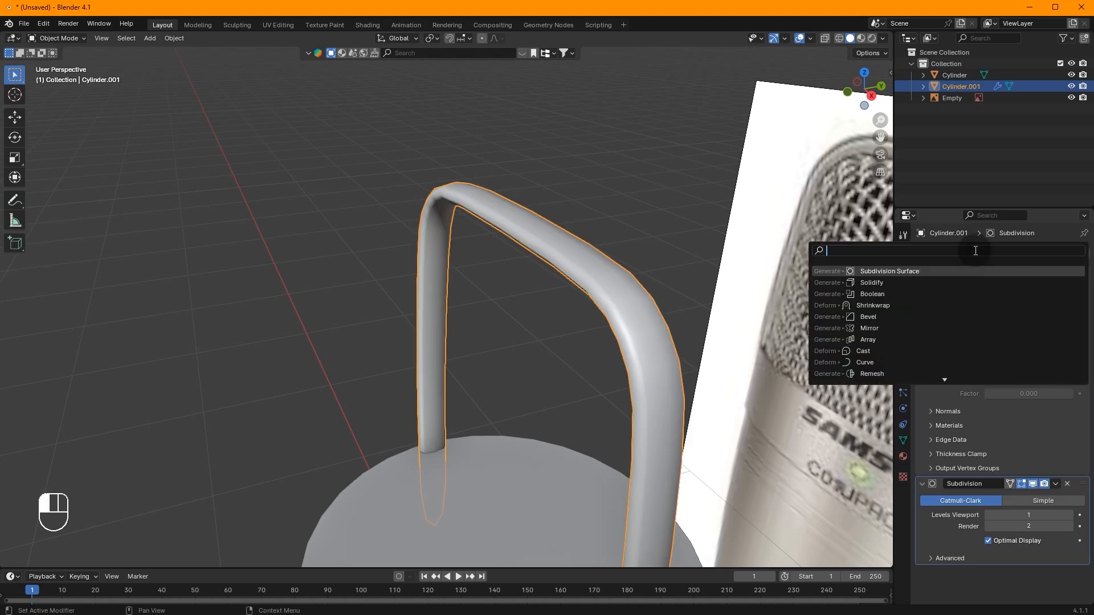
pyautogui.click(921, 283)
pyautogui.scroll(-5, 1002, 410)
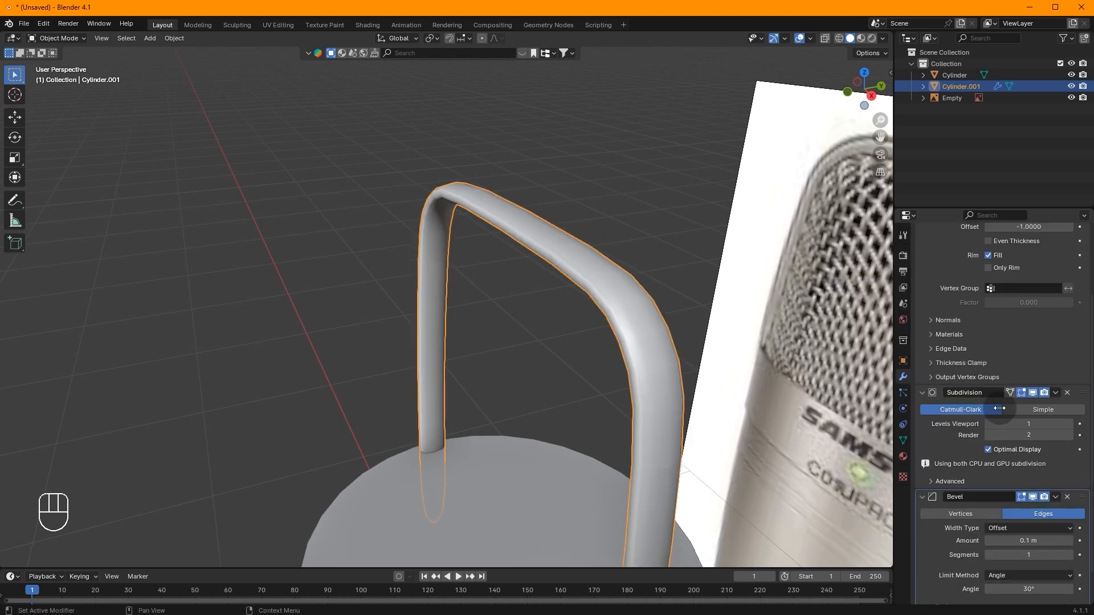
pyautogui.moveTo(1077, 462); pyautogui.dragTo(1068, 323)
pyautogui.scroll(5, 1033, 295)
pyautogui.moveTo(1077, 277); pyautogui.dragTo(1027, 459)
pyautogui.scroll(-5, 1011, 441)
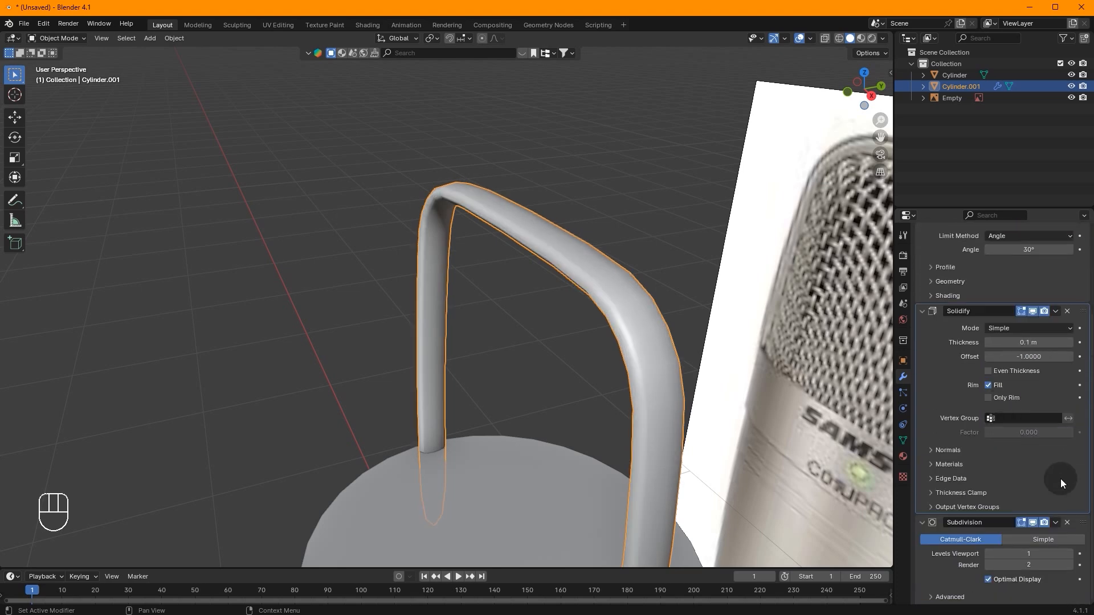
pyautogui.moveTo(1082, 522); pyautogui.dragTo(1048, 298)
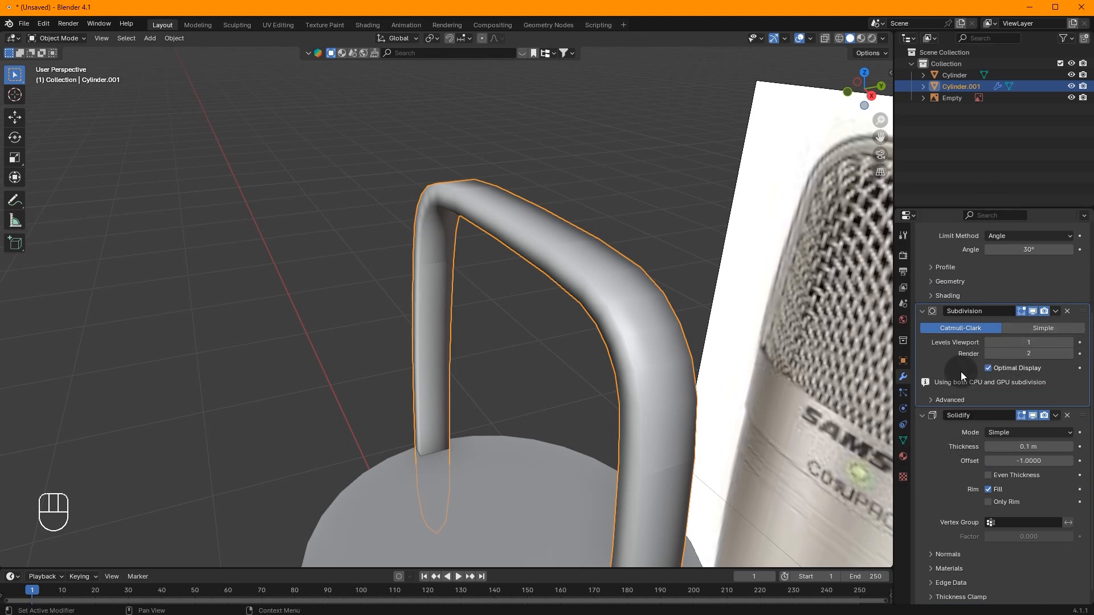
# Set the Bevel modifier to 0.01 m with 3 segments and move Solidify to the start of the stack
pyautogui.scroll(5, 961, 371)
pyautogui.moveTo(1042, 320); pyautogui.dragTo(994, 320)
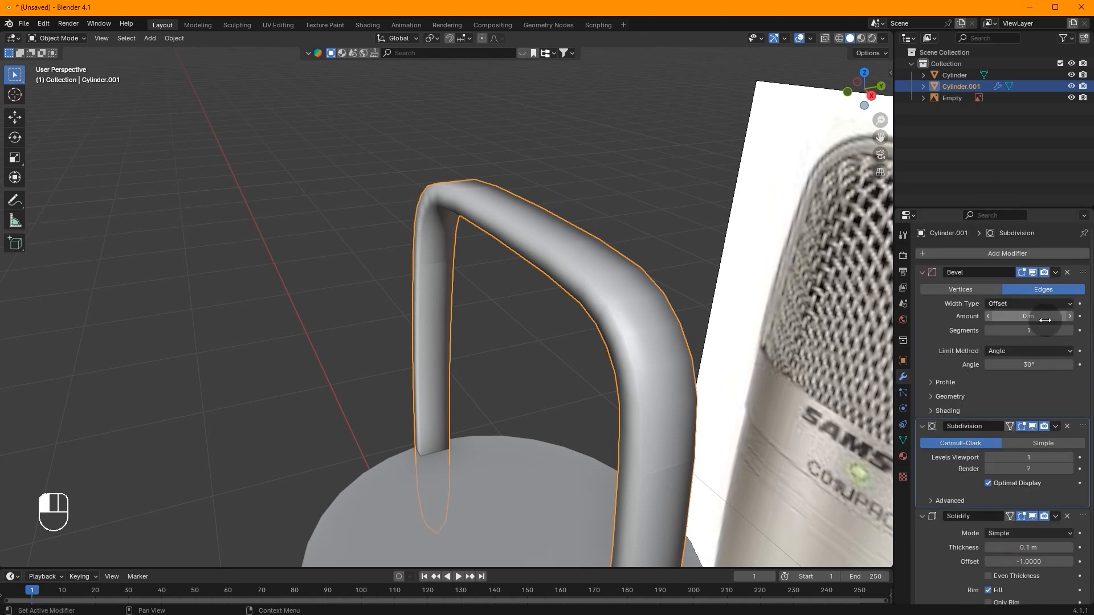
pyautogui.click(1070, 335)
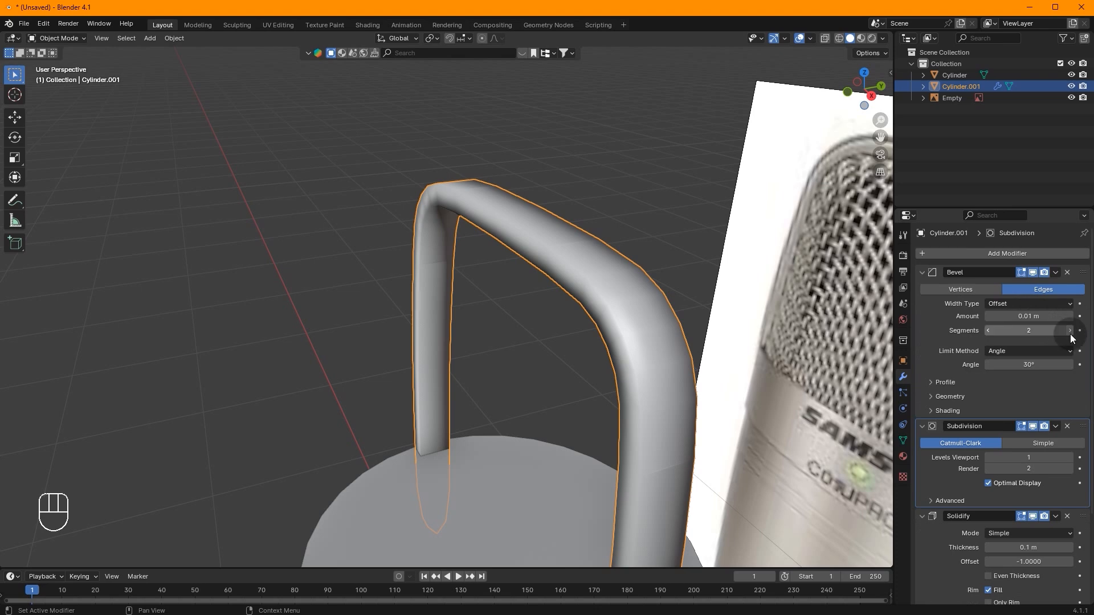
pyautogui.moveTo(1083, 516); pyautogui.dragTo(1076, 297)
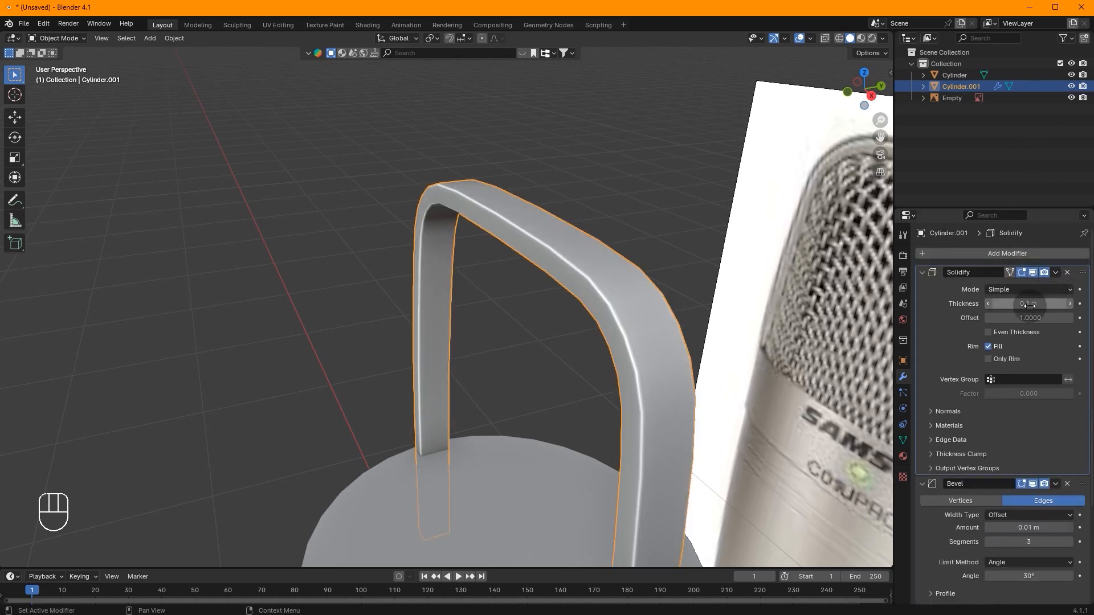
# Set the Bevel modifier's amount to 0.005 m
pyautogui.scroll(-3, 1030, 306)
pyautogui.moveTo(610, 268); pyautogui.dragTo(578, 290, button='middle')
pyautogui.scroll(3, 962, 334)
pyautogui.scroll(-6, 1069, 398)
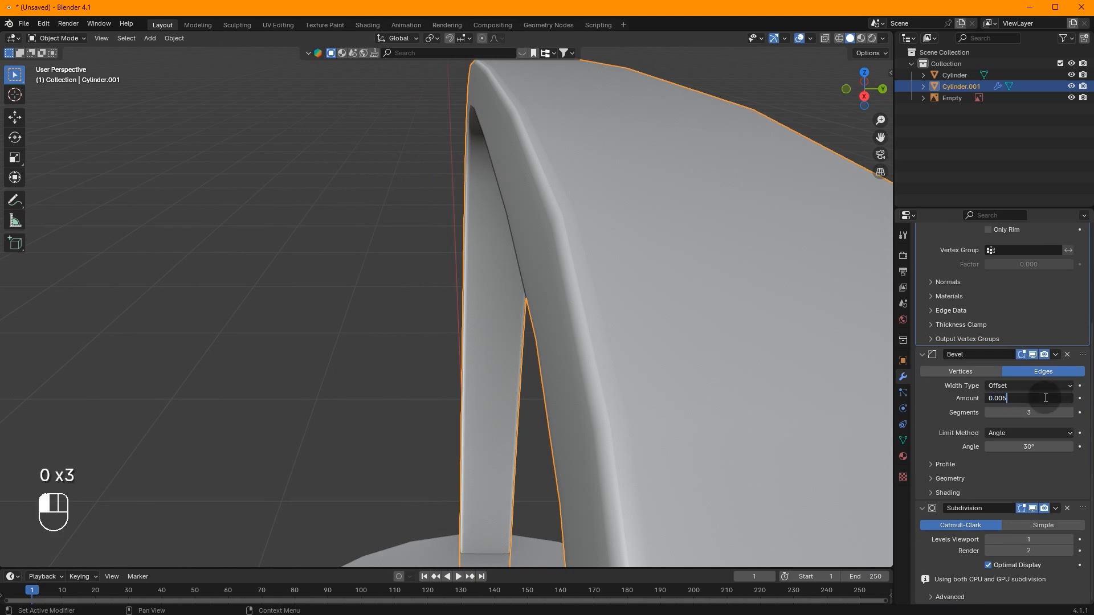
pyautogui.press('Return')
pyautogui.scroll(-10, 645, 329)
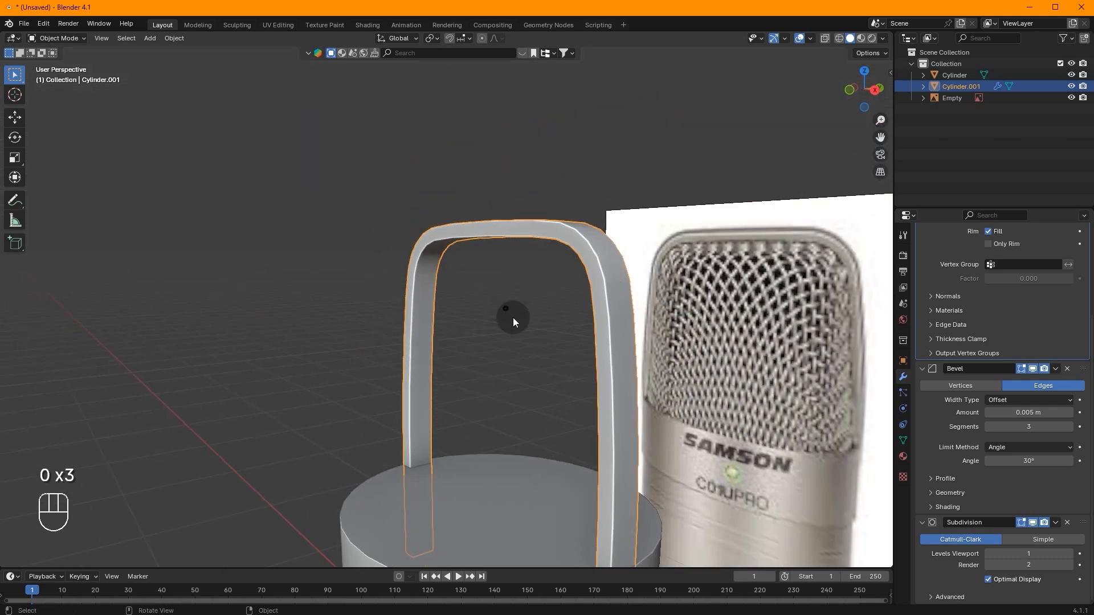
# Scale the lowest faces of both frame strips along X to about 1.006 so they sit just outside the body
pyautogui.moveTo(529, 330); pyautogui.dragTo(474, 326, button='middle')
pyautogui.click(481, 350)
pyautogui.keyDown('shift'); pyautogui.moveTo(523, 449); pyautogui.dragTo(511, 286, button='middle'); pyautogui.keyUp('shift')
pyautogui.press('Tab')
pyautogui.scroll(4, 528, 329)
pyautogui.press('3')
pyautogui.scroll(-3, 552, 300)
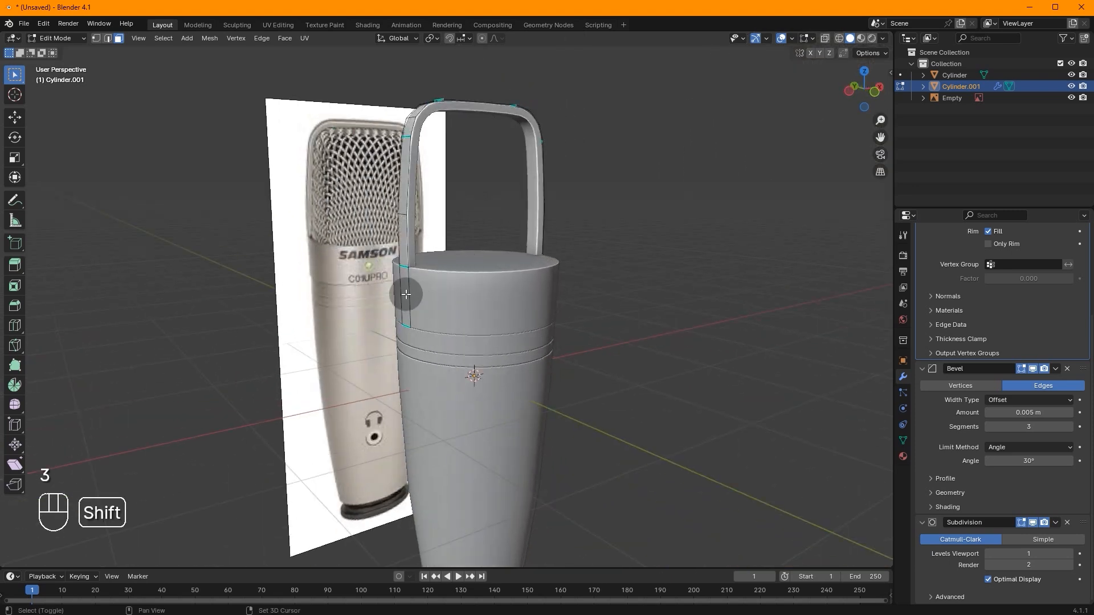
pyautogui.moveTo(638, 217); pyautogui.dragTo(681, 283, button='middle')
pyautogui.moveTo(732, 311); pyautogui.dragTo(693, 298, button='middle')
pyautogui.scroll(3, 693, 298)
pyautogui.press('s')
pyautogui.press('x')
pyautogui.rightClick(695, 298)
pyautogui.scroll(1, 706, 291)
pyautogui.press('s')
pyautogui.press('x')
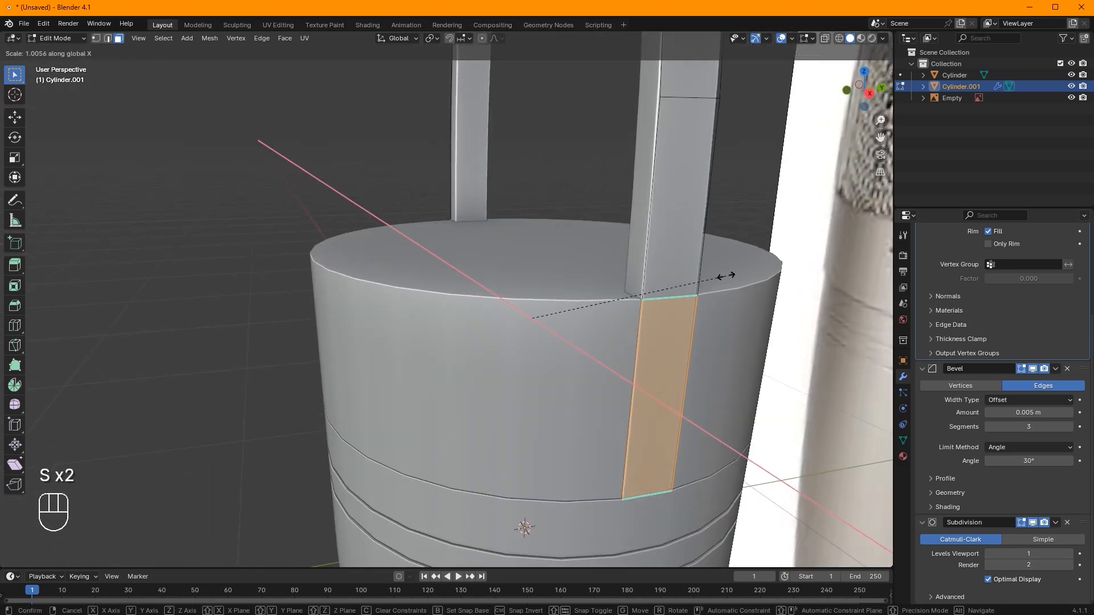
pyautogui.click(725, 276)
pyautogui.press('Tab')
# Add a cube in front view and give it a level 2 Subdivision Surface modifier
pyautogui.moveTo(726, 156); pyautogui.dragTo(699, 152, button='middle')
pyautogui.click(841, 96)
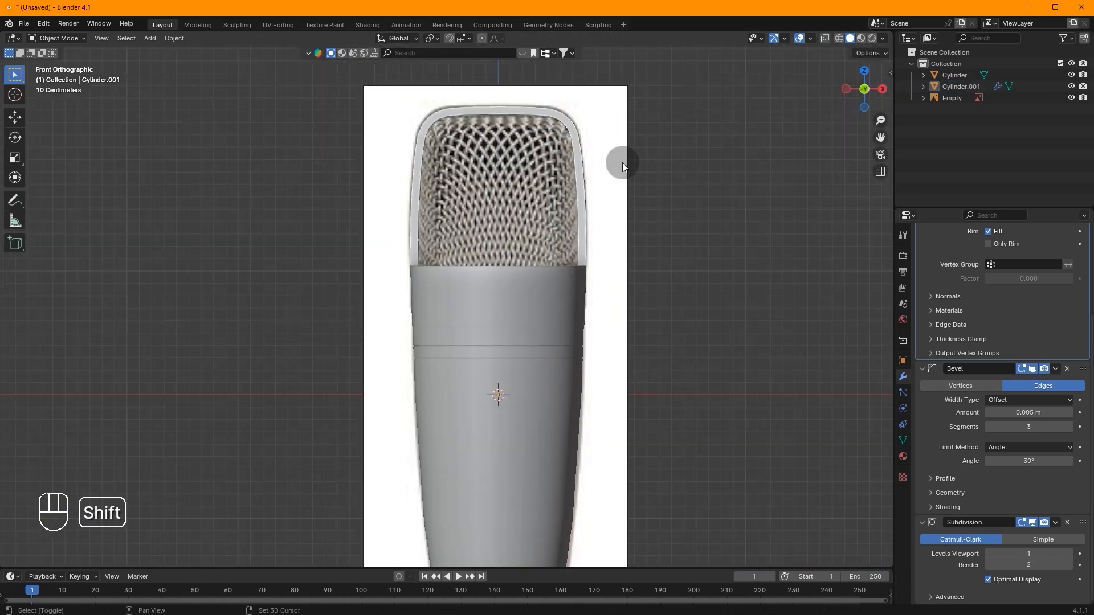
pyautogui.hotkey('shift', 'a')
pyautogui.moveTo(622, 162)
pyautogui.click(677, 172)
pyautogui.keyDown('shift'); pyautogui.moveTo(663, 137); pyautogui.dragTo(672, 262, button='middle'); pyautogui.keyUp('shift')
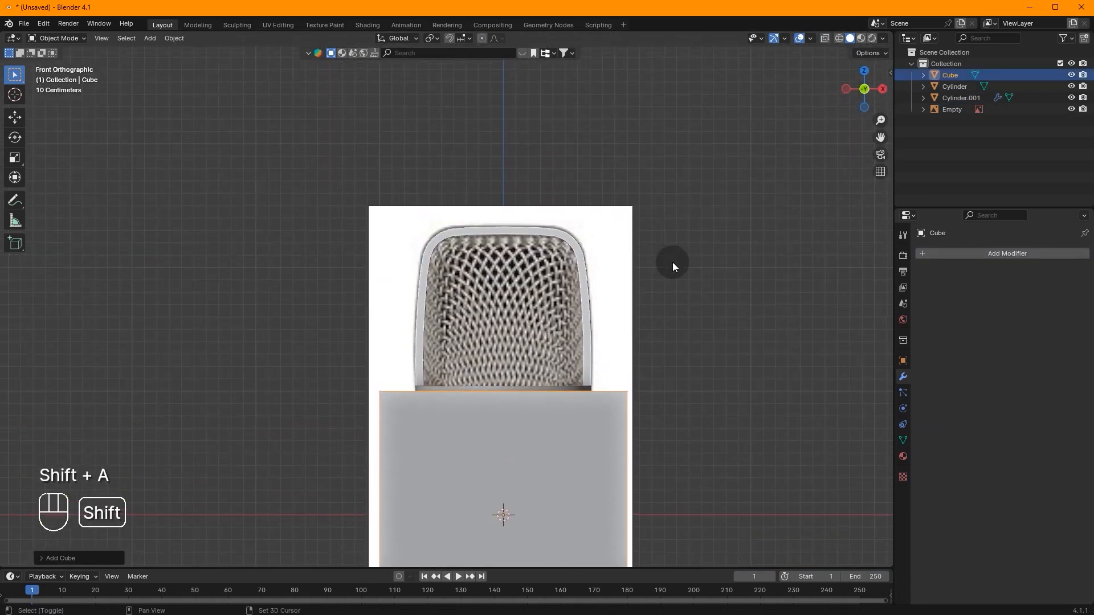
pyautogui.hotkey('ctrl', '2')
pyautogui.scroll(-2, 683, 322)
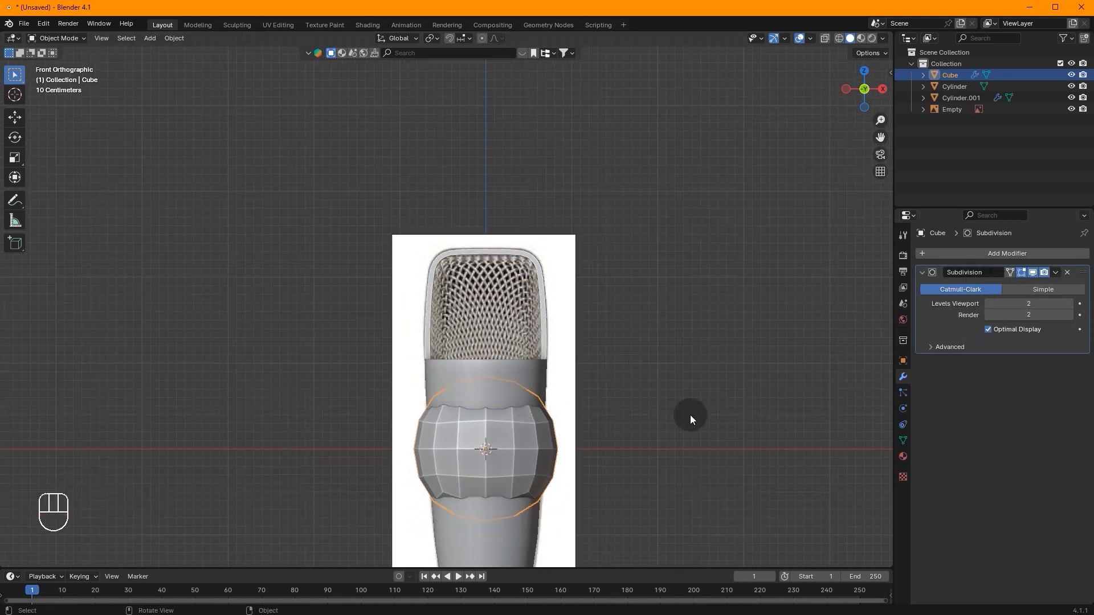
# Move the cube up along Z over the reference's grille and set its Subdivision viewport level to 3
pyautogui.press('g')
pyautogui.press('z')
pyautogui.click(526, 390)
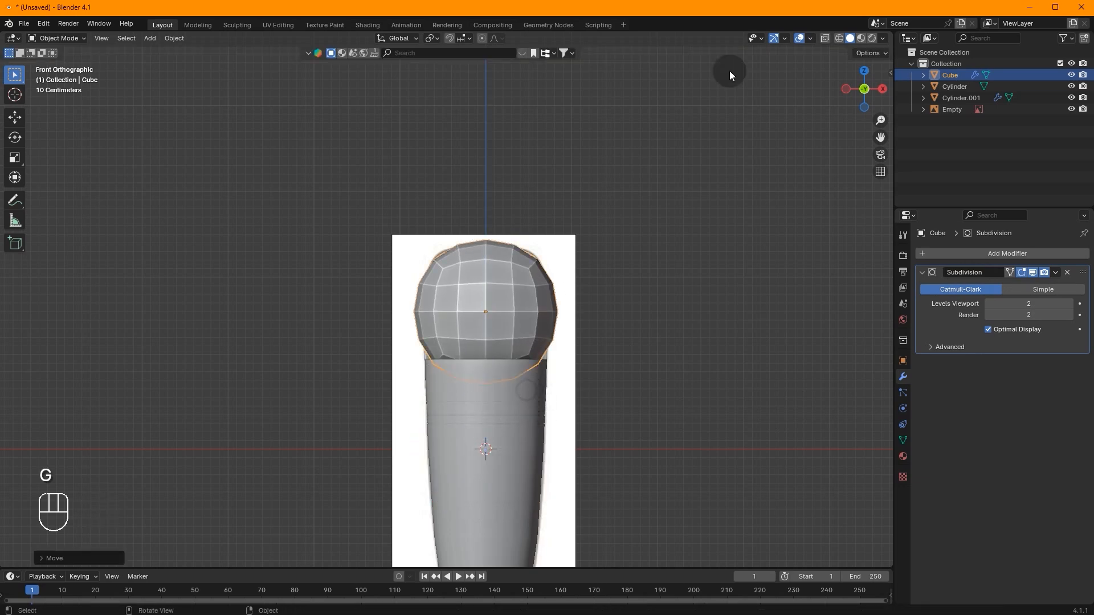
pyautogui.scroll(4, 693, 92)
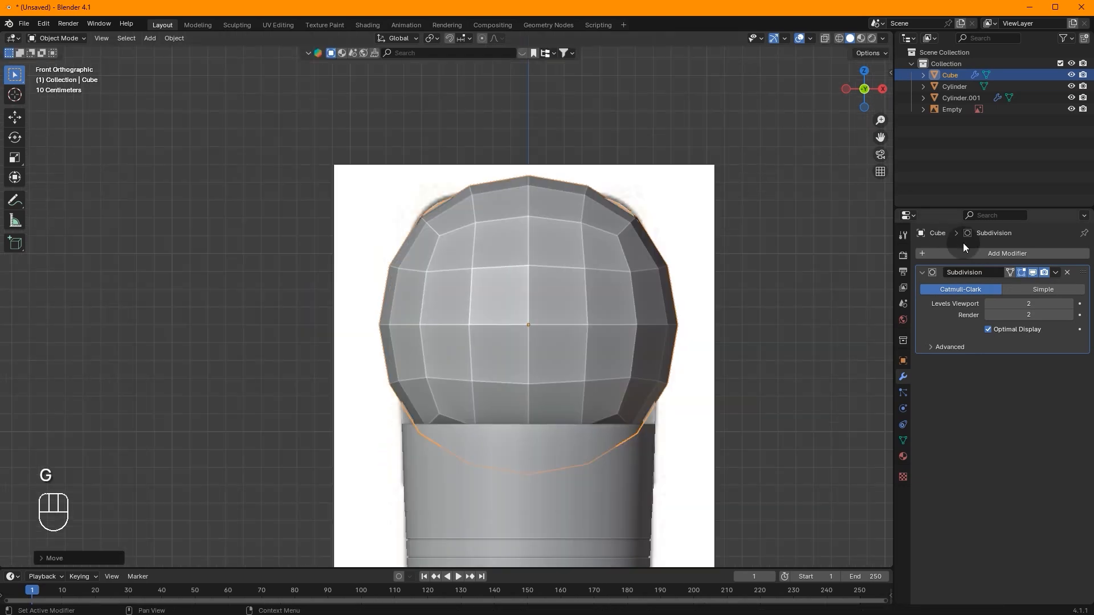
pyautogui.click(1073, 304)
# Delete the bottom face of the cube, working in see-through display
pyautogui.click(827, 38)
pyautogui.scroll(1, 764, 178)
pyautogui.press('Tab')
pyautogui.scroll(-2, 759, 248)
pyautogui.moveTo(763, 467); pyautogui.dragTo(137, 417)
pyautogui.press('1')
pyautogui.moveTo(249, 407); pyautogui.dragTo(798, 541)
pyautogui.press('Delete')
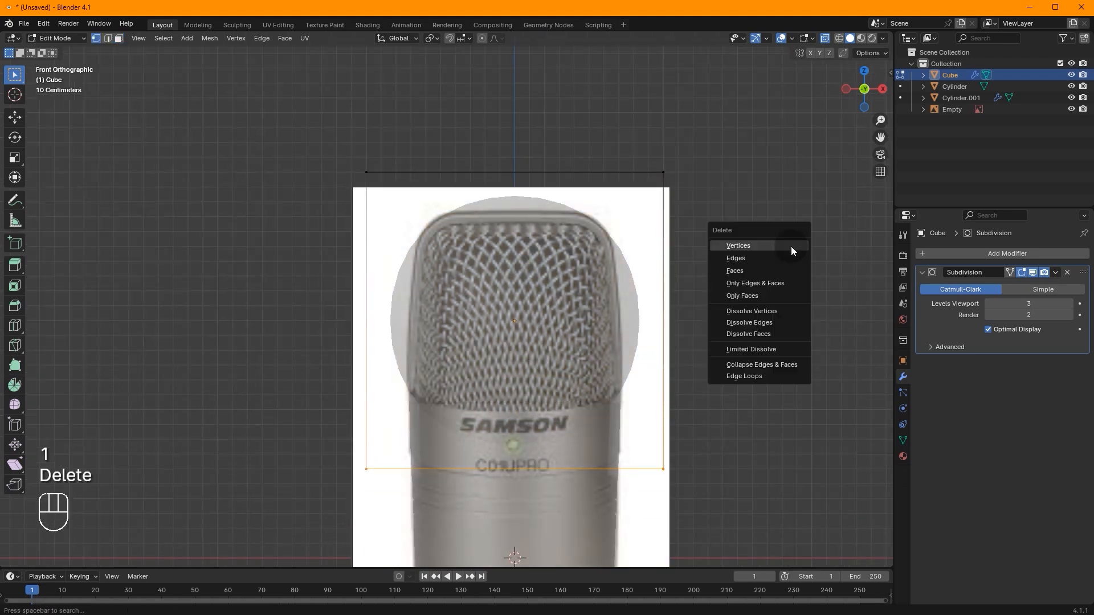
pyautogui.click(798, 269)
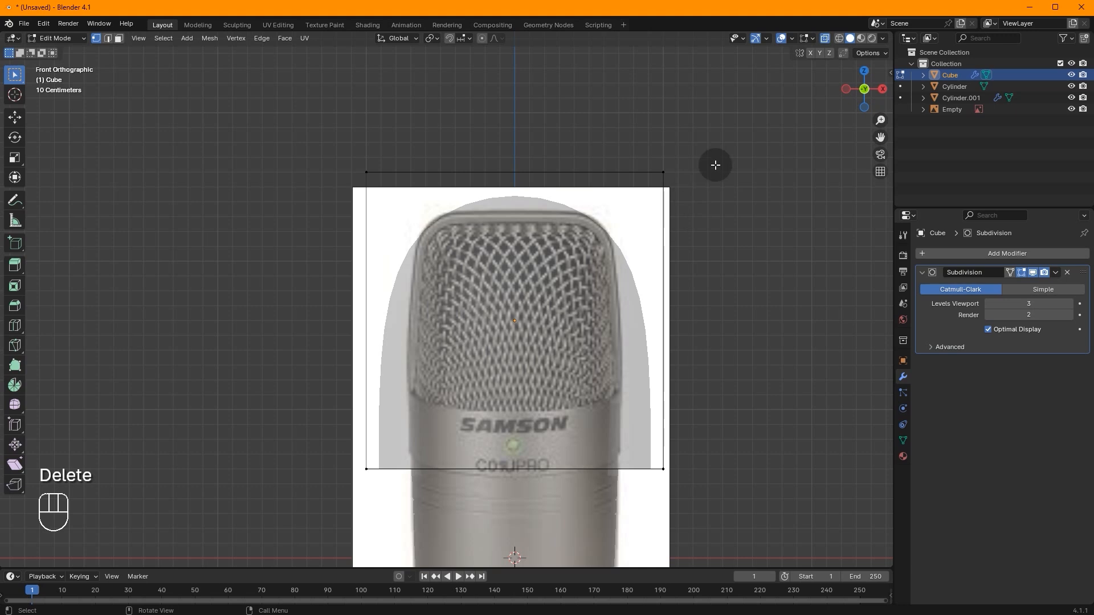
# Scale the whole cube down to about 0.67 and move it up into the grille area
pyautogui.press('Tab')
pyautogui.press('s')
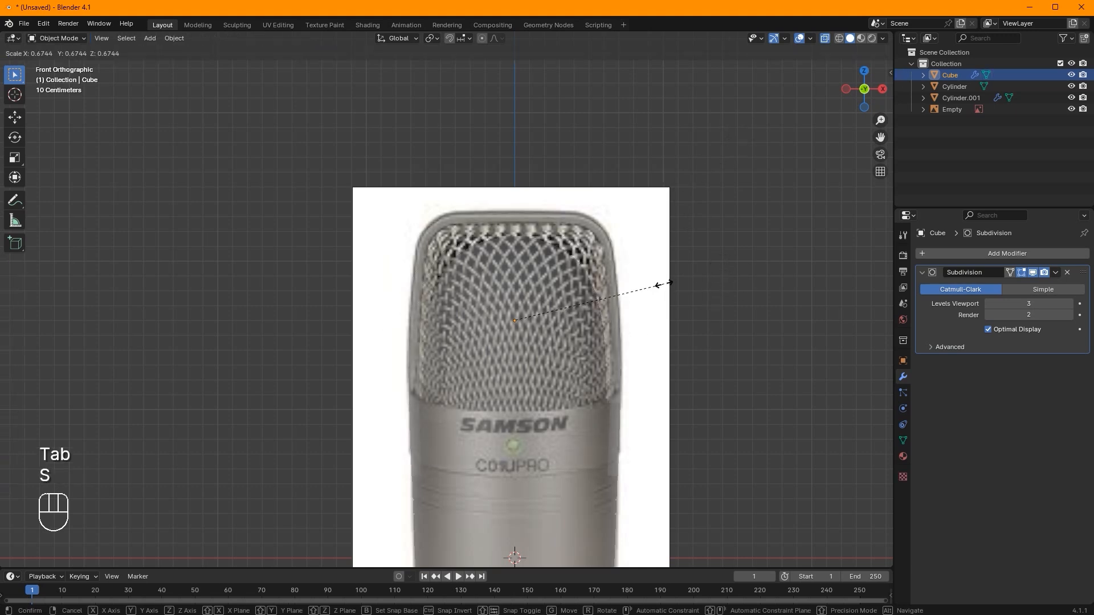
pyautogui.click(682, 285)
pyautogui.press('g')
pyautogui.click(678, 272)
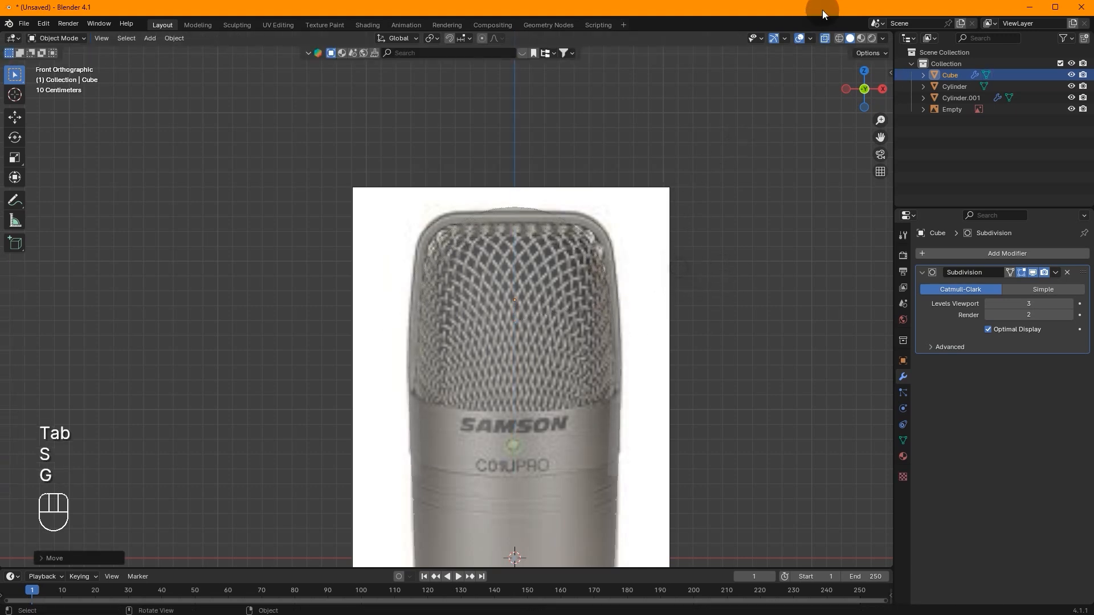
# Fine-tune the cube's height along Z and its overall size so it fits inside the grille frame
pyautogui.click(826, 40)
pyautogui.press('g')
pyautogui.press('z')
pyautogui.click(773, 180)
pyautogui.press('s')
pyautogui.click(766, 187)
pyautogui.press('g')
pyautogui.press('z')
pyautogui.click(768, 191)
# Add a centred horizontal loop cut around the grille cube
pyautogui.click(827, 41)
pyautogui.press('Tab')
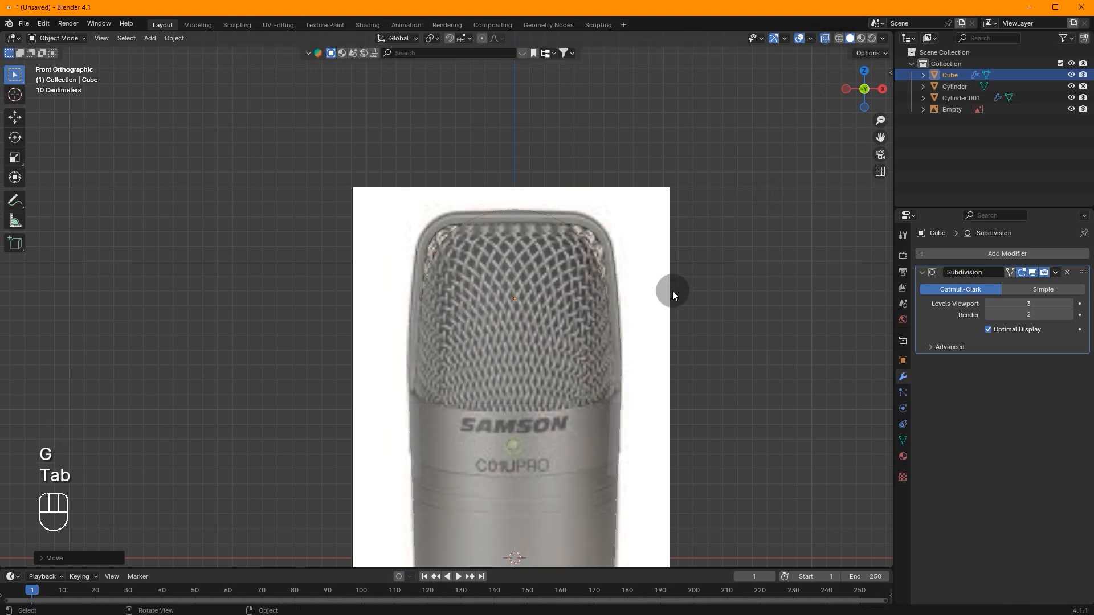
pyautogui.scroll(2, 660, 268)
pyautogui.hotkey('ctrl', 'r')
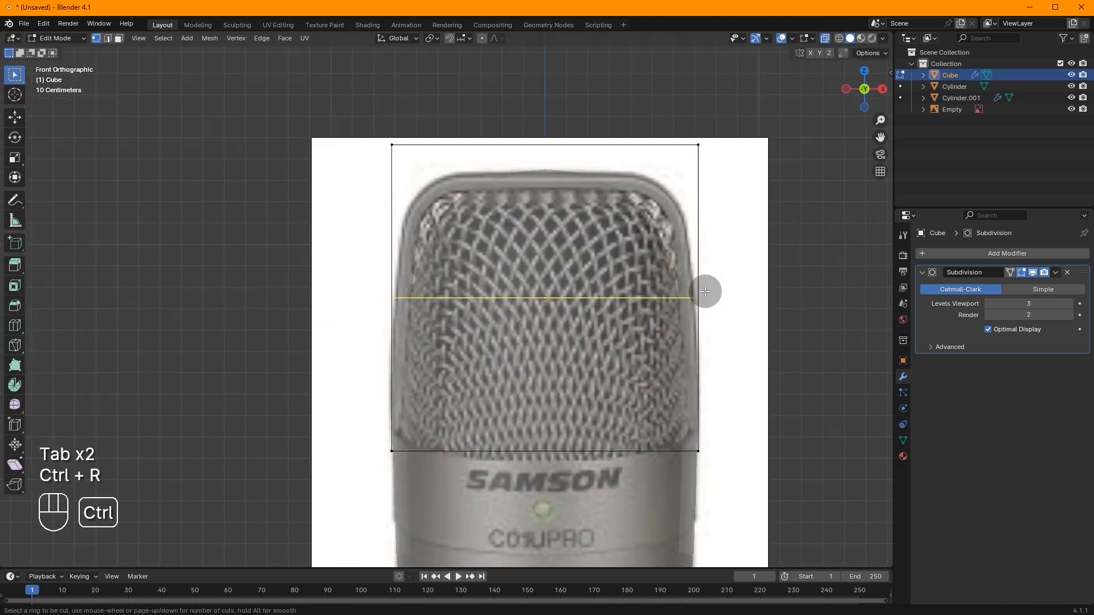
pyautogui.click(707, 291)
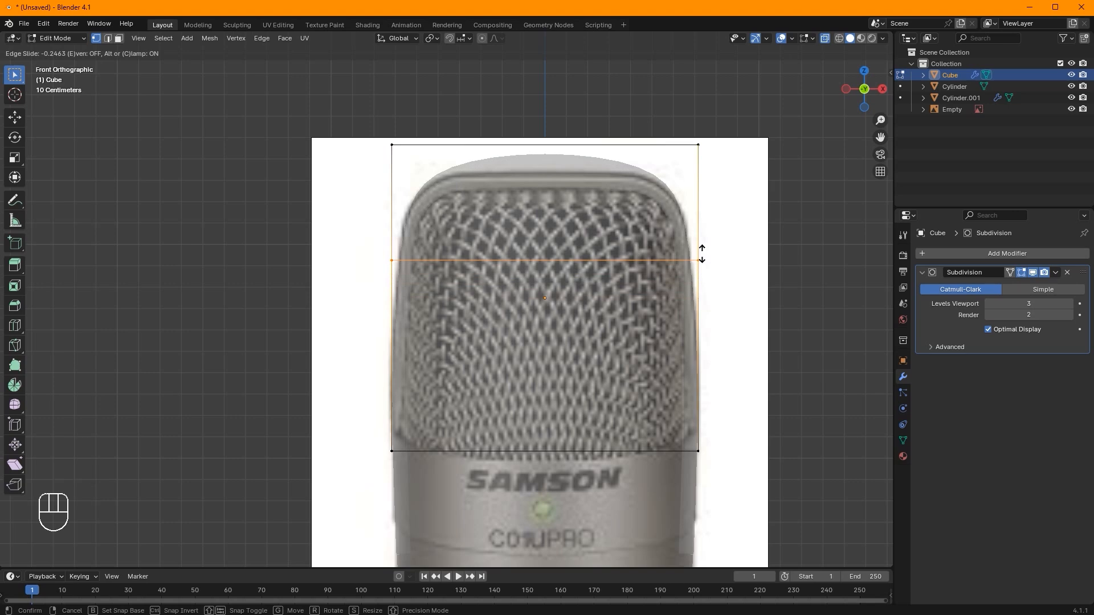
pyautogui.rightClick(702, 253)
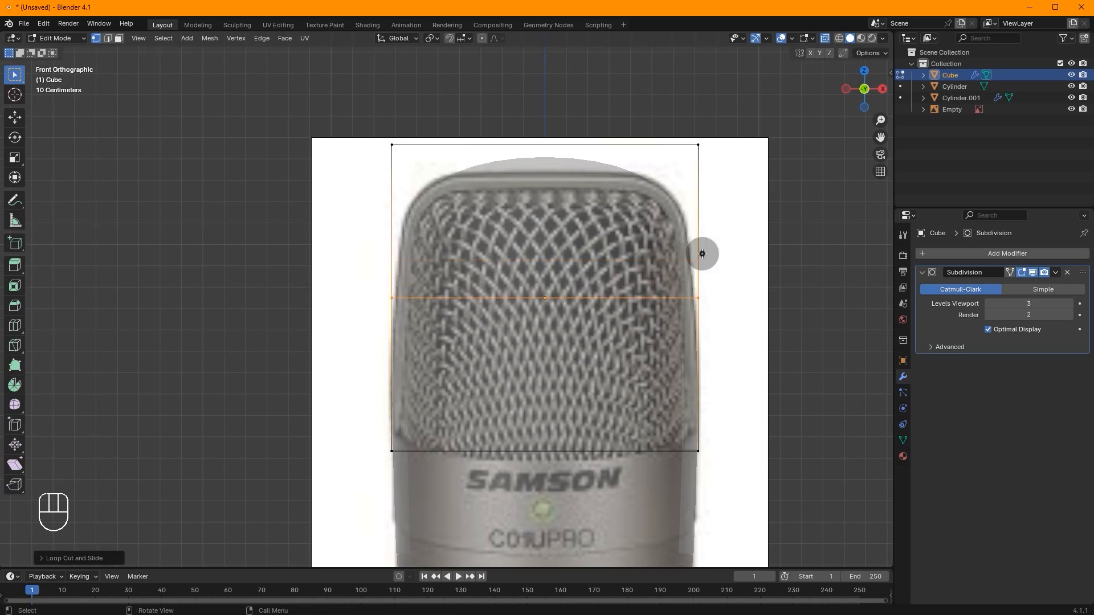
# Lower the cube's top vertices so the rounded top fits under the frame
pyautogui.click(824, 38)
pyautogui.click(824, 39)
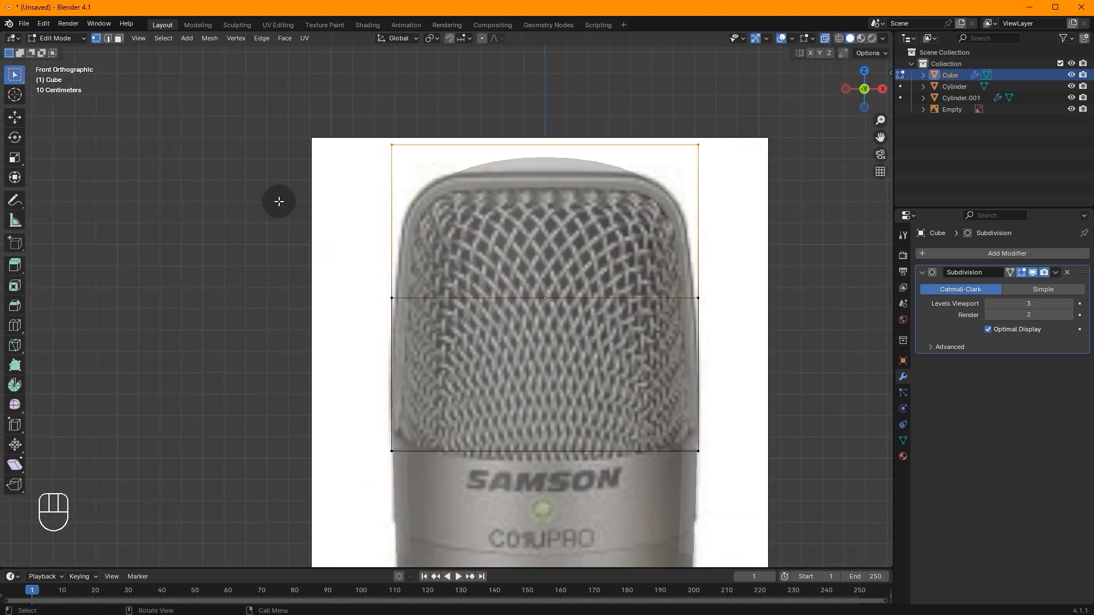
pyautogui.press('g')
pyautogui.click(524, 182)
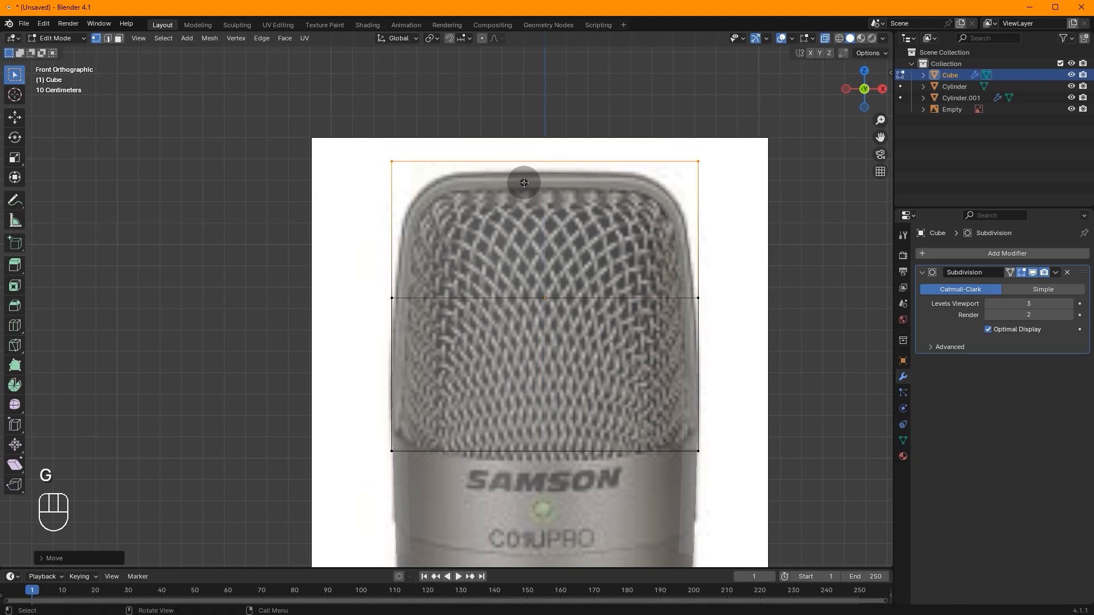
pyautogui.click(824, 38)
pyautogui.press('g')
pyautogui.press('g')
pyautogui.click(716, 138)
# Taper the grille top by scaling its top vertices to about 0.88 and adjust their height to the frame
pyautogui.press('s')
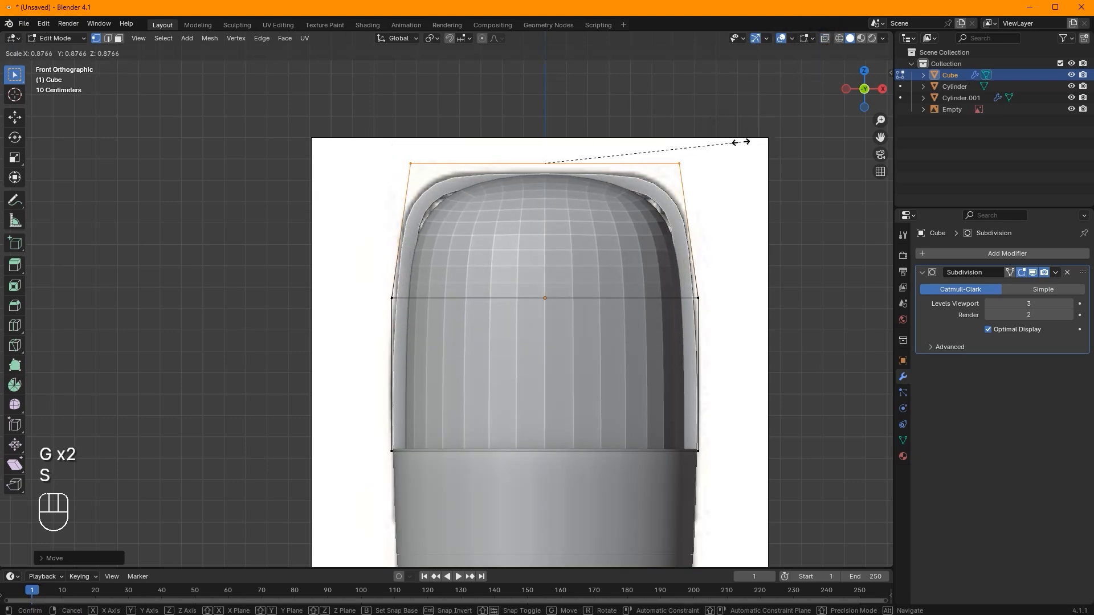
pyautogui.click(741, 142)
pyautogui.press('s')
pyautogui.click(792, 86)
pyautogui.press('g')
pyautogui.click(792, 88)
pyautogui.press('g')
pyautogui.middleClick(792, 94)
pyautogui.click(792, 100)
# Add two centred vertical loop cuts to the grille mesh, one in each horizontal direction
pyautogui.moveTo(792, 101); pyautogui.dragTo(740, 172, button='middle')
pyautogui.hotkey('ctrl', 'r')
pyautogui.click(617, 262)
pyautogui.click(616, 262)
pyautogui.hotkey('ctrl', 'r')
pyautogui.click(423, 180)
pyautogui.click(432, 178)
pyautogui.moveTo(432, 178); pyautogui.dragTo(727, 69, button='middle')
pyautogui.press('Tab')
pyautogui.scroll(-3, 498, 175)
pyautogui.scroll(3, 459, 183)
# Select all vertices along the grille's four vertical corners from top view and set the transform pivot point to 3D Cursor
pyautogui.press('Tab')
pyautogui.click(864, 78)
pyautogui.hotkey('alt', 'z')
pyautogui.moveTo(733, 97); pyautogui.dragTo(630, 171)
pyautogui.keyDown('shift'); pyautogui.moveTo(375, 106); pyautogui.dragTo(453, 174); pyautogui.keyUp('shift')
pyautogui.keyDown('shift'); pyautogui.moveTo(371, 357); pyautogui.dragTo(492, 419); pyautogui.keyUp('shift')
pyautogui.keyDown('shift'); pyautogui.moveTo(594, 360); pyautogui.dragTo(717, 417); pyautogui.keyUp('shift')
pyautogui.scroll(-5, 583, 123)
pyautogui.moveTo(579, 108); pyautogui.dragTo(599, 51, button='middle')
pyautogui.click(865, 77)
pyautogui.click(431, 39)
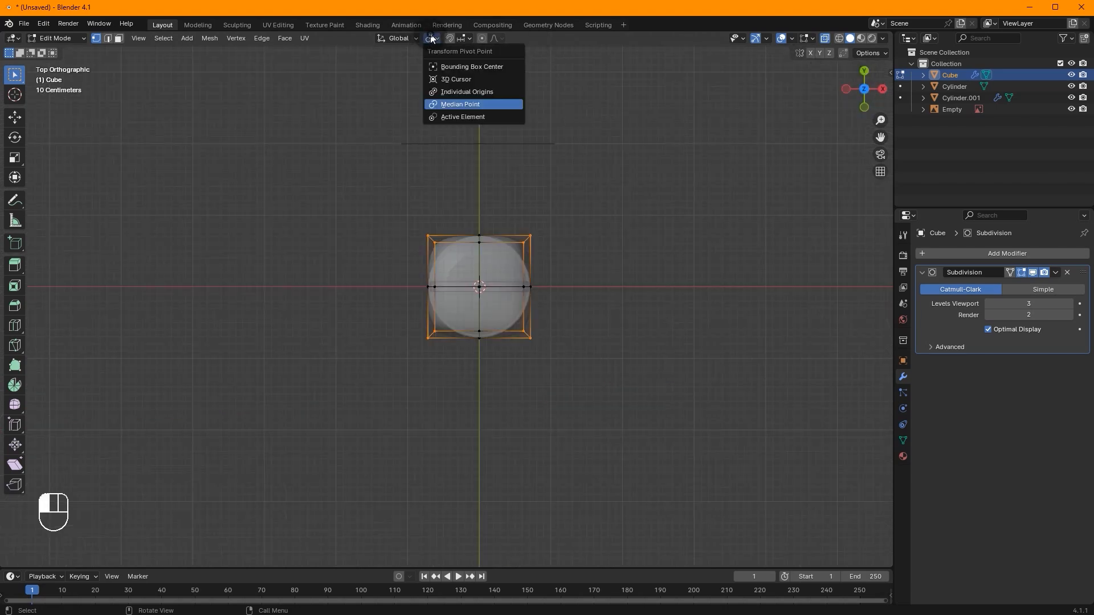
pyautogui.click(458, 79)
# Scale the selected corner vertices uniformly to 0.8 about the 3D cursor
pyautogui.scroll(6, 596, 195)
pyautogui.press('s')
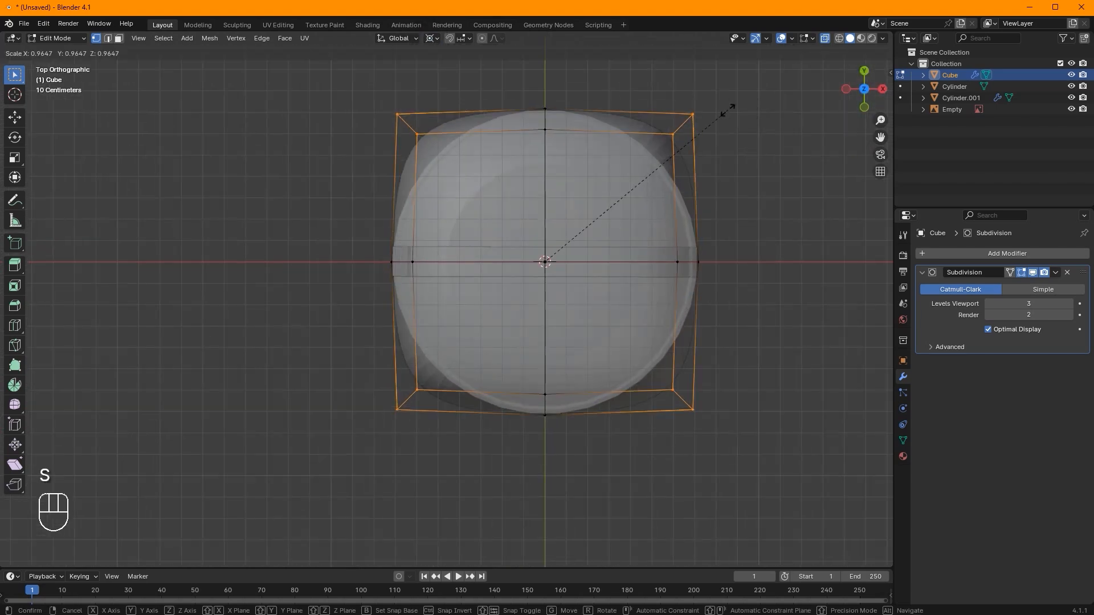
pyautogui.press('ctrl')
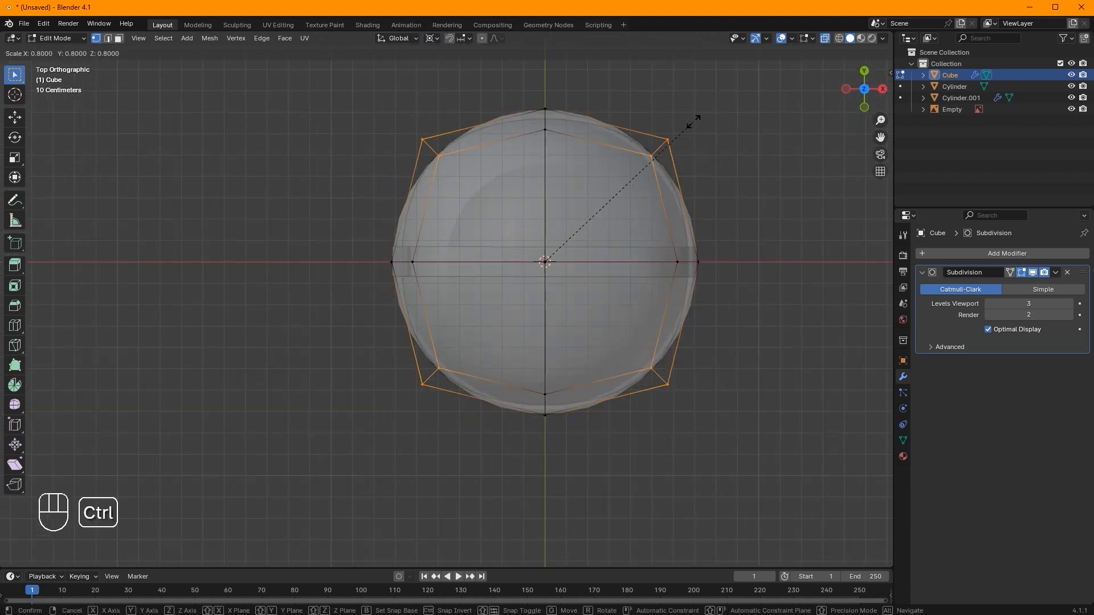
pyautogui.click(694, 120)
# Scale the corner vertices back out by a factor of 1.05 on all three axes
pyautogui.press('s')
pyautogui.press('ctrl')
pyautogui.click(778, 148)
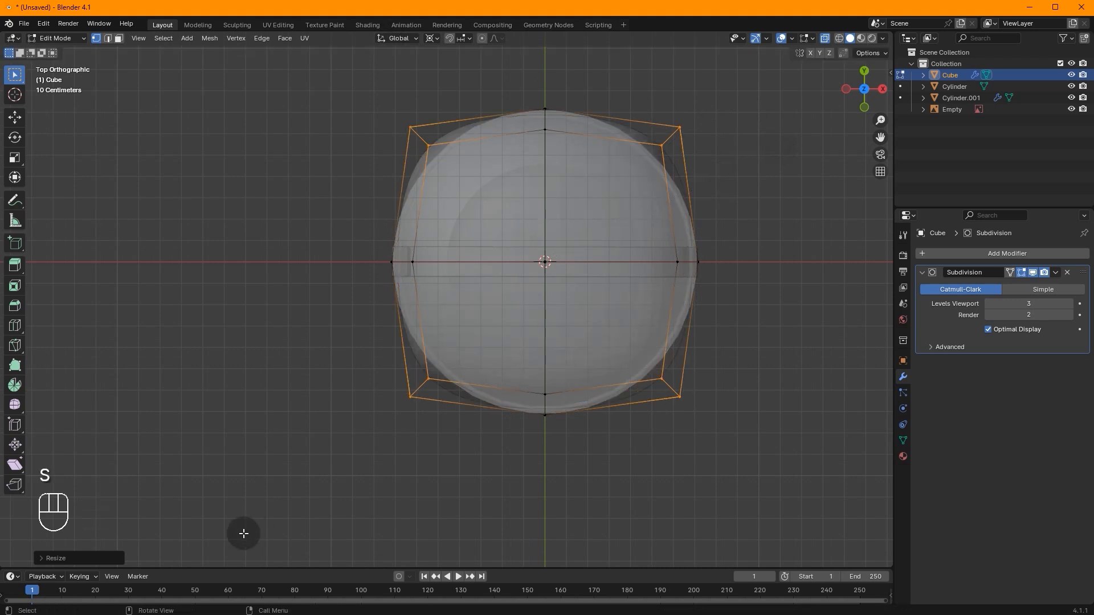
pyautogui.click(103, 558)
pyautogui.moveTo(161, 495); pyautogui.dragTo(162, 506)
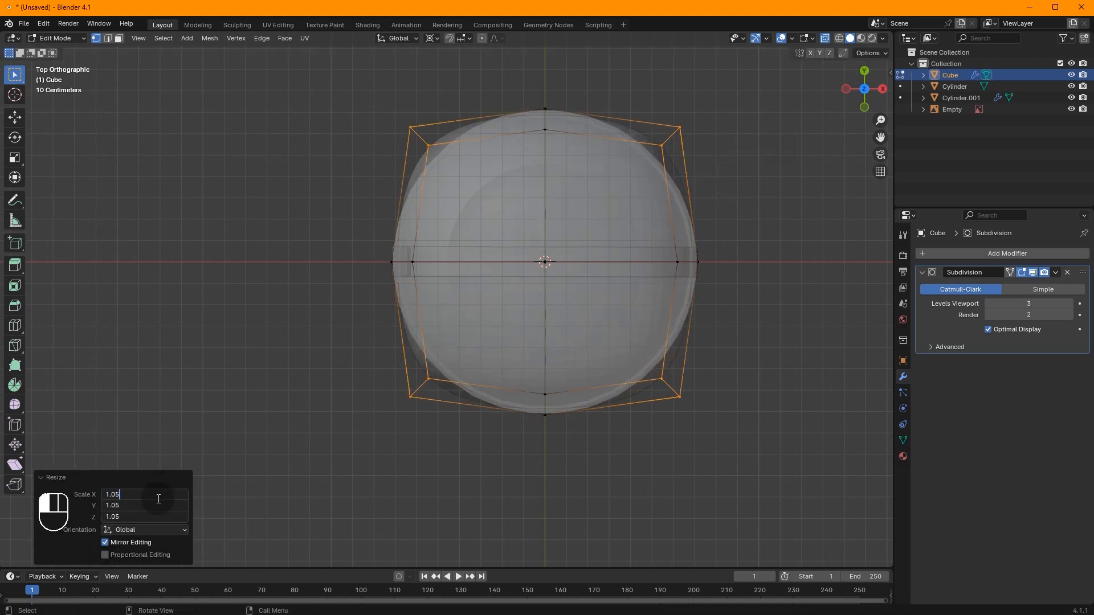
pyautogui.press('Return')
pyautogui.press('Tab')
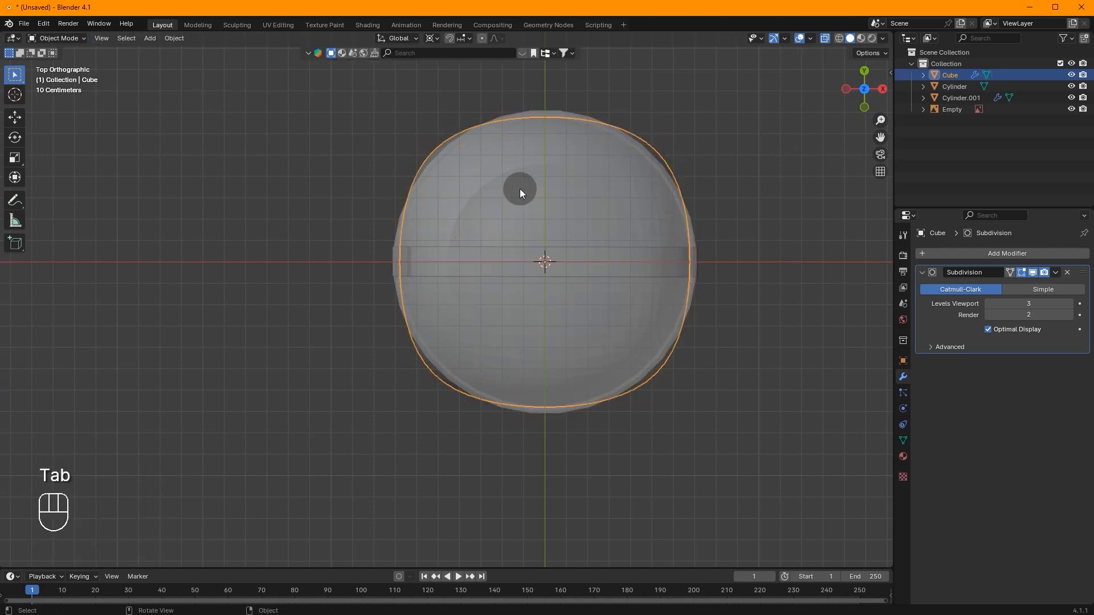
# Move the grille mesh up along Z toward the top of the frame strip
pyautogui.click(820, 38)
pyautogui.moveTo(772, 168); pyautogui.dragTo(688, 249, button='middle')
pyautogui.scroll(1, 688, 249)
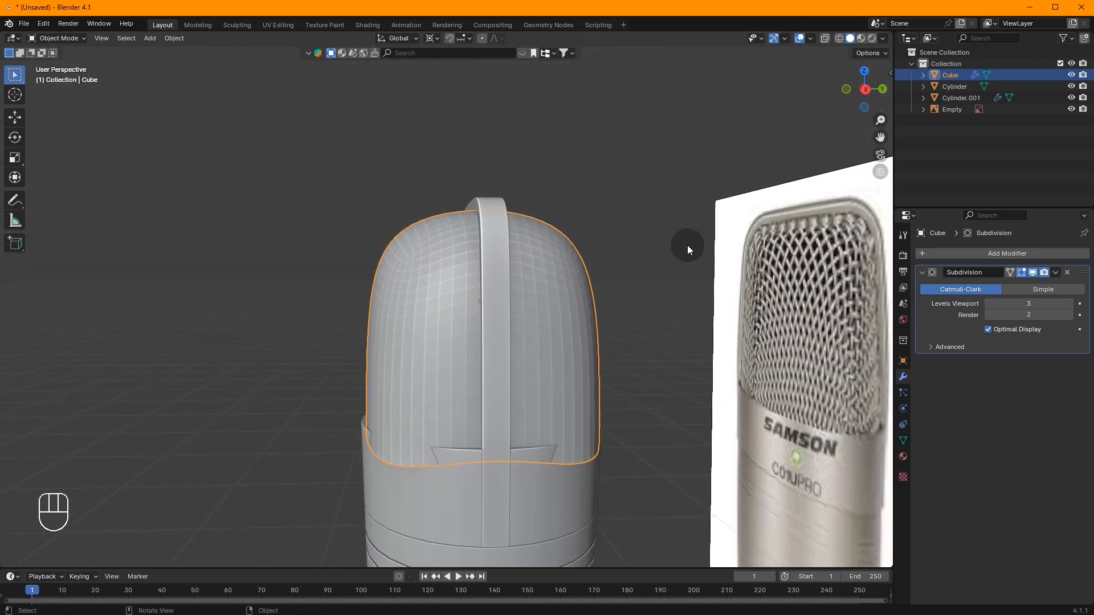
pyautogui.press('g')
pyautogui.press('z')
pyautogui.click(692, 248)
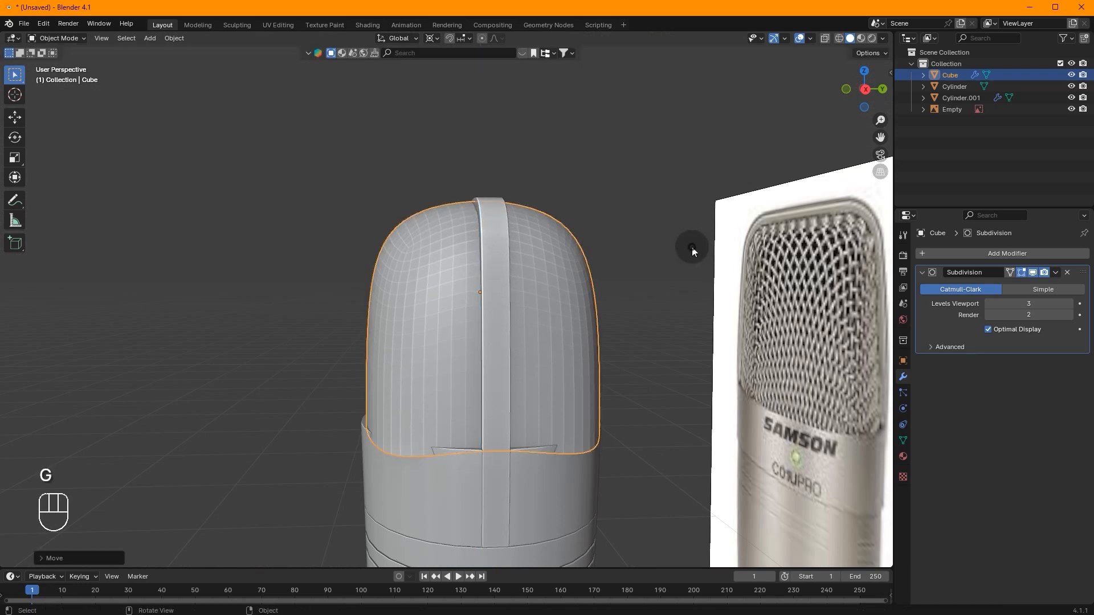
# Undo the grille's vertical move and the corner vertex scalings
pyautogui.moveTo(651, 289); pyautogui.dragTo(630, 267, button='middle')
pyautogui.press('Tab')
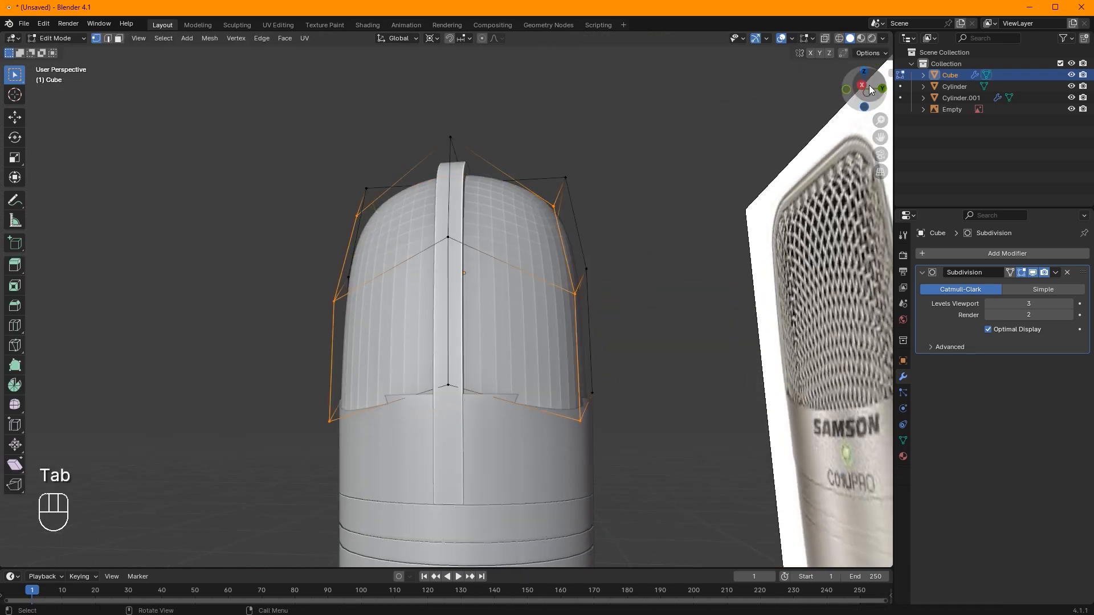
pyautogui.click(863, 85)
pyautogui.moveTo(514, 235)
pyautogui.mouseDown(button='middle')
pyautogui.moveTo(525, 281)
pyautogui.moveTo(488, 264)
pyautogui.moveTo(504, 240)
pyautogui.mouseUp(button='middle')
pyautogui.scroll(-5, 504, 240)
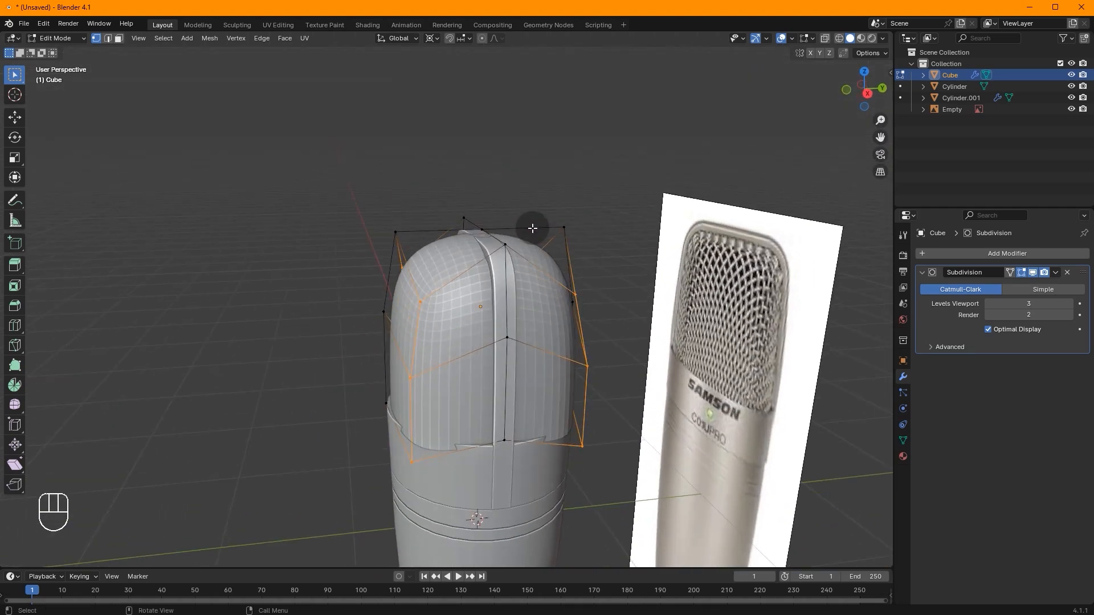
pyautogui.hotkey('ctrl', 'z')
pyautogui.hotkey('ctrl', 'z')
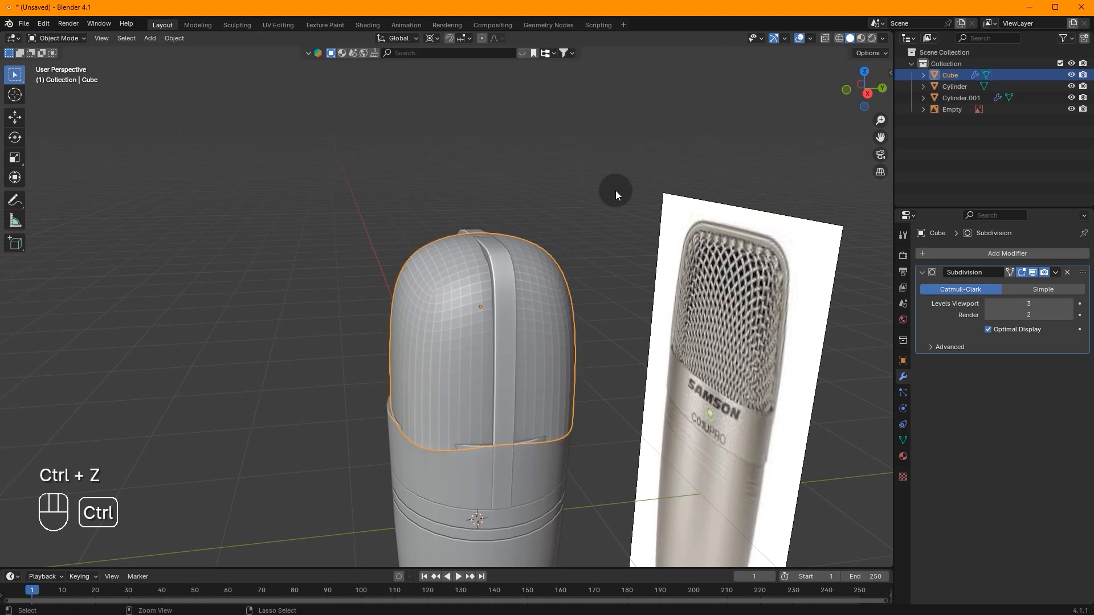
pyautogui.hotkey('ctrl', 'z')
pyautogui.hotkey('ctrl', 'z')
pyautogui.hotkey('ctrl', 'z')
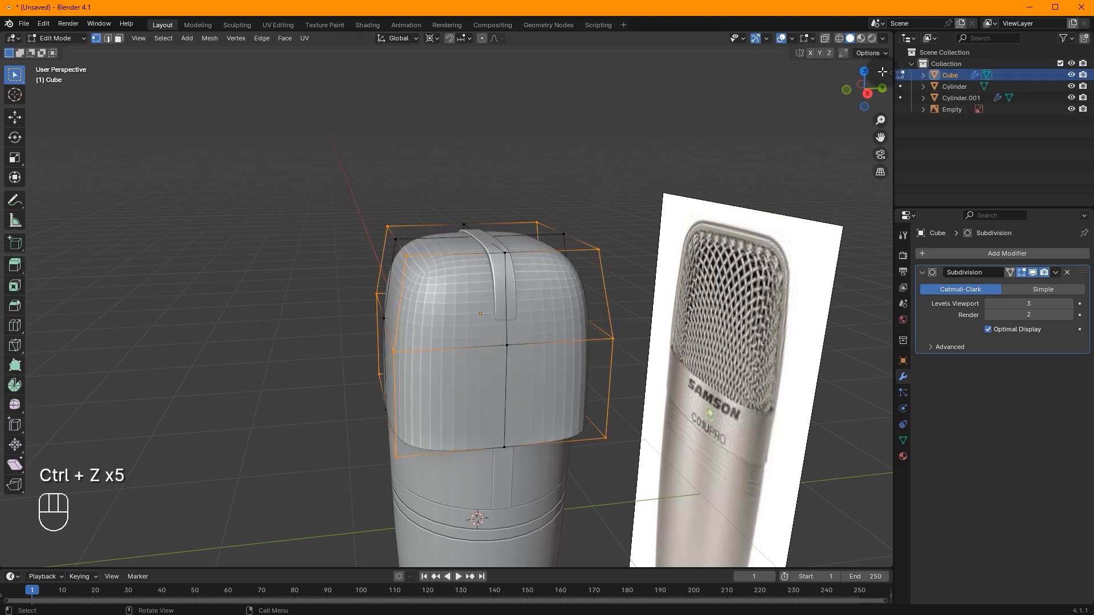
# Scale the selected corner vertices to 0.8 in X and Y only, keeping Z locked
pyautogui.moveTo(871, 77); pyautogui.dragTo(848, 119)
pyautogui.click(861, 72)
pyautogui.press('s')
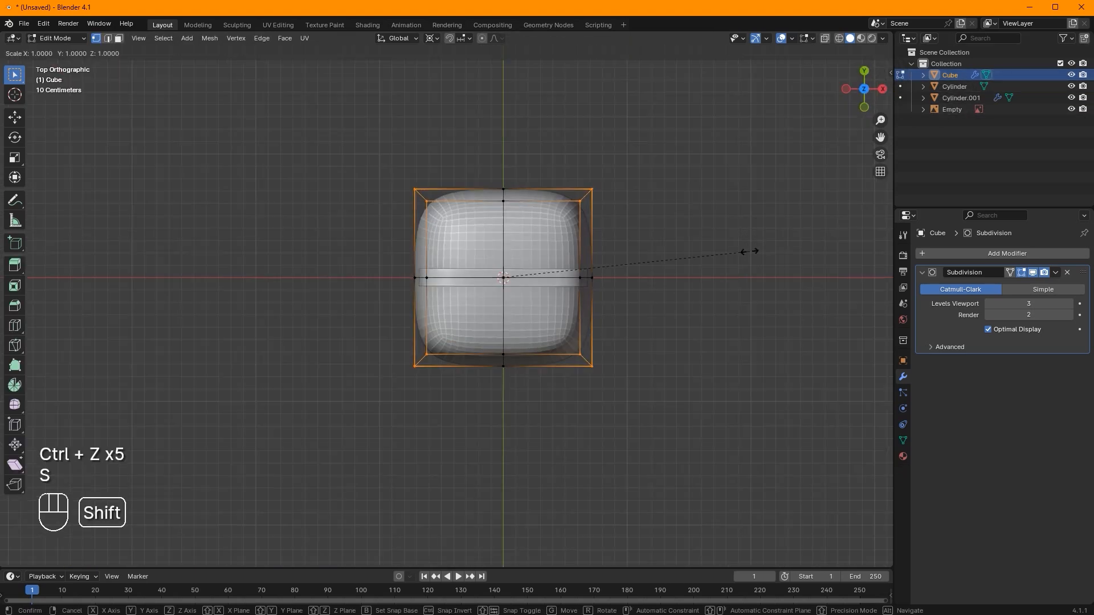
pyautogui.hotkey('shift', 'z')
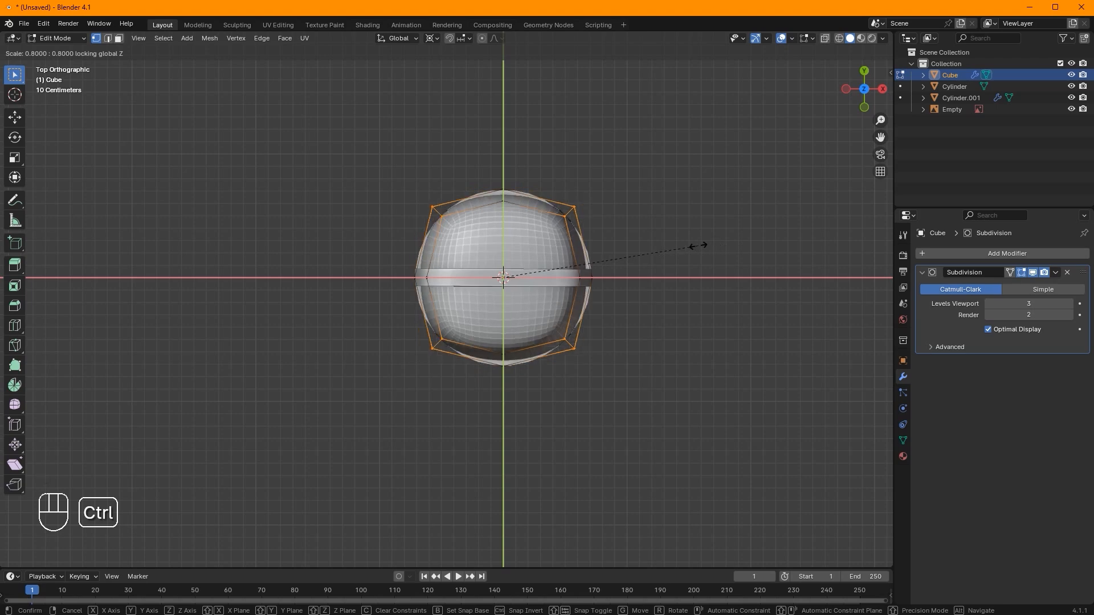
pyautogui.click(698, 246)
pyautogui.press('Tab')
pyautogui.moveTo(702, 250); pyautogui.dragTo(496, 452, button='middle')
# Round the grille's open bottom edge loop with the LoopTools Circle operation
pyautogui.press('Tab')
pyautogui.keyDown('alt'); pyautogui.click(562, 483); pyautogui.keyUp('alt')
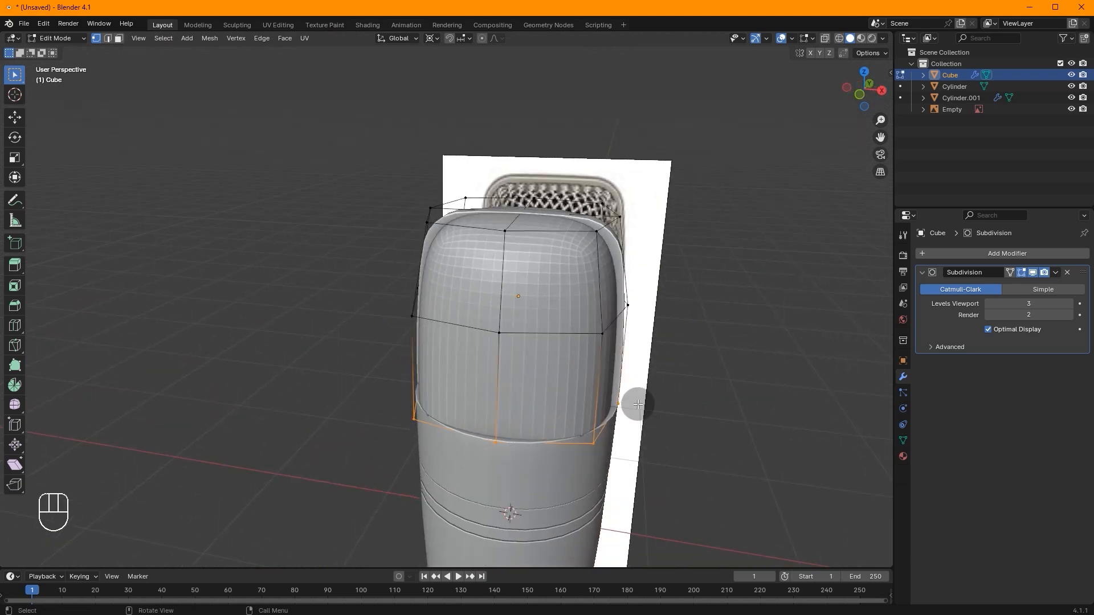
pyautogui.moveTo(675, 413); pyautogui.dragTo(616, 368, button='middle')
pyautogui.rightClick(712, 288)
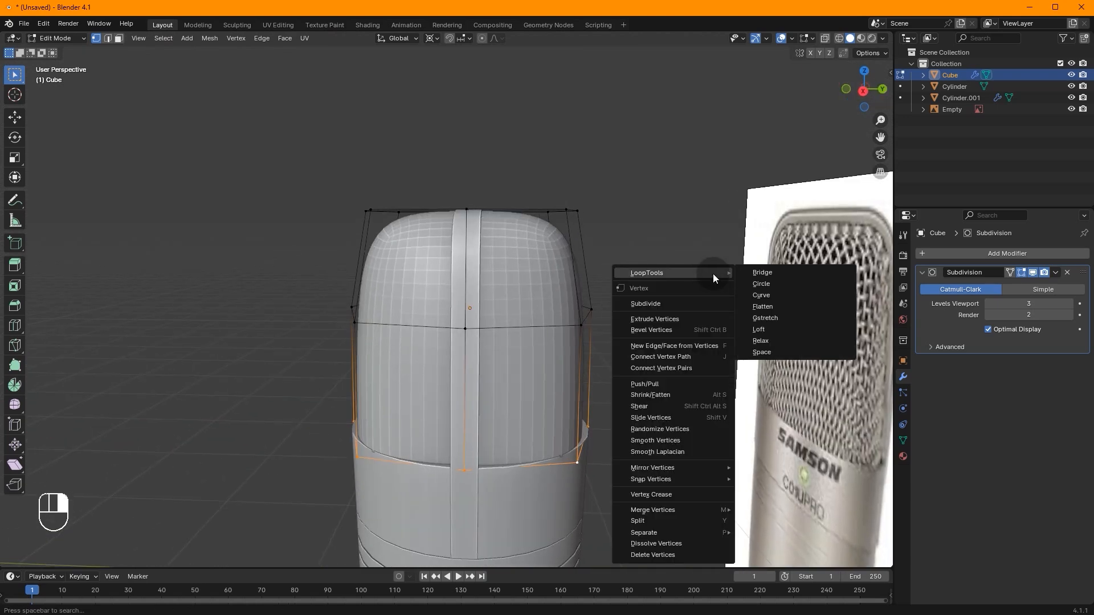
pyautogui.click(761, 283)
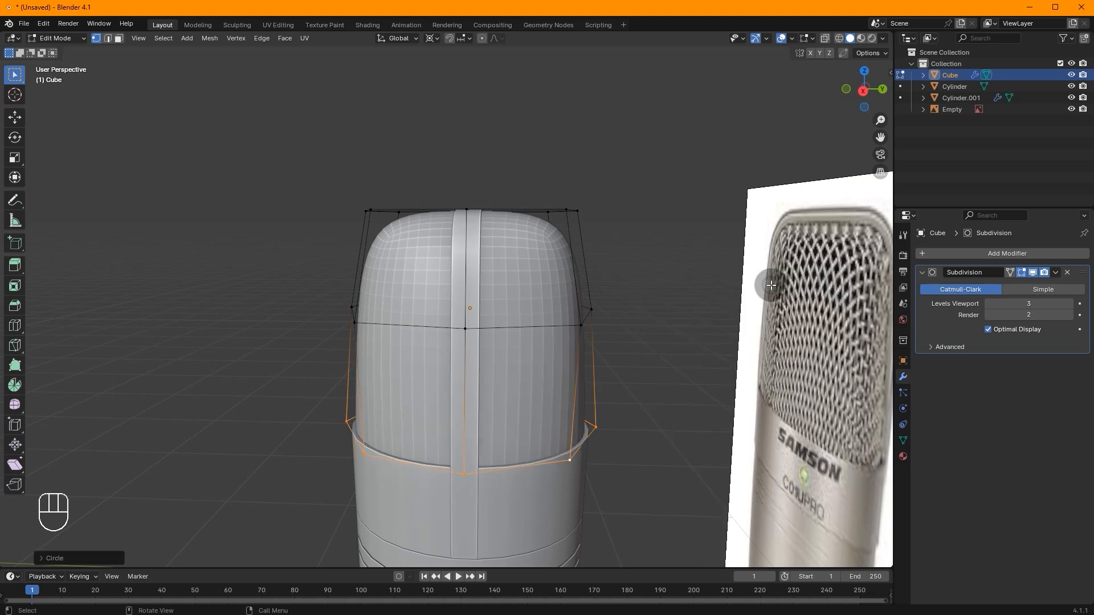
pyautogui.press('Tab')
pyautogui.moveTo(561, 422); pyautogui.dragTo(588, 444, button='middle')
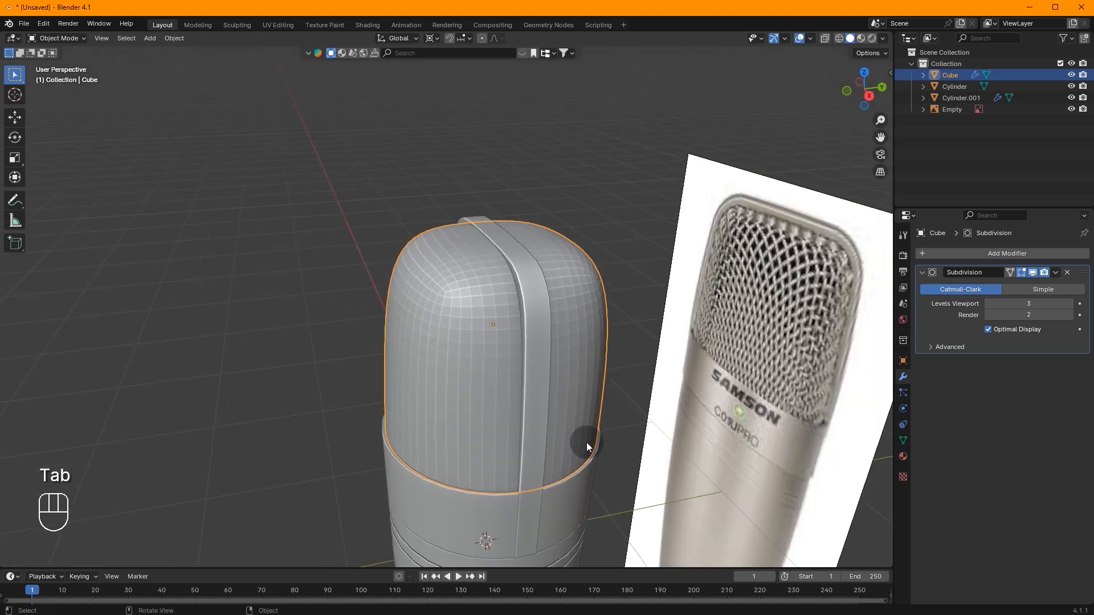
# Look up the LoopTools add-on in the preferences by searching for "loo", and close the preferences
pyautogui.click(43, 27)
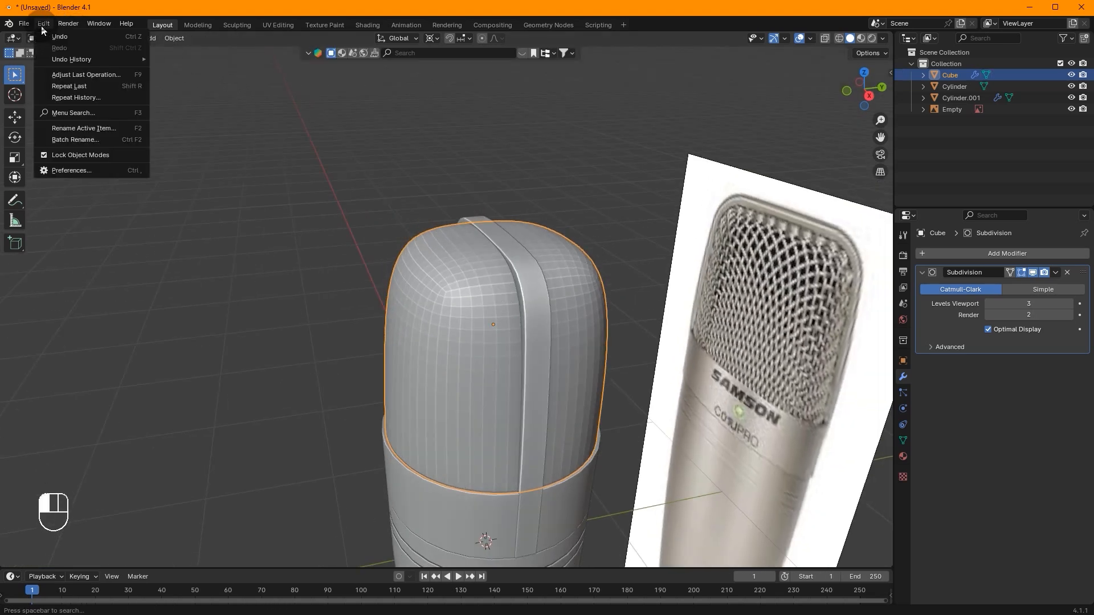
pyautogui.click(84, 168)
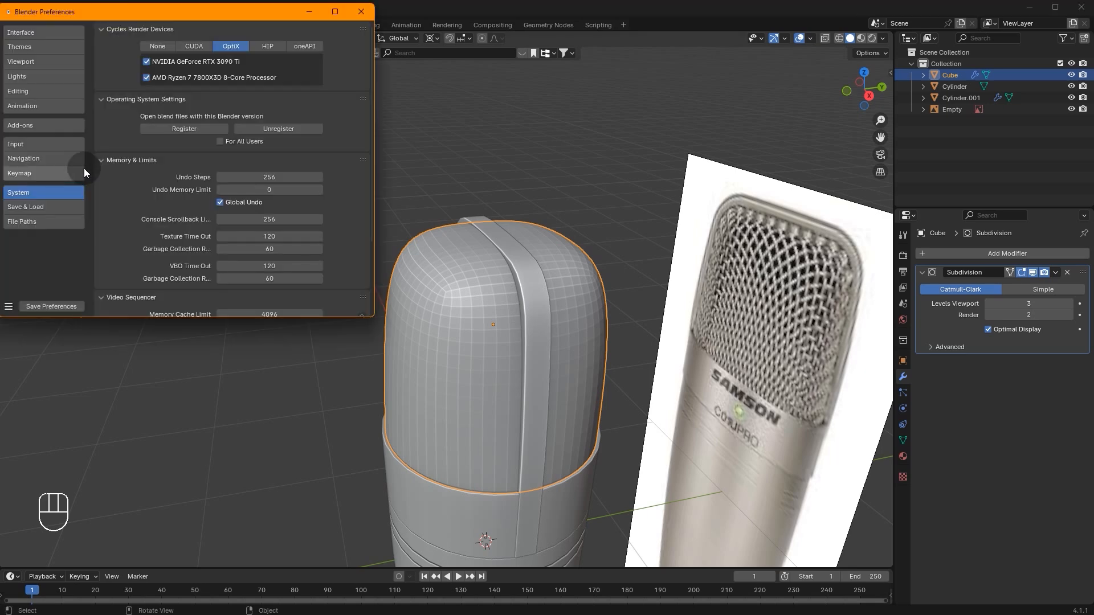
pyautogui.click(80, 126)
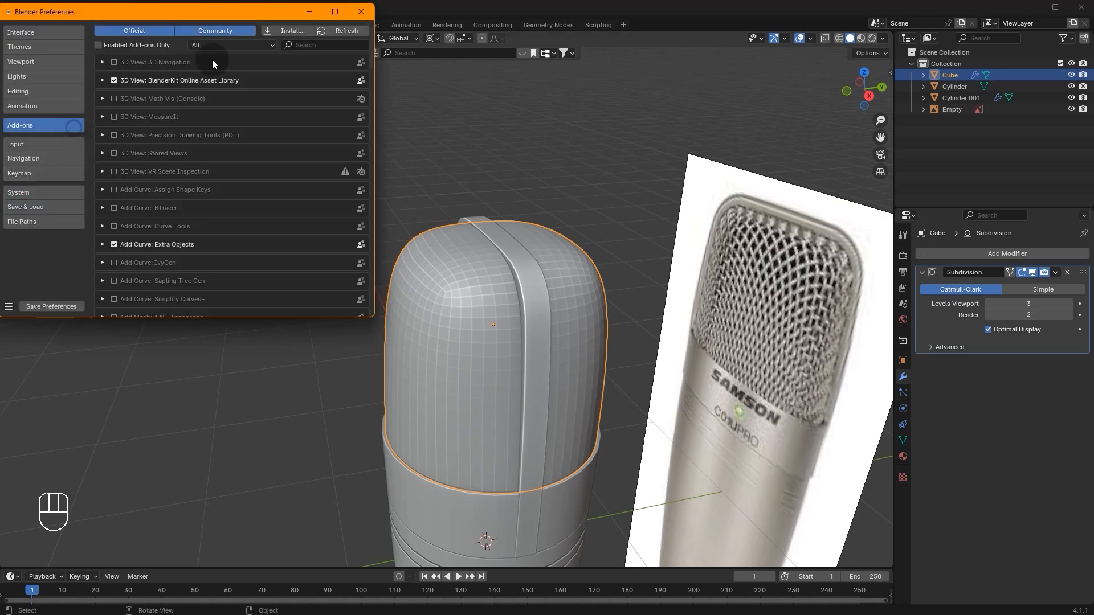
pyautogui.write('loo')
pyautogui.press('Escape')
pyautogui.click(360, 11)
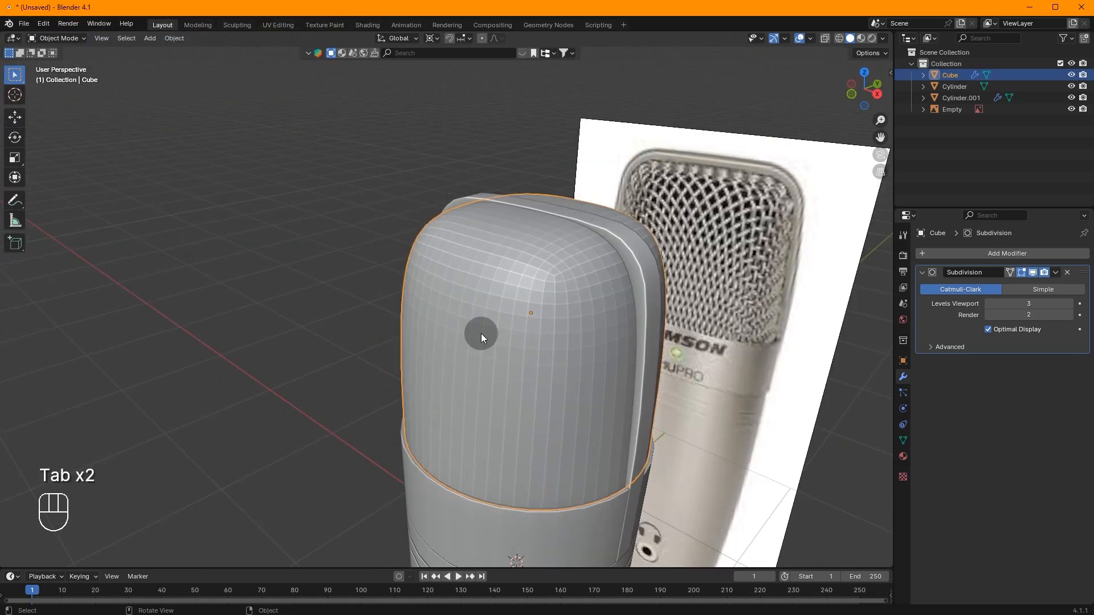
pyautogui.press('Tab')
pyautogui.click(534, 210)
pyautogui.press('g')
pyautogui.press('z')
pyautogui.rightClick(561, 165)
# Select the grille's upper edge loops and lower them along Z, checking the shape against the reference from the front
pyautogui.click(850, 95)
pyautogui.moveTo(565, 208); pyautogui.dragTo(555, 253, button='middle')
pyautogui.keyDown('alt'); pyautogui.keyDown('shift'); pyautogui.click(607, 162); pyautogui.keyUp('shift'); pyautogui.keyUp('alt')
pyautogui.keyDown('alt'); pyautogui.keyDown('shift'); pyautogui.click(655, 195); pyautogui.keyUp('shift'); pyautogui.keyUp('alt')
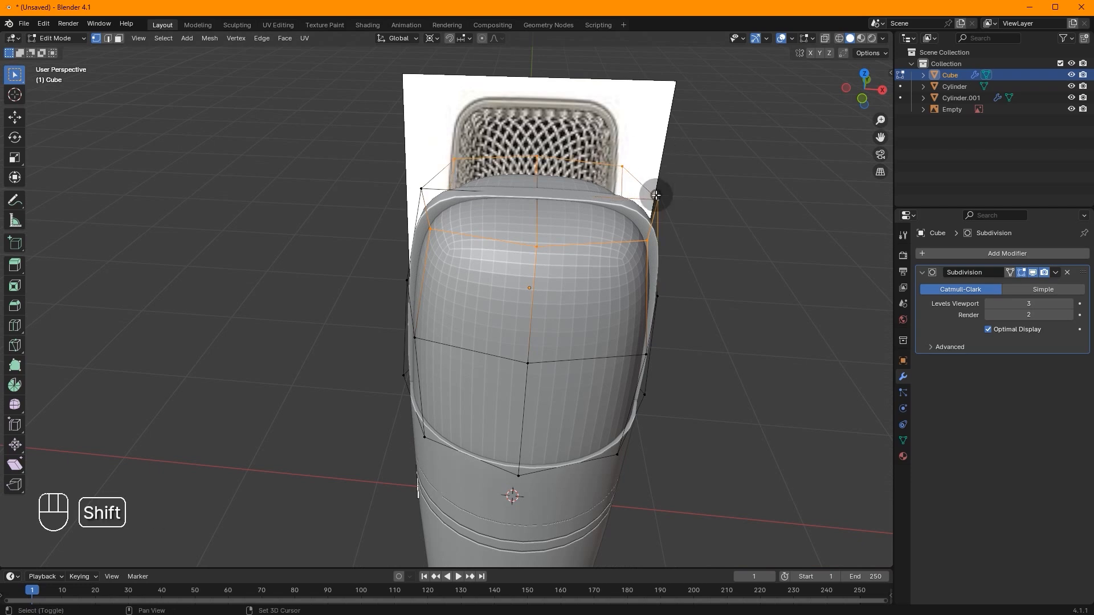
pyautogui.keyDown('alt'); pyautogui.keyDown('shift'); pyautogui.click(439, 178); pyautogui.keyUp('shift'); pyautogui.keyUp('alt')
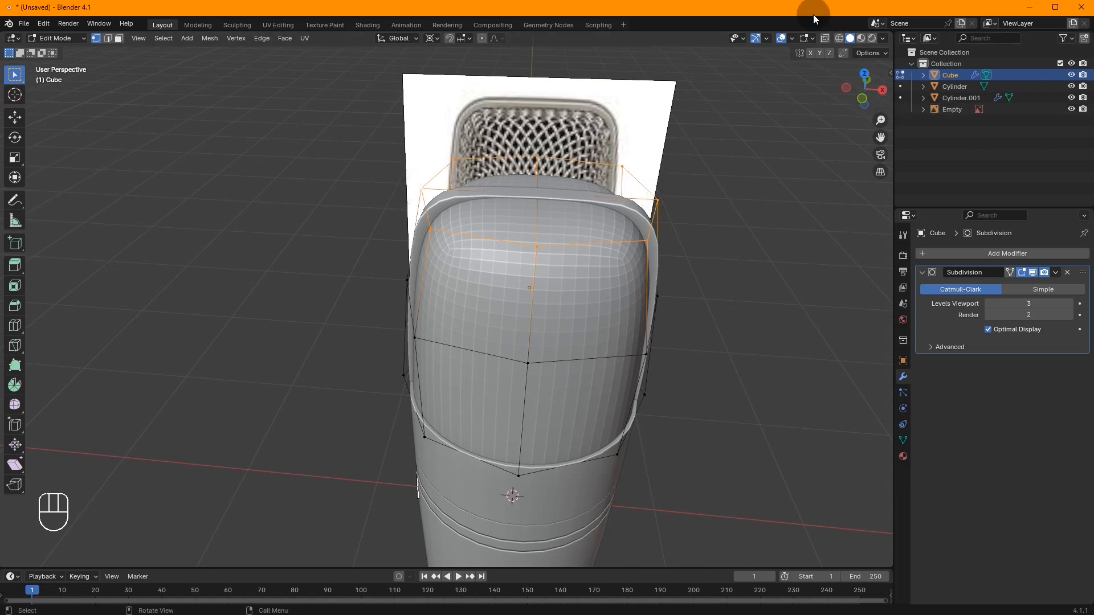
pyautogui.click(824, 38)
pyautogui.click(824, 38)
pyautogui.click(861, 98)
pyautogui.press('g')
pyautogui.press('z')
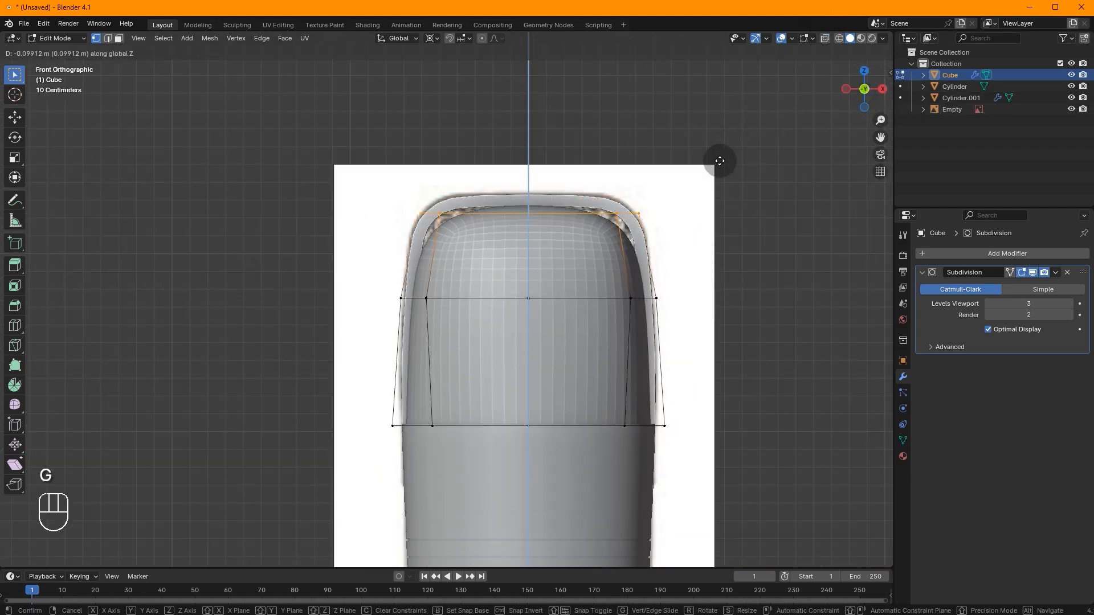
pyautogui.press('ctrl')
pyautogui.click(721, 167)
pyautogui.press('Tab')
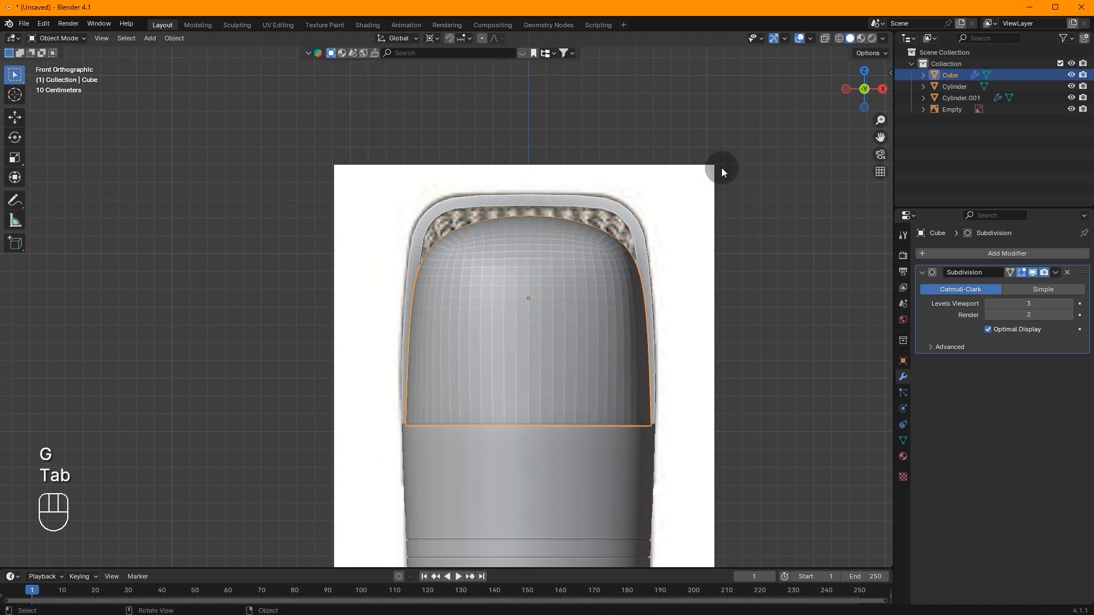
# Raise the selected top vertices along Z until the grille's top meets the frame's inner edge, with X-ray on
pyautogui.click(824, 38)
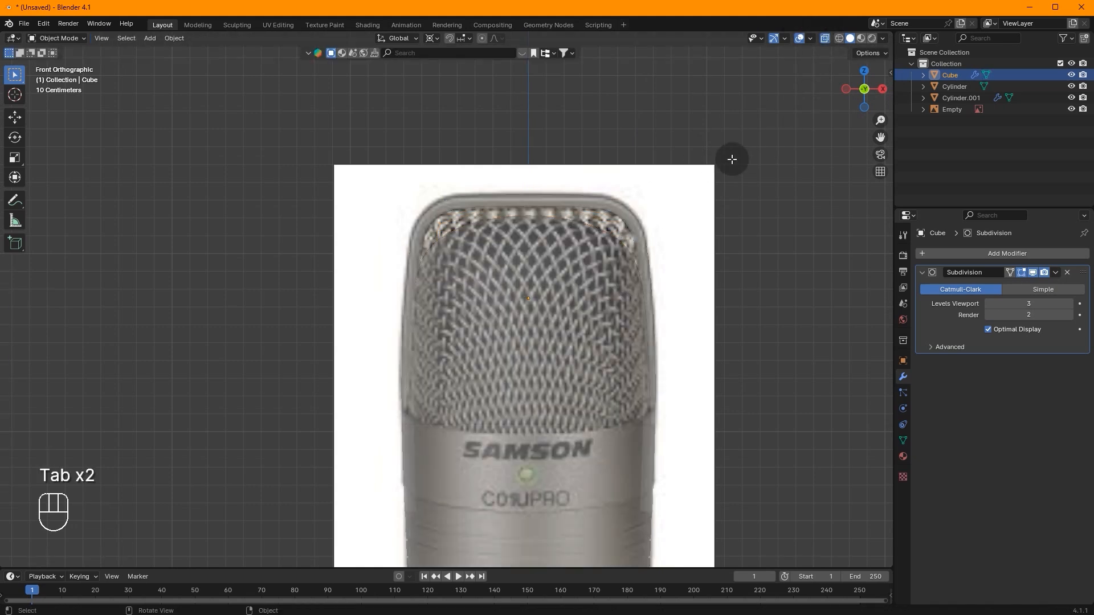
pyautogui.press('Tab')
pyautogui.press('g')
pyautogui.press('z')
pyautogui.click(507, 212)
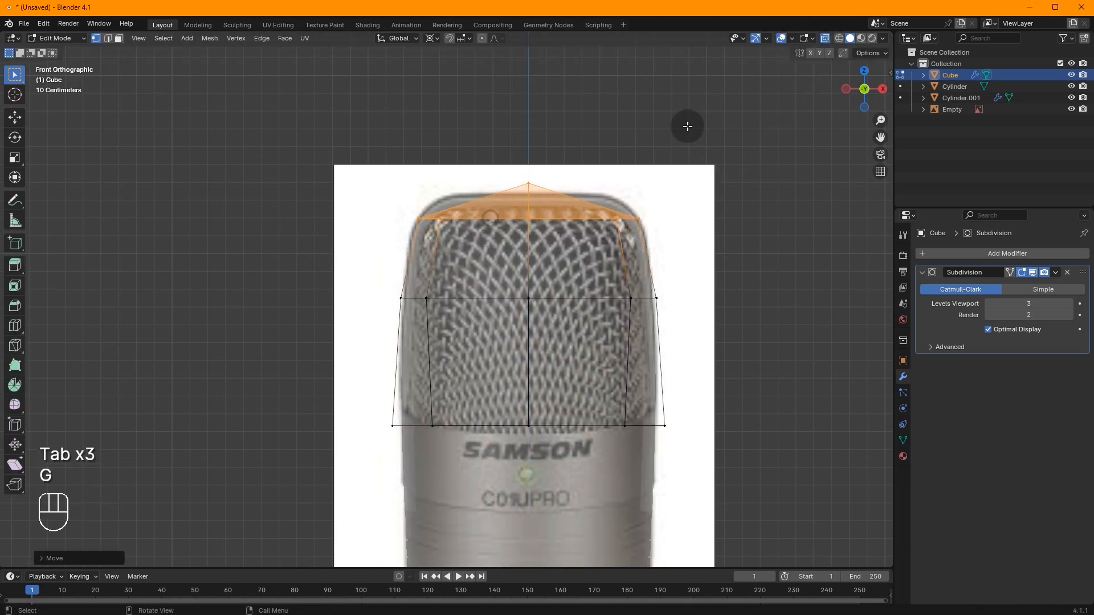
# Apply the grille's Subdivision modifier in object mode
pyautogui.scroll(2, 744, 183)
pyautogui.press('Tab')
pyautogui.rightClick(781, 111)
pyautogui.hotkey('ctrl', 'a')
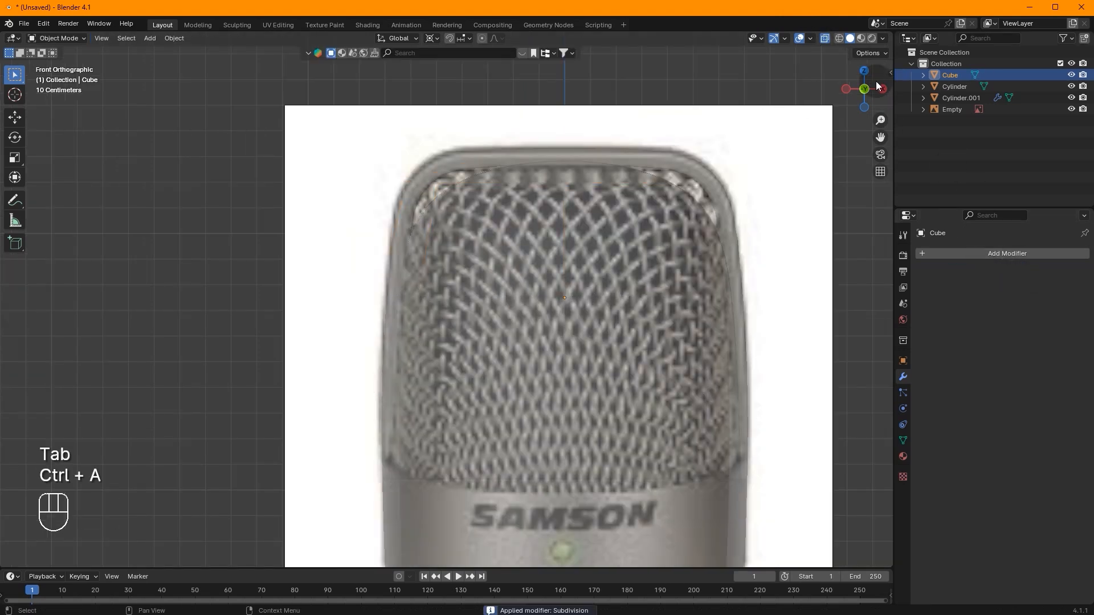
# Return to solid display, clear the grille mesh's selection in Edit Mode, and enable proportional editing
pyautogui.click(825, 39)
pyautogui.press('Tab')
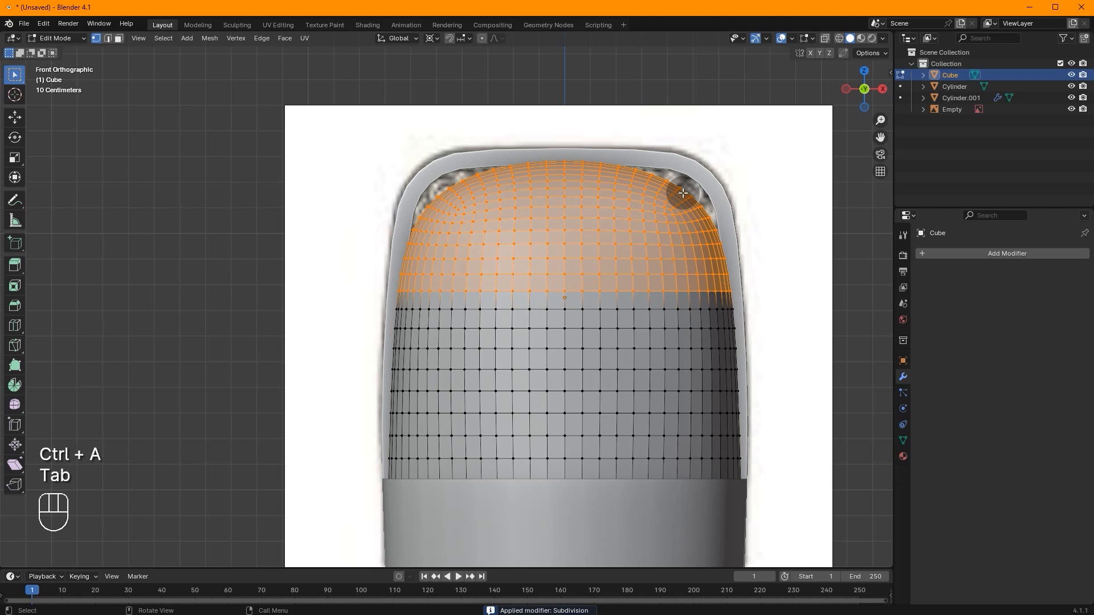
pyautogui.click(705, 180)
pyautogui.press('g')
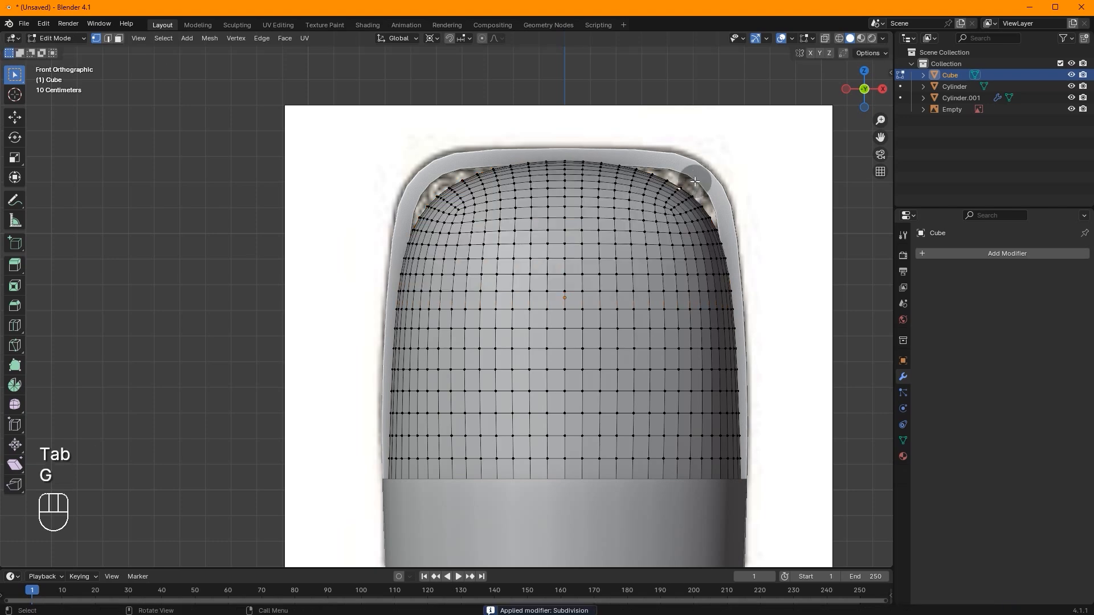
pyautogui.click(481, 40)
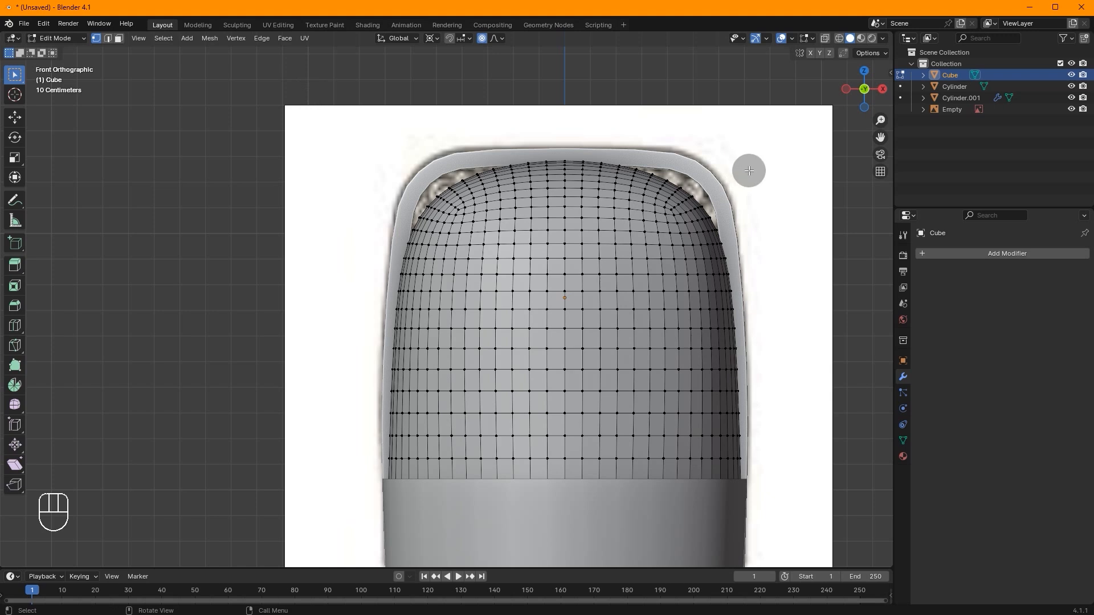
# Delete the vertices of the grille's left half, selecting through the mesh with X-ray on
pyautogui.moveTo(383, 120); pyautogui.dragTo(554, 541)
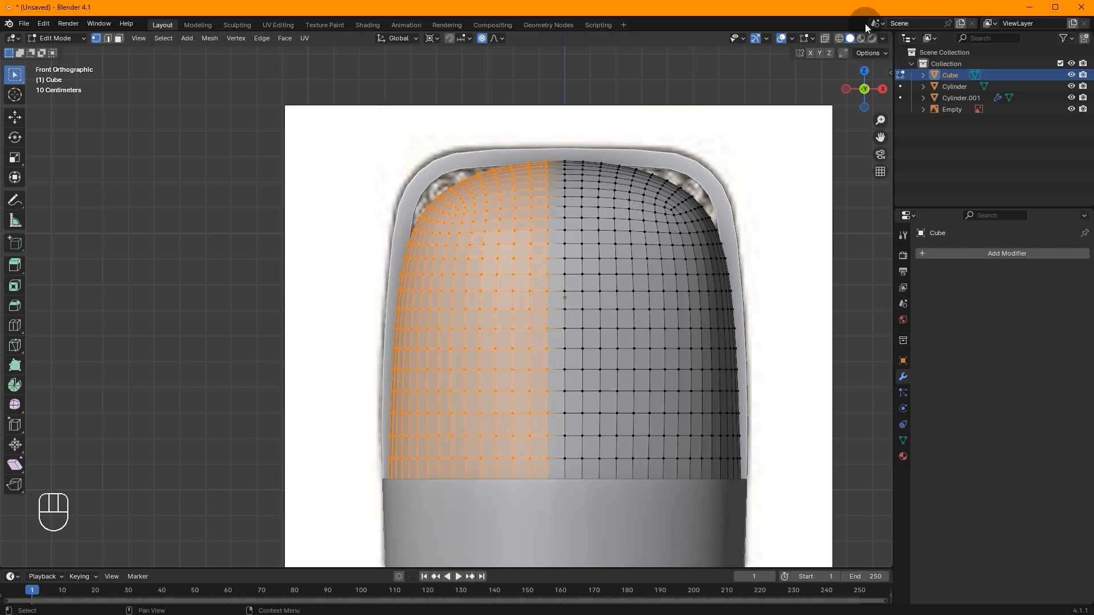
pyautogui.click(824, 40)
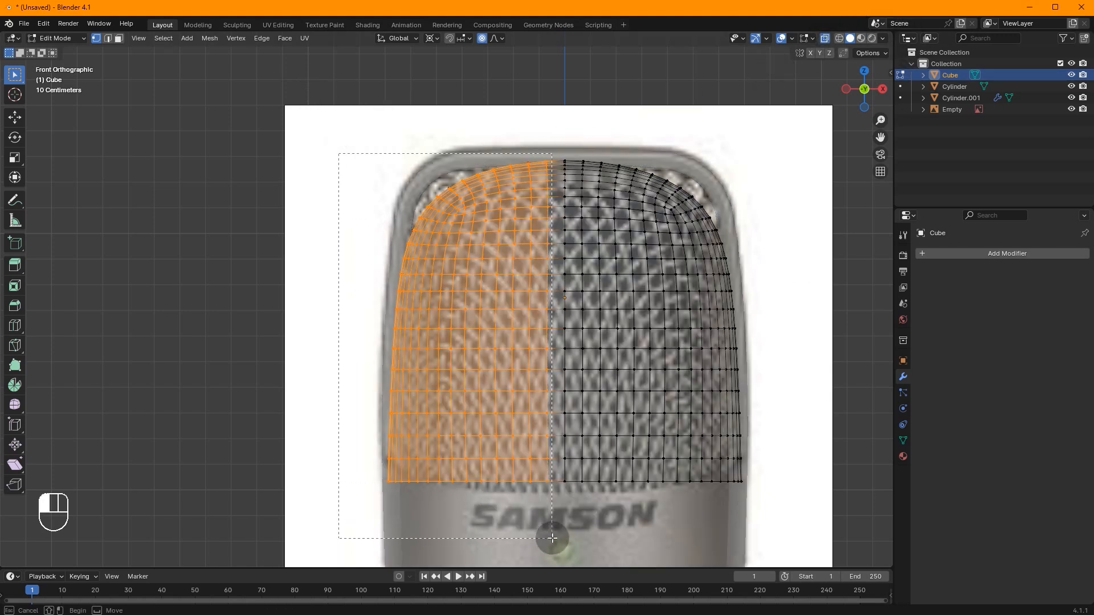
pyautogui.press('x')
pyautogui.click(604, 282)
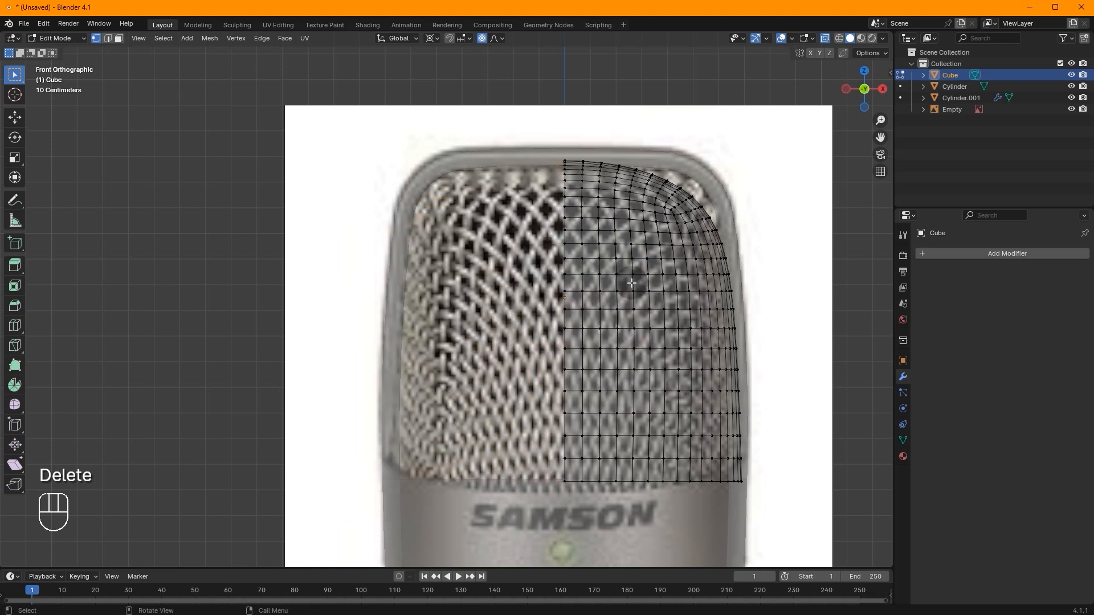
# Add a Mirror modifier on the X axis with Clipping enabled to the half grille, and resume mesh editing
pyautogui.press('Tab')
pyautogui.click(1029, 252)
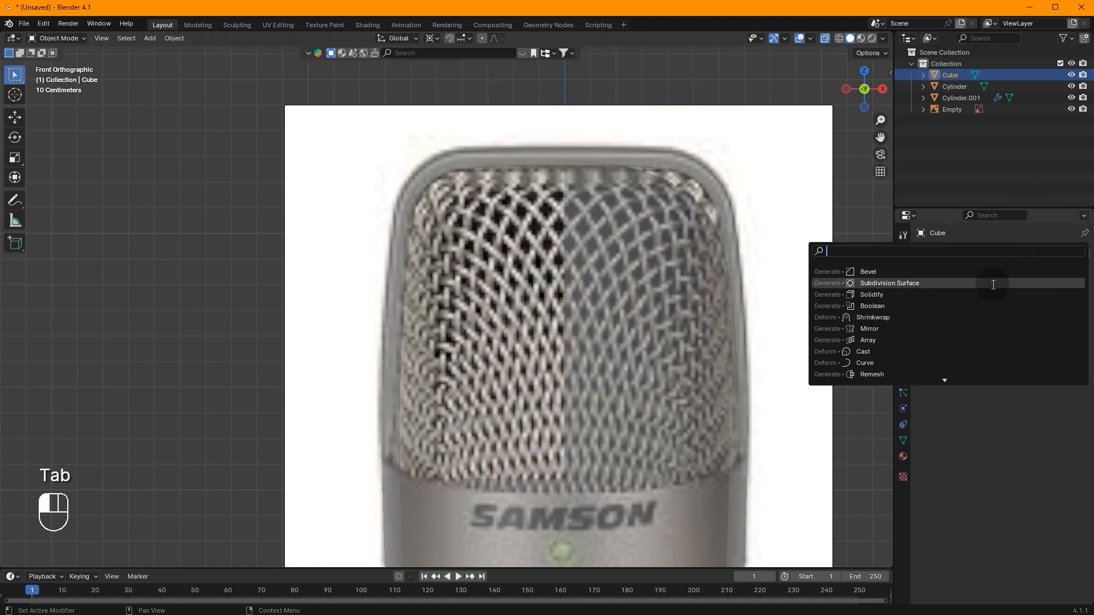
pyautogui.write('m')
pyautogui.click(921, 270)
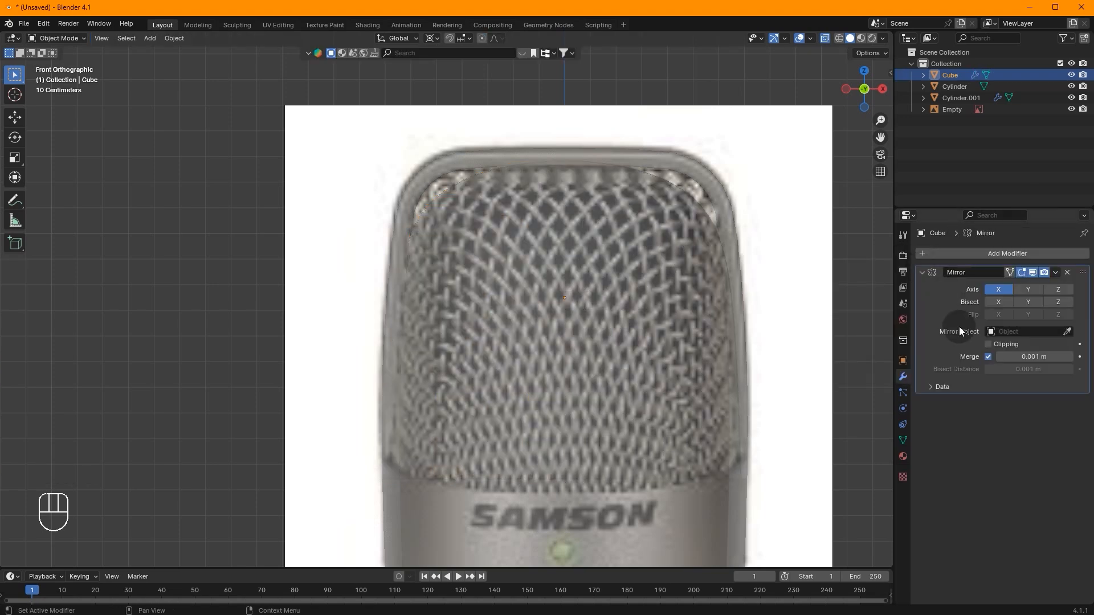
pyautogui.click(987, 344)
pyautogui.press('Tab')
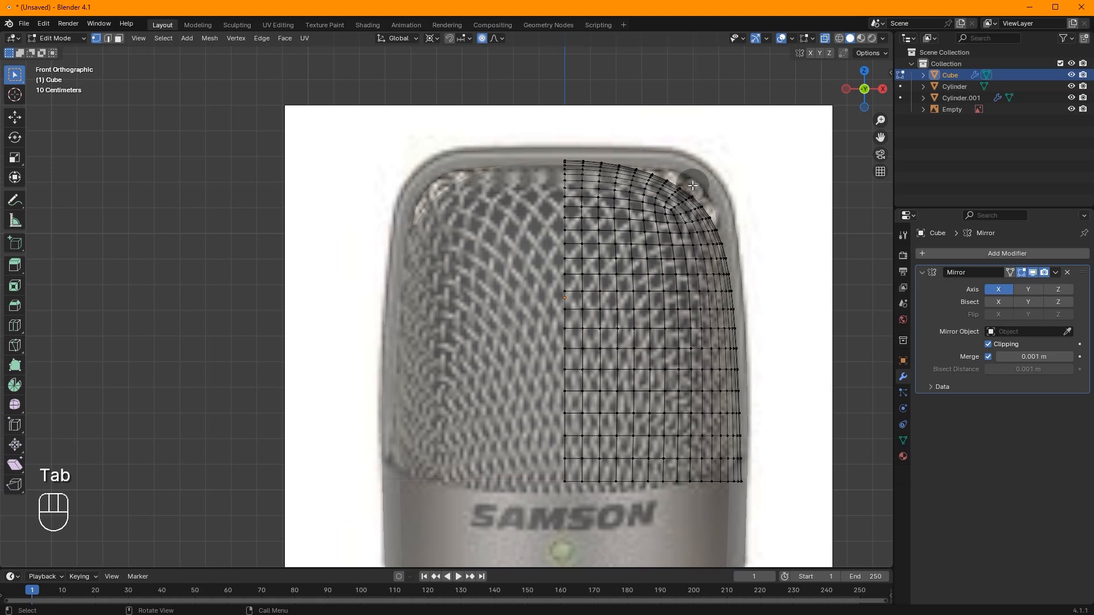
pyautogui.press('g')
pyautogui.rightClick(731, 163)
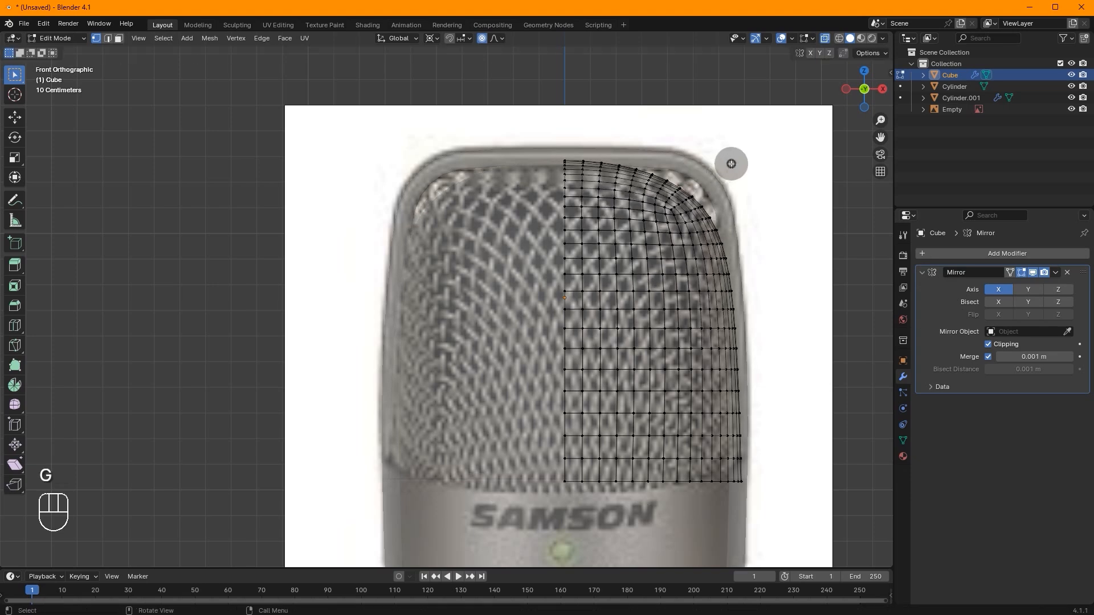
pyautogui.scroll(-5, 731, 163)
pyautogui.press('g')
pyautogui.rightClick(724, 166)
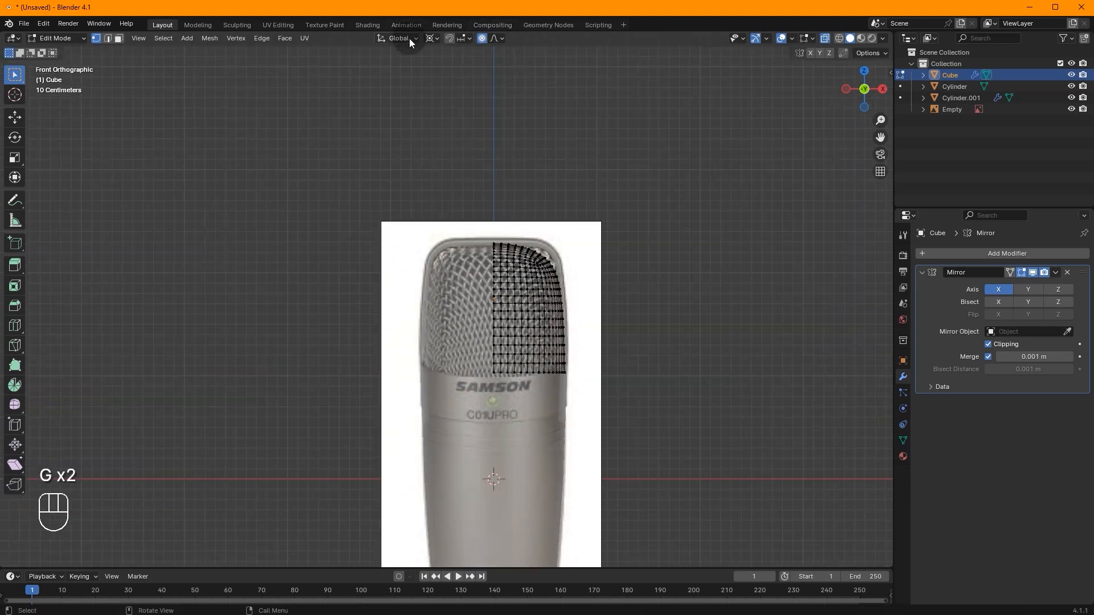
# Set the pivot point to Median Point and pull the grille's upper corner outward about 0.03 m in X and 0.04 m in Z with proportional falloff
pyautogui.click(432, 39)
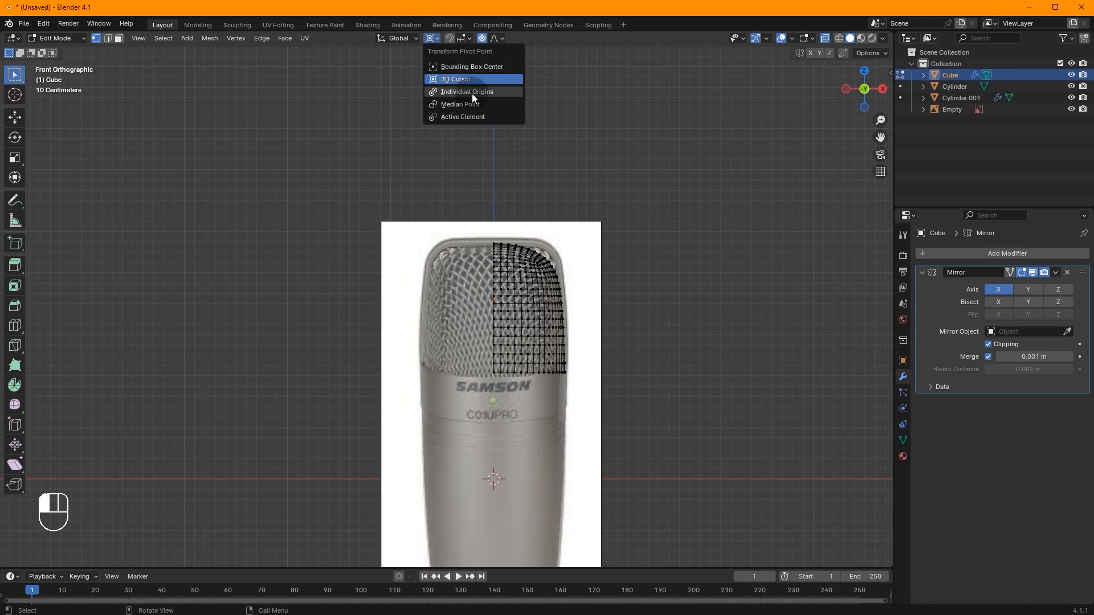
pyautogui.click(486, 103)
pyautogui.scroll(6, 682, 228)
pyautogui.keyDown('shift'); pyautogui.moveTo(683, 228); pyautogui.dragTo(480, 341, button='middle'); pyautogui.keyUp('shift')
pyautogui.press('g')
pyautogui.scroll(1, 614, 192)
pyautogui.scroll(-2, 614, 192)
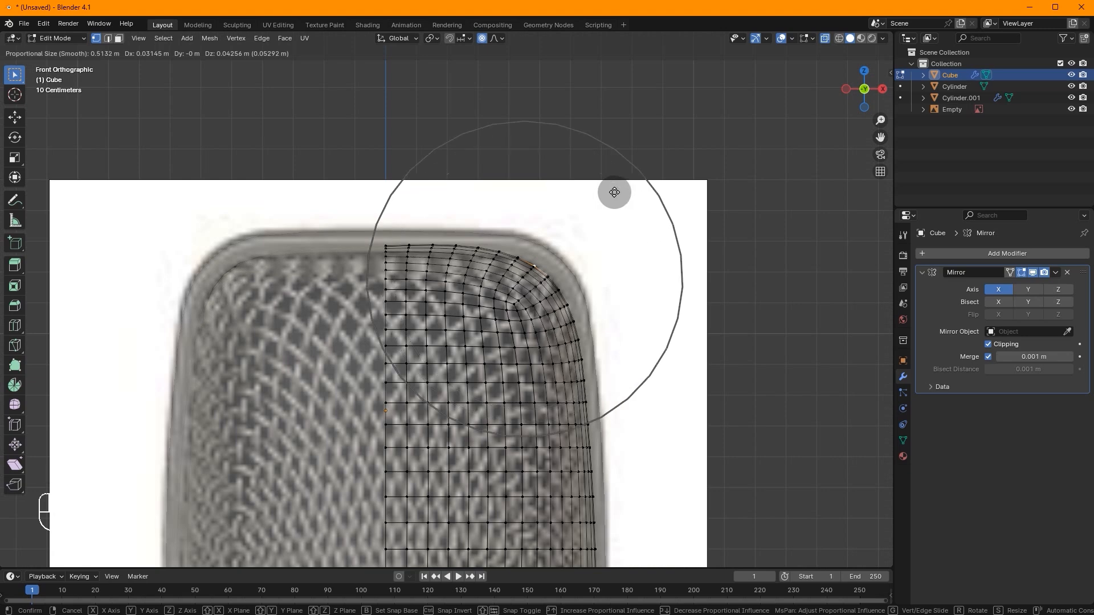
pyautogui.click(615, 190)
# Lower the grille's top edge about 0.026 m along Z and nudge the upper corner outward about 0.01 m
pyautogui.press('g')
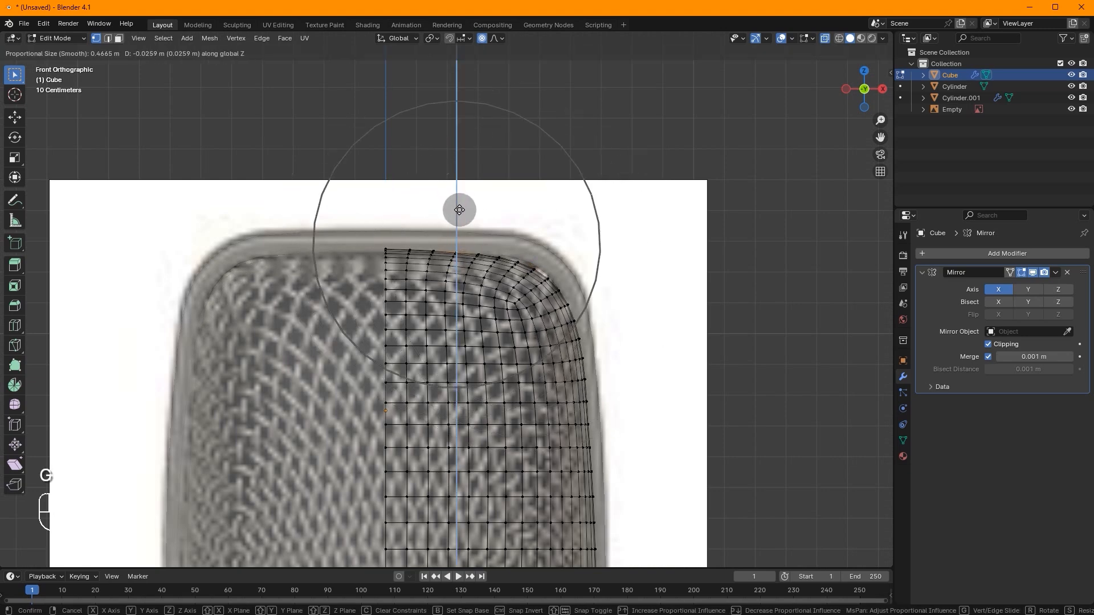
pyautogui.click(457, 208)
pyautogui.click(536, 264)
pyautogui.press('g')
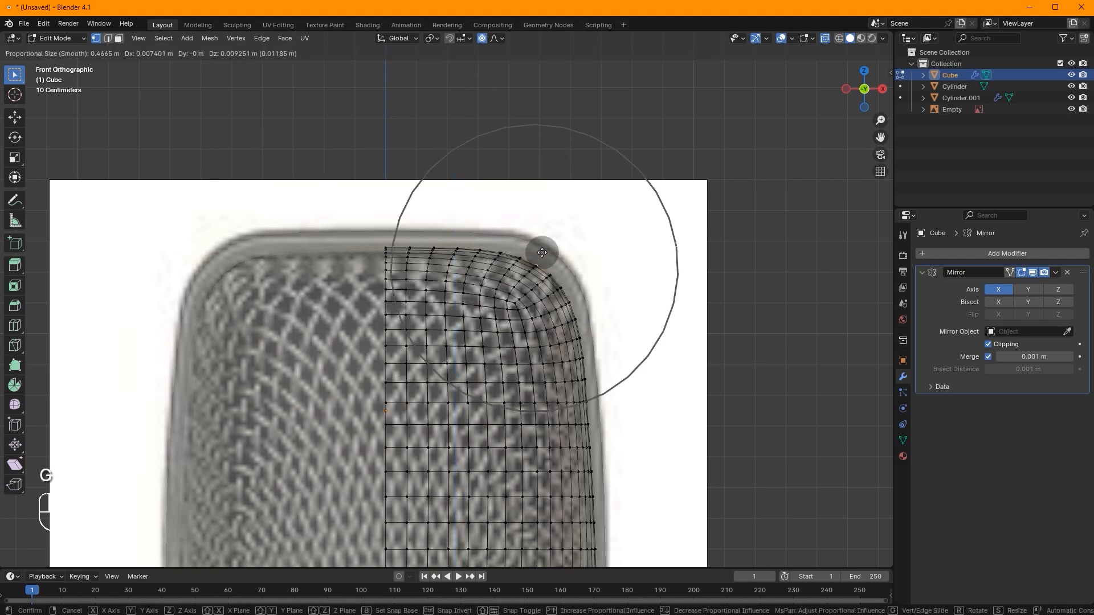
pyautogui.click(541, 249)
# Move the grille's side edge outward about 0.015 m along X with proportional editing
pyautogui.scroll(-1, 577, 373)
pyautogui.click(573, 406)
pyautogui.rightClick(593, 393)
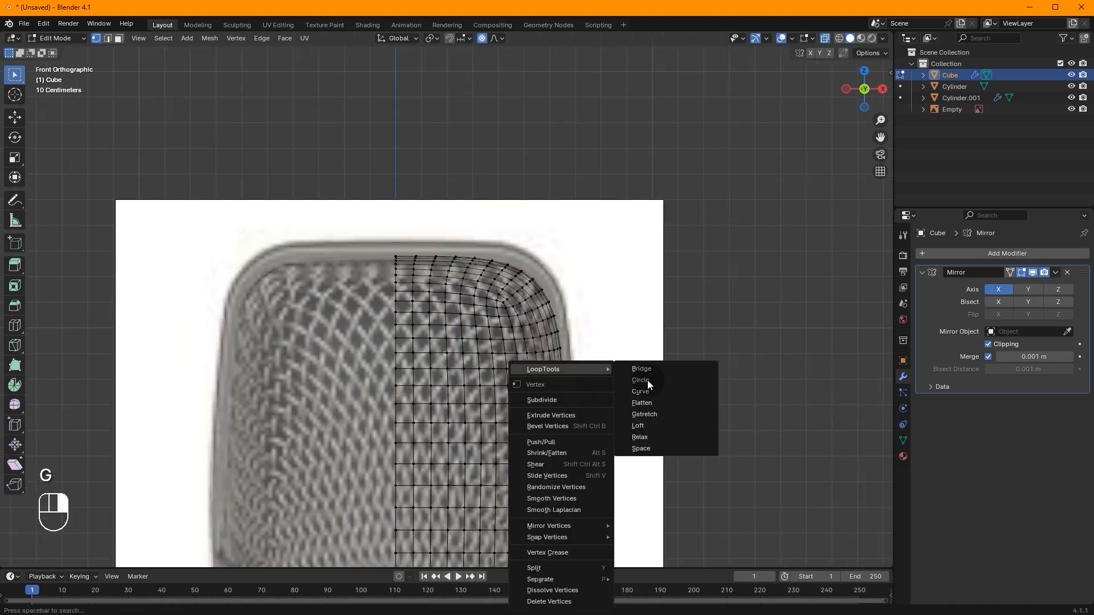
pyautogui.press('Escape')
pyautogui.press('g')
pyautogui.press('x')
pyautogui.scroll(-3, 638, 367)
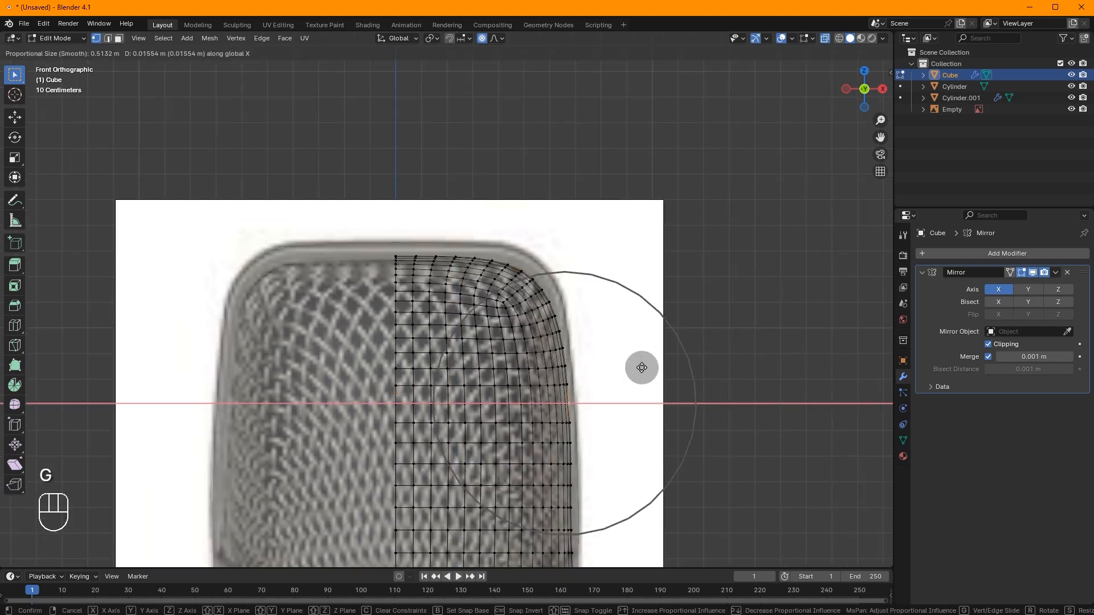
pyautogui.click(639, 367)
pyautogui.press('Tab')
pyautogui.press('Tab')
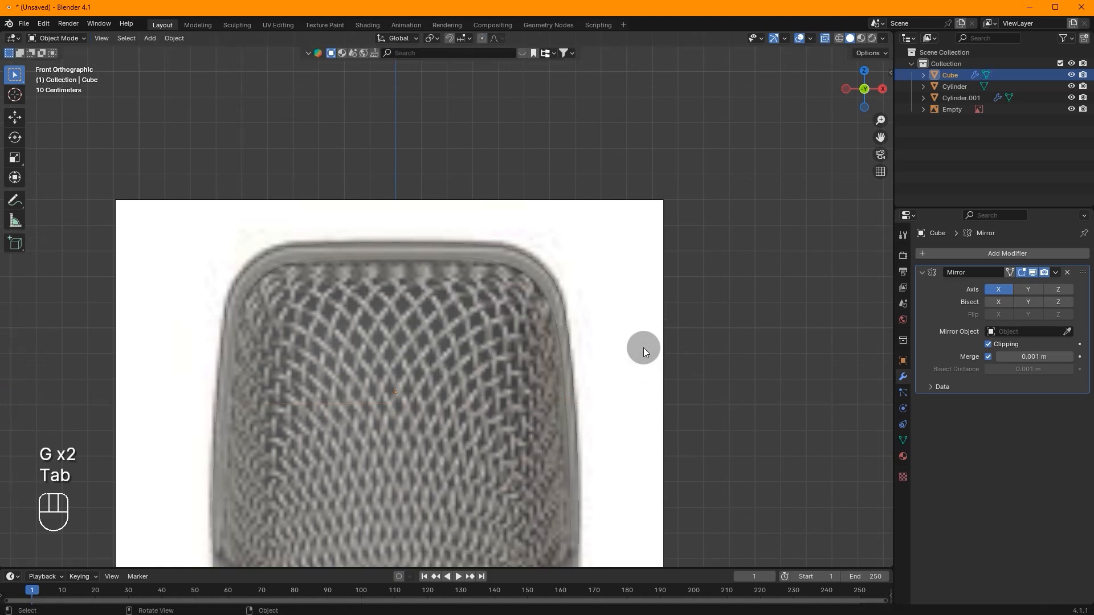
# Inspect the grille in solid display from an angle, and scale the whole object to about 0.99 in front view
pyautogui.scroll(-2, 644, 350)
pyautogui.click(825, 38)
pyautogui.moveTo(782, 109); pyautogui.dragTo(804, 122, button='middle')
pyautogui.press('Tab')
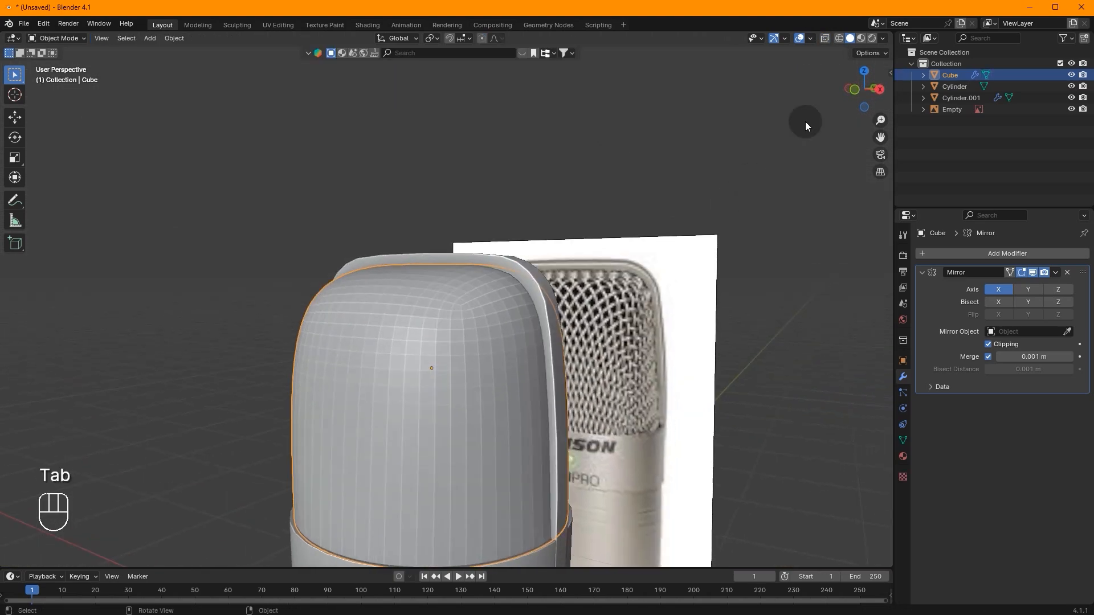
pyautogui.click(853, 90)
pyautogui.press('s')
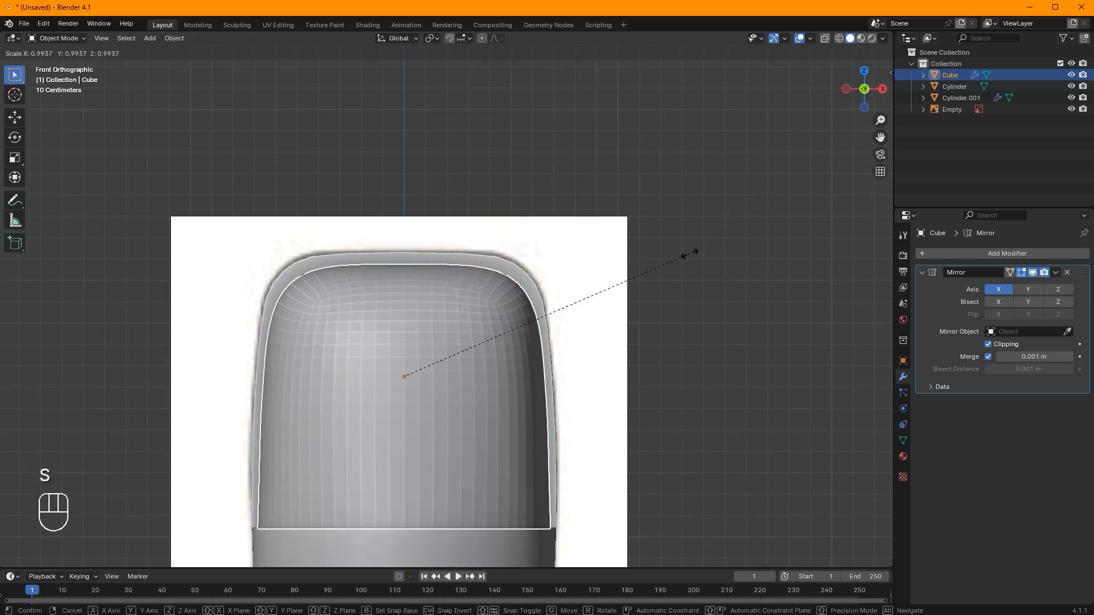
pyautogui.click(689, 253)
# Scale the grille object to about 0.96 and lower it along Z so its base reaches the body
pyautogui.press('g')
pyautogui.press('z')
pyautogui.press('s')
pyautogui.press('s')
pyautogui.press('s')
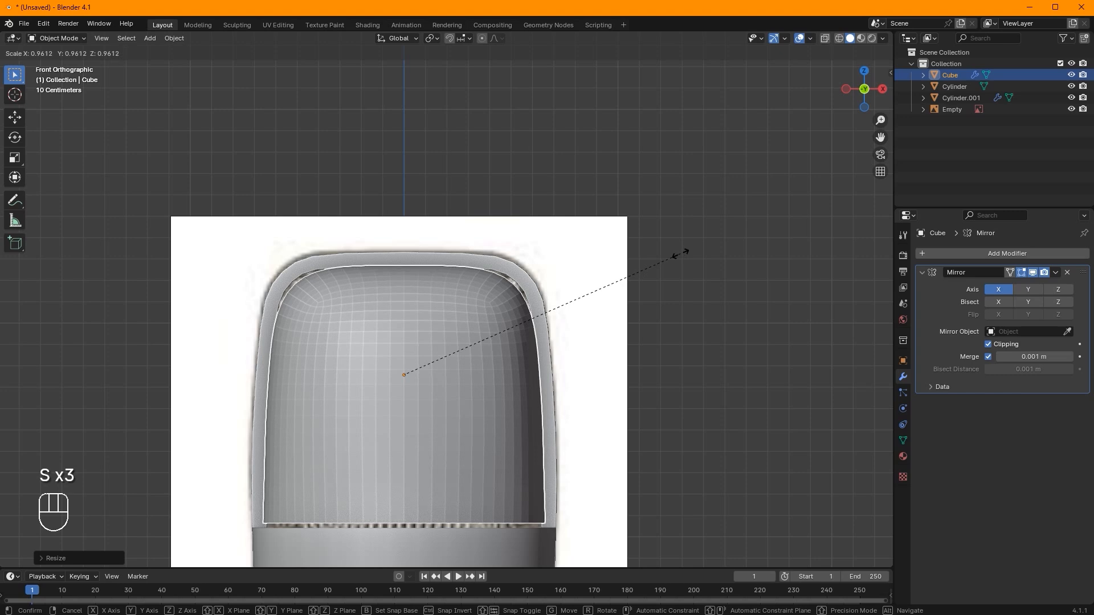
pyautogui.click(684, 251)
pyautogui.press('g')
pyautogui.press('z')
pyautogui.click(687, 260)
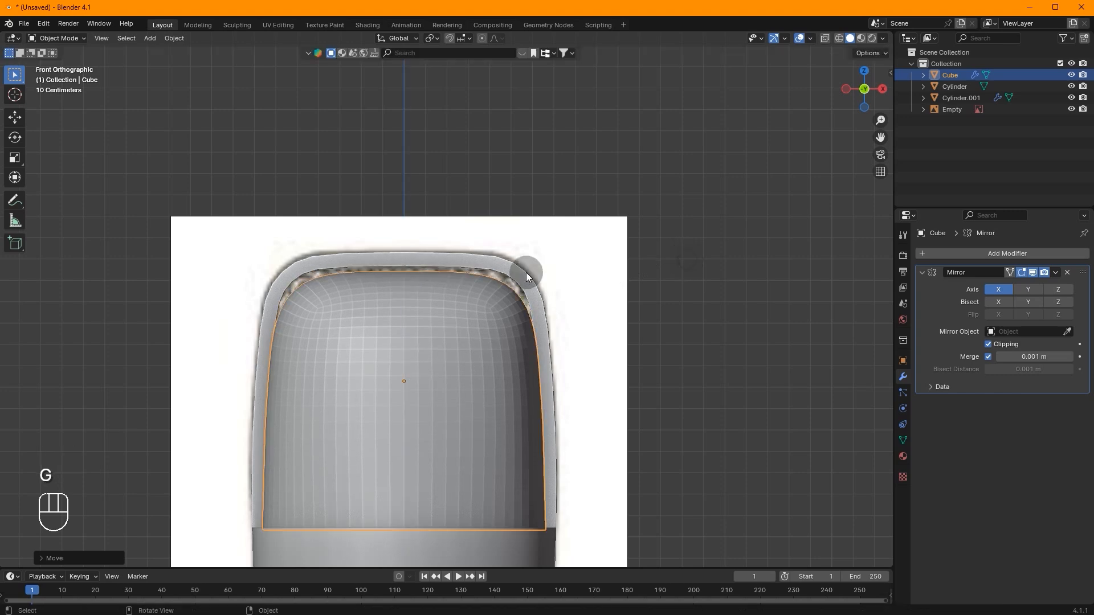
# Raise the grille's top centre vertex about 0.02 m along Z with a slightly larger proportional radius
pyautogui.press('Tab')
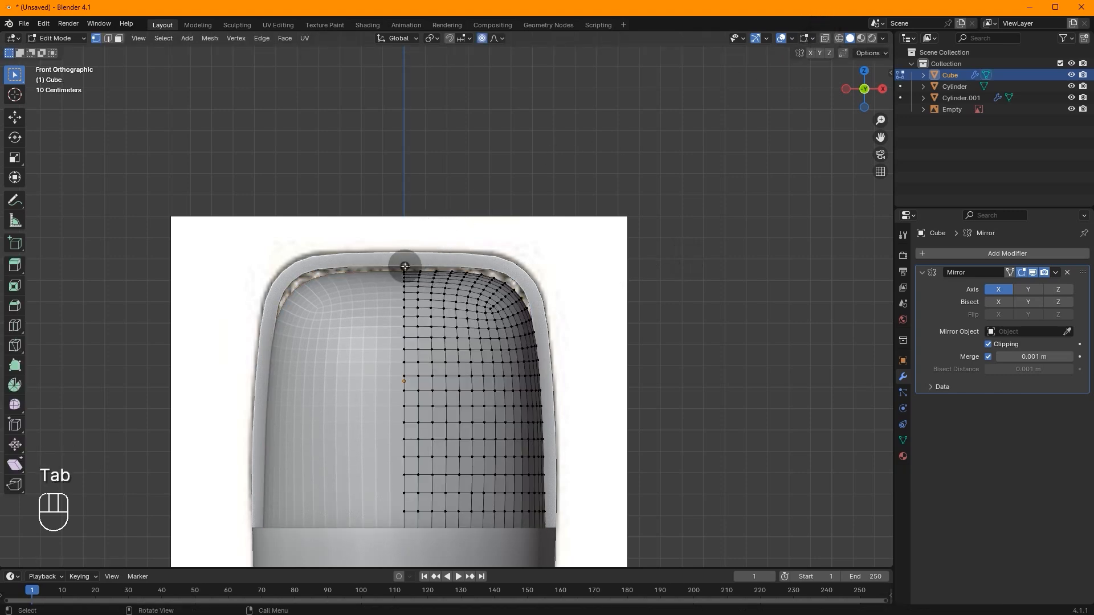
pyautogui.scroll(2, 404, 266)
pyautogui.press('g')
pyautogui.press('z')
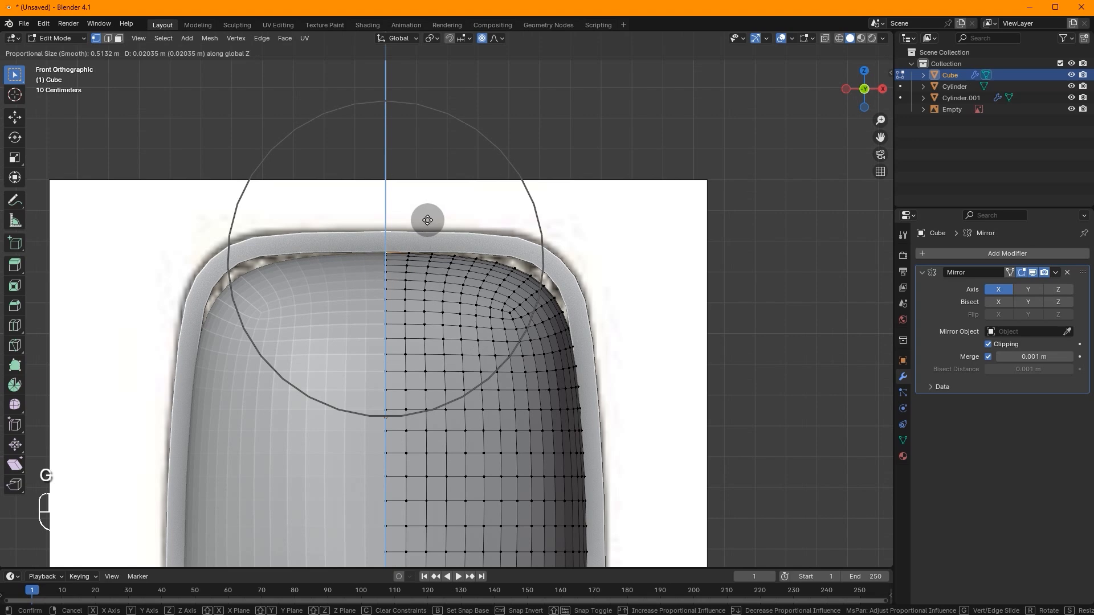
pyautogui.scroll(-1, 426, 219)
pyautogui.click(427, 217)
# Pull the grille's upper corner outward and raise its adjacent vertex about 0.033 m along Z to close the gap with the frame
pyautogui.click(559, 268)
pyautogui.press('g')
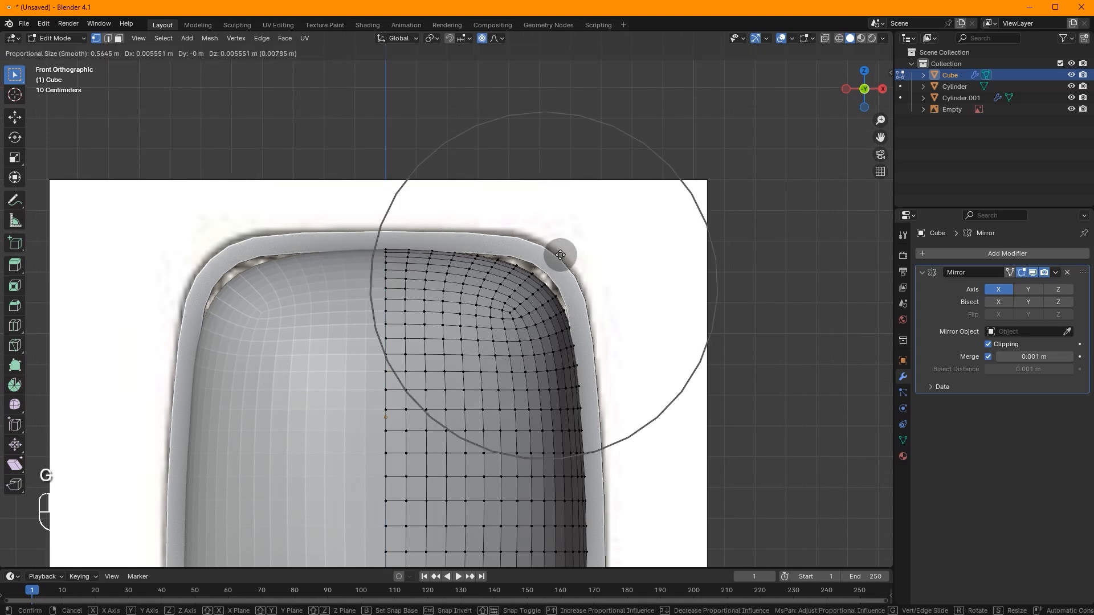
pyautogui.rightClick(562, 254)
pyautogui.press('g')
pyautogui.click(567, 254)
pyautogui.click(536, 263)
pyautogui.press('g')
pyautogui.press('z')
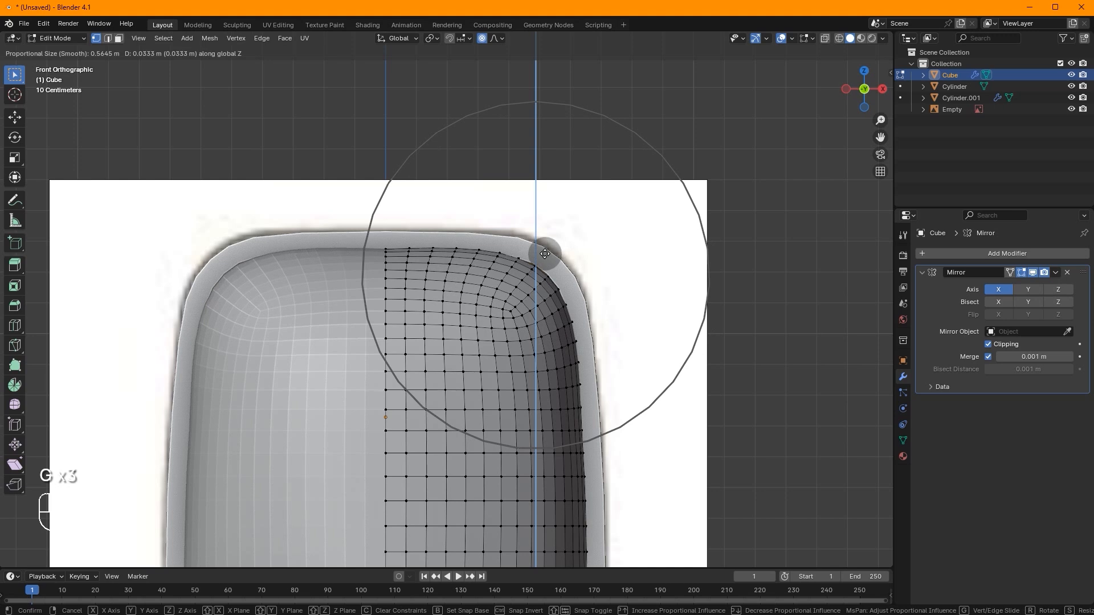
pyautogui.click(545, 253)
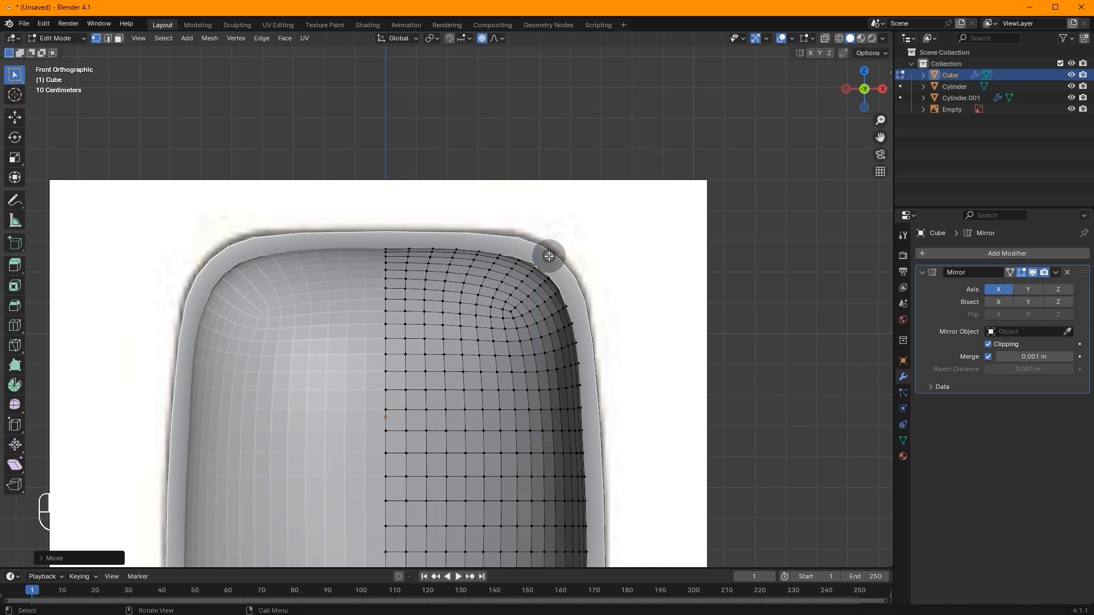
# Nudge the grille's upper corner vertex about 0.006 m outward towards the frame and raise it about 0.007 m along Z
pyautogui.click(386, 246)
pyautogui.press('g')
pyautogui.rightClick(390, 235)
pyautogui.press('g')
pyautogui.middleClick(384, 244)
pyautogui.click(384, 242)
pyautogui.press('g')
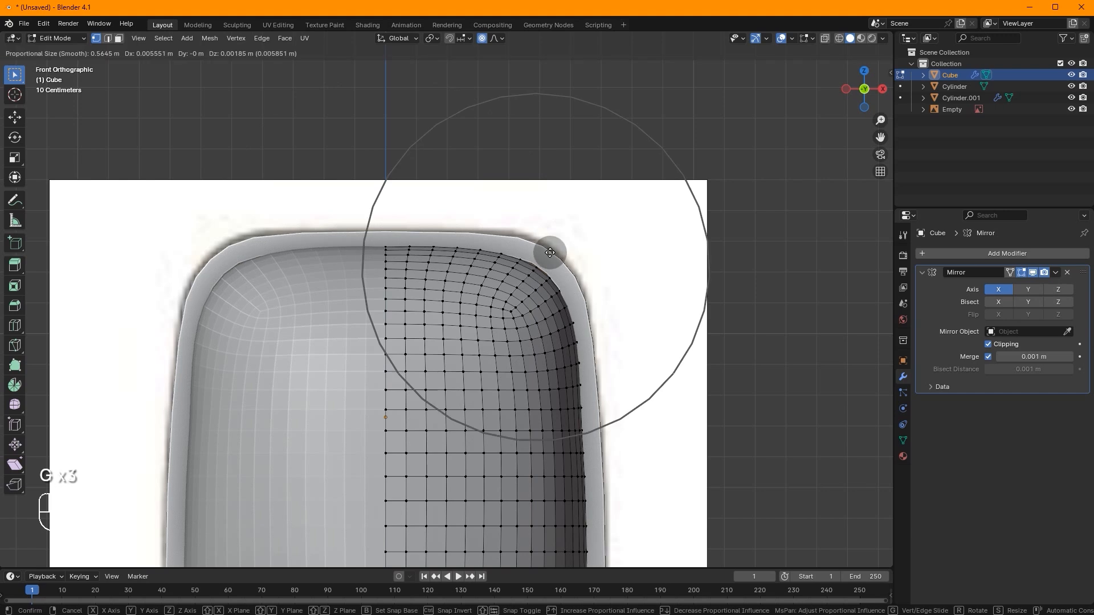
pyautogui.click(551, 252)
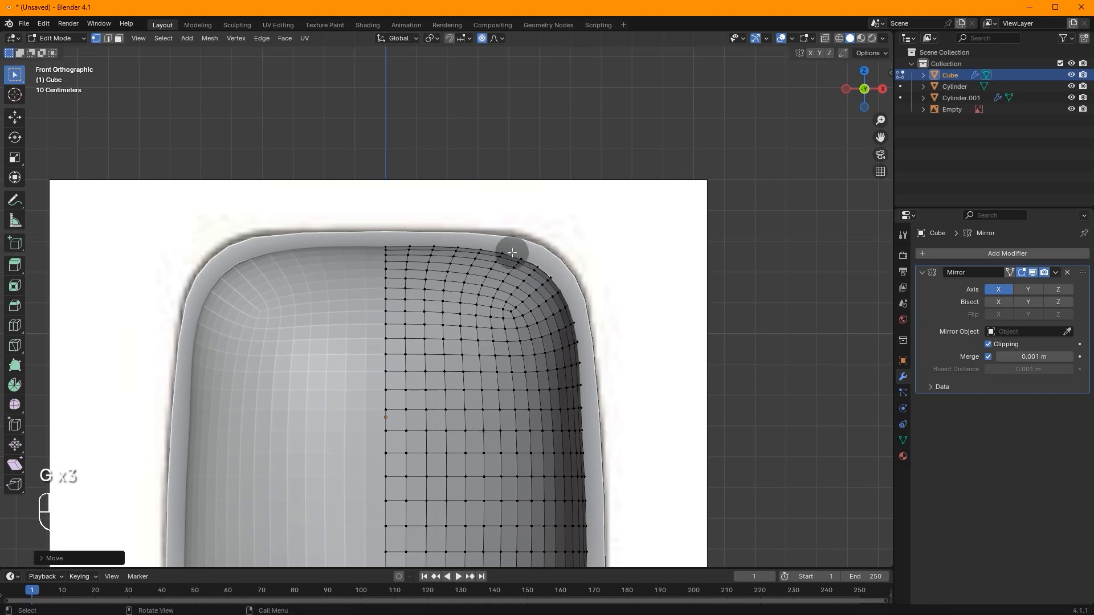
pyautogui.click(545, 259)
pyautogui.press('g')
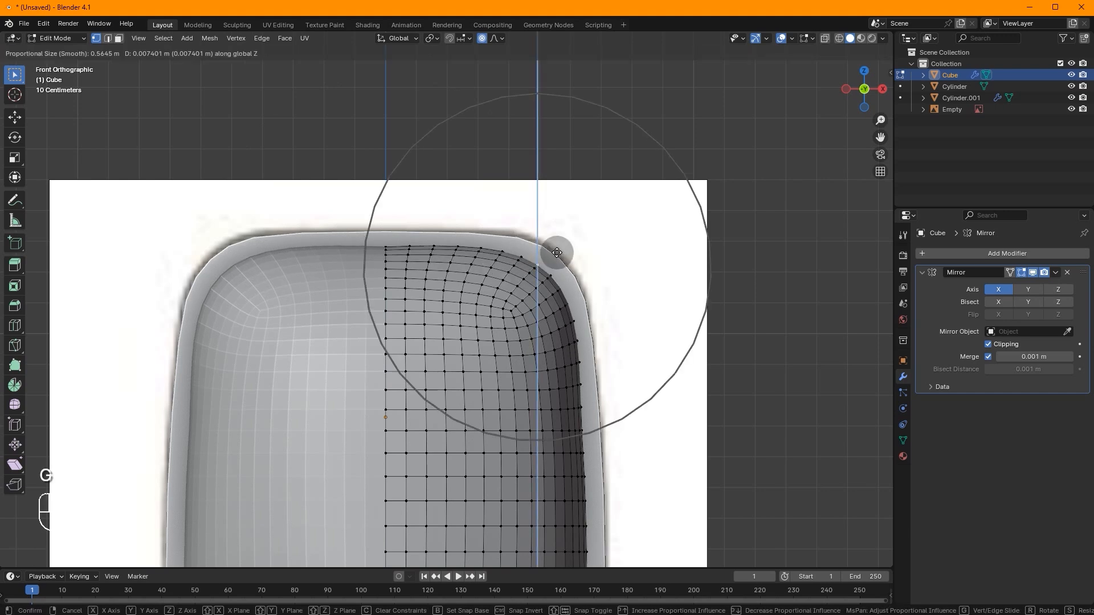
pyautogui.click(556, 252)
# Push the grille's outer side vertex slightly outward along X to close the gap with the frame
pyautogui.scroll(-1, 552, 348)
pyautogui.click(564, 406)
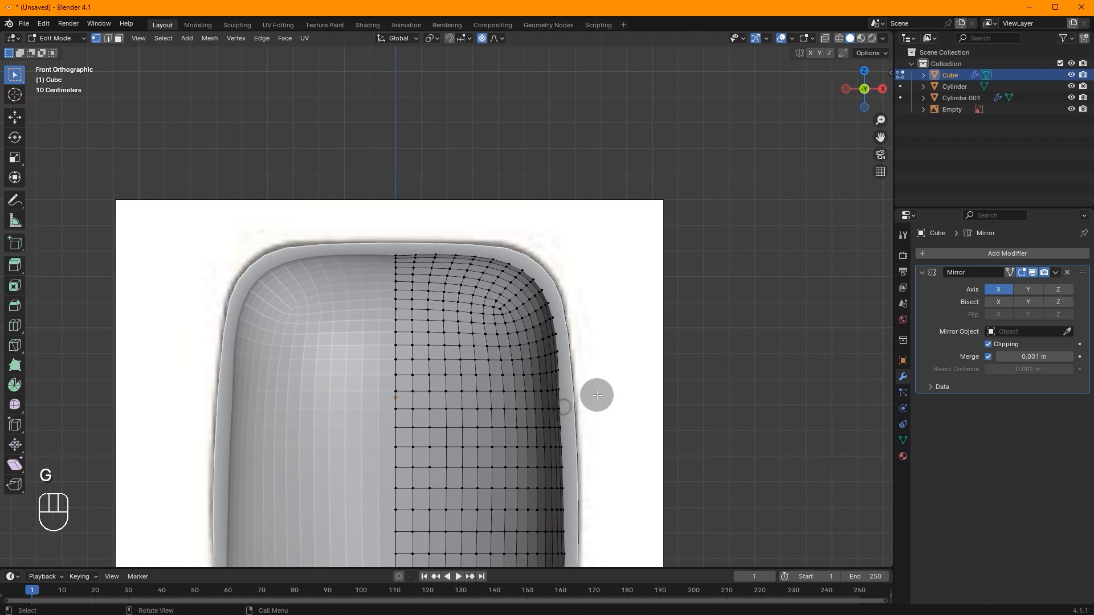
pyautogui.press('g')
pyautogui.press('x')
pyautogui.click(599, 395)
pyautogui.keyDown('shift'); pyautogui.moveTo(585, 360); pyautogui.dragTo(562, 387, button='middle'); pyautogui.keyUp('shift')
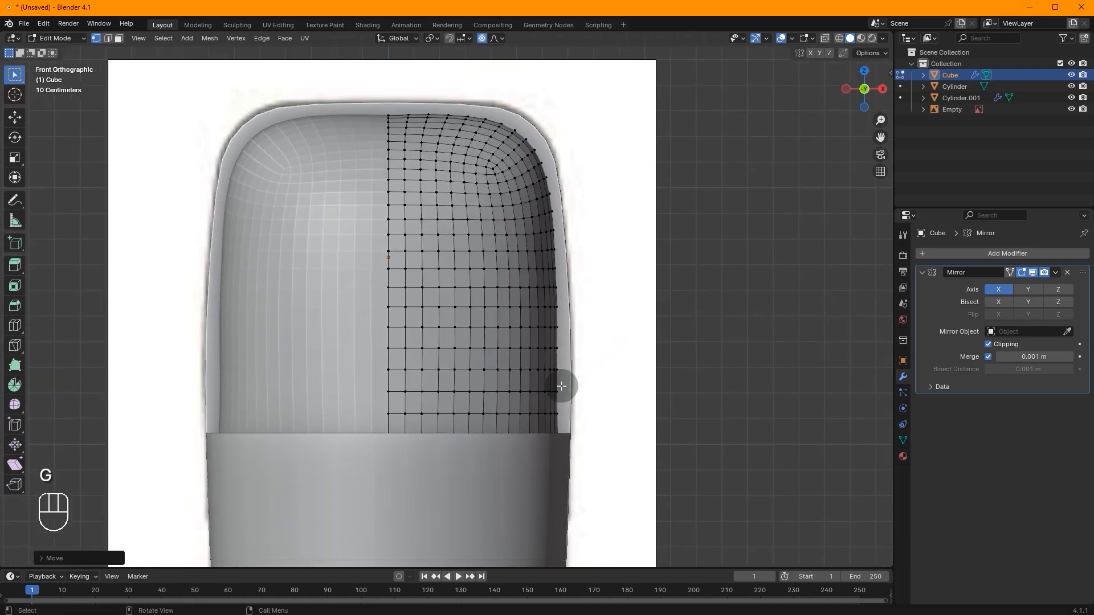
# Push two lower side vertices of the grille about 0.004 m outward along X, using a proportional radius of about 0.42 m for the second
pyautogui.click(557, 348)
pyautogui.press('g')
pyautogui.press('x')
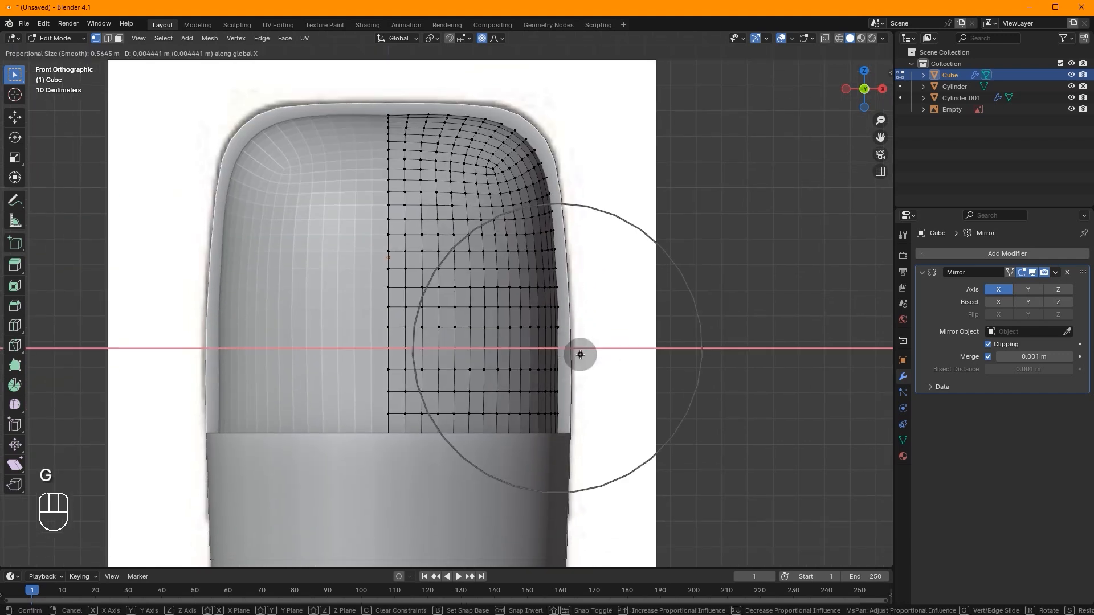
pyautogui.click(580, 354)
pyautogui.click(558, 391)
pyautogui.press('g')
pyautogui.press('x')
pyautogui.scroll(3, 582, 375)
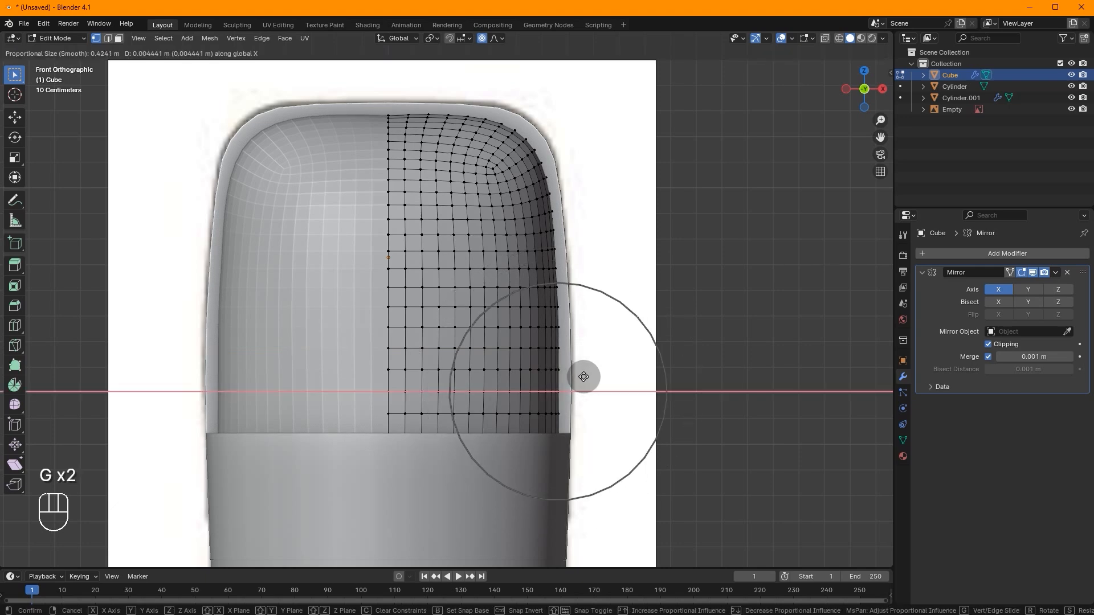
pyautogui.click(583, 373)
# Return to Object Mode, inspect the grille's fit from an angle with and without X-ray, and shade it smooth
pyautogui.press('Tab')
pyautogui.scroll(-2, 802, 85)
pyautogui.click(824, 38)
pyautogui.moveTo(809, 63); pyautogui.dragTo(774, 87, button='middle')
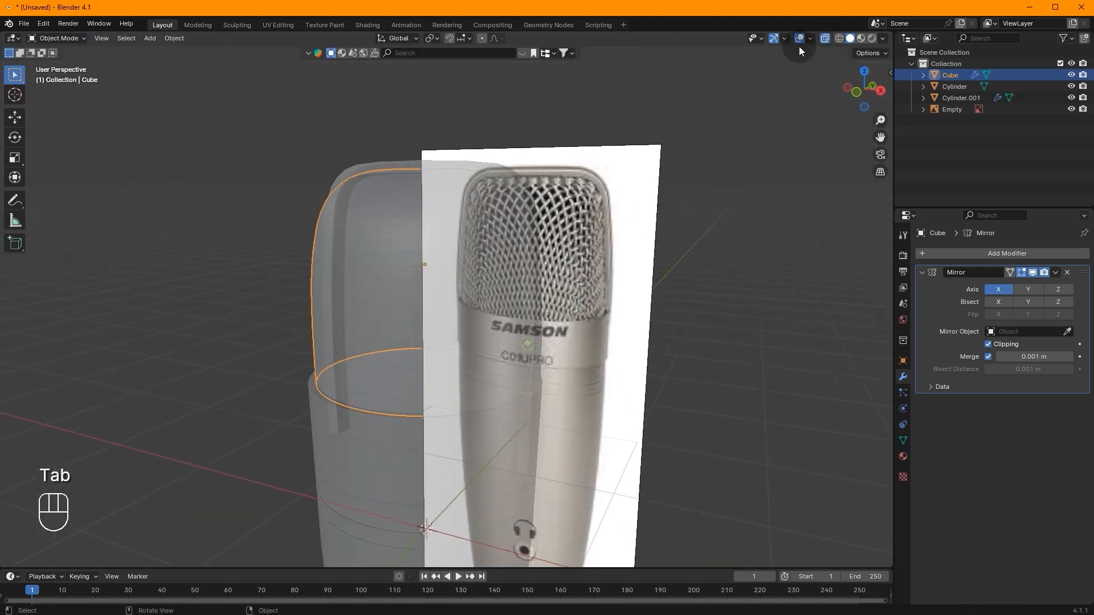
pyautogui.click(824, 38)
pyautogui.scroll(3, 669, 153)
pyautogui.moveTo(668, 154)
pyautogui.mouseDown(button='middle')
pyautogui.moveTo(589, 176)
pyautogui.moveTo(675, 154)
pyautogui.mouseUp(button='middle')
pyautogui.rightClick(591, 217)
pyautogui.click(570, 207)
pyautogui.moveTo(498, 260)
pyautogui.mouseDown(button='middle')
pyautogui.moveTo(596, 267)
pyautogui.moveTo(640, 232)
pyautogui.moveTo(609, 264)
pyautogui.mouseUp(button='middle')
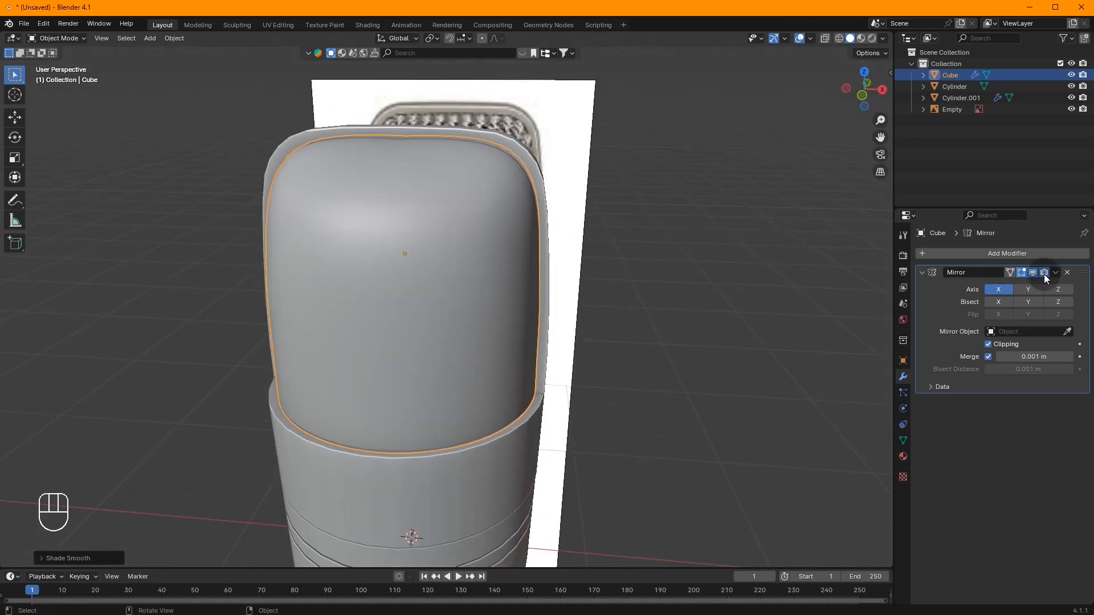
# Apply the grille's Mirror modifier and save the project as mic tutorial.blend
pyautogui.click(1031, 254)
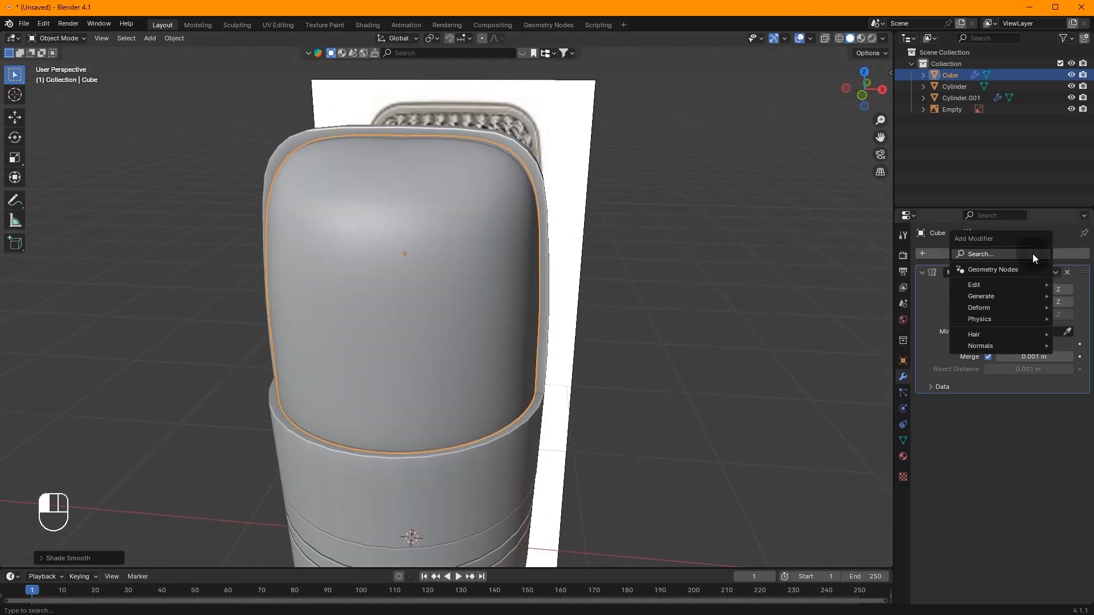
pyautogui.press('space')
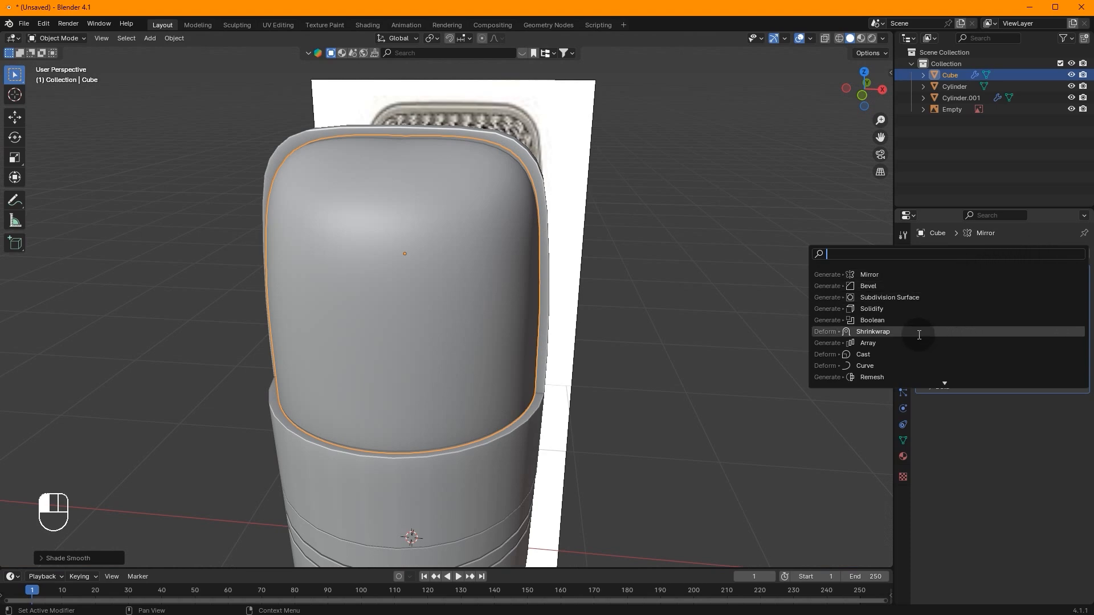
pyautogui.hotkey('ctrl', 's')
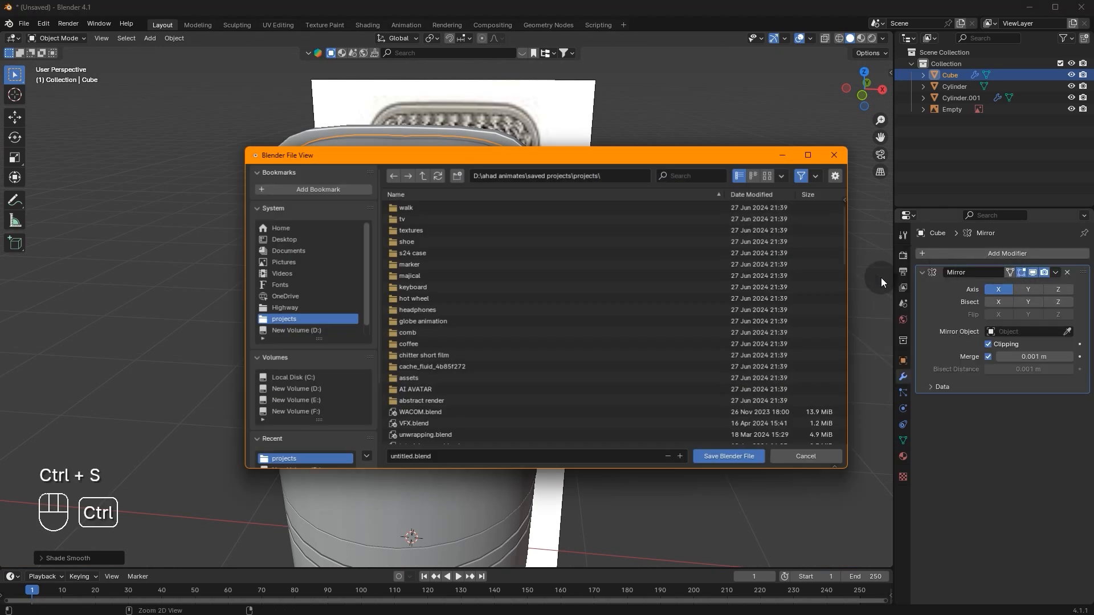
pyautogui.click(783, 456)
pyautogui.hotkey('ctrl', 'a')
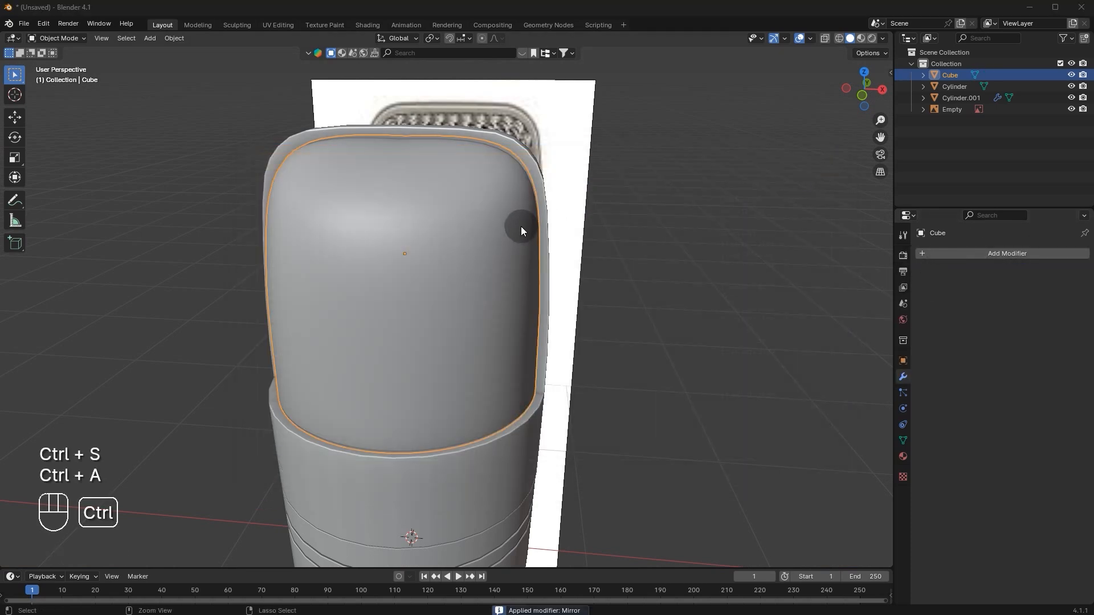
pyautogui.hotkey('ctrl', 's')
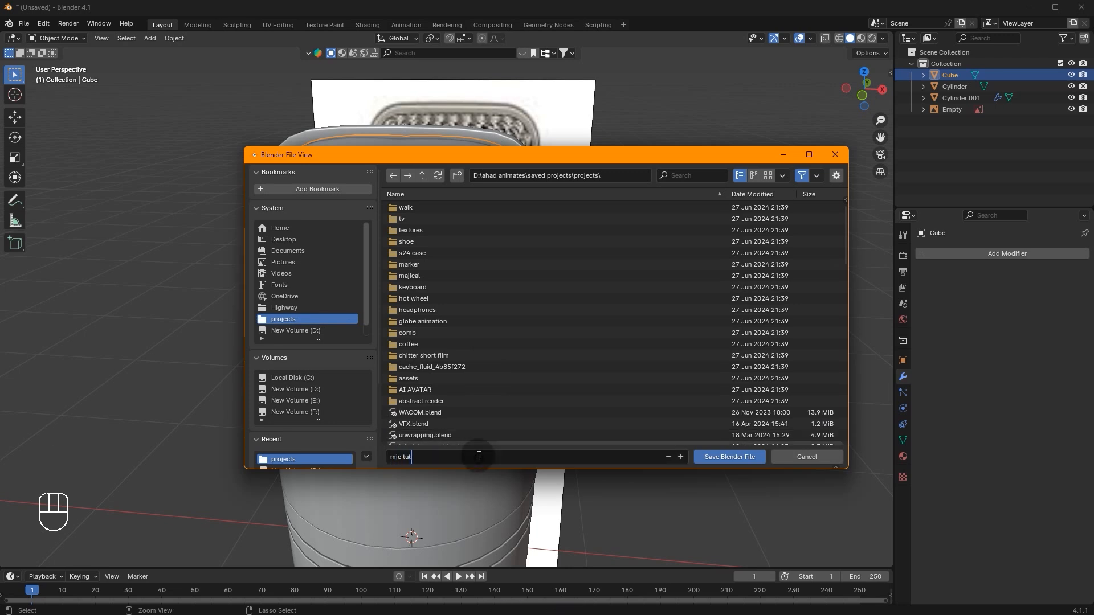
pyautogui.press('Return')
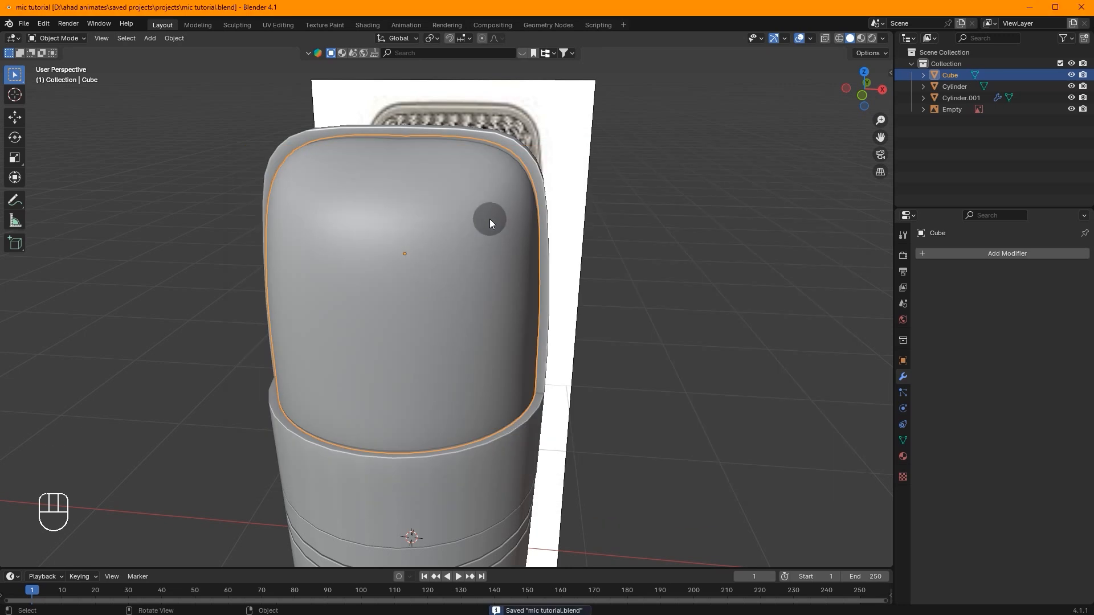
# Try a Wireframe modifier on the grille, inspect the mesh density up close, and undo it
pyautogui.click(1051, 254)
pyautogui.write('wire')
pyautogui.press('Return')
pyautogui.scroll(1, 665, 258)
pyautogui.click(664, 259)
pyautogui.moveTo(664, 259); pyautogui.dragTo(586, 216, button='middle')
pyautogui.scroll(5, 562, 267)
pyautogui.hotkey('ctrl', 'z')
pyautogui.hotkey('ctrl', 'z')
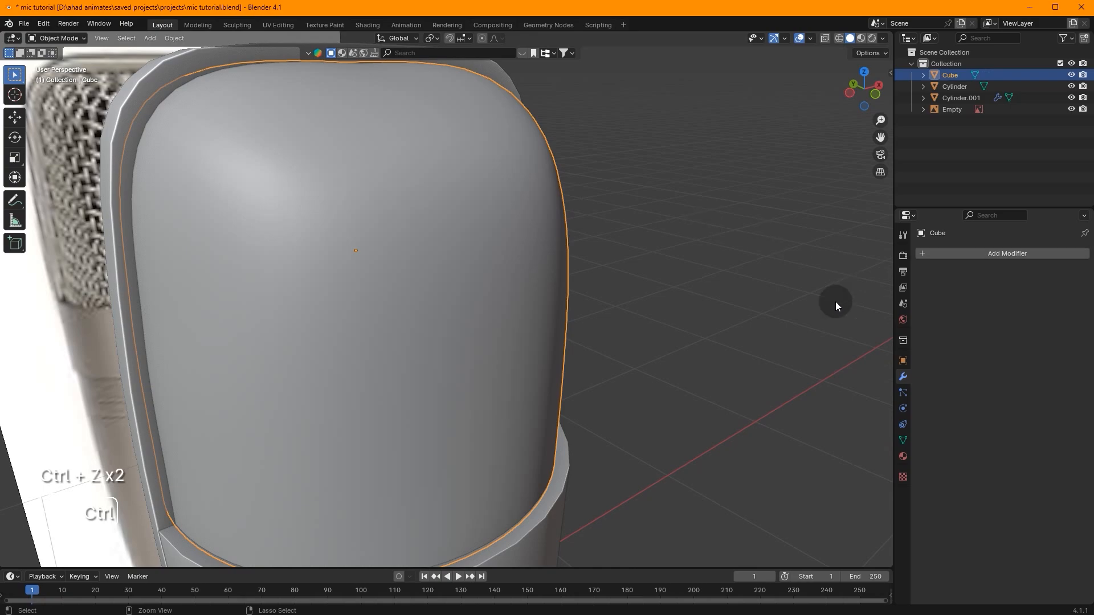
# Add a level 1 Subdivision modifier to the grille, apply it, and inspect the denser mesh in Edit Mode
pyautogui.hotkey('ctrl', '1')
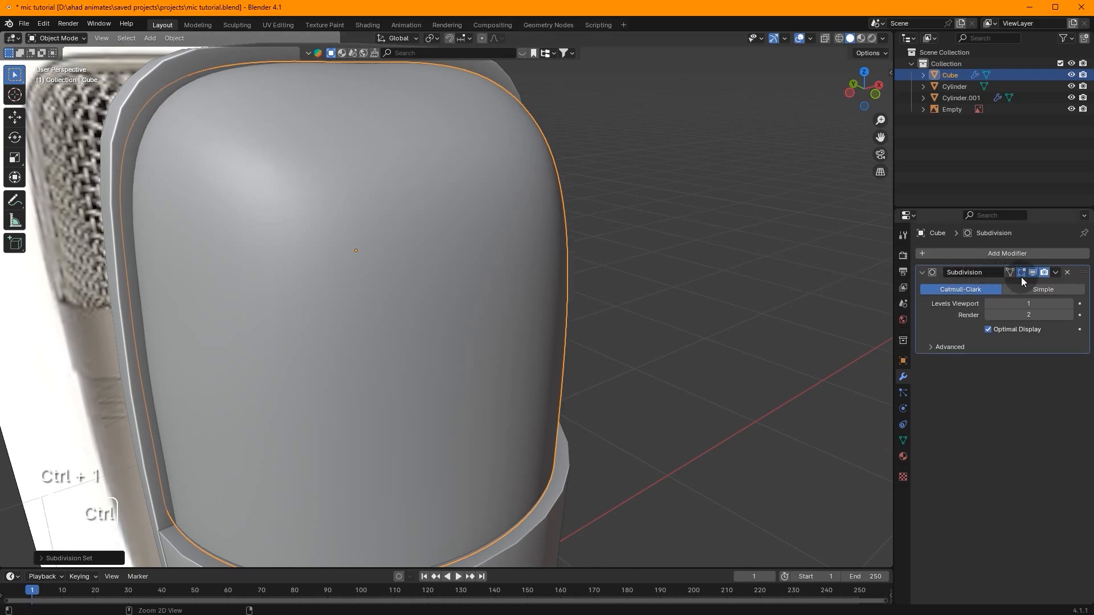
pyautogui.hotkey('ctrl', 'a')
pyautogui.press('Tab')
pyautogui.scroll(-5, 569, 239)
pyautogui.moveTo(559, 239); pyautogui.dragTo(593, 239, button='middle')
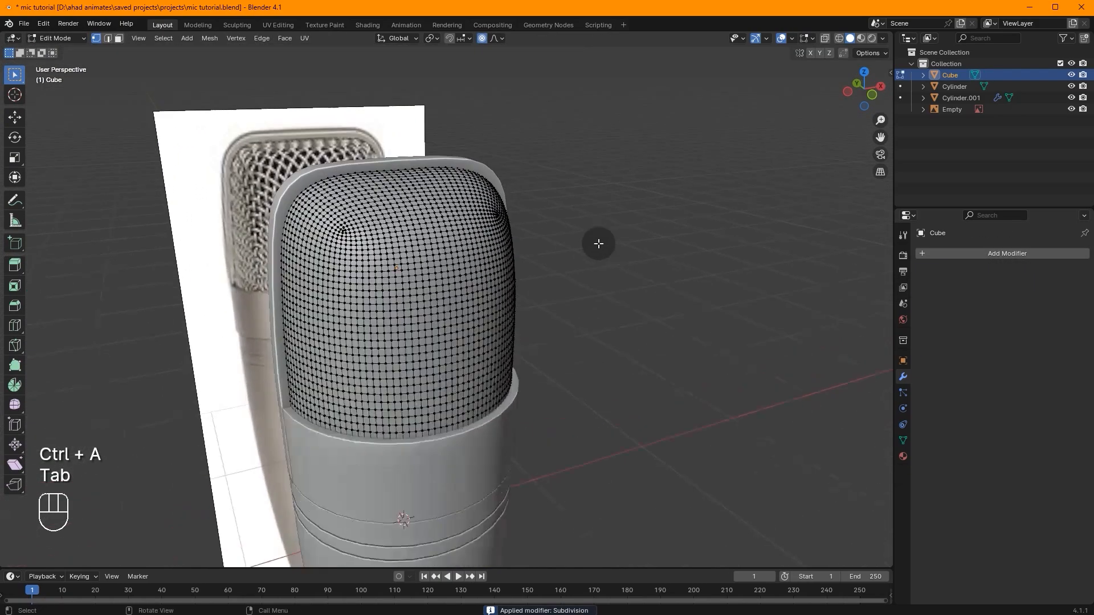
pyautogui.scroll(5, 637, 254)
pyautogui.press('Tab')
# Add a Wireframe modifier to the grille and inspect the resulting wires up close
pyautogui.scroll(-4, 605, 235)
pyautogui.click(933, 252)
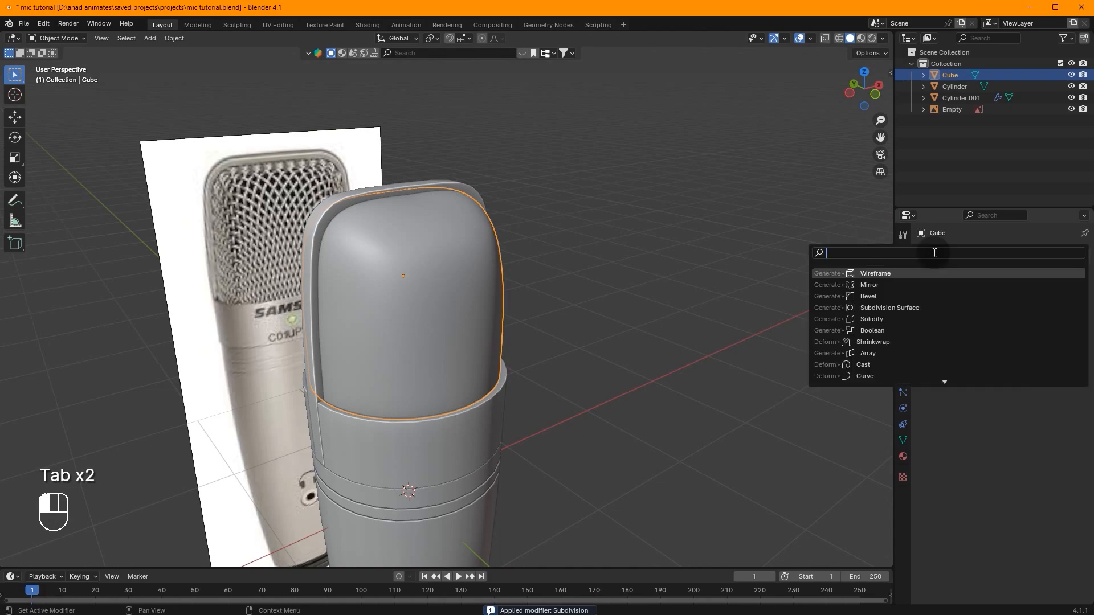
pyautogui.click(905, 273)
pyautogui.scroll(3, 706, 275)
pyautogui.moveTo(705, 275); pyautogui.dragTo(655, 272, button='middle')
pyautogui.scroll(3, 655, 272)
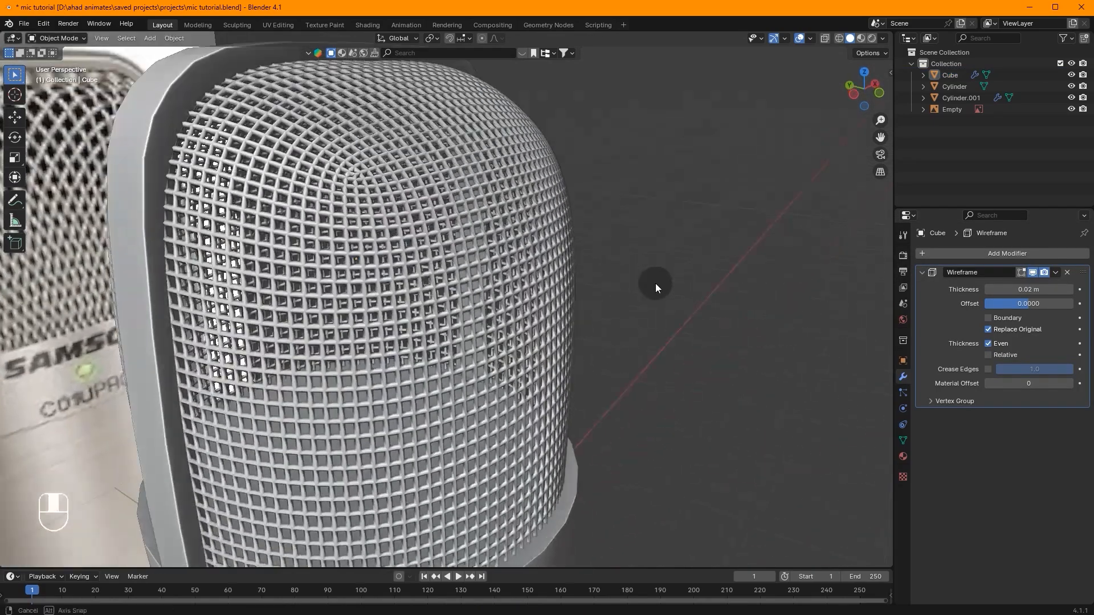
# Add a Decimate modifier to the grille in Un-Subdivide mode with 1 iteration
pyautogui.click(1020, 253)
pyautogui.write('d')
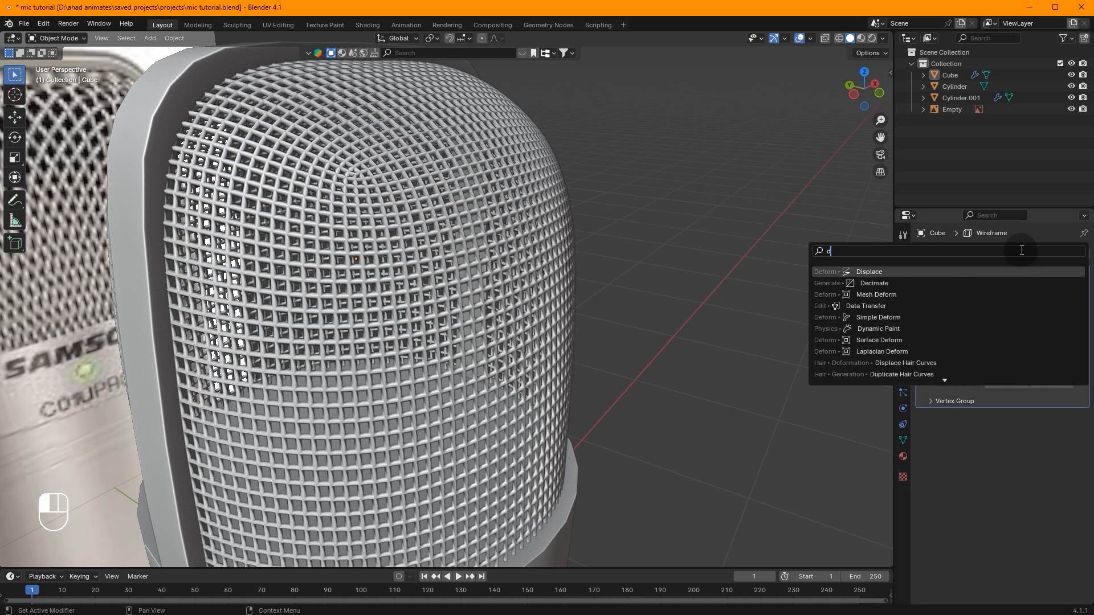
pyautogui.click(899, 283)
pyautogui.click(1009, 434)
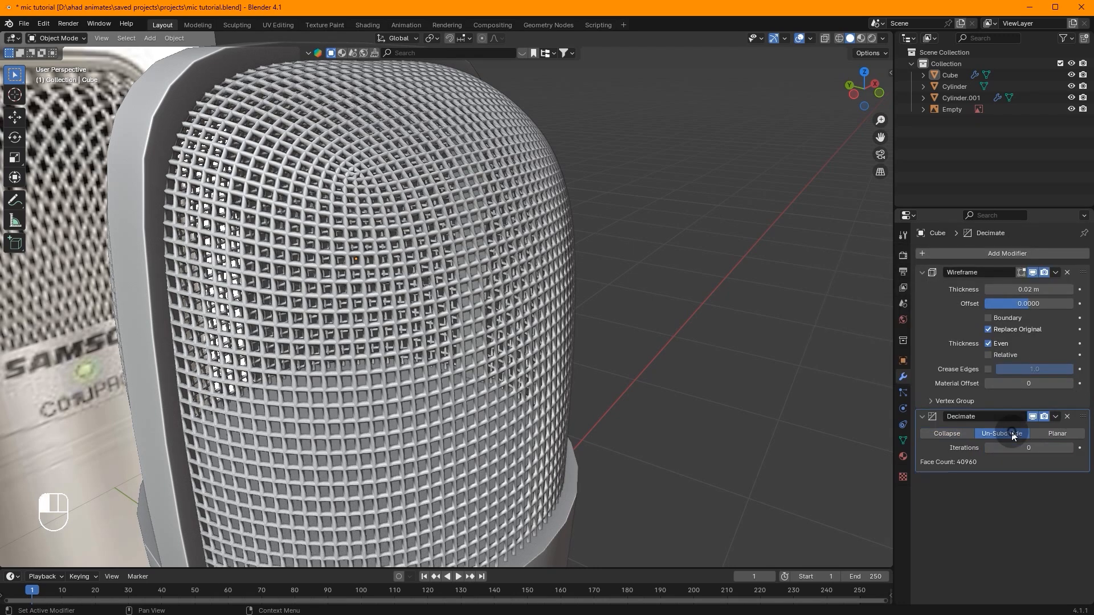
pyautogui.click(1069, 448)
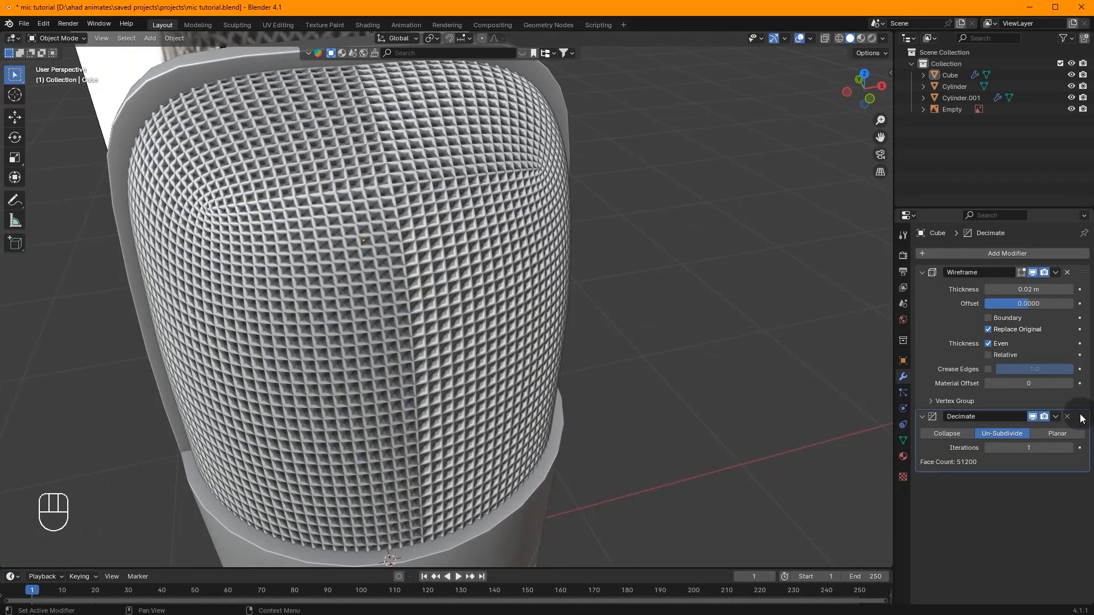
# Place the Decimate modifier above Wireframe in the stack, check the diagonal mesh pattern, and apply Decimate
pyautogui.moveTo(1082, 418); pyautogui.dragTo(1062, 240)
pyautogui.moveTo(627, 245); pyautogui.dragTo(541, 186, button='middle')
pyautogui.scroll(-5, 394, 325)
pyautogui.scroll(2, 537, 235)
pyautogui.moveTo(600, 228); pyautogui.dragTo(571, 238, button='middle')
pyautogui.scroll(3, 572, 238)
pyautogui.hotkey('ctrl', 'a')
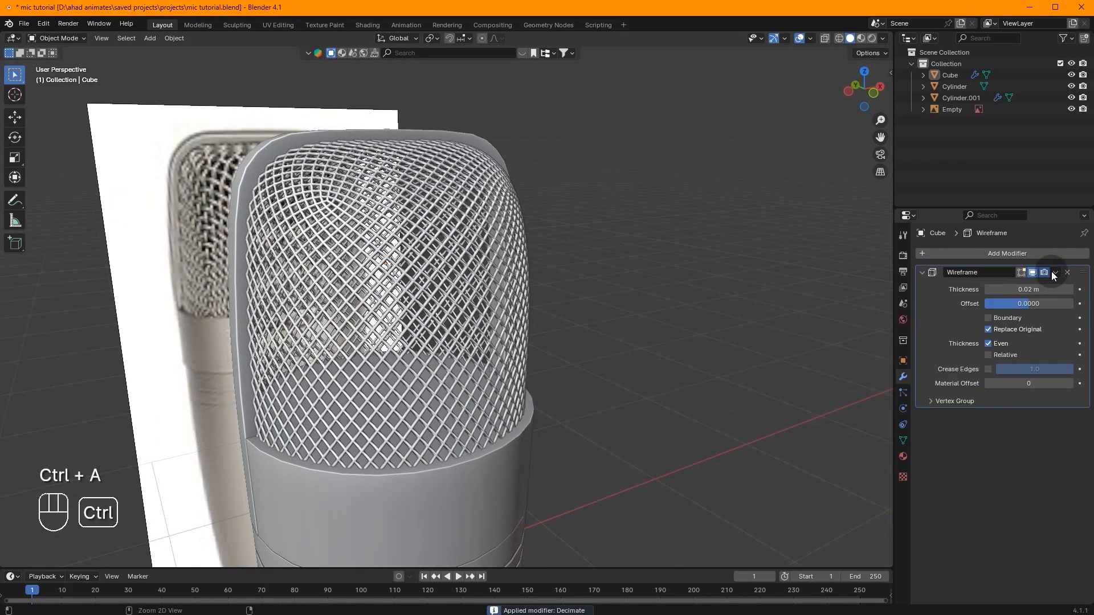
# Try a different wire thickness on the grille, return it to 0.02 m, and apply the Wireframe modifier
pyautogui.scroll(4, 611, 266)
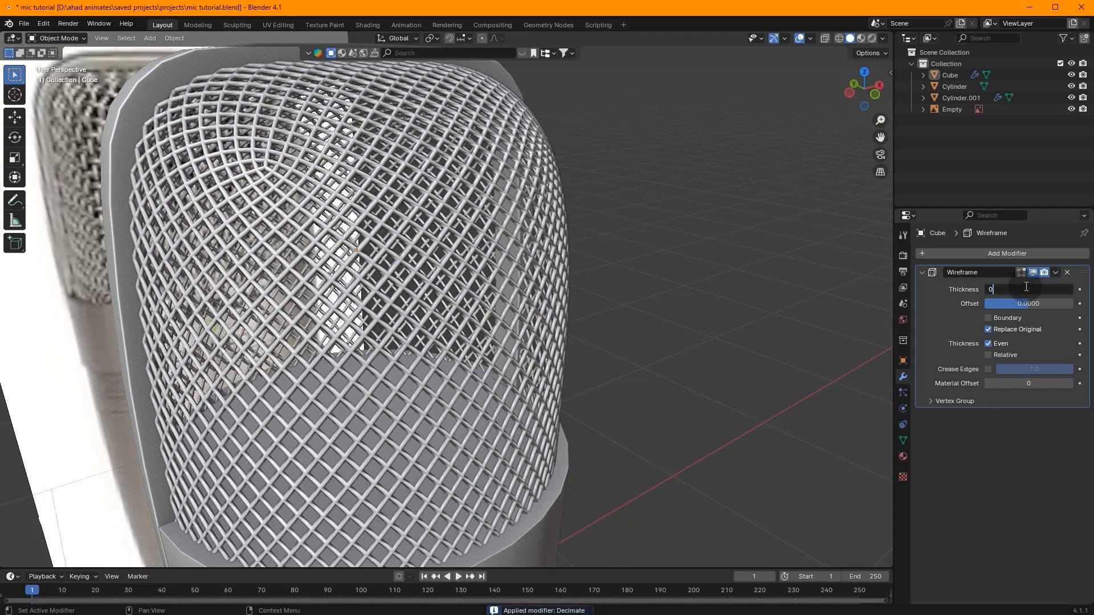
pyautogui.press('Return')
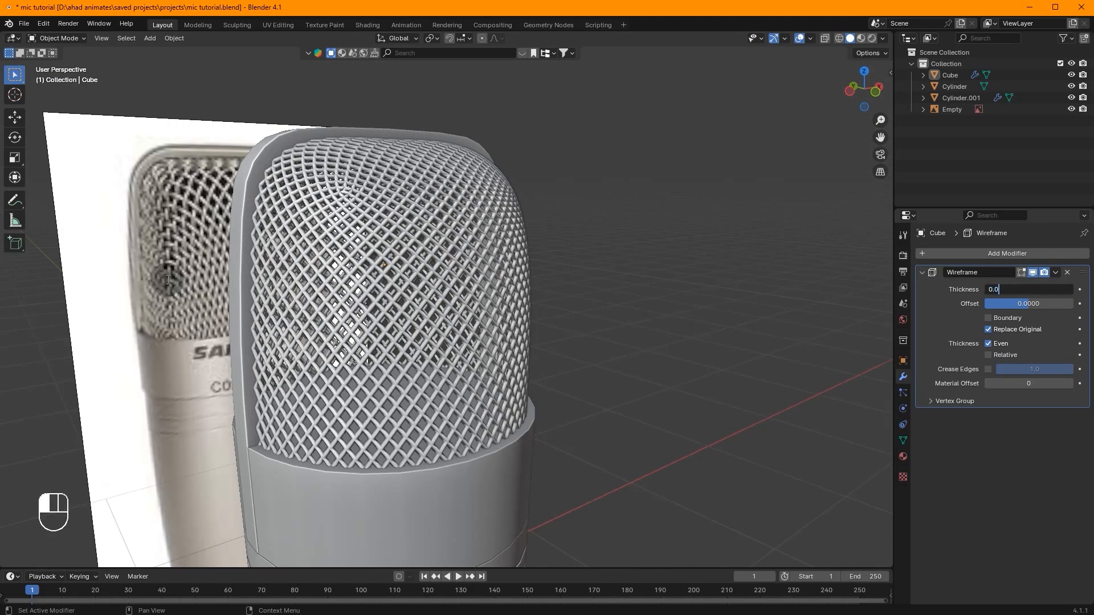
pyautogui.click(159, 279)
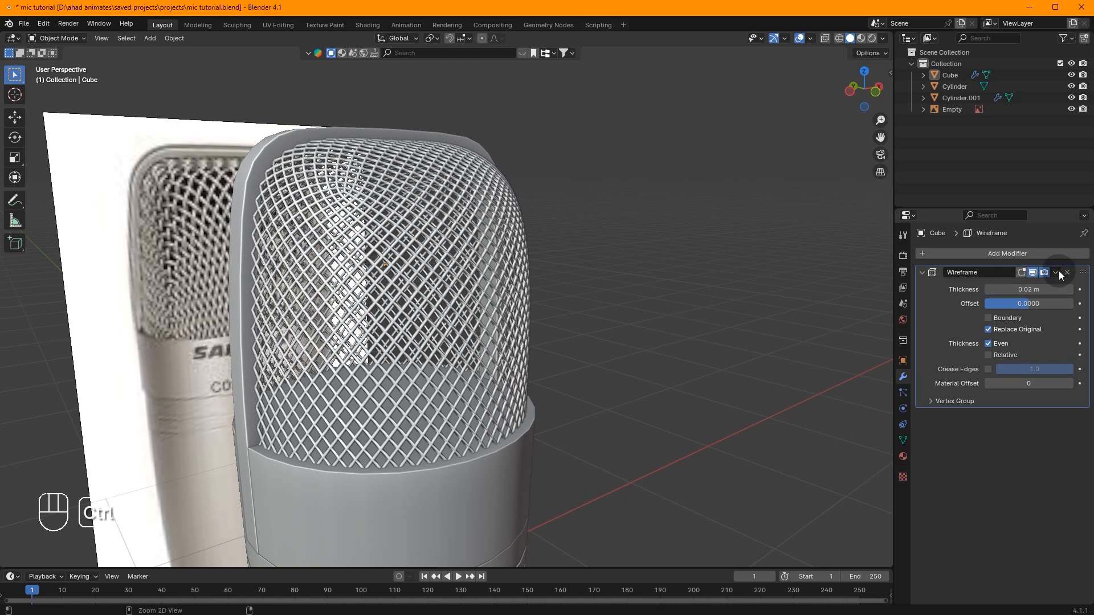
pyautogui.hotkey('ctrl', 'a')
# Add a Bevel modifier to the grille wires with an amount of 0.05 m and 3 segments
pyautogui.click(1020, 253)
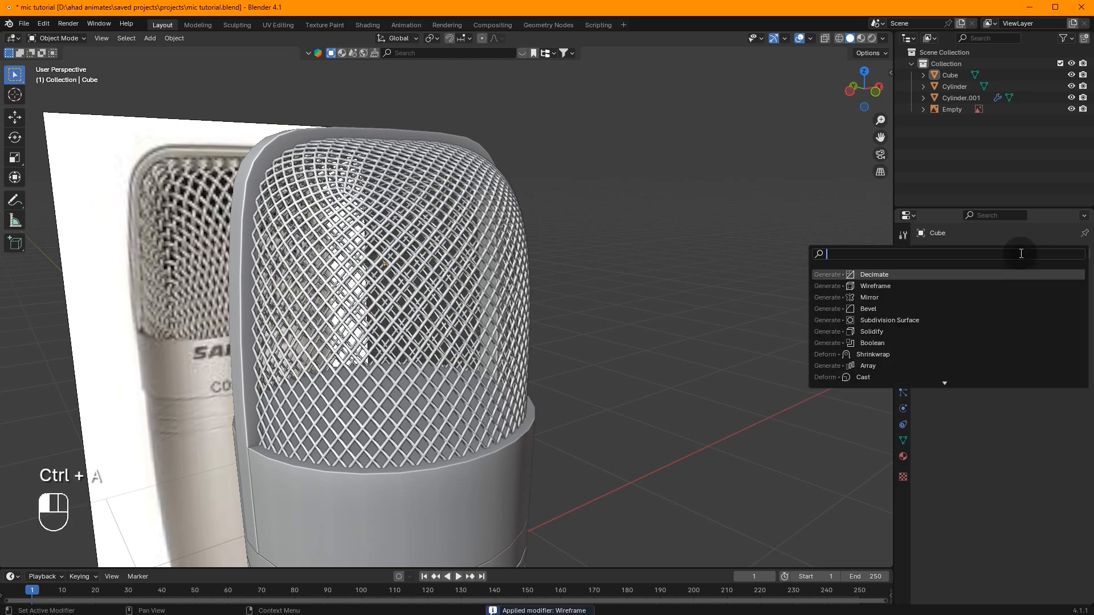
pyautogui.write('b')
pyautogui.click(930, 275)
pyautogui.scroll(6, 693, 264)
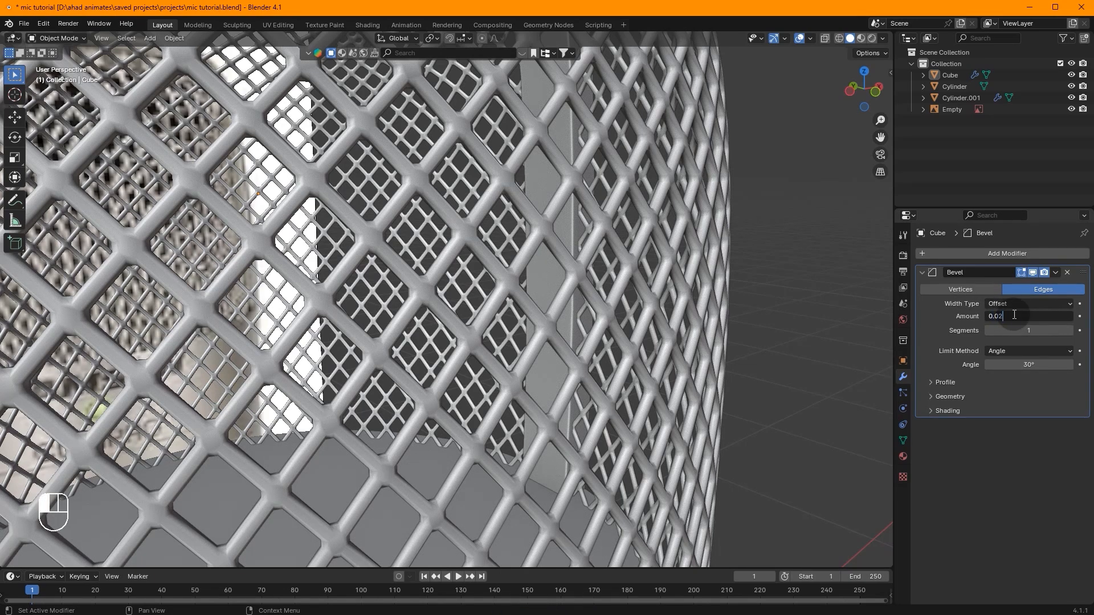
pyautogui.click(1068, 330)
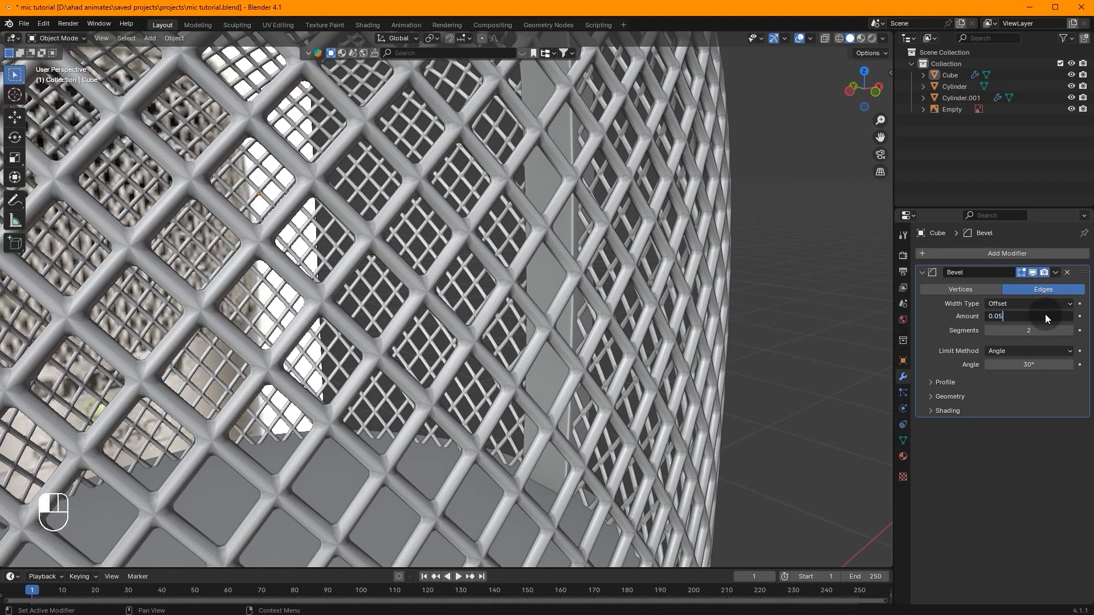
pyautogui.click(1044, 315)
pyautogui.write('0.05')
pyautogui.click(1068, 331)
pyautogui.click(1068, 330)
pyautogui.scroll(-5, 687, 233)
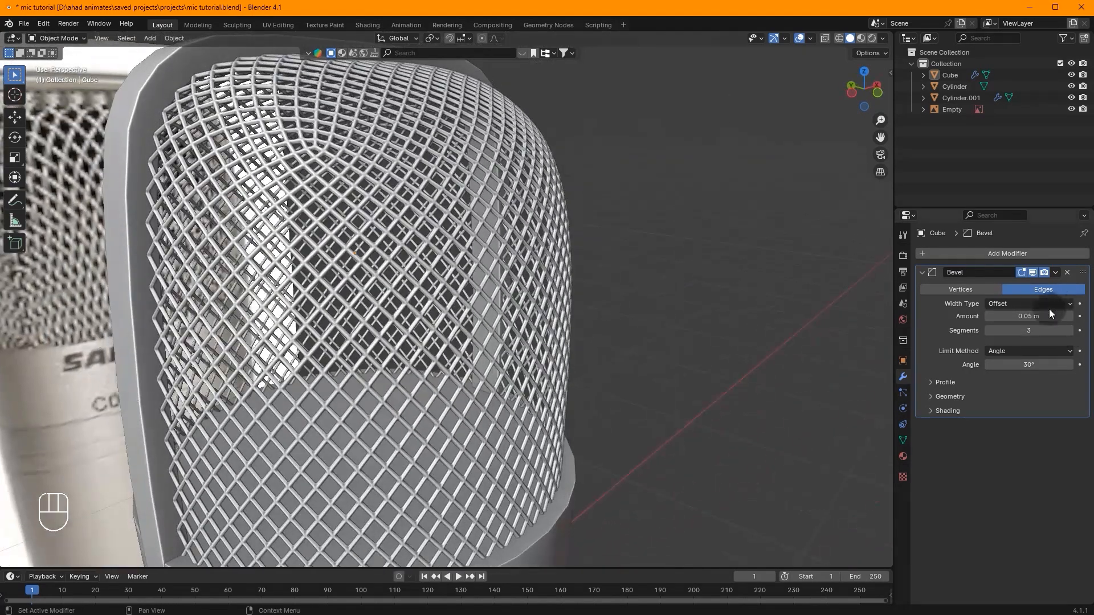
# Inspect the beveled grille, then add a cube and give it a level 2 Subdivision modifier
pyautogui.scroll(8, 587, 212)
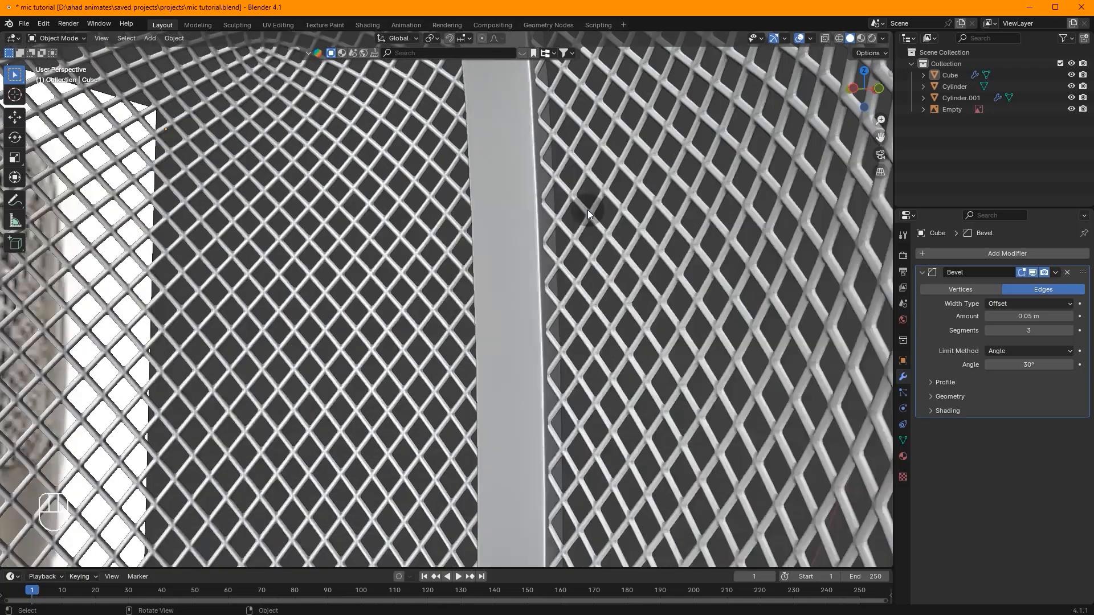
pyautogui.scroll(-6, 586, 210)
pyautogui.moveTo(579, 217); pyautogui.dragTo(580, 140, button='middle')
pyautogui.scroll(5, 599, 170)
pyautogui.hotkey('shift', 'a')
pyautogui.moveTo(597, 186)
pyautogui.click(630, 194)
pyautogui.hotkey('ctrl', '2')
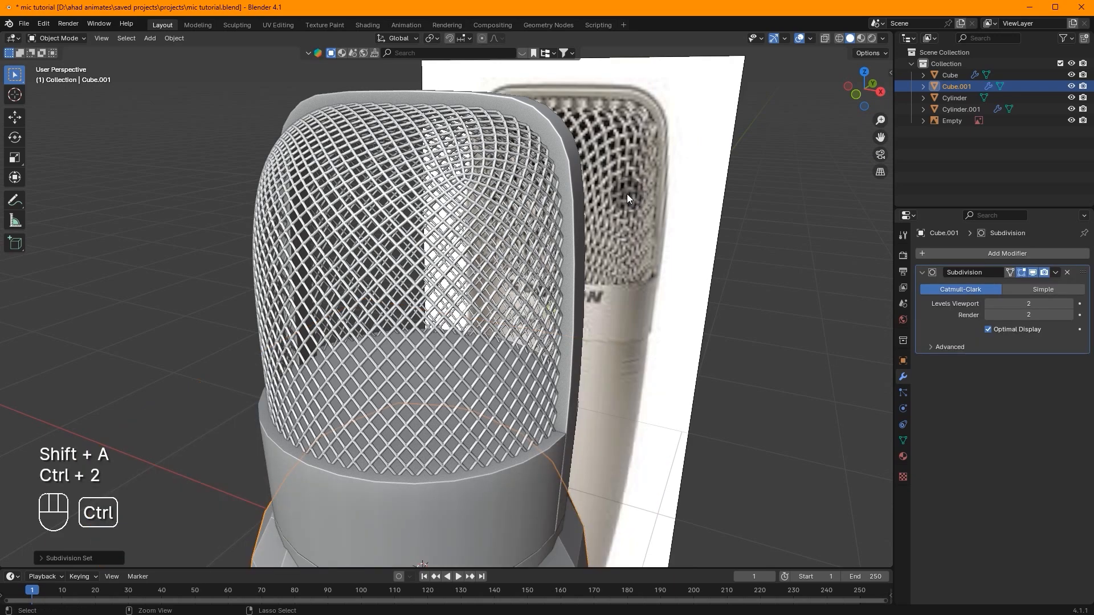
# Move the new subdivided cube up over the grille in front view
pyautogui.scroll(-4, 626, 194)
pyautogui.click(855, 94)
pyautogui.press('g')
pyautogui.click(670, 228)
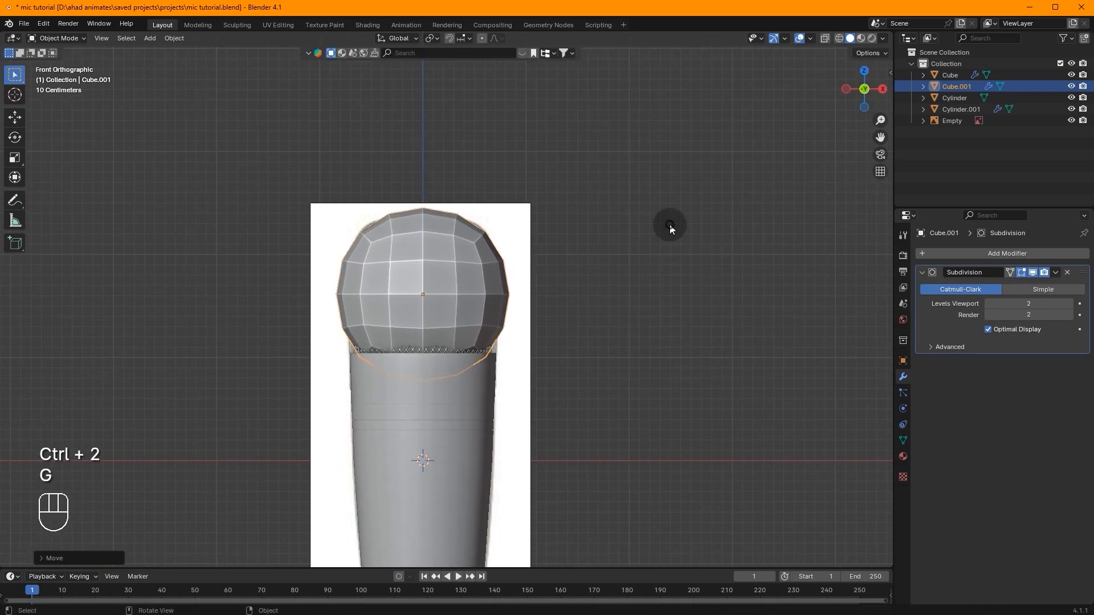
# Delete the bottom vertices of the subdivided cube so that its underside is open
pyautogui.press('Tab')
pyautogui.click(823, 39)
pyautogui.moveTo(261, 352); pyautogui.dragTo(604, 413)
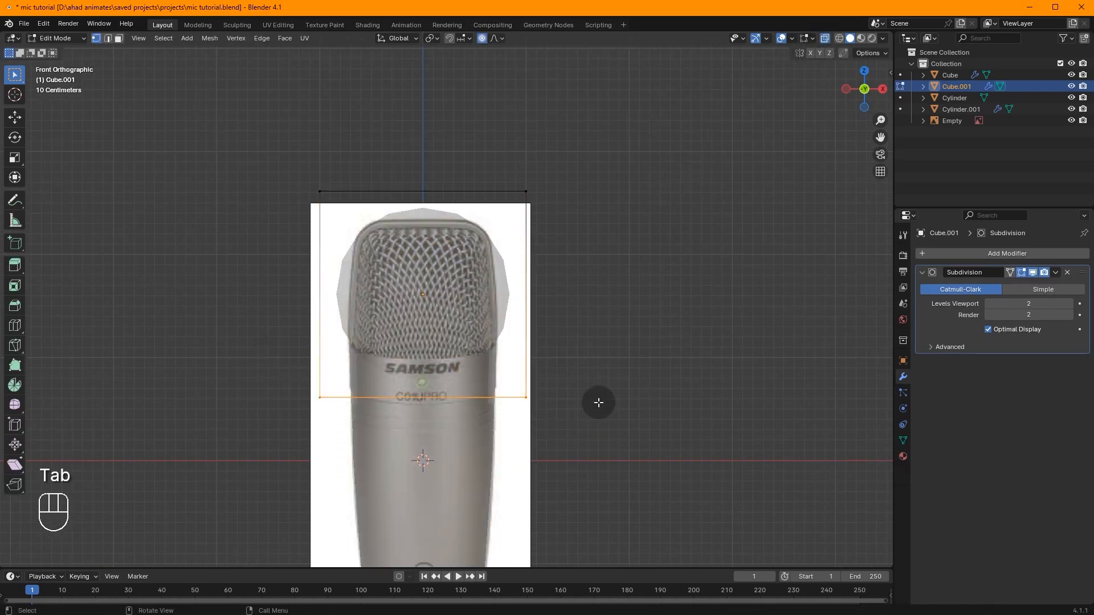
pyautogui.press('x')
pyautogui.click(584, 333)
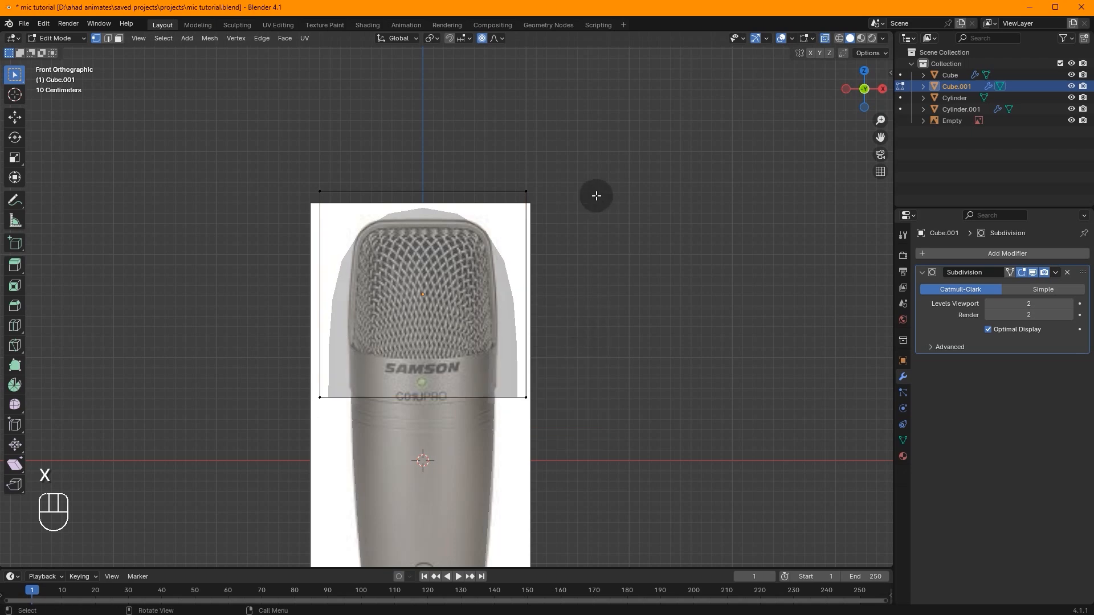
# Add a horizontal loop cut around the middle of the open cube
pyautogui.hotkey('ctrl', 'r')
pyautogui.click(525, 267)
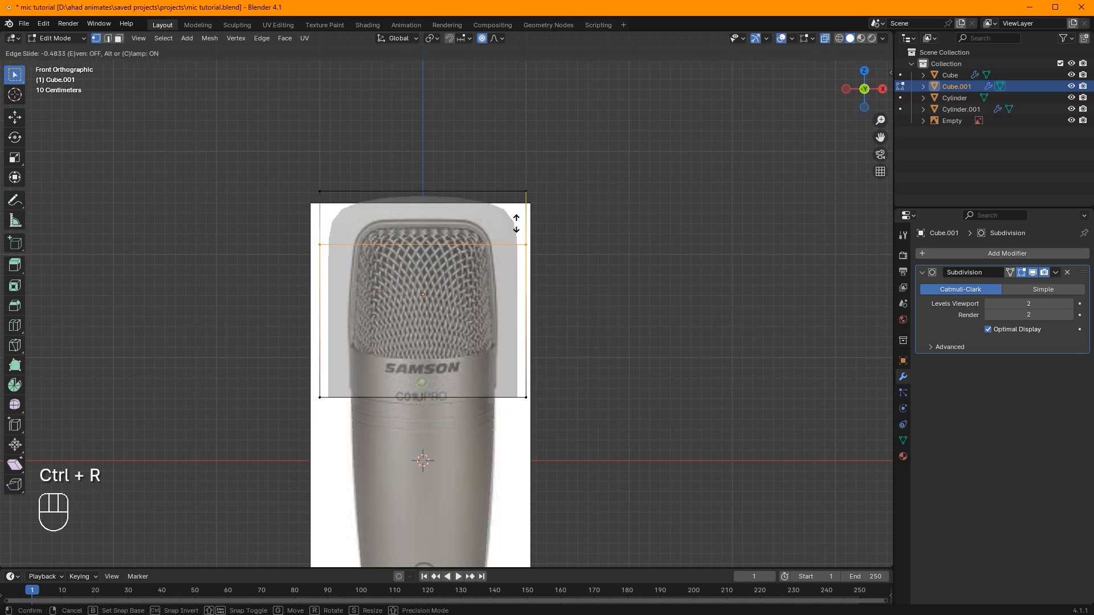
pyautogui.click(542, 275)
# Scale the cube's top vertices to about 0.71 and leave mesh editing with proportional editing turned off
pyautogui.moveTo(590, 145); pyautogui.dragTo(111, 242)
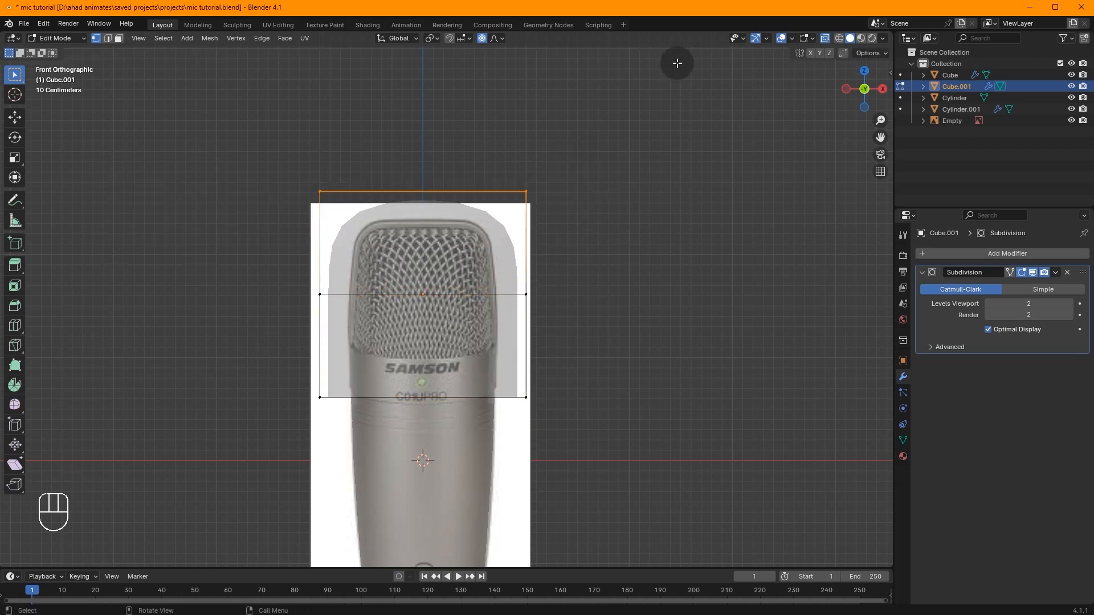
pyautogui.press('s')
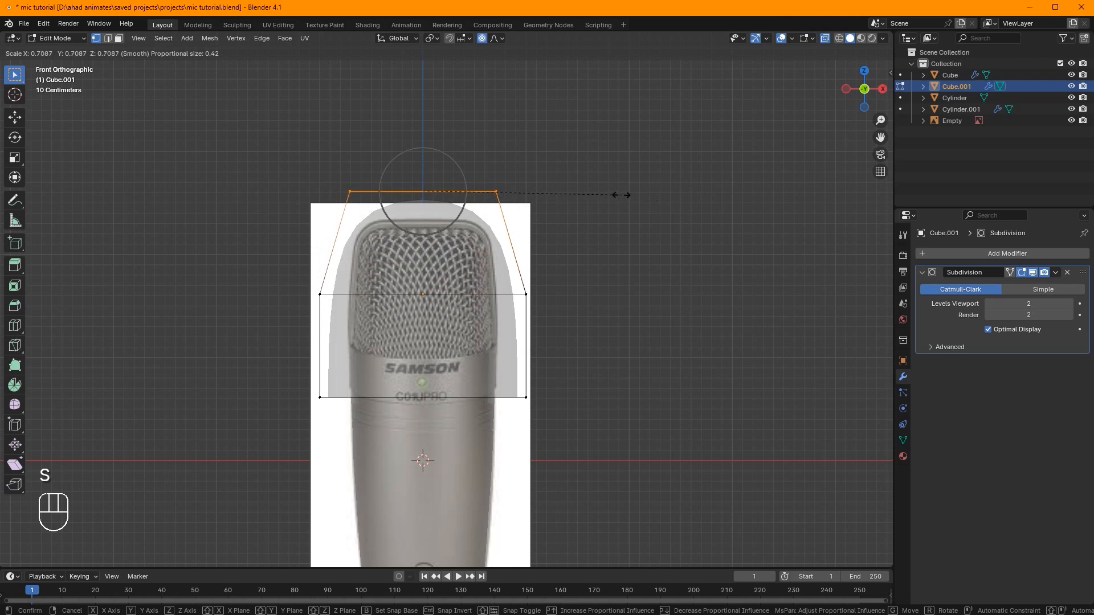
pyautogui.click(621, 195)
pyautogui.press('o')
pyautogui.press('Tab')
# Scale the inner form down to fit within the grille's width and apply its Subdivision modifier
pyautogui.scroll(3, 665, 181)
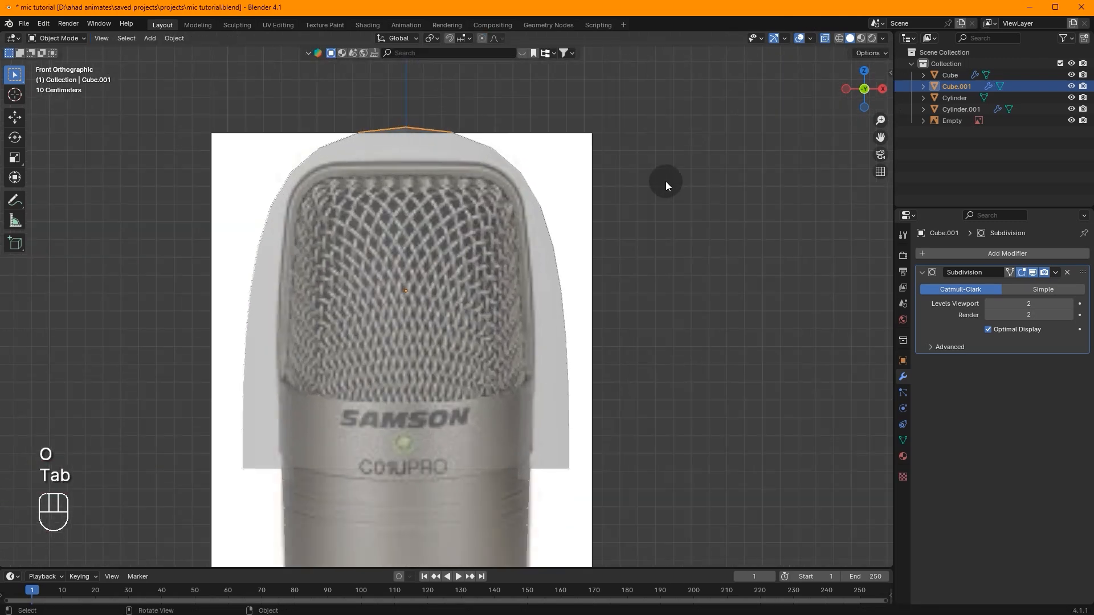
pyautogui.press('s')
pyautogui.click(605, 221)
pyautogui.click(824, 38)
pyautogui.press('s')
pyautogui.click(664, 264)
pyautogui.rightClick(664, 264)
pyautogui.click(667, 262)
pyautogui.hotkey('ctrl', 'a')
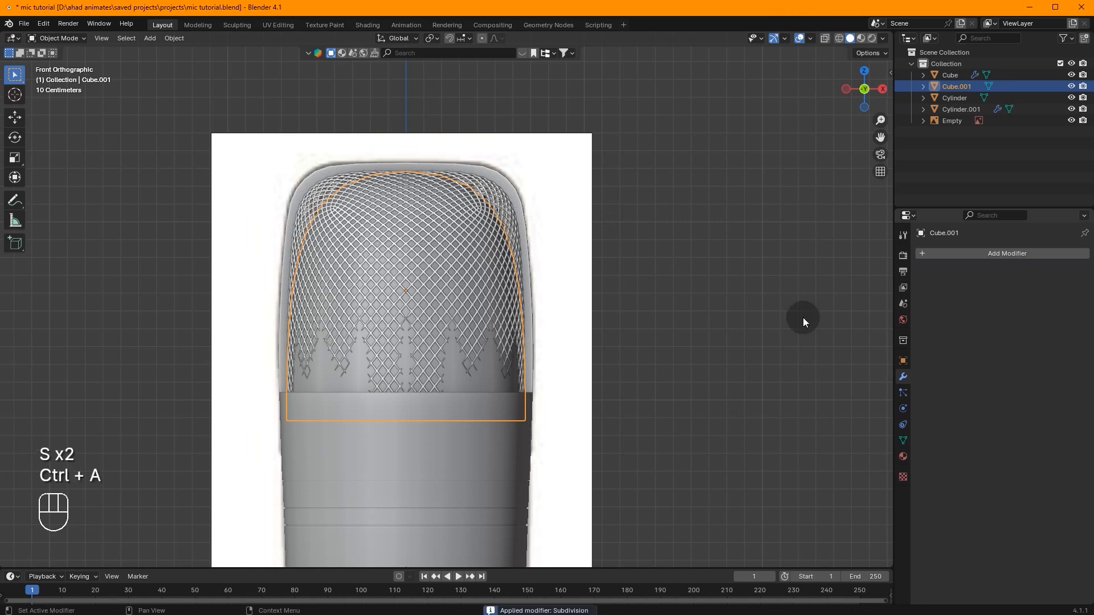
# Move and scale the inner form so it sits just inside the wire grille, ending at the body's upper edge
pyautogui.press('g')
pyautogui.click(651, 285)
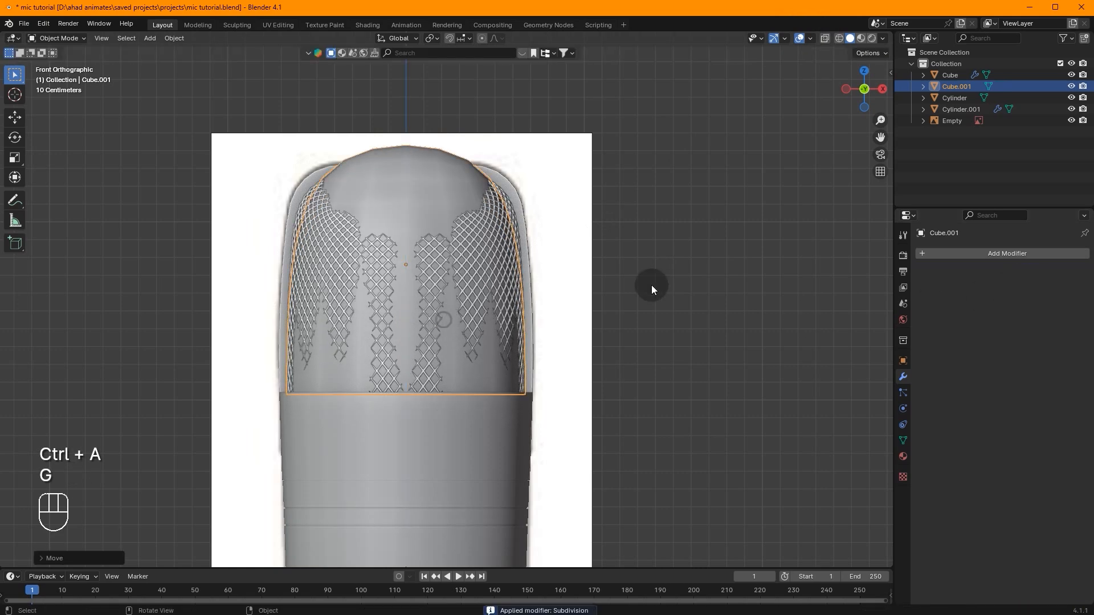
pyautogui.press('s')
pyautogui.click(629, 292)
pyautogui.press('s')
pyautogui.click(635, 293)
pyautogui.press('g')
pyautogui.press('z')
pyautogui.click(646, 301)
# Lower the inner form's top-centre vertices by about 0.08 m along Z with proportional editing
pyautogui.press('Tab')
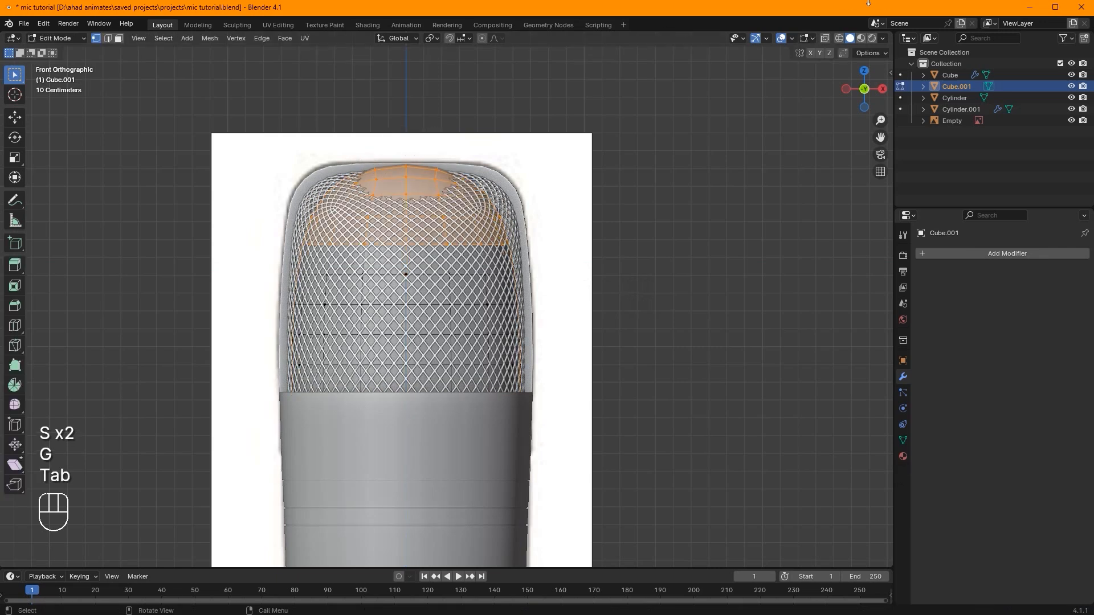
pyautogui.click(824, 39)
pyautogui.moveTo(396, 126); pyautogui.dragTo(421, 186)
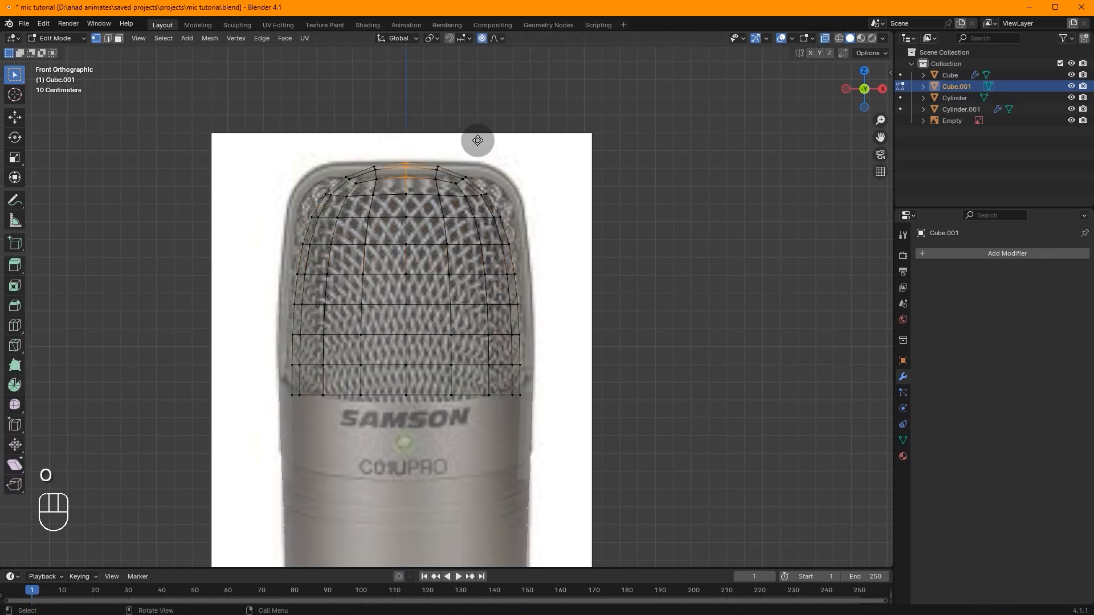
pyautogui.press('g')
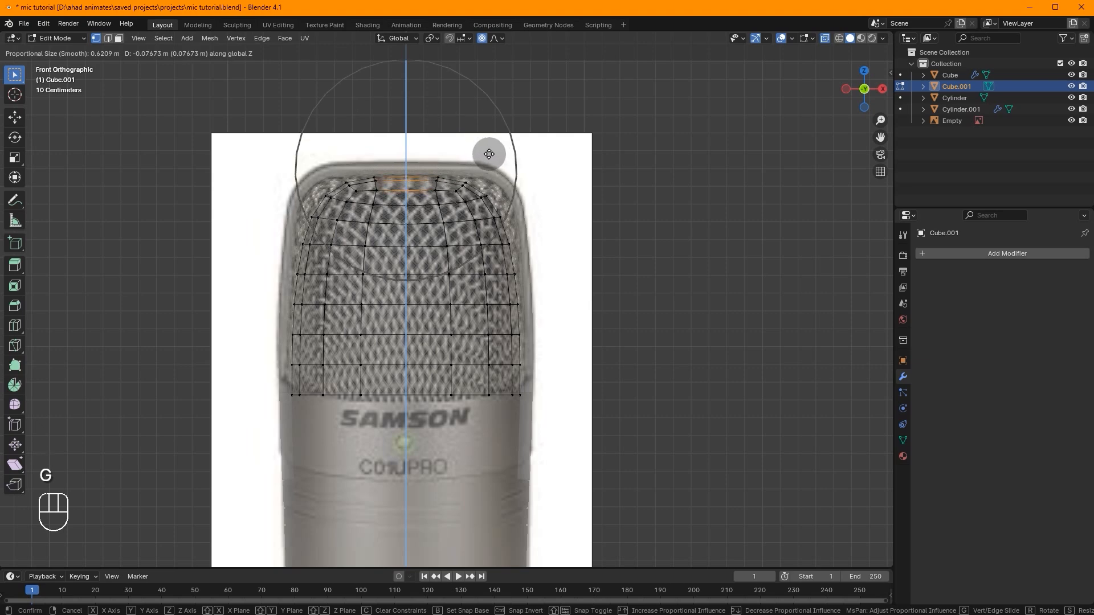
pyautogui.click(488, 154)
# Pull the inner form's two upper corners outward along X by about 0.06 m each with proportional editing
pyautogui.click(491, 188)
pyautogui.press('g')
pyautogui.press('x')
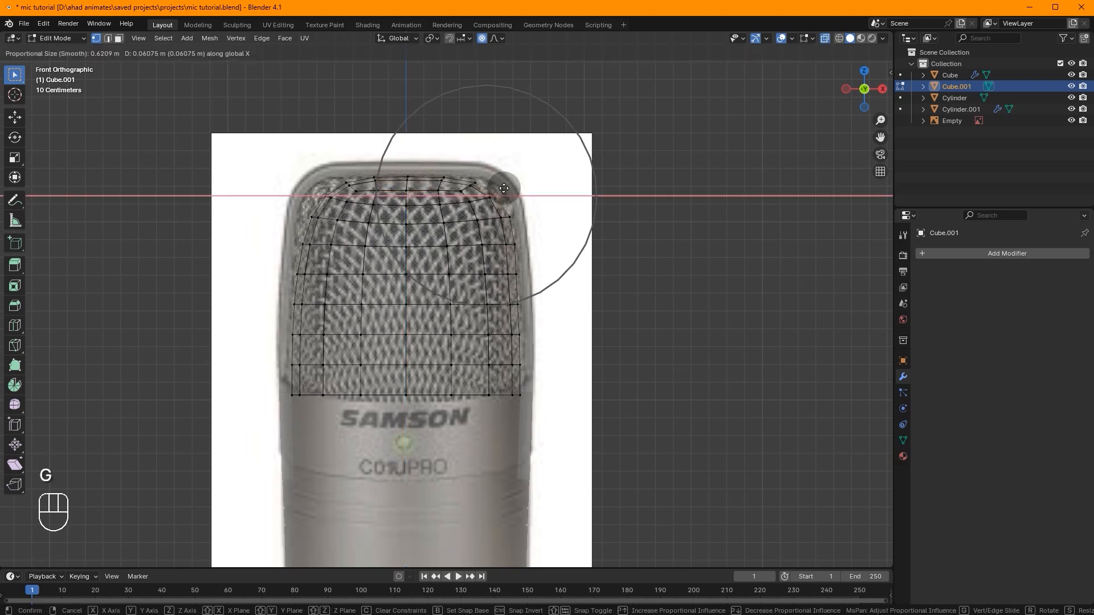
pyautogui.click(504, 188)
pyautogui.press('g')
pyautogui.press('x')
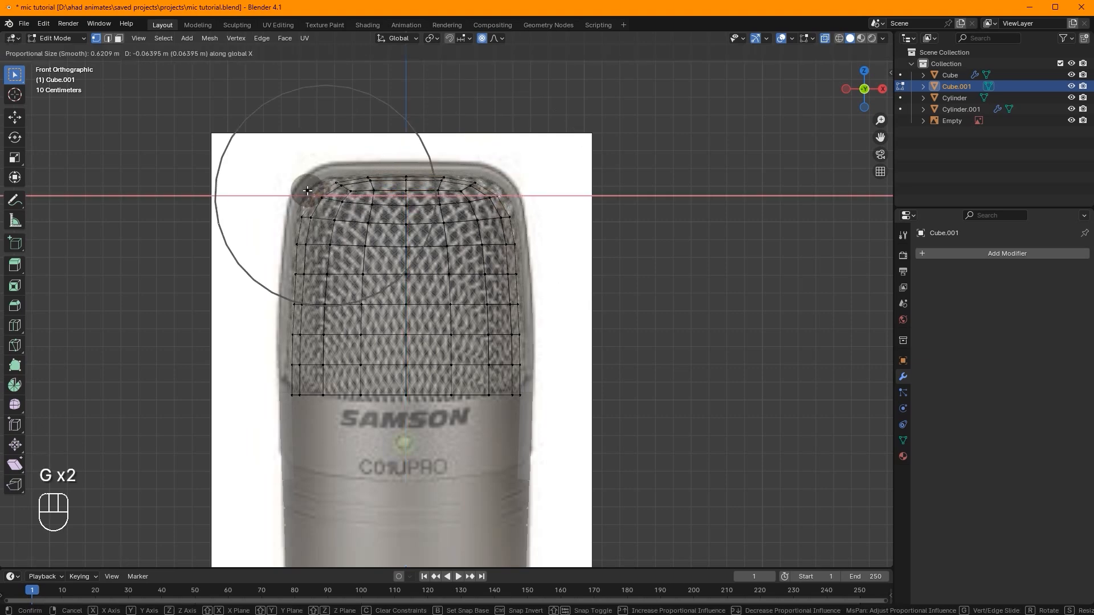
pyautogui.click(307, 190)
pyautogui.press('Tab')
# Add a horizontal loop cut around the microphone body at the height of the reference image's green LED
pyautogui.moveTo(708, 127); pyautogui.dragTo(627, 281, button='middle')
pyautogui.scroll(-3, 494, 188)
pyautogui.click(449, 380)
pyautogui.keyDown('shift'); pyautogui.moveTo(490, 325); pyautogui.dragTo(464, 251, button='middle'); pyautogui.keyUp('shift')
pyautogui.scroll(3, 466, 248)
pyautogui.click(873, 96)
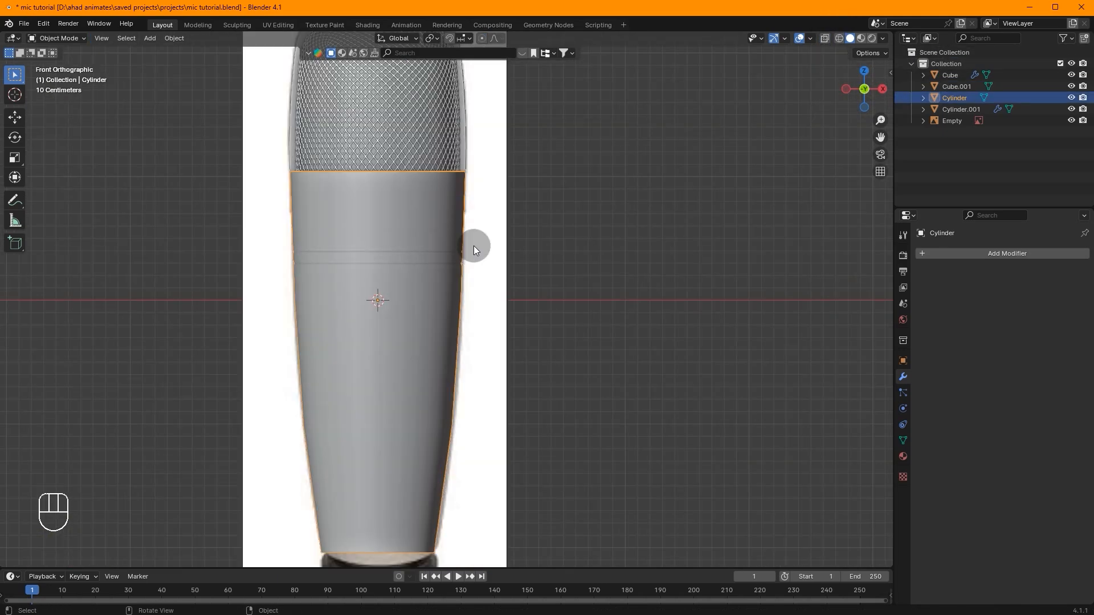
pyautogui.scroll(-4, 694, 227)
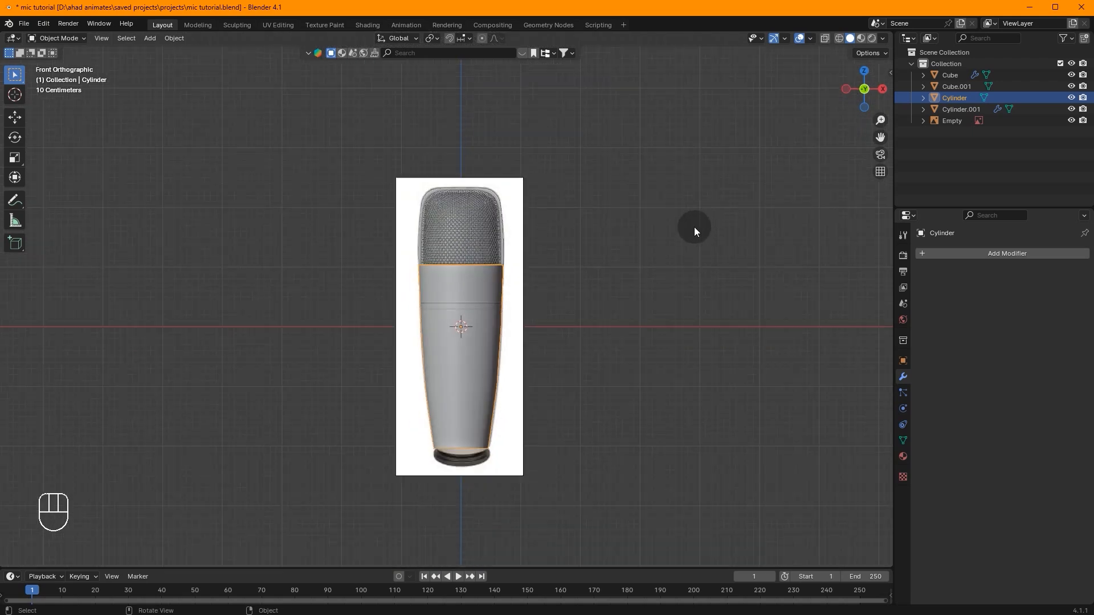
pyautogui.click(825, 39)
pyautogui.scroll(6, 566, 300)
pyautogui.press('Tab')
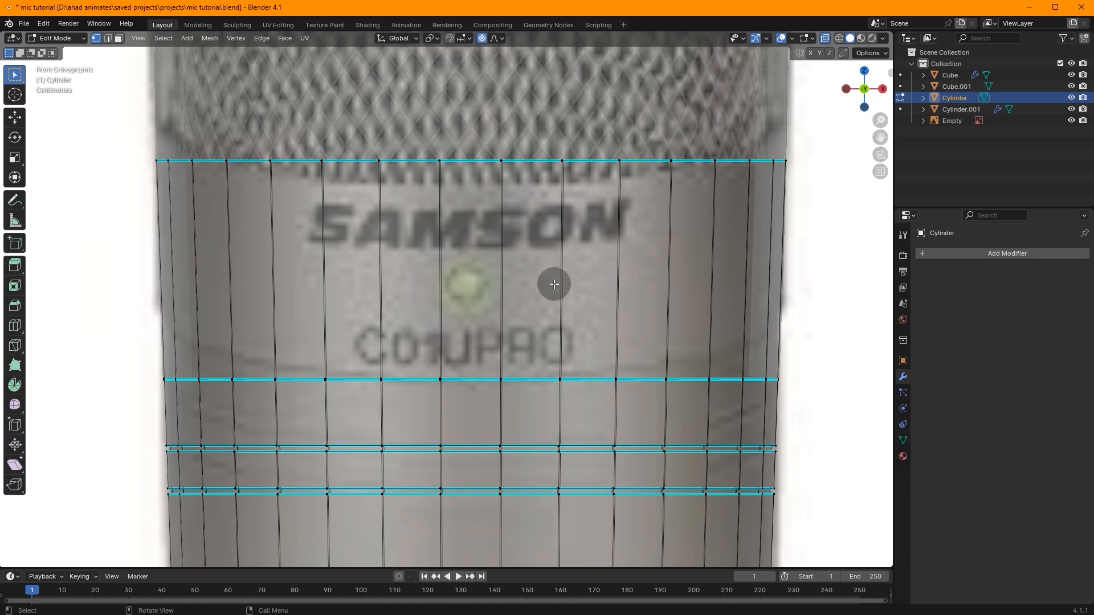
pyautogui.hotkey('ctrl', 'r')
pyautogui.click(482, 281)
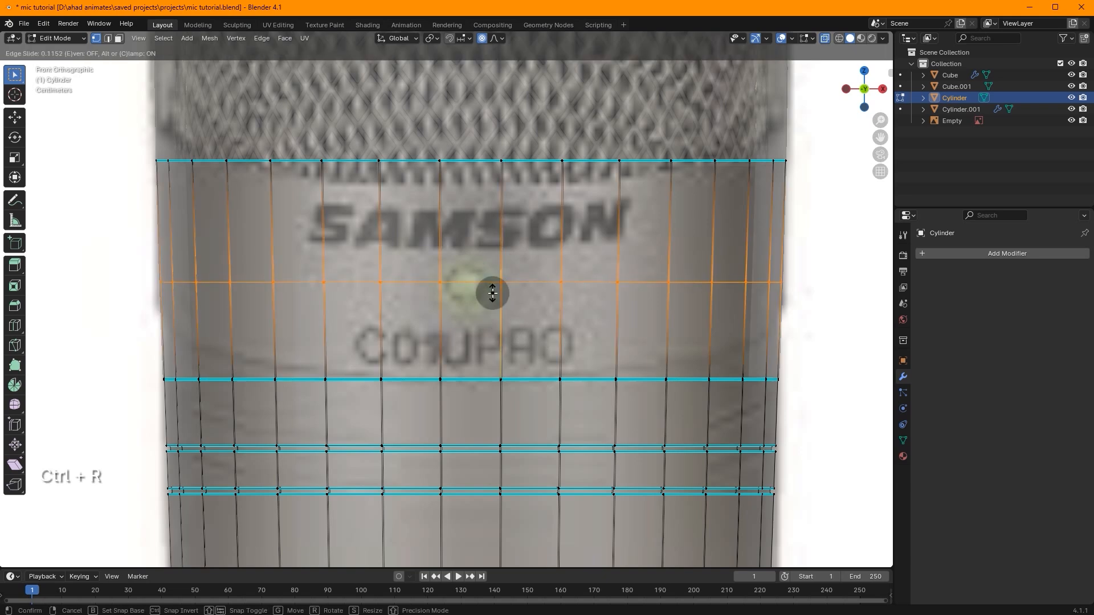
pyautogui.click(493, 294)
# Bevel the new edge loop by about 0.1 m into a band around the LED height
pyautogui.scroll(2, 599, 264)
pyautogui.hotkey('ctrl', 'b')
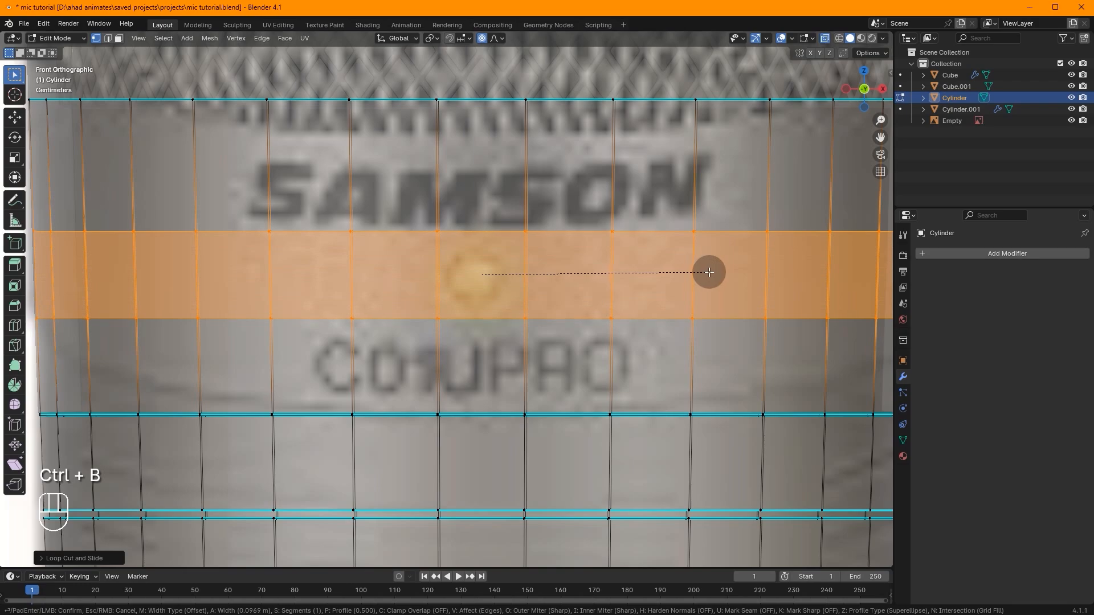
pyautogui.click(695, 268)
# Select the band's front centre face over the LED and subdivide it twice
pyautogui.moveTo(695, 268); pyautogui.dragTo(515, 298, button='middle')
pyautogui.click(515, 298)
pyautogui.click(825, 38)
pyautogui.click(491, 308)
pyautogui.press('KP_1')
pyautogui.scroll(2, 574, 258)
pyautogui.rightClick(575, 259)
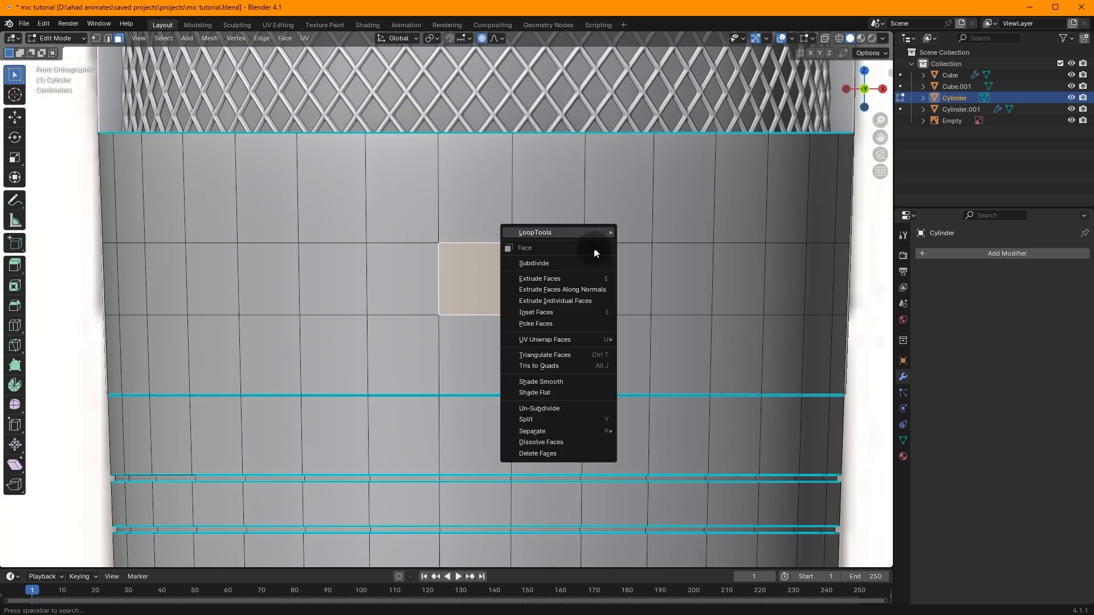
pyautogui.click(553, 264)
pyautogui.rightClick(578, 246)
pyautogui.click(584, 247)
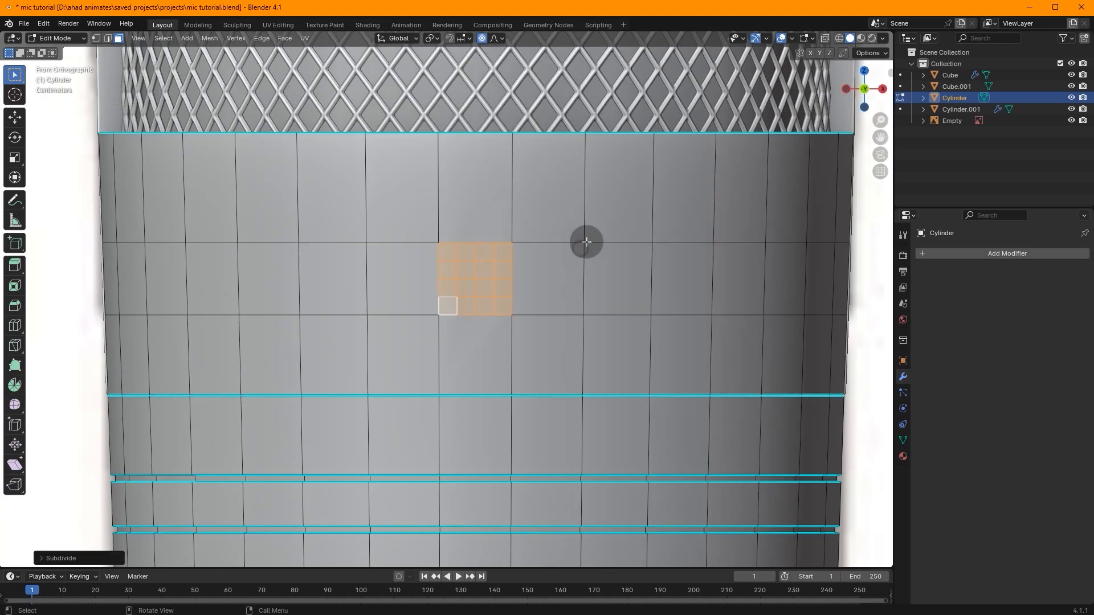
# Shape the subdivided faces at the LED position into a round outline with LoopTools Circle
pyautogui.rightClick(634, 197)
pyautogui.moveTo(617, 163)
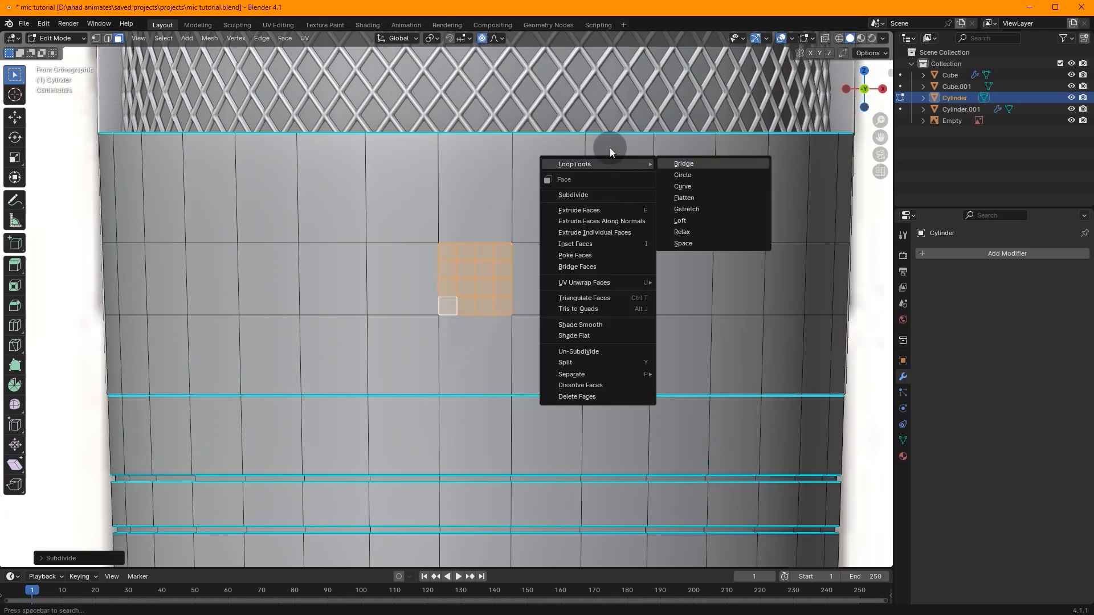
pyautogui.click(703, 172)
pyautogui.scroll(-2, 819, 72)
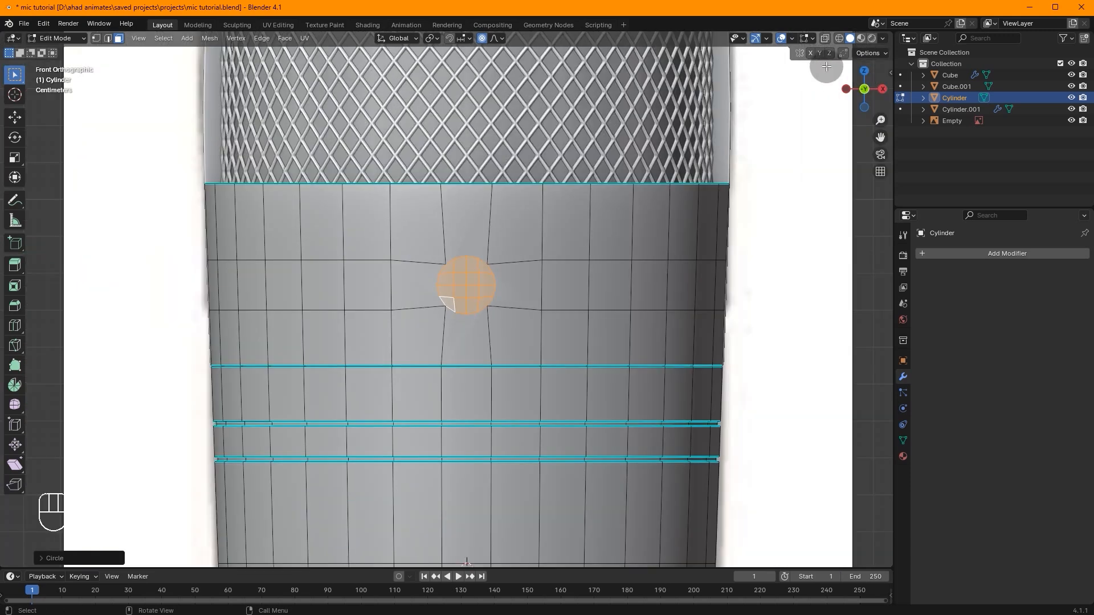
# Turn off proportional editing and scale the circular LED faces down to about 0.85
pyautogui.click(824, 42)
pyautogui.scroll(3, 680, 173)
pyautogui.press('s')
pyautogui.rightClick(671, 177)
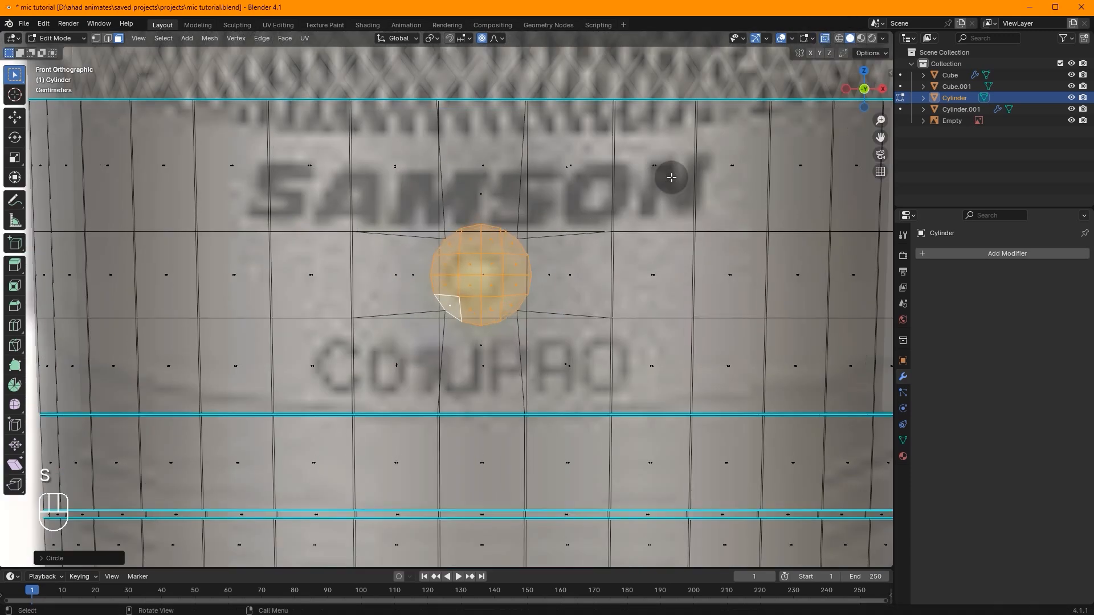
pyautogui.press('o')
pyautogui.press('s')
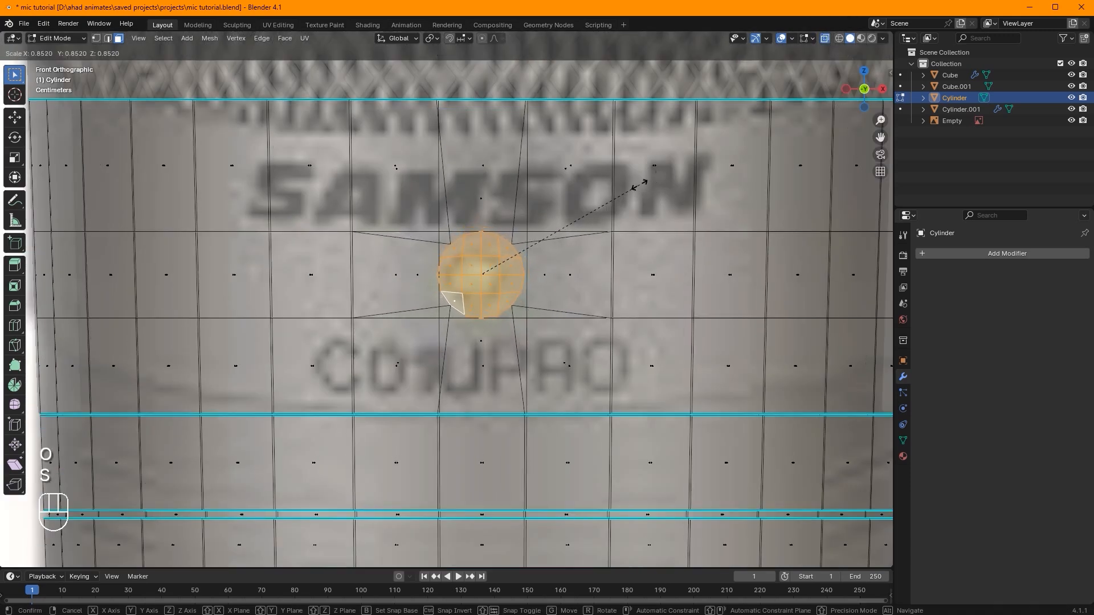
pyautogui.click(638, 179)
pyautogui.scroll(-2, 664, 159)
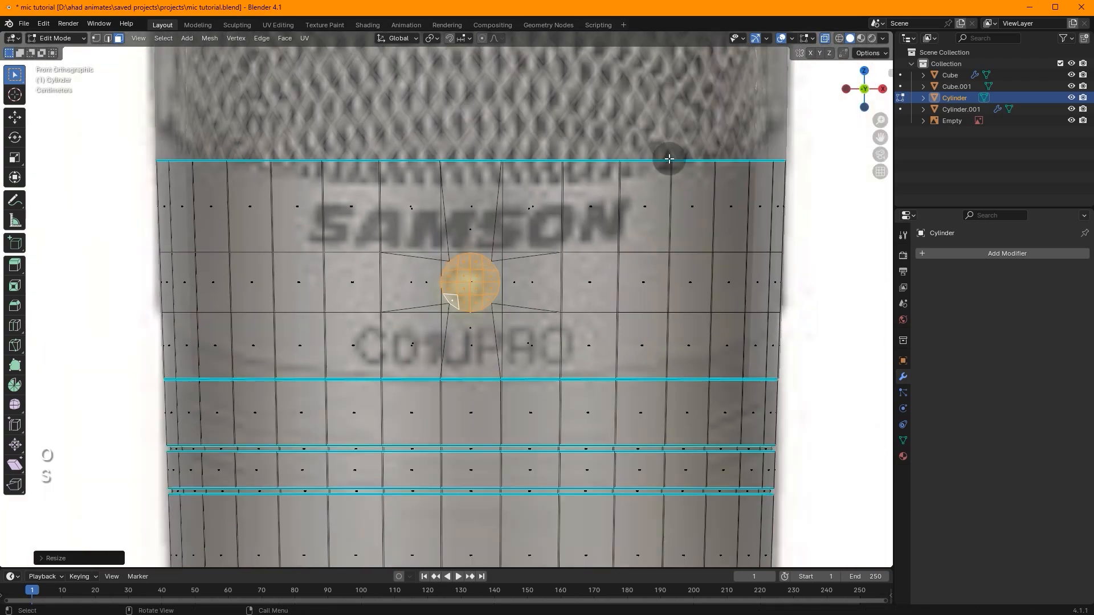
# Extrude the circular LED faces about 0.03 m into the body to form a recess
pyautogui.click(824, 38)
pyautogui.moveTo(623, 264); pyautogui.dragTo(490, 283, button='middle')
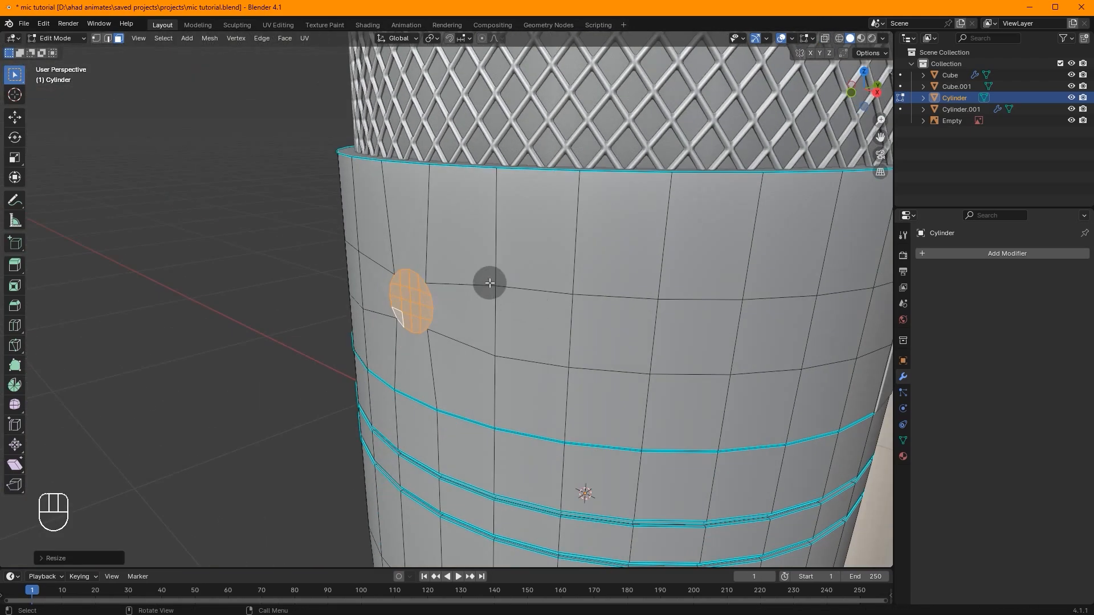
pyautogui.scroll(3, 490, 279)
pyautogui.press('e')
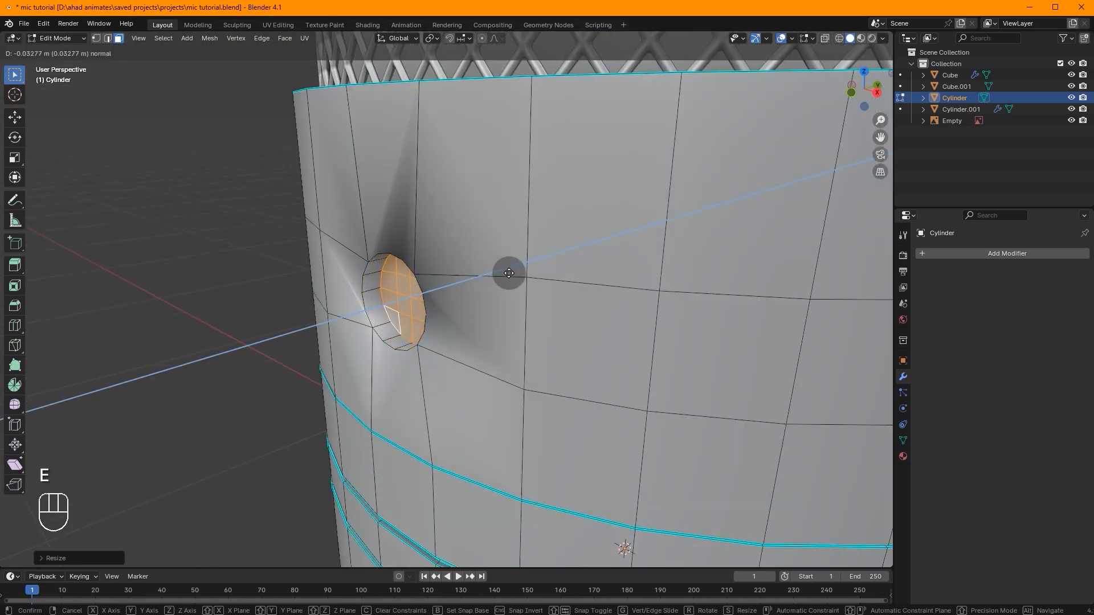
pyautogui.click(508, 268)
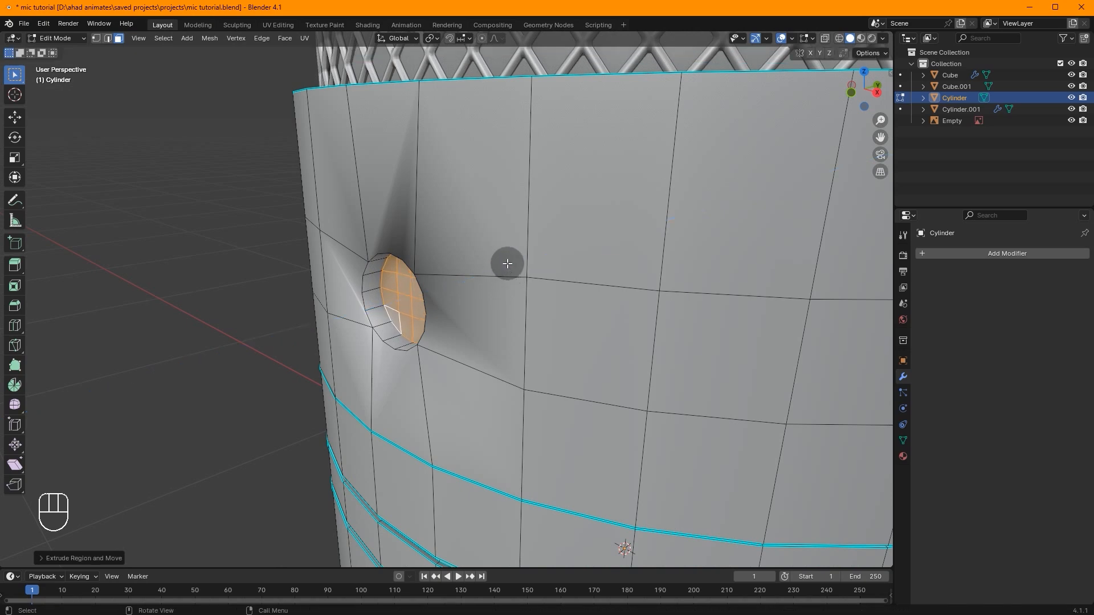
# Leave mesh editing of the body and add a UV sphere to the scene
pyautogui.moveTo(506, 261); pyautogui.dragTo(550, 252, button='middle')
pyautogui.press('Tab')
pyautogui.press('Tab')
pyautogui.press('Tab')
pyautogui.hotkey('shift', 'a')
pyautogui.hotkey('shift', 'a')
pyautogui.moveTo(436, 243)
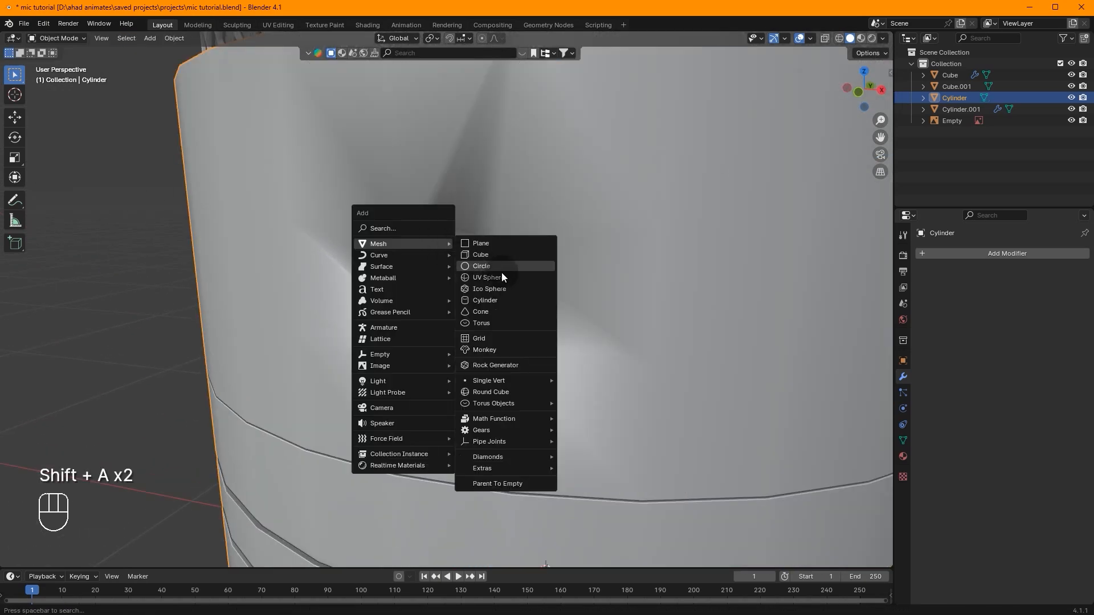
pyautogui.click(499, 278)
# Move the UV sphere up along Z to the height of the LED recess in front view
pyautogui.click(860, 88)
pyautogui.scroll(-4, 665, 325)
pyautogui.press('g')
pyautogui.middleClick(658, 319)
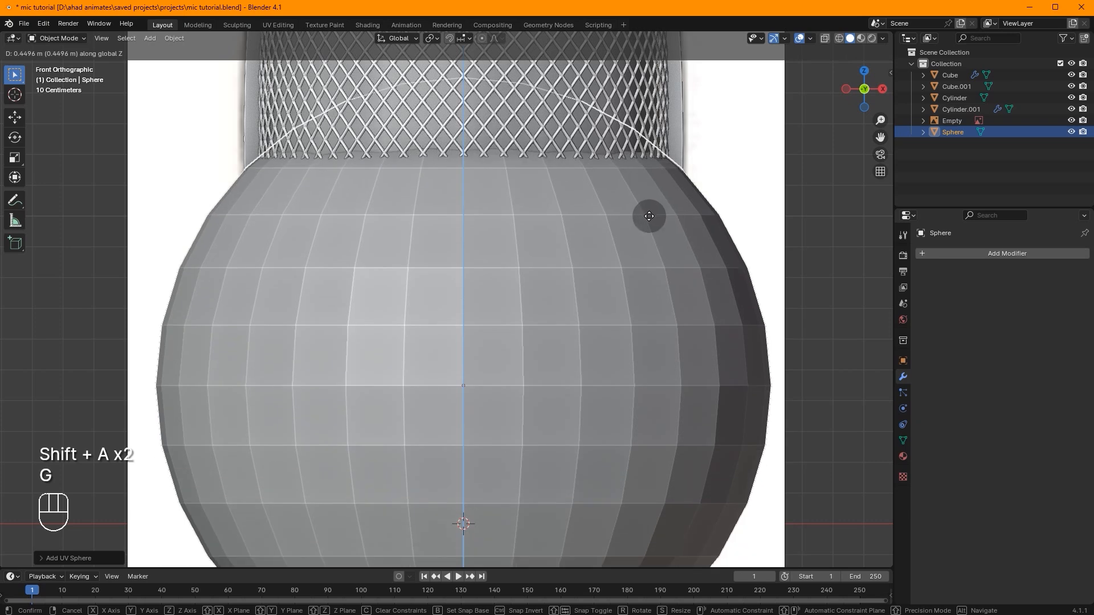
pyautogui.keyDown('ctrl'); pyautogui.click(659, 135); pyautogui.keyUp('ctrl')
pyautogui.press('s')
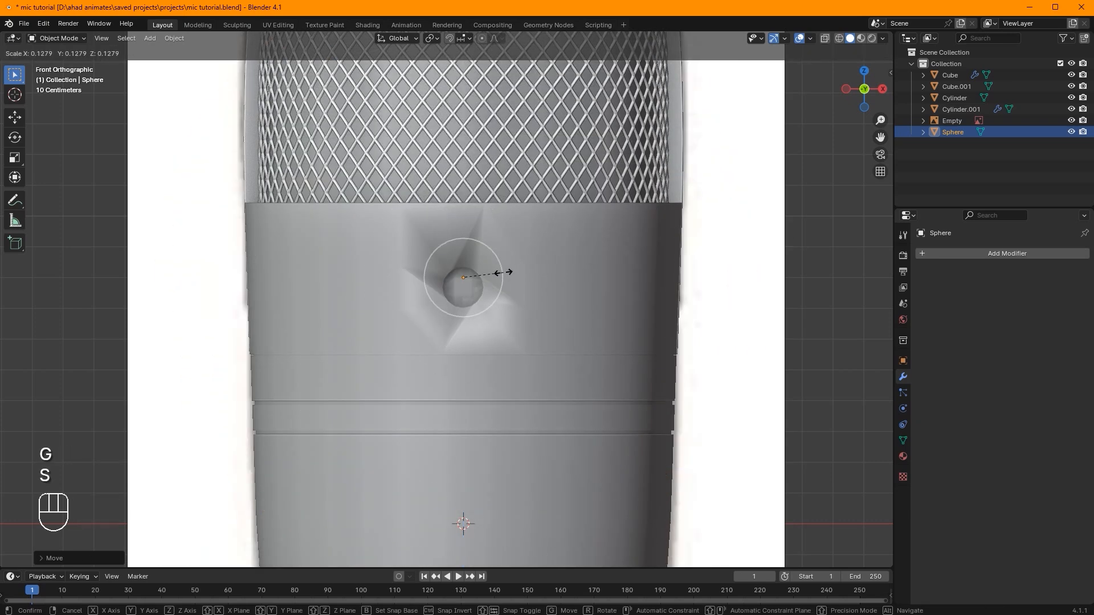
pyautogui.rightClick(503, 273)
pyautogui.press('g')
pyautogui.middleClick(704, 185)
pyautogui.rightClick(697, 192)
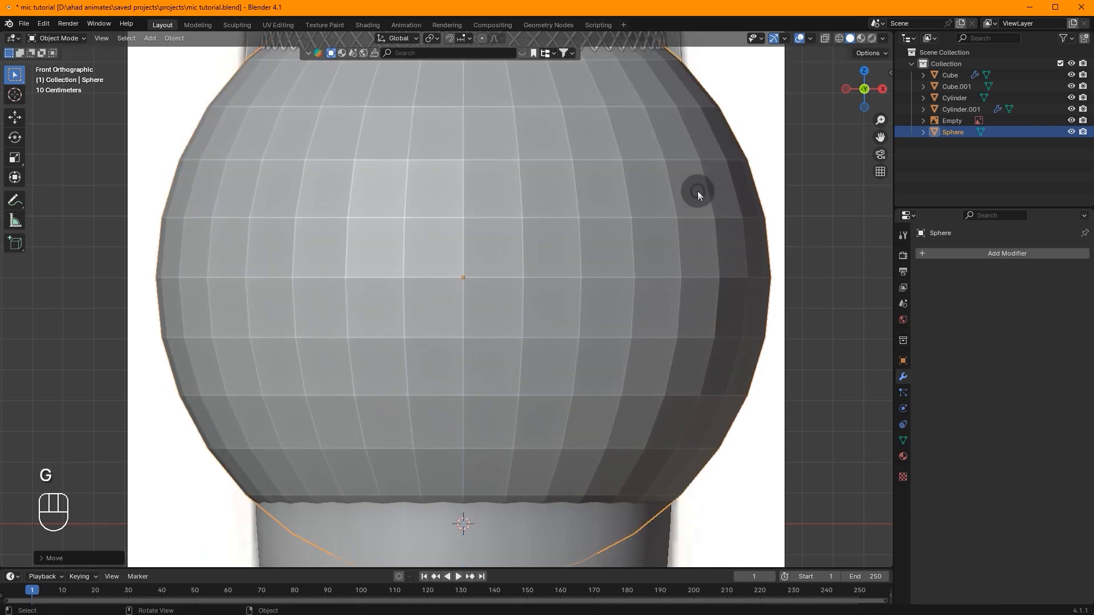
# Hide the sphere and snap the 3D cursor to the selected LED recess faces of the microphone body
pyautogui.press('h')
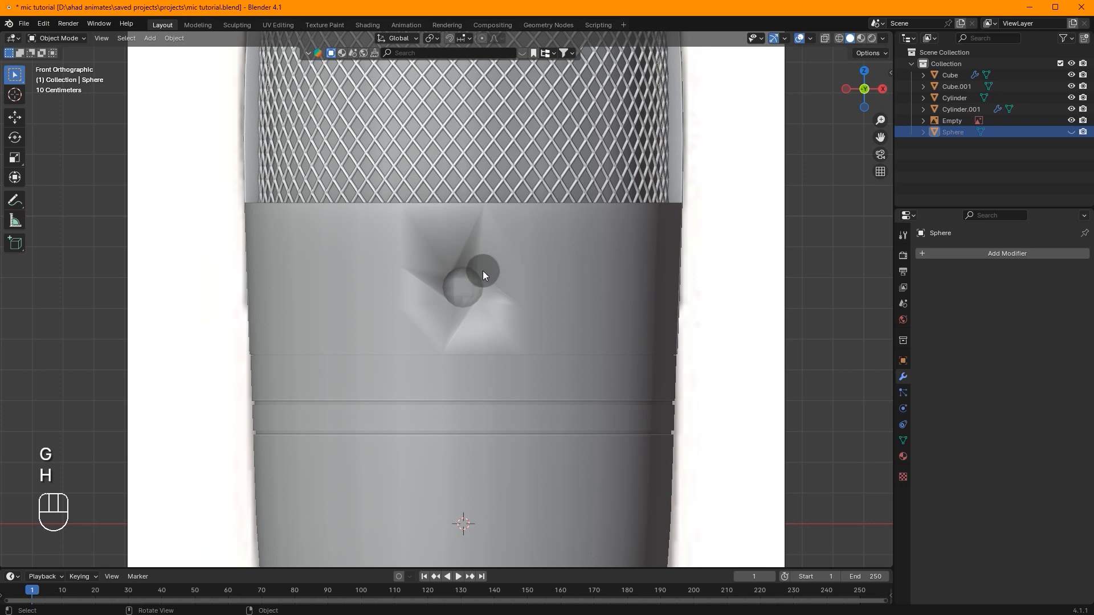
pyautogui.click(479, 271)
pyautogui.press('Tab')
pyautogui.scroll(5, 483, 267)
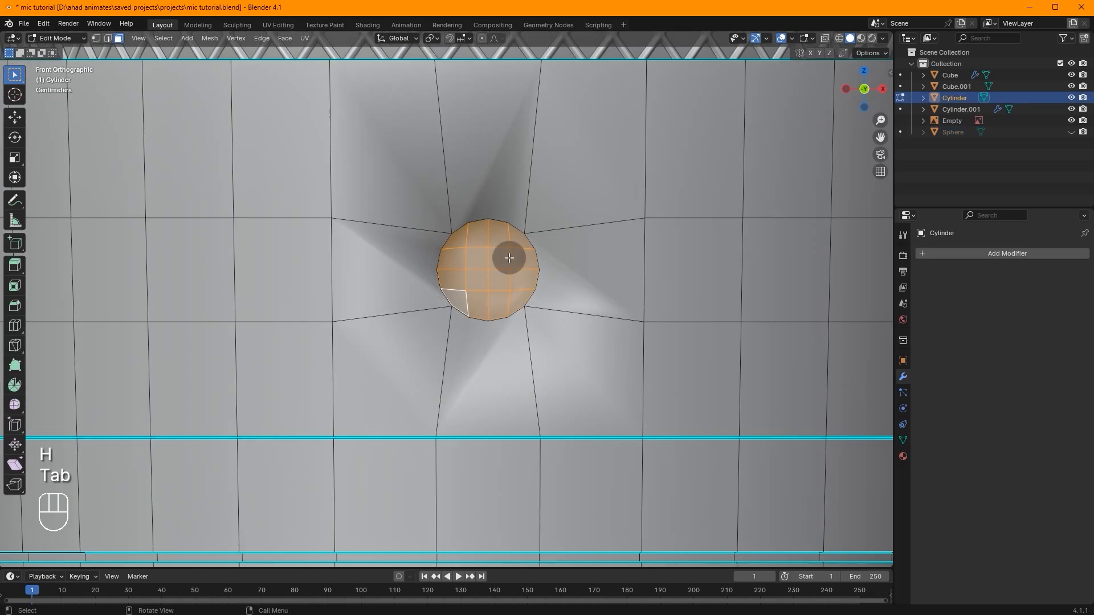
pyautogui.moveTo(510, 254); pyautogui.dragTo(378, 251, button='middle')
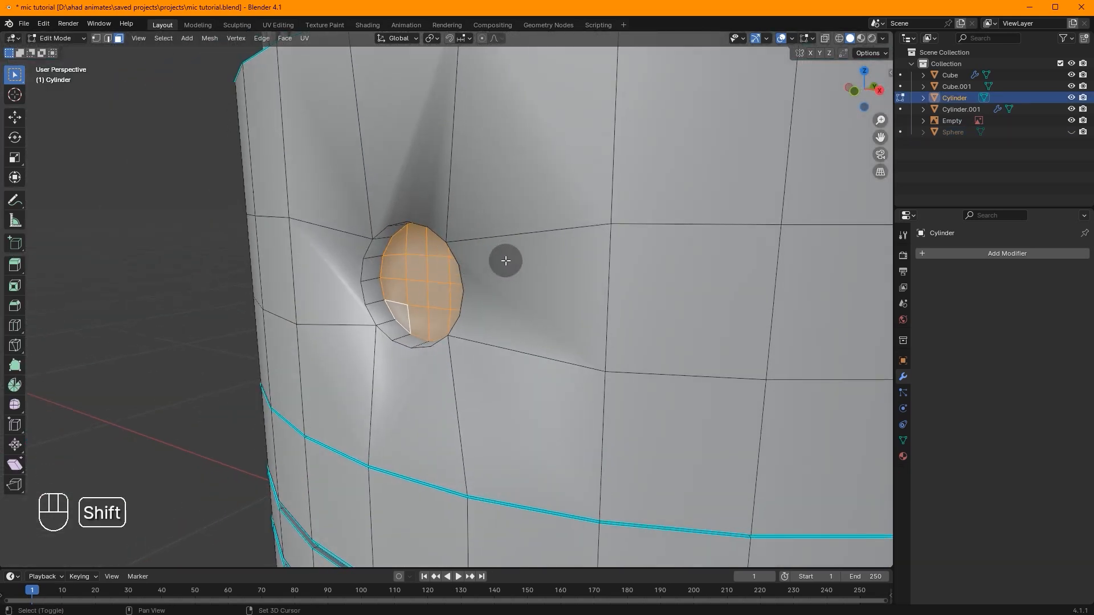
pyautogui.hotkey('shift', 's')
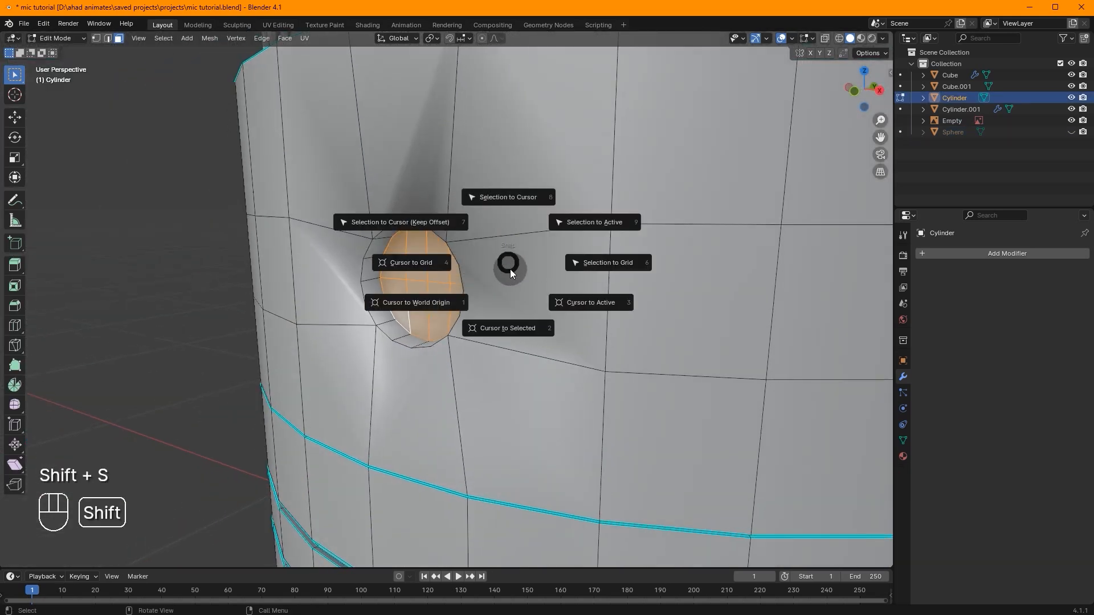
pyautogui.click(509, 327)
pyautogui.press('Tab')
pyautogui.scroll(-4, 509, 325)
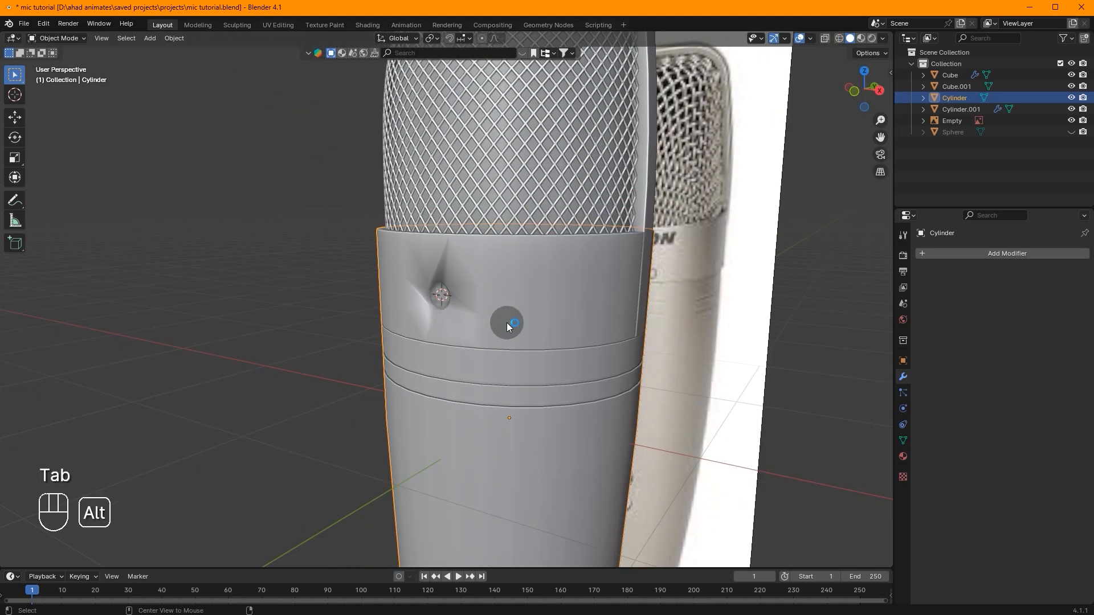
# Unhide the sphere and snap it to the 3D cursor in the LED recess
pyautogui.hotkey('alt', 'h')
pyautogui.click(517, 271)
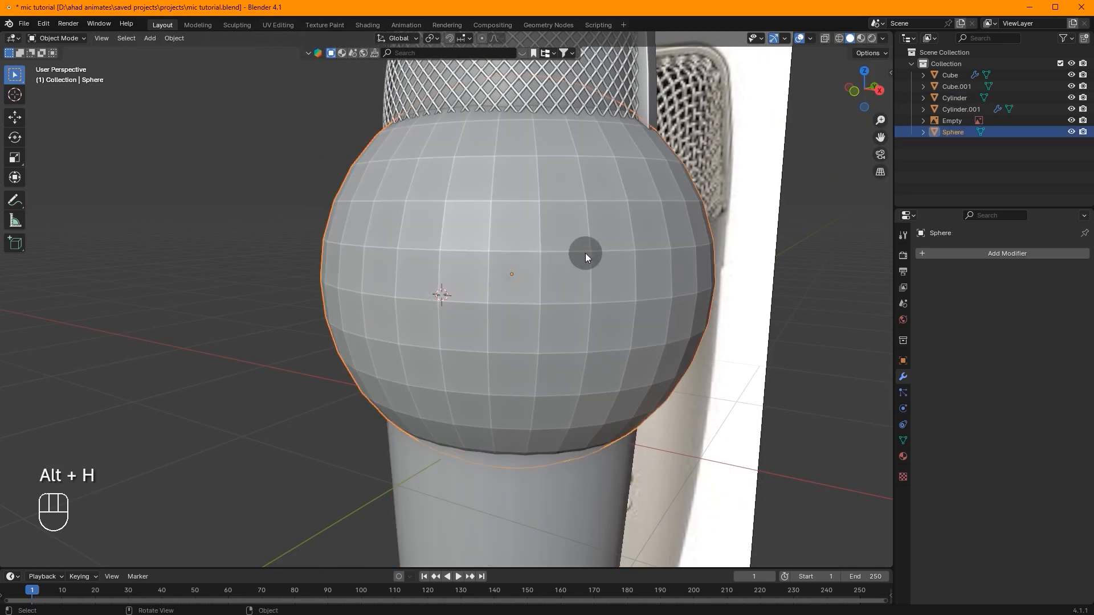
pyautogui.hotkey('shift', 's')
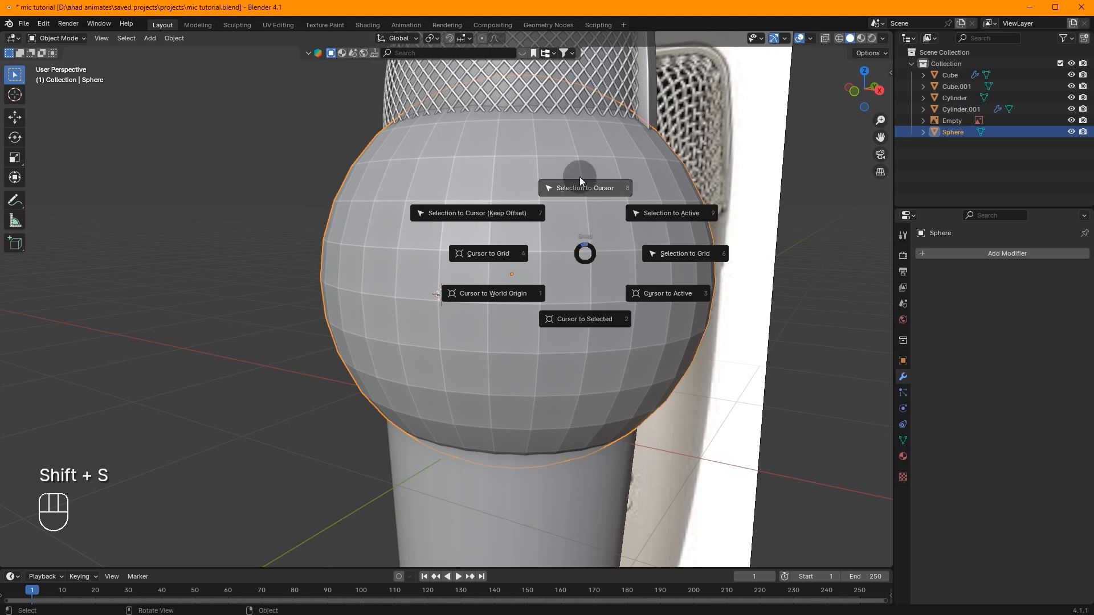
pyautogui.click(590, 192)
# Scale the sphere down in front view to fit the LED recess and shade it smooth
pyautogui.click(854, 91)
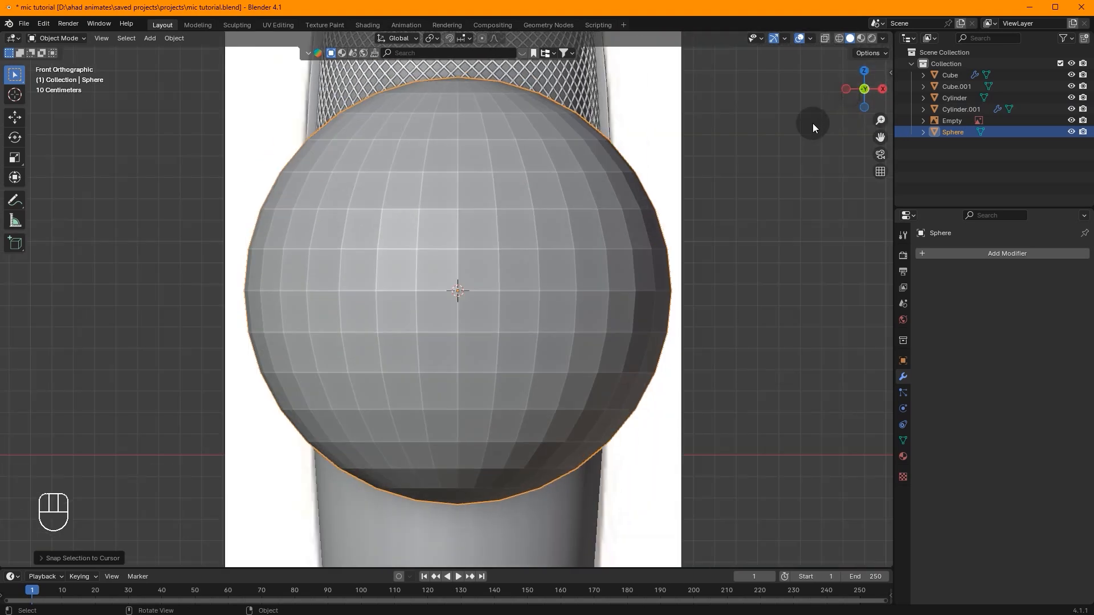
pyautogui.press('s')
pyautogui.click(469, 262)
pyautogui.scroll(1, 573, 195)
pyautogui.scroll(7, 573, 195)
pyautogui.press('s')
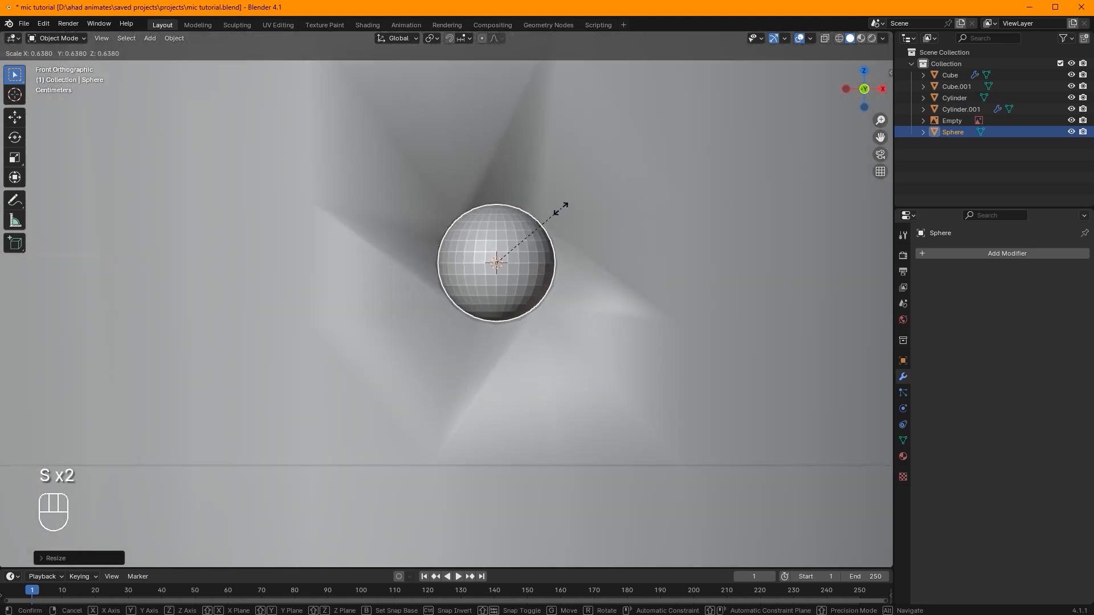
pyautogui.click(561, 206)
pyautogui.rightClick(577, 197)
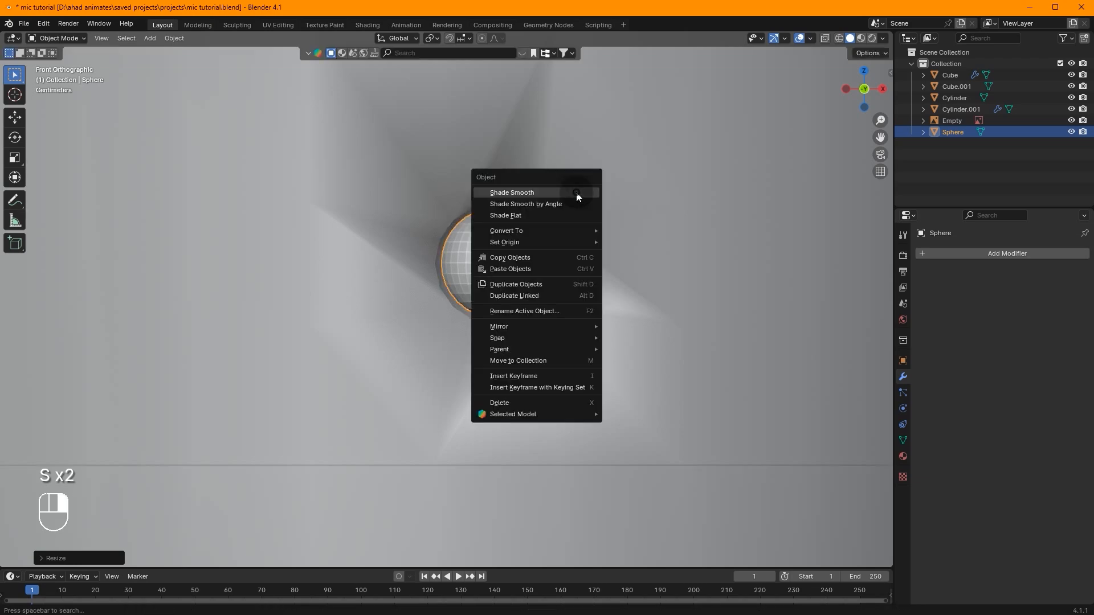
pyautogui.click(576, 194)
# Reset the 3D cursor to the world origin and frame the LED sphere
pyautogui.scroll(-5, 592, 228)
pyautogui.hotkey('shift', 'c')
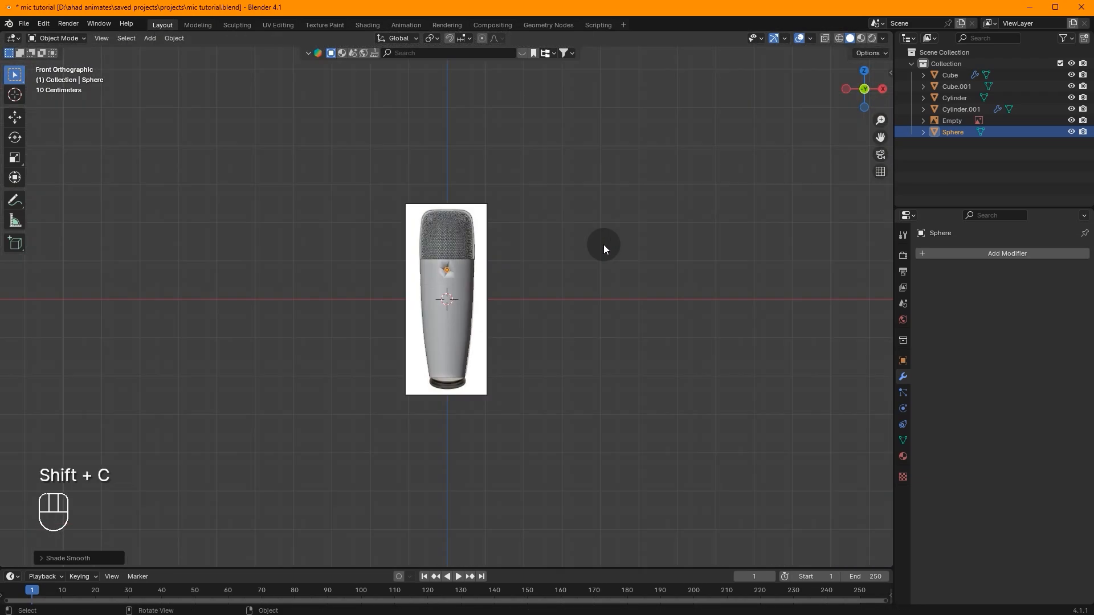
pyautogui.press('KP_Enter')
pyautogui.press('KP_Decimal')
pyautogui.moveTo(548, 209); pyautogui.dragTo(462, 245, button='middle')
pyautogui.press('g')
pyautogui.press('y')
pyautogui.rightClick(487, 237)
pyautogui.press('s')
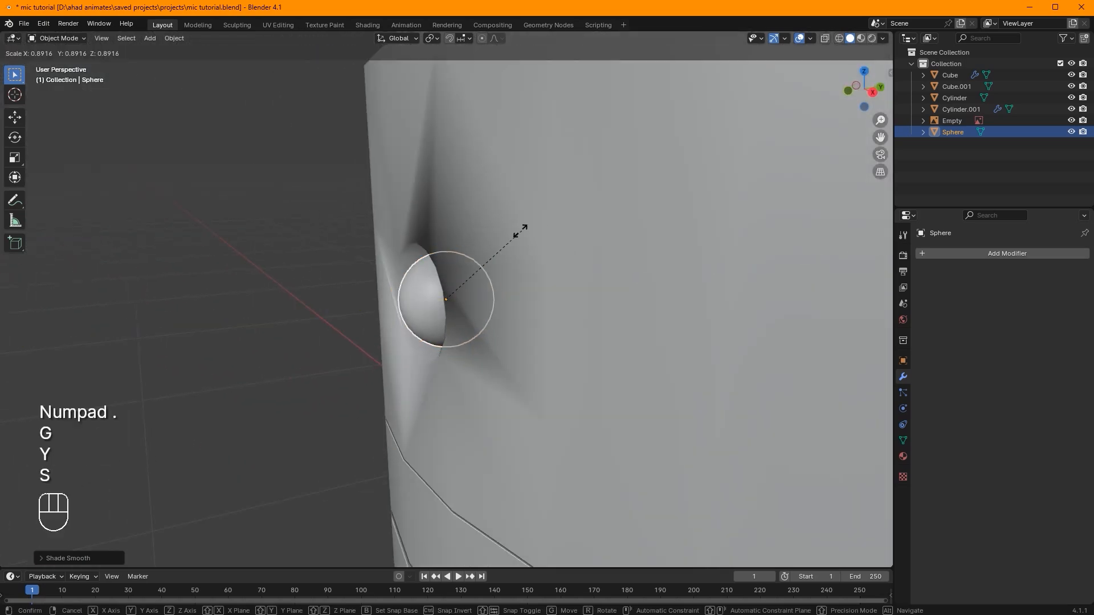
pyautogui.rightClick(516, 232)
# Flatten the LED sphere along Y and move it about 0.01 m outward along Y so it protrudes from the recess
pyautogui.press('s')
pyautogui.press('y')
pyautogui.click(486, 244)
pyautogui.press('g')
pyautogui.press('y')
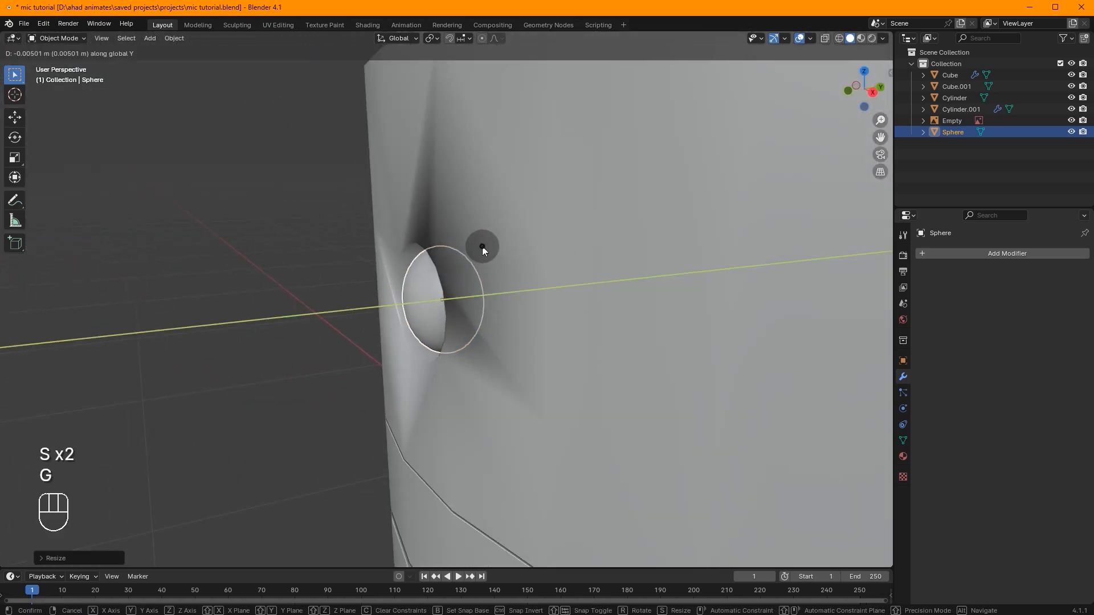
pyautogui.click(481, 246)
pyautogui.click(873, 97)
pyautogui.press('g')
pyautogui.press('y')
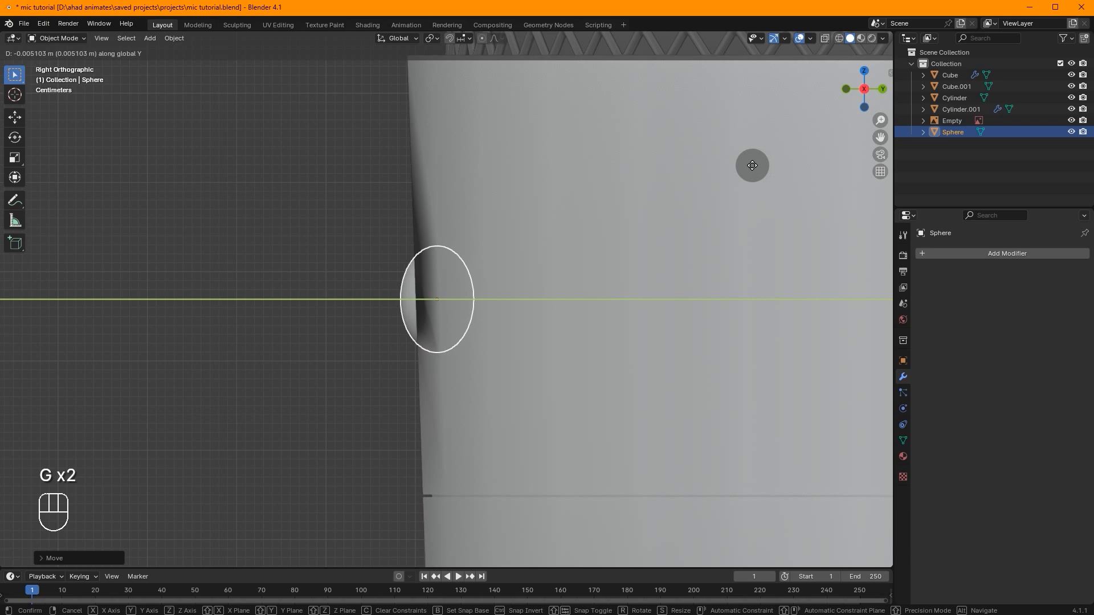
pyautogui.click(751, 165)
# Bevel the outer rim edge loop of the LED recess by about 0.007 m with two segments and a sharper profile shape
pyautogui.moveTo(620, 258); pyautogui.dragTo(556, 256, button='middle')
pyautogui.click(556, 257)
pyautogui.press('Tab')
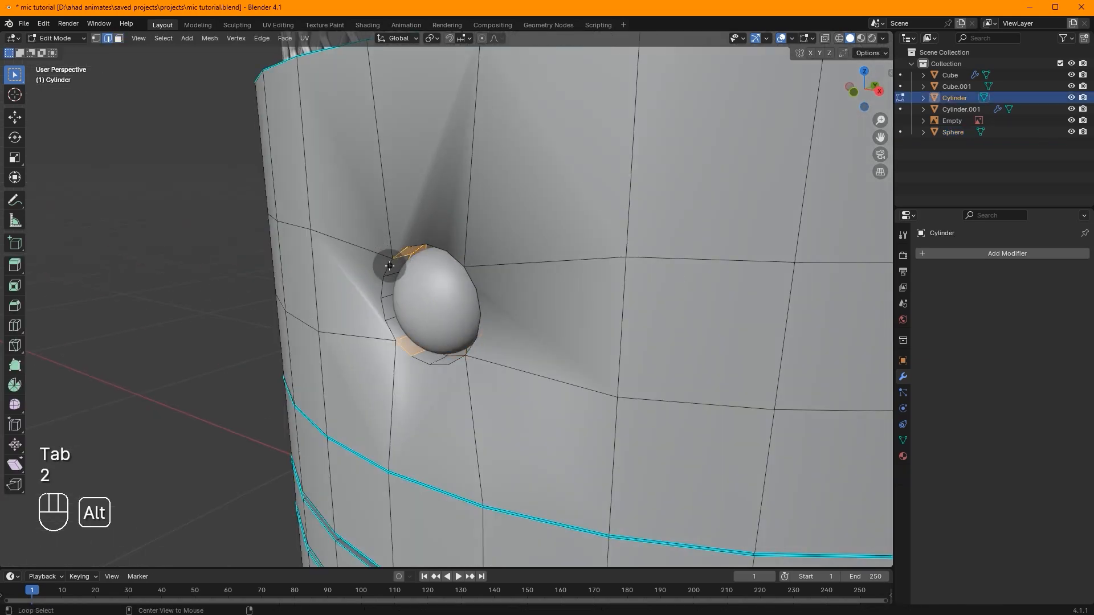
pyautogui.keyDown('alt'); pyautogui.keyDown('shift'); pyautogui.click(390, 325); pyautogui.keyUp('shift'); pyautogui.keyUp('alt')
pyautogui.keyDown('alt'); pyautogui.keyDown('shift'); pyautogui.click(483, 320); pyautogui.keyUp('shift'); pyautogui.keyUp('alt')
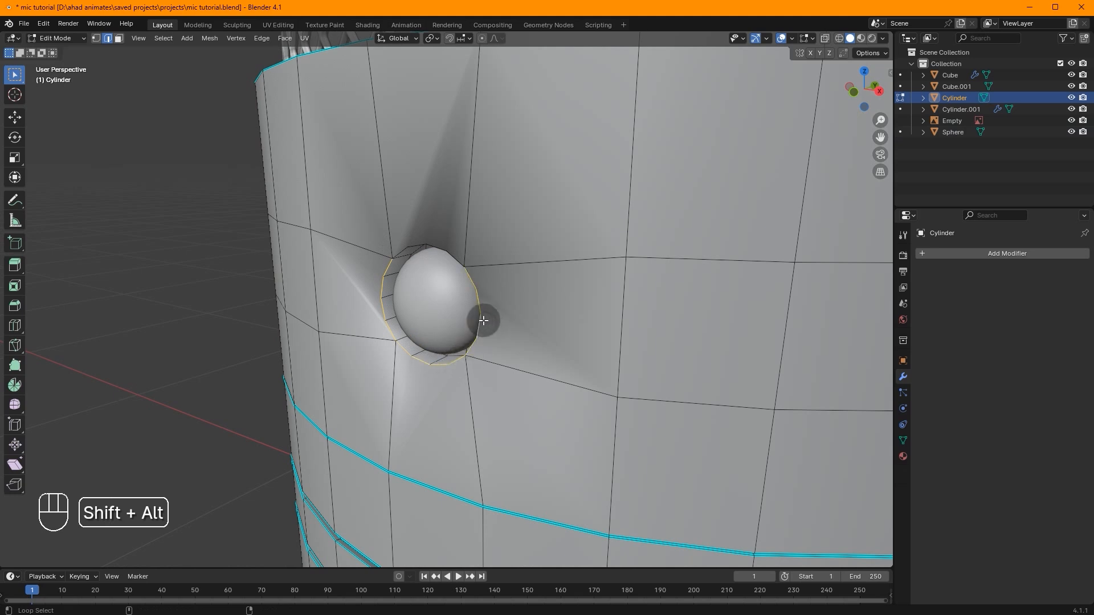
pyautogui.scroll(2, 493, 251)
pyautogui.hotkey('ctrl', 'b')
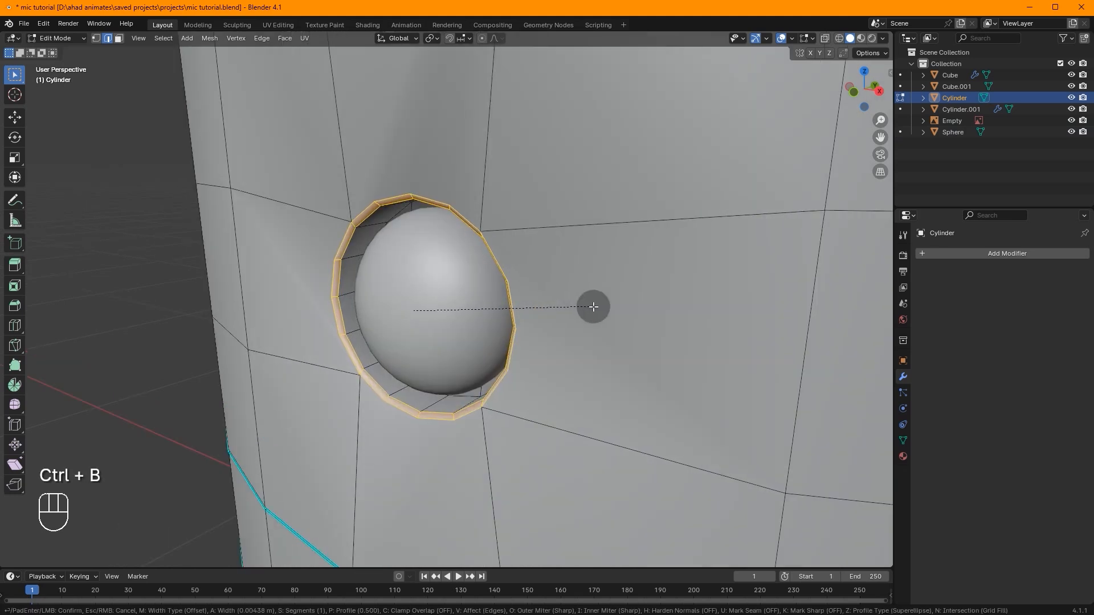
pyautogui.scroll(1, 594, 308)
pyautogui.click(595, 308)
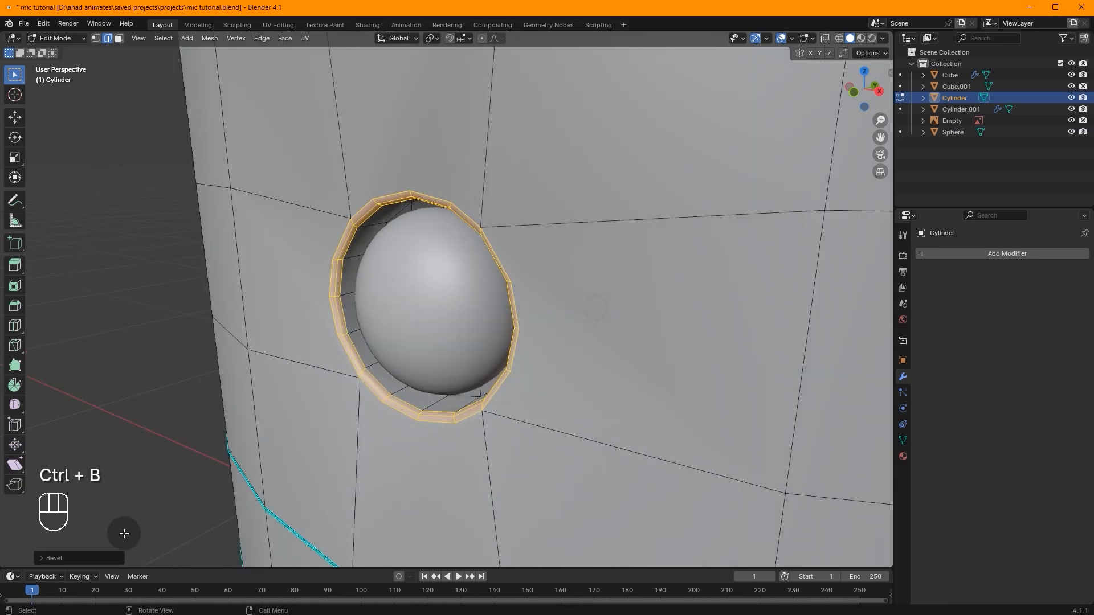
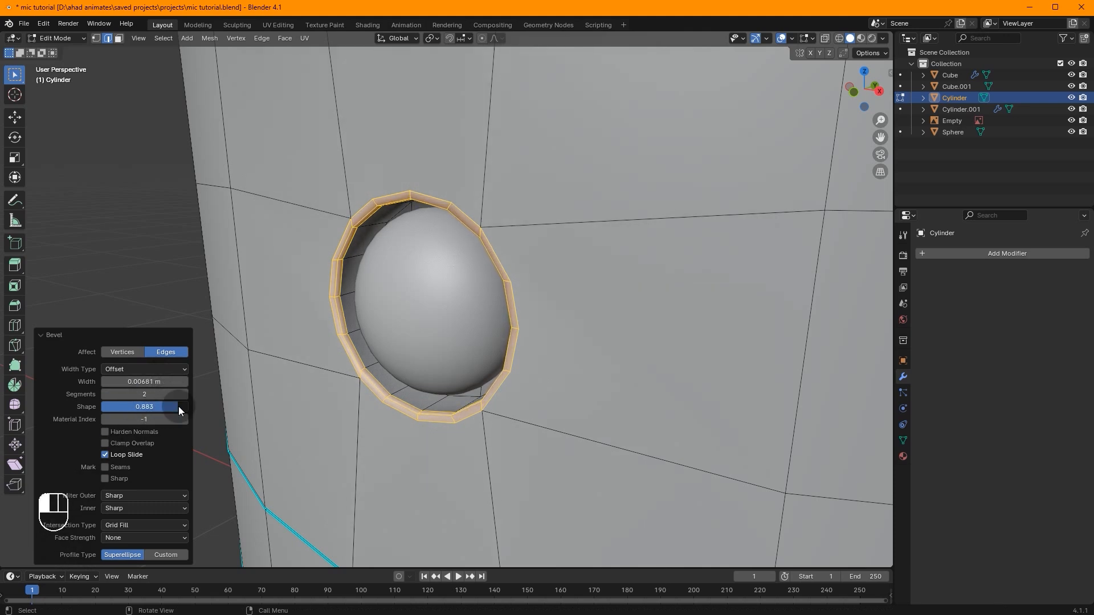
pyautogui.click(69, 336)
# Leave mesh editing and shade the microphone body smooth
pyautogui.moveTo(410, 319); pyautogui.dragTo(508, 308, button='middle')
pyautogui.press('Tab')
pyautogui.rightClick(637, 258)
pyautogui.click(573, 258)
pyautogui.moveTo(627, 257); pyautogui.dragTo(487, 204, button='middle')
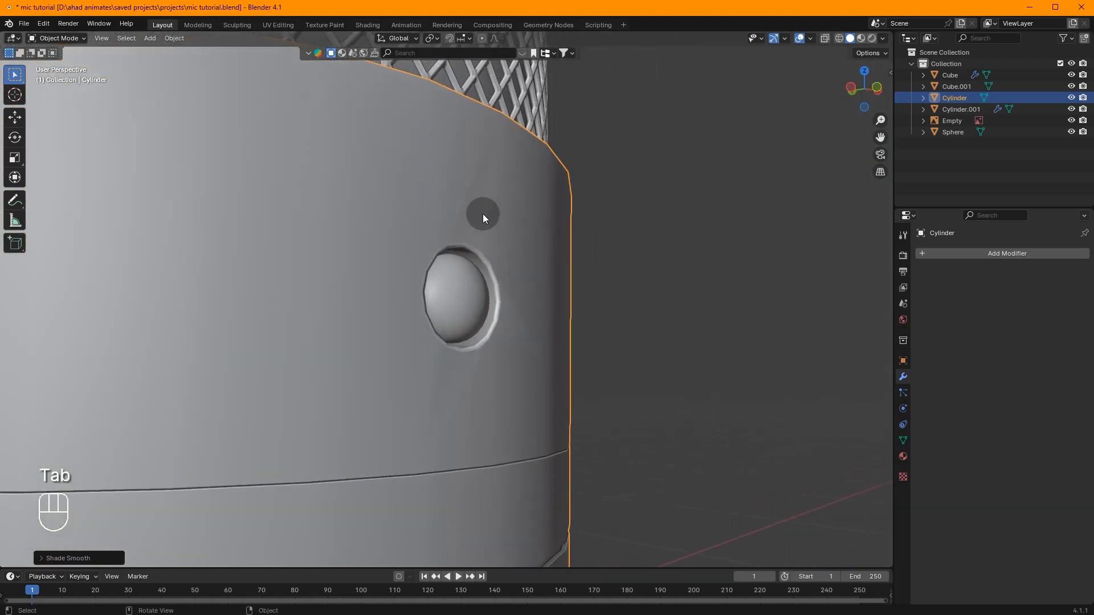
# Join the side midpoint vertices of the LED recess rim to the neighbouring grid vertices on both sides
pyautogui.press('Tab')
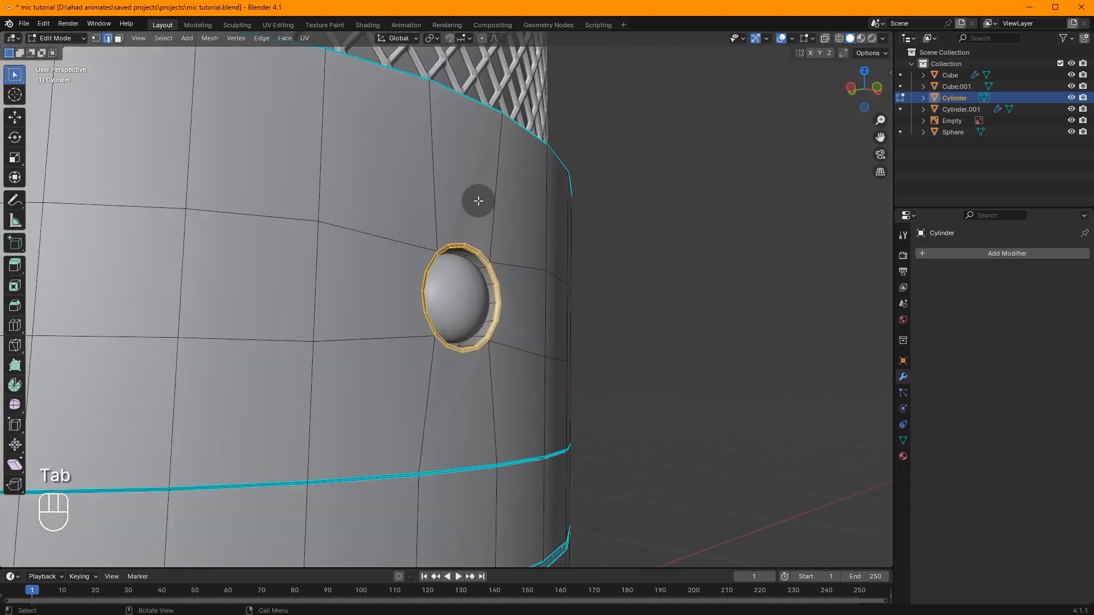
pyautogui.click(878, 88)
pyautogui.press('1')
pyautogui.click(506, 292)
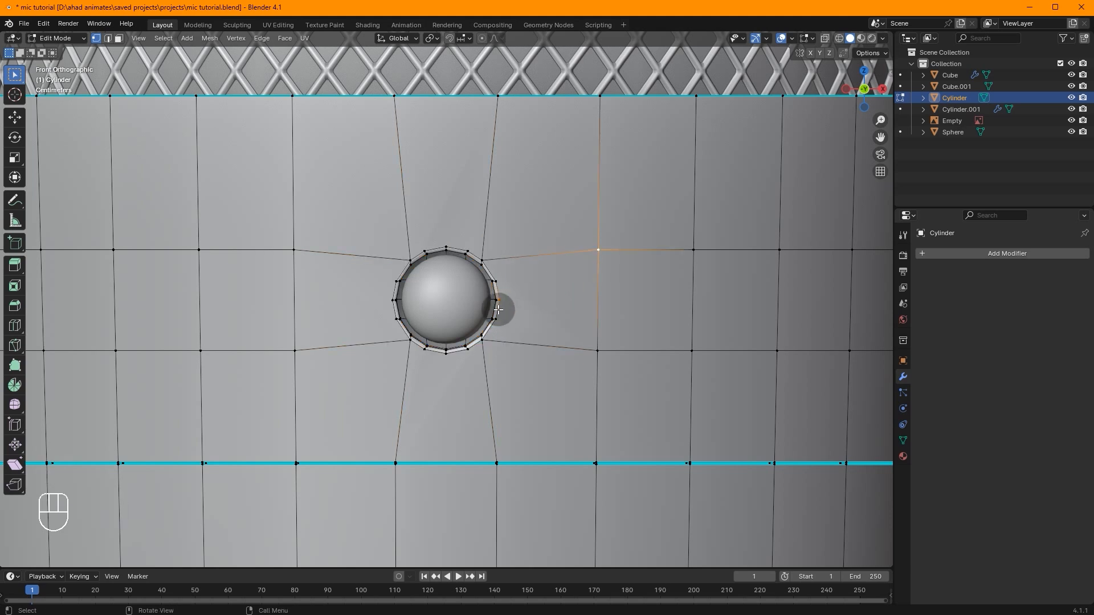
pyautogui.press('j')
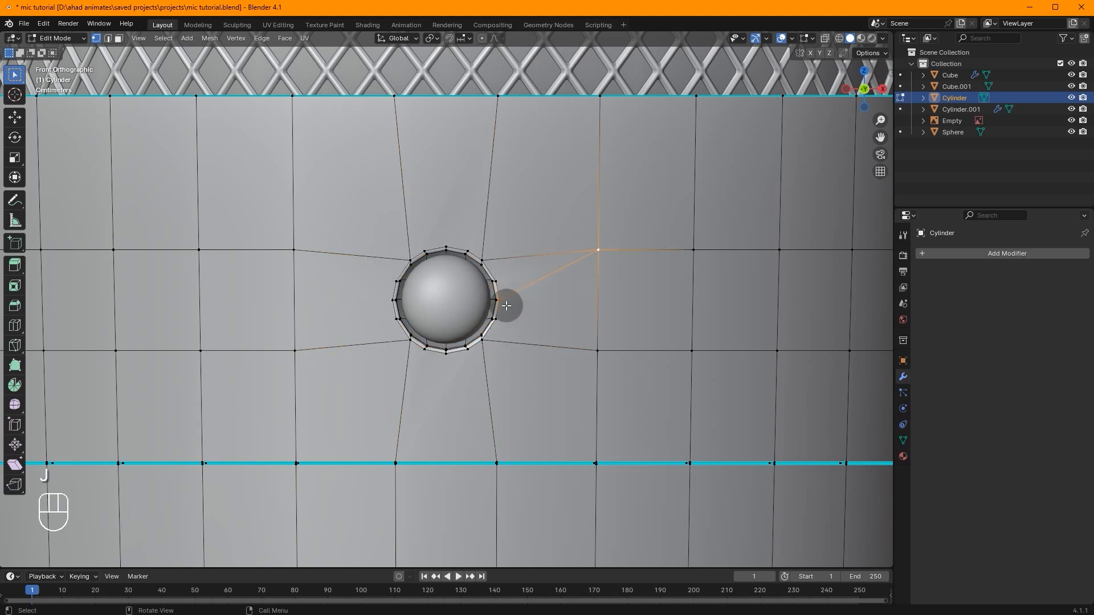
pyautogui.keyDown('shift'); pyautogui.click(594, 350); pyautogui.keyUp('shift')
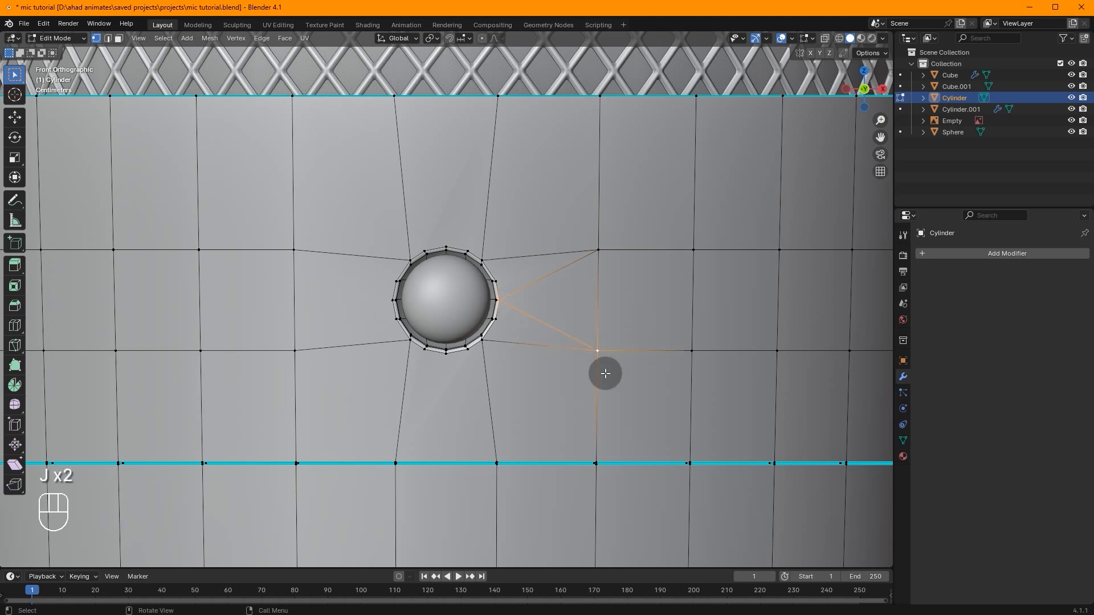
pyautogui.click(392, 301)
pyautogui.keyDown('shift'); pyautogui.click(294, 256); pyautogui.keyUp('shift')
pyautogui.click(387, 301)
pyautogui.press('j')
pyautogui.press('Tab')
pyautogui.moveTo(399, 294); pyautogui.dragTo(548, 301, button='middle')
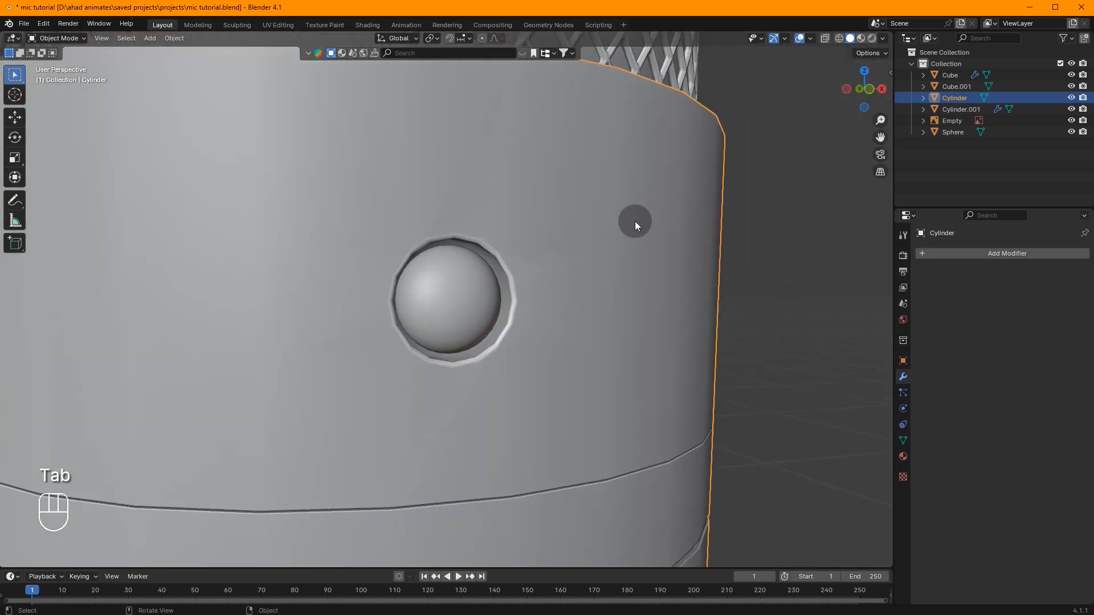
# Join the top vertex of the LED recess rim to the two vertices above it on the body's upper edge
pyautogui.click(868, 89)
pyautogui.press('Tab')
pyautogui.click(445, 231)
pyautogui.keyDown('shift'); pyautogui.click(500, 62); pyautogui.keyUp('shift')
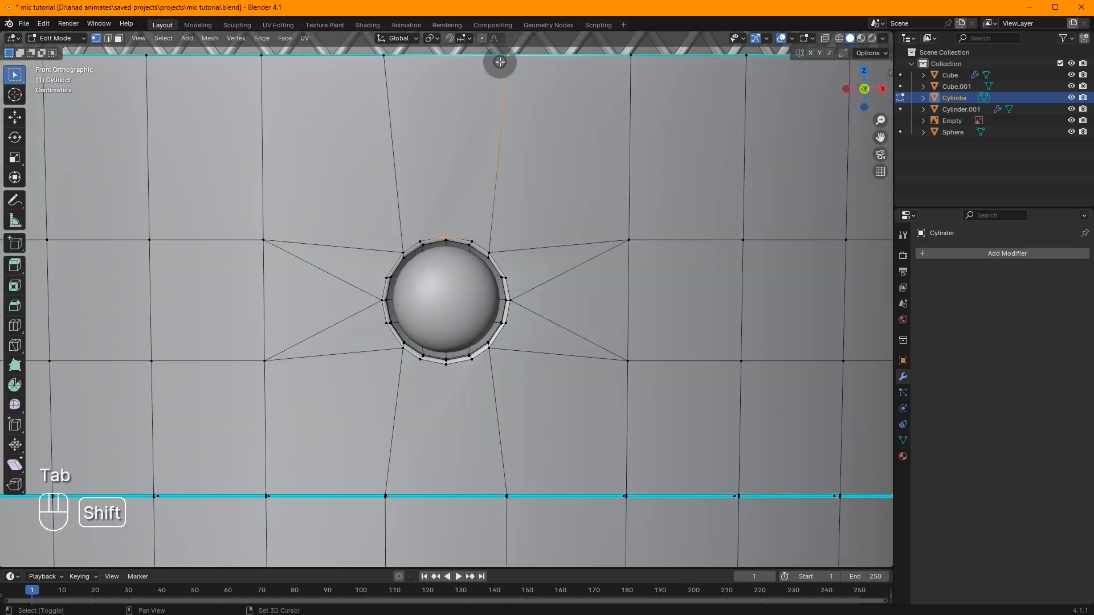
pyautogui.click(444, 233)
pyautogui.keyDown('shift'); pyautogui.click(389, 76); pyautogui.keyUp('shift')
pyautogui.press('j')
pyautogui.press('j')
# Join the bottom vertex of the LED recess rim to the vertices below it on the groove edge
pyautogui.click(449, 372)
pyautogui.keyDown('shift'); pyautogui.click(506, 489); pyautogui.keyUp('shift')
pyautogui.press('j')
pyautogui.hotkey('ctrl', 'z')
pyautogui.moveTo(511, 497); pyautogui.dragTo(422, 385, button='middle')
pyautogui.press('j')
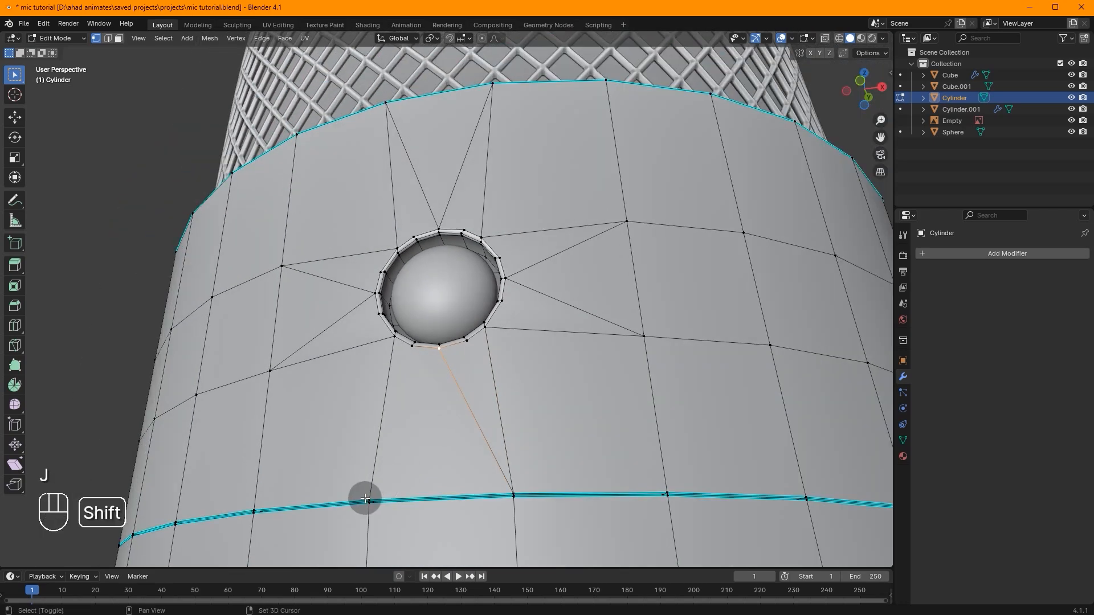
pyautogui.moveTo(479, 373); pyautogui.dragTo(447, 351, button='middle')
# Examine the shading around the LED recess and the grooves with mesh editing off
pyautogui.press('Tab')
pyautogui.scroll(-8, 450, 352)
pyautogui.moveTo(454, 354); pyautogui.dragTo(511, 358, button='middle')
pyautogui.press('Tab')
pyautogui.scroll(2, 603, 232)
pyautogui.press('Tab')
pyautogui.moveTo(616, 245); pyautogui.dragTo(550, 369, button='middle')
pyautogui.moveTo(267, 319); pyautogui.dragTo(317, 288, button='middle')
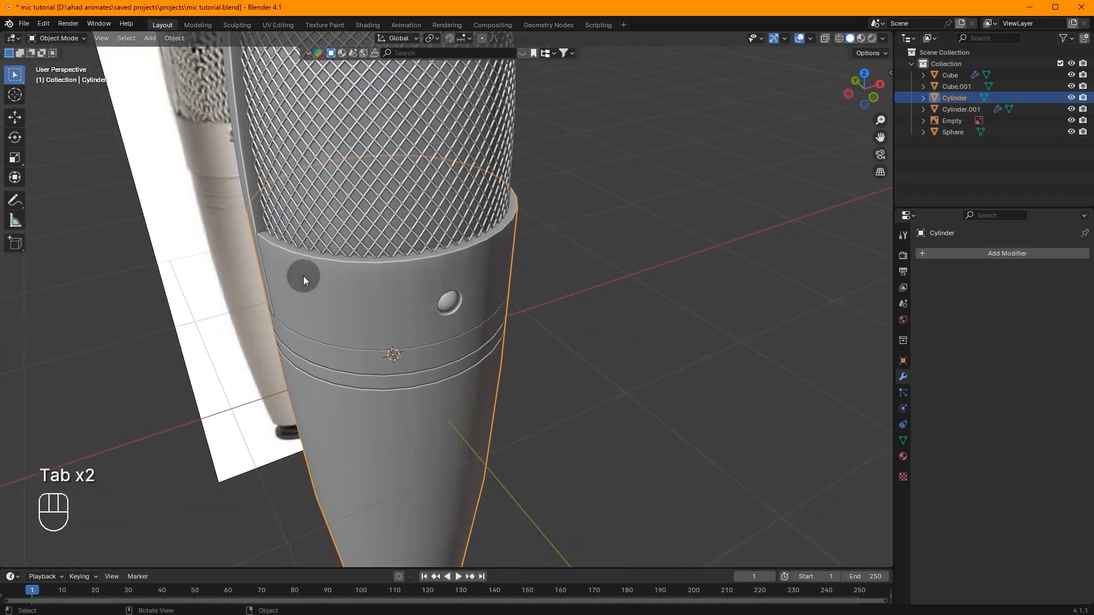
# Turn the viewport's Cavity shading off and back on to compare the groove outlines
pyautogui.click(883, 39)
pyautogui.click(818, 324)
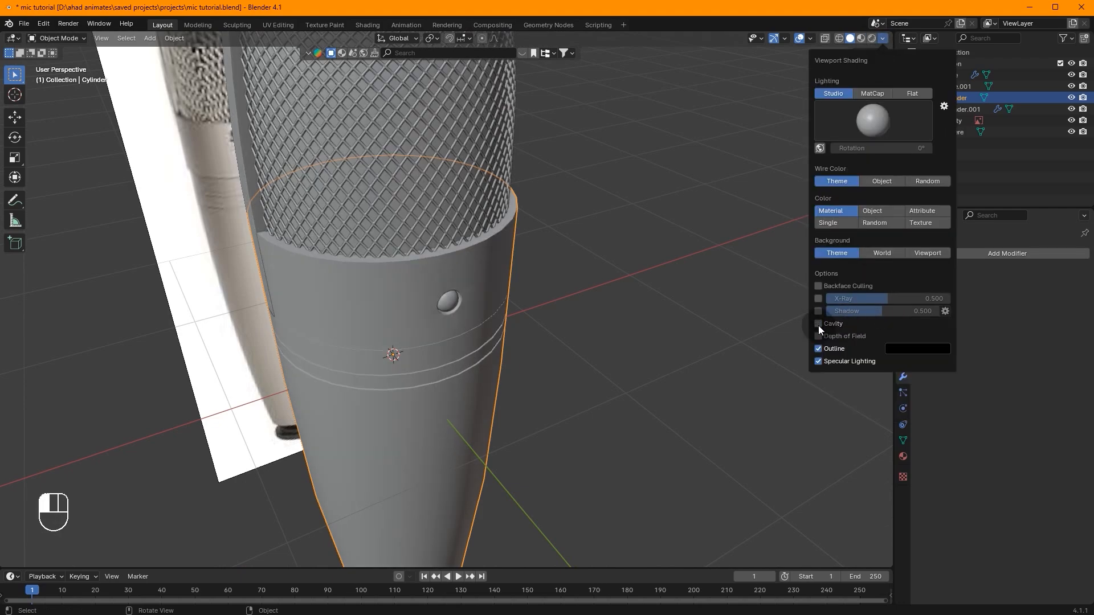
pyautogui.click(818, 324)
pyautogui.click(320, 314)
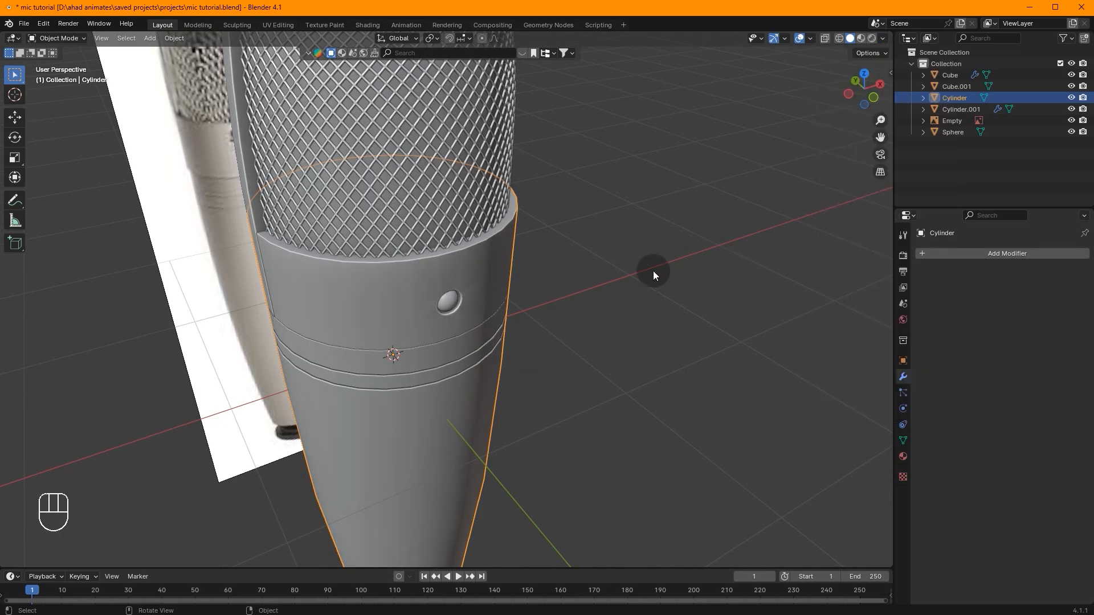
# Examine the whole microphone and compare the body's lower end with the reference image in front view
pyautogui.moveTo(664, 276); pyautogui.dragTo(570, 211, button='middle')
pyautogui.press('Tab')
pyautogui.press('Tab')
pyautogui.scroll(-3, 515, 383)
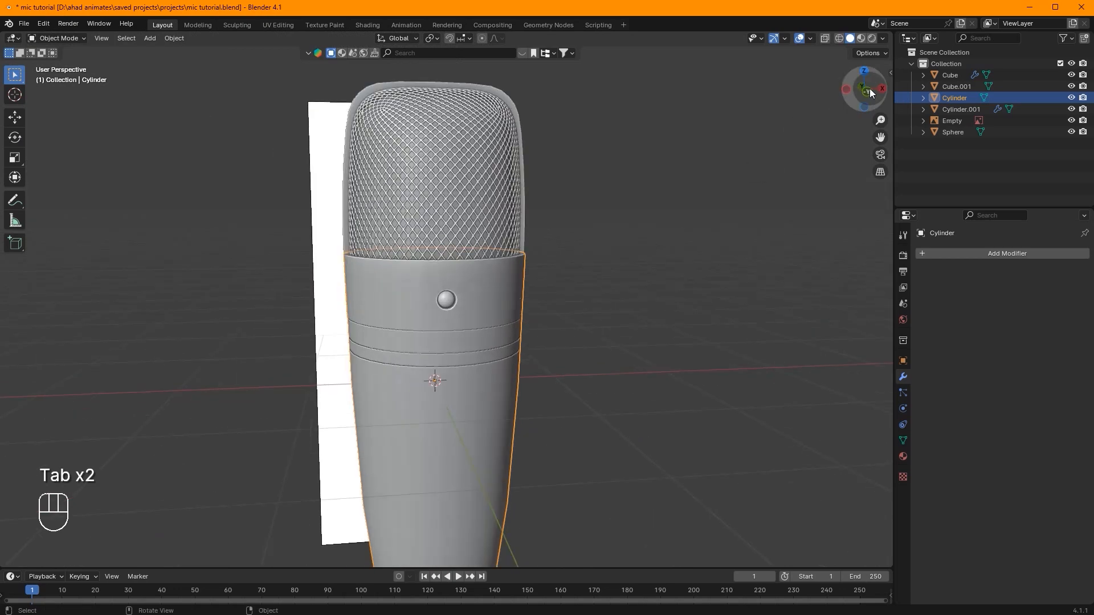
pyautogui.click(868, 90)
pyautogui.keyDown('shift'); pyautogui.scroll(-5, 642, 374); pyautogui.keyUp('shift')
pyautogui.scroll(3, 555, 398)
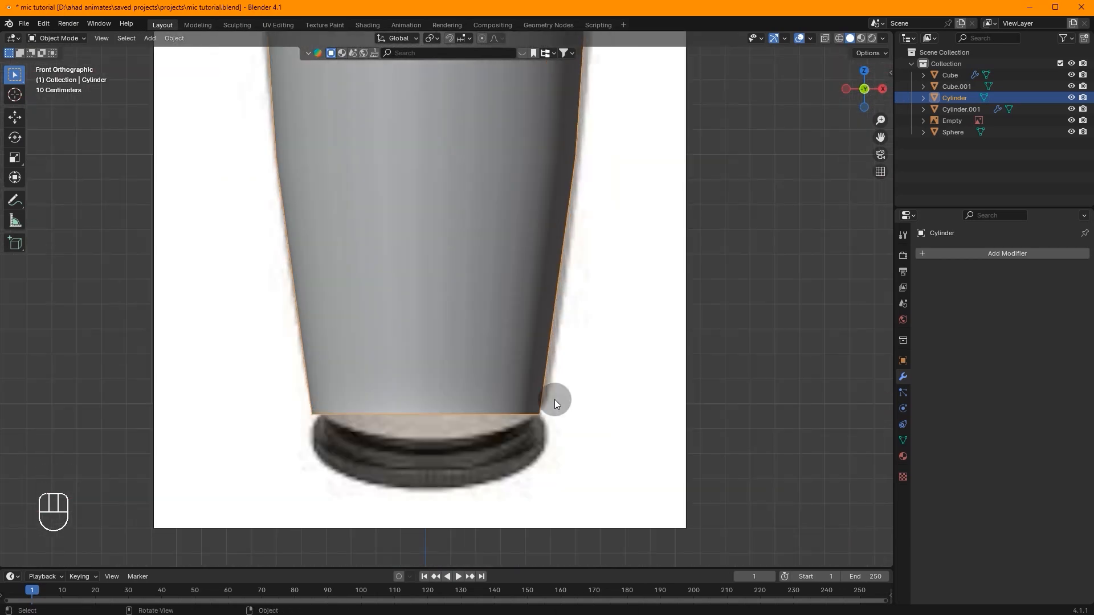
pyautogui.press('Tab')
pyautogui.press('Tab')
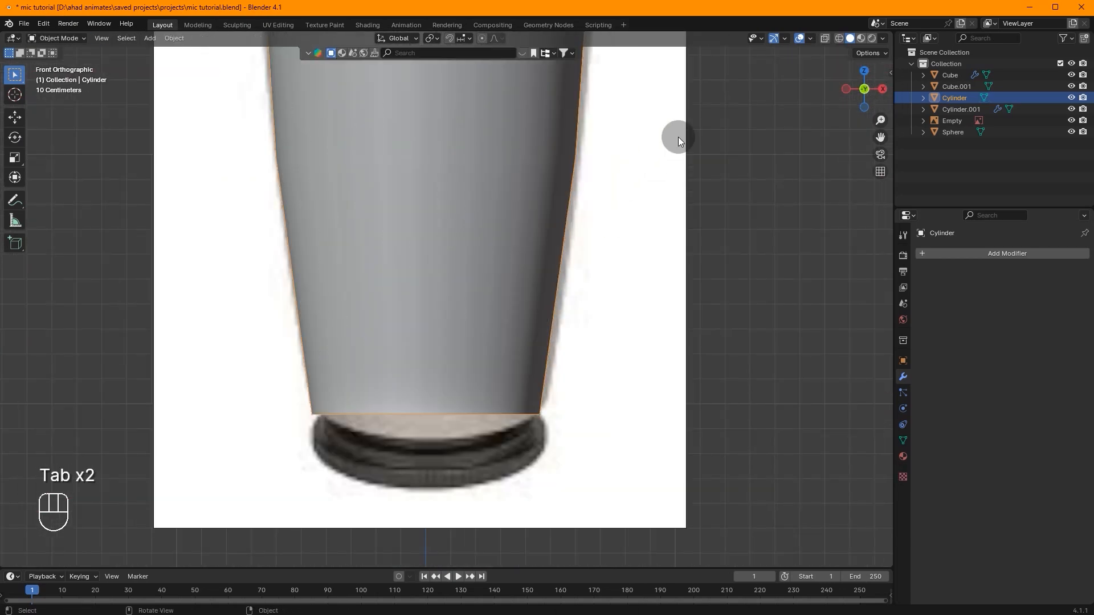
pyautogui.keyDown('shift'); pyautogui.scroll(5, 771, 193); pyautogui.keyUp('shift')
# Turn on X-ray and add a horizontal loop cut on the body through the centre of the headphone jack in the reference
pyautogui.click(824, 38)
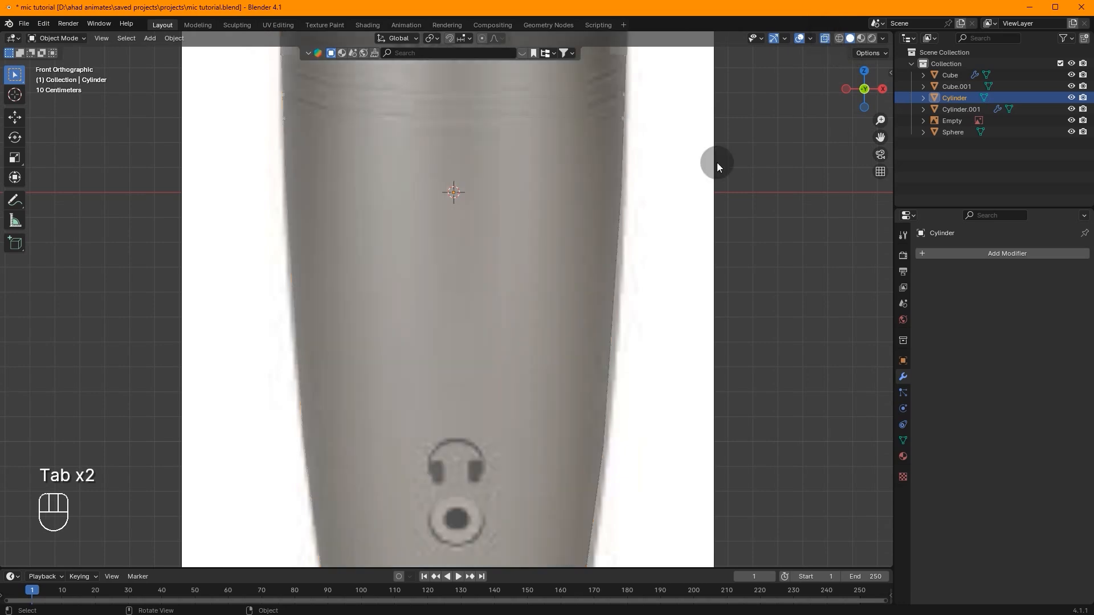
pyautogui.scroll(-5, 650, 183)
pyautogui.keyDown('shift'); pyautogui.scroll(-7, 577, 213); pyautogui.keyUp('shift')
pyautogui.scroll(4, 497, 342)
pyautogui.scroll(3, 465, 279)
pyautogui.press('Tab')
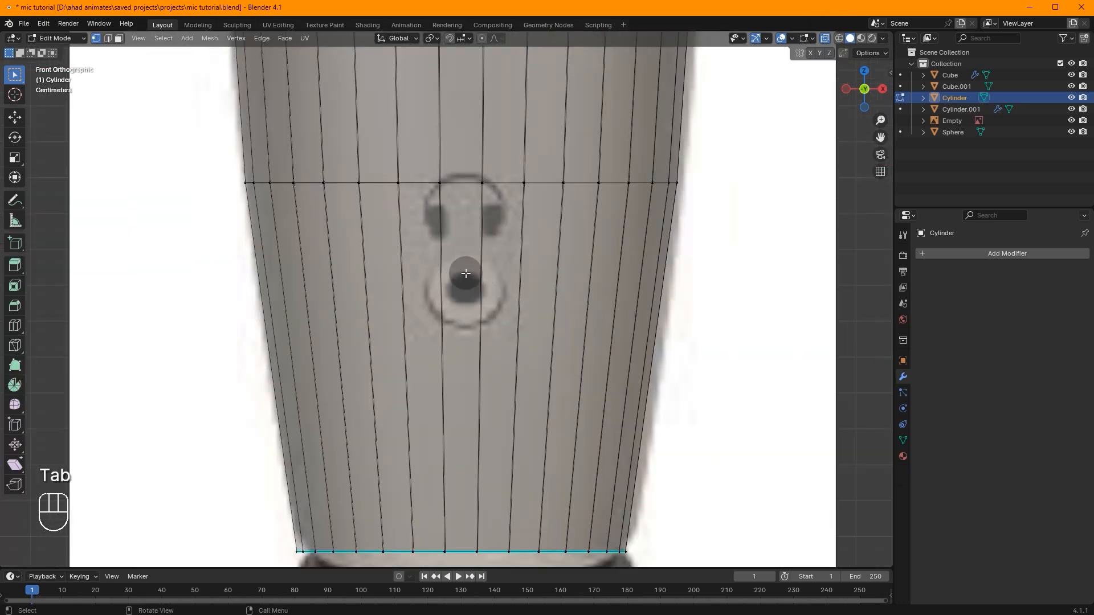
pyautogui.keyDown('shift'); pyautogui.scroll(2, 512, 262); pyautogui.keyUp('shift')
pyautogui.hotkey('ctrl', 'r')
pyautogui.click(458, 315)
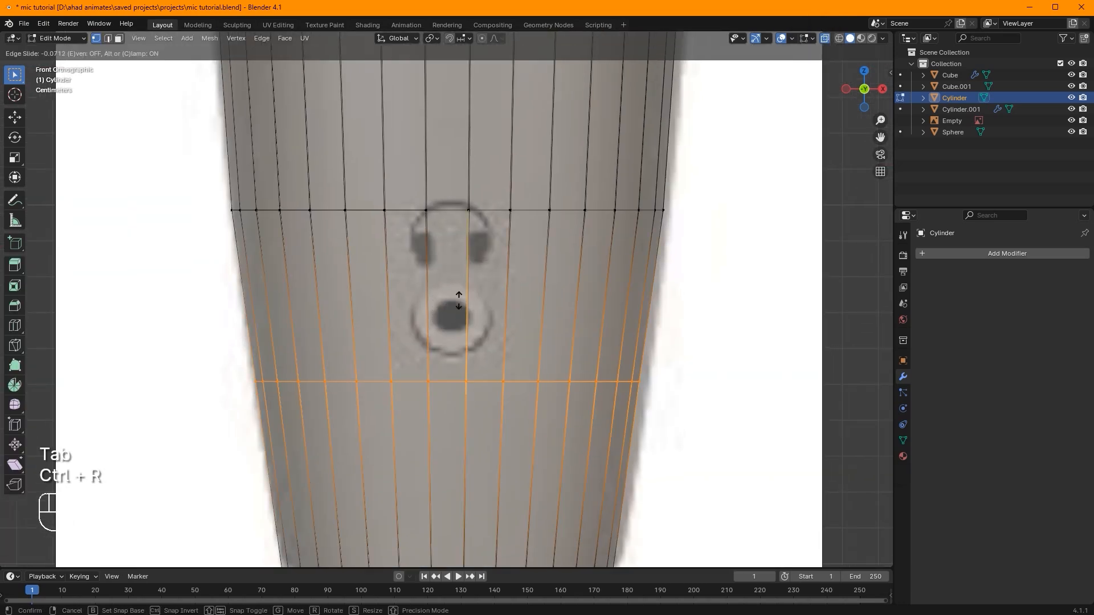
pyautogui.click(455, 313)
pyautogui.scroll(3, 555, 319)
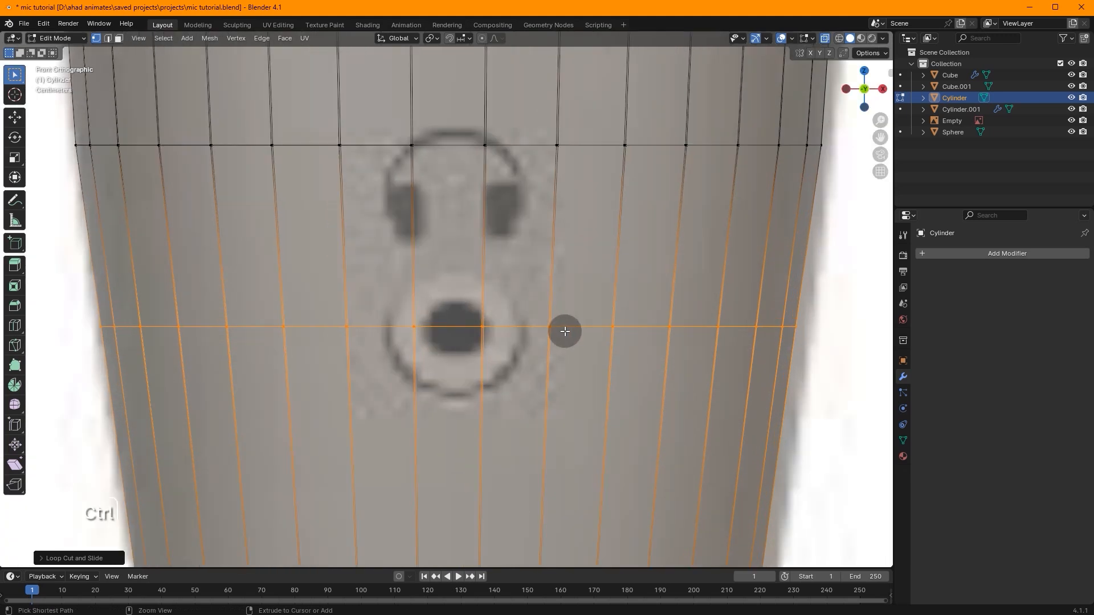
pyautogui.hotkey('ctrl', 'b')
pyautogui.click(627, 362)
pyautogui.press('g')
pyautogui.press('z')
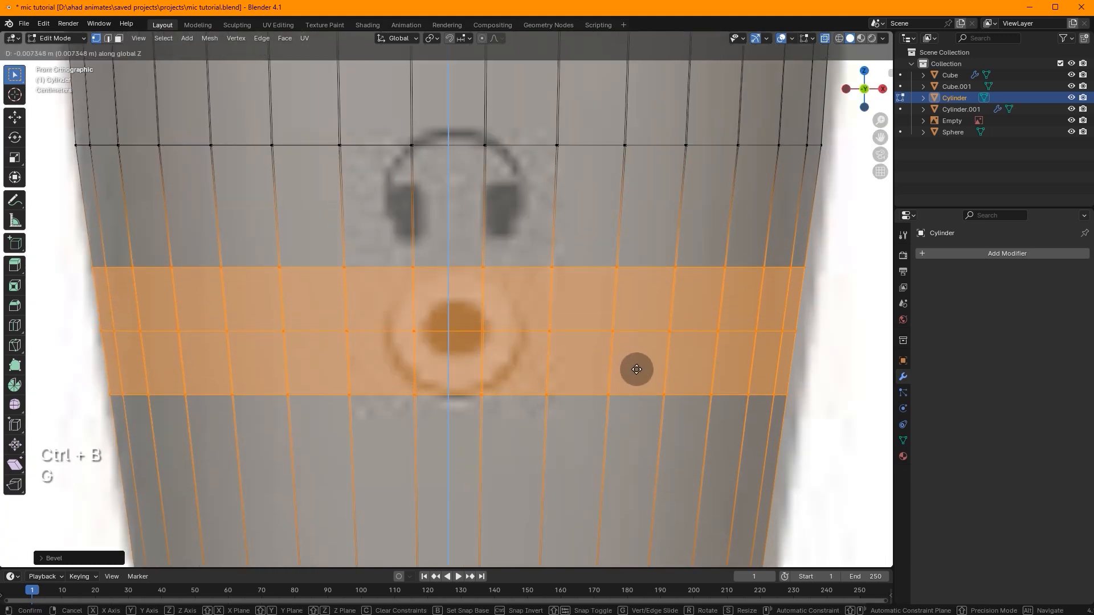
pyautogui.rightClick(636, 369)
pyautogui.hotkey('ctrl', 'z')
# Bevel the new edge loop into a band spanning the jack's outer ring and lower it about 0.004 m along Z
pyautogui.hotkey('ctrl', 'b')
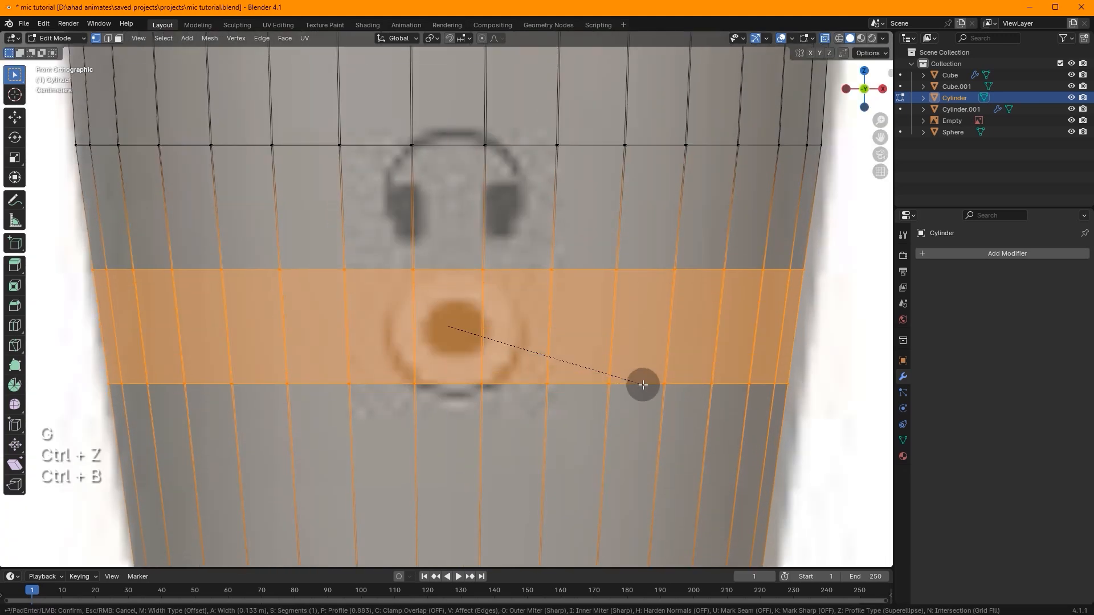
pyautogui.click(652, 390)
pyautogui.press('g')
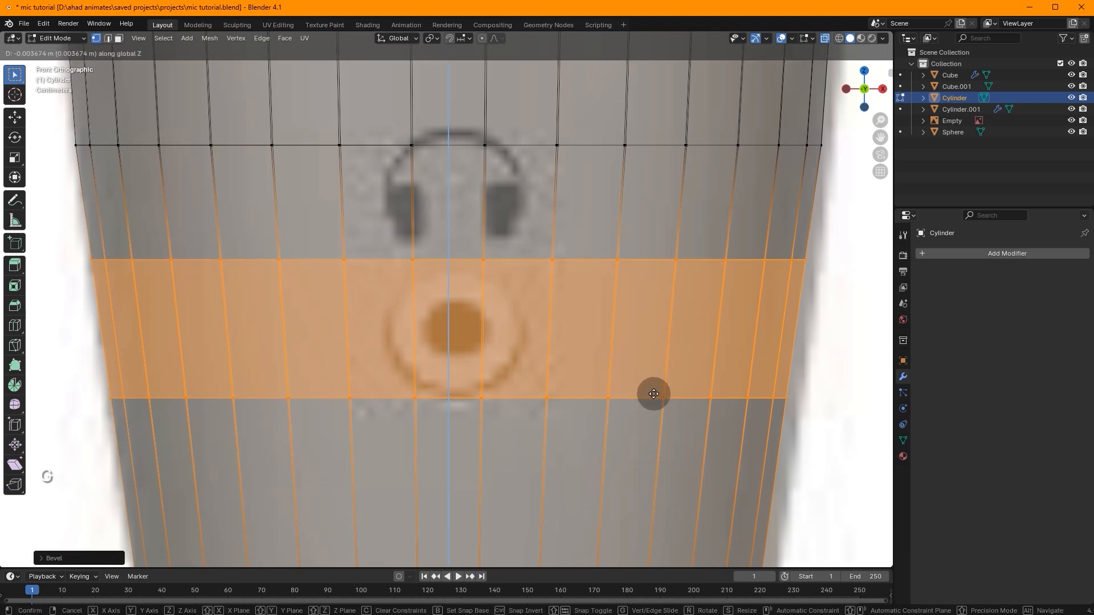
pyautogui.click(653, 394)
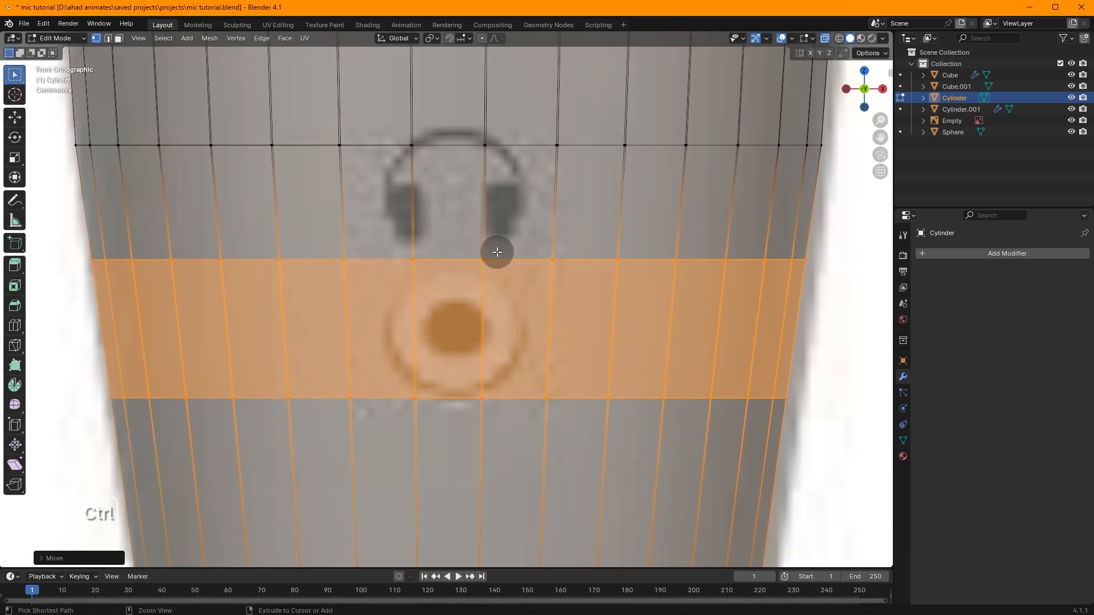
# Try to round the three band faces around the headphone jack by subdividing them twice and applying LoopTools Circle
pyautogui.click(827, 41)
pyautogui.moveTo(476, 323); pyautogui.dragTo(489, 330)
pyautogui.press('3')
pyautogui.scroll(-2, 475, 325)
pyautogui.scroll(-8, 479, 318)
pyautogui.scroll(6, 472, 301)
pyautogui.keyDown('shift'); pyautogui.click(424, 303); pyautogui.keyUp('shift')
pyautogui.scroll(-6, 462, 313)
pyautogui.scroll(10, 459, 303)
pyautogui.click(826, 39)
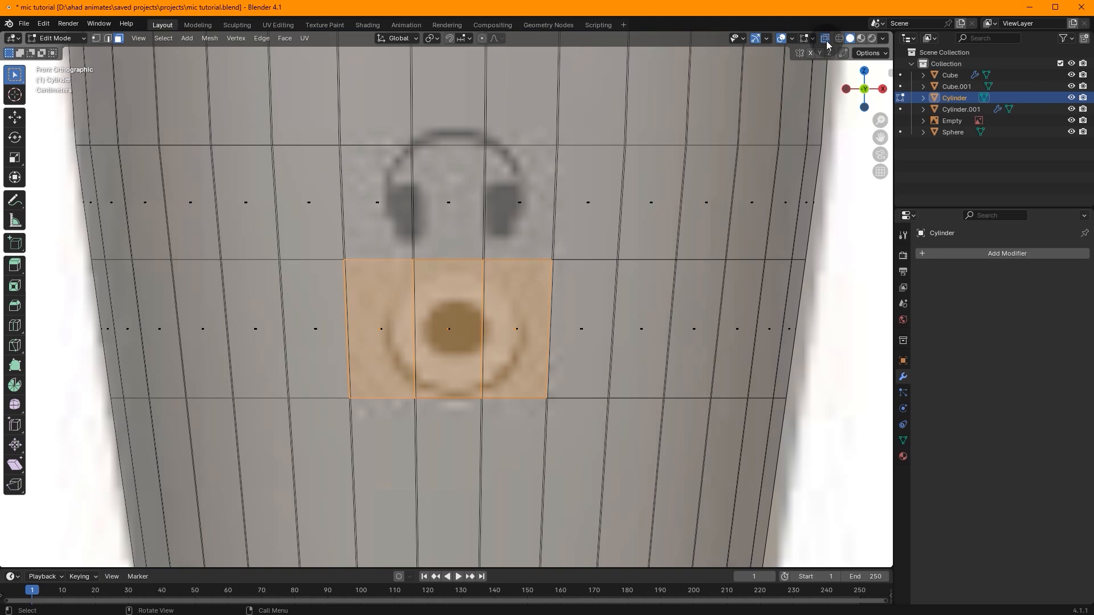
pyautogui.click(826, 40)
pyautogui.rightClick(609, 327)
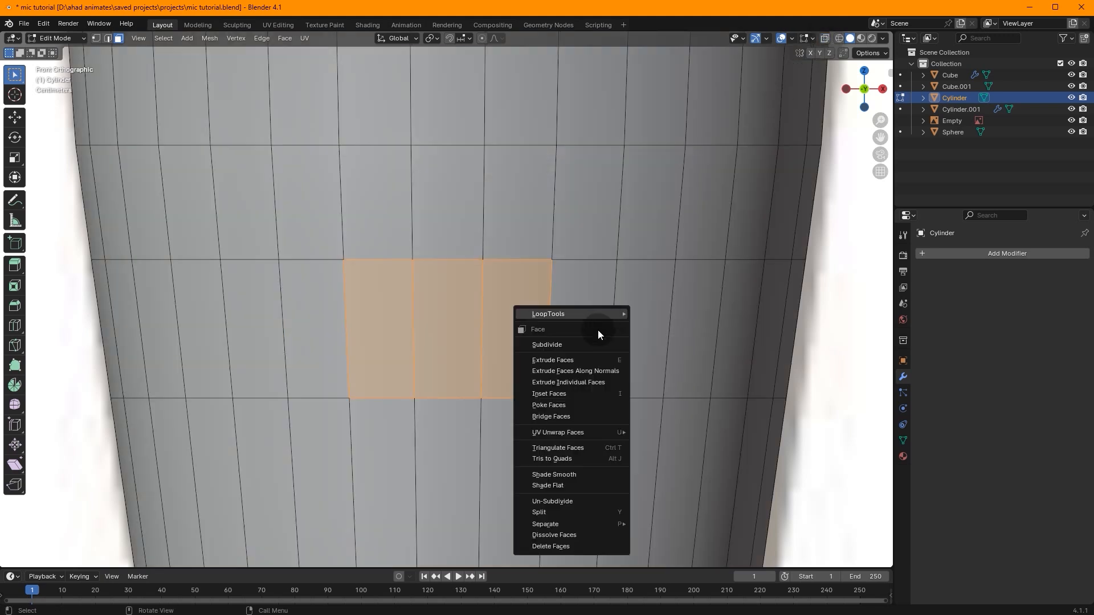
pyautogui.click(600, 345)
pyautogui.rightClick(604, 256)
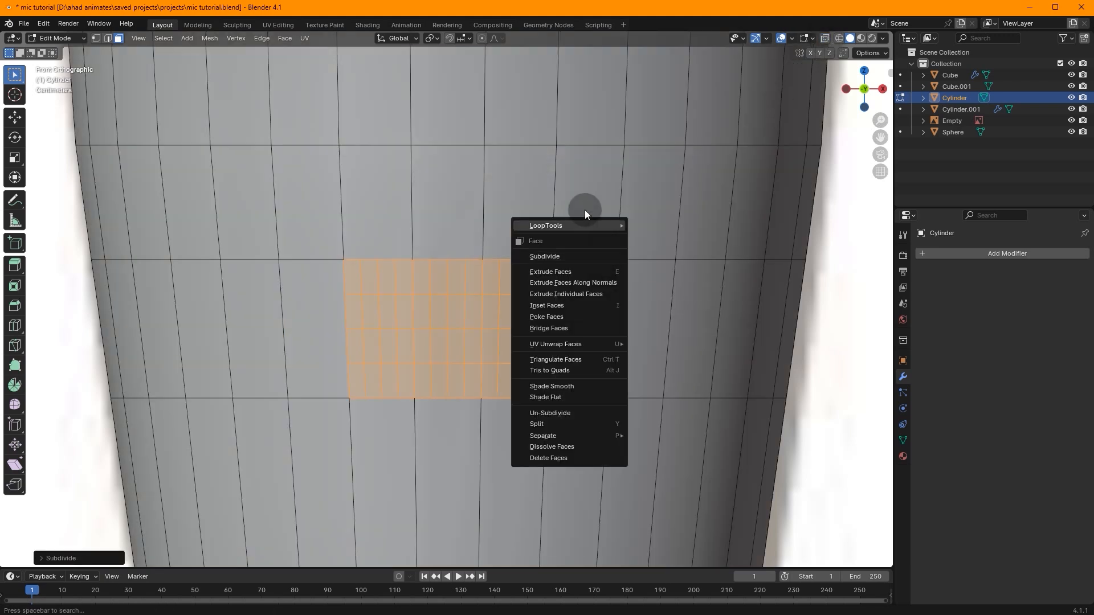
pyautogui.moveTo(610, 226)
pyautogui.click(685, 236)
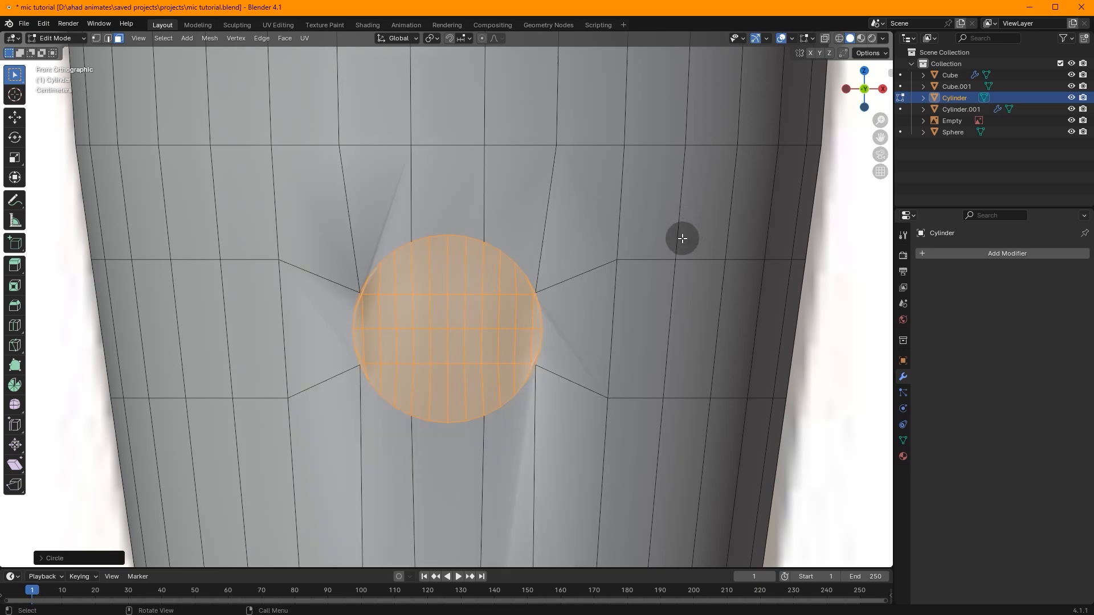
# Undo the circle and both subdivisions on the three jack faces
pyautogui.moveTo(658, 204); pyautogui.dragTo(592, 160, button='middle')
pyautogui.hotkey('ctrl', 'z')
pyautogui.hotkey('ctrl', 'z')
pyautogui.hotkey('ctrl', 'z')
pyautogui.hotkey('ctrl', 'z')
# Subdivide the band's centre face at the jack position twice and turn it into a circle with LoopTools
pyautogui.click(390, 344)
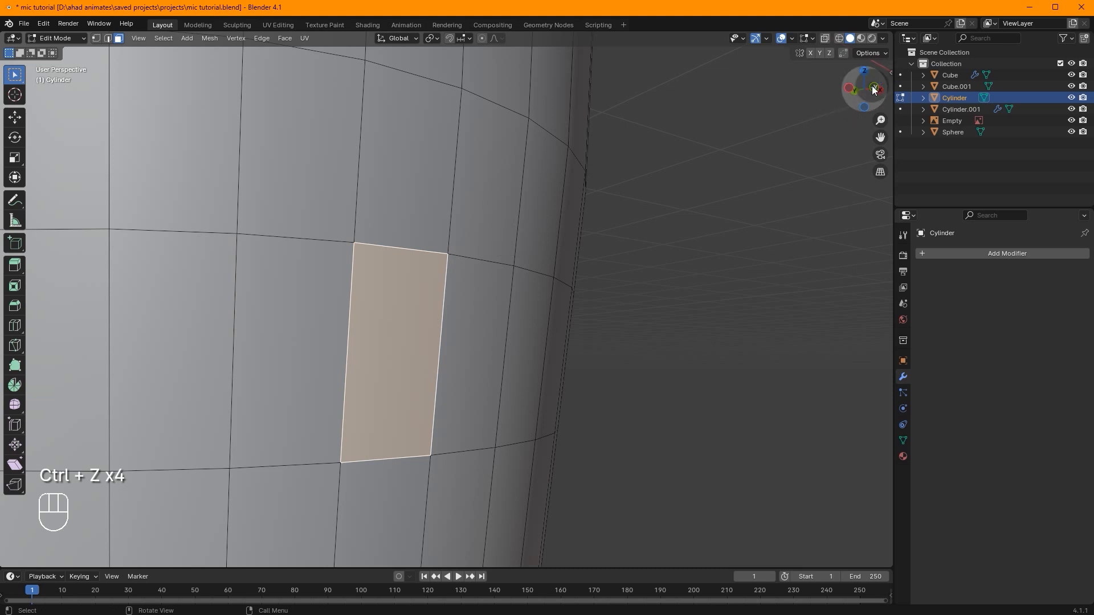
pyautogui.click(855, 90)
pyautogui.rightClick(487, 221)
pyautogui.moveTo(487, 221)
pyautogui.click(463, 251)
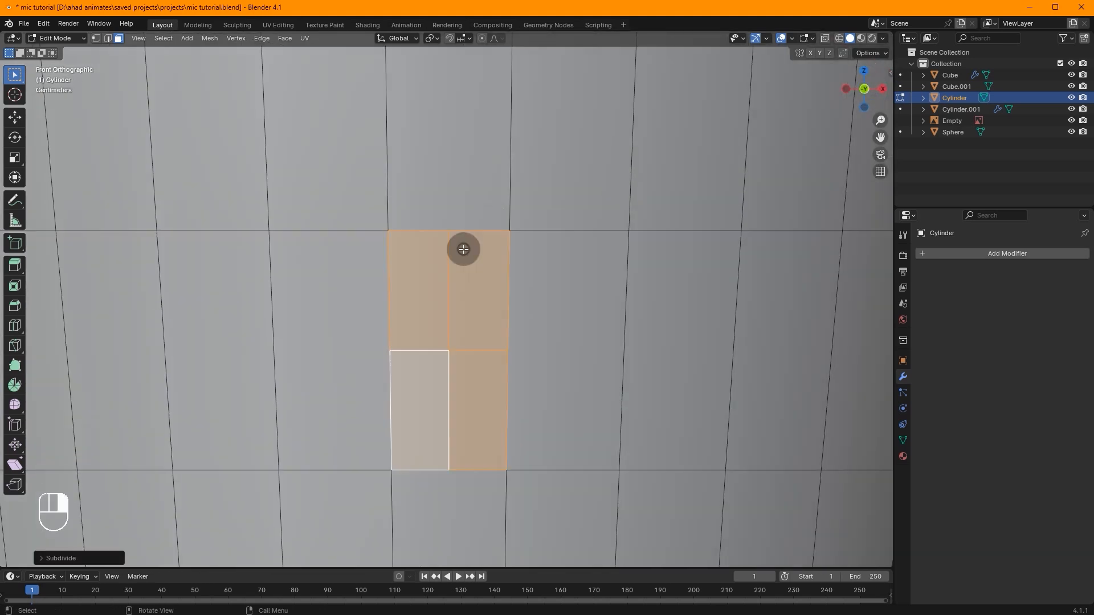
pyautogui.rightClick(520, 248)
pyautogui.rightClick(546, 150)
pyautogui.moveTo(564, 162)
pyautogui.click(637, 170)
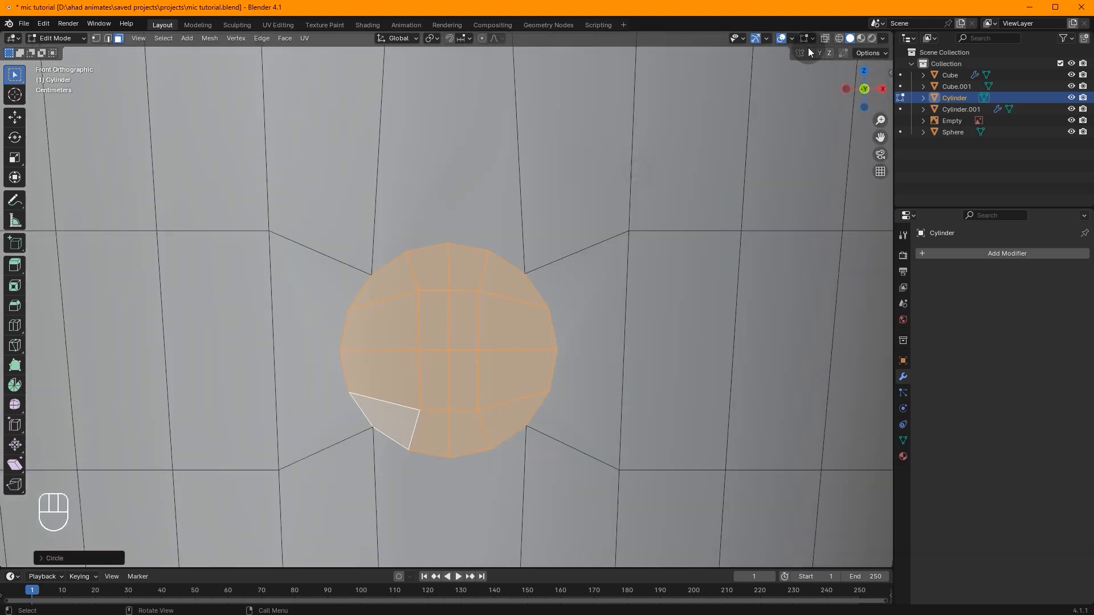
# Scale the circle up by about 1.1 and shift it along X to match the jack's outer ring in the reference
pyautogui.click(825, 39)
pyautogui.press('s')
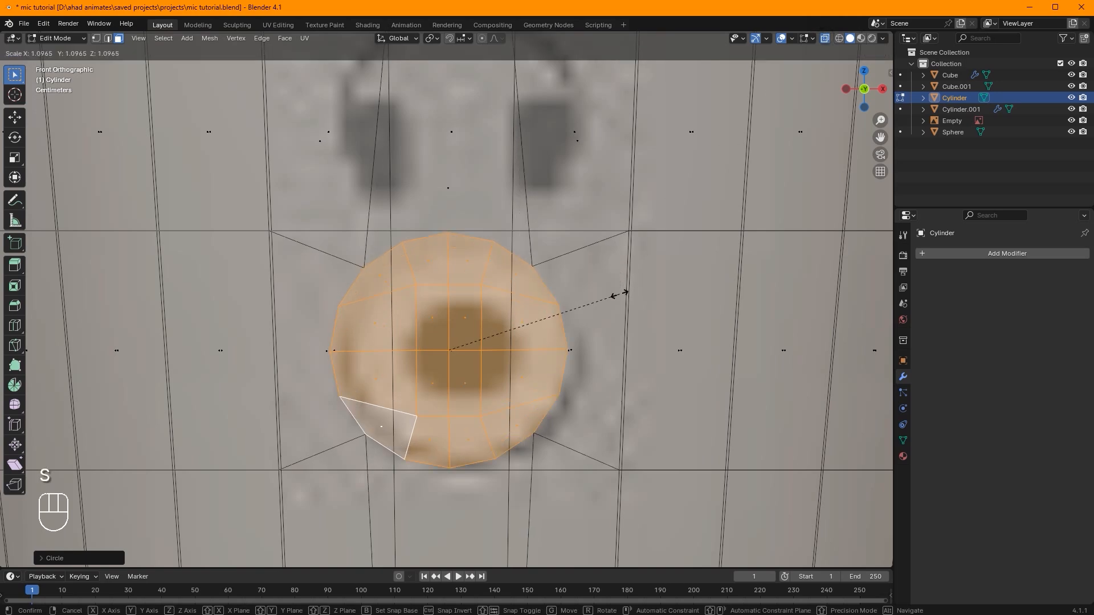
pyautogui.click(621, 296)
pyautogui.press('g')
pyautogui.press('x')
pyautogui.click(632, 297)
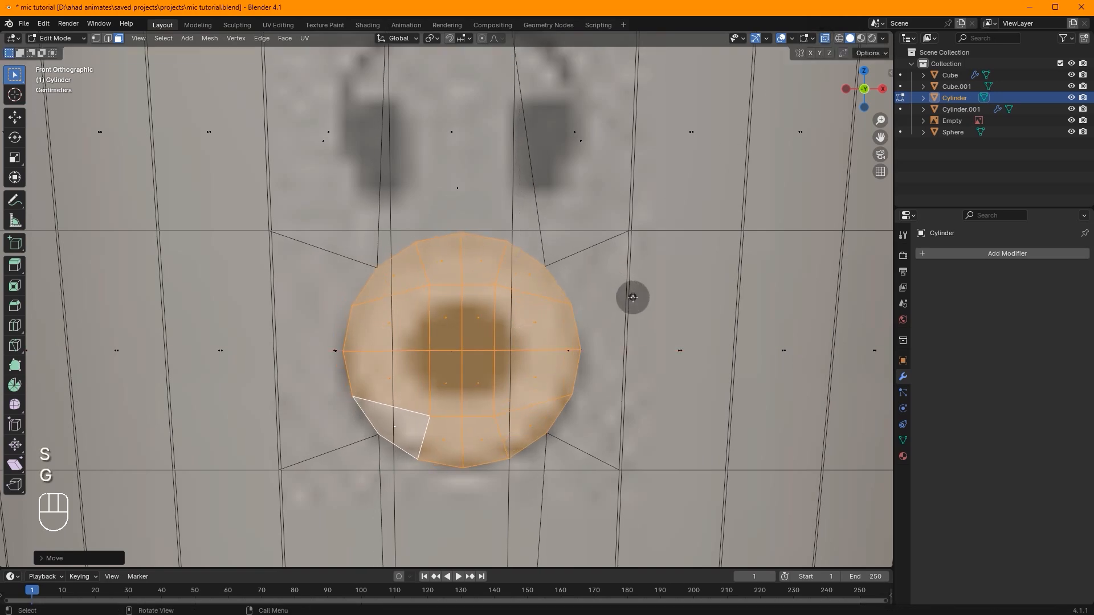
# Turn off X-ray and extrude the circular faces inward to form a shallow jack recess
pyautogui.click(825, 38)
pyautogui.moveTo(569, 249); pyautogui.dragTo(559, 280, button='middle')
pyautogui.click(865, 95)
pyautogui.moveTo(678, 234); pyautogui.dragTo(699, 287, button='middle')
pyautogui.press('e')
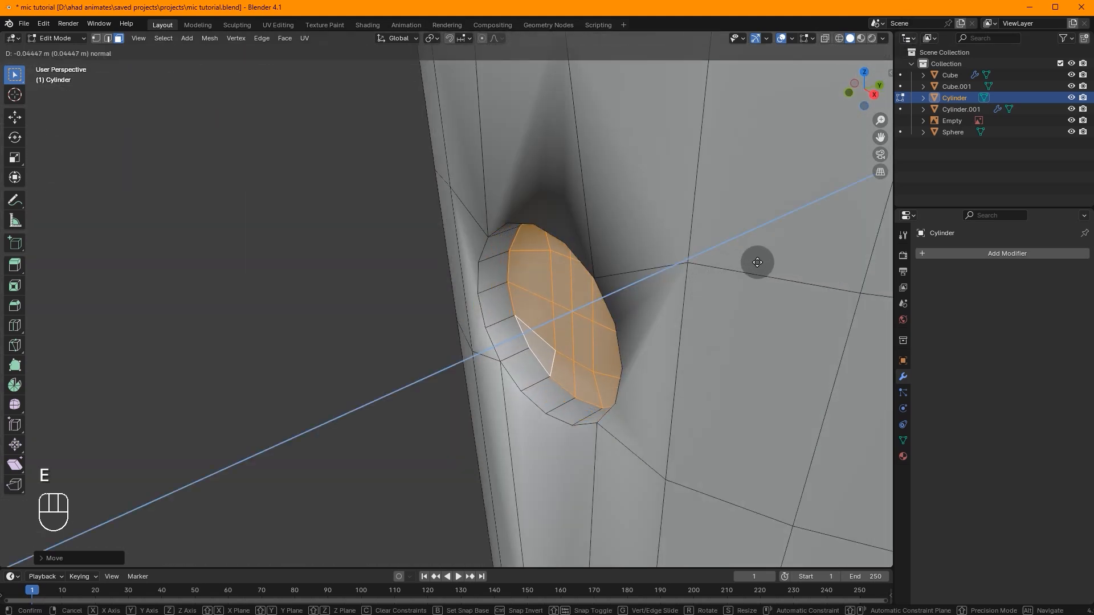
pyautogui.click(661, 208)
# Duplicate the recessed circular faces in place and separate the copy into its own object
pyautogui.click(848, 92)
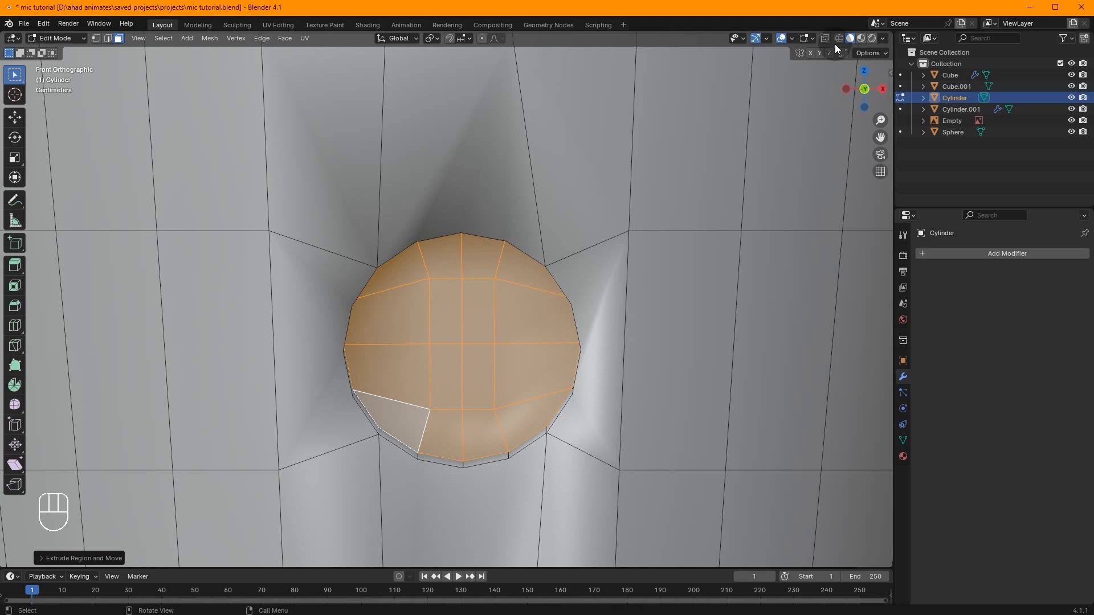
pyautogui.moveTo(661, 153); pyautogui.dragTo(594, 204, button='middle')
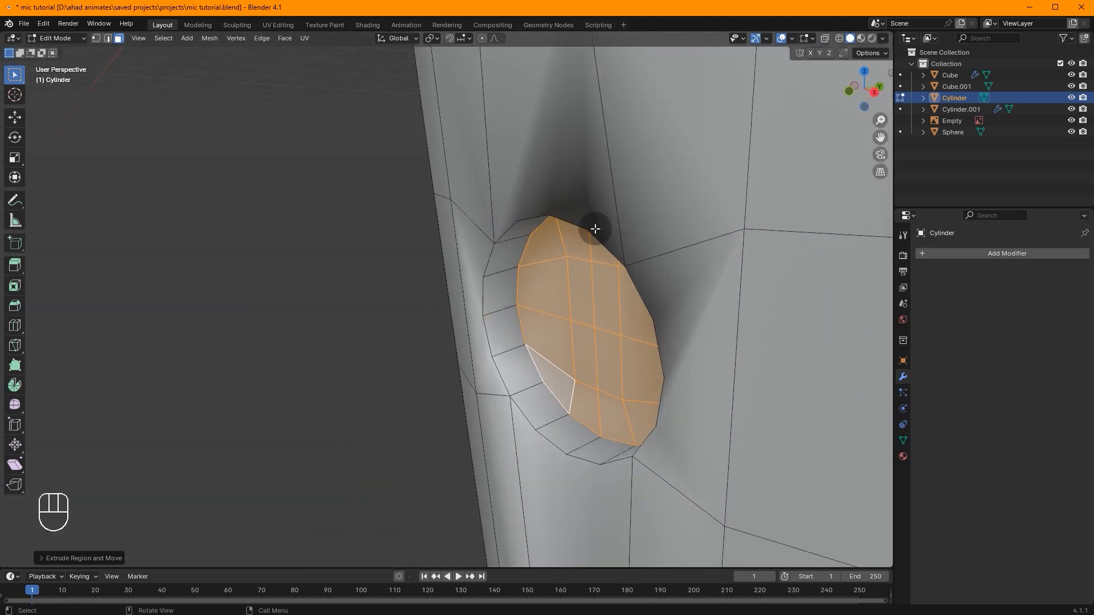
pyautogui.hotkey('shift', 'd')
pyautogui.rightClick(618, 287)
pyautogui.press('p')
pyautogui.click(614, 289)
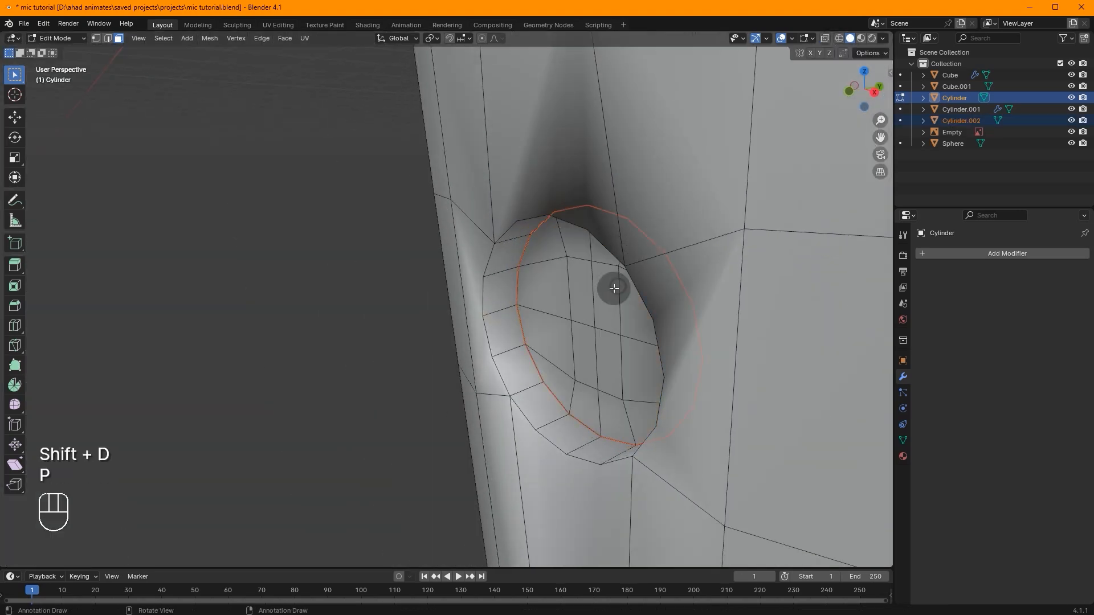
# Move the separated jack disc outward along Y to the rim of the recess and check its placement from the side
pyautogui.press('Tab')
pyautogui.click(609, 292)
pyautogui.press('g')
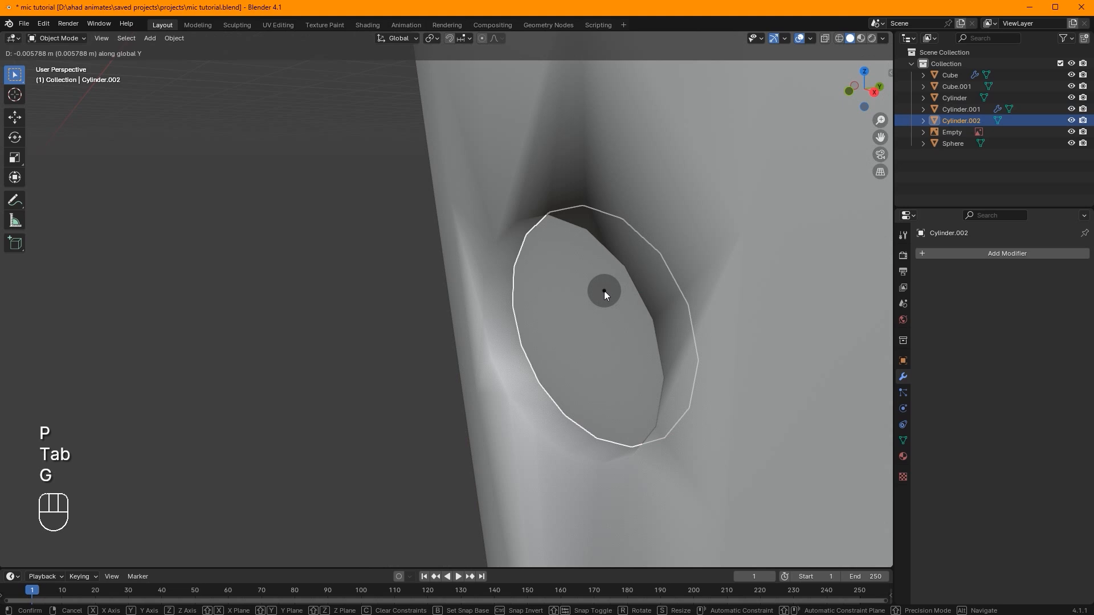
pyautogui.click(620, 284)
pyautogui.moveTo(620, 284); pyautogui.dragTo(593, 283, button='middle')
pyautogui.press('g')
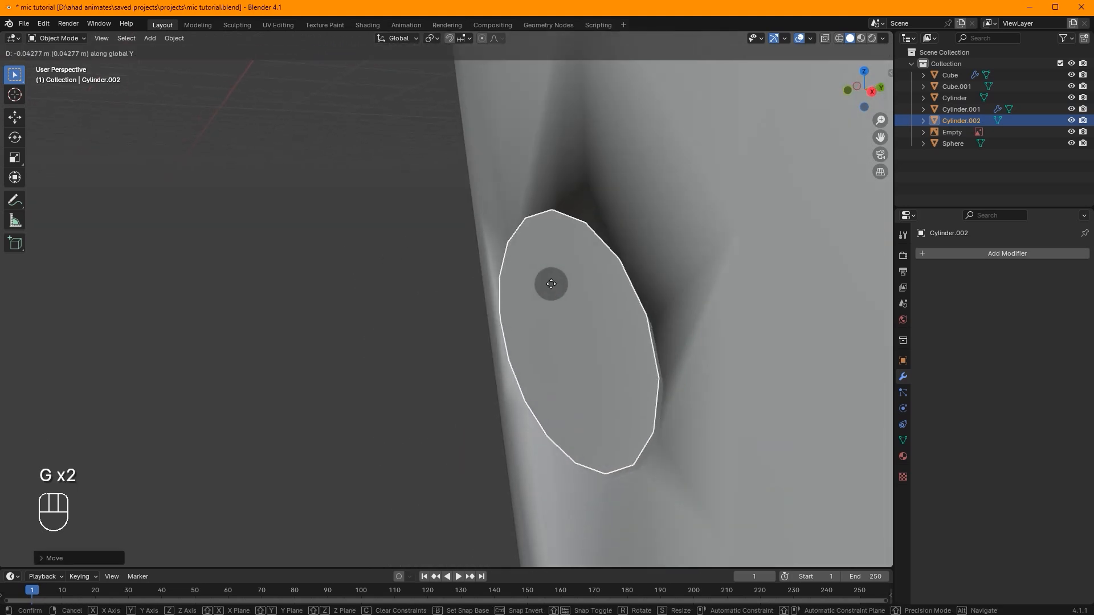
pyautogui.click(556, 280)
pyautogui.click(870, 90)
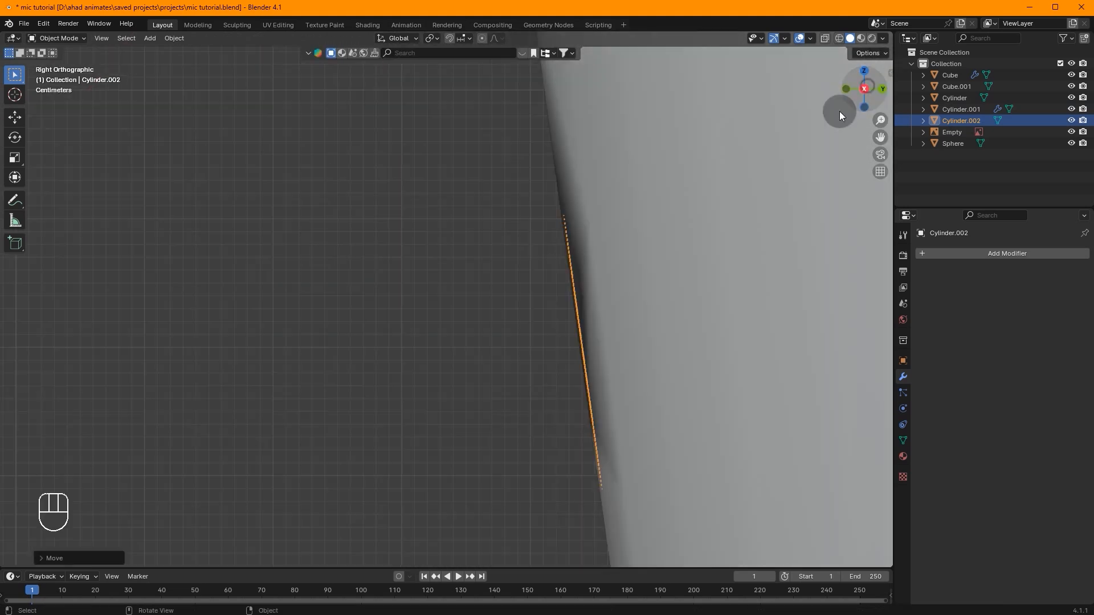
pyautogui.moveTo(671, 246); pyautogui.dragTo(732, 256, button='middle')
# Dissolve the inner vertices of the jack disc in front view, leaving a single round face
pyautogui.press('Tab')
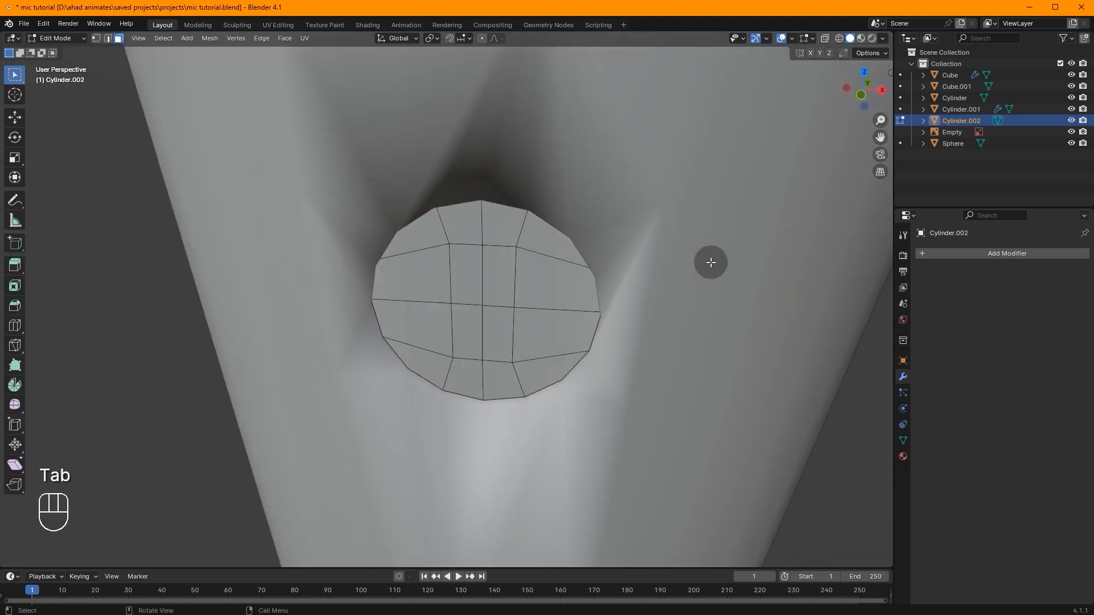
pyautogui.press('KP_1')
pyautogui.press('1')
pyautogui.moveTo(392, 266); pyautogui.dragTo(539, 403)
pyautogui.moveTo(525, 455); pyautogui.dragTo(521, 439)
pyautogui.hotkey('ctrl', 'x')
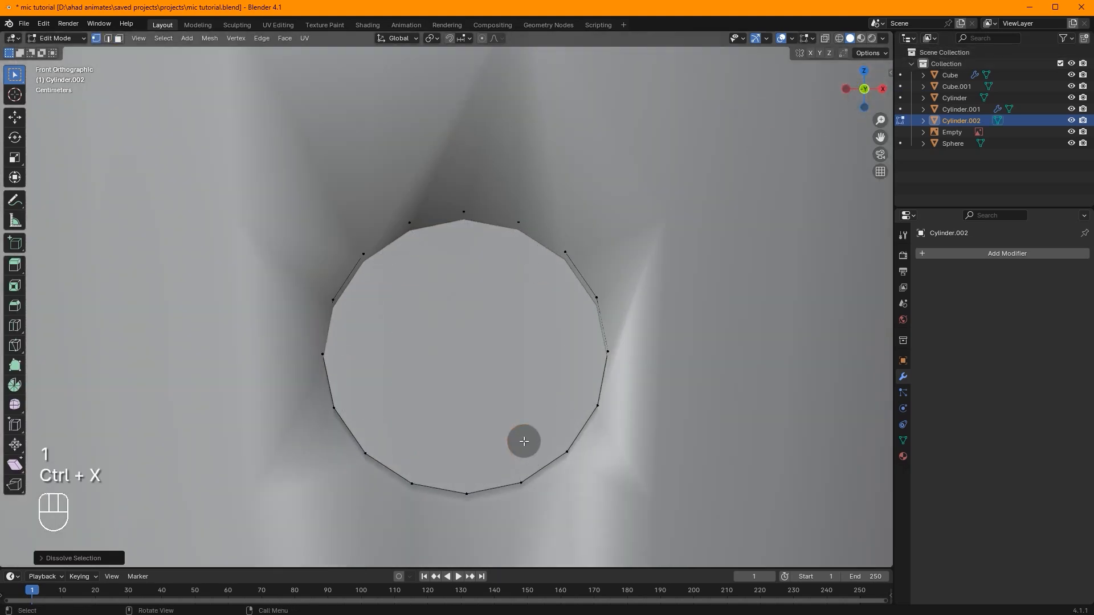
# Inset the disc's face by about 0.083 m and extrude the inner face inward about 0.04 m as the jack hole
pyautogui.press('3')
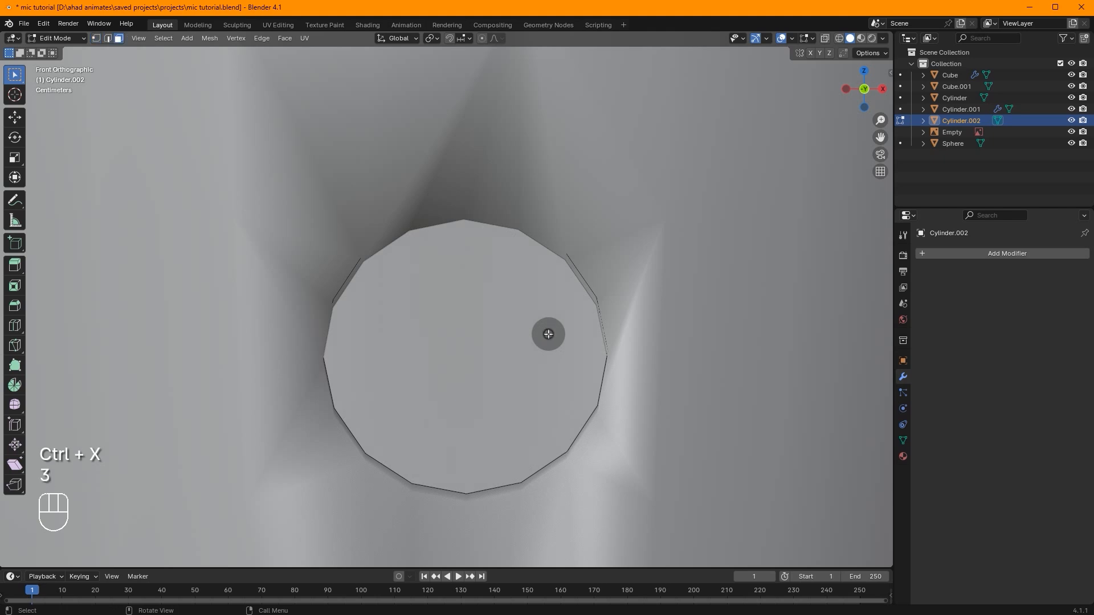
pyautogui.click(548, 333)
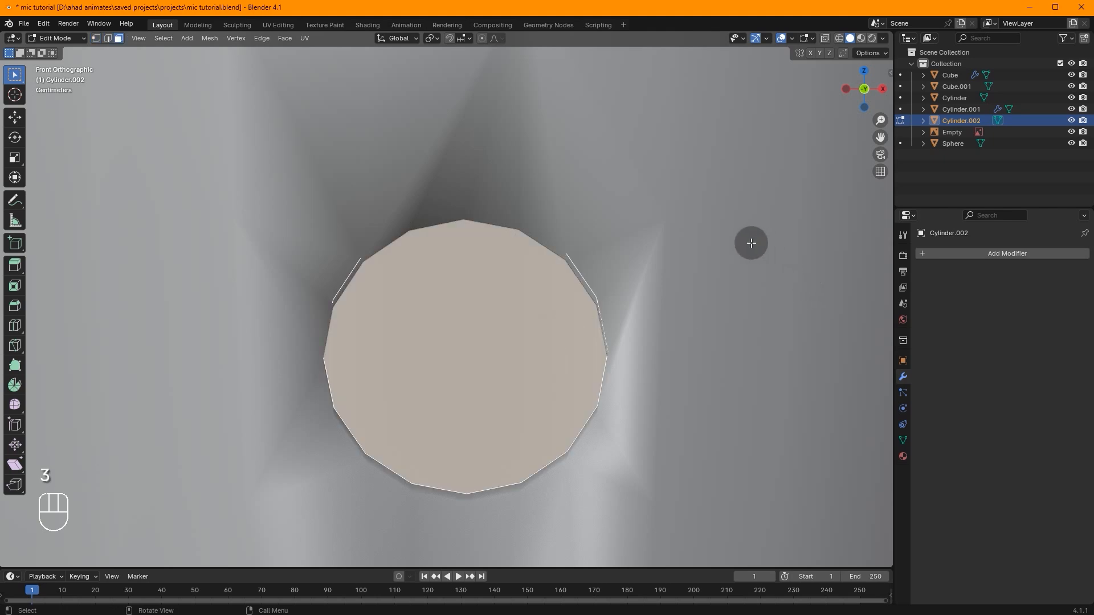
pyautogui.press('i')
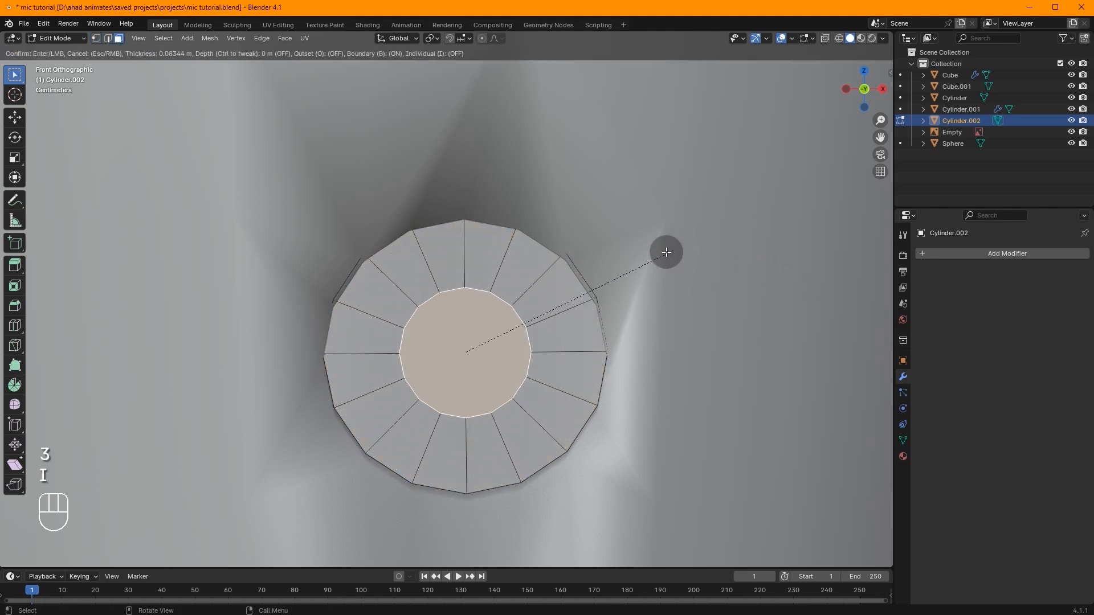
pyautogui.click(667, 252)
pyautogui.moveTo(668, 251); pyautogui.dragTo(630, 251, button='middle')
pyautogui.press('e')
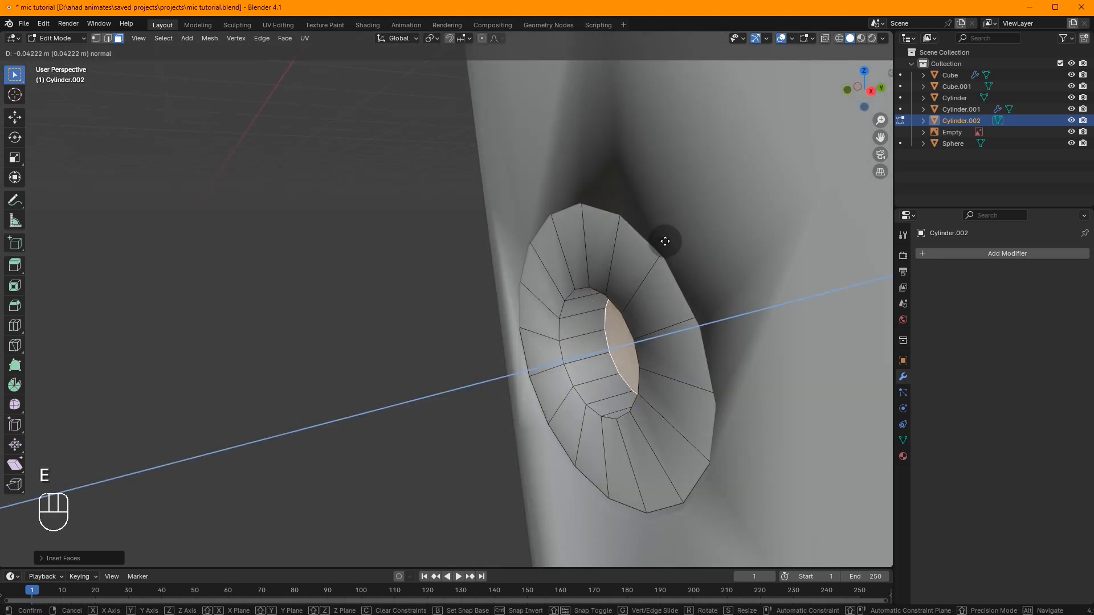
pyautogui.click(661, 242)
# Select the edge loop around the front rim of the jack hole
pyautogui.press('2')
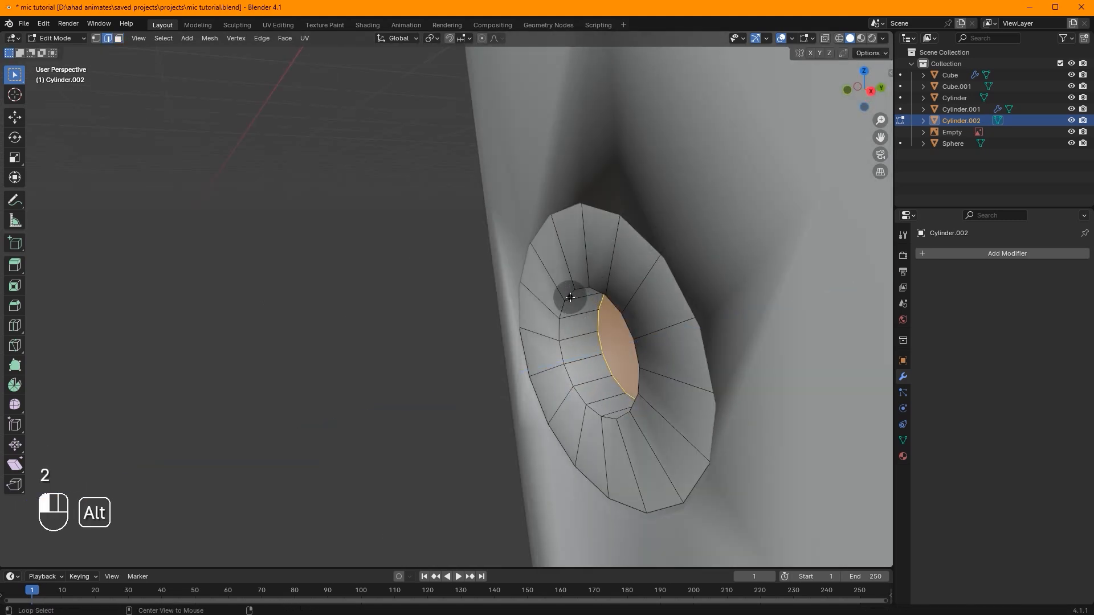
pyautogui.keyDown('alt'); pyautogui.click(571, 296); pyautogui.keyUp('alt')
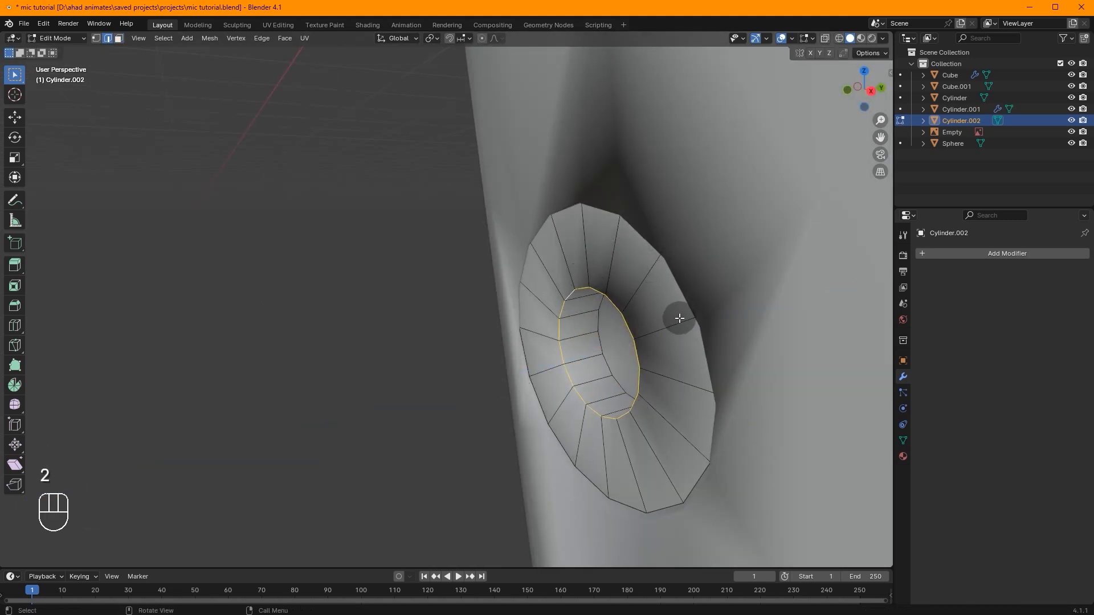
# Bevel the inner edge loop of the ring around the recess with one segment
pyautogui.hotkey('ctrl', 'b')
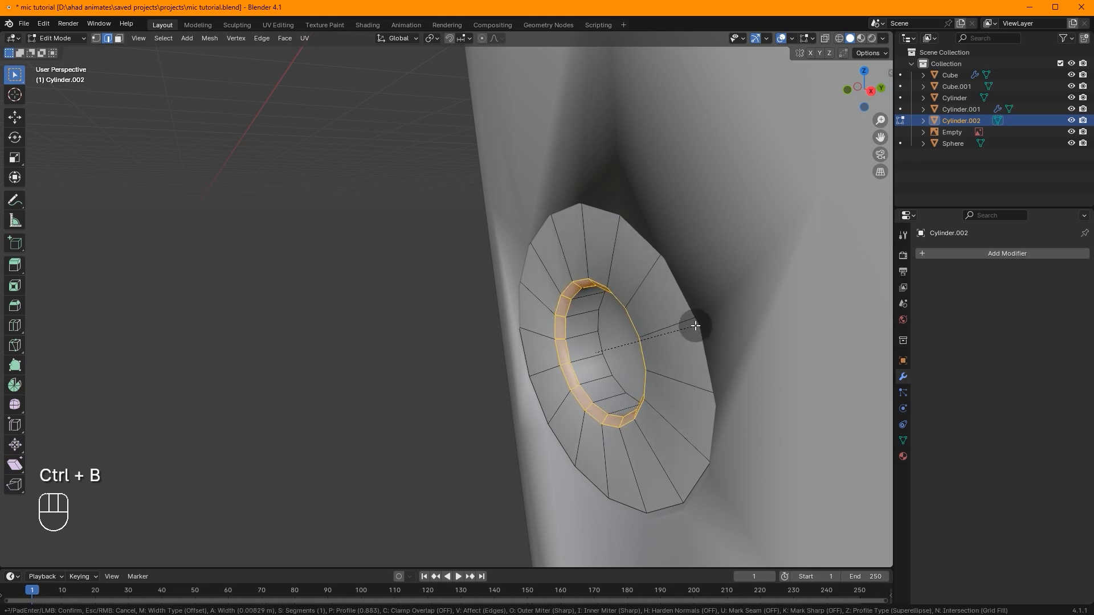
pyautogui.click(700, 323)
pyautogui.press('Tab')
# Adjust the ring along Z in front view and set its origin to its geometry
pyautogui.click(848, 93)
pyautogui.press('g')
pyautogui.press('z')
pyautogui.click(803, 181)
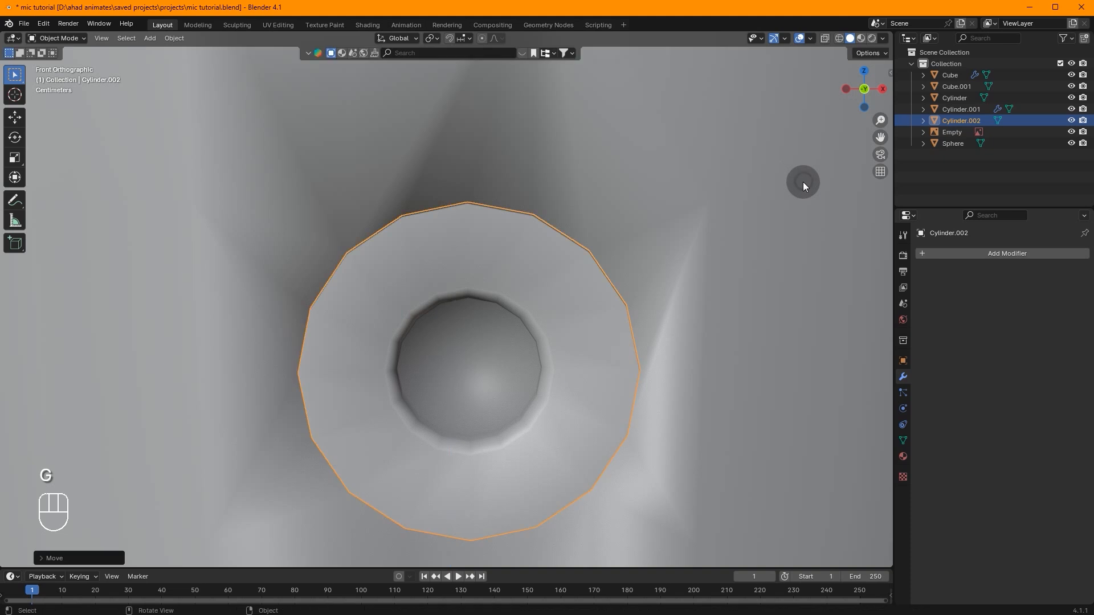
pyautogui.press('s')
pyautogui.rightClick(628, 269)
pyautogui.rightClick(629, 269)
pyautogui.moveTo(589, 319)
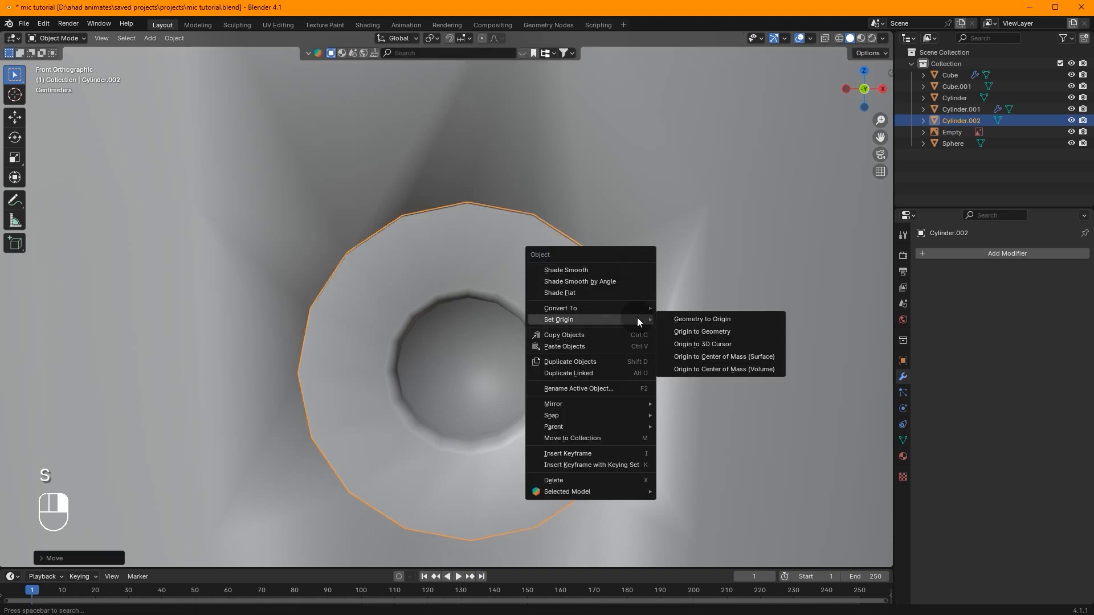
pyautogui.click(712, 334)
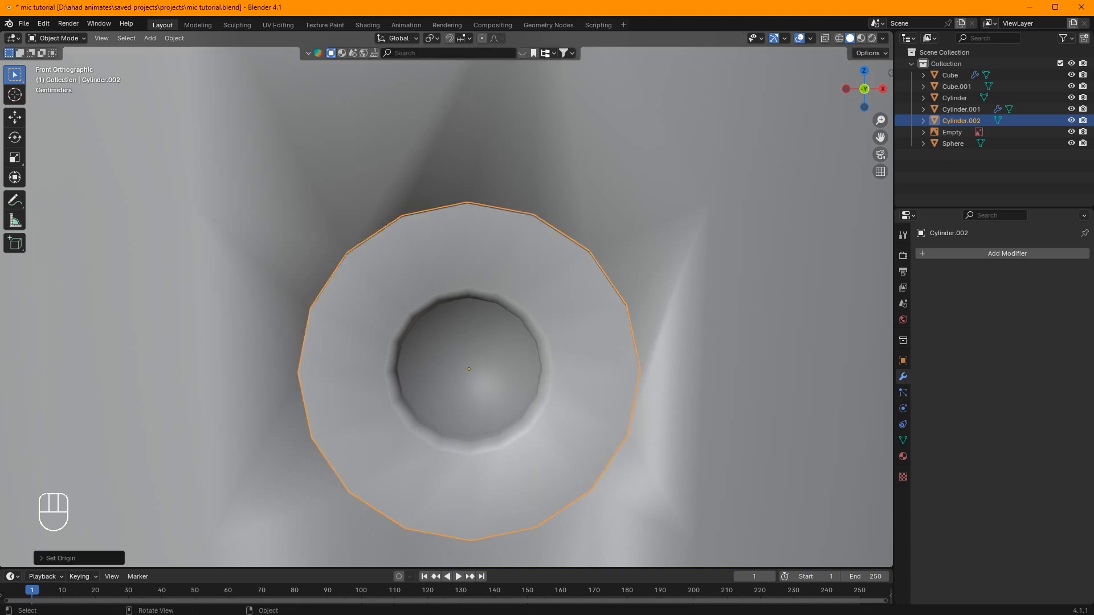
# Scale the ring up slightly and realign it along Z over the hole in the body
pyautogui.press('s')
pyautogui.click(656, 341)
pyautogui.press('g')
pyautogui.press('z')
pyautogui.click(658, 343)
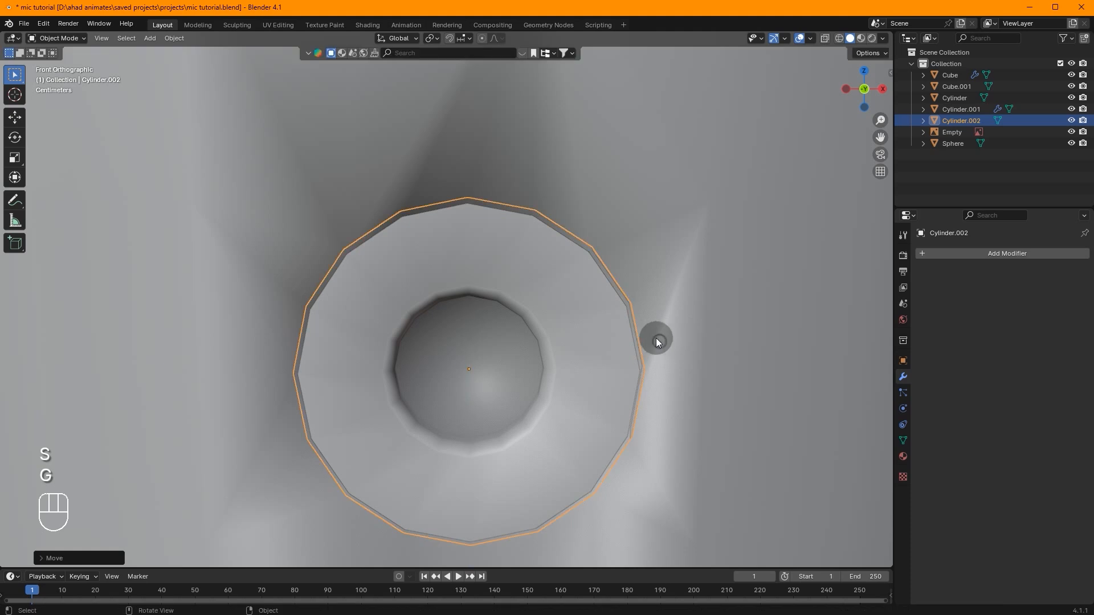
# Move the ring along Y to seat it on the body and fine-tune its position from the front
pyautogui.moveTo(659, 344); pyautogui.dragTo(667, 293, button='middle')
pyautogui.press('g')
pyautogui.press('y')
pyautogui.click(667, 293)
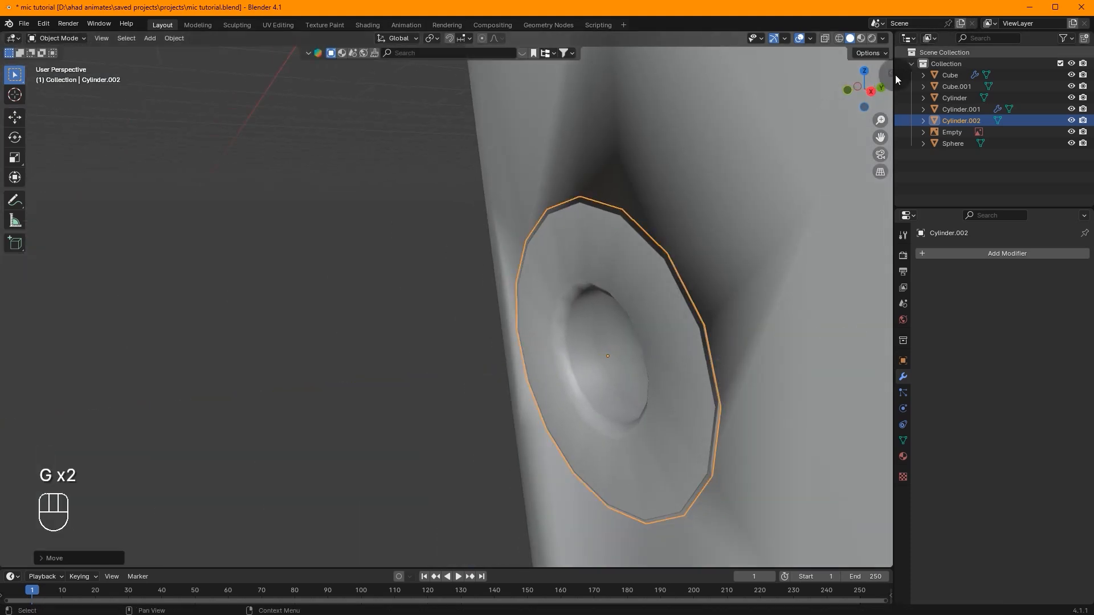
pyautogui.click(870, 91)
pyautogui.press('g')
pyautogui.click(776, 218)
# Select the full edge loop of the hole in the microphone body and give it a very narrow bevel
pyautogui.moveTo(669, 265); pyautogui.dragTo(759, 249, button='middle')
pyautogui.click(758, 249)
pyautogui.press('Tab')
pyautogui.keyDown('alt'); pyautogui.click(437, 354); pyautogui.keyUp('alt')
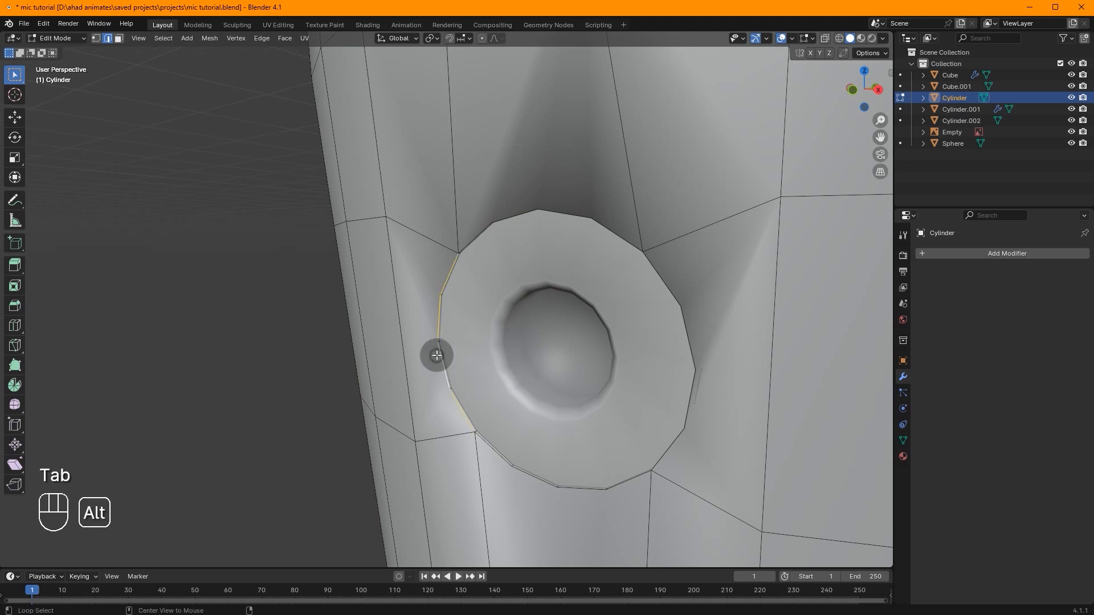
pyautogui.keyDown('alt'); pyautogui.keyDown('shift'); pyautogui.click(515, 206); pyautogui.keyUp('shift'); pyautogui.keyUp('alt')
pyautogui.keyDown('alt'); pyautogui.keyDown('shift'); pyautogui.click(695, 322); pyautogui.keyUp('shift'); pyautogui.keyUp('alt')
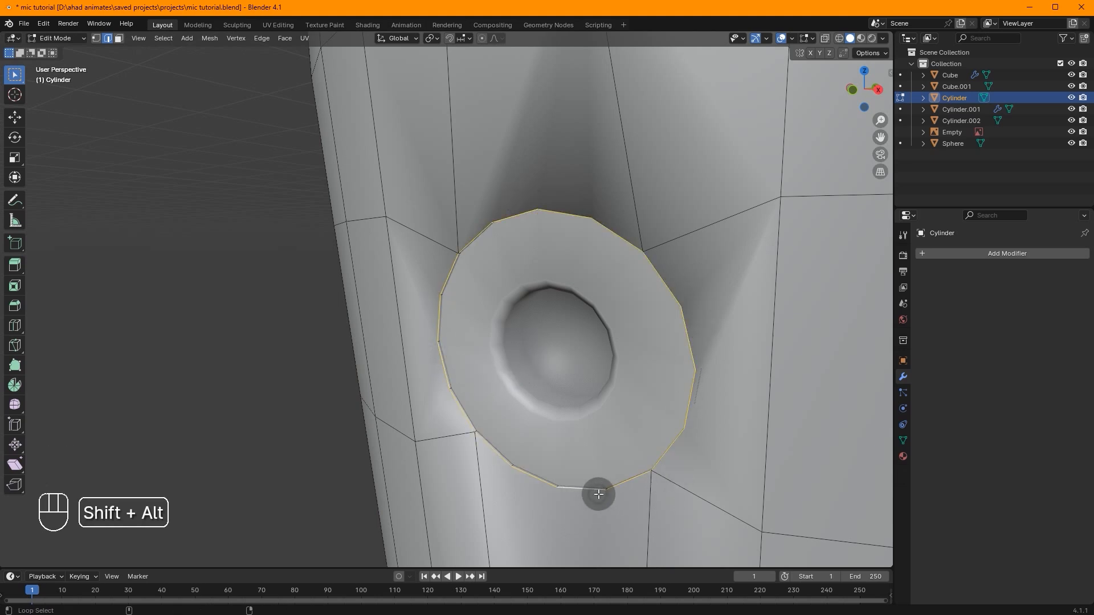
pyautogui.hotkey('ctrl', 'b')
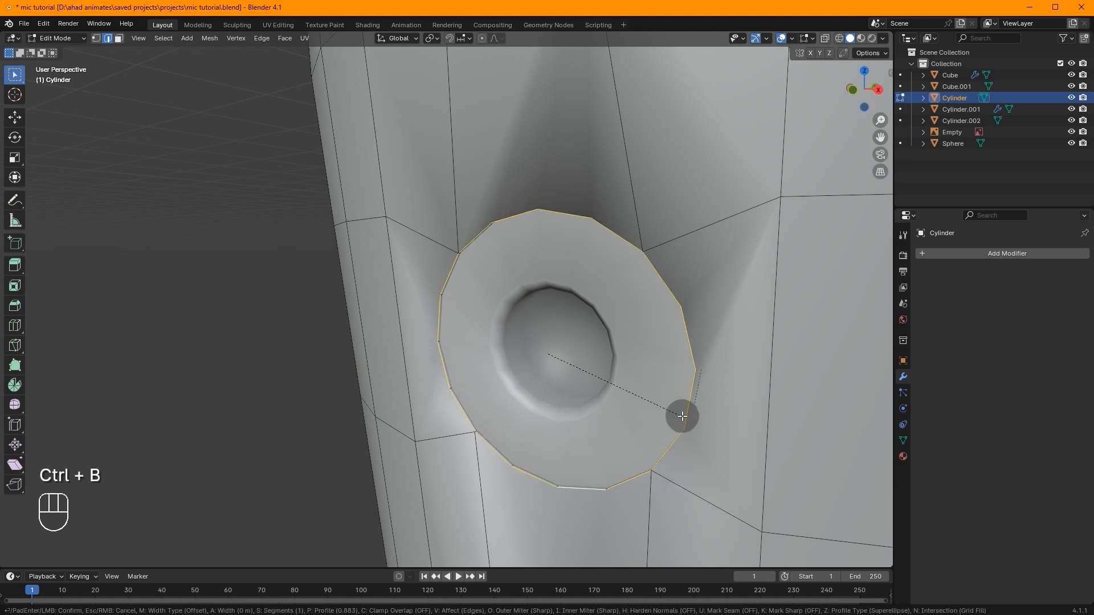
pyautogui.click(683, 416)
pyautogui.press('Tab')
pyautogui.moveTo(681, 415); pyautogui.dragTo(687, 378, button='middle')
pyautogui.click(686, 376)
pyautogui.scroll(-1, 685, 376)
pyautogui.press('Tab')
pyautogui.scroll(3, 610, 327)
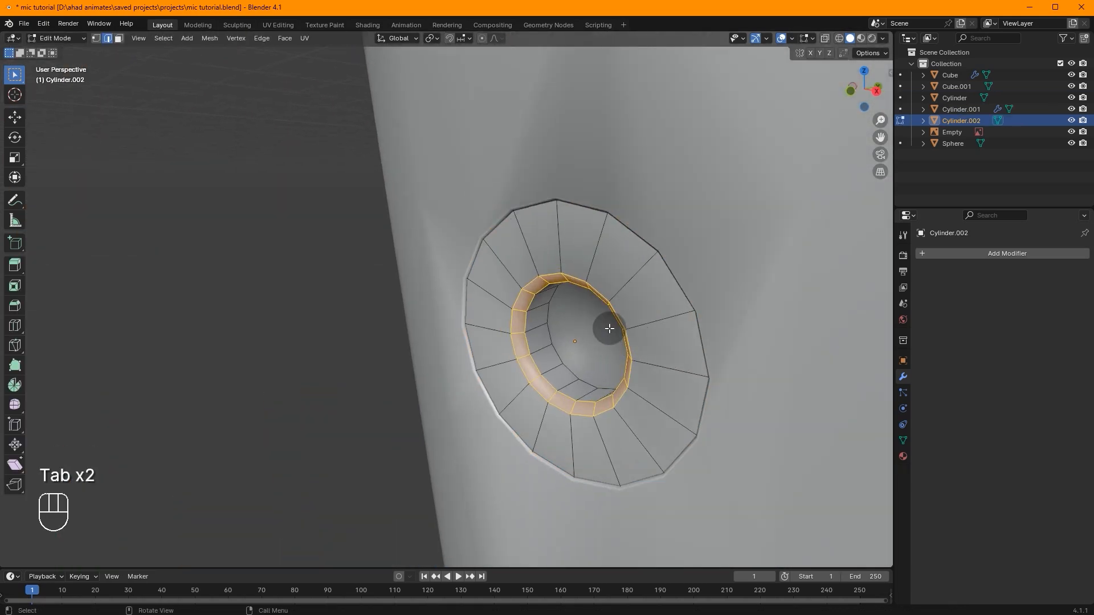
pyautogui.press('Tab')
pyautogui.scroll(-2, 608, 278)
pyautogui.moveTo(609, 278); pyautogui.dragTo(717, 306, button='middle')
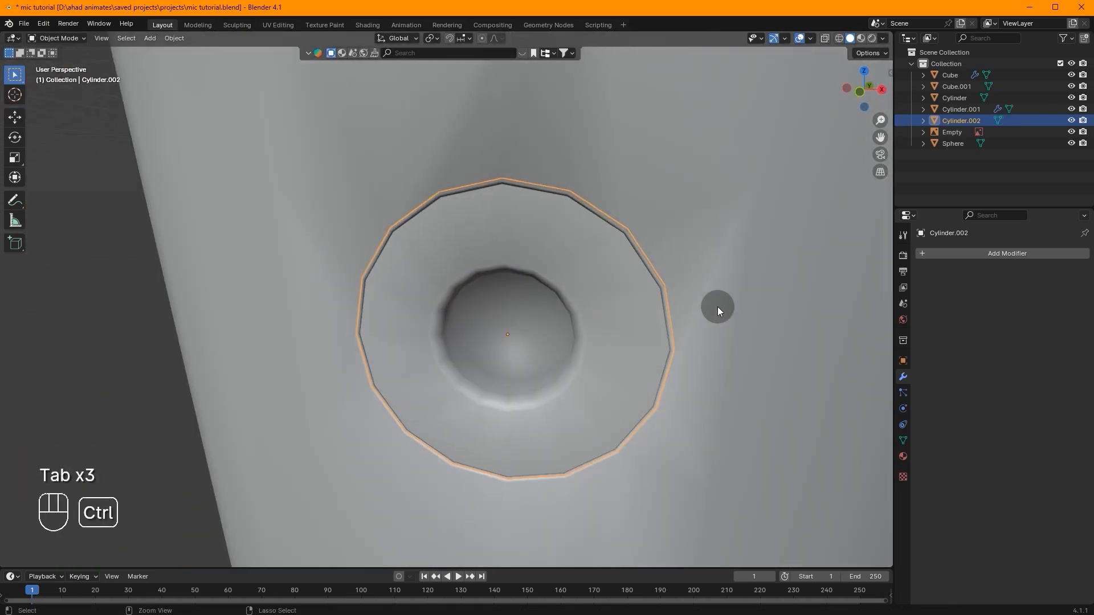
# Add a level 1 Subdivision modifier to the microphone body and a level 2 one to the ring
pyautogui.click(717, 307)
pyautogui.scroll(-6, 635, 327)
pyautogui.hotkey('ctrl', '1')
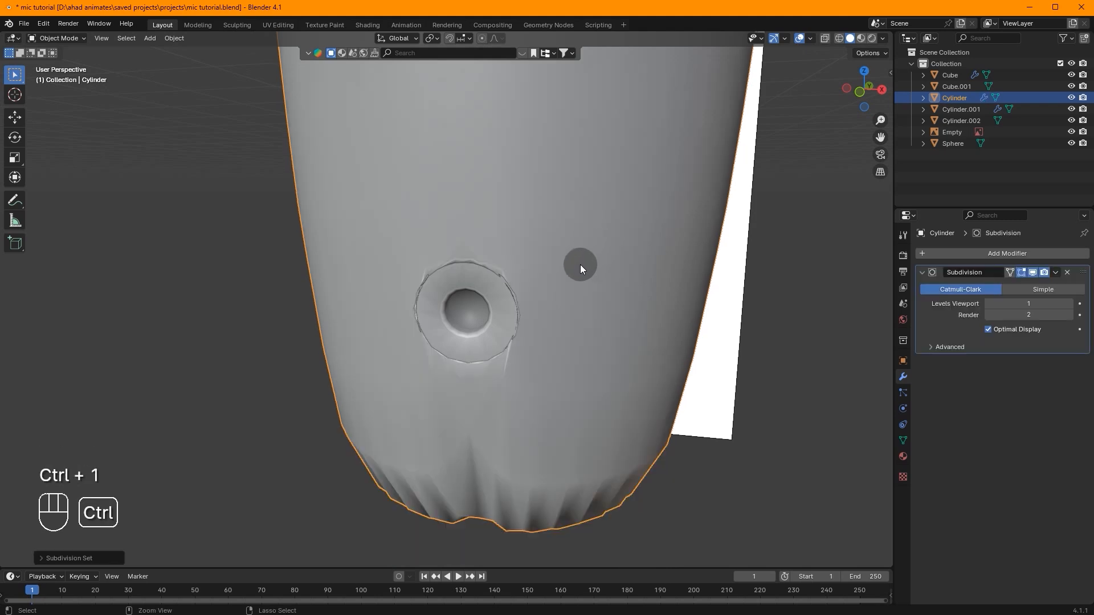
pyautogui.click(491, 318)
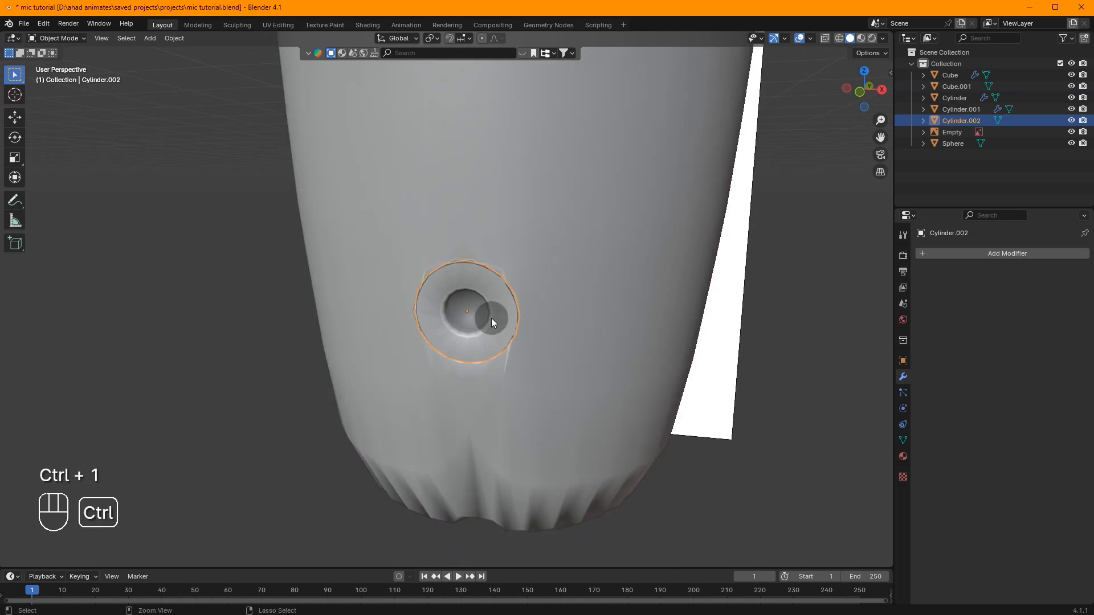
pyautogui.hotkey('ctrl', '2')
# Inset the circular face at the bottom of the ring's recess
pyautogui.press('Tab')
pyautogui.scroll(5, 549, 316)
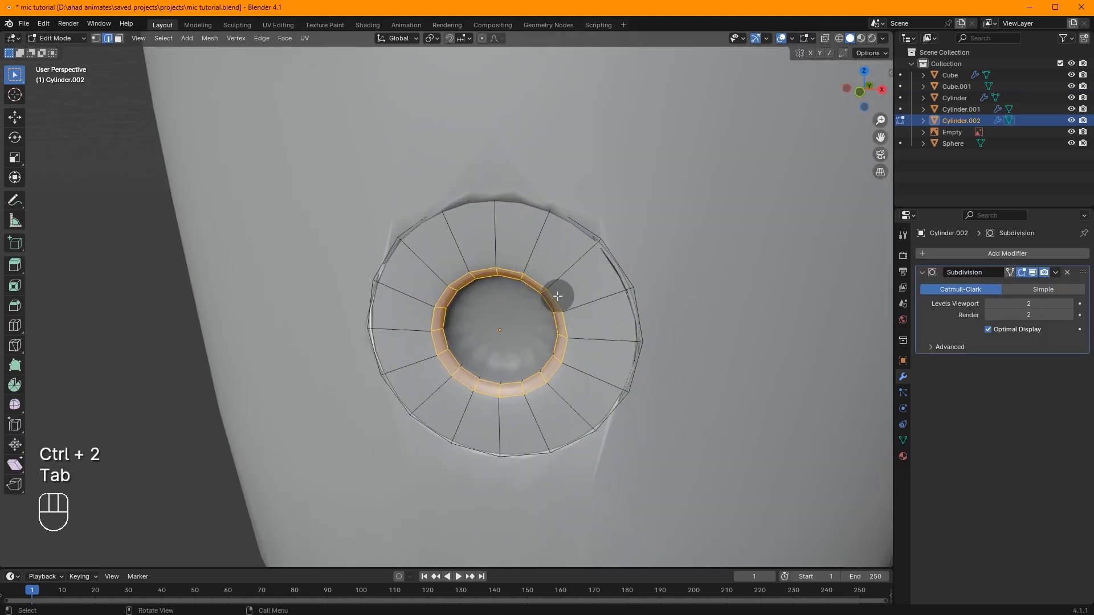
pyautogui.click(532, 314)
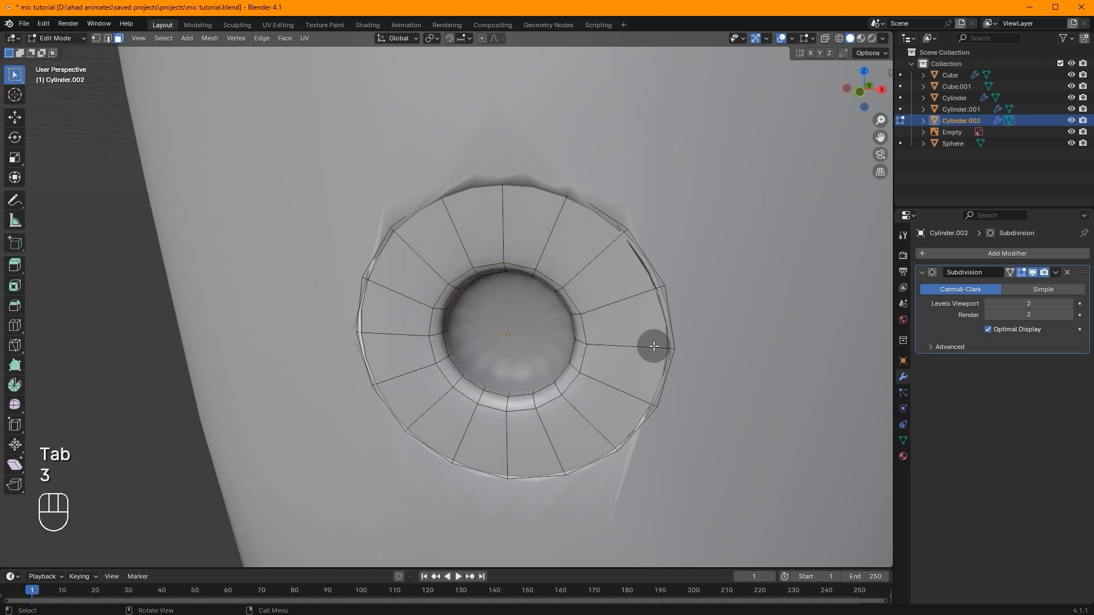
pyautogui.scroll(3, 627, 350)
pyautogui.press('i')
pyautogui.click(716, 345)
# Add a loop cut around the recess's inner wall and slide it toward the bottom of the recess
pyautogui.moveTo(697, 347); pyautogui.dragTo(786, 407, button='middle')
pyautogui.hotkey('ctrl', 'r')
pyautogui.click(789, 402)
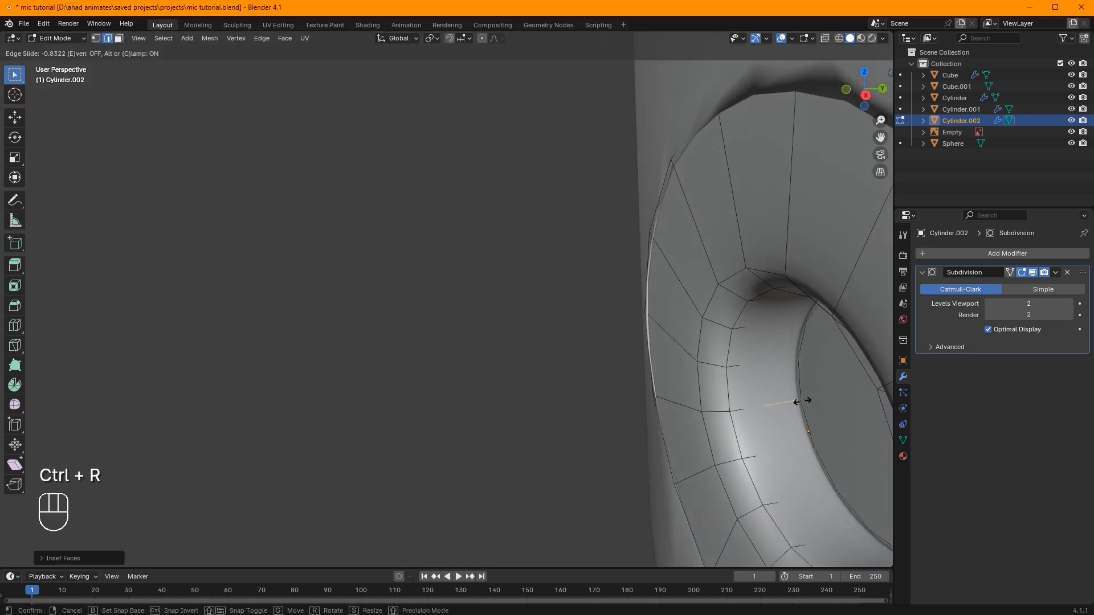
pyautogui.click(733, 360)
# Set the mean crease of the two bevelled edge loops at the recess opening to 1.00
pyautogui.keyDown('alt'); pyautogui.click(732, 351); pyautogui.keyUp('alt')
pyautogui.keyDown('alt'); pyautogui.keyDown('shift'); pyautogui.click(704, 342); pyautogui.keyUp('shift'); pyautogui.keyUp('alt')
pyautogui.press('n')
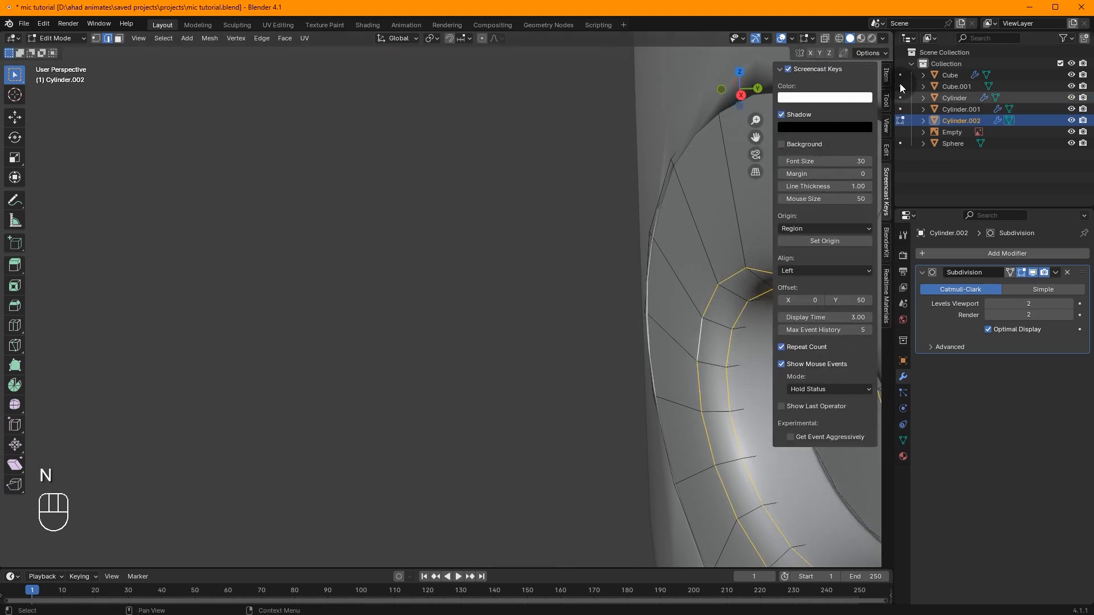
pyautogui.click(884, 128)
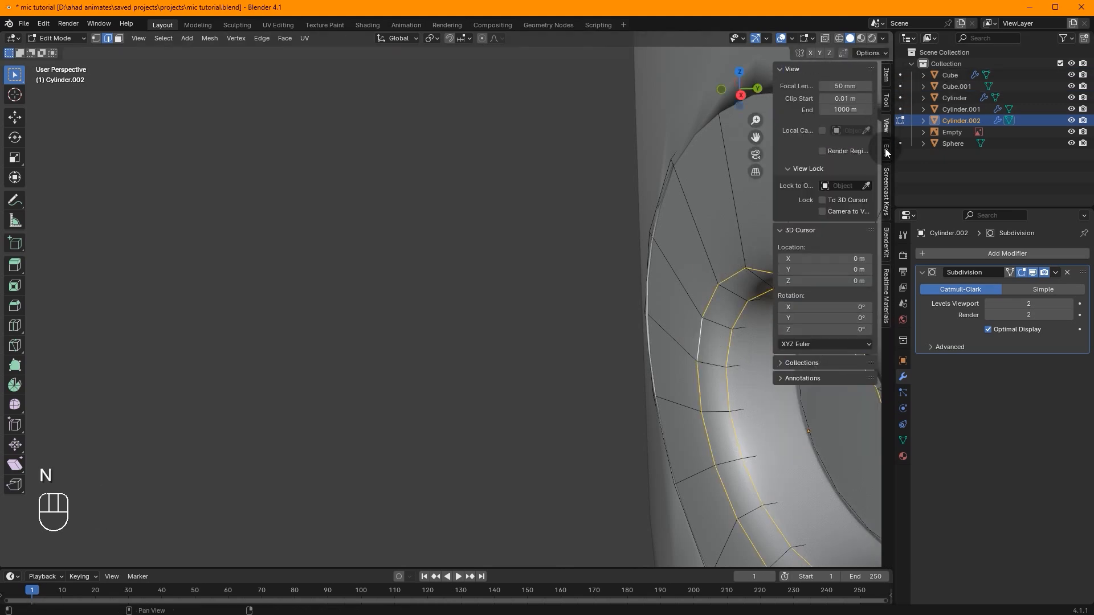
pyautogui.click(886, 80)
pyautogui.moveTo(837, 208); pyautogui.dragTo(878, 208)
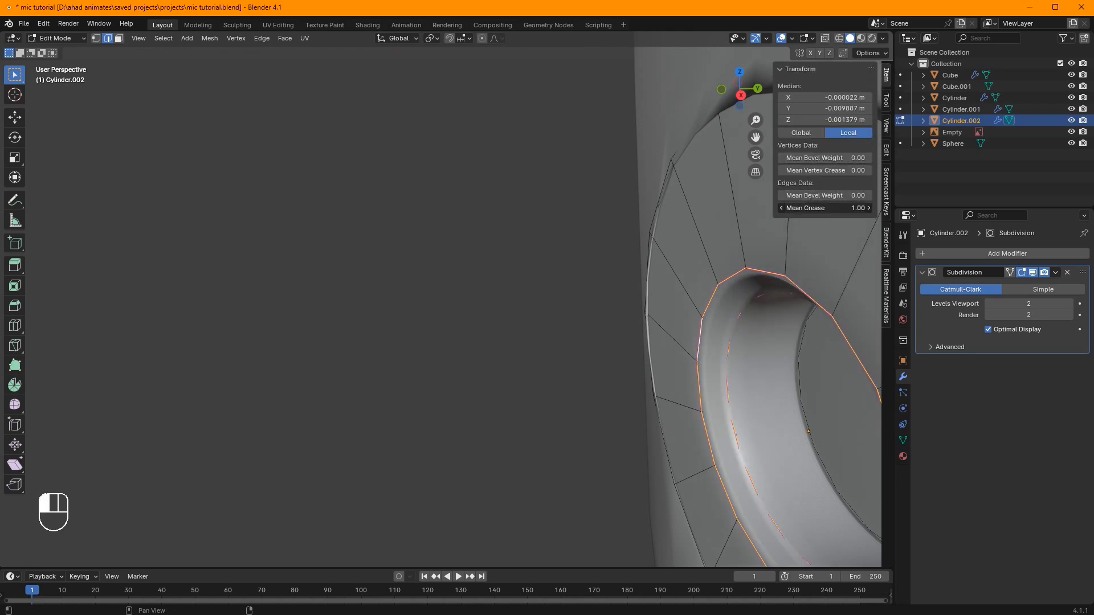
pyautogui.press('n')
pyautogui.press('Tab')
pyautogui.moveTo(742, 295); pyautogui.dragTo(779, 244, button='middle')
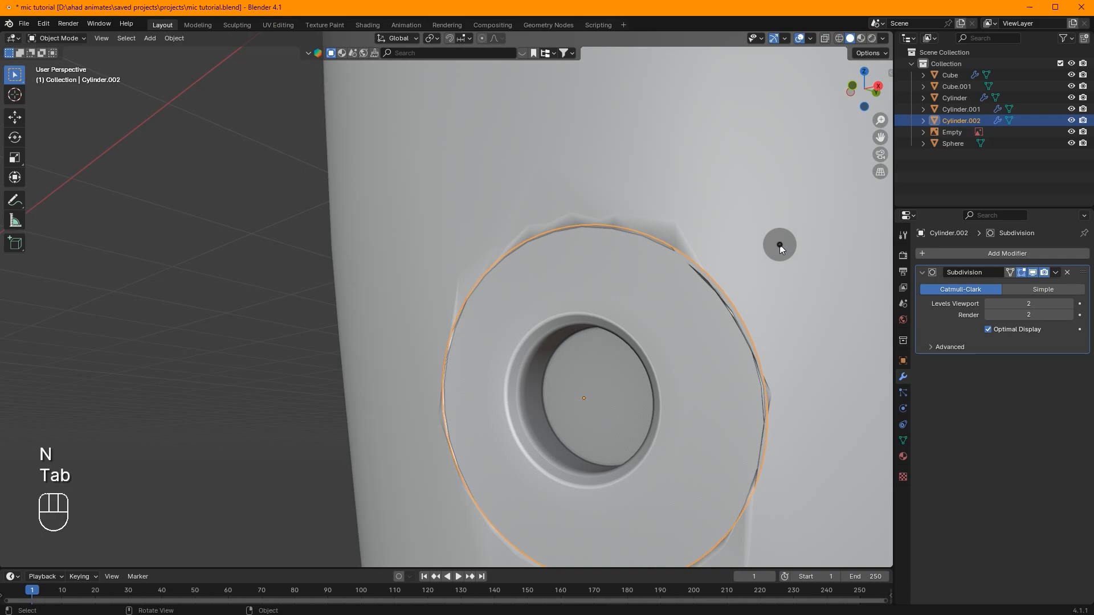
# Check the body's bevelled hole rim in X-ray, and set up vertex editing of the body in front view
pyautogui.click(785, 185)
pyautogui.press('Tab')
pyautogui.click(825, 39)
pyautogui.moveTo(683, 171); pyautogui.dragTo(423, 274, button='middle')
pyautogui.press('KP_Enter')
pyautogui.press('KP_Decimal')
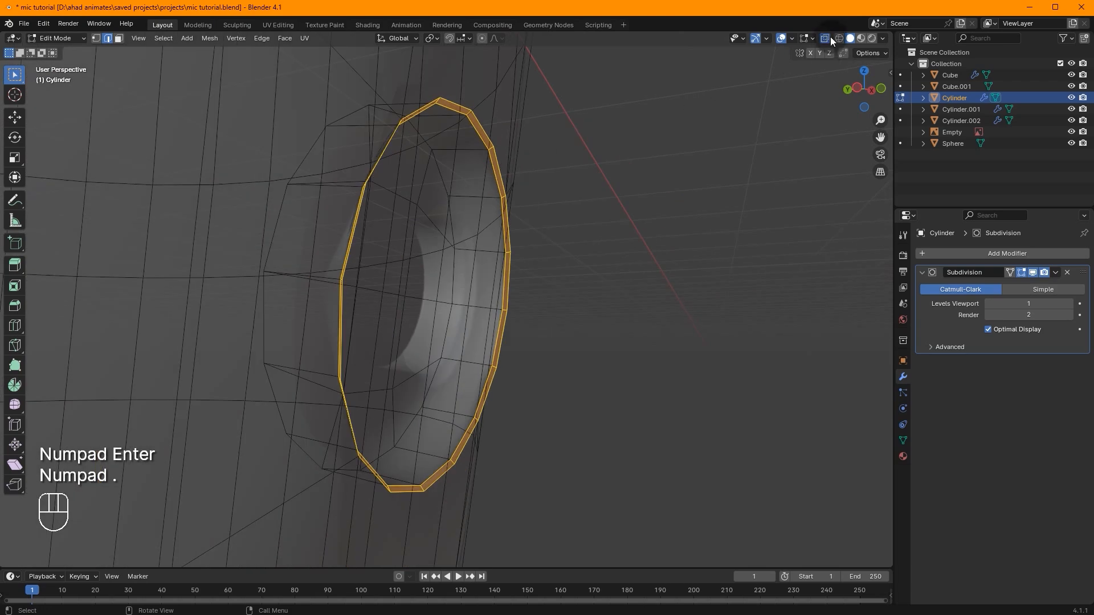
pyautogui.click(826, 38)
pyautogui.click(882, 88)
pyautogui.press('Tab')
pyautogui.press('Tab')
pyautogui.press('1')
# Try connecting the outer corner vertices to the middle of the hole's rim, and dissolve the extra selected vertices
pyautogui.hotkey('ctrl', 'r')
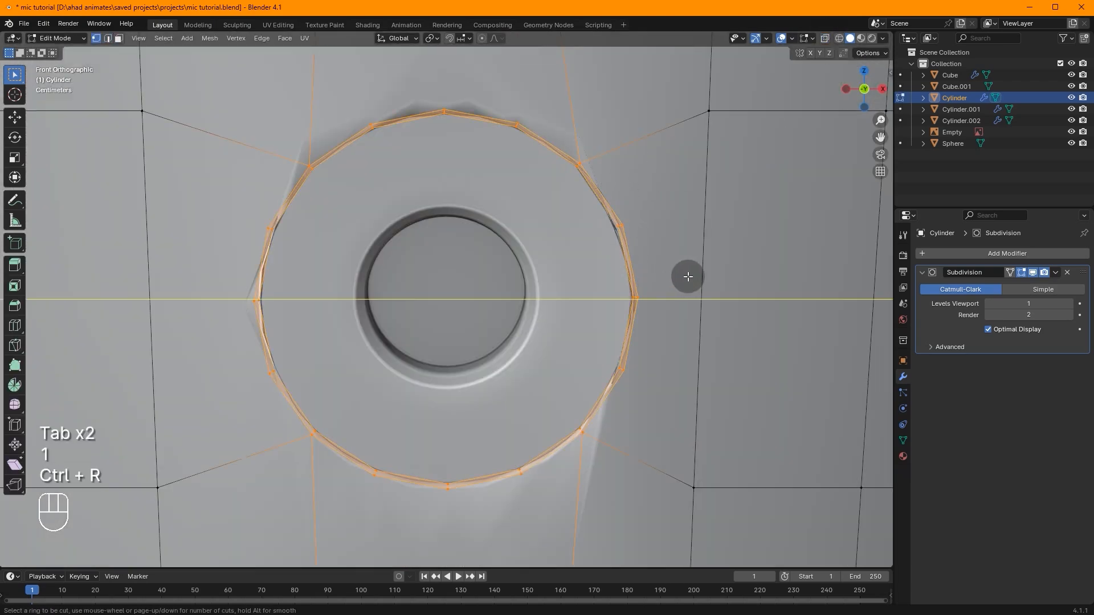
pyautogui.keyDown('shift'); pyautogui.click(708, 110); pyautogui.keyUp('shift')
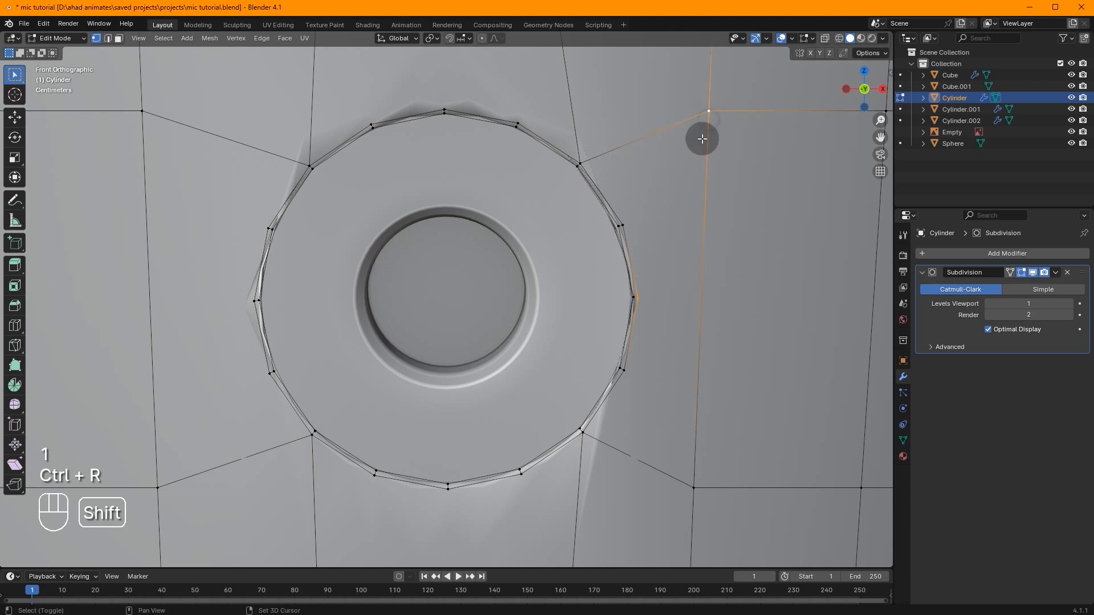
pyautogui.press('j')
pyautogui.keyDown('shift'); pyautogui.click(692, 488); pyautogui.keyUp('shift')
pyautogui.press('j')
pyautogui.scroll(-3, 626, 438)
pyautogui.click(334, 300)
pyautogui.keyDown('shift'); pyautogui.click(279, 406); pyautogui.keyUp('shift')
pyautogui.hotkey('ctrl', 'x')
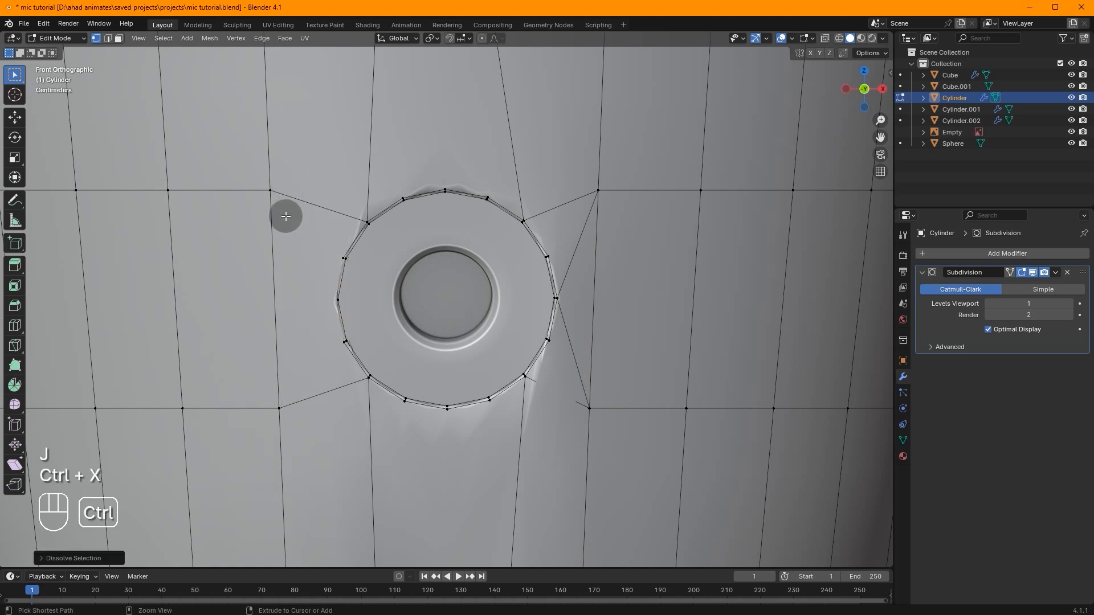
# Undo the vertex connections and the dissolve around the hole
pyautogui.hotkey('ctrl', 'z')
pyautogui.hotkey('ctrl', 'z')
pyautogui.hotkey('ctrl', 'z')
pyautogui.hotkey('ctrl', 'z')
pyautogui.hotkey('ctrl', 'z')
pyautogui.hotkey('ctrl', 'z')
pyautogui.hotkey('ctrl', 'z')
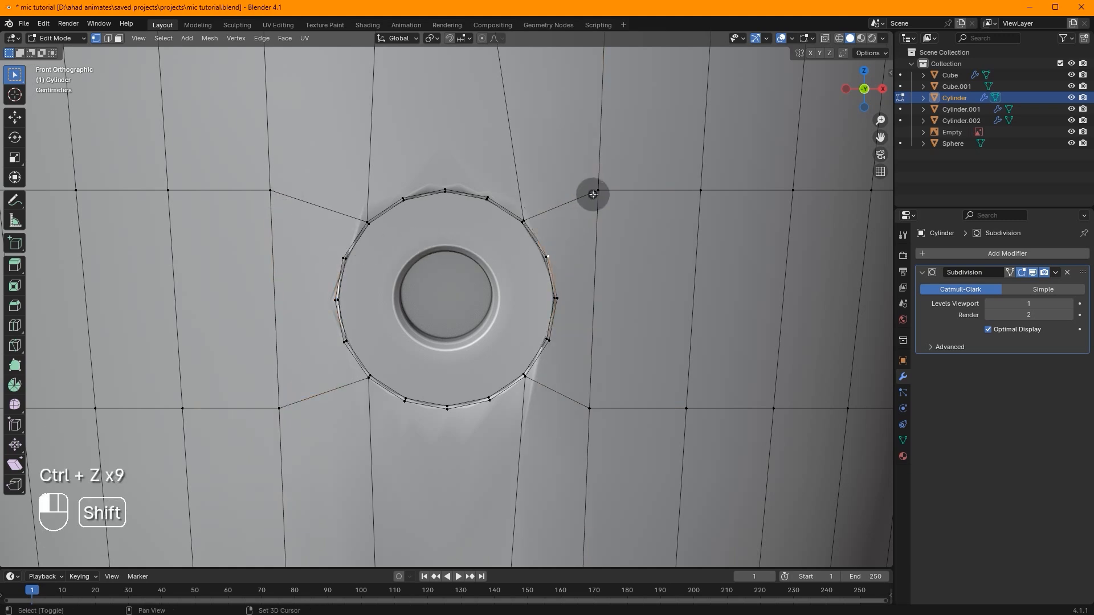
# Connect the four outer corner vertices around the hole to the adjacent side vertices of its rim
pyautogui.press('j')
pyautogui.keyDown('shift'); pyautogui.click(589, 397); pyautogui.keyUp('shift')
pyautogui.press('j')
pyautogui.keyDown('shift'); pyautogui.click(279, 407); pyautogui.keyUp('shift')
pyautogui.press('j')
pyautogui.click(343, 258)
pyautogui.keyDown('shift'); pyautogui.click(272, 191); pyautogui.keyUp('shift')
pyautogui.press('j')
# Add a centred horizontal loop cut around the body at the hole's mid-height
pyautogui.hotkey('ctrl', 'r')
pyautogui.scroll(-2, 303, 312)
pyautogui.hotkey('ctrl', 'r')
pyautogui.moveTo(303, 313); pyautogui.dragTo(510, 300, button='middle')
pyautogui.click(310, 302)
pyautogui.click(310, 302)
# Connect both ends of the mid-height loop cut to the side vertices of the hole's rim
pyautogui.click(331, 315)
pyautogui.keyDown('shift'); pyautogui.click(369, 311); pyautogui.keyUp('shift')
pyautogui.press('j')
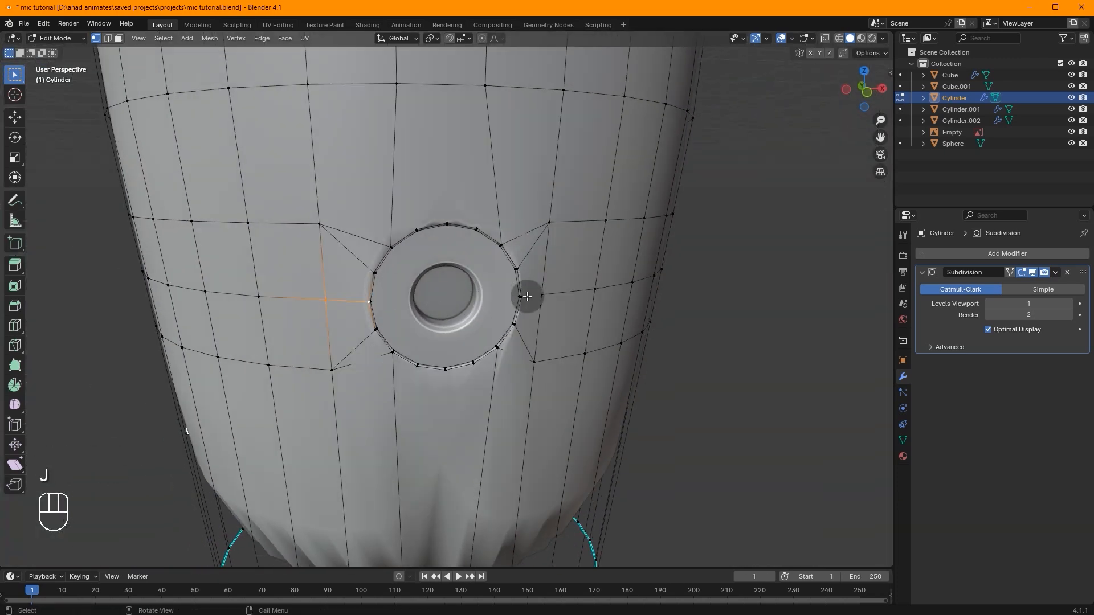
pyautogui.keyDown('shift'); pyautogui.click(521, 295); pyautogui.keyUp('shift')
pyautogui.press('j')
# Connect the two upper rim vertices beside the hole's top centre to the vertices in the edge row above
pyautogui.moveTo(579, 273); pyautogui.dragTo(550, 254, button='middle')
pyautogui.scroll(1, 550, 255)
pyautogui.click(858, 93)
pyautogui.keyDown('shift'); pyautogui.moveTo(452, 176); pyautogui.dragTo(464, 288, button='middle'); pyautogui.keyUp('shift')
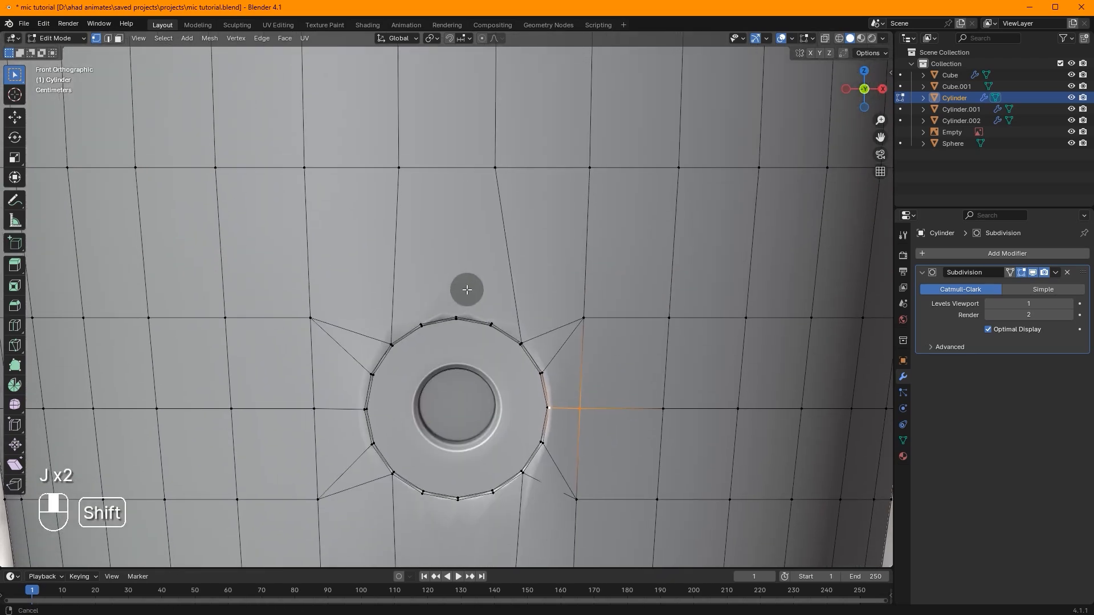
pyautogui.click(420, 323)
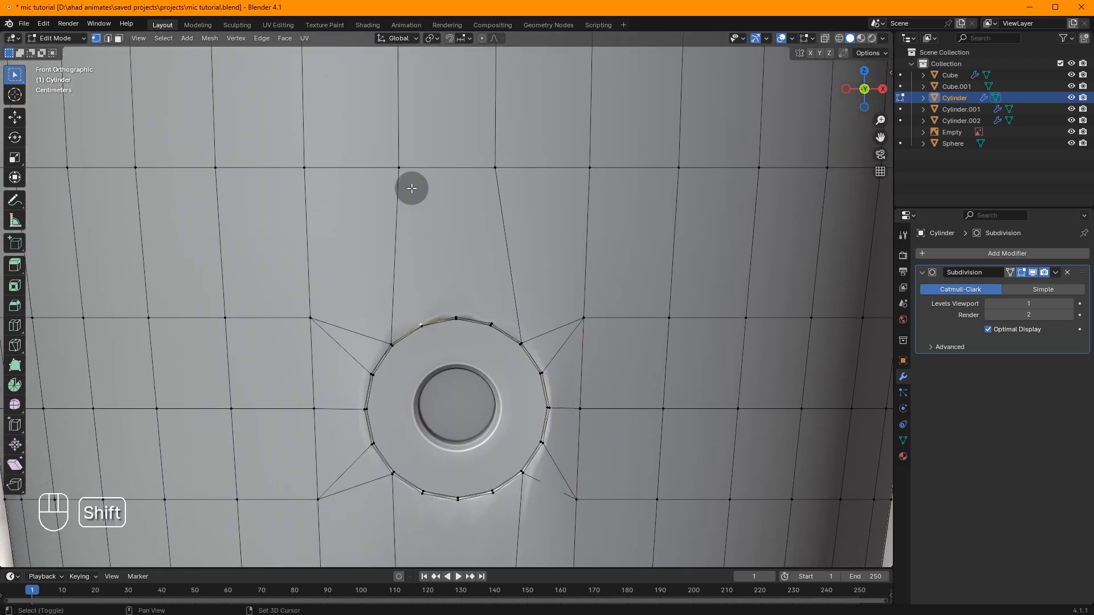
pyautogui.click(489, 321)
pyautogui.keyDown('shift'); pyautogui.click(491, 168); pyautogui.keyUp('shift')
pyautogui.press('j')
# Add a loop cut around the body just below the hole and flatten it into a straight horizontal line
pyautogui.keyDown('shift'); pyautogui.moveTo(472, 492); pyautogui.dragTo(494, 189, button='middle'); pyautogui.keyUp('shift')
pyautogui.click(513, 193)
pyautogui.scroll(-3, 494, 291)
pyautogui.hotkey('ctrl', 'r')
pyautogui.click(476, 351)
pyautogui.click(490, 239)
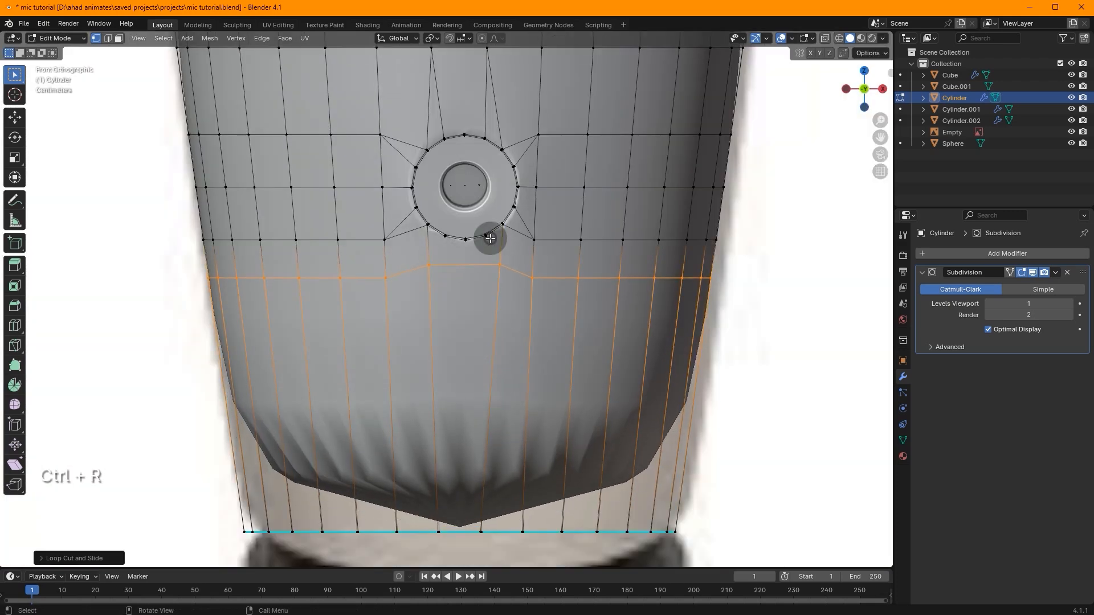
pyautogui.press('s')
pyautogui.click(613, 252)
# Connect the two lower rim vertices beside the hole's bottom centre to the edge loop below
pyautogui.keyDown('shift'); pyautogui.moveTo(613, 251); pyautogui.dragTo(606, 320, button='middle'); pyautogui.keyUp('shift')
pyautogui.scroll(2, 594, 316)
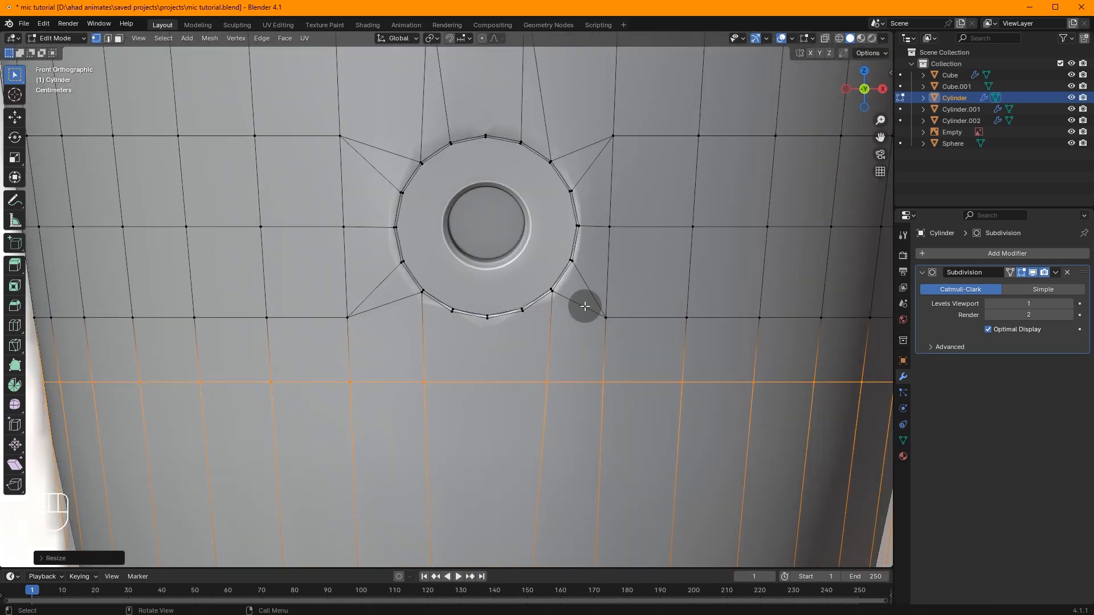
pyautogui.click(523, 313)
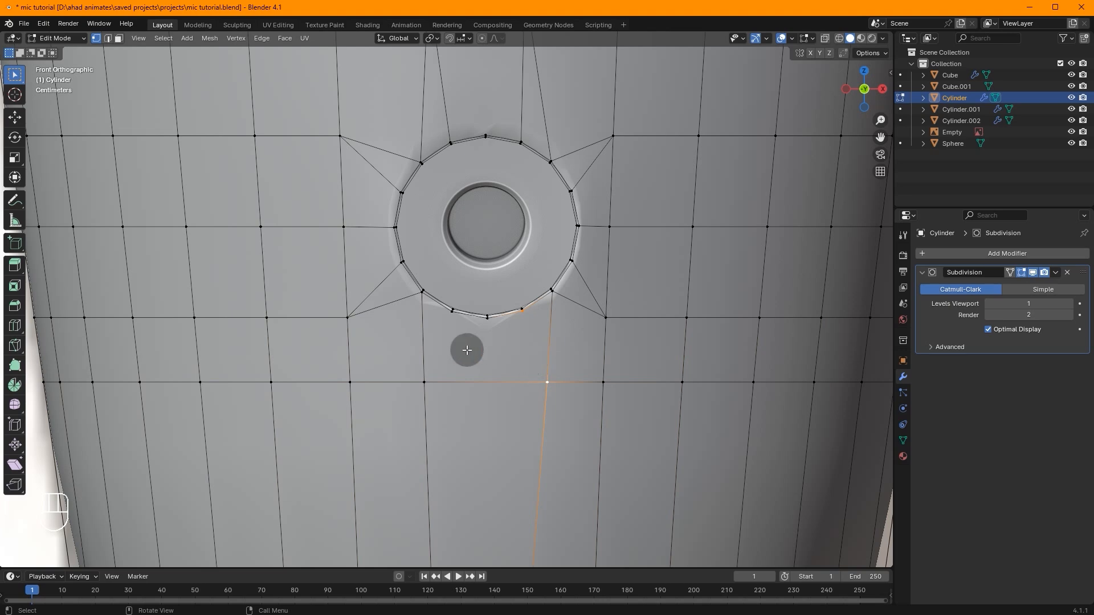
pyautogui.press('j')
# Add centred vertical loop cuts on the body below and above the hole
pyautogui.scroll(-3, 435, 378)
pyautogui.hotkey('ctrl', 'r')
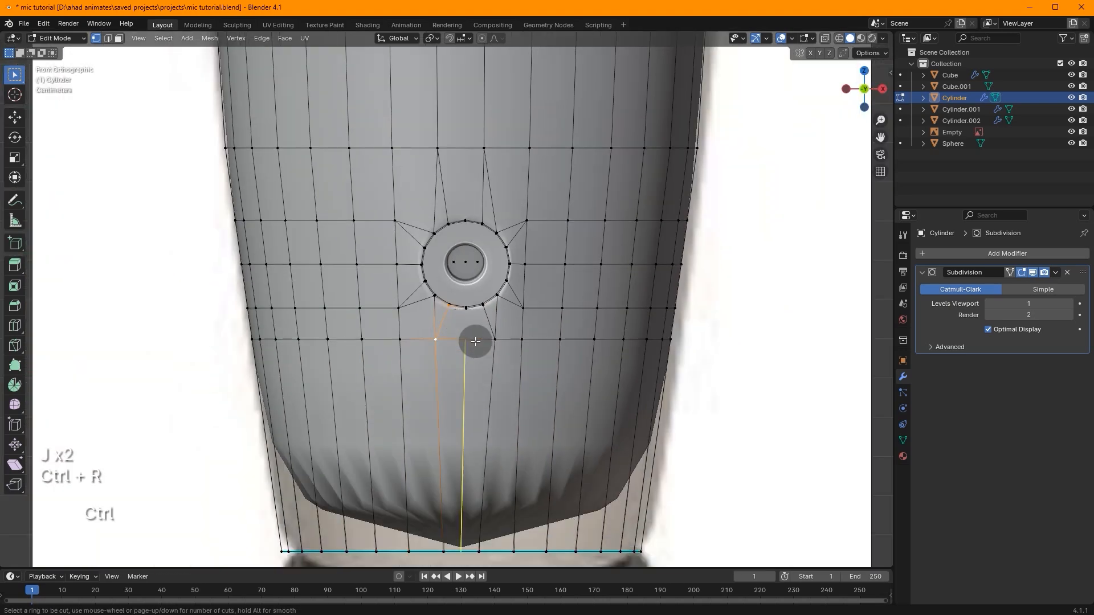
pyautogui.doubleClick(474, 342)
pyautogui.scroll(-3, 473, 340)
pyautogui.hotkey('ctrl', 'r')
pyautogui.click(452, 211)
pyautogui.click(452, 210)
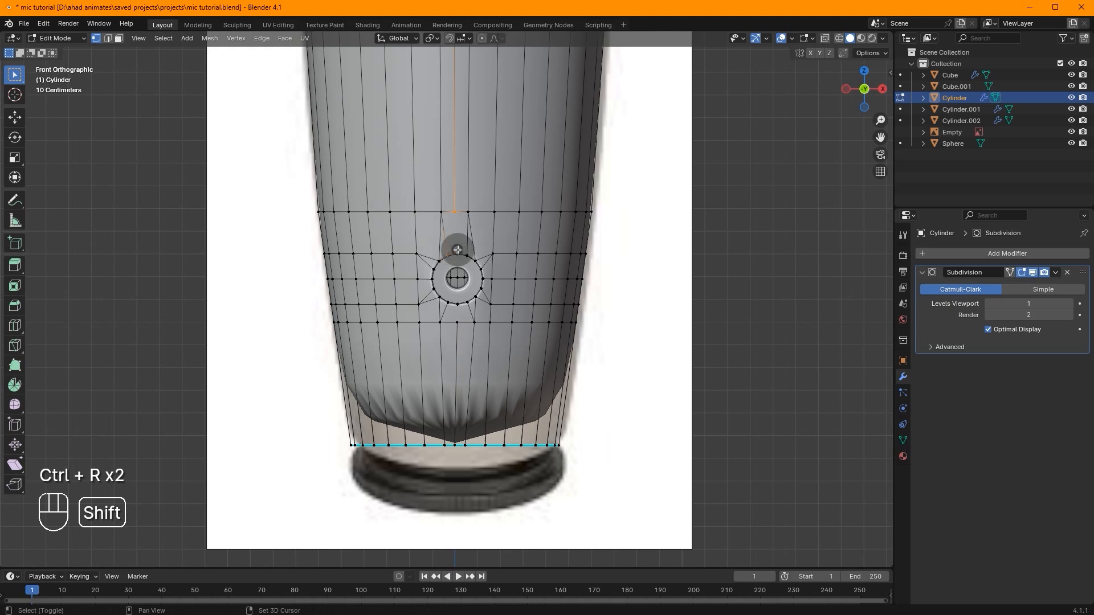
# Connect the ends of the vertical cuts to the top and bottom centre vertices of the hole's rim
pyautogui.scroll(3, 521, 199)
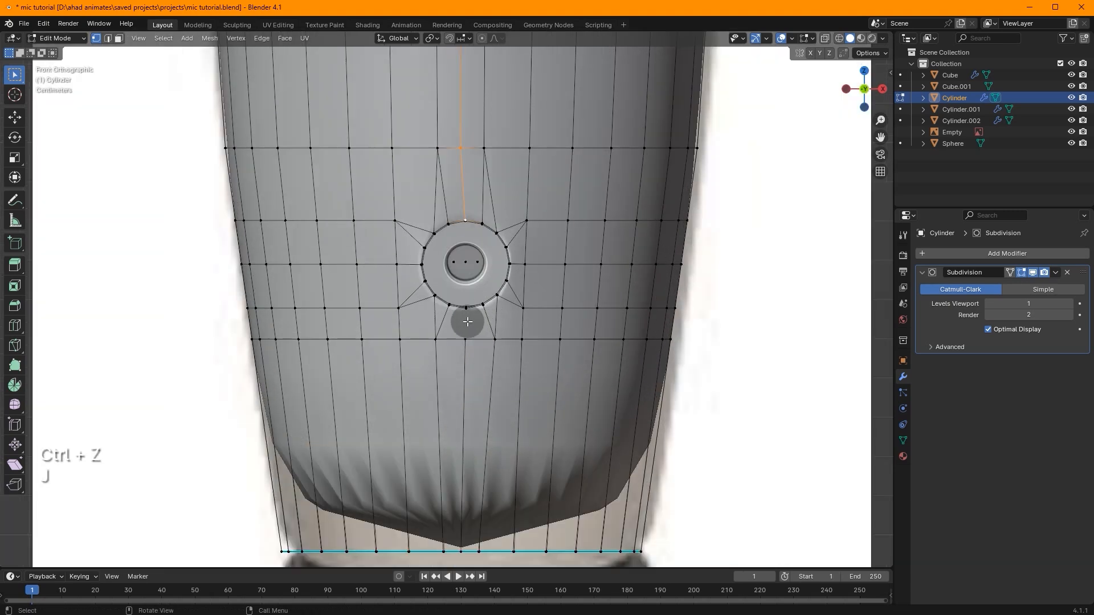
pyautogui.press('j')
pyautogui.moveTo(478, 324); pyautogui.dragTo(454, 211, button='middle')
pyautogui.press('Tab')
pyautogui.press('Tab')
# Inset the face closing the microphone body's bottom end and extrude it inward to form a shallow recess
pyautogui.moveTo(475, 424); pyautogui.dragTo(445, 381, button='middle')
pyautogui.keyDown('alt'); pyautogui.click(480, 446); pyautogui.keyUp('alt')
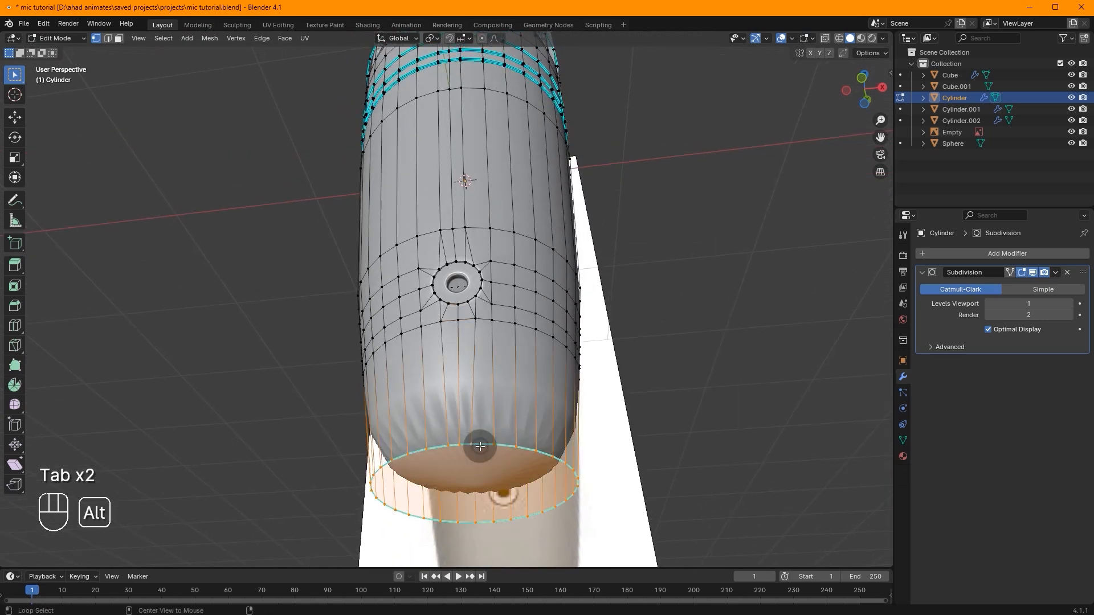
pyautogui.press('i')
pyautogui.click(697, 379)
pyautogui.moveTo(697, 379); pyautogui.dragTo(640, 234, button='middle')
pyautogui.press('e')
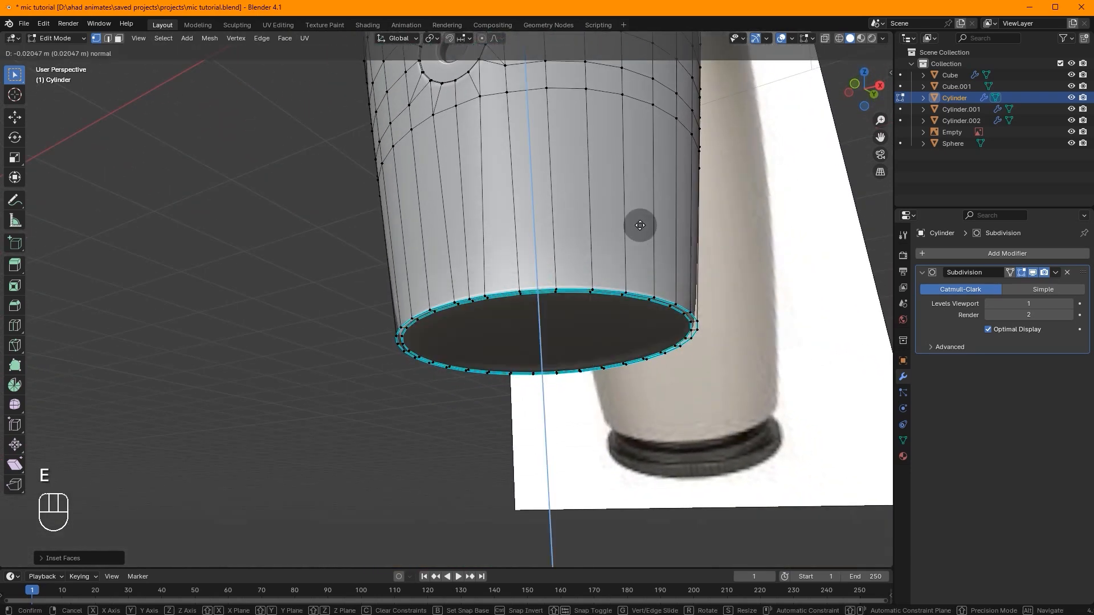
pyautogui.click(639, 221)
# Bevel the edge loop of the bottom rim around the recess
pyautogui.scroll(6, 581, 264)
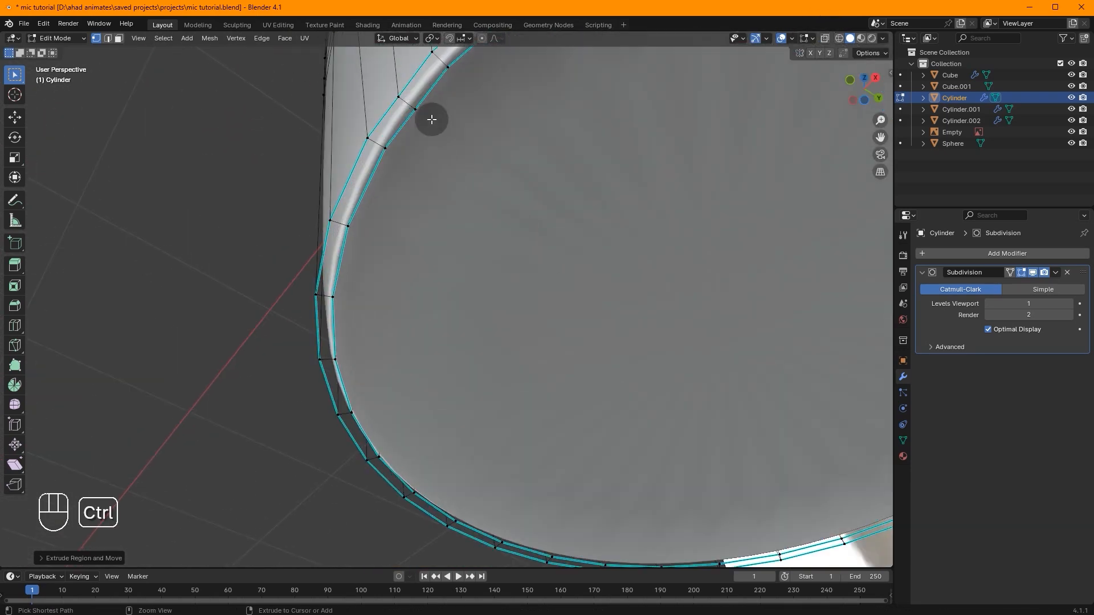
pyautogui.click(403, 98)
pyautogui.rightClick(403, 98)
pyautogui.moveTo(448, 133); pyautogui.dragTo(460, 158, button='middle')
pyautogui.scroll(2, 586, 189)
pyautogui.hotkey('ctrl', 'b')
pyautogui.click(572, 181)
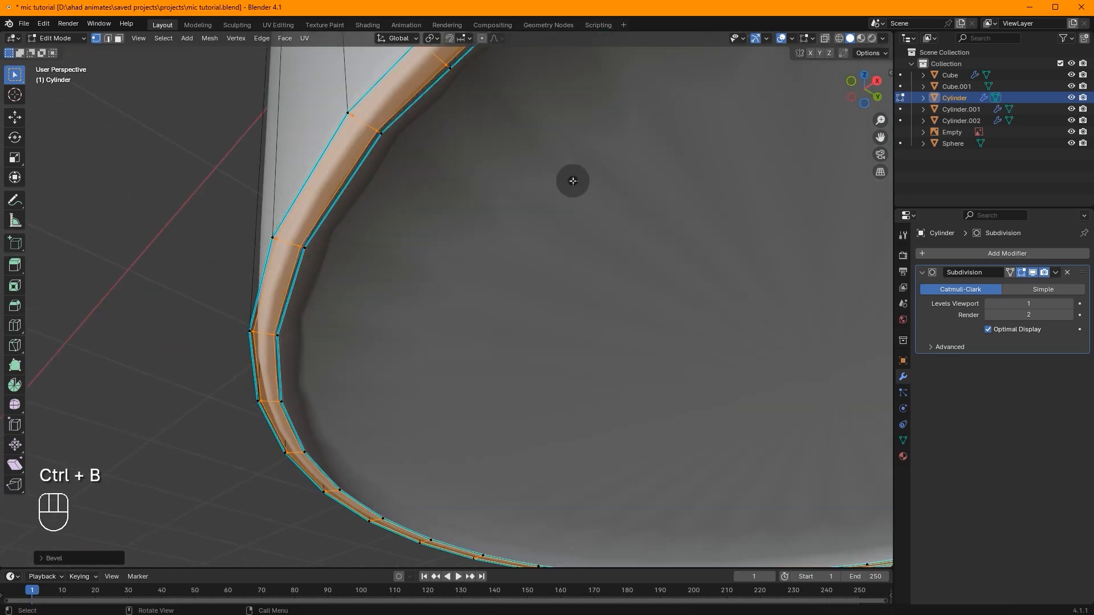
pyautogui.click(633, 247)
pyautogui.moveTo(632, 247); pyautogui.dragTo(593, 252, button='middle')
pyautogui.scroll(-3, 570, 254)
pyautogui.scroll(2, 342, 278)
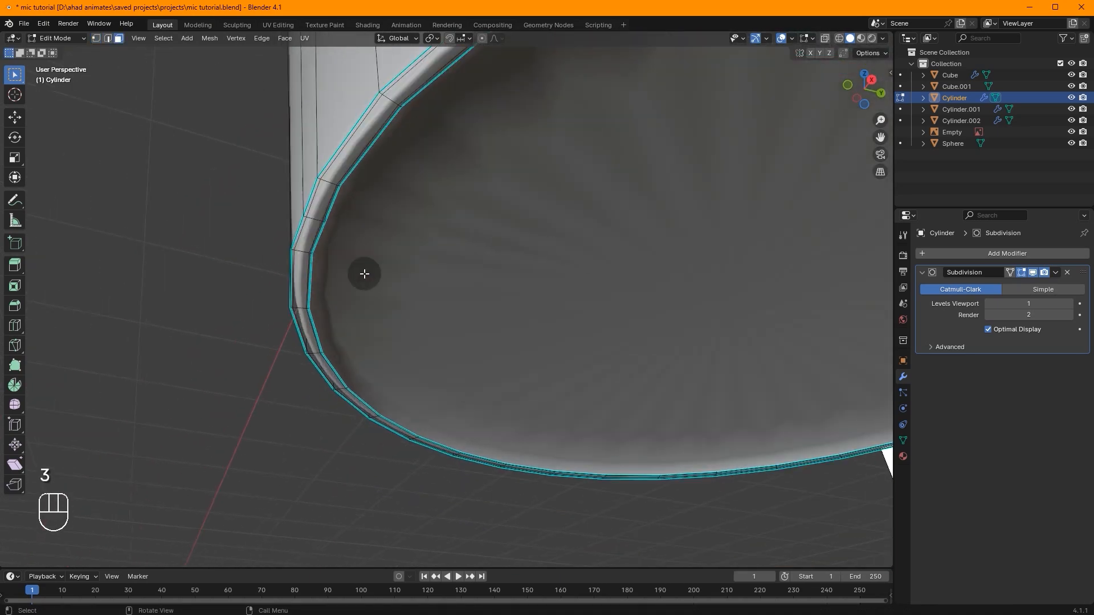
# Inset the recessed bottom face and bevel a new loop cut around the recess's inner wall
pyautogui.moveTo(364, 274); pyautogui.dragTo(334, 276, button='middle')
pyautogui.click(333, 276)
pyautogui.press('i')
pyautogui.click(338, 275)
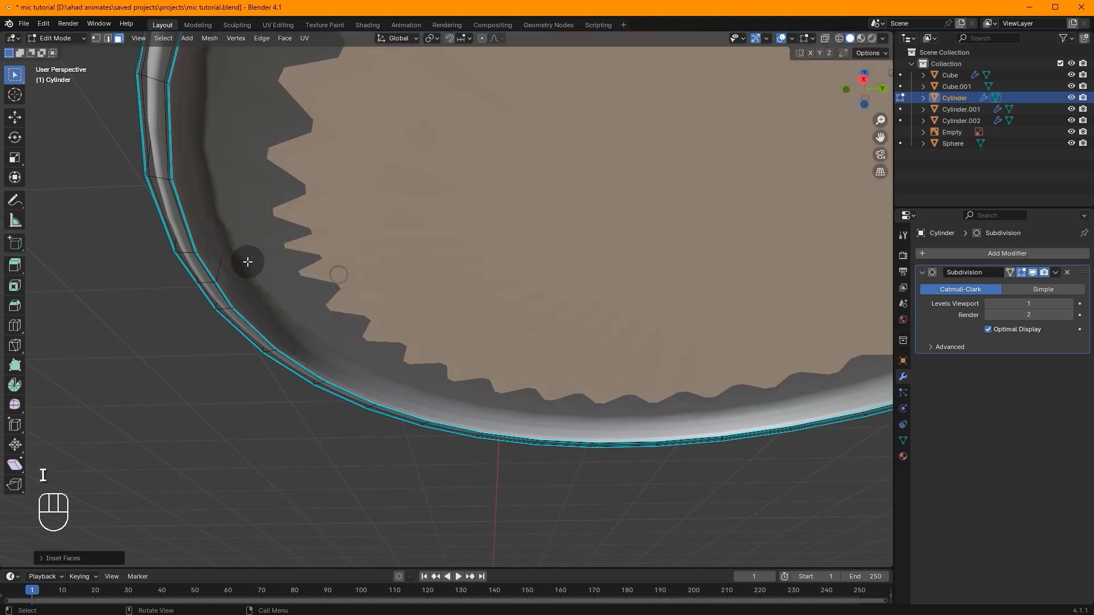
pyautogui.moveTo(244, 261); pyautogui.dragTo(250, 286, button='middle')
pyautogui.hotkey('ctrl', 'r')
pyautogui.click(195, 320)
pyautogui.hotkey('ctrl', 'b')
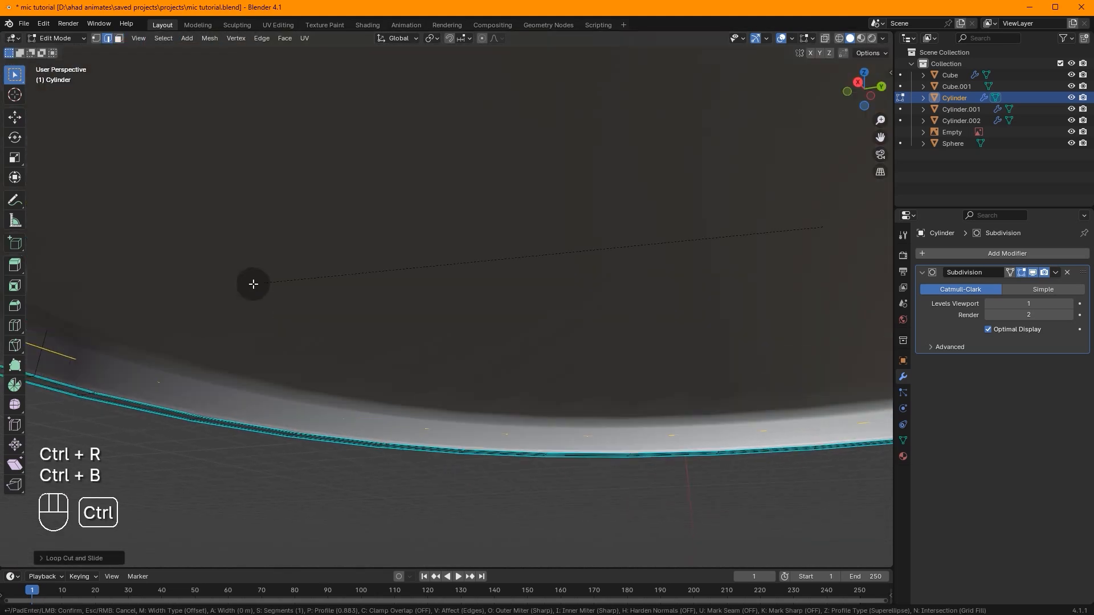
pyautogui.click(215, 284)
# Examine the body's shading around the hole, comparing the smoothed surface with its edge layout
pyautogui.moveTo(215, 284); pyautogui.dragTo(496, 254, button='middle')
pyautogui.press('Tab')
pyautogui.scroll(3, 496, 254)
pyautogui.click(444, 217)
pyautogui.moveTo(514, 182); pyautogui.dragTo(520, 247, button='middle')
pyautogui.press('Tab')
pyautogui.scroll(1, 564, 222)
pyautogui.scroll(3, 535, 376)
pyautogui.scroll(2, 521, 247)
pyautogui.press('Tab')
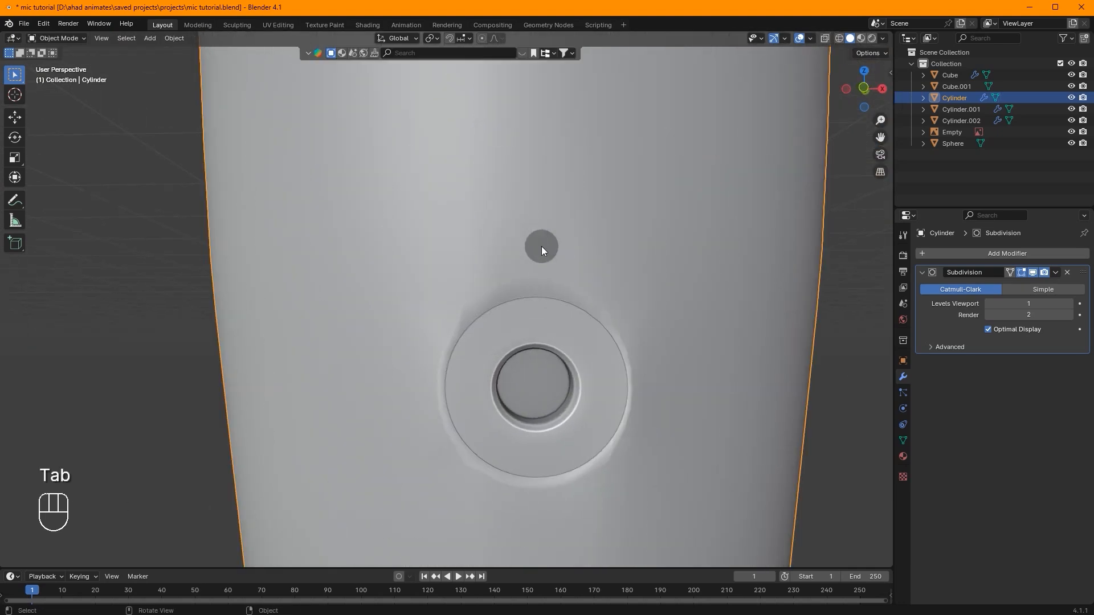
pyautogui.press('Tab')
pyautogui.scroll(-4, 569, 222)
pyautogui.press('Tab')
pyautogui.press('Tab')
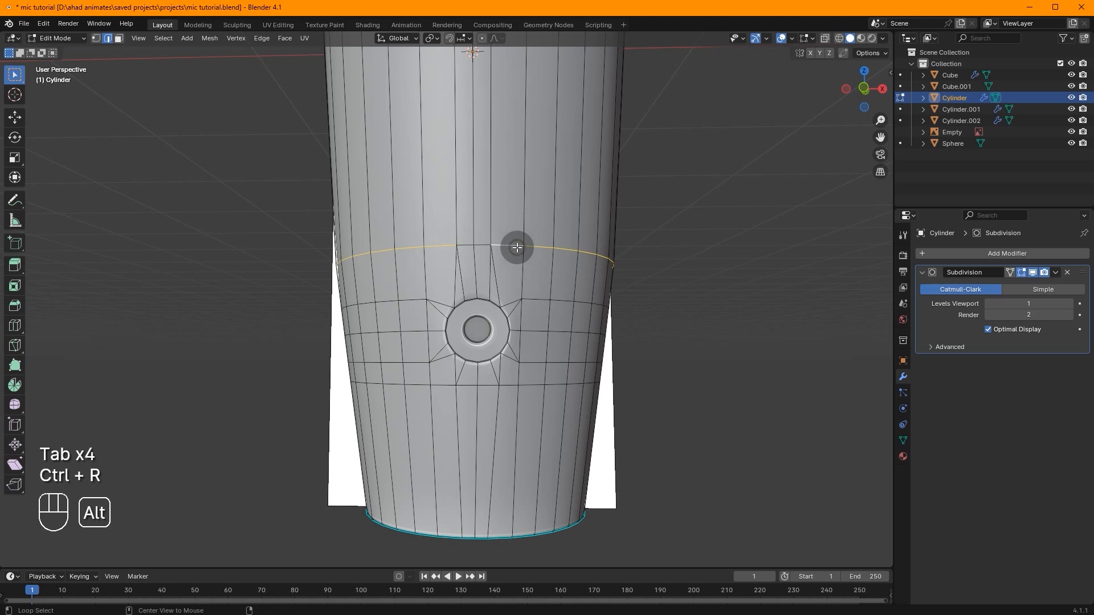
# Slide the horizontal edge loop above the hole down closer to the hole in front view
pyautogui.click(859, 86)
pyautogui.moveTo(749, 220); pyautogui.dragTo(213, 268)
pyautogui.click(824, 38)
pyautogui.press('g')
pyautogui.rightClick(655, 263)
pyautogui.moveTo(691, 248); pyautogui.dragTo(118, 280)
pyautogui.press('g')
pyautogui.press('g')
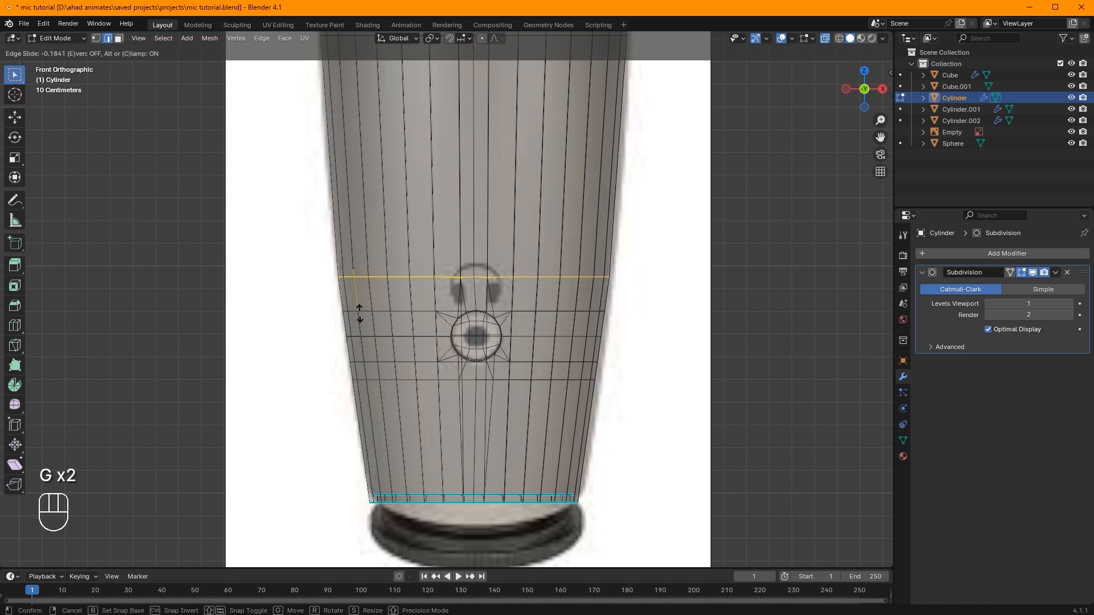
pyautogui.click(359, 314)
pyautogui.click(827, 40)
pyautogui.click(833, 276)
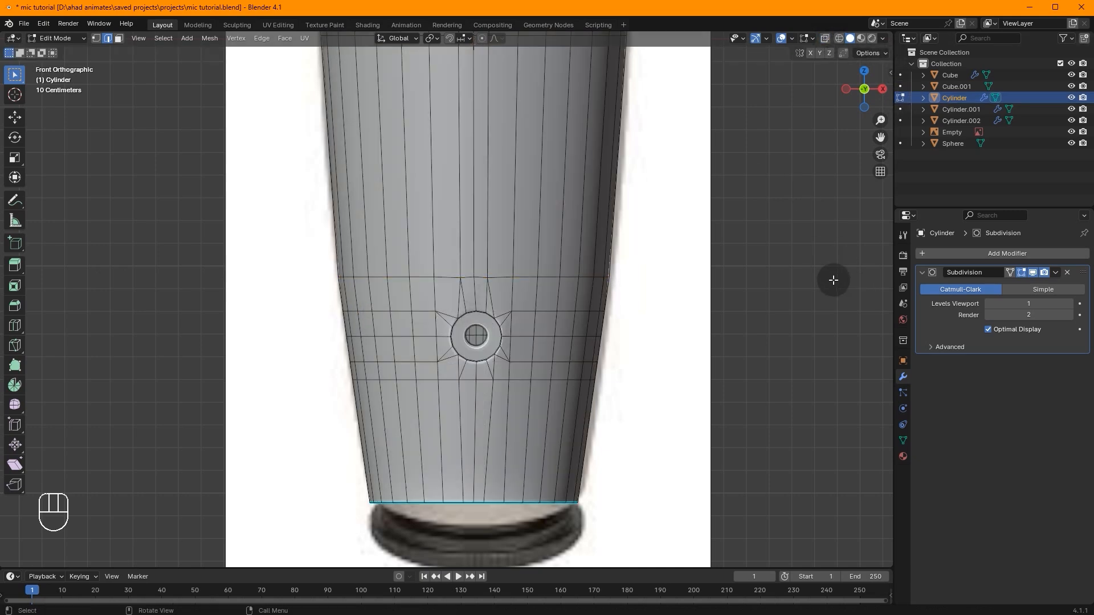
# Return to Object Mode and save the file
pyautogui.press('Tab')
pyautogui.scroll(-9, 625, 239)
pyautogui.hotkey('ctrl', 's')
pyautogui.moveTo(568, 229); pyautogui.dragTo(544, 356, button='middle')
# Bevel the edge loop on the body's top rim beneath the grille with a width of about 0.016 m
pyautogui.scroll(6, 549, 339)
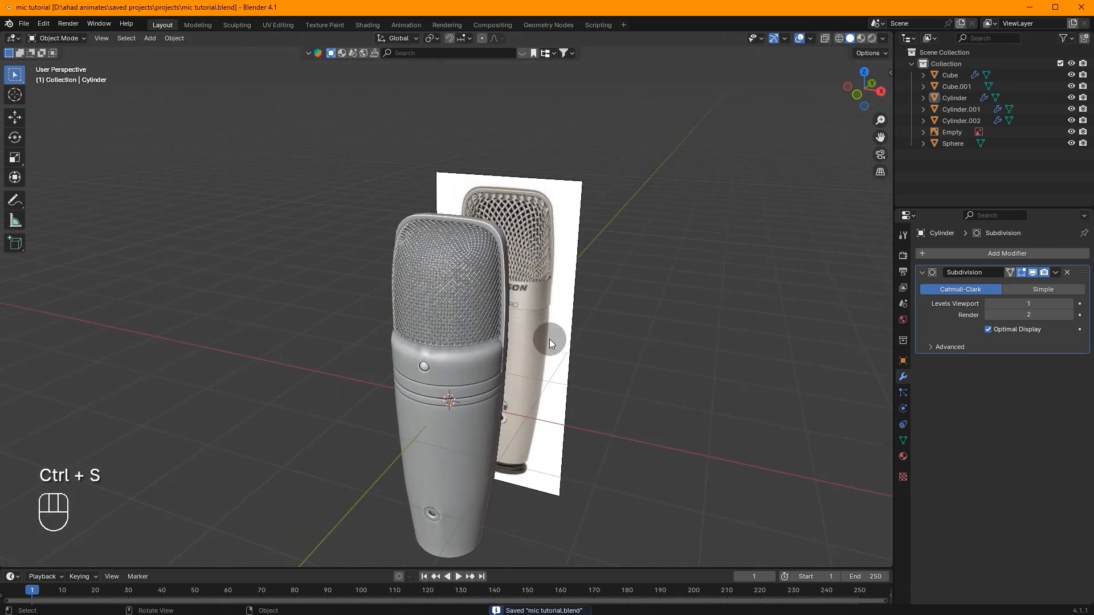
pyautogui.click(453, 403)
pyautogui.press('Tab')
pyautogui.press('Tab')
pyautogui.scroll(5, 464, 393)
pyautogui.press('Tab')
pyautogui.scroll(-2, 472, 444)
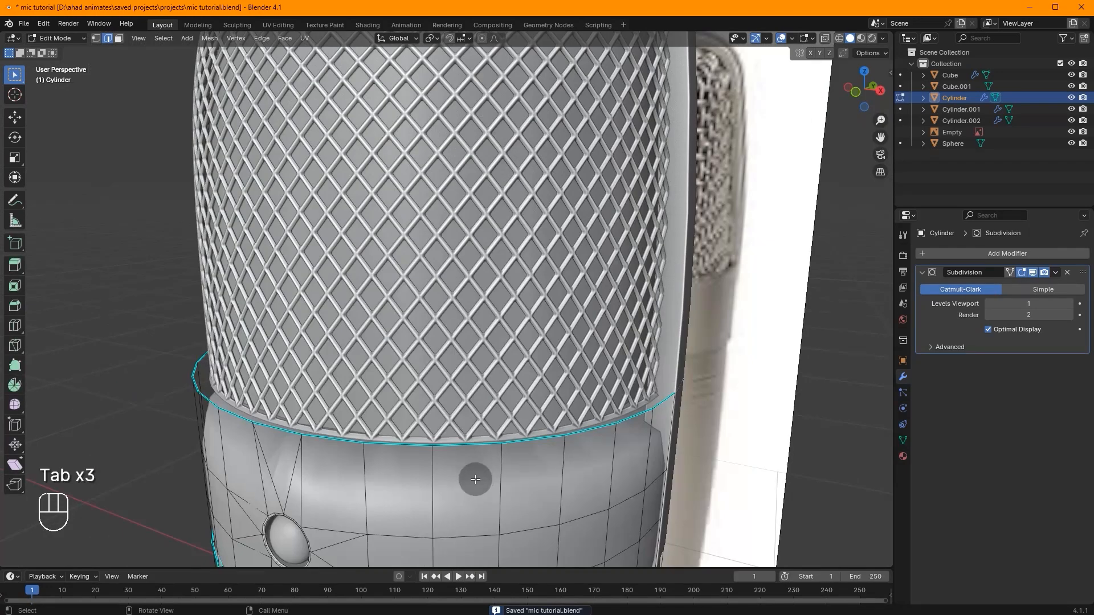
pyautogui.click(507, 439)
pyautogui.scroll(5, 871, 377)
pyautogui.scroll(-4, 870, 373)
pyautogui.moveTo(871, 374); pyautogui.dragTo(864, 366, button='middle')
pyautogui.scroll(4, 809, 373)
pyautogui.hotkey('ctrl', 'b')
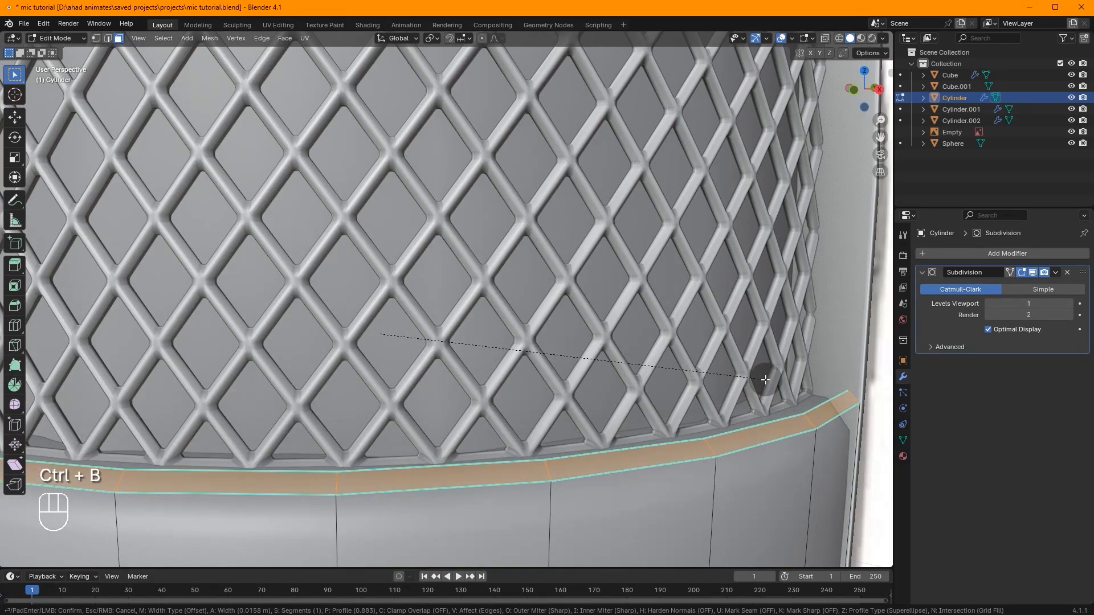
pyautogui.click(763, 379)
pyautogui.press('Tab')
pyautogui.scroll(-6, 775, 375)
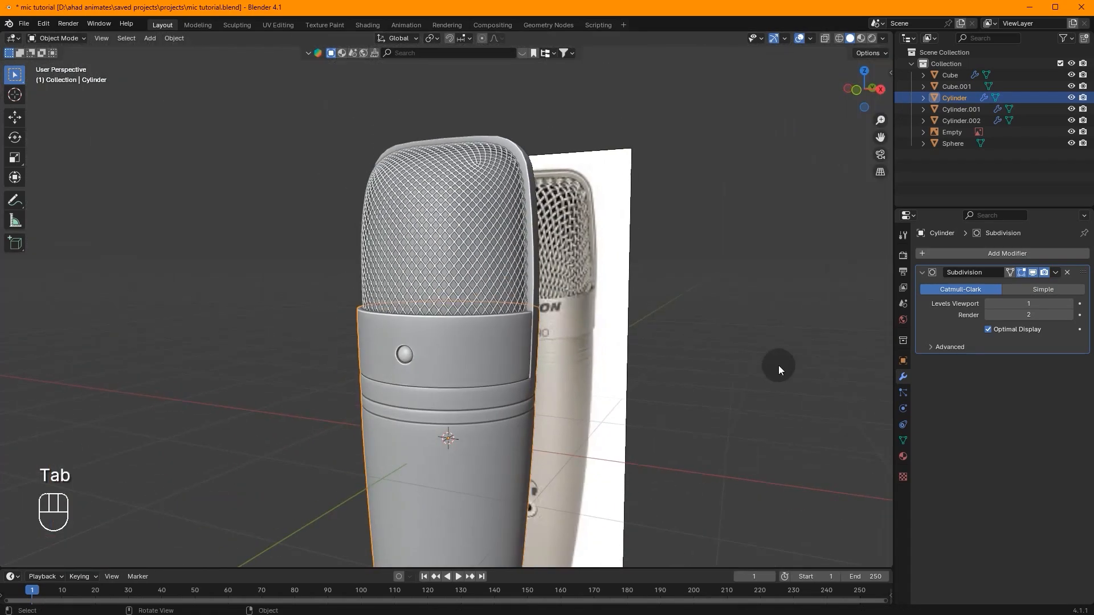
pyautogui.moveTo(542, 402); pyautogui.dragTo(570, 438, button='middle')
pyautogui.scroll(8, 570, 439)
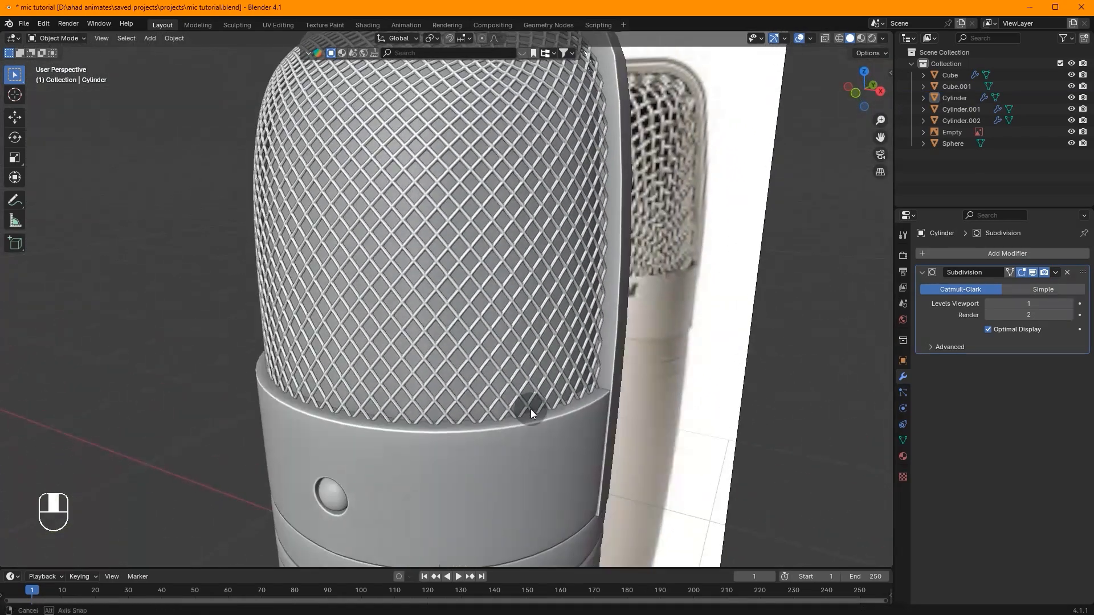
pyautogui.click(528, 392)
pyautogui.keyDown('shift'); pyautogui.click(558, 369); pyautogui.keyUp('shift')
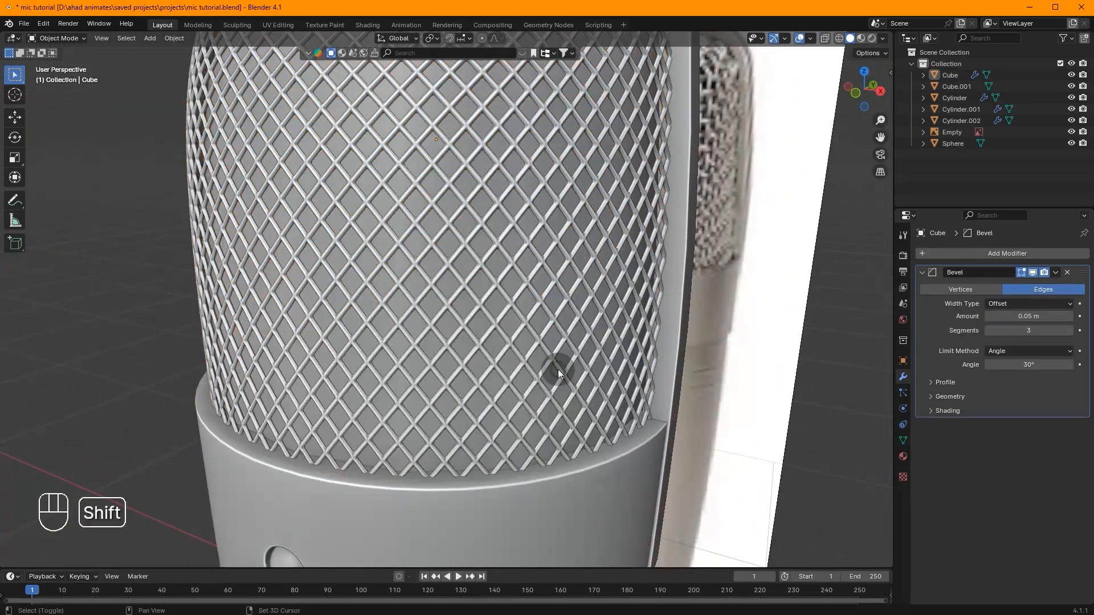
pyautogui.click(556, 363)
pyautogui.scroll(-8, 569, 342)
pyautogui.moveTo(598, 245); pyautogui.dragTo(658, 230, button='middle')
pyautogui.scroll(3, 638, 233)
pyautogui.press('g')
pyautogui.rightClick(496, 336)
pyautogui.keyDown('shift'); pyautogui.click(521, 230); pyautogui.keyUp('shift')
pyautogui.click(522, 229)
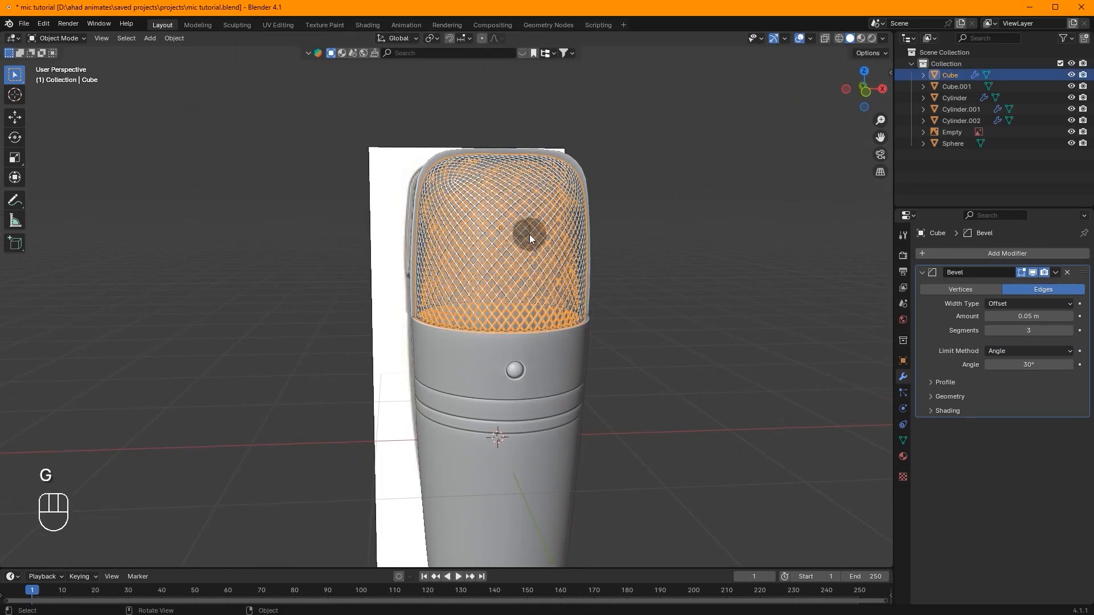
# Scale the microphone head's Cube object to a factor of about 0.993 in the horizontal plane with Z locked
pyautogui.scroll(8, 669, 285)
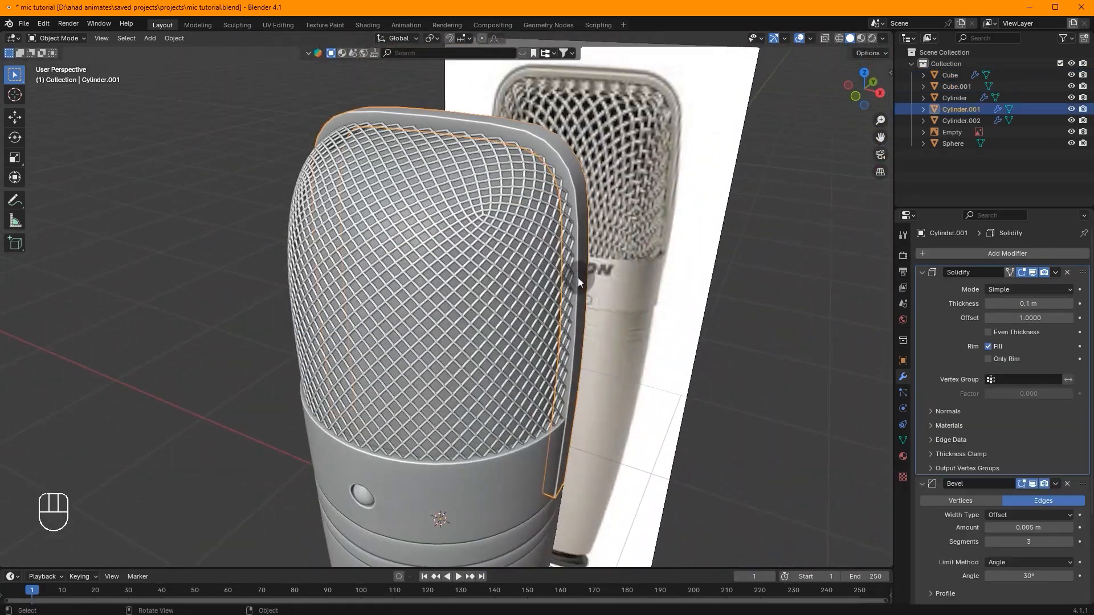
pyautogui.click(578, 278)
pyautogui.press('s')
pyautogui.hotkey('shift', 'z')
pyautogui.click(644, 241)
pyautogui.scroll(2, 604, 205)
pyautogui.moveTo(604, 201); pyautogui.dragTo(626, 216, button='middle')
pyautogui.scroll(4, 627, 216)
pyautogui.press('s')
pyautogui.hotkey('shift', 'z')
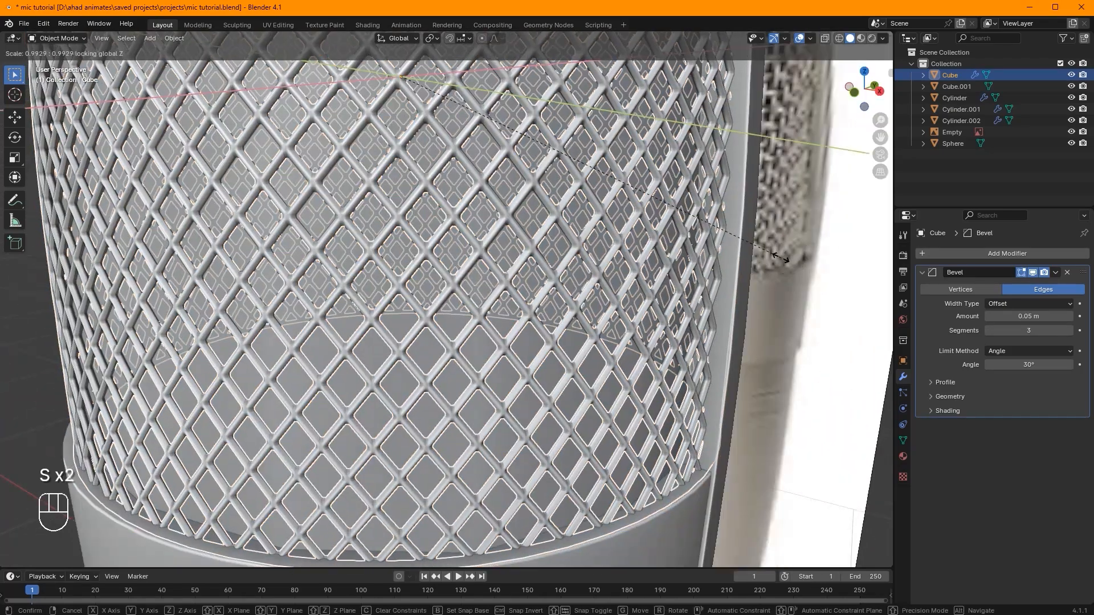
pyautogui.click(781, 261)
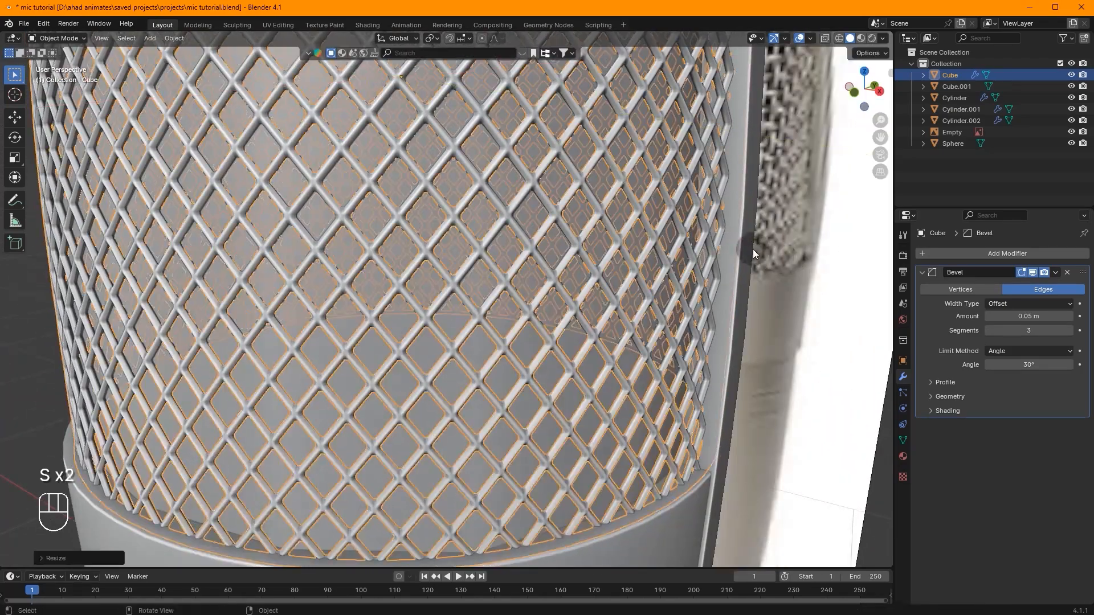
# Scale the frame band around the grille slightly in front view and save the file
pyautogui.click(735, 225)
pyautogui.click(854, 94)
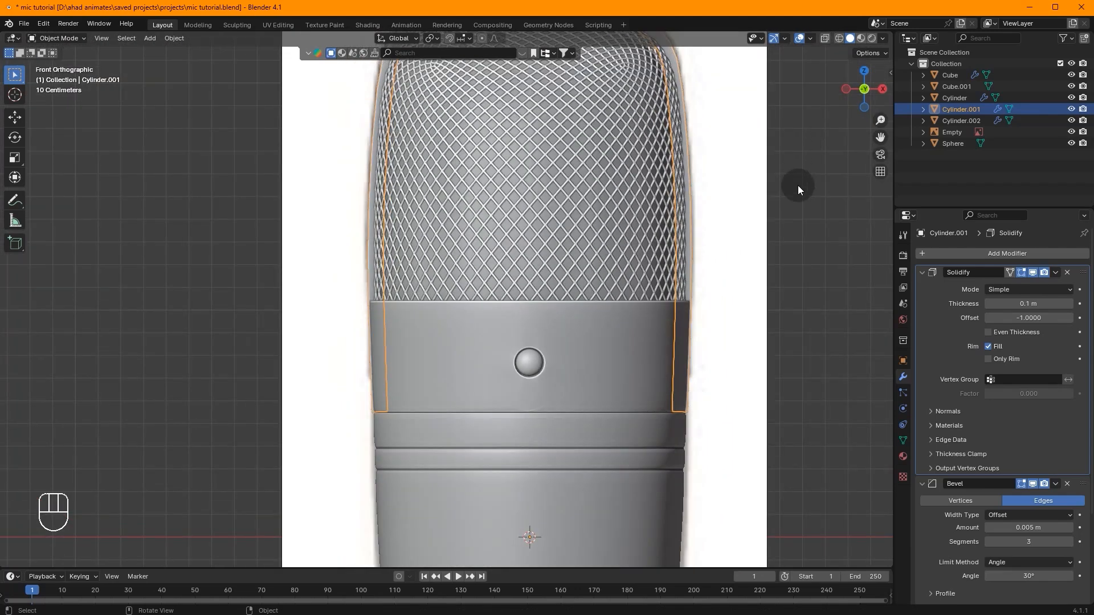
pyautogui.press('s')
pyautogui.click(807, 187)
pyautogui.scroll(-4, 790, 172)
pyautogui.click(790, 172)
pyautogui.moveTo(791, 172); pyautogui.dragTo(630, 236, button='middle')
pyautogui.hotkey('ctrl', 's')
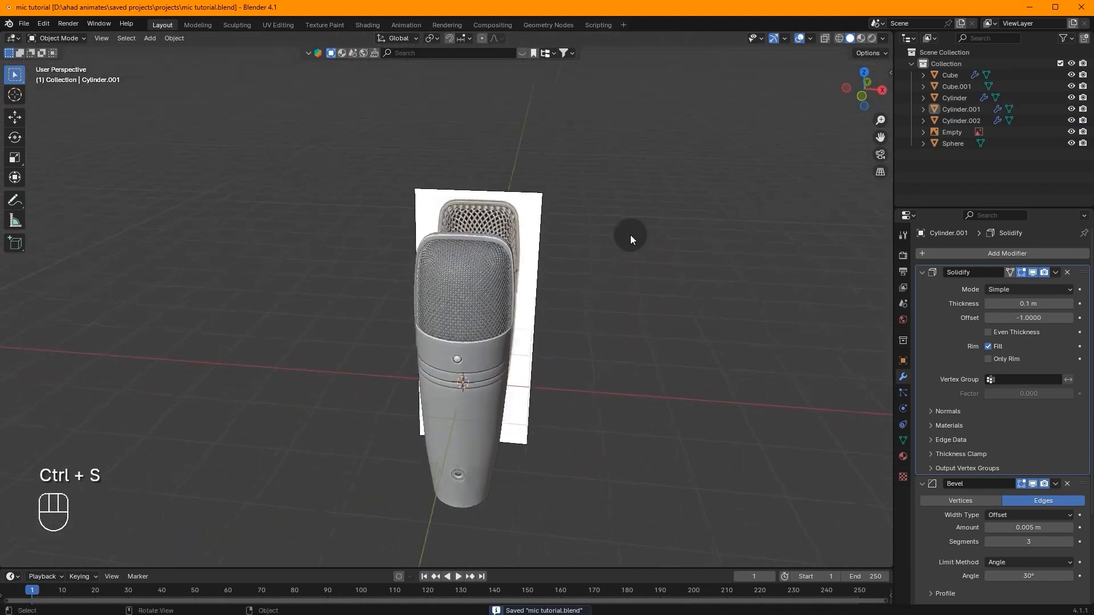
# Open the grille's frame band for see-through vertex editing in front view and select its mid-height side vertices
pyautogui.scroll(1, 630, 236)
pyautogui.click(863, 96)
pyautogui.keyDown('shift'); pyautogui.moveTo(699, 219); pyautogui.dragTo(649, 356, button='middle'); pyautogui.keyUp('shift')
pyautogui.scroll(5, 553, 425)
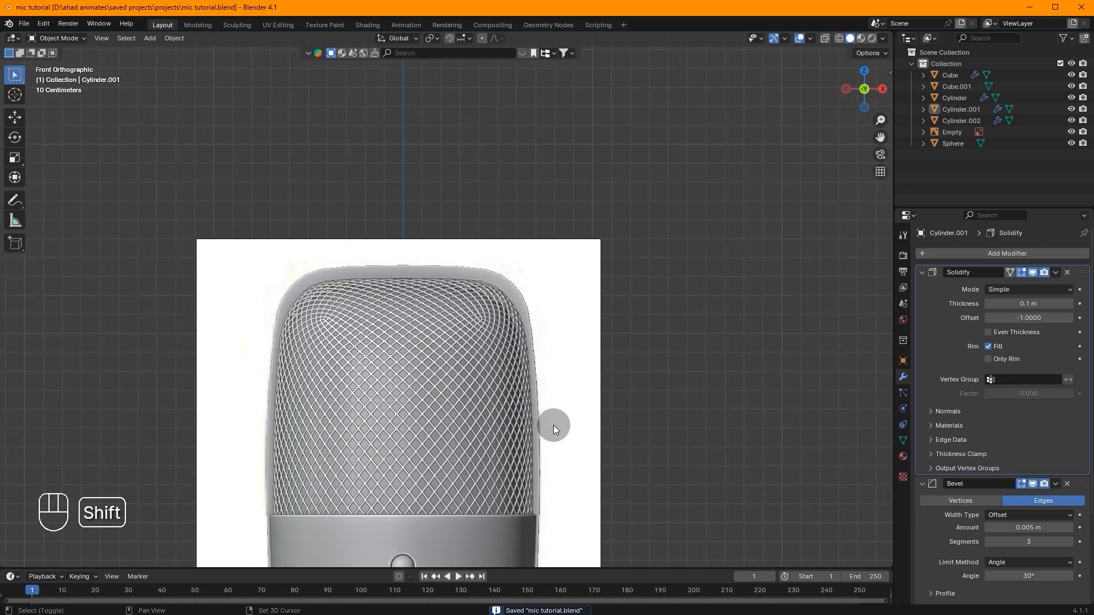
pyautogui.click(539, 422)
pyautogui.press('Tab')
pyautogui.click(824, 38)
pyautogui.press('1')
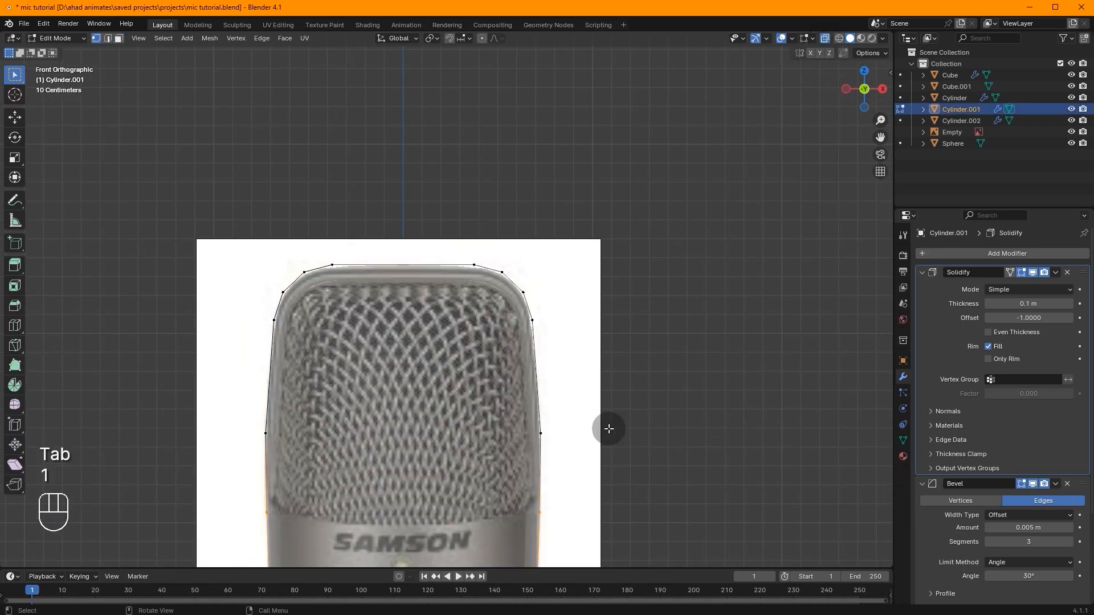
pyautogui.press('s')
pyautogui.press('x')
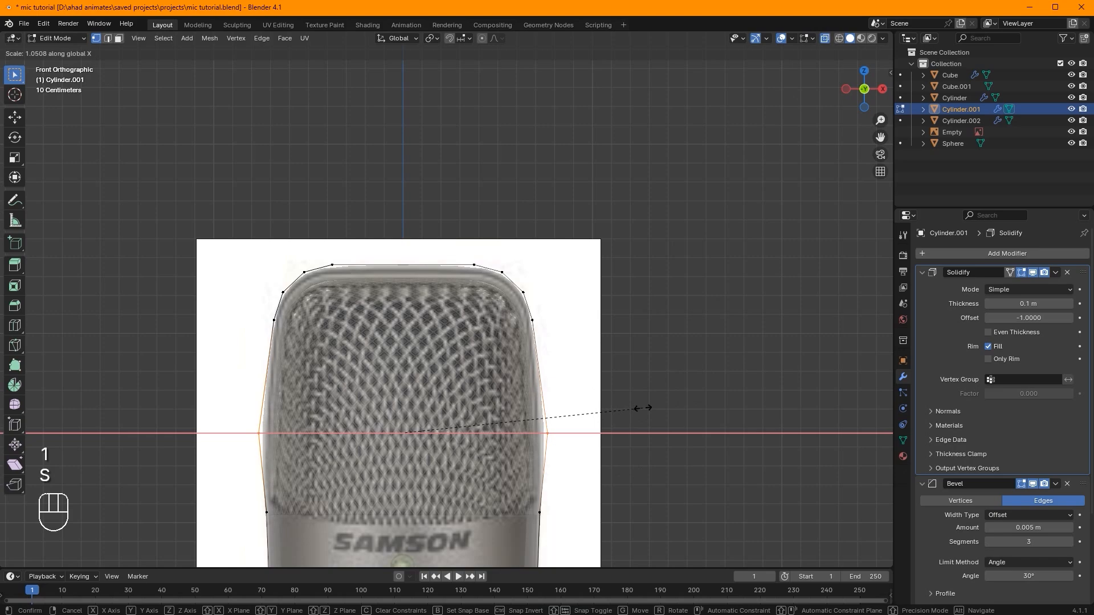
pyautogui.rightClick(646, 408)
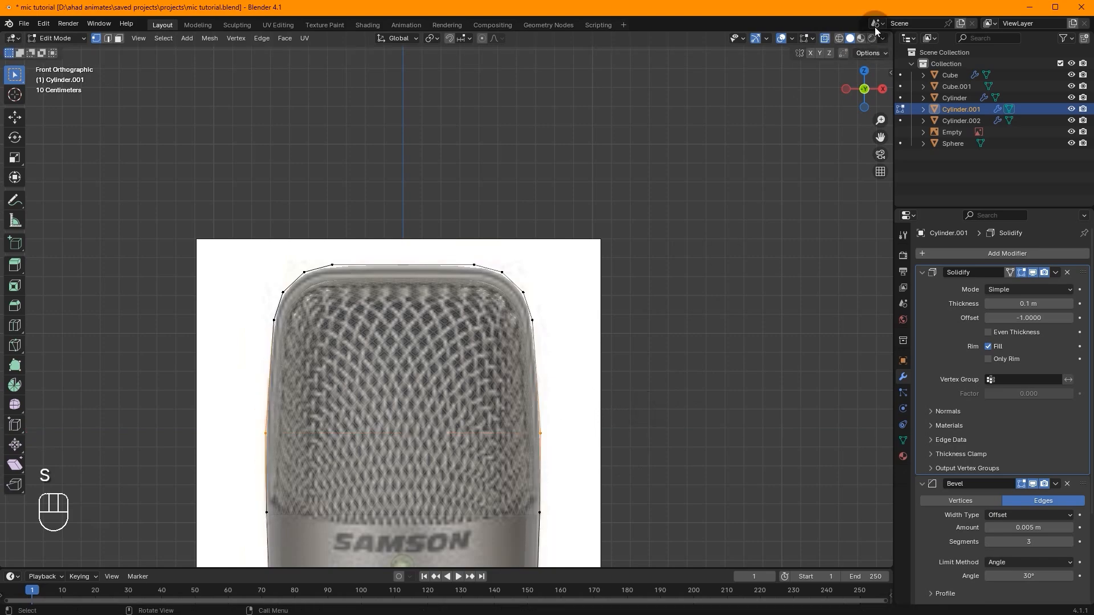
# Scale the frame band's mid-height side vertices outward along X with the view solid again
pyautogui.click(824, 38)
pyautogui.keyDown('shift'); pyautogui.moveTo(735, 340); pyautogui.dragTo(699, 224, button='middle'); pyautogui.keyUp('shift')
pyautogui.scroll(3, 642, 269)
pyautogui.press('s')
pyautogui.press('x')
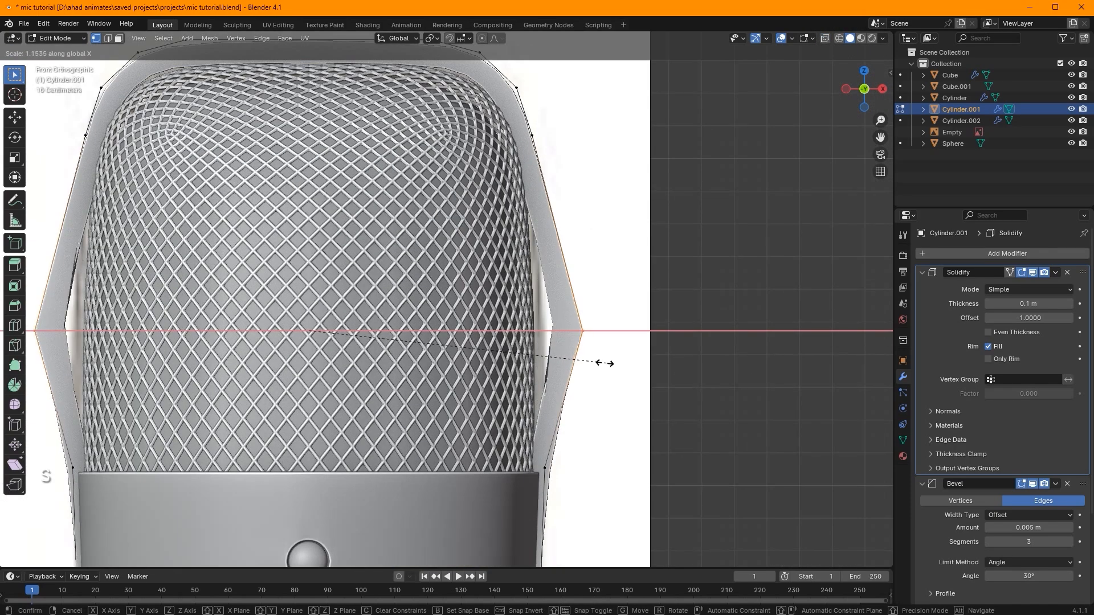
pyautogui.click(579, 356)
# Scale the pair of side vertices just below the frame band's upper corners slightly outward along X
pyautogui.keyDown('shift'); pyautogui.moveTo(603, 284); pyautogui.dragTo(614, 400, button='middle'); pyautogui.keyUp('shift')
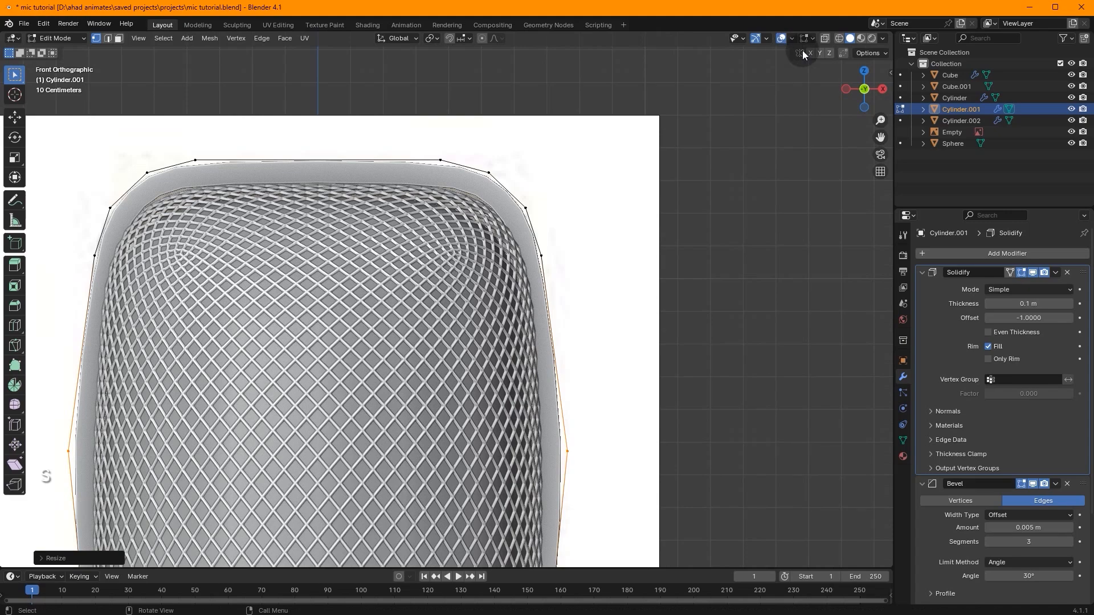
pyautogui.click(828, 39)
pyautogui.keyDown('shift'); pyautogui.moveTo(505, 325); pyautogui.dragTo(591, 343, button='middle'); pyautogui.keyUp('shift')
pyautogui.moveTo(765, 252); pyautogui.dragTo(169, 302)
pyautogui.click(824, 38)
pyautogui.press('s')
pyautogui.press('x')
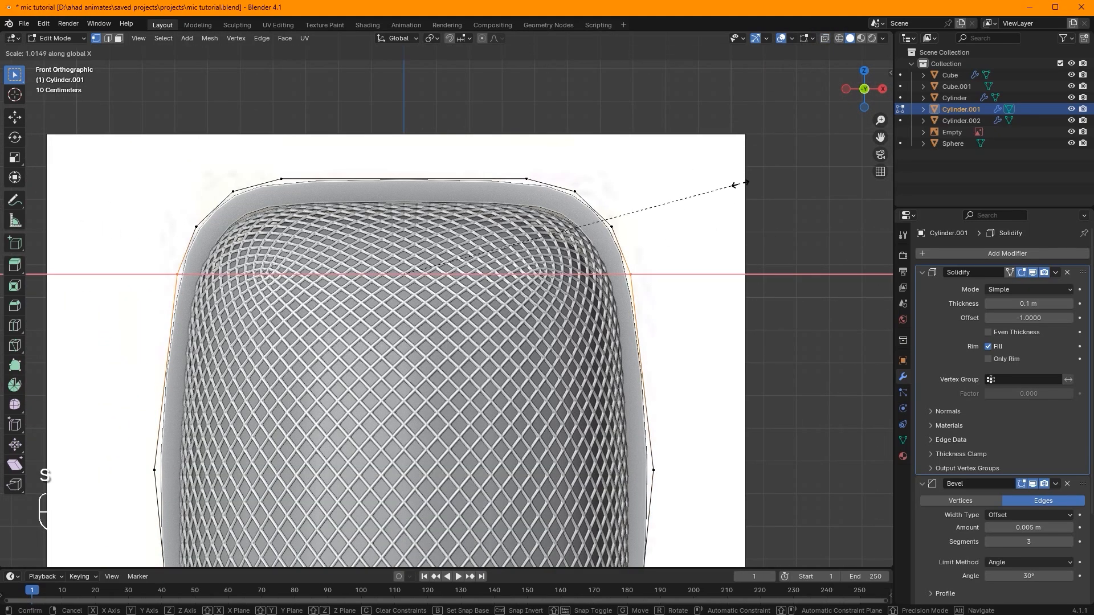
pyautogui.click(717, 193)
# Move the frame band's four top vertices slightly down along Z to match the reference
pyautogui.keyDown('shift'); pyautogui.moveTo(638, 196); pyautogui.dragTo(697, 262, button='middle'); pyautogui.keyUp('shift')
pyautogui.click(824, 38)
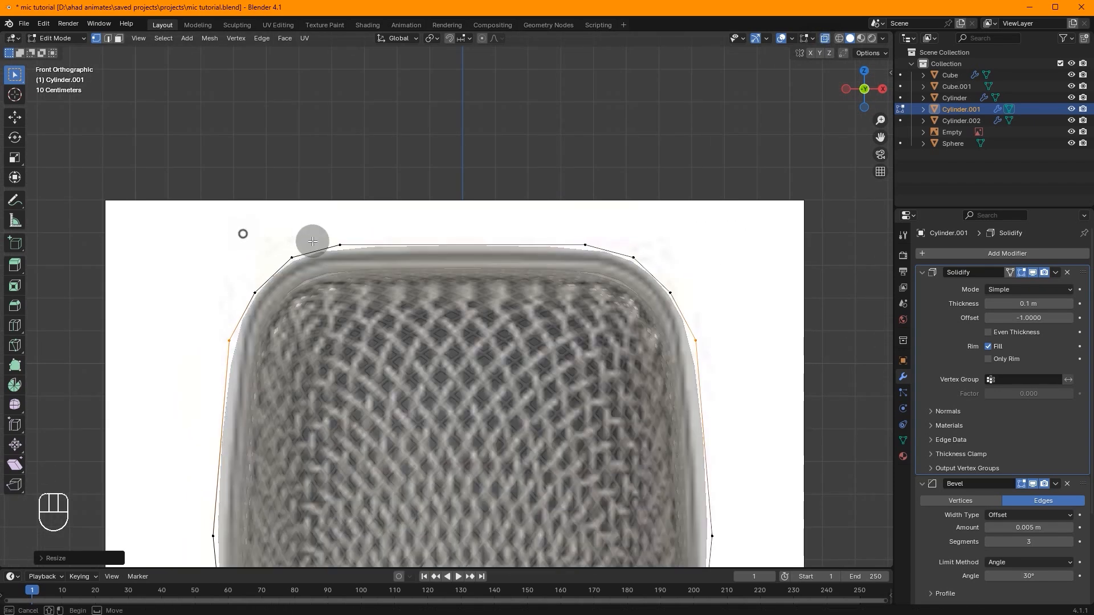
pyautogui.moveTo(664, 259); pyautogui.dragTo(664, 259)
pyautogui.press('g')
pyautogui.press('z')
pyautogui.click(666, 261)
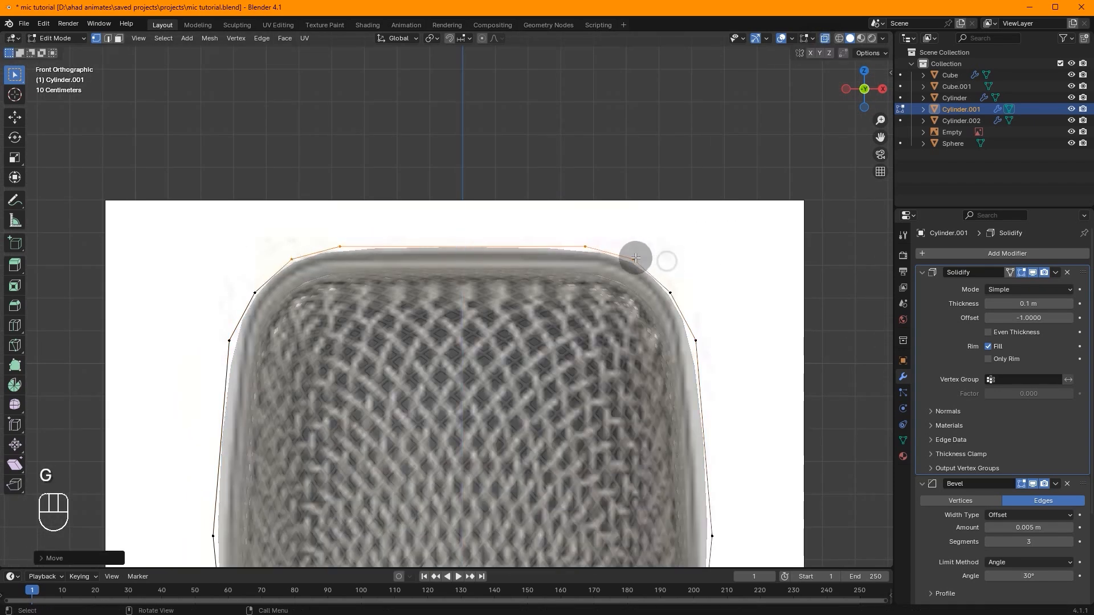
# Lower the outer two of the top vertices along Z to round the frame's corners, and return to Object Mode
pyautogui.keyDown('shift'); pyautogui.moveTo(274, 245); pyautogui.dragTo(306, 271); pyautogui.keyUp('shift')
pyautogui.press('g')
pyautogui.press('z')
pyautogui.click(719, 183)
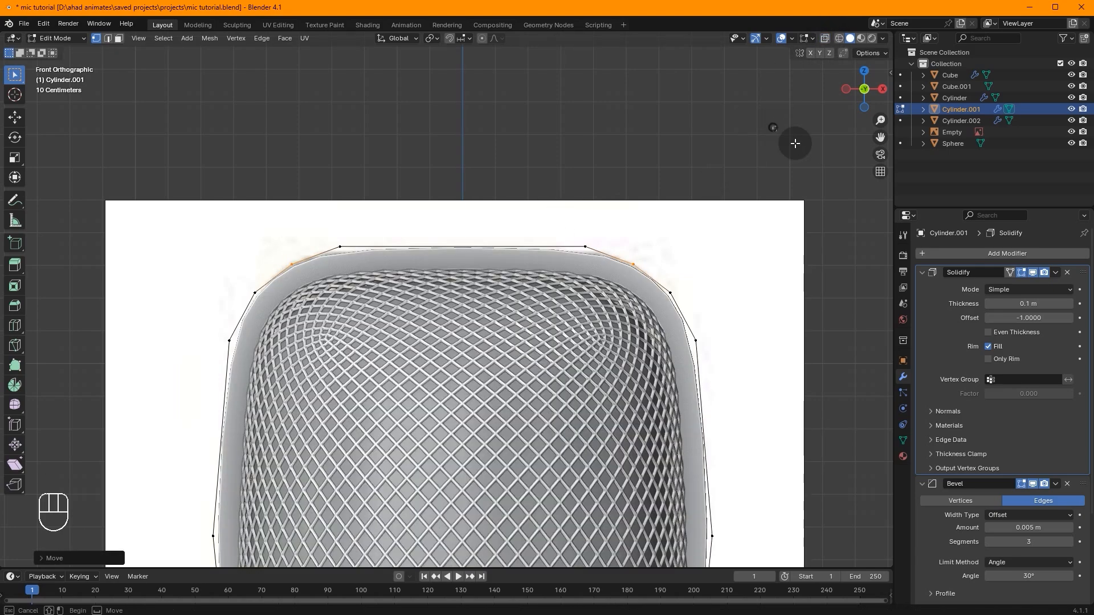
pyautogui.press('Tab')
# Examine the dark base ring below the body on the reference image in front view
pyautogui.scroll(-7, 704, 230)
pyautogui.keyDown('shift'); pyautogui.moveTo(615, 339); pyautogui.dragTo(823, 98, button='middle'); pyautogui.keyUp('shift')
pyautogui.click(857, 84)
pyautogui.keyDown('shift'); pyautogui.moveTo(638, 340); pyautogui.dragTo(491, 291, button='middle'); pyautogui.keyUp('shift')
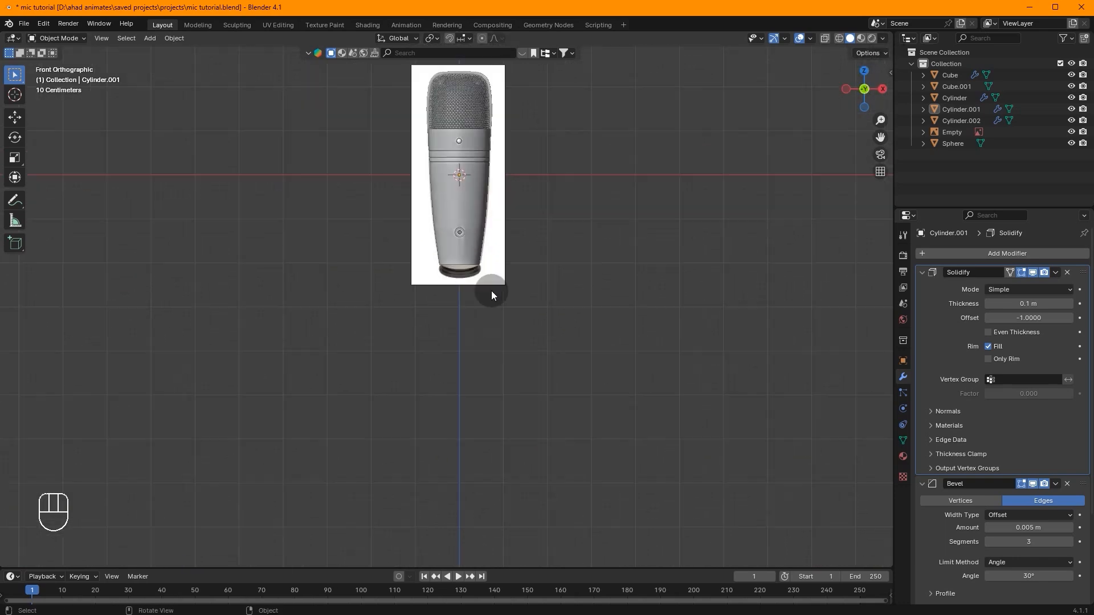
pyautogui.scroll(4, 456, 238)
pyautogui.scroll(1, 512, 248)
pyautogui.scroll(2, 569, 203)
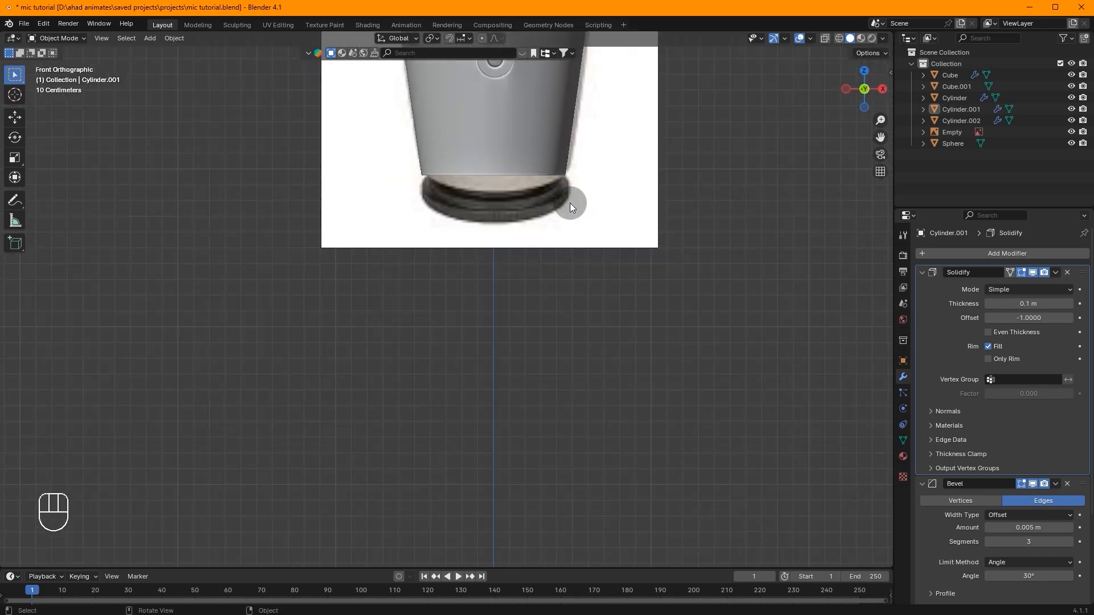
# Duplicate the body's bottom edge loop in place, separate it into its own object, and select it in Object Mode
pyautogui.keyDown('shift'); pyautogui.moveTo(569, 200); pyautogui.dragTo(559, 332, button='middle'); pyautogui.keyUp('shift')
pyautogui.click(510, 303)
pyautogui.press('Tab')
pyautogui.moveTo(510, 303); pyautogui.dragTo(525, 134, button='middle')
pyautogui.hotkey('shift', 'd')
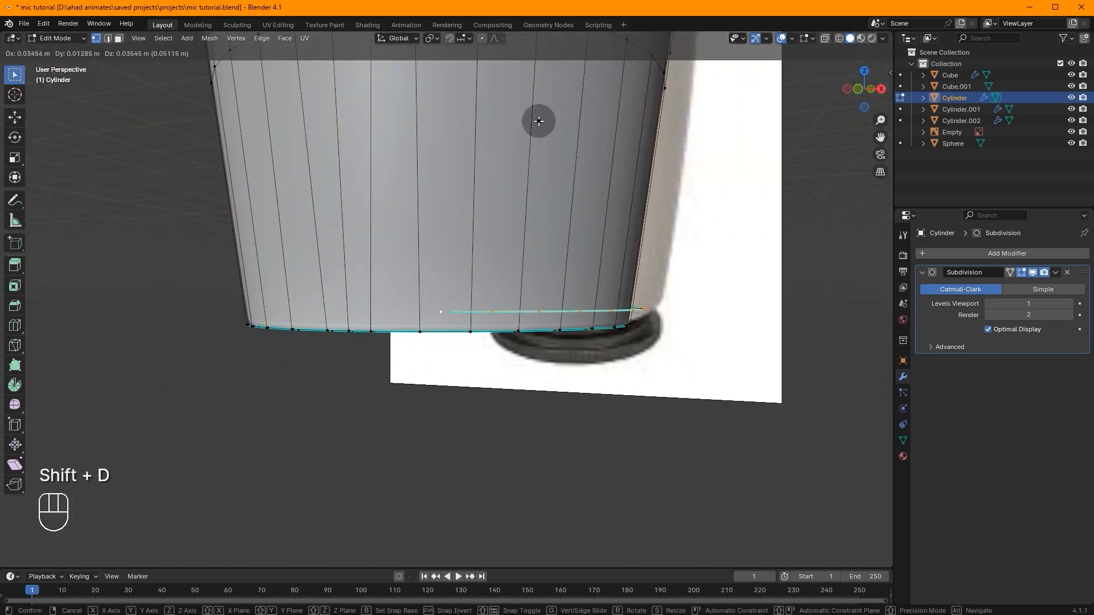
pyautogui.rightClick(588, 218)
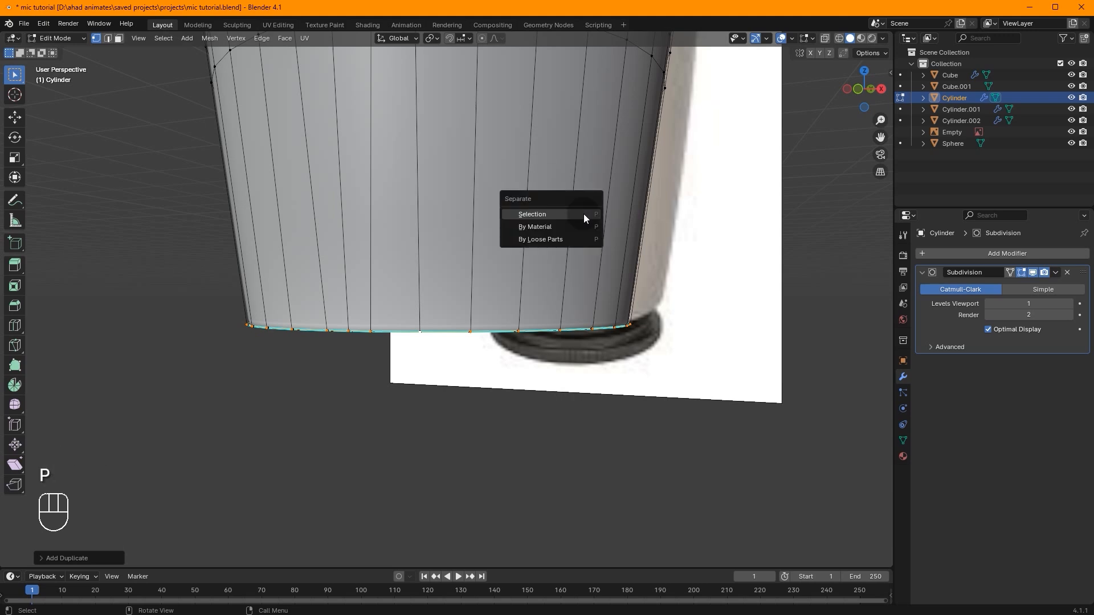
pyautogui.click(582, 214)
pyautogui.press('Tab')
pyautogui.click(598, 328)
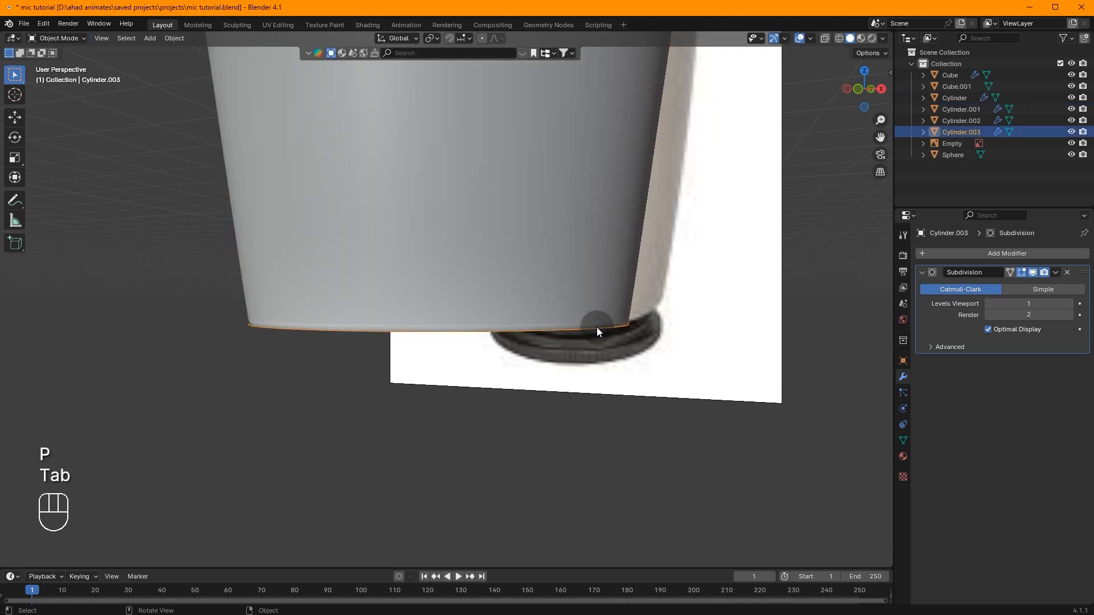
# Move the separated loop up along Z onto the lower body and set its origin to its geometry
pyautogui.click(857, 90)
pyautogui.scroll(2, 665, 317)
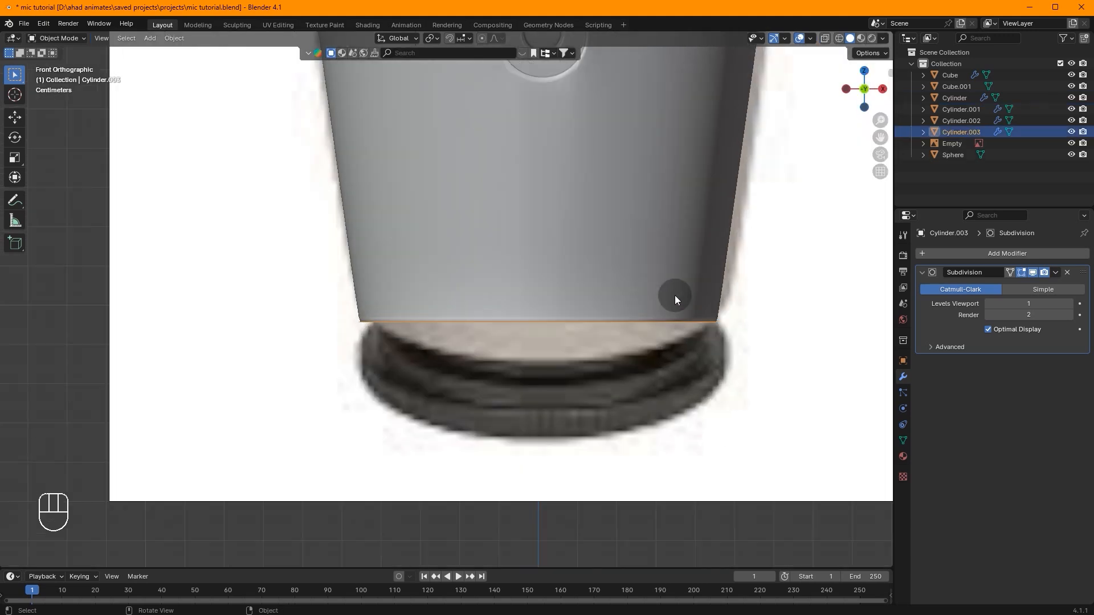
pyautogui.press('g')
pyautogui.click(690, 165)
pyautogui.press('s')
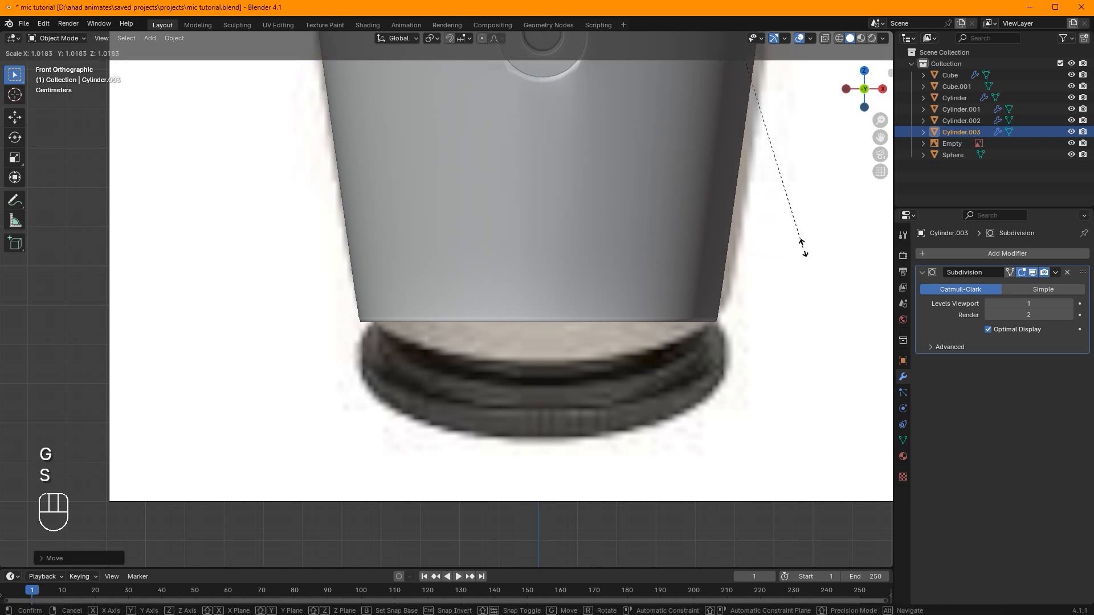
pyautogui.rightClick(766, 243)
pyautogui.rightClick(712, 241)
pyautogui.moveTo(671, 216)
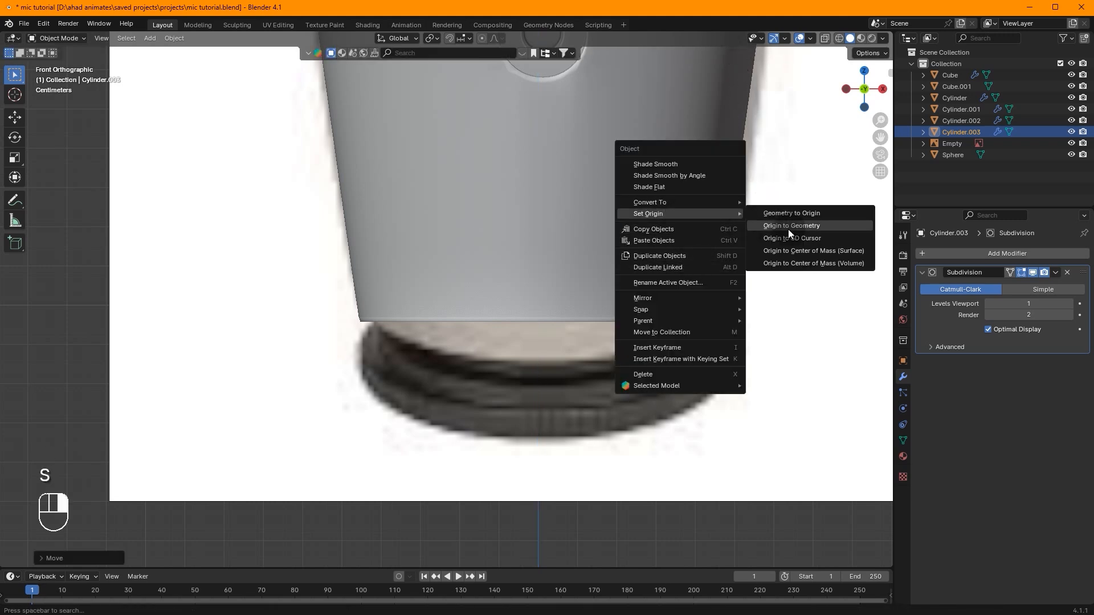
pyautogui.click(788, 228)
# Scale the loop up to the body's width, then adjust the scale of its whole mesh to fit closely around the body
pyautogui.scroll(-1, 692, 213)
pyautogui.scroll(-1, 692, 213)
pyautogui.press('s')
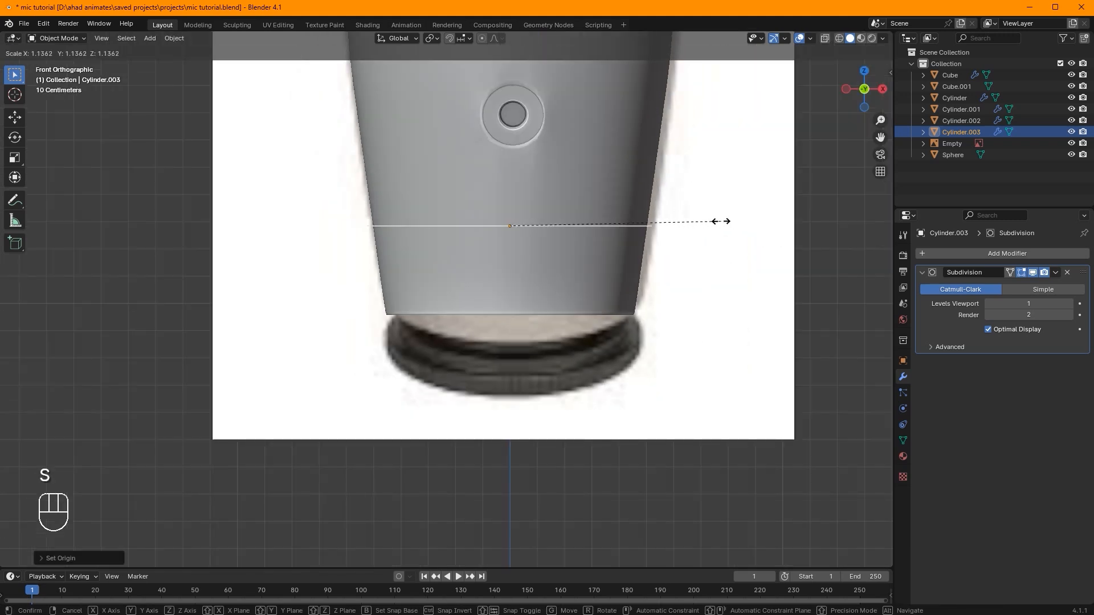
pyautogui.click(716, 218)
pyautogui.press('Tab')
pyautogui.press('a')
pyautogui.moveTo(716, 214); pyautogui.dragTo(804, 273, button='middle')
pyautogui.press('s')
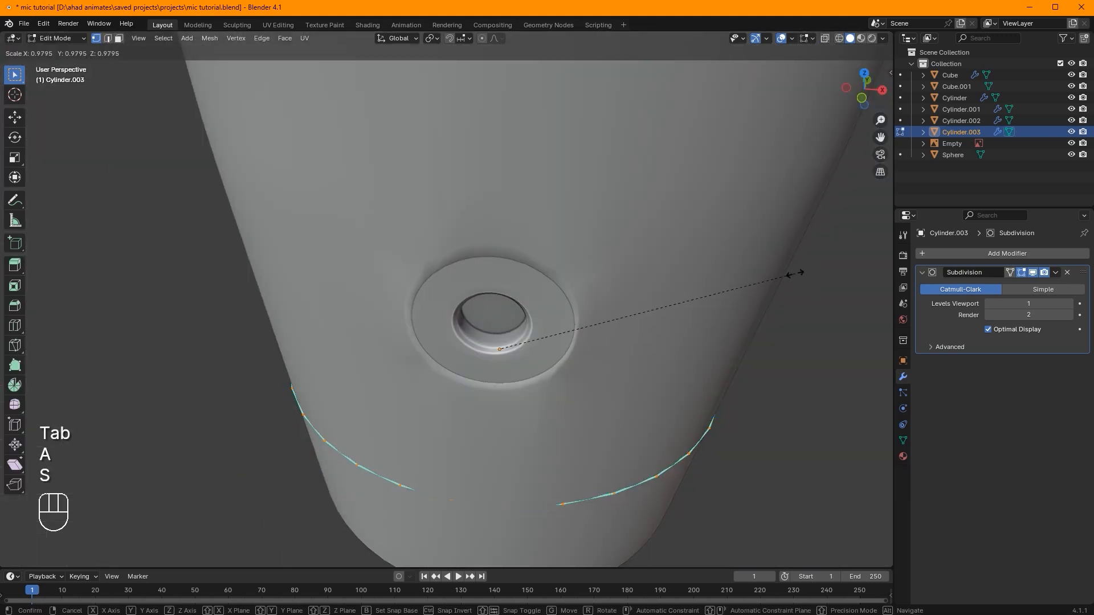
pyautogui.click(795, 273)
pyautogui.press('s')
pyautogui.click(793, 272)
# Extrude the loop and scale the new edge outward to form a flat ring around the body
pyautogui.press('e')
pyautogui.click(793, 272)
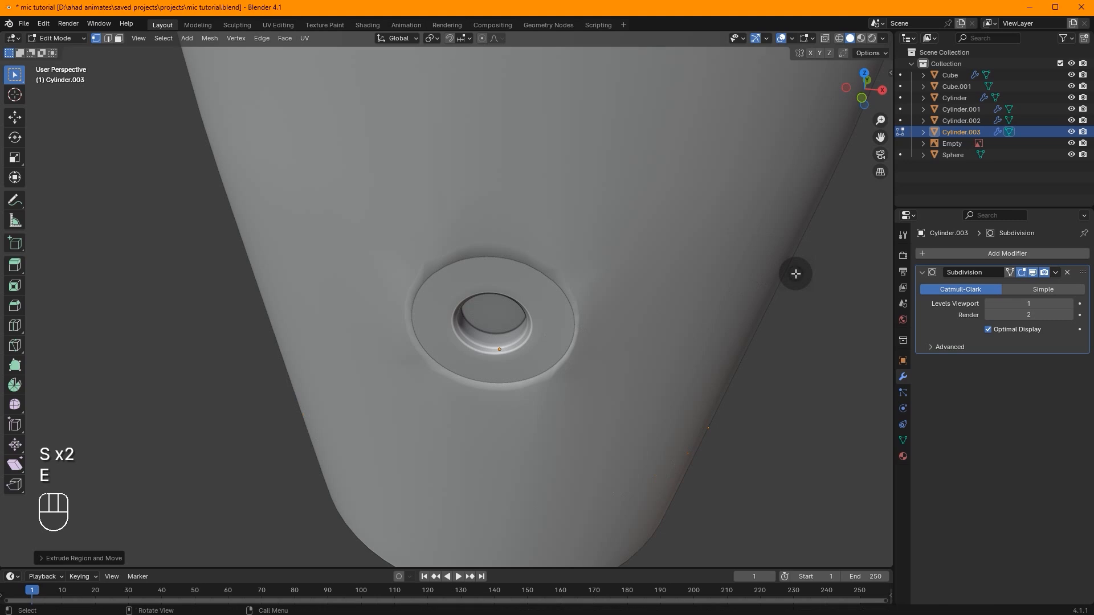
pyautogui.press('s')
pyautogui.click(888, 285)
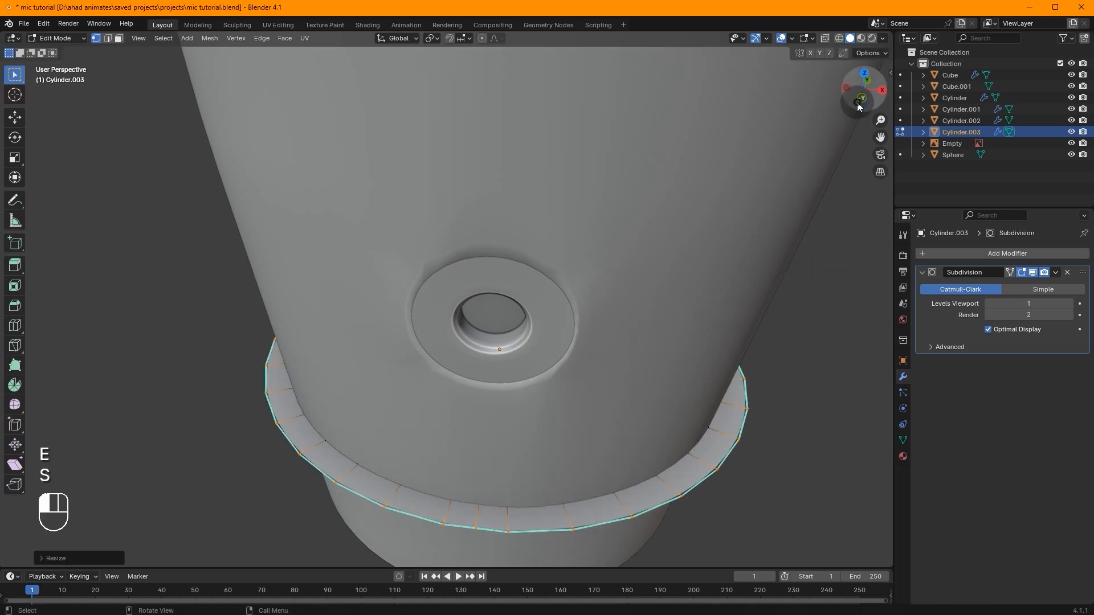
# Extrude the ring's outer edge straight down along Z to form a short vertical wall
pyautogui.click(860, 108)
pyautogui.press('e')
pyautogui.rightClick(735, 180)
pyautogui.press('g')
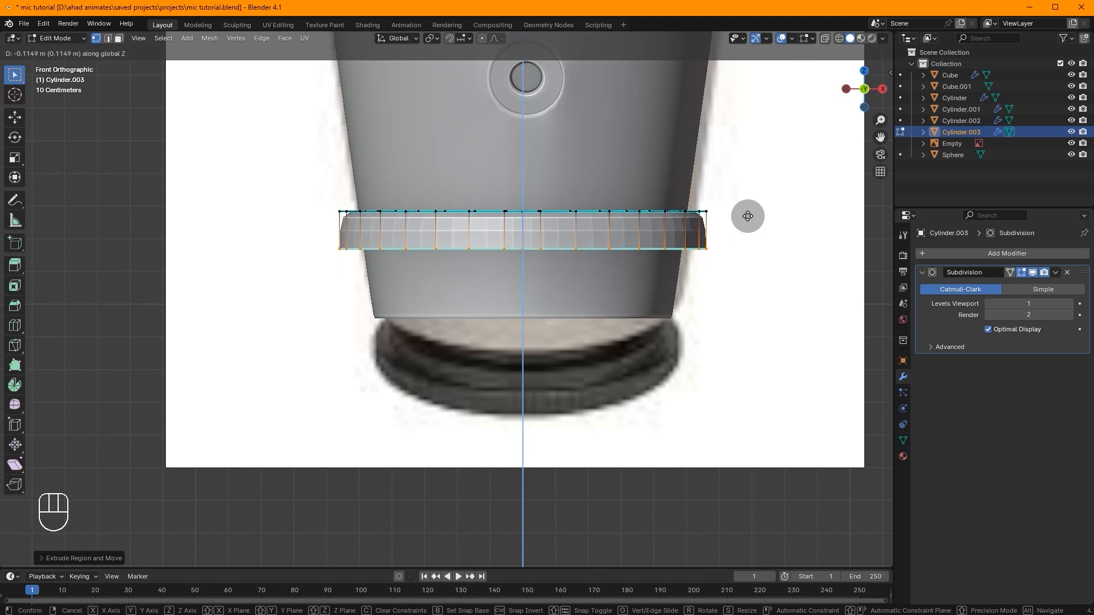
pyautogui.click(753, 219)
# Extrude the wall's lower edge down below the body and scale it to about 0.74 to form a taper
pyautogui.press('e')
pyautogui.rightClick(750, 219)
pyautogui.press('g')
pyautogui.click(774, 305)
pyautogui.press('s')
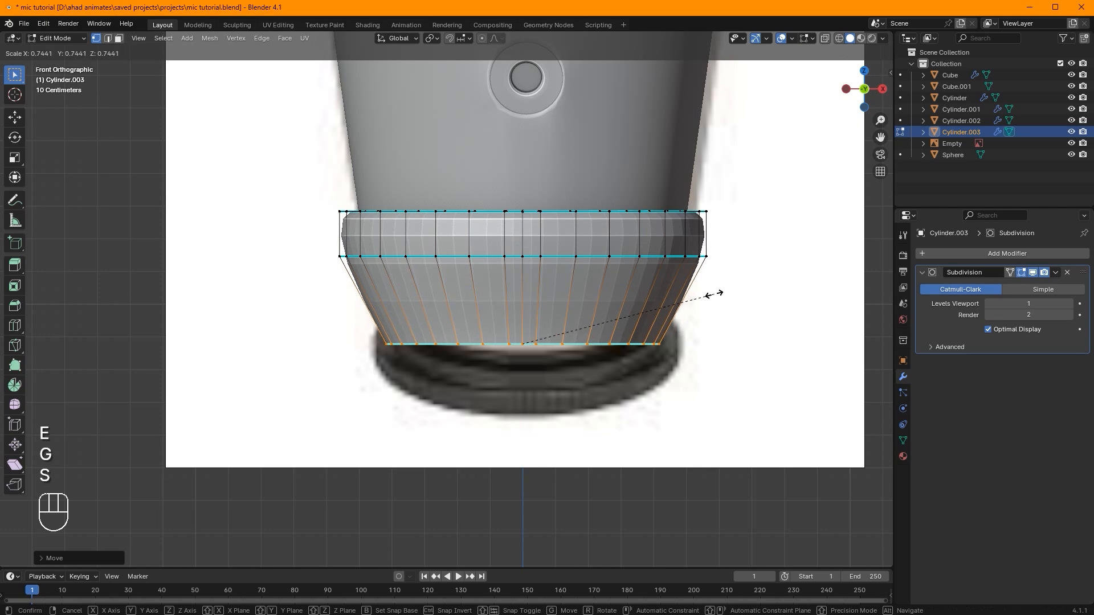
pyautogui.click(707, 266)
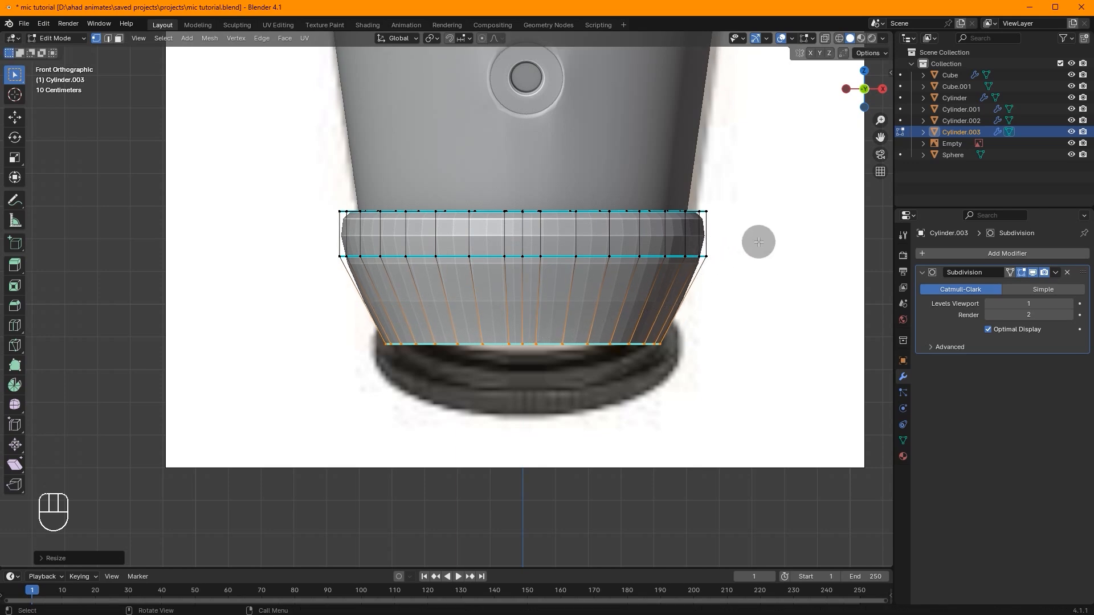
# Fill the collar's bottom opening with a face and bevel its rim slightly with 2 segments
pyautogui.press('f')
pyautogui.moveTo(756, 280); pyautogui.dragTo(712, 293, button='middle')
pyautogui.hotkey('ctrl', 'z')
pyautogui.press('f')
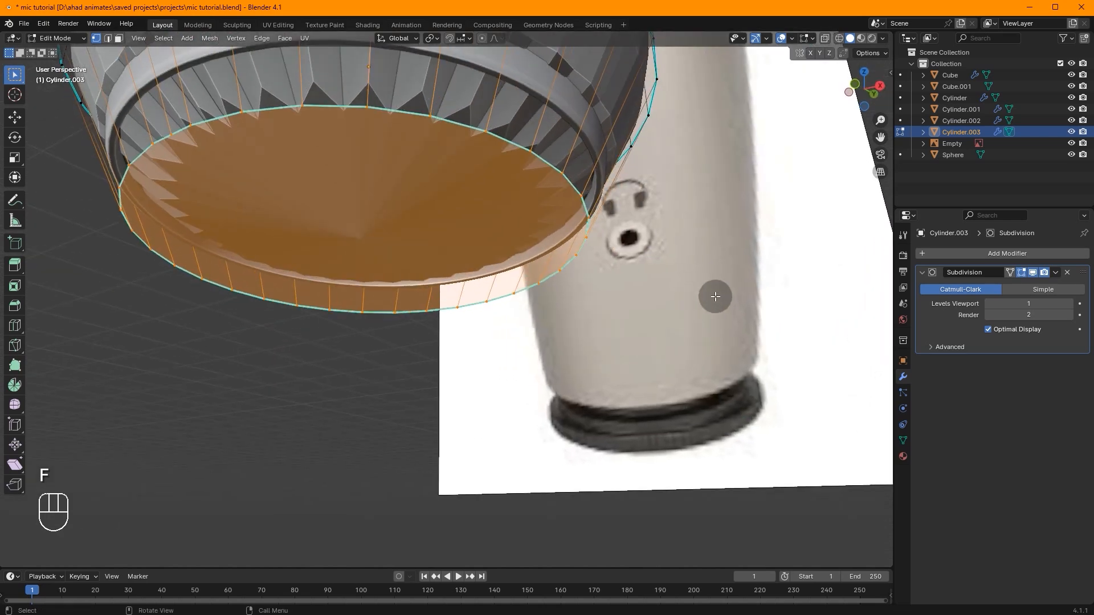
pyautogui.hotkey('ctrl', 'n')
pyautogui.scroll(-3, 549, 282)
pyautogui.hotkey('ctrl', 'b')
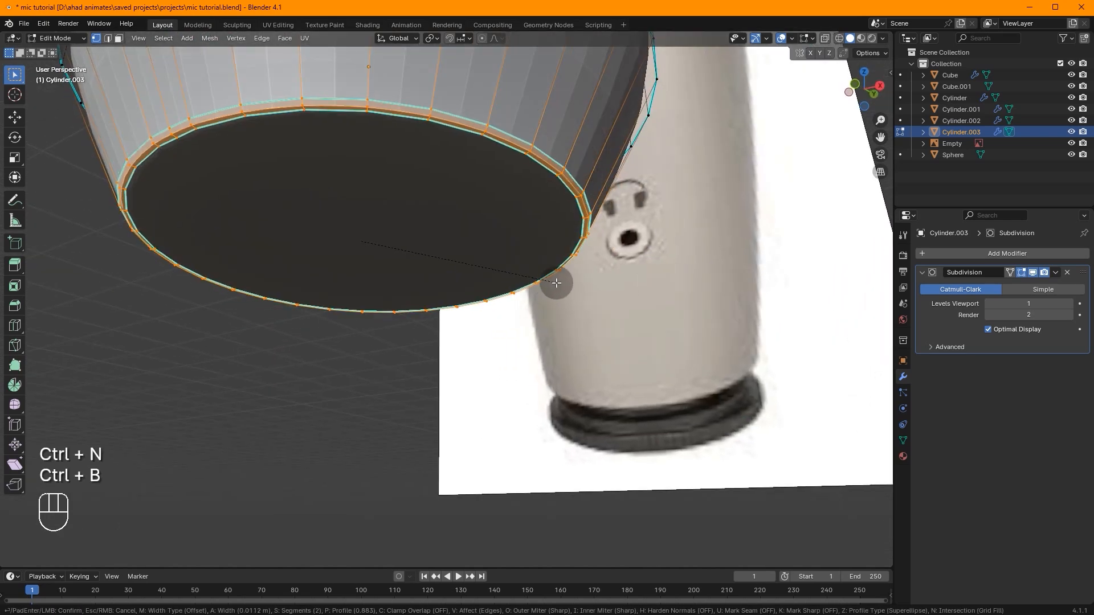
pyautogui.click(556, 280)
# Bevel the collar's middle edge loop, where the vertical wall meets the taper, with a narrow width
pyautogui.moveTo(556, 281); pyautogui.dragTo(517, 332, button='middle')
pyautogui.scroll(3, 518, 332)
pyautogui.keyDown('alt'); pyautogui.click(530, 346); pyautogui.keyUp('alt')
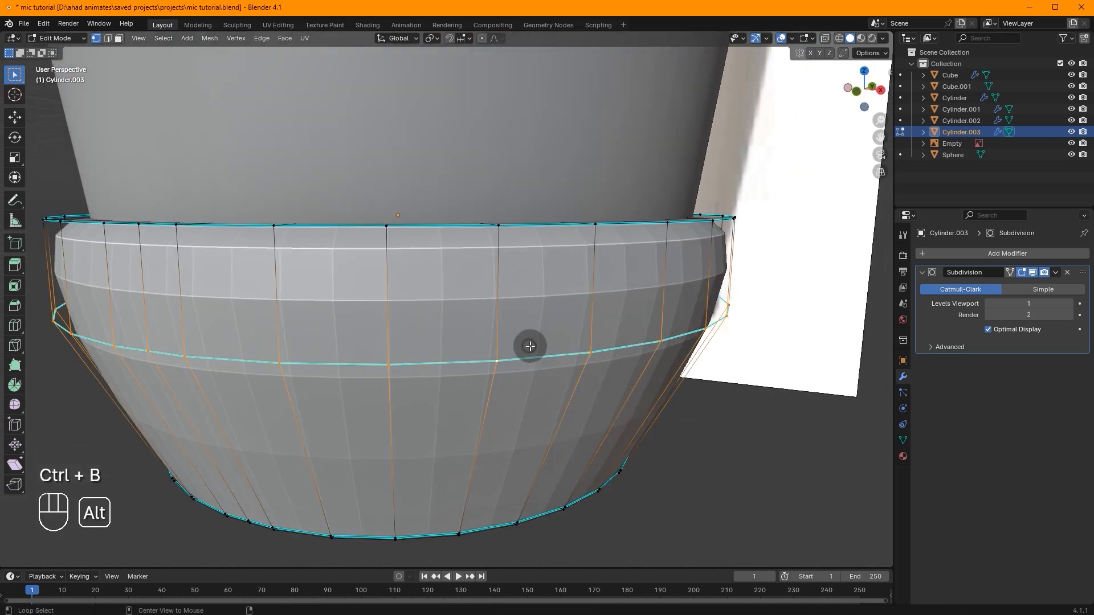
pyautogui.hotkey('ctrl', 'b')
pyautogui.click(745, 321)
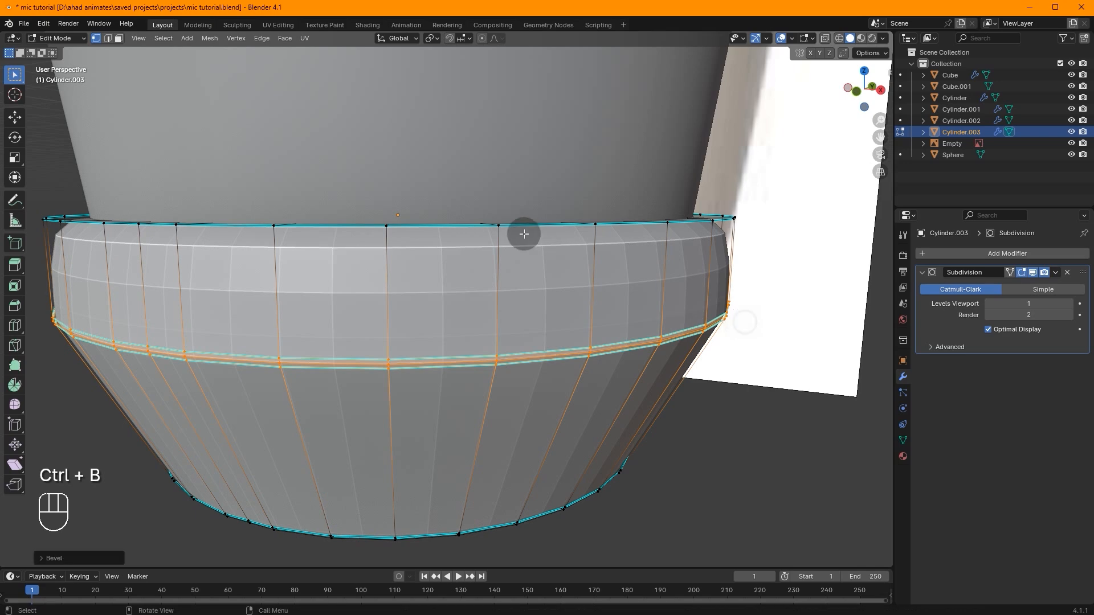
# Bevel the collar's upper outer edge loop narrowly, return to Object Mode, and shade the collar smooth
pyautogui.moveTo(524, 228); pyautogui.dragTo(605, 278, button='middle')
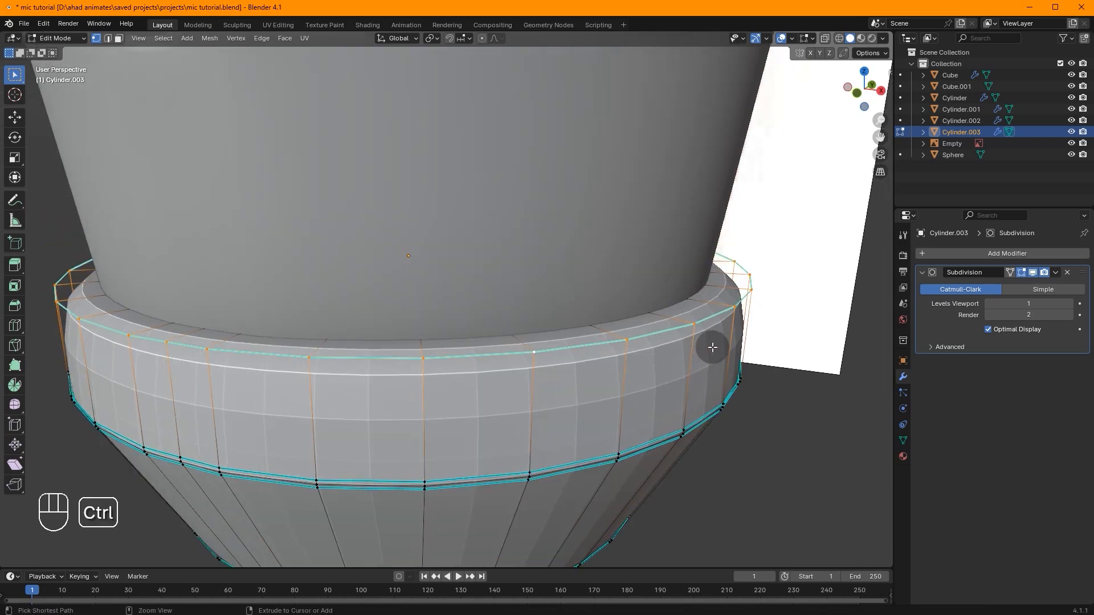
pyautogui.hotkey('ctrl', 'b')
pyautogui.click(713, 344)
pyautogui.press('Tab')
pyautogui.rightClick(694, 314)
pyautogui.click(627, 262)
# Duplicate the collar's bottom face, separate it into its own object, and select it in Object Mode
pyautogui.moveTo(653, 267); pyautogui.dragTo(630, 247, button='middle')
pyautogui.press('Tab')
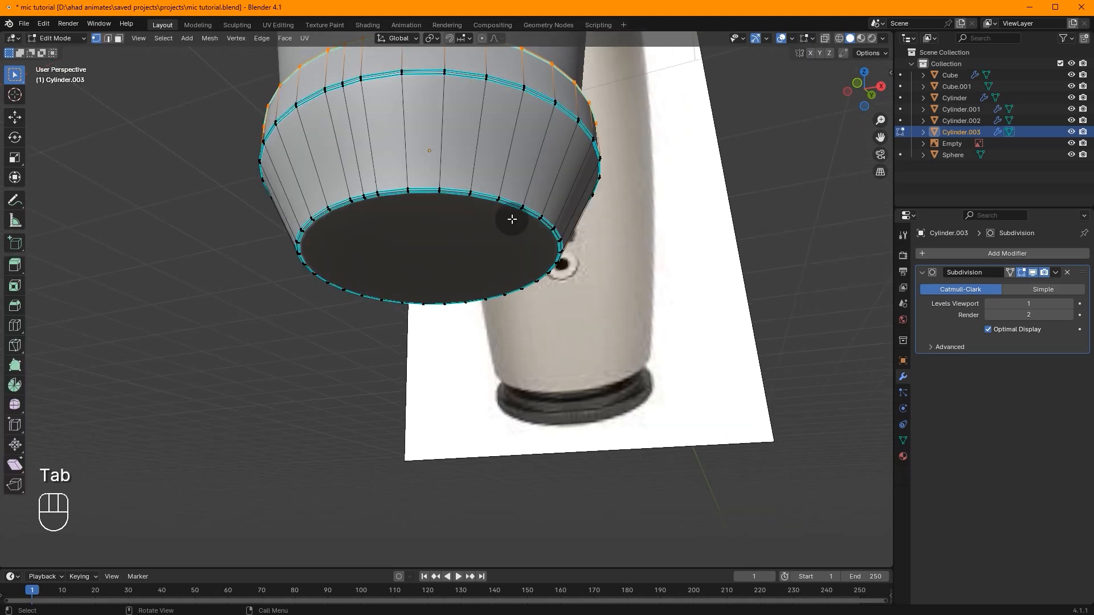
pyautogui.keyDown('alt'); pyautogui.click(503, 211); pyautogui.keyUp('alt')
pyautogui.hotkey('shift', 'd')
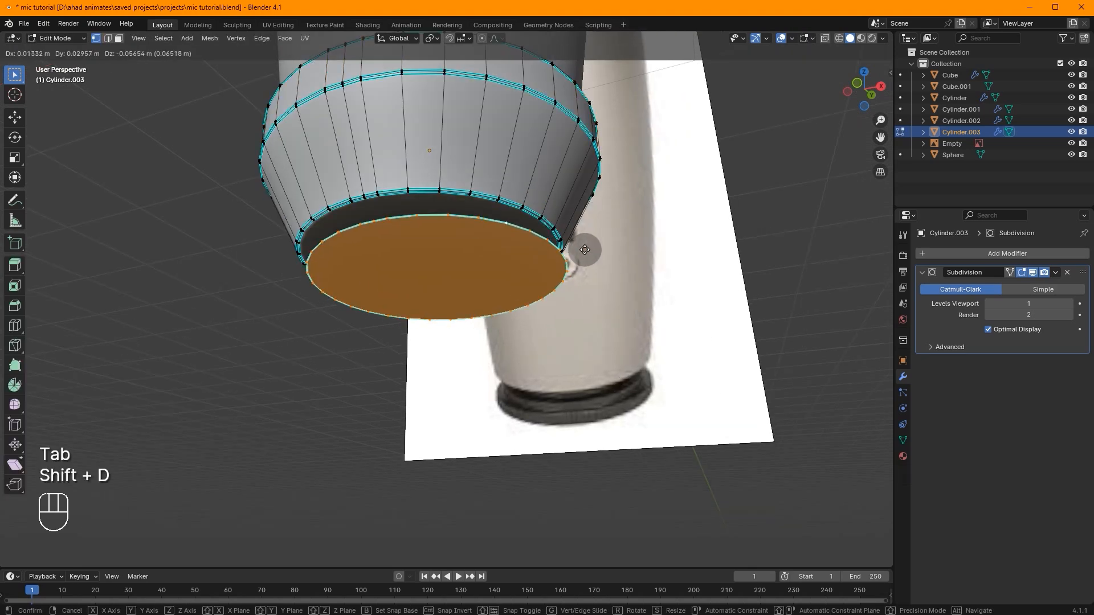
pyautogui.click(585, 250)
pyautogui.press('Tab')
pyautogui.click(512, 264)
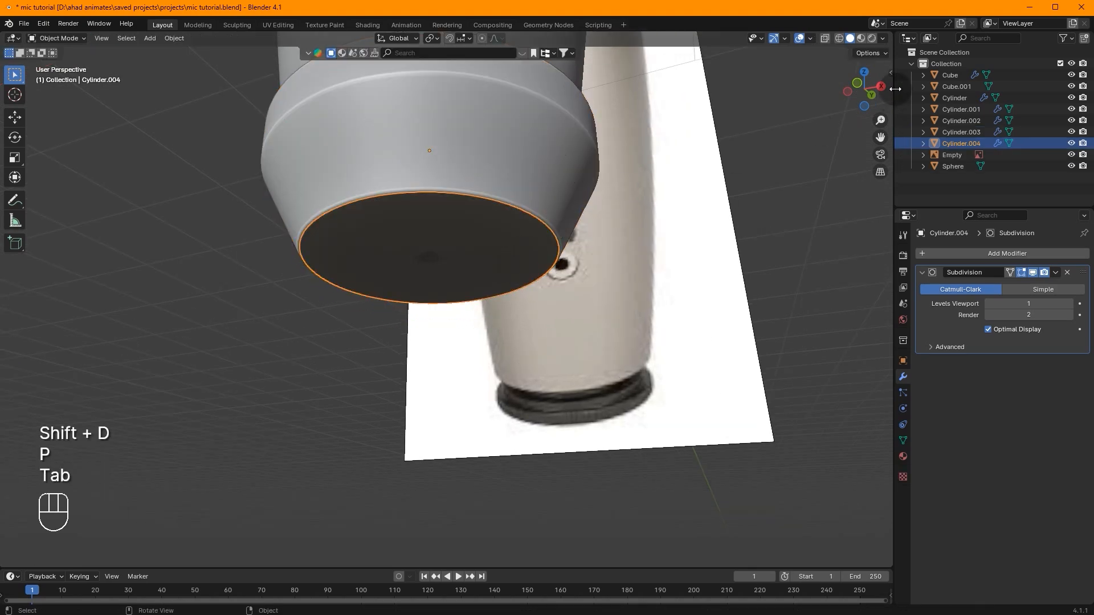
# Set the separated bottom disc's origin to its geometry
pyautogui.click(863, 86)
pyautogui.press('s')
pyautogui.rightClick(739, 257)
pyautogui.rightClick(730, 315)
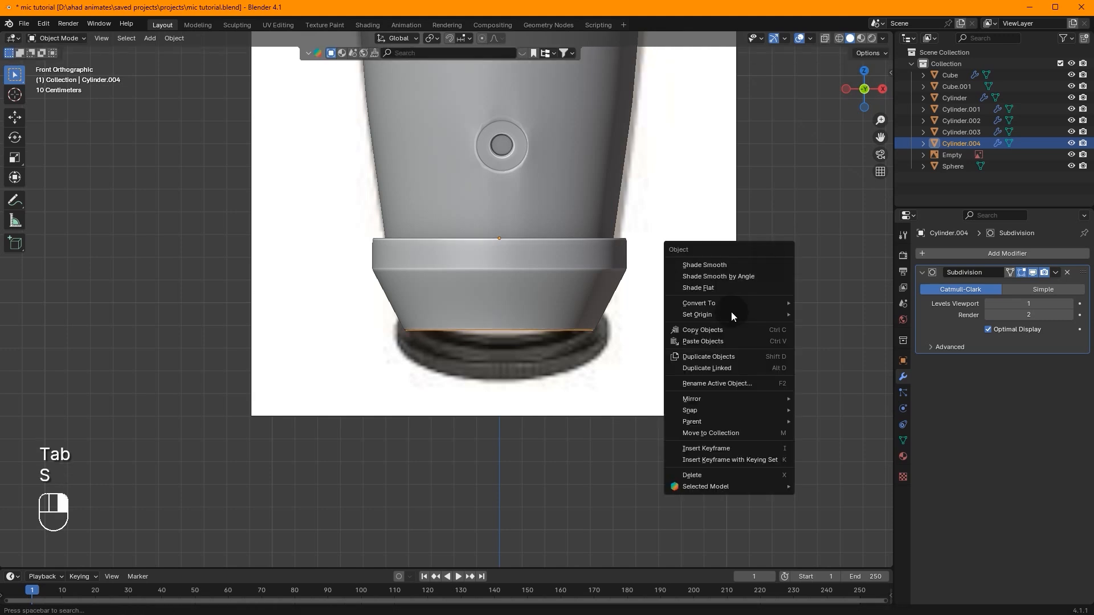
pyautogui.moveTo(731, 314)
pyautogui.click(845, 326)
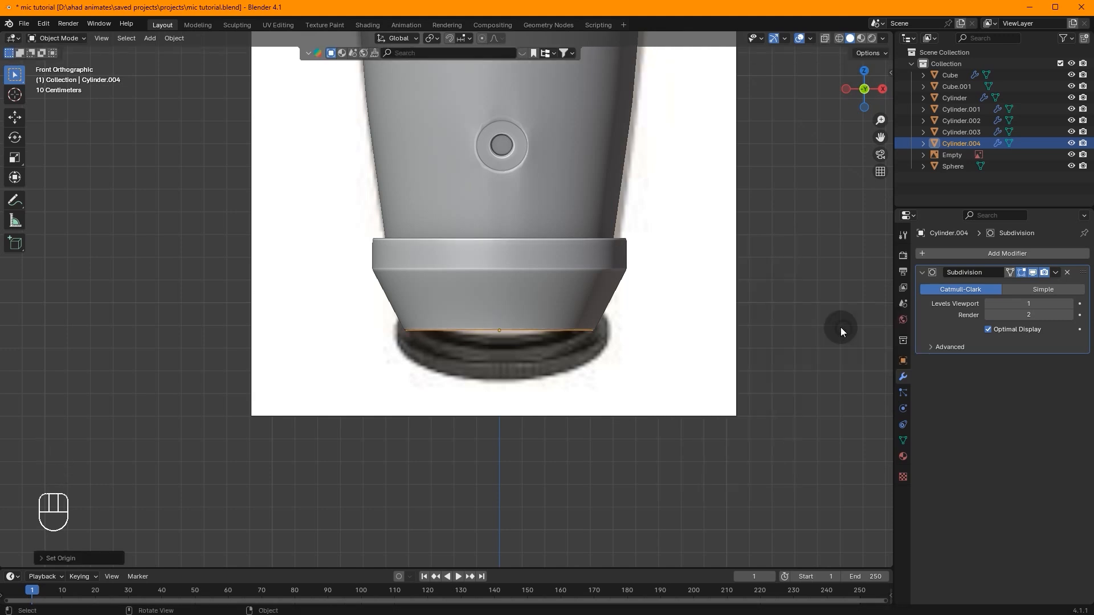
pyautogui.scroll(3, 662, 274)
pyautogui.press('s')
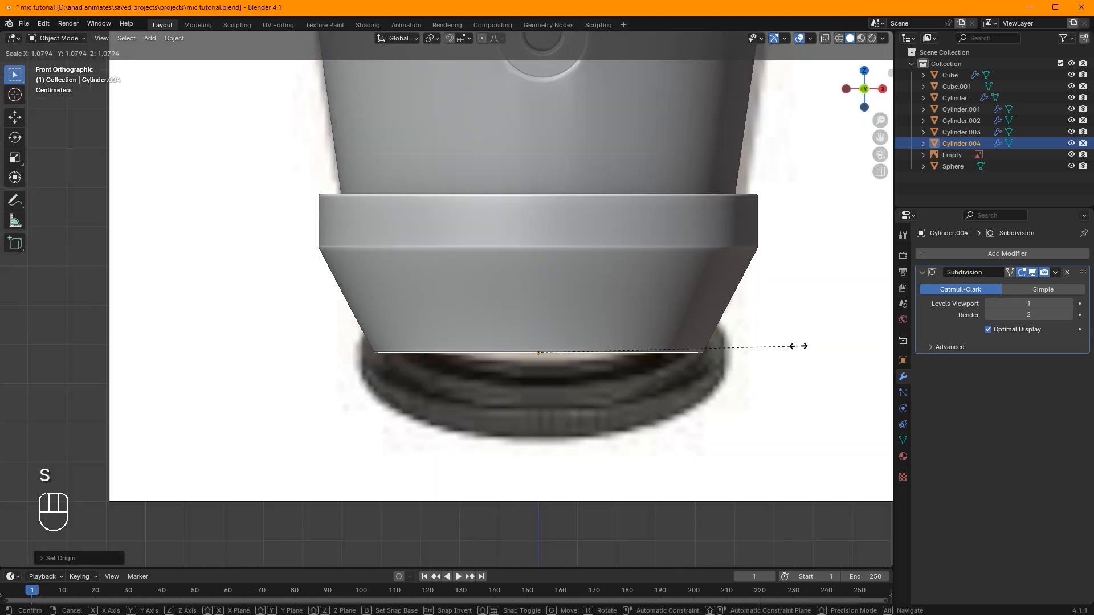
pyautogui.rightClick(826, 350)
pyautogui.press('s')
pyautogui.click(805, 343)
pyautogui.moveTo(764, 318); pyautogui.dragTo(724, 320, button='middle')
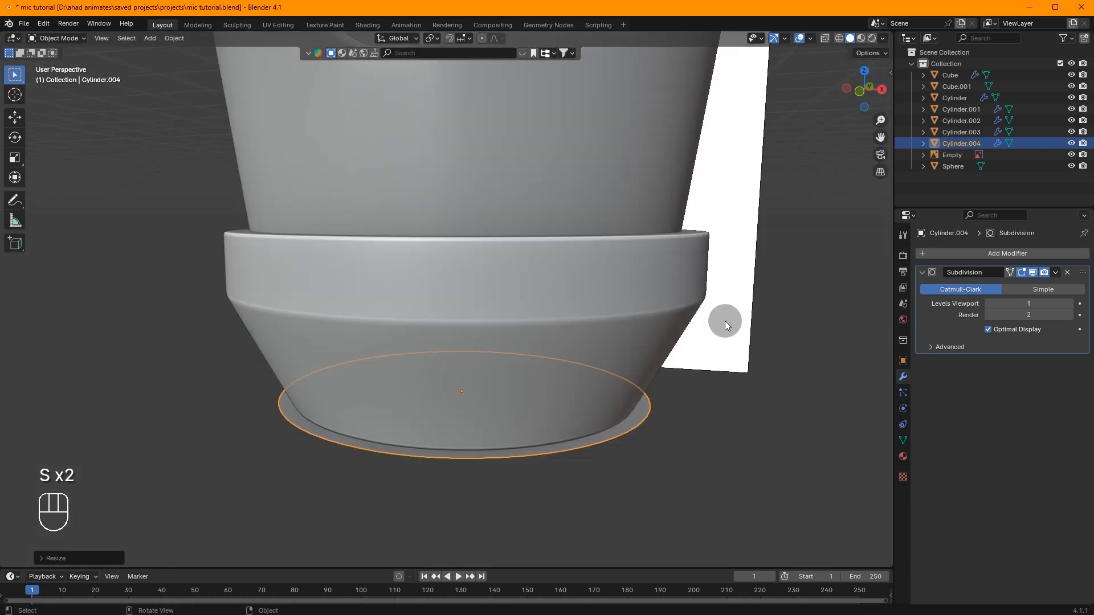
pyautogui.hotkey('ctrl', 'z')
# Scale the bottom disc up slightly and extrude its whole mesh down along Z to give it a thin thickness
pyautogui.press('s')
pyautogui.click(748, 336)
pyautogui.click(859, 91)
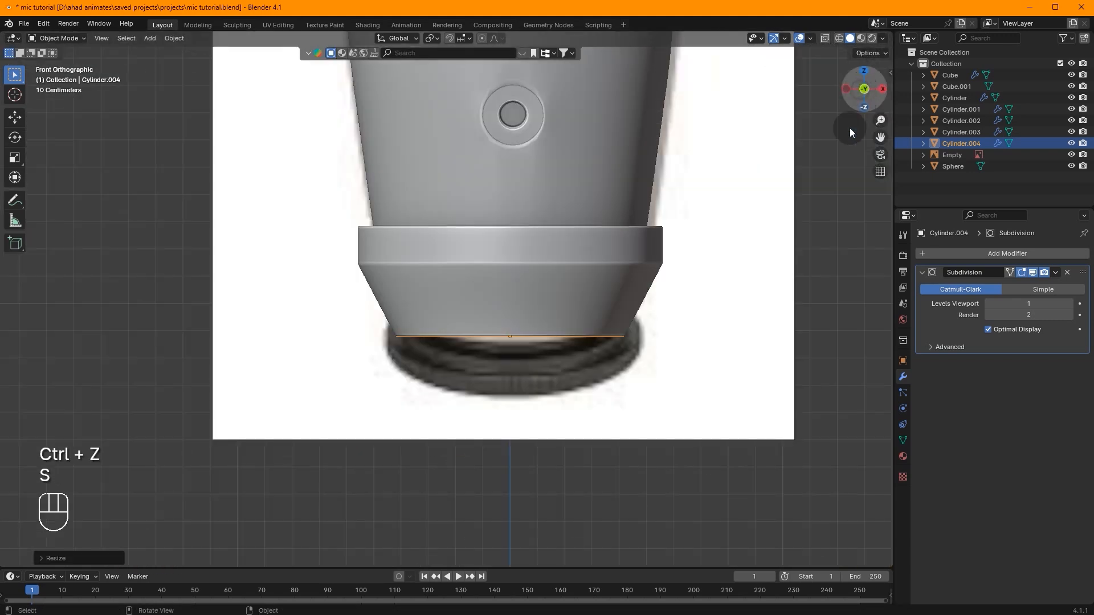
pyautogui.press('Tab')
pyautogui.press('e')
pyautogui.press('g')
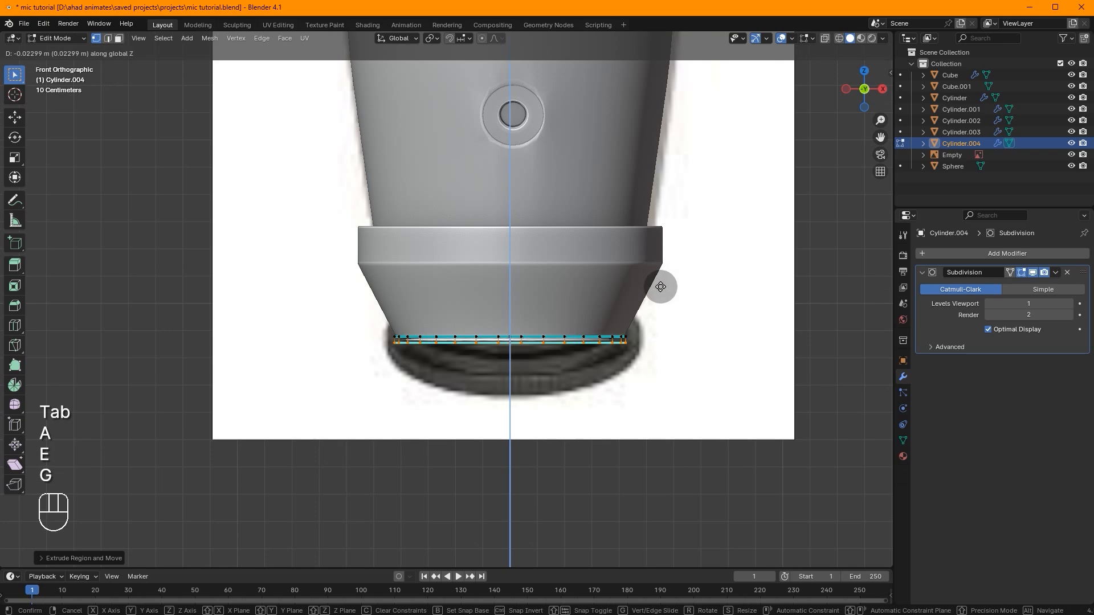
pyautogui.click(682, 291)
# Dissolve the extra edges on the thin base disc and check its shape in Object Mode
pyautogui.moveTo(682, 291); pyautogui.dragTo(617, 344, button='middle')
pyautogui.scroll(4, 623, 344)
pyautogui.scroll(-3, 622, 341)
pyautogui.press('2')
pyautogui.click(403, 430)
pyautogui.moveTo(465, 420); pyautogui.dragTo(532, 353, button='middle')
pyautogui.scroll(-1, 389, 372)
pyautogui.hotkey('ctrl', 'x')
pyautogui.scroll(-2, 422, 368)
pyautogui.scroll(3, 484, 352)
pyautogui.press('Tab')
pyautogui.moveTo(532, 353); pyautogui.dragTo(655, 320, button='middle')
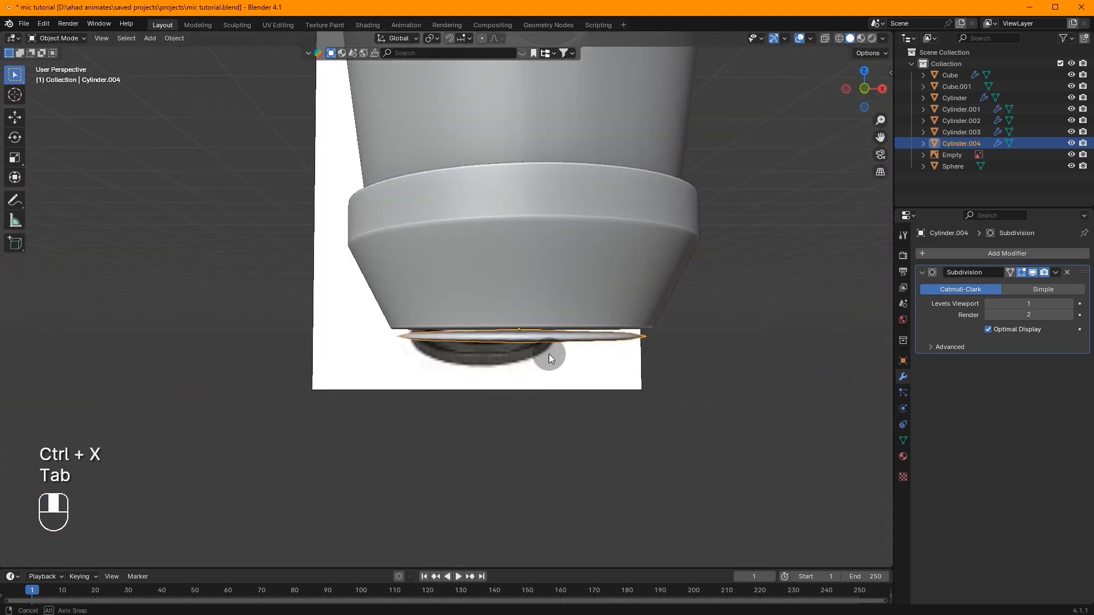
# Bevel the base disc's upper and lower outer edge loops with 2 segments, about 0.006 m wide, and return to Object Mode
pyautogui.press('Tab')
pyautogui.scroll(3, 659, 374)
pyautogui.keyDown('alt'); pyautogui.keyDown('shift'); pyautogui.click(649, 417); pyautogui.keyUp('shift'); pyautogui.keyUp('alt')
pyautogui.moveTo(648, 416); pyautogui.dragTo(664, 384, button='middle')
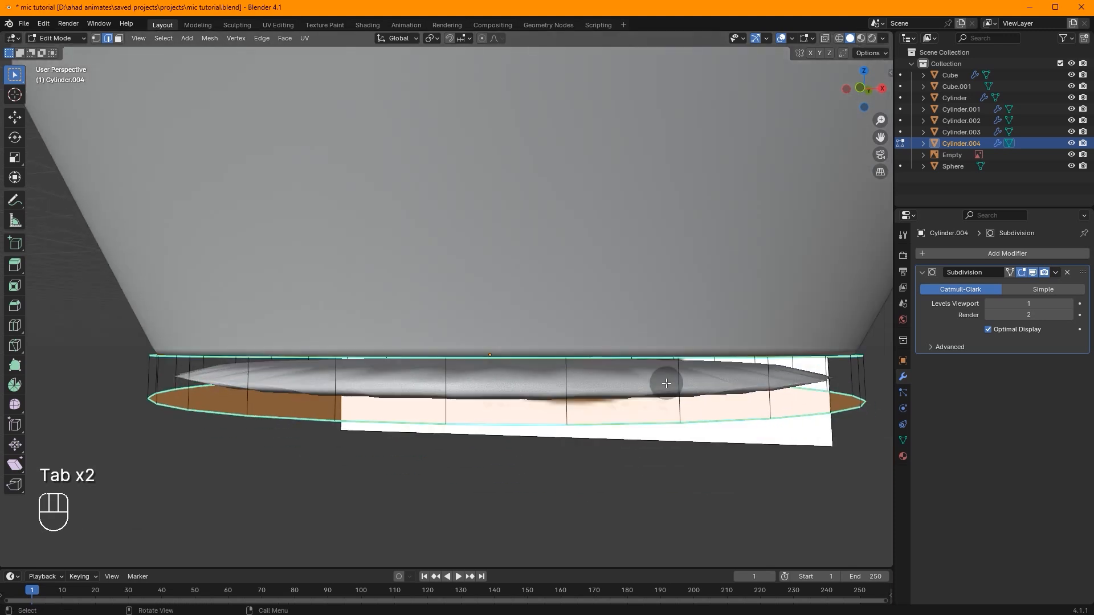
pyautogui.hotkey('ctrl', 'b')
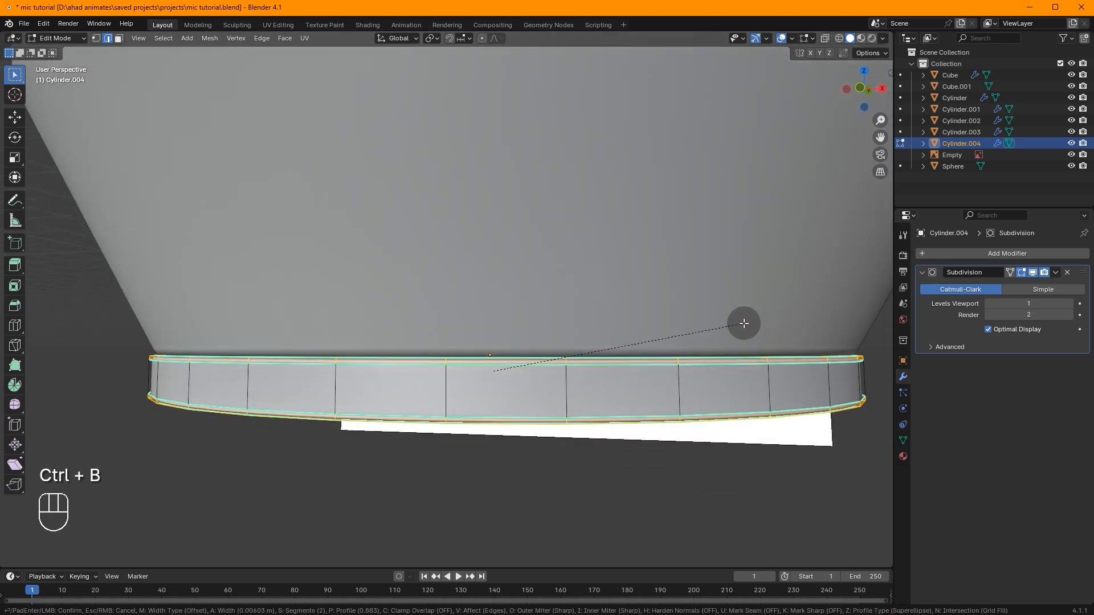
pyautogui.click(743, 322)
pyautogui.press('Tab')
pyautogui.scroll(-2, 655, 379)
pyautogui.moveTo(654, 379); pyautogui.dragTo(659, 389, button='middle')
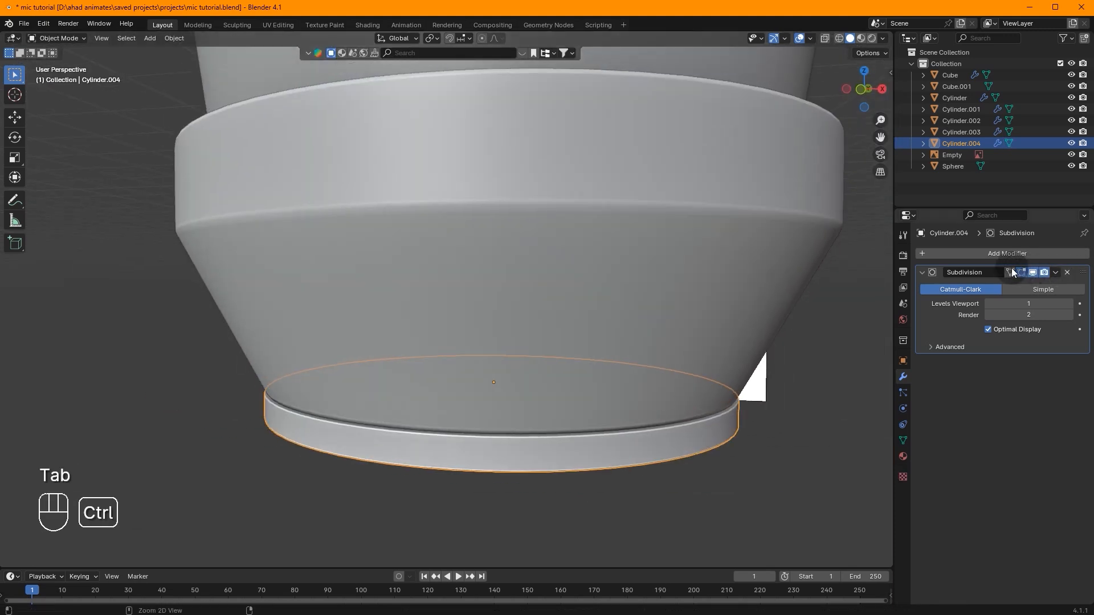
# Apply the base disc's Subdivision modifier and dissolve the edge loop running around the middle of its side wall
pyautogui.hotkey('ctrl', 'a')
pyautogui.press('Tab')
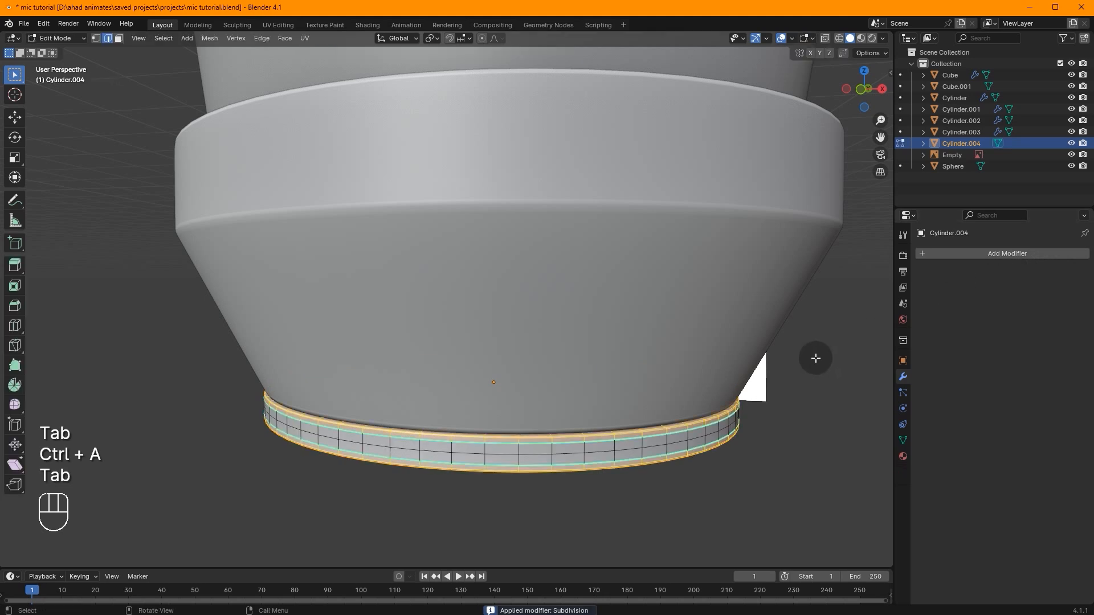
pyautogui.keyDown('alt'); pyautogui.click(579, 450); pyautogui.keyUp('alt')
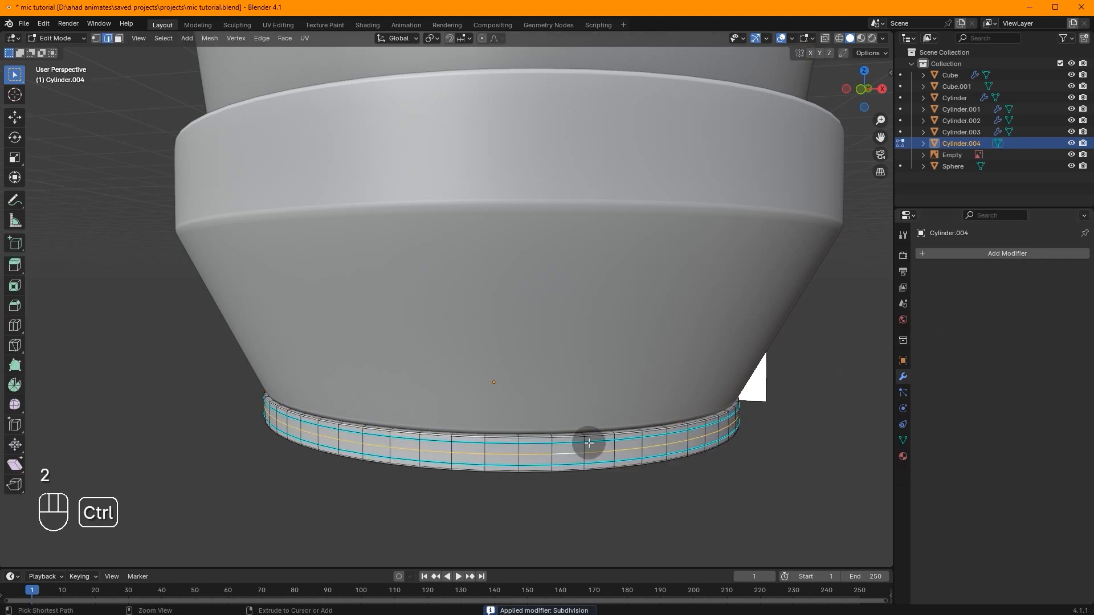
pyautogui.hotkey('ctrl', 'x')
# Clear the sharp marks from all edges of the base disc and return to Object Mode
pyautogui.moveTo(596, 413)
pyautogui.mouseDown(button='middle')
pyautogui.moveTo(579, 395)
pyautogui.moveTo(598, 396)
pyautogui.mouseUp(button='middle')
pyautogui.press('a')
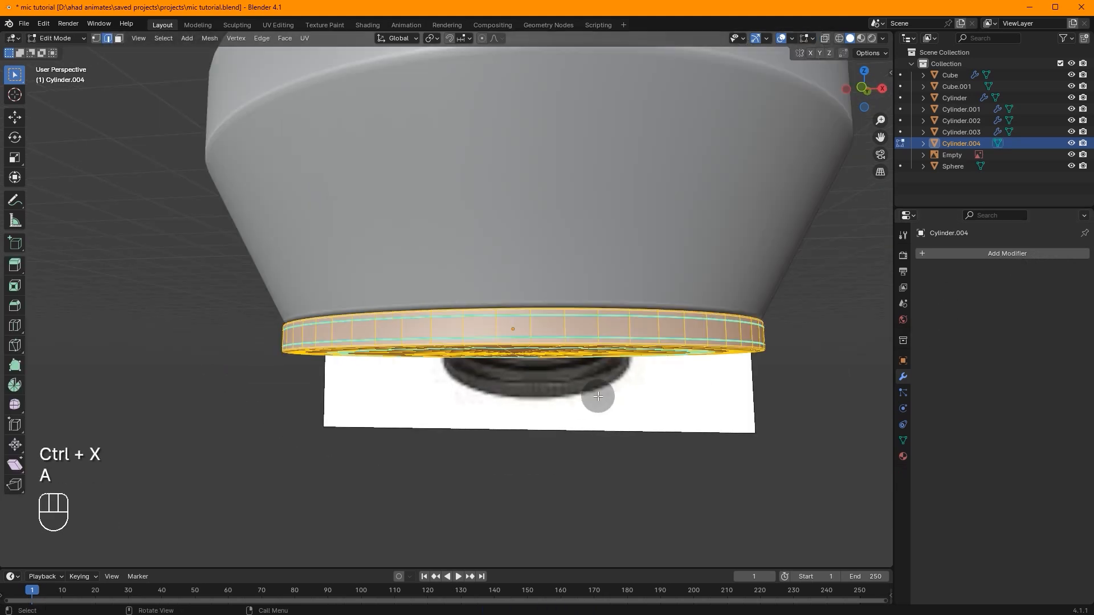
pyautogui.click(267, 39)
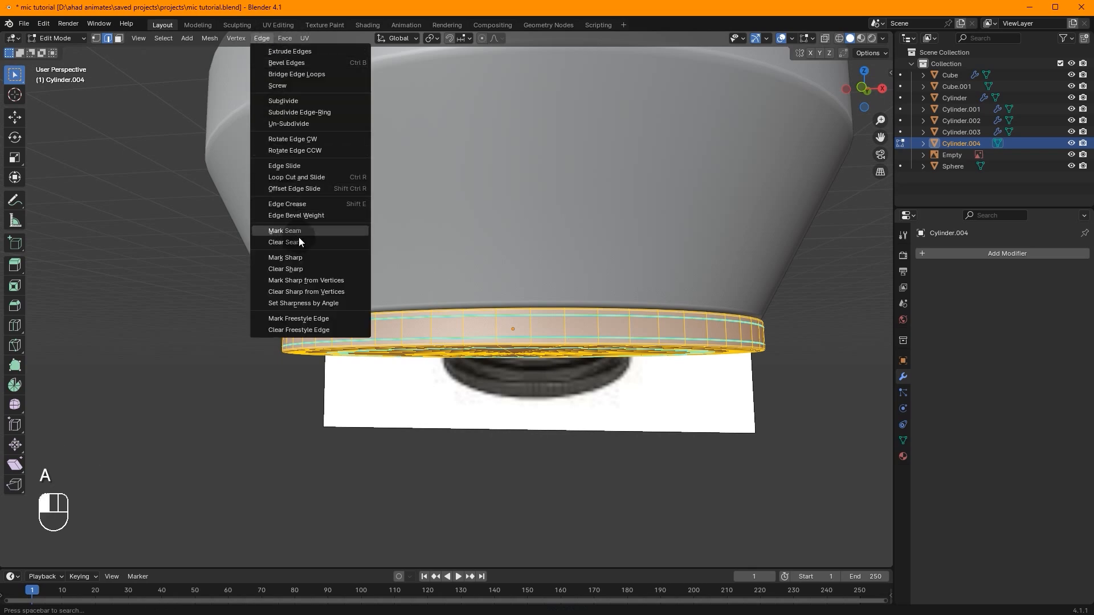
pyautogui.click(314, 265)
pyautogui.press('Tab')
# Delete the vertices filling the base disc's bottom cap by growing the selection from its centre
pyautogui.moveTo(536, 278); pyautogui.dragTo(393, 180, button='middle')
pyautogui.press('Tab')
pyautogui.click(417, 203)
pyautogui.press('1')
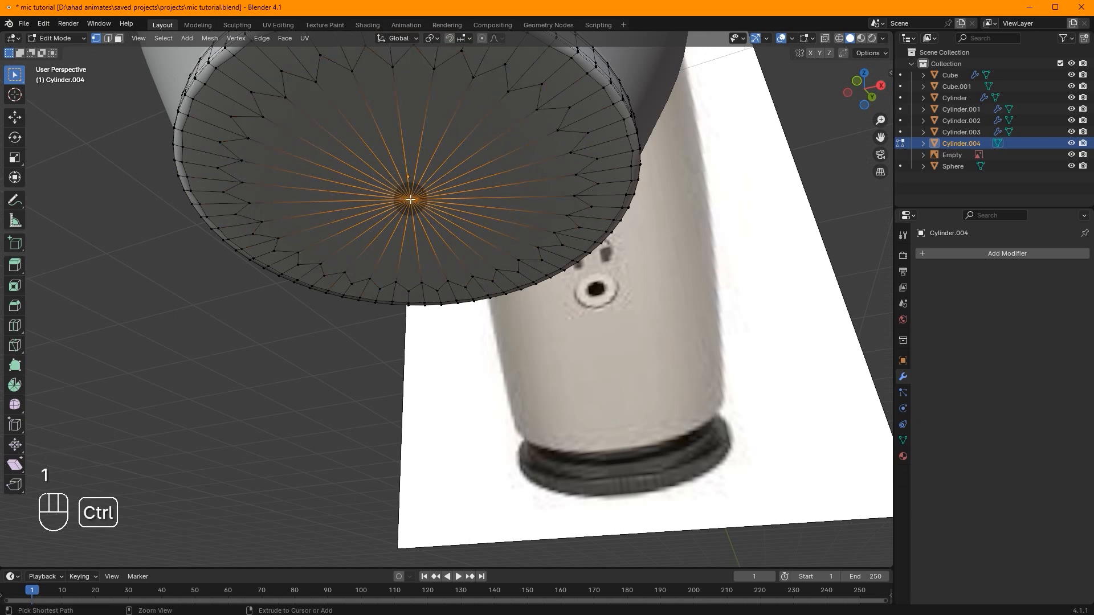
pyautogui.press('ctrl+KP_Add')
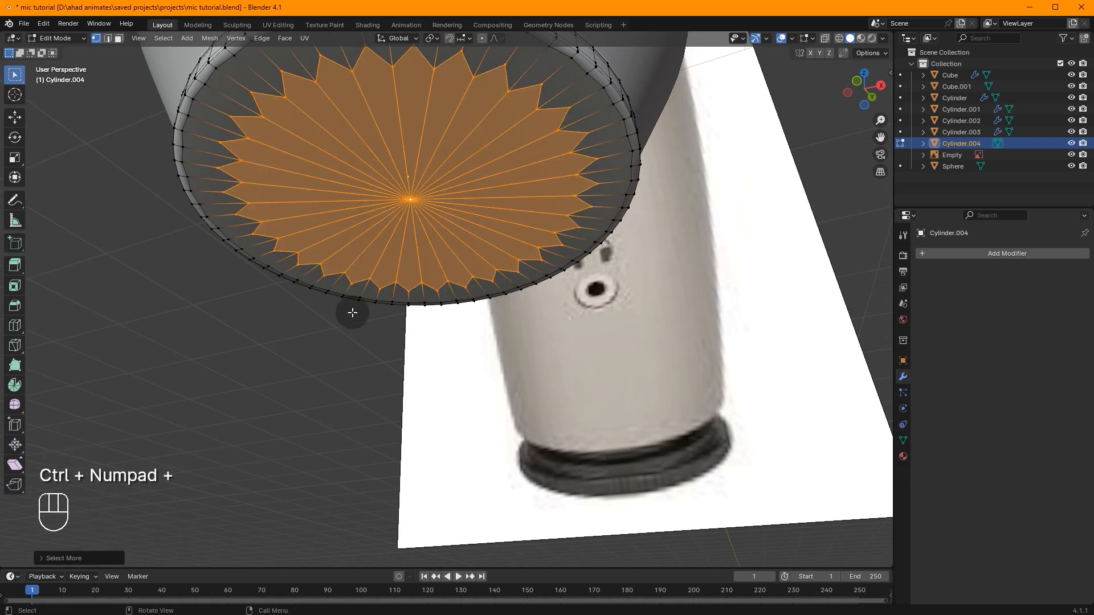
pyautogui.press('Delete')
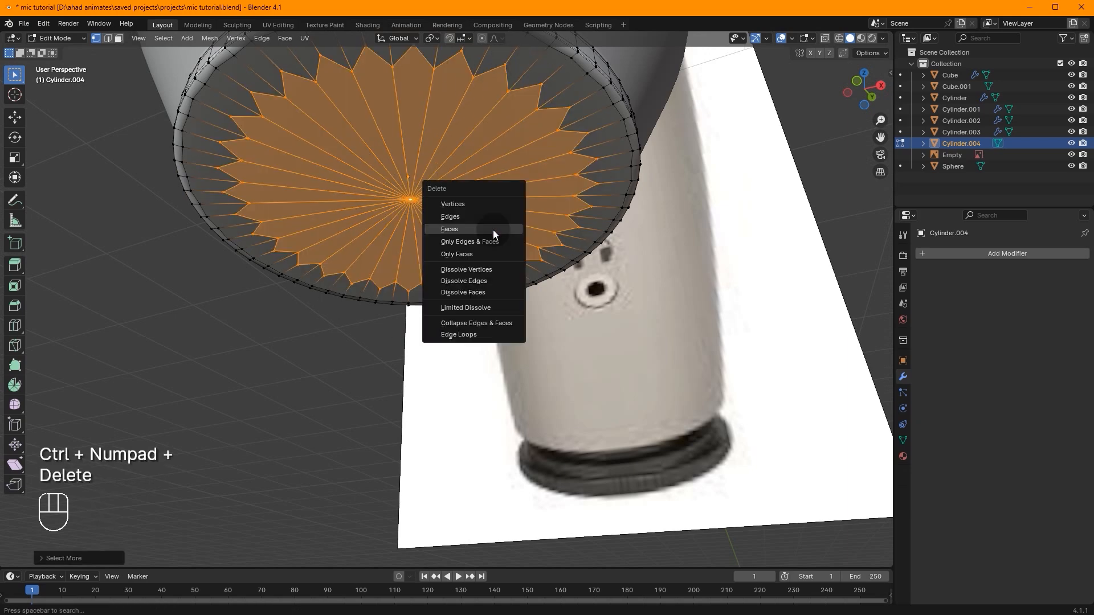
pyautogui.click(456, 204)
# Select the base disc's bottom inner rim loop and even it out with LoopTools Circle
pyautogui.keyDown('alt'); pyautogui.click(183, 158); pyautogui.keyUp('alt')
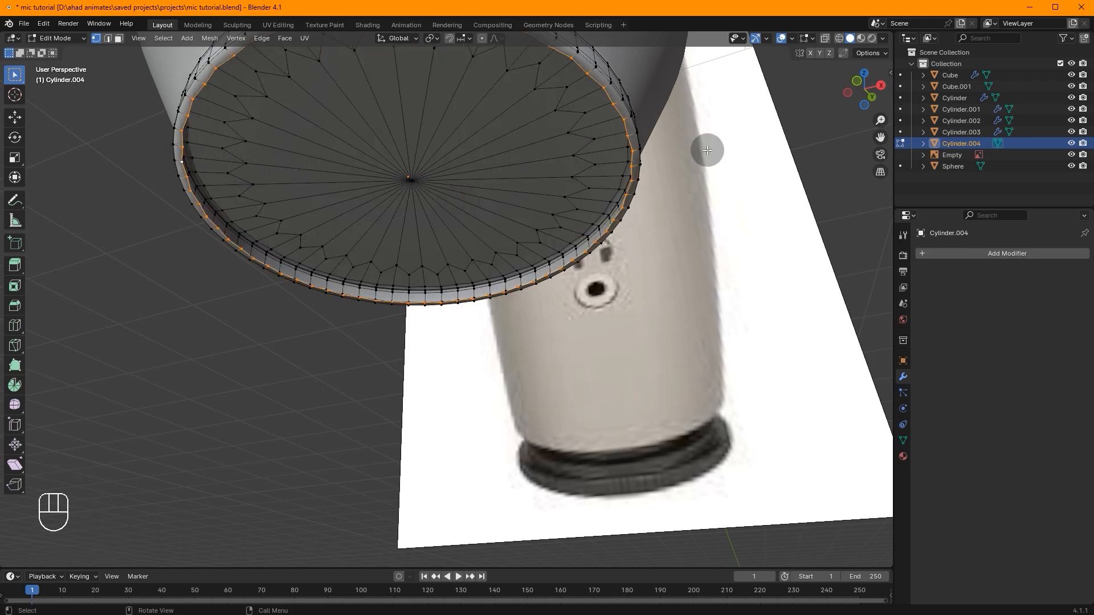
pyautogui.moveTo(709, 146); pyautogui.dragTo(423, 205, button='middle')
pyautogui.moveTo(577, 341); pyautogui.dragTo(615, 335, button='middle')
pyautogui.rightClick(643, 110)
pyautogui.moveTo(637, 104)
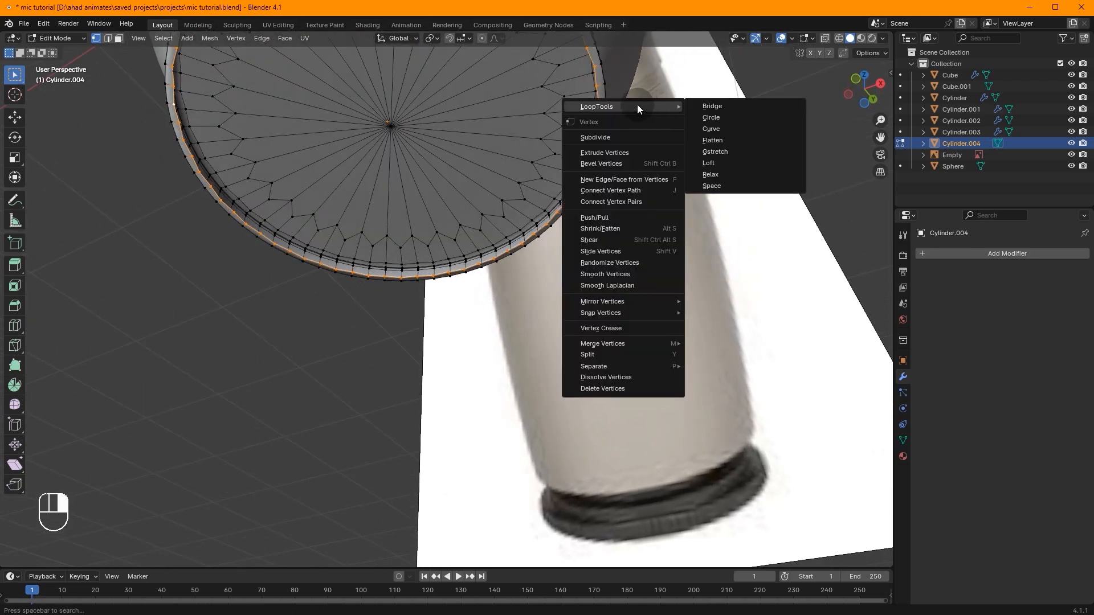
pyautogui.click(716, 118)
pyautogui.moveTo(713, 134); pyautogui.dragTo(724, 154, button='middle')
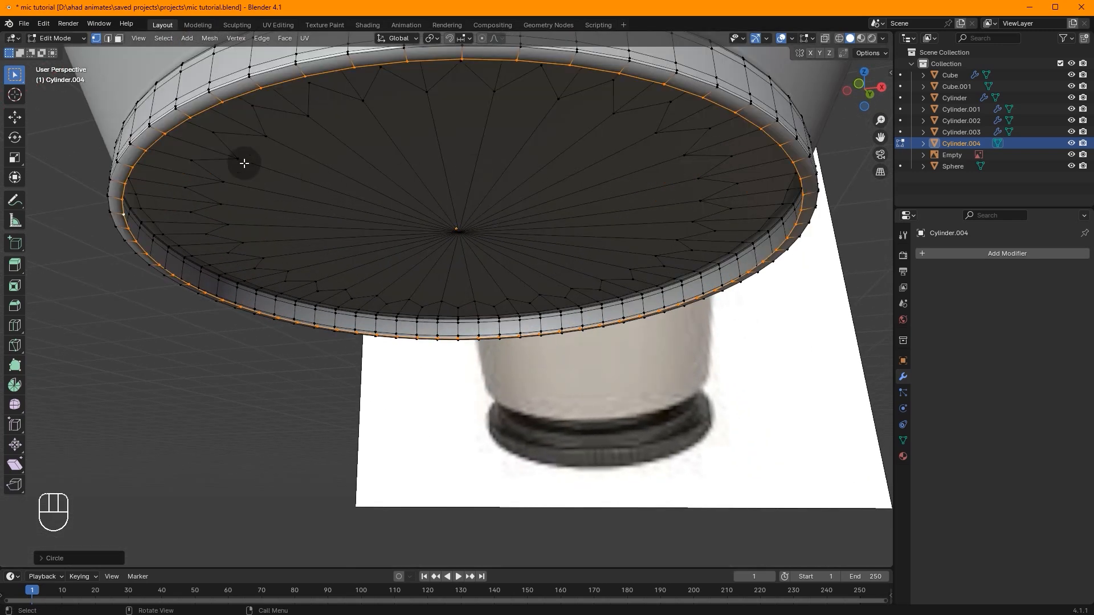
# Delete the centre vertices of the base disc's upper cap, extending the selection outward first
pyautogui.moveTo(435, 211); pyautogui.dragTo(496, 240)
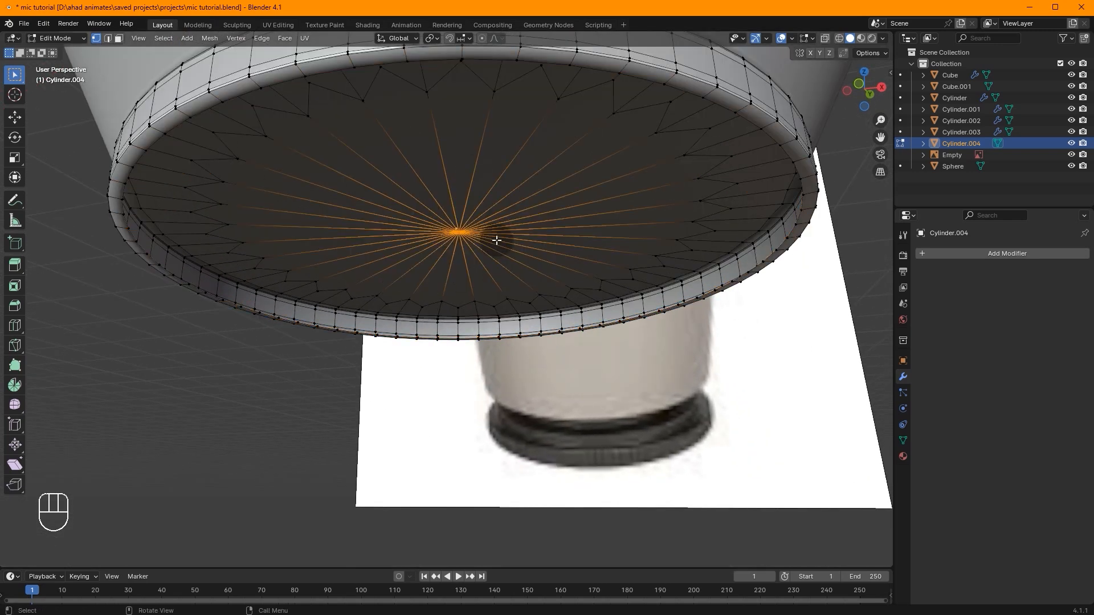
pyautogui.press('ctrl+KP_Add')
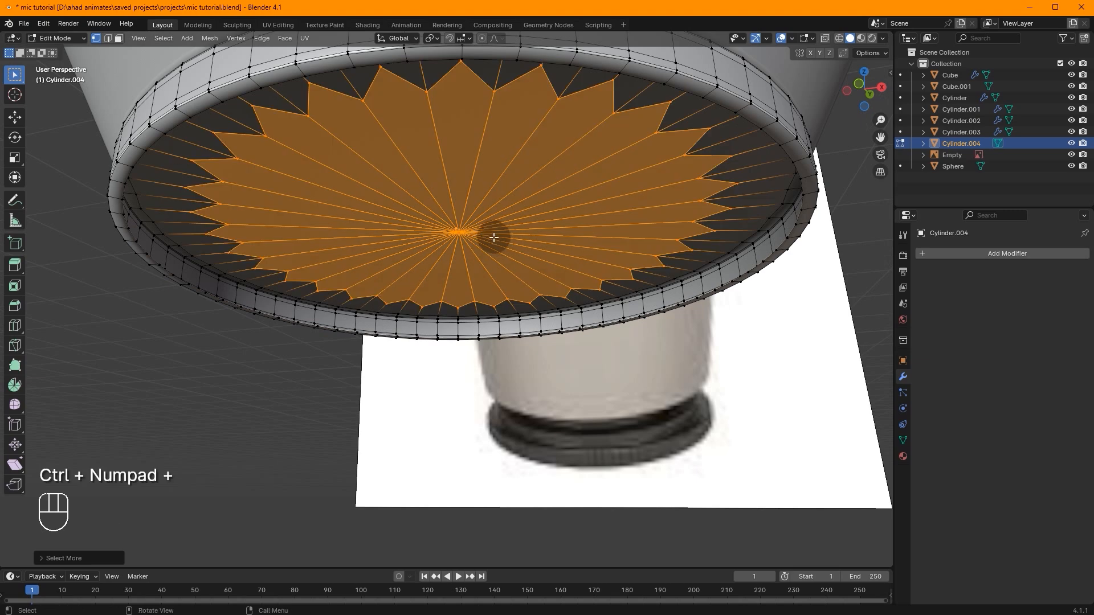
pyautogui.press('Delete')
pyautogui.click(494, 236)
# Round the upper rim loop with LoopTools Circle and fill it with a single face
pyautogui.keyDown('alt'); pyautogui.click(185, 252); pyautogui.keyUp('alt')
pyautogui.rightClick(480, 198)
pyautogui.moveTo(484, 197)
pyautogui.click(547, 208)
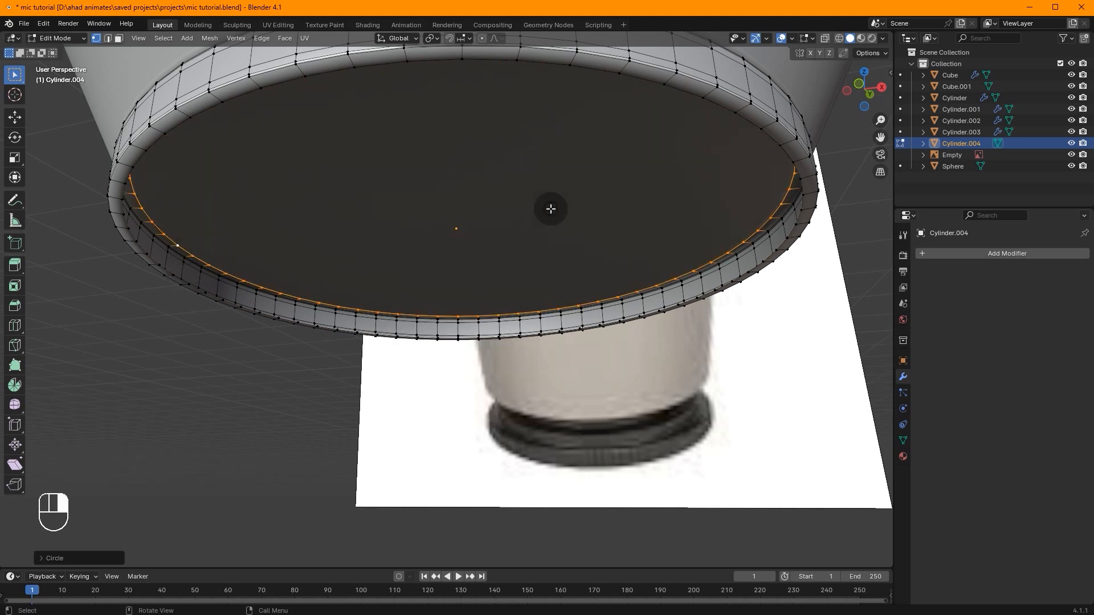
pyautogui.press('f')
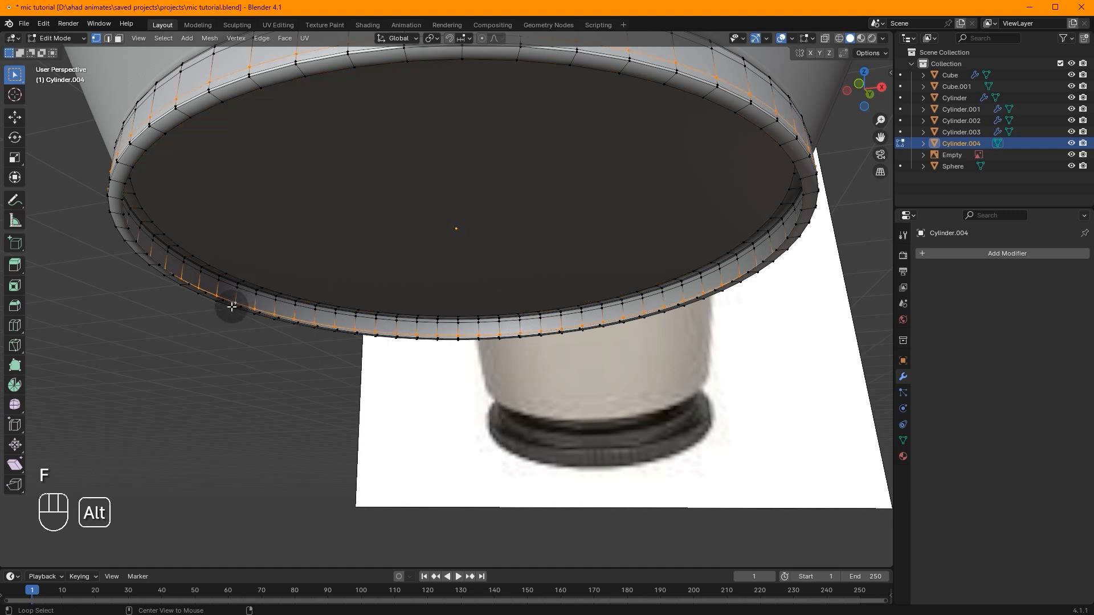
# Undo the mistaken fill, then fill the base disc's bottom rim loop with a single face and check it in Object Mode
pyautogui.press('f')
pyautogui.hotkey('ctrl', 'z')
pyautogui.keyDown('alt'); pyautogui.click(136, 167); pyautogui.keyUp('alt')
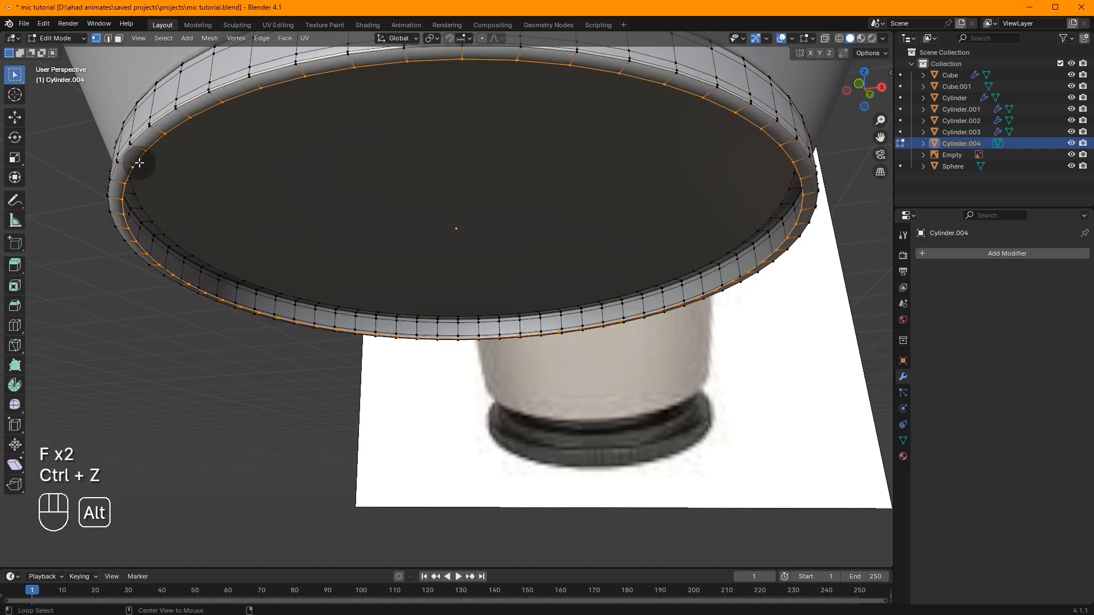
pyautogui.press('f')
pyautogui.press('Tab')
pyautogui.scroll(-4, 427, 235)
pyautogui.press('Tab')
# Dissolve the two inner horizontal edge loops near the upper and lower borders of the disc's side wall
pyautogui.scroll(6, 433, 246)
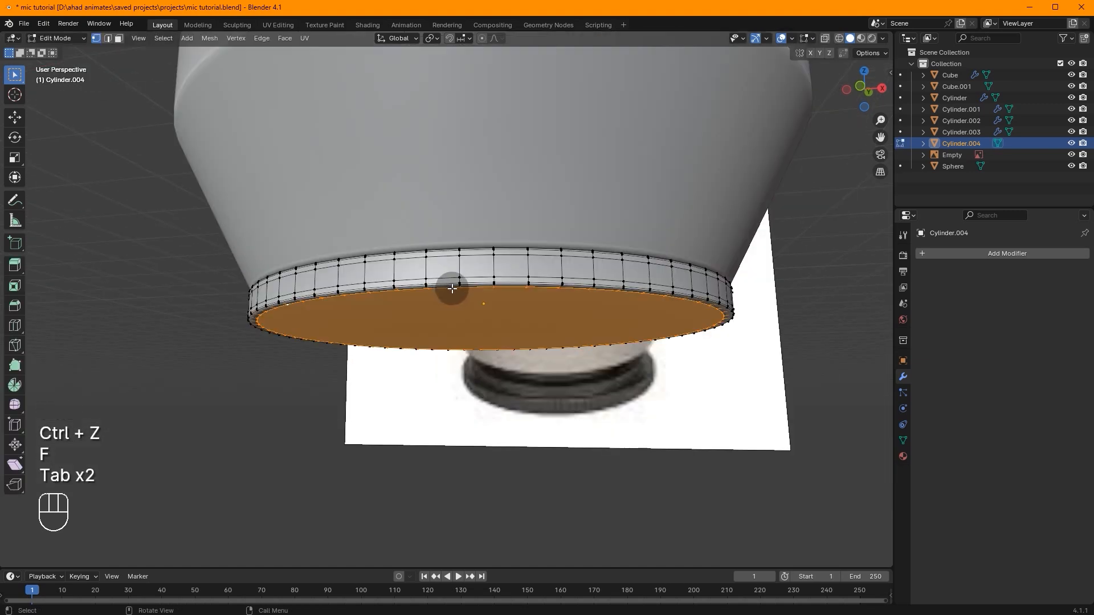
pyautogui.keyDown('alt'); pyautogui.click(460, 359); pyautogui.keyUp('alt')
pyautogui.press('2')
pyautogui.keyDown('alt'); pyautogui.keyDown('shift'); pyautogui.click(473, 398); pyautogui.keyUp('shift'); pyautogui.keyUp('alt')
pyautogui.hotkey('ctrl', 'x')
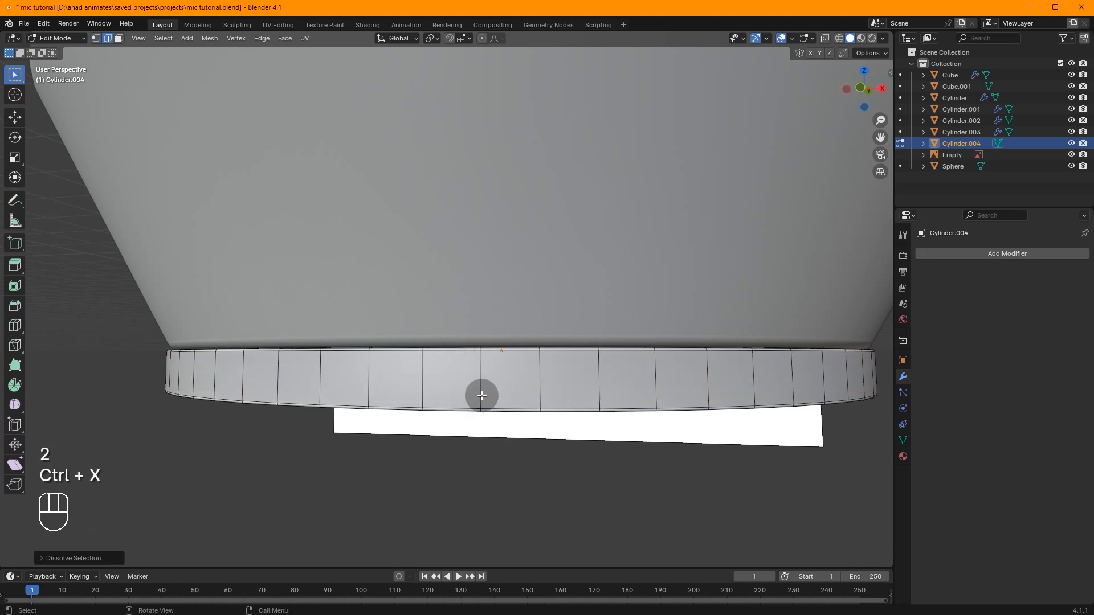
pyautogui.scroll(2, 476, 395)
pyautogui.scroll(-6, 452, 403)
# Select all vertical edges of the disc's side wall in front X-ray view and apply Checker Deselect
pyautogui.click(427, 346)
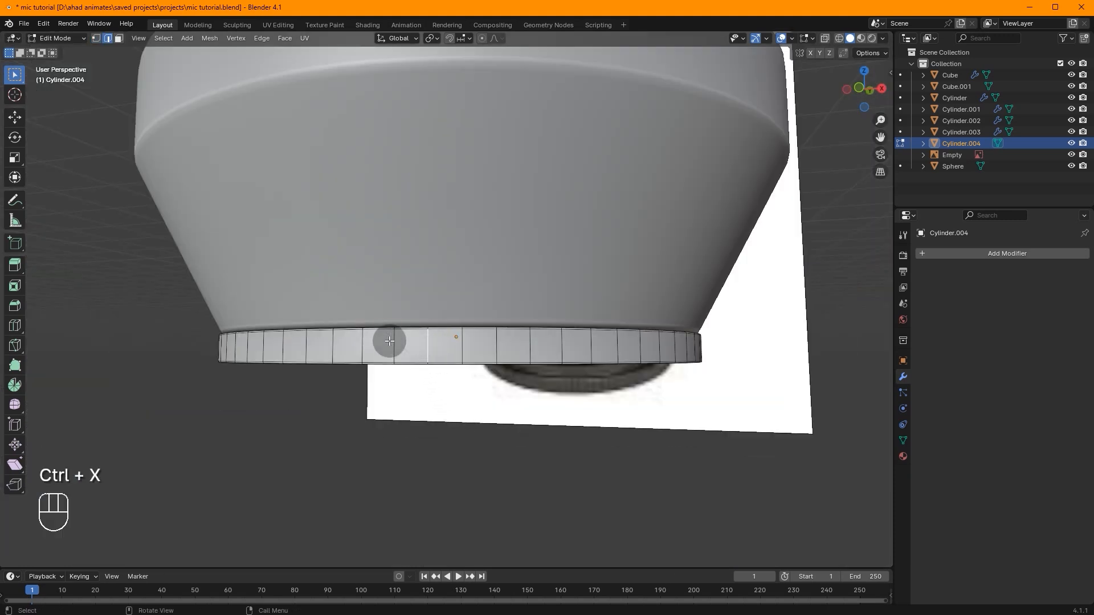
pyautogui.click(860, 83)
pyautogui.hotkey('alt', 'z')
pyautogui.moveTo(376, 348); pyautogui.dragTo(689, 356)
pyautogui.scroll(4, 488, 203)
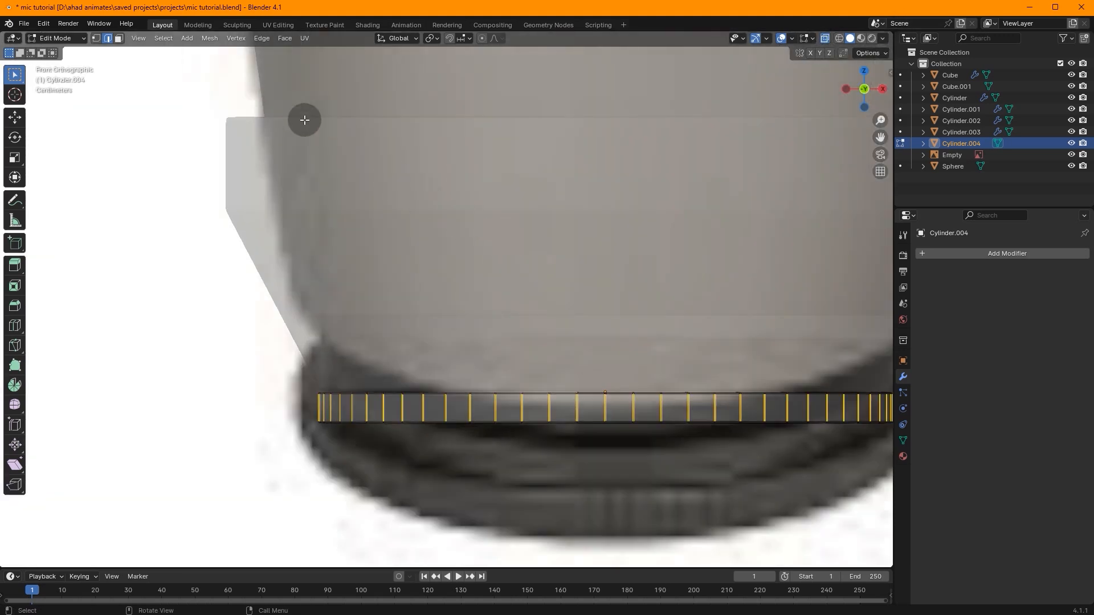
pyautogui.click(262, 38)
pyautogui.moveTo(166, 39)
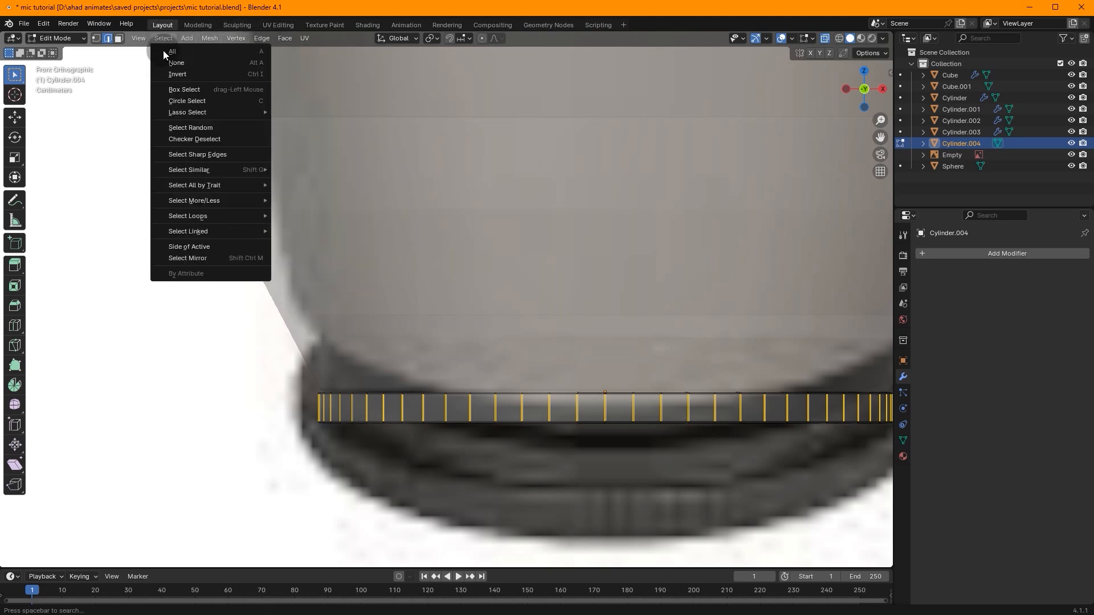
pyautogui.click(211, 141)
# Turn off X-ray, scale the alternate vertical edges outward by about 1.035 and inspect the ridged ring in Object Mode
pyautogui.keyDown('shift'); pyautogui.moveTo(579, 205); pyautogui.dragTo(422, 228, button='middle'); pyautogui.keyUp('shift')
pyautogui.click(827, 39)
pyautogui.moveTo(727, 173); pyautogui.dragTo(735, 181, button='middle')
pyautogui.press('s')
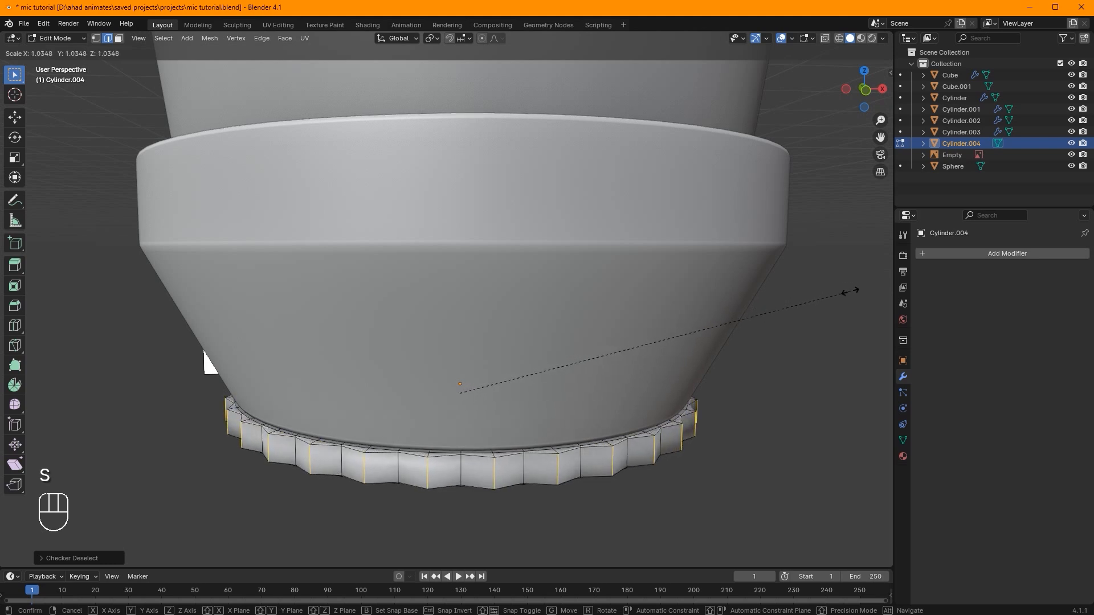
pyautogui.click(847, 291)
pyautogui.press('Tab')
pyautogui.moveTo(848, 292); pyautogui.dragTo(818, 258, button='middle')
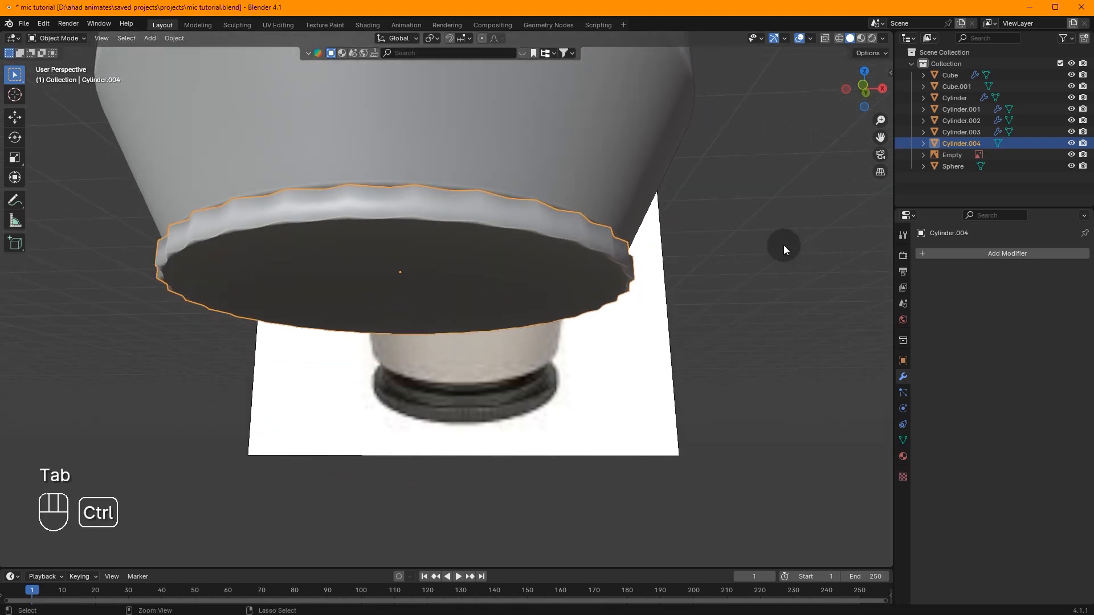
# Add a level 1 Subdivision modifier to the ridged ring and rescale its alternate vertical edges slightly
pyautogui.hotkey('ctrl', '1')
pyautogui.scroll(5, 769, 238)
pyautogui.press('Tab')
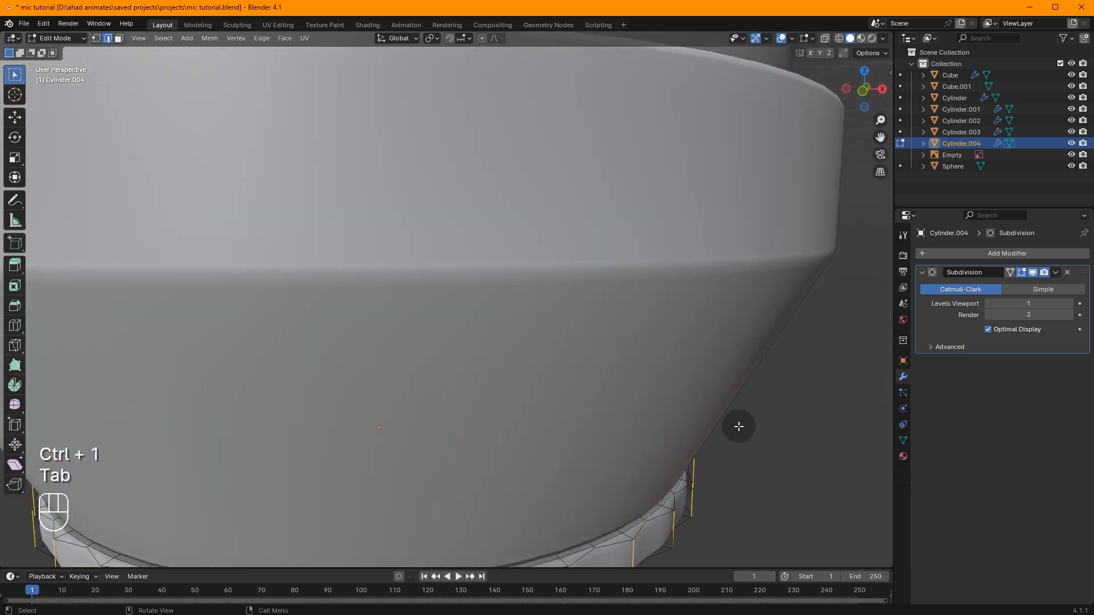
pyautogui.scroll(-4, 739, 428)
pyautogui.press('s')
pyautogui.click(729, 420)
pyautogui.press('Tab')
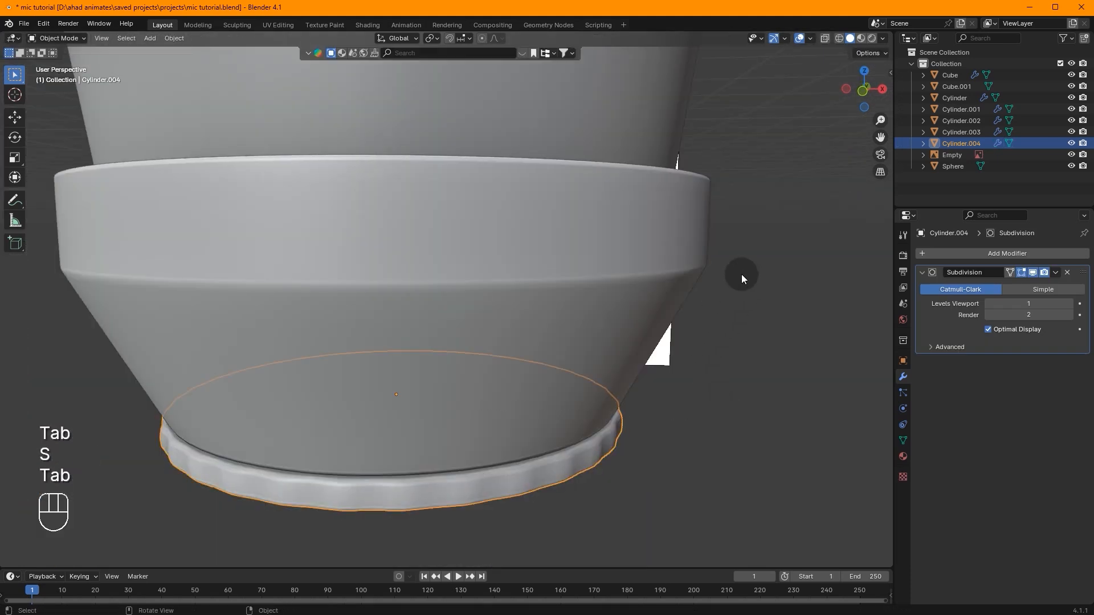
# Add a Bevel modifier above the ring's Subdivision, with an amount of 0.003 m and 2 segments
pyautogui.moveTo(742, 278); pyautogui.dragTo(984, 247, button='middle')
pyautogui.click(985, 250)
pyautogui.write('b')
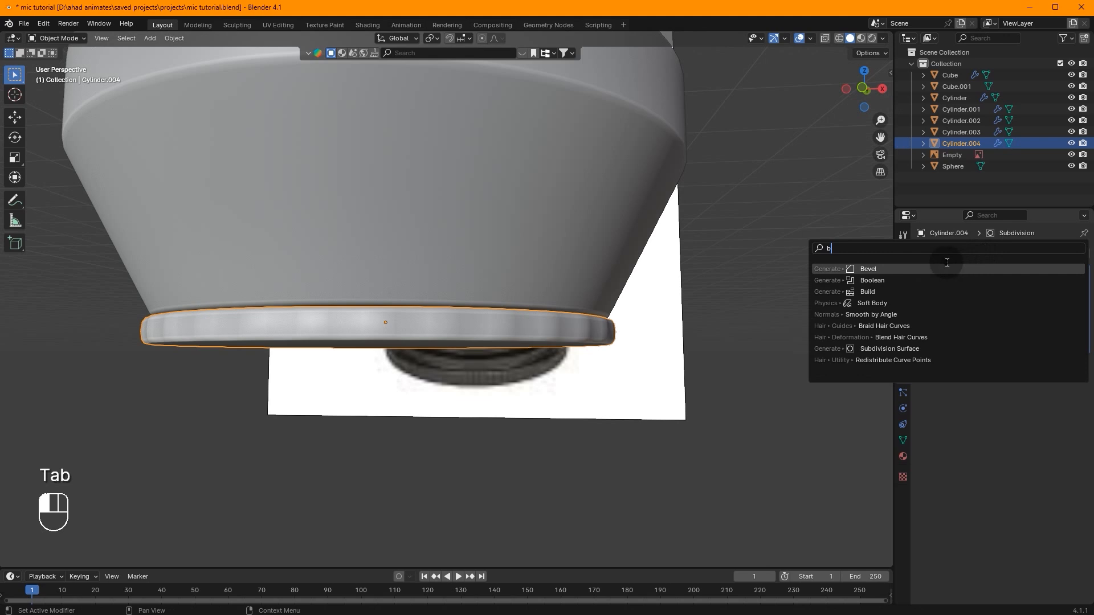
pyautogui.press('Return')
pyautogui.moveTo(1081, 373); pyautogui.dragTo(1067, 217)
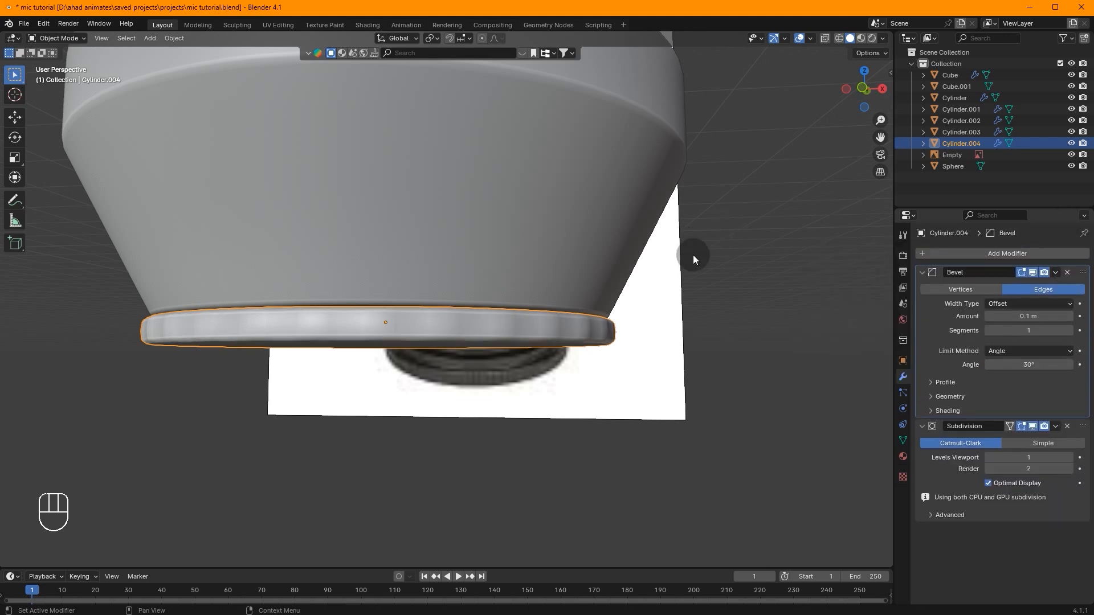
pyautogui.scroll(2, 692, 255)
pyautogui.moveTo(693, 255); pyautogui.dragTo(700, 279, button='middle')
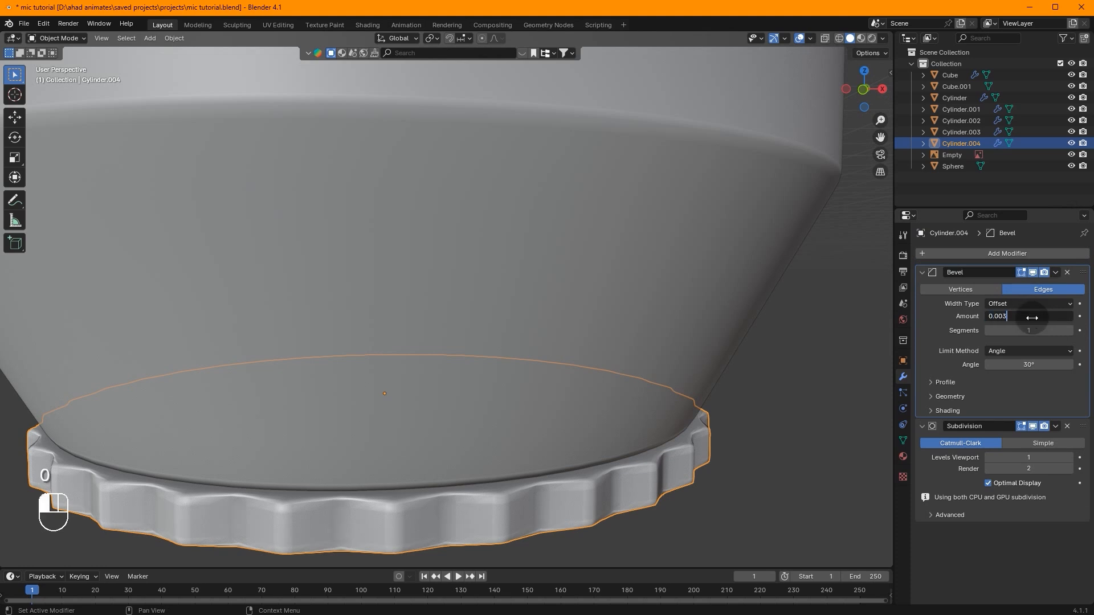
pyautogui.press('Return')
pyautogui.click(1069, 330)
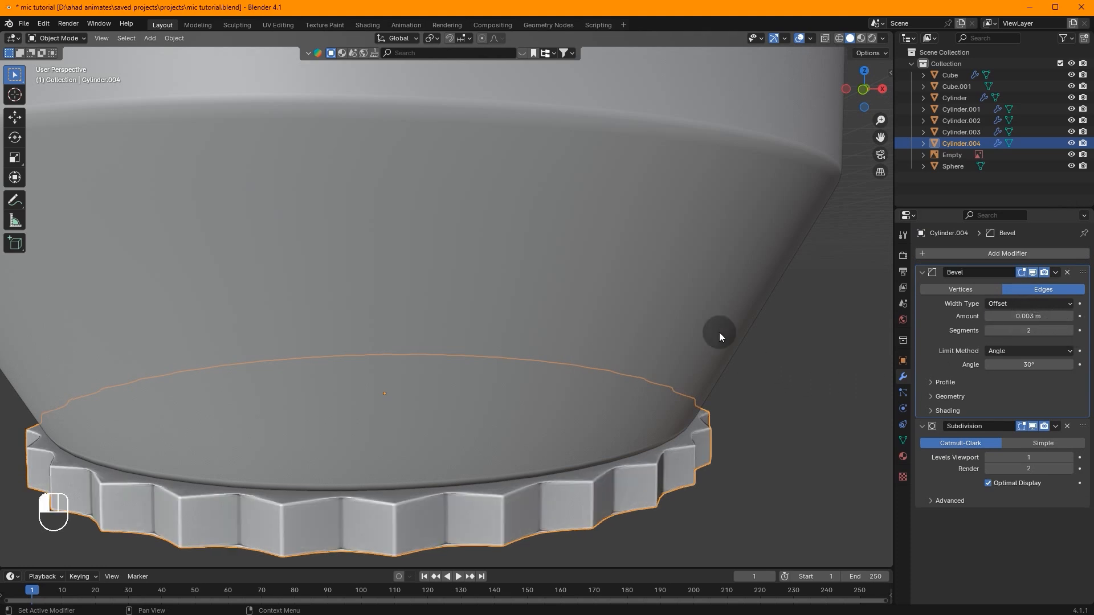
# Scale the ring's alternate vertical edges in by about 0.99 to make the ridges shallower
pyautogui.moveTo(729, 314)
pyautogui.mouseDown(button='middle')
pyautogui.moveTo(740, 241)
pyautogui.moveTo(730, 247)
pyautogui.moveTo(739, 322)
pyautogui.mouseUp(button='middle')
pyautogui.press('Tab')
pyautogui.press('s')
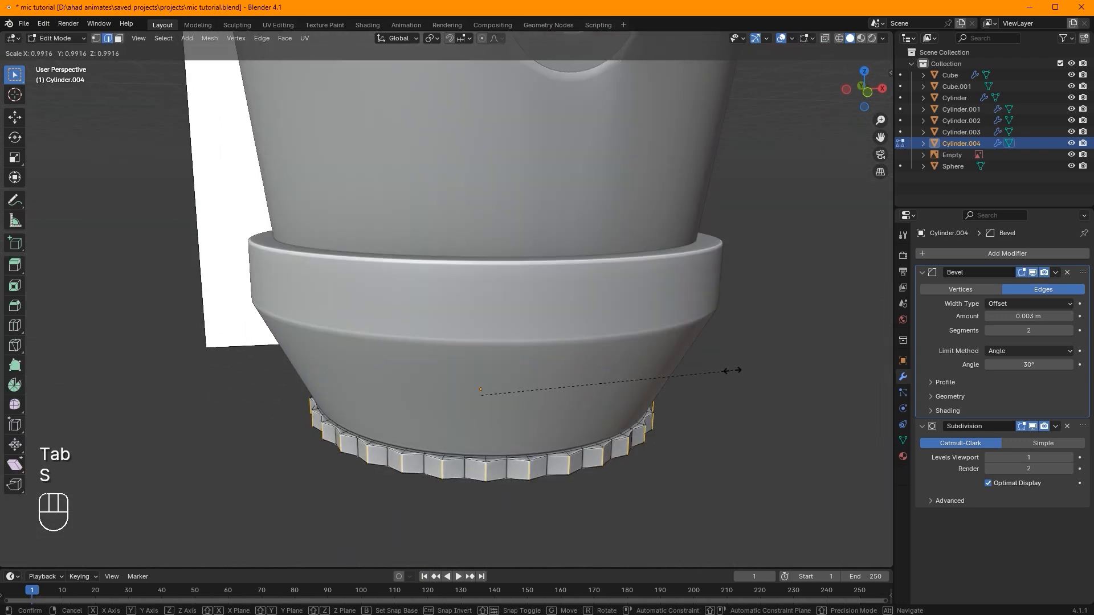
pyautogui.click(733, 370)
pyautogui.press('Tab')
pyautogui.moveTo(733, 371); pyautogui.dragTo(692, 320, button='middle')
# Move the ridged ring vertically along Z in front view and scale it in the XY plane to fit under the collar
pyautogui.click(578, 374)
pyautogui.scroll(4, 583, 365)
pyautogui.press('g')
pyautogui.press('z')
pyautogui.rightClick(598, 381)
pyautogui.click(872, 85)
pyautogui.press('g')
pyautogui.press('z')
pyautogui.click(771, 209)
pyautogui.press('s')
pyautogui.hotkey('shift', 'z')
pyautogui.click(753, 207)
# Extrude the tapered collar's bottom face and move it slightly down along Z toward the ridged ring
pyautogui.click(596, 313)
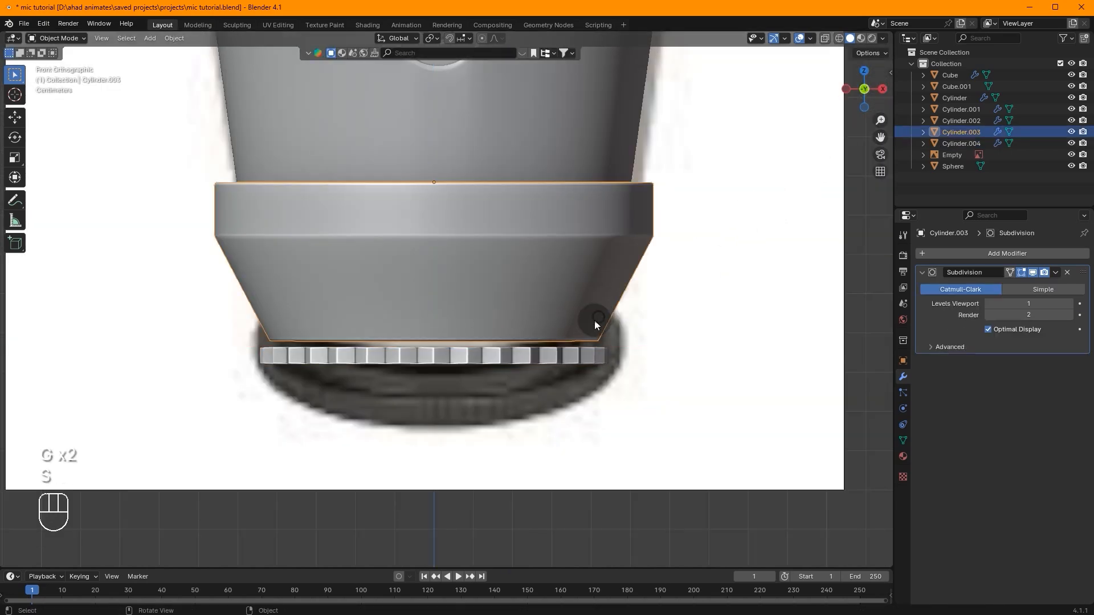
pyautogui.press('Tab')
pyautogui.moveTo(535, 358); pyautogui.dragTo(447, 264, button='middle')
pyautogui.press('3')
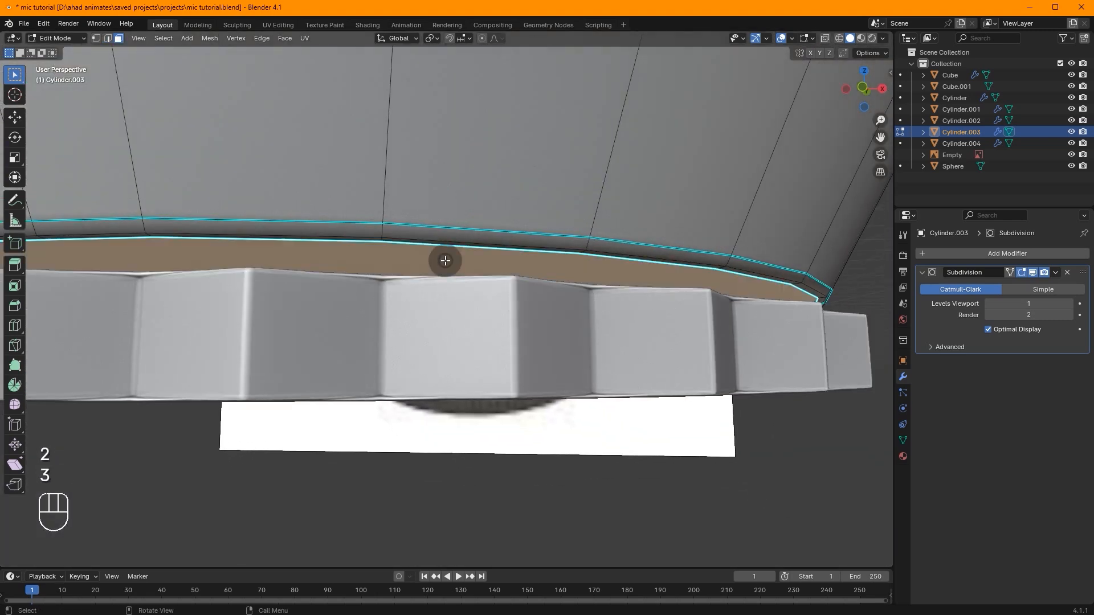
pyautogui.click(863, 87)
pyautogui.press('e')
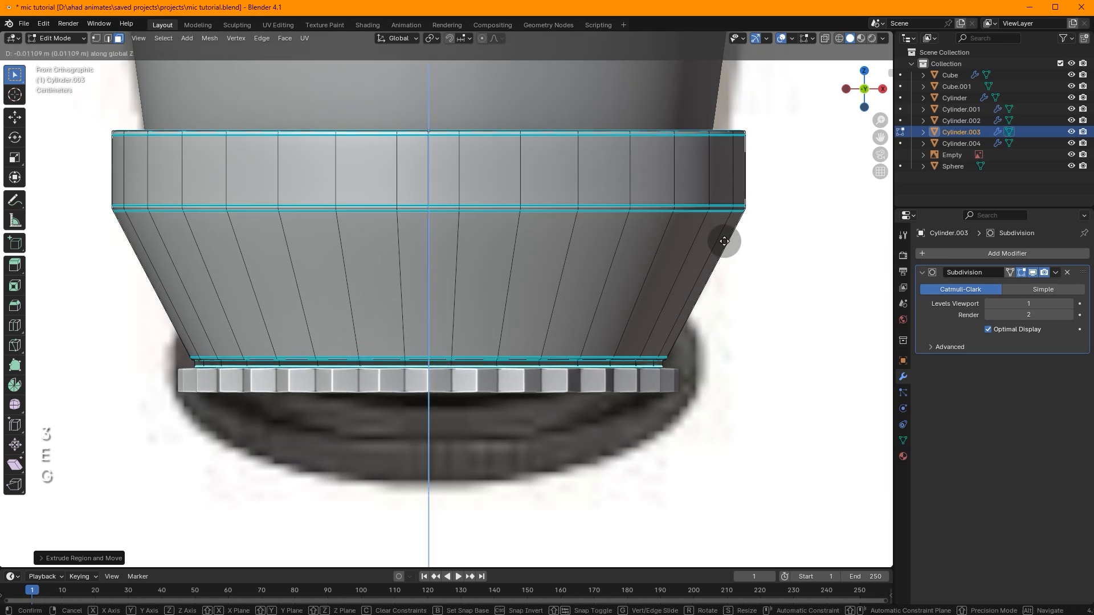
pyautogui.click(730, 244)
# Fine-tune the scale and position of the extruded face beneath the collar
pyautogui.press('s')
pyautogui.click(768, 297)
pyautogui.scroll(2, 758, 298)
pyautogui.press('g')
pyautogui.middleClick(758, 299)
pyautogui.click(761, 299)
pyautogui.press('s')
pyautogui.click(757, 310)
# Bevel the edge of the collar's extruded bottom slightly, return to Object Mode and deselect the collar
pyautogui.hotkey('ctrl', 'b')
pyautogui.click(749, 307)
pyautogui.scroll(-1, 749, 308)
pyautogui.press('Tab')
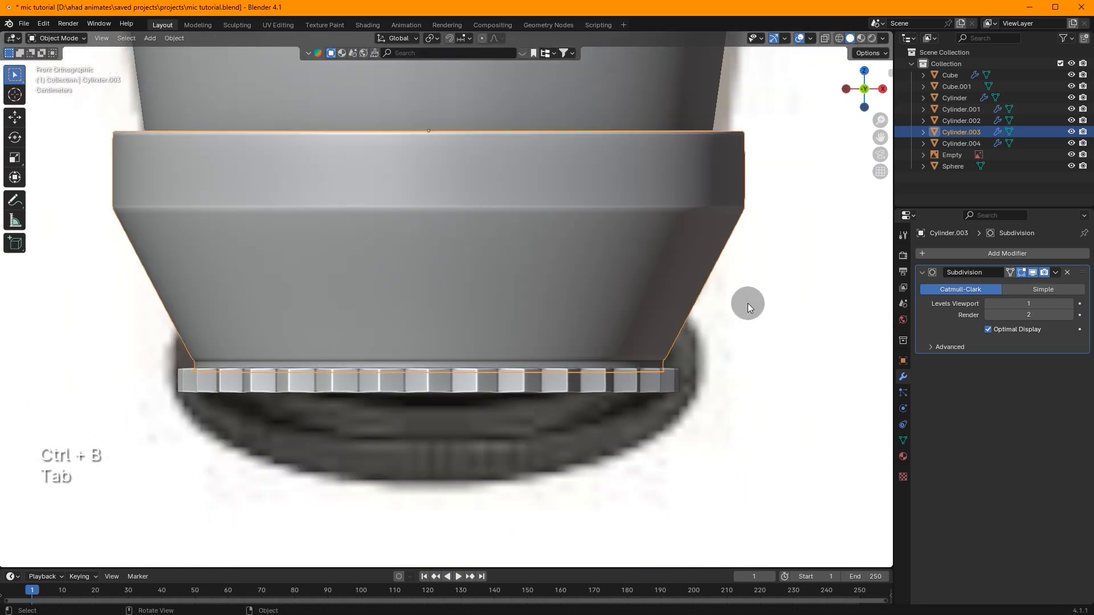
pyautogui.scroll(-5, 637, 353)
pyautogui.click(816, 315)
pyautogui.scroll(-2, 478, 252)
# Extrude the ridged ring's bottom face in place and move it slightly along Z
pyautogui.moveTo(477, 252); pyautogui.dragTo(462, 158, button='middle')
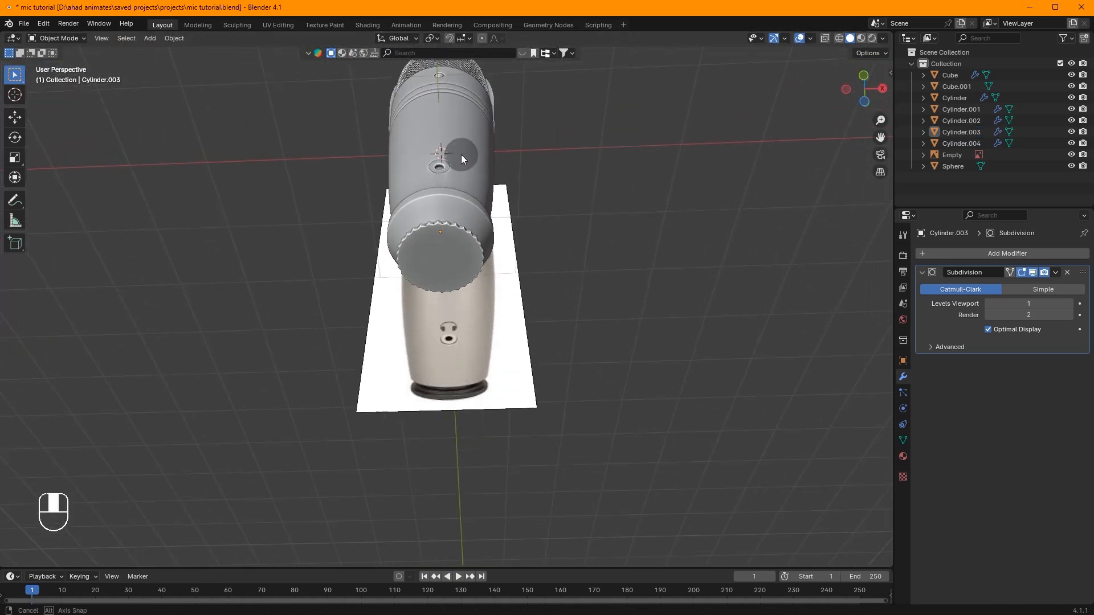
pyautogui.click(447, 276)
pyautogui.press('Tab')
pyautogui.scroll(6, 447, 245)
pyautogui.moveTo(571, 169); pyautogui.dragTo(544, 287, button='middle')
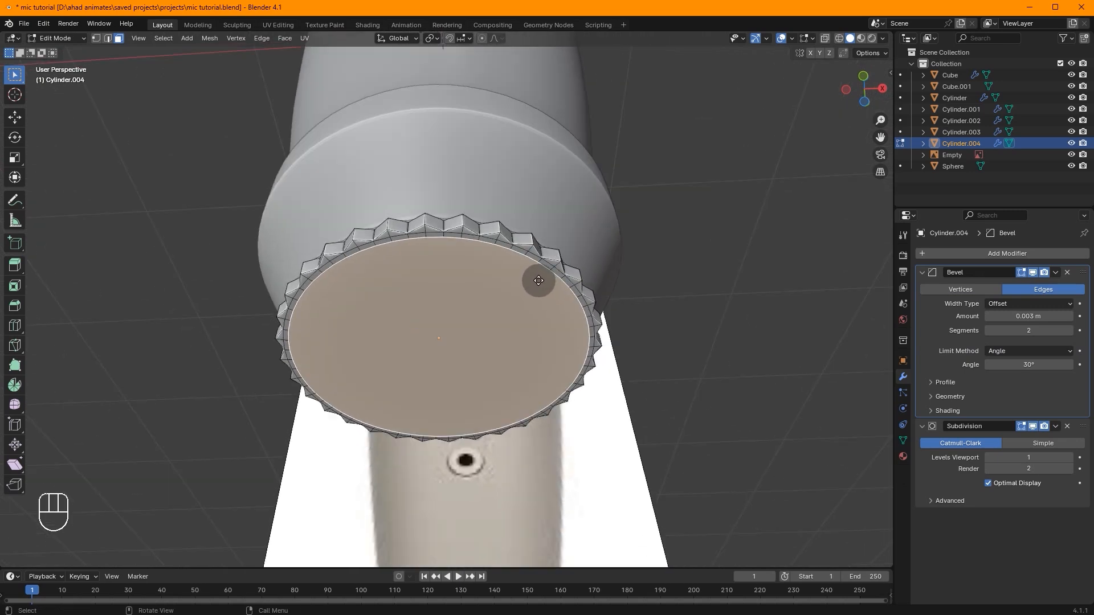
pyautogui.press('e')
pyautogui.click(537, 280)
pyautogui.scroll(5, 541, 285)
pyautogui.press('g')
pyautogui.press('z')
pyautogui.click(721, 358)
# Inset the ring's bottom face down to a small disc at the centre
pyautogui.scroll(-2, 722, 358)
pyautogui.press('i')
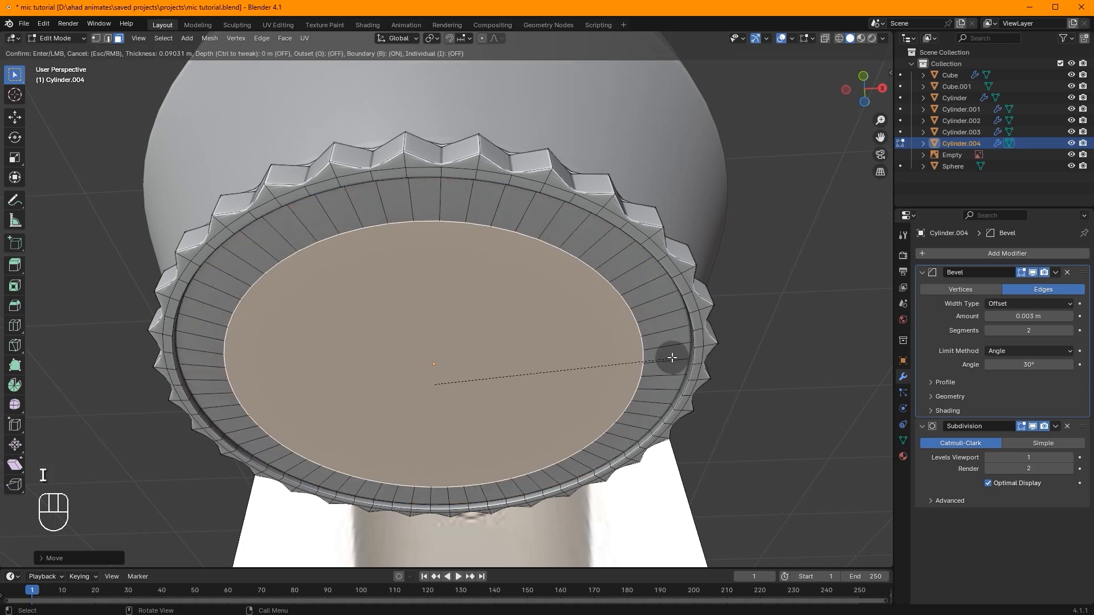
pyautogui.click(478, 357)
pyautogui.scroll(4, 495, 357)
pyautogui.press('r')
pyautogui.rightClick(493, 346)
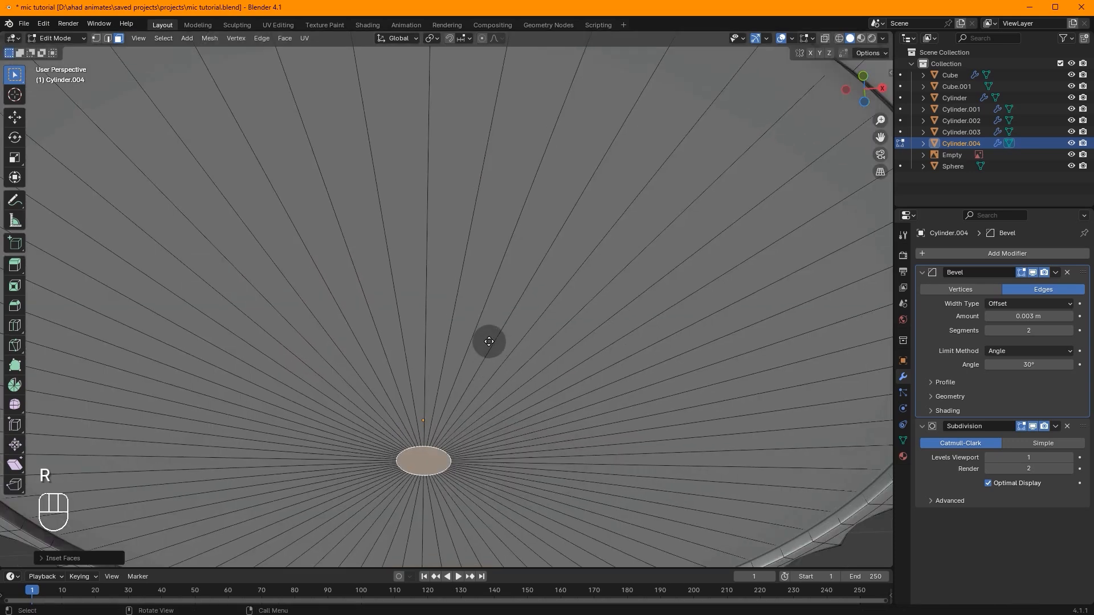
# Extrude the small centre disc on the ridged ring's bottom slightly, return to Object Mode and deselect the ring
pyautogui.press('e')
pyautogui.click(488, 337)
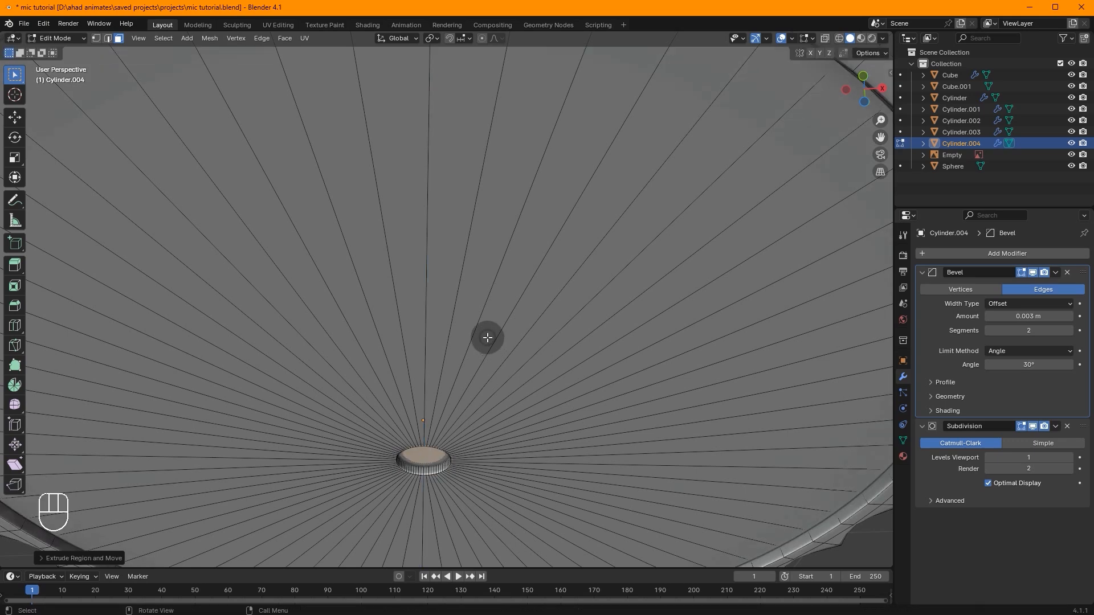
pyautogui.scroll(-7, 488, 337)
pyautogui.press('Tab')
pyautogui.click(754, 366)
# Inspect the whole microphone, align the view to the front and save the project file
pyautogui.moveTo(754, 366); pyautogui.dragTo(544, 368, button='middle')
pyautogui.scroll(4, 531, 308)
pyautogui.scroll(-7, 531, 308)
pyautogui.moveTo(544, 368); pyautogui.dragTo(493, 278, button='middle')
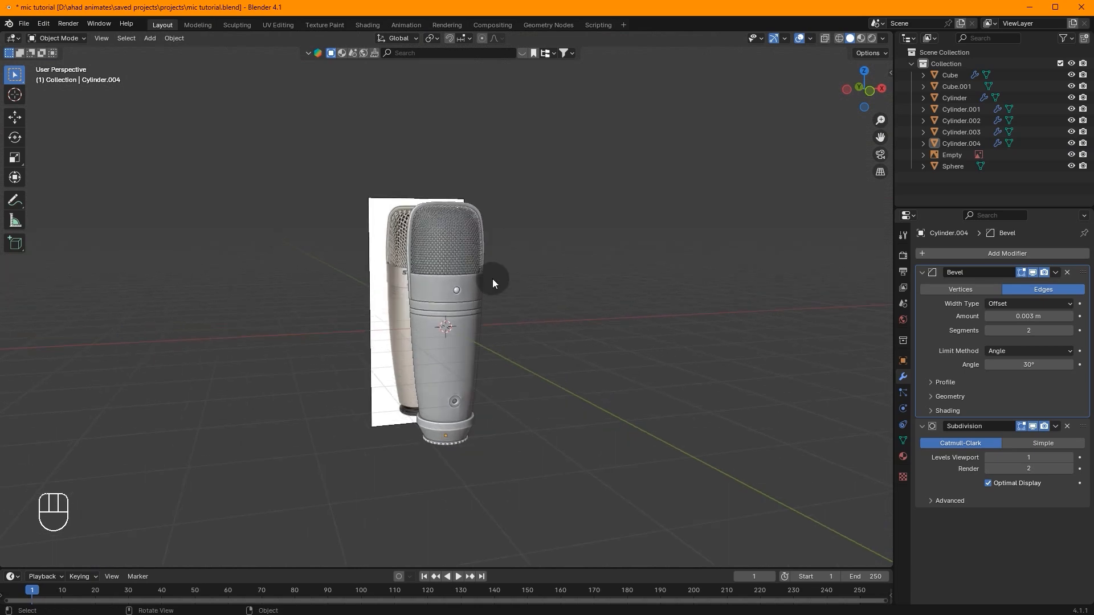
pyautogui.click(870, 92)
pyautogui.scroll(2, 528, 249)
pyautogui.keyDown('shift'); pyautogui.moveTo(520, 234); pyautogui.dragTo(633, 237, button='middle'); pyautogui.keyUp('shift')
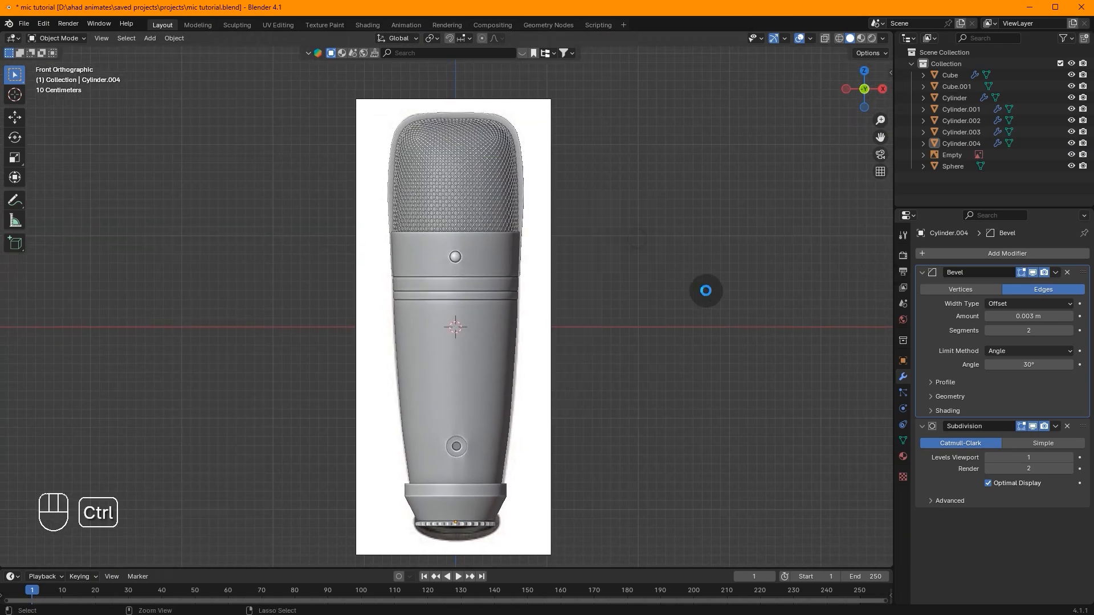
pyautogui.hotkey('ctrl', 's')
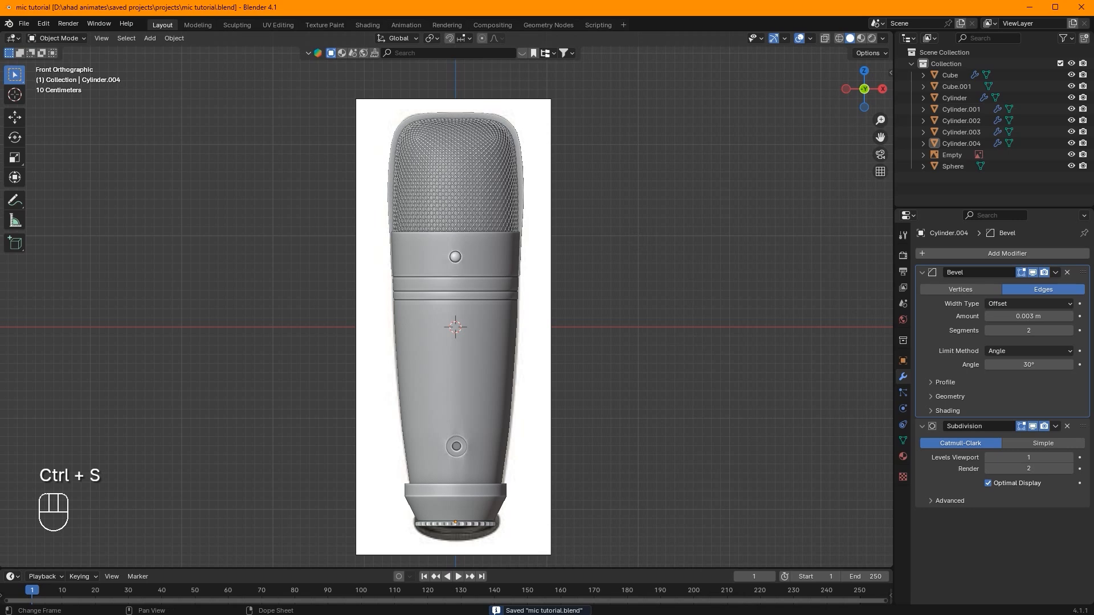
# Switch to the browser and search Google Images for "samson logo"
pyautogui.hotkey('alt', 'Tab')
pyautogui.doubleClick(426, 98)
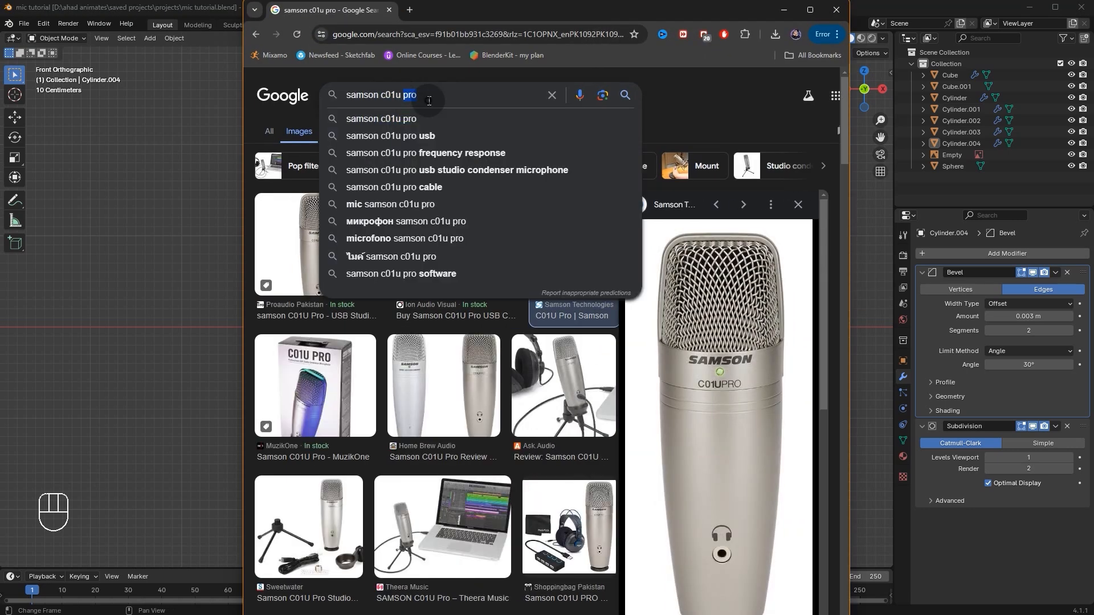
pyautogui.write('logo')
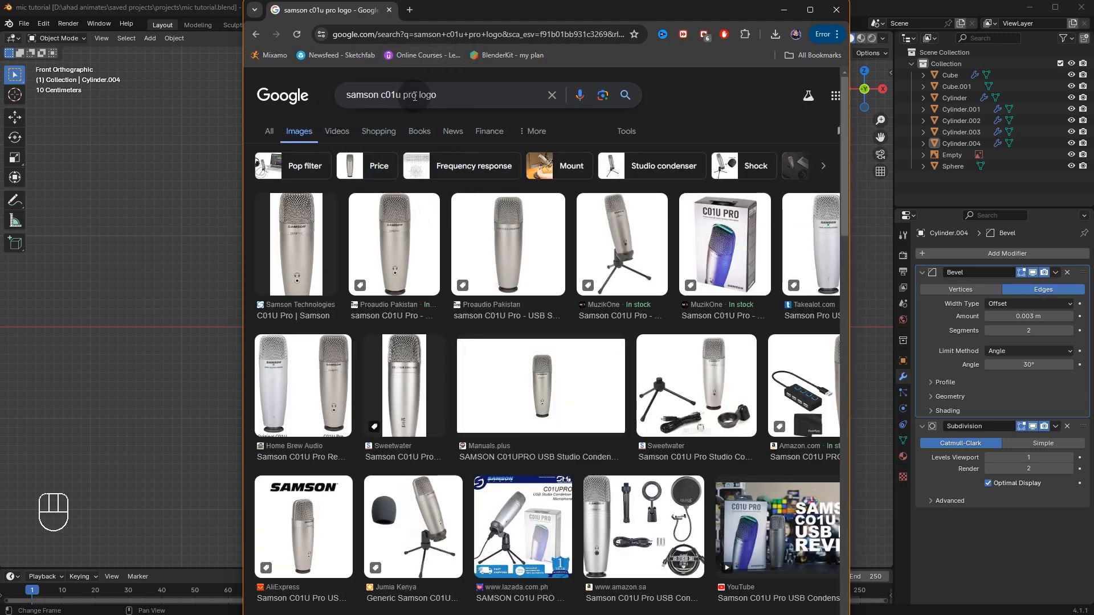
pyautogui.press('BackSpace')
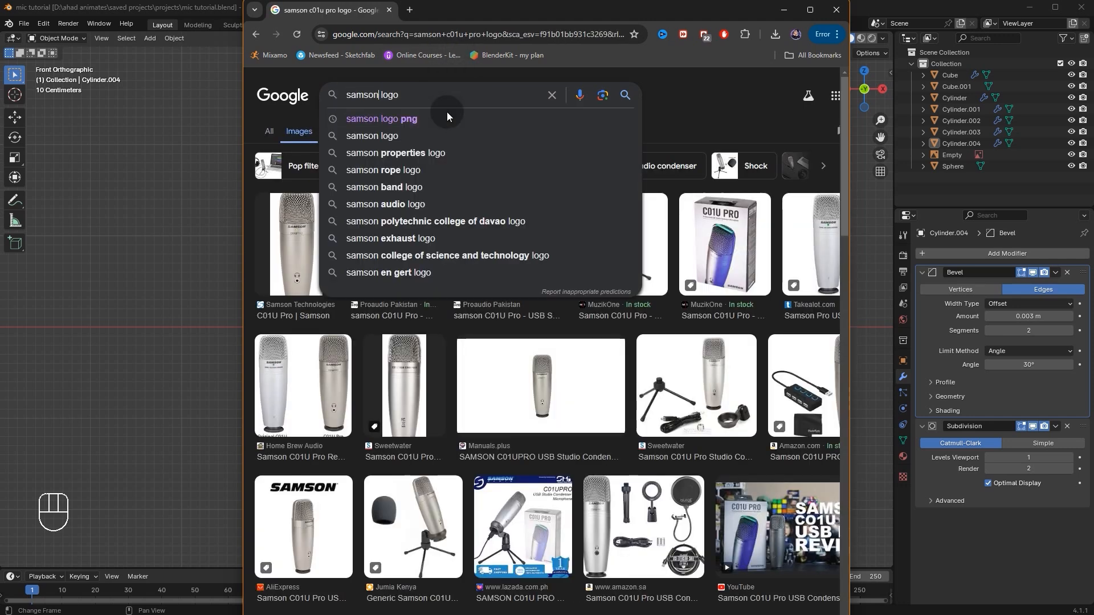
pyautogui.press('Return')
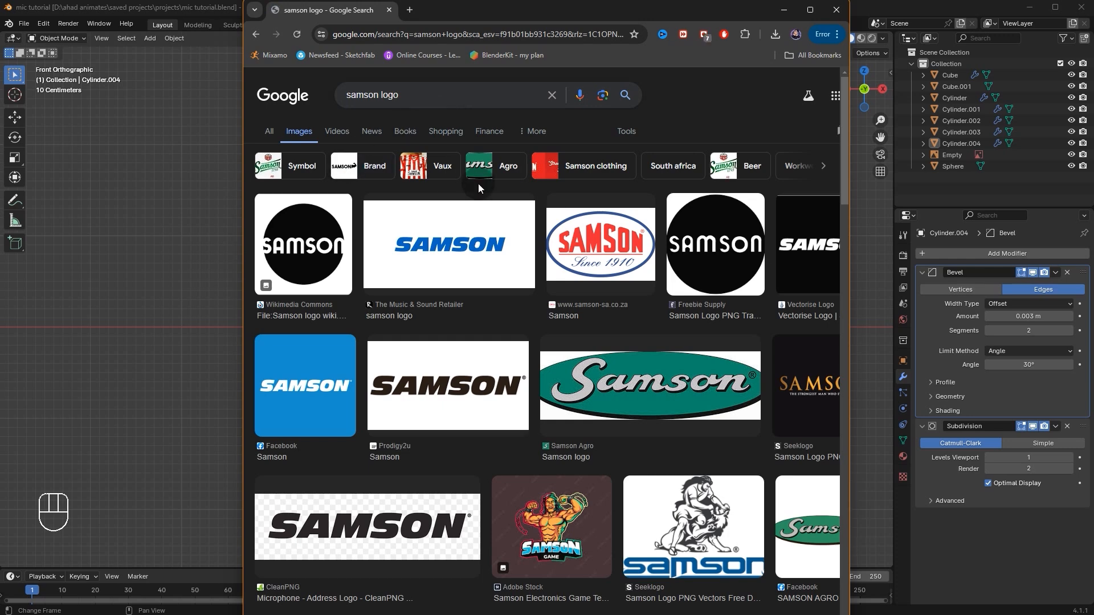
# Open a transparent black SAMSON logo on PNGWing and download it as a PNG
pyautogui.click(459, 376)
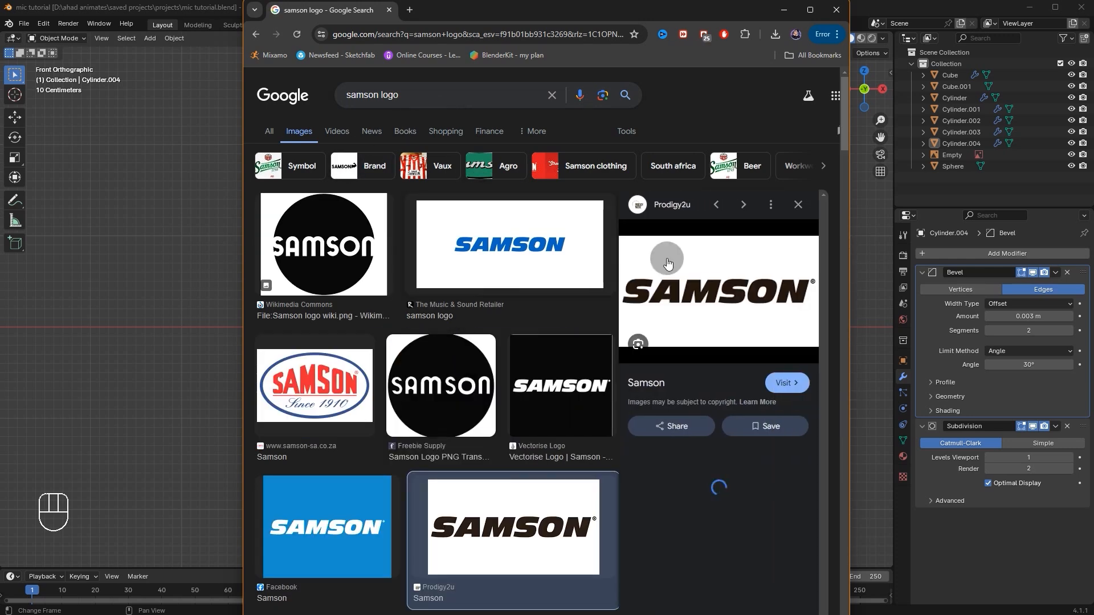
pyautogui.click(783, 381)
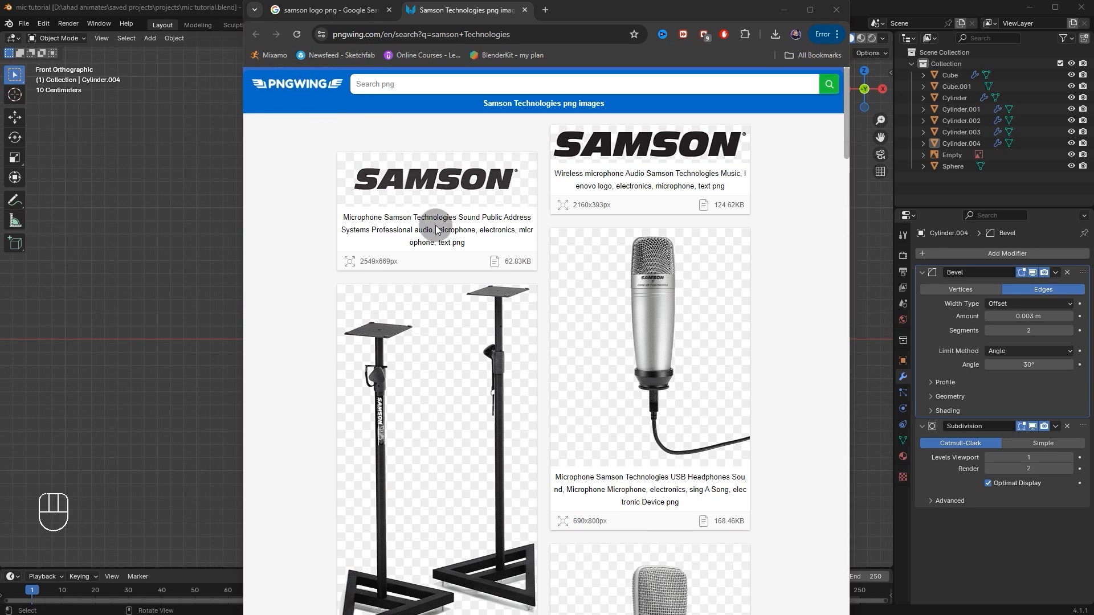
pyautogui.click(437, 166)
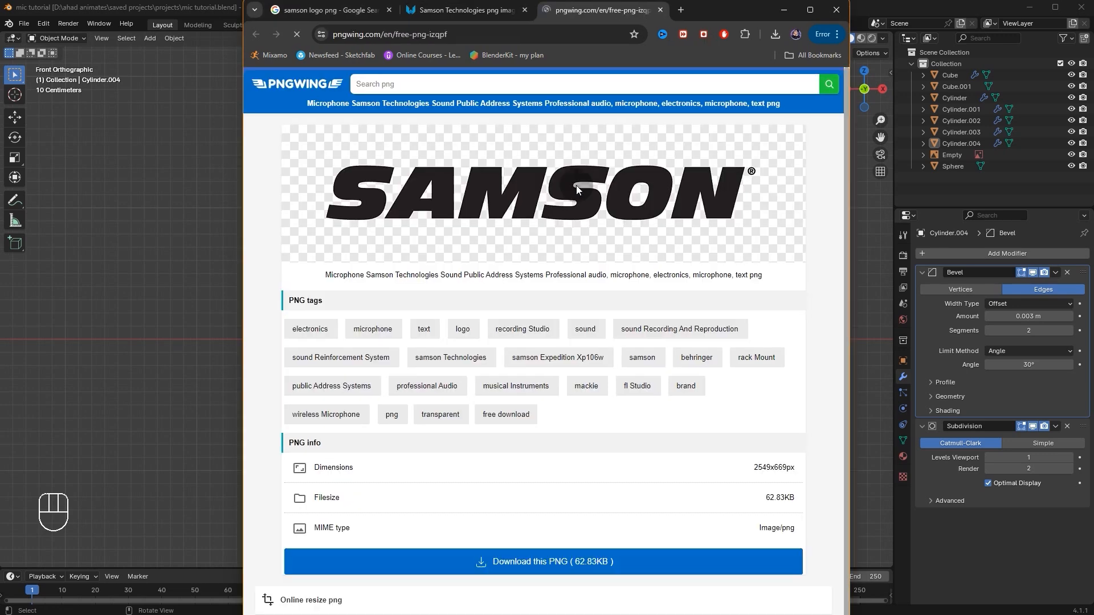
pyautogui.click(600, 563)
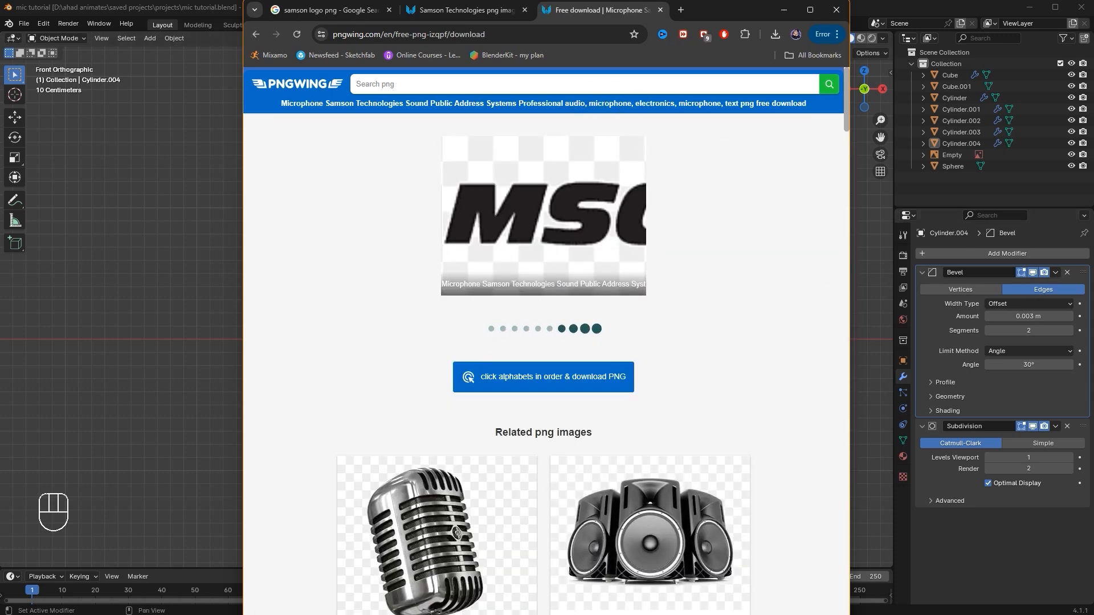
# Search PNGWing for "headphone" and look through the results for a plain black icon
pyautogui.click(476, 88)
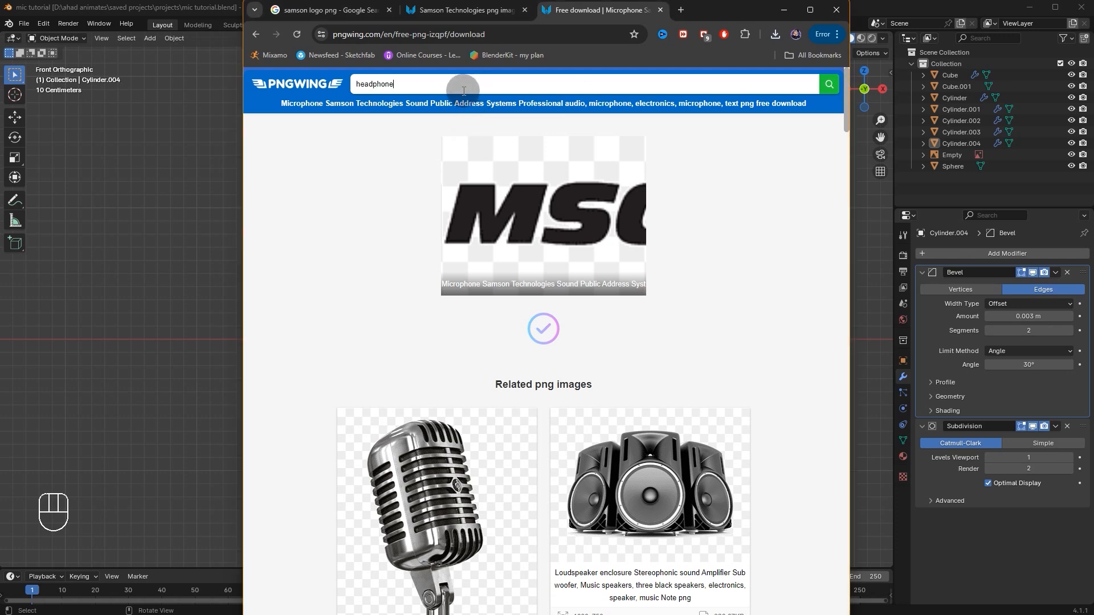
pyautogui.write('headphone')
pyautogui.press('Return')
pyautogui.scroll(-5, 558, 356)
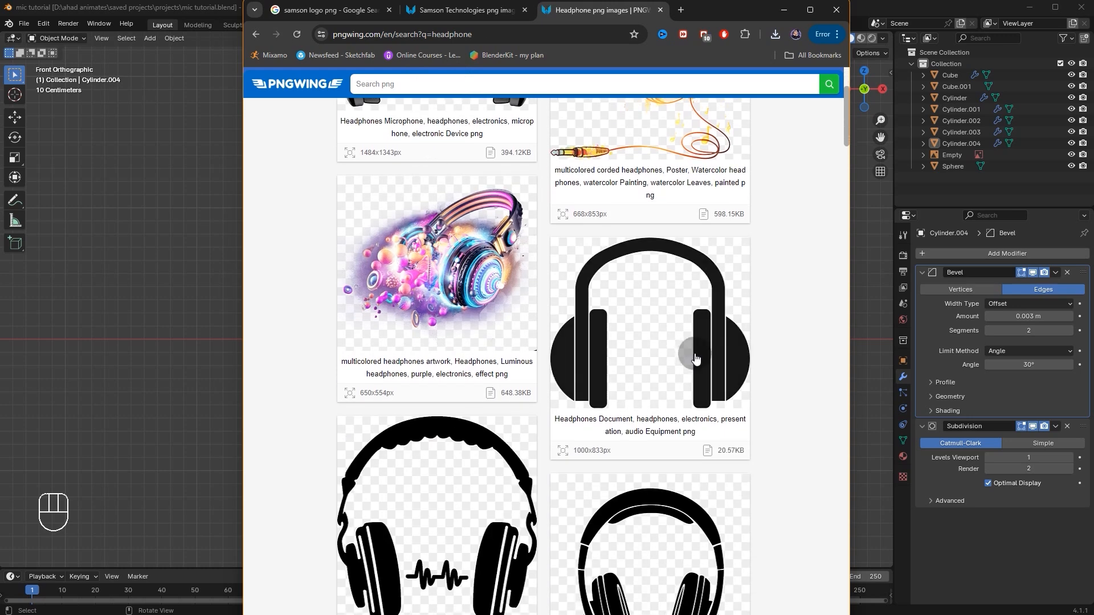
# Download the black headphones PNG and save it to the D: drive as "pngwing.com (1)"
pyautogui.click(675, 336)
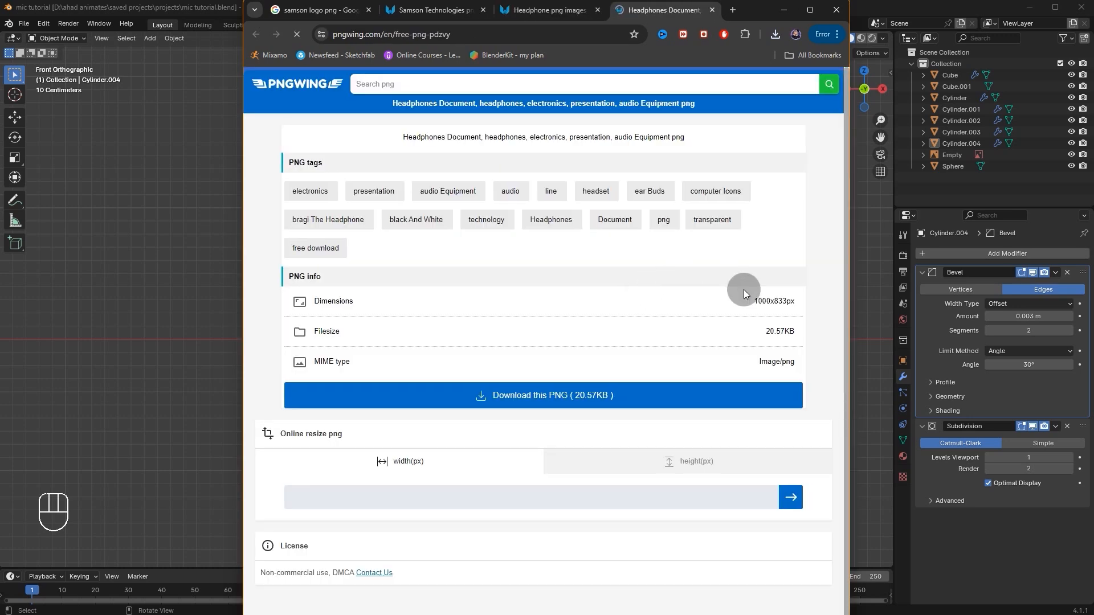
pyautogui.scroll(-4, 604, 473)
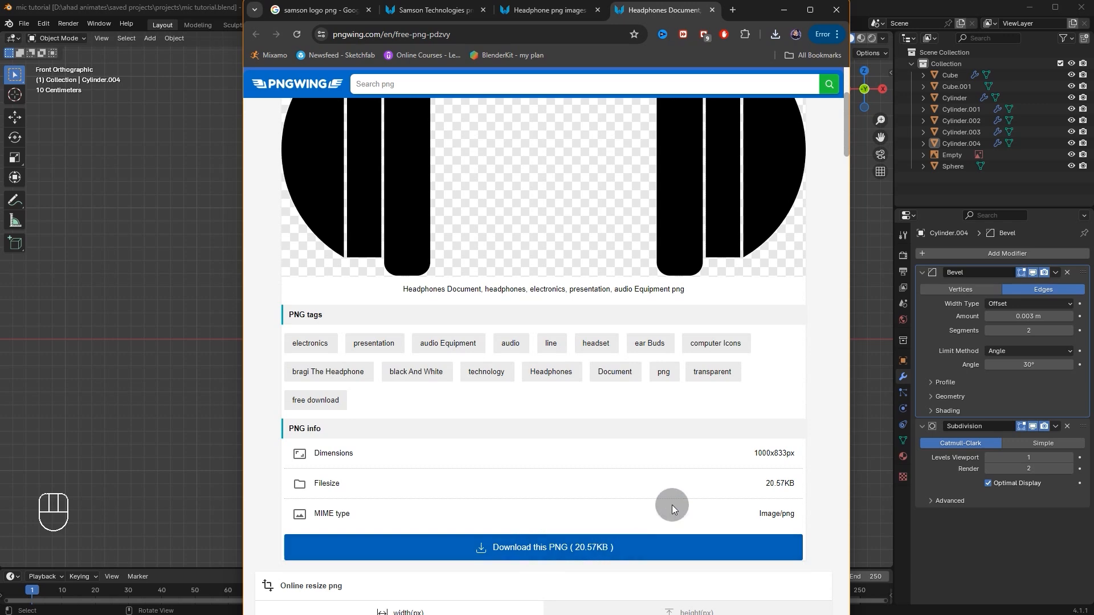
pyautogui.click(567, 545)
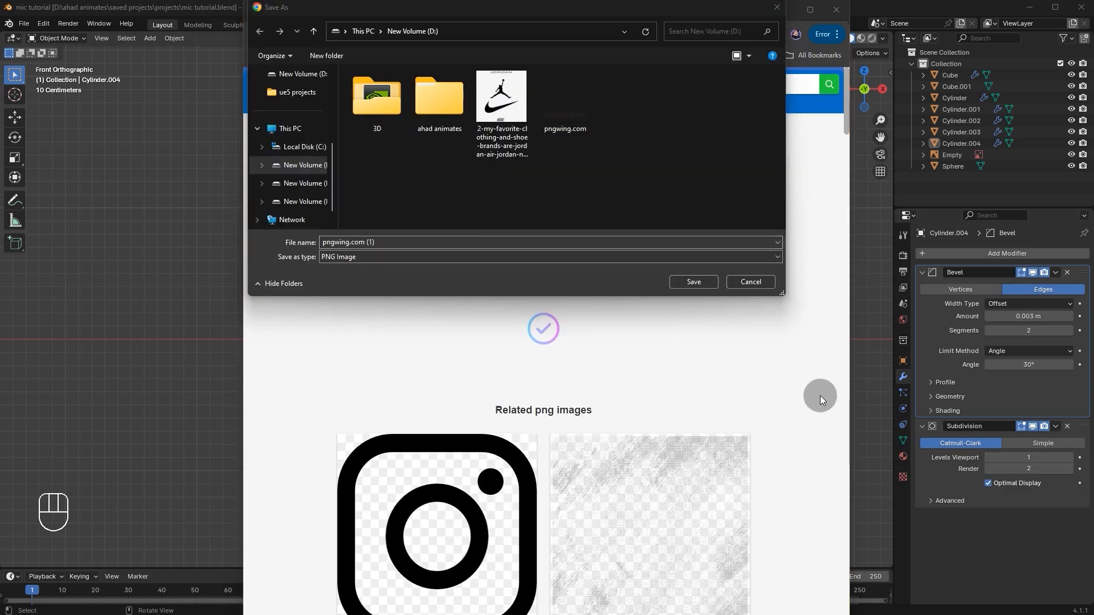
pyautogui.click(694, 283)
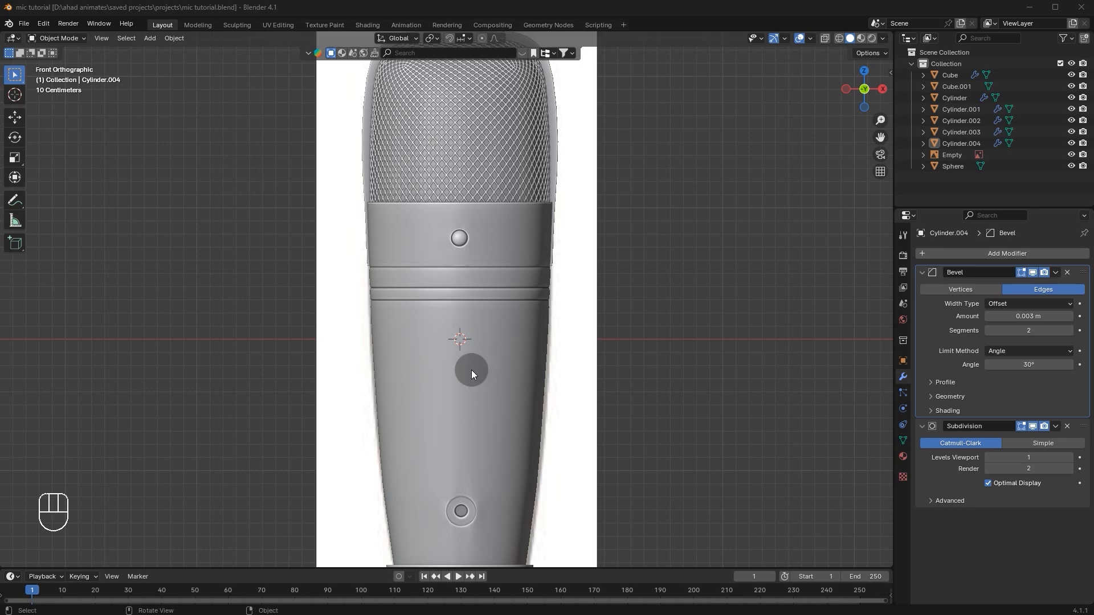
# Switch back to Blender and add pngwing.com.png from the D: drive as a reference image aligned to the front view
pyautogui.scroll(-2, 486, 270)
pyautogui.moveTo(487, 271); pyautogui.dragTo(517, 296, button='middle')
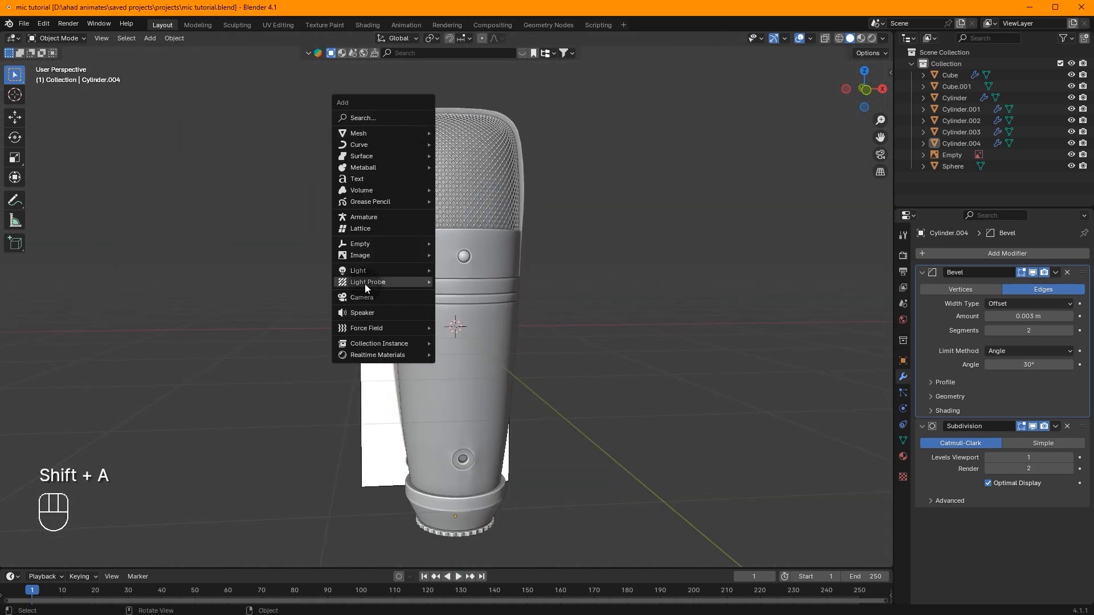
pyautogui.moveTo(402, 259)
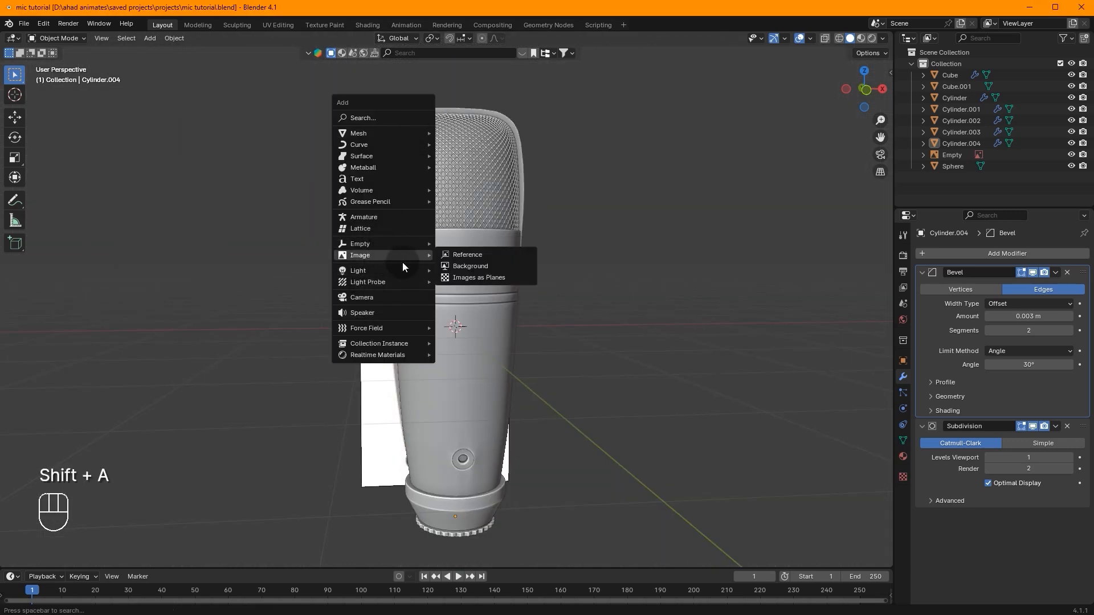
pyautogui.click(480, 248)
pyautogui.click(866, 90)
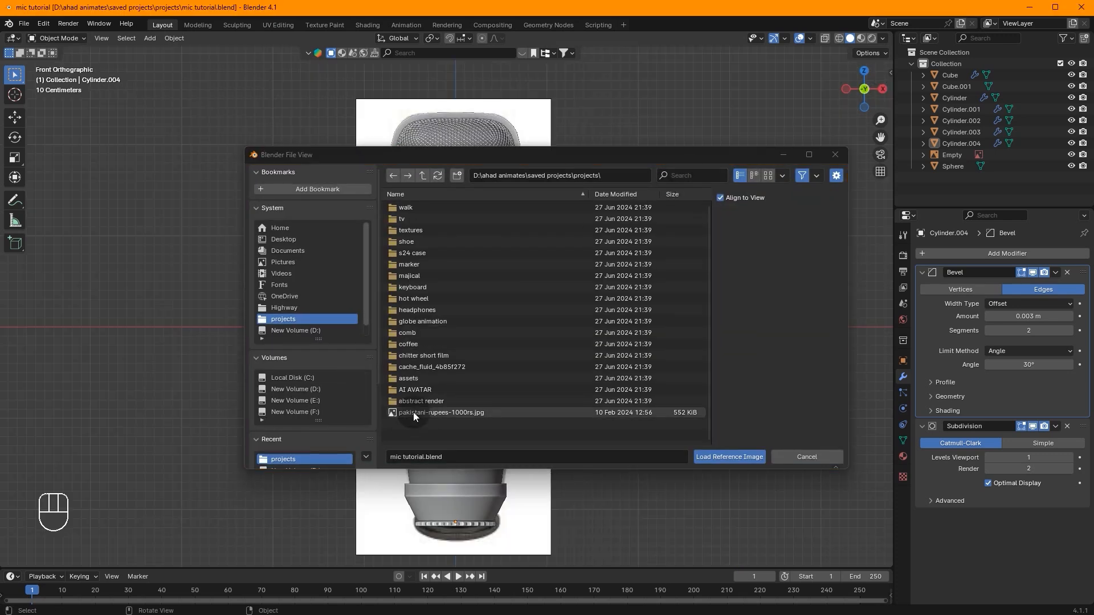
pyautogui.click(320, 390)
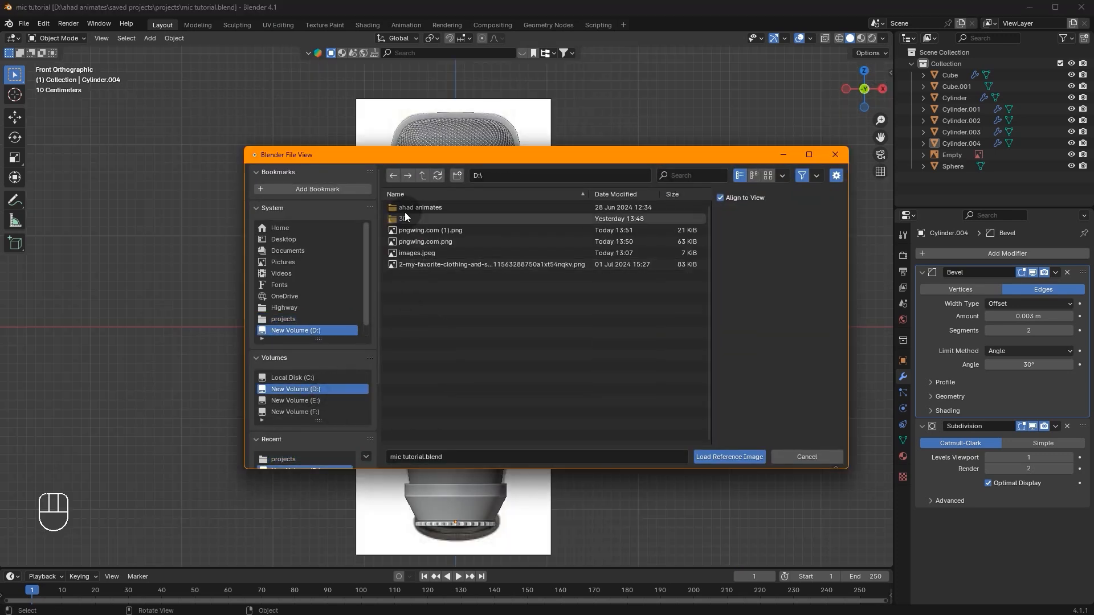
pyautogui.doubleClick(452, 240)
# Move the SAMSON logo image in front of the body to about Y -0.715 m and up to about Z 0.885 m
pyautogui.scroll(3, 604, 278)
pyautogui.moveTo(603, 278); pyautogui.dragTo(880, 158, button='middle')
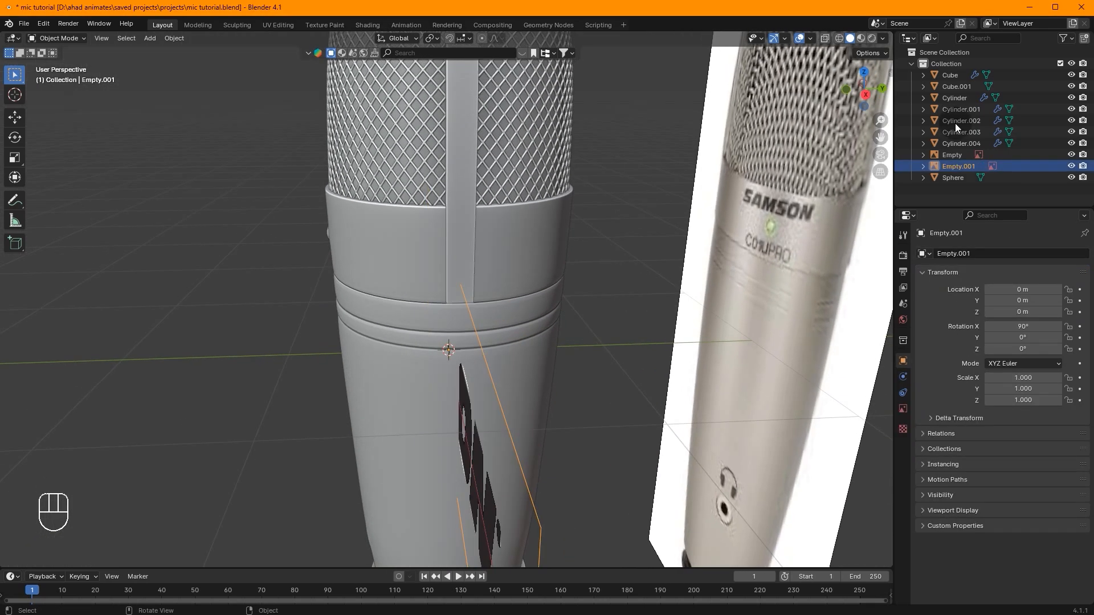
pyautogui.click(883, 89)
pyautogui.press('g')
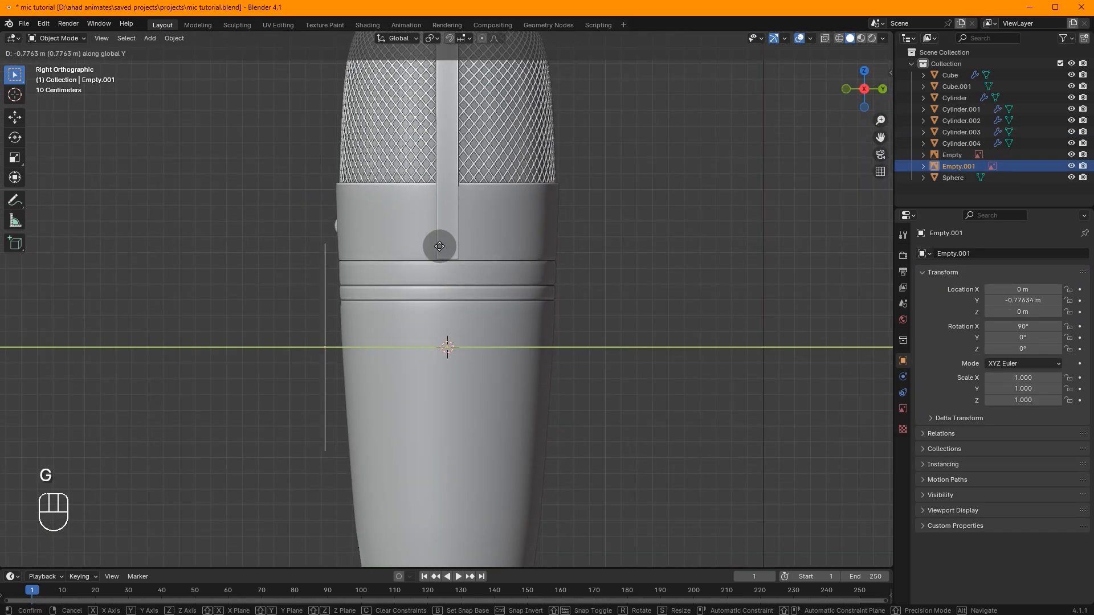
pyautogui.click(449, 246)
pyautogui.press('g')
pyautogui.press('z')
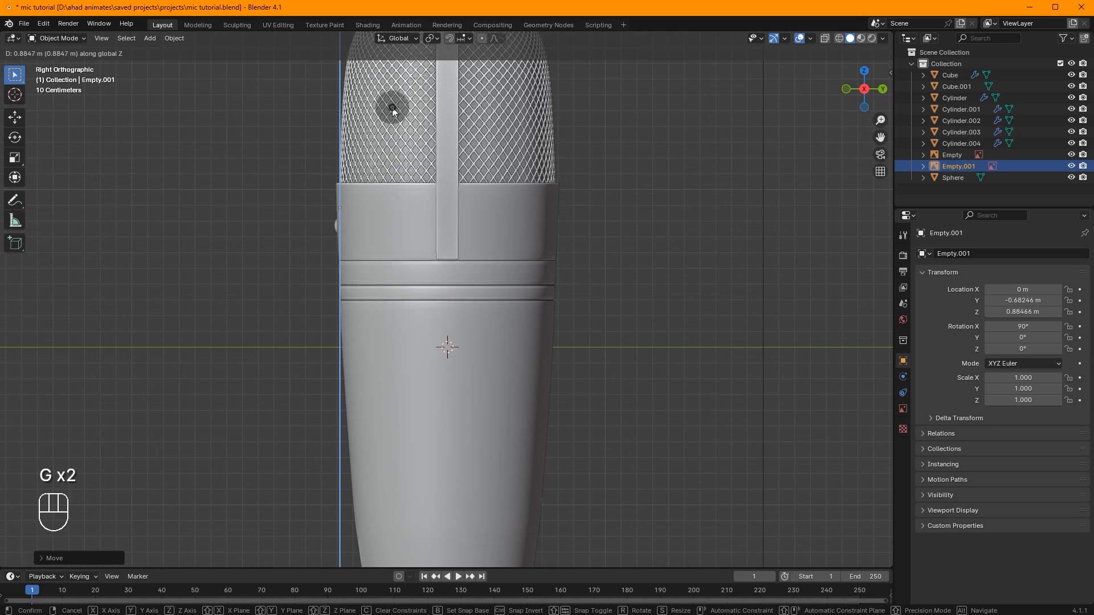
pyautogui.click(393, 108)
pyautogui.press('g')
pyautogui.click(386, 105)
# Scale the logo image to about 0.178 and raise it to about Z 0.895 m over the reference photo's SAMSON lettering
pyautogui.click(844, 89)
pyautogui.press('s')
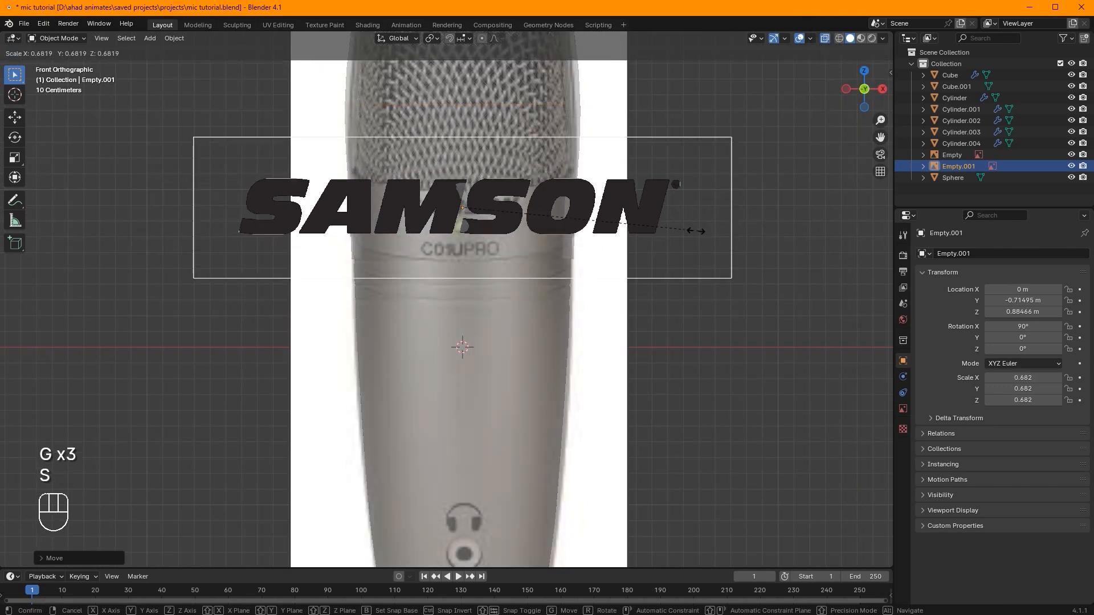
pyautogui.click(522, 234)
pyautogui.keyDown('shift'); pyautogui.moveTo(523, 233); pyautogui.dragTo(570, 307, button='middle'); pyautogui.keyUp('shift')
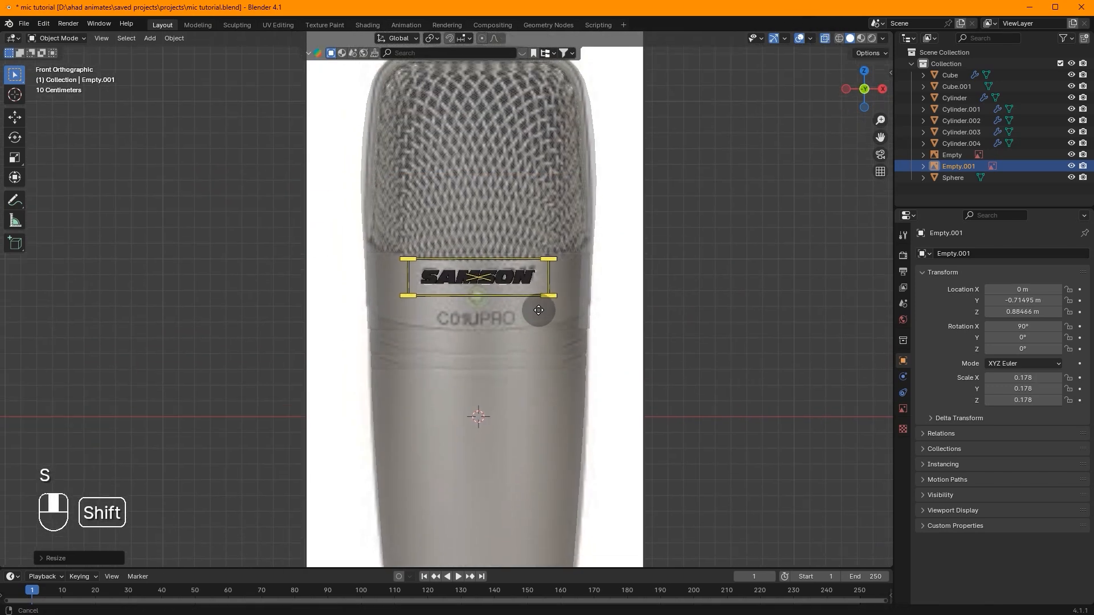
pyautogui.scroll(3, 628, 313)
pyautogui.press('g')
pyautogui.press('z')
pyautogui.click(627, 310)
pyautogui.scroll(3, 650, 311)
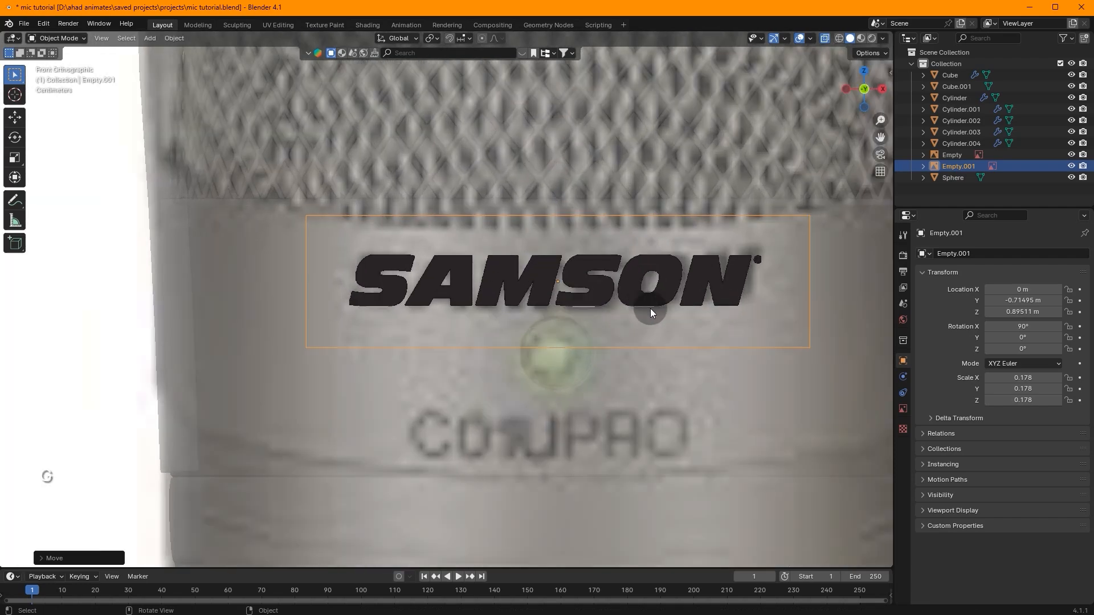
# Turn off X-ray and move the logo image along Y to about -0.706 m, close to the body surface
pyautogui.keyDown('shift'); pyautogui.moveTo(706, 160); pyautogui.dragTo(663, 192, button='middle'); pyautogui.keyUp('shift')
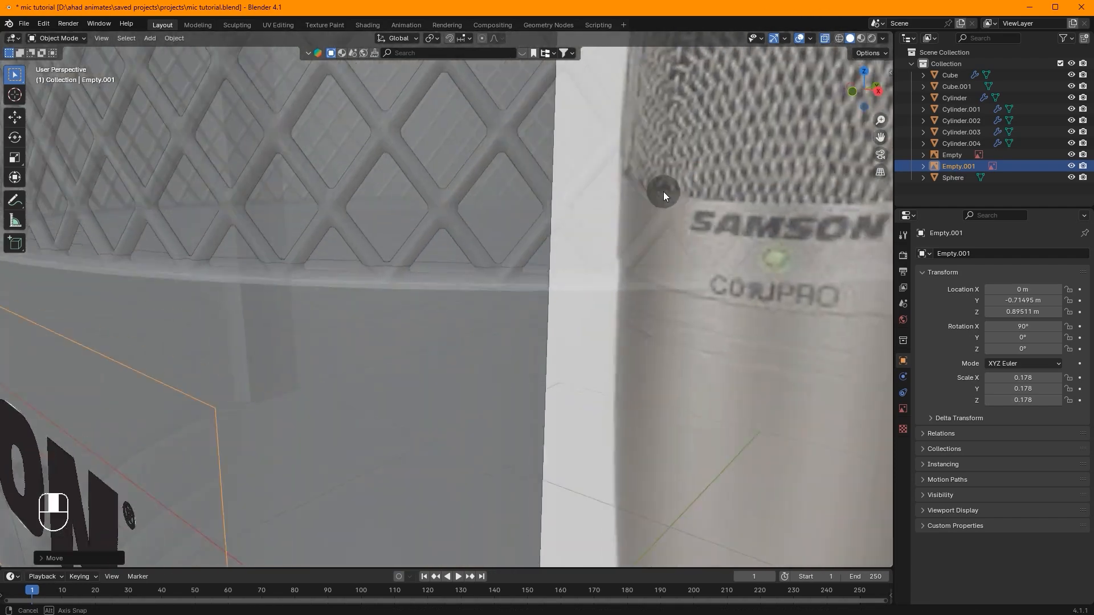
pyautogui.click(826, 38)
pyautogui.scroll(-4, 547, 216)
pyautogui.moveTo(547, 217)
pyautogui.mouseDown(button='middle')
pyautogui.moveTo(501, 223)
pyautogui.moveTo(561, 219)
pyautogui.mouseUp(button='middle')
pyautogui.press('g')
pyautogui.press('y')
pyautogui.click(515, 231)
pyautogui.press('g')
pyautogui.press('y')
pyautogui.click(439, 219)
pyautogui.moveTo(440, 218); pyautogui.dragTo(500, 197, button='middle')
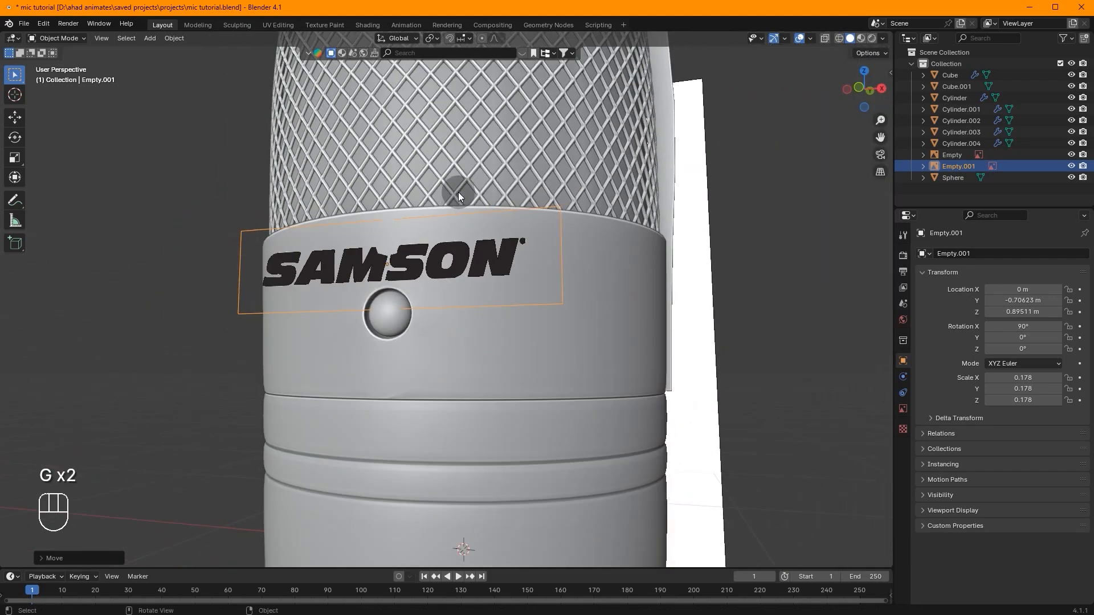
# Tilt the logo image slightly in the right side view to follow the body's slope and nudge it into place
pyautogui.click(881, 87)
pyautogui.keyDown('shift'); pyautogui.moveTo(566, 224); pyautogui.dragTo(701, 187, button='middle'); pyautogui.keyUp('shift')
pyautogui.scroll(4, 593, 169)
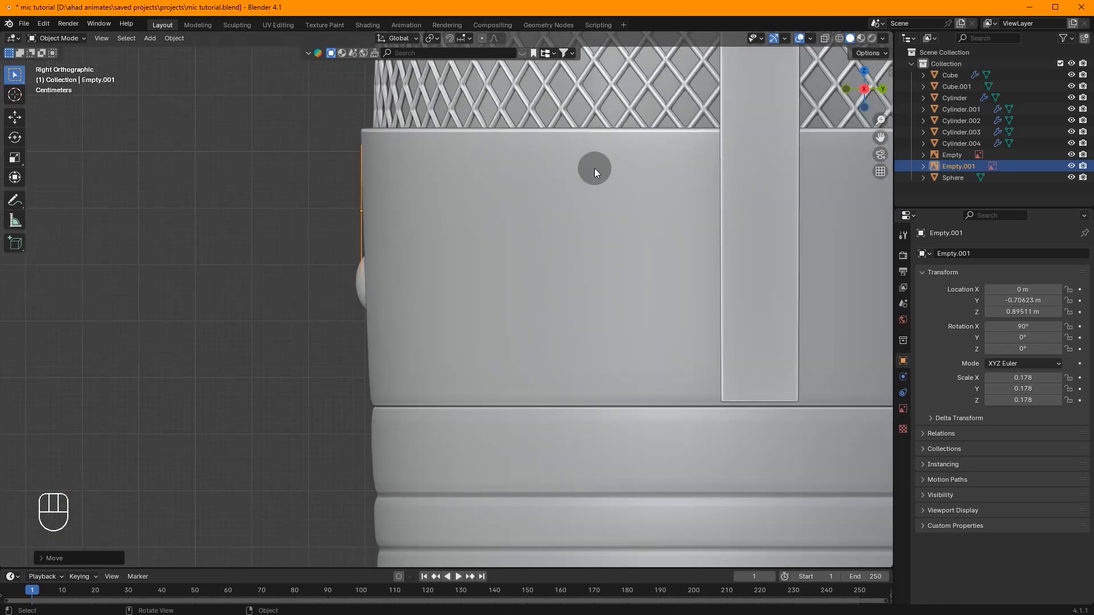
pyautogui.press('r')
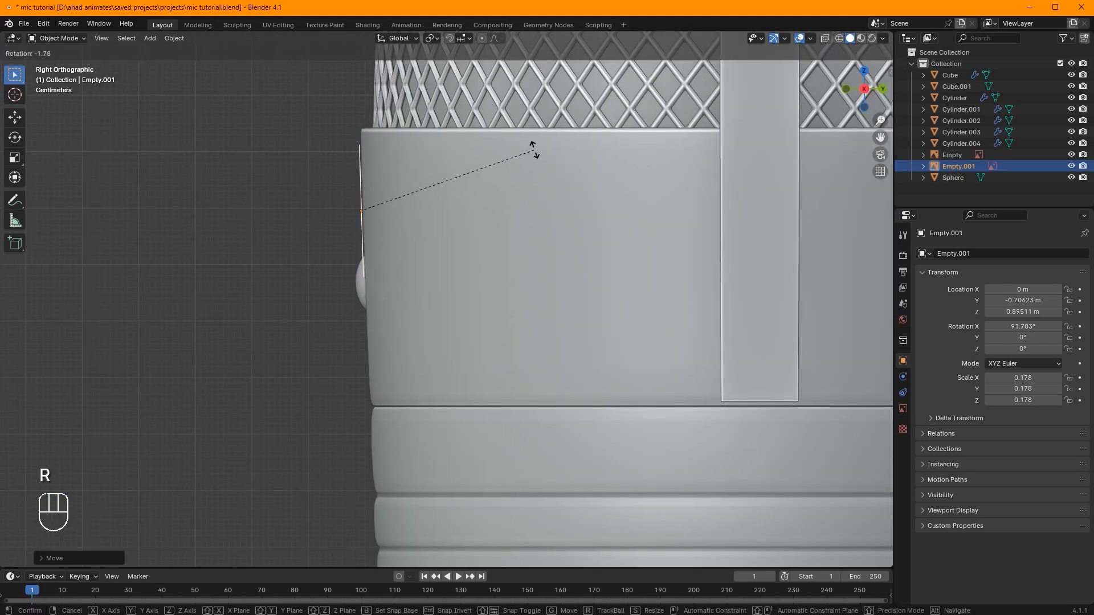
pyautogui.click(534, 149)
pyautogui.press('g')
pyautogui.press('g')
pyautogui.click(535, 151)
pyautogui.moveTo(536, 150); pyautogui.dragTo(621, 132, button='middle')
# Fine-tune the tilted logo image's position along Y against the front of the body
pyautogui.press('g')
pyautogui.click(630, 169)
pyautogui.scroll(-4, 630, 167)
pyautogui.scroll(-2, 610, 170)
pyautogui.scroll(1, 610, 169)
pyautogui.press('g')
pyautogui.press('y')
pyautogui.click(592, 198)
# Add the downloaded black headphones PNG as another reference image
pyautogui.scroll(-7, 620, 129)
pyautogui.scroll(7, 601, 216)
pyautogui.hotkey('shift', 'a')
pyautogui.moveTo(601, 218)
pyautogui.click(667, 212)
pyautogui.click(440, 226)
pyautogui.doubleClick(439, 227)
pyautogui.scroll(-2, 440, 224)
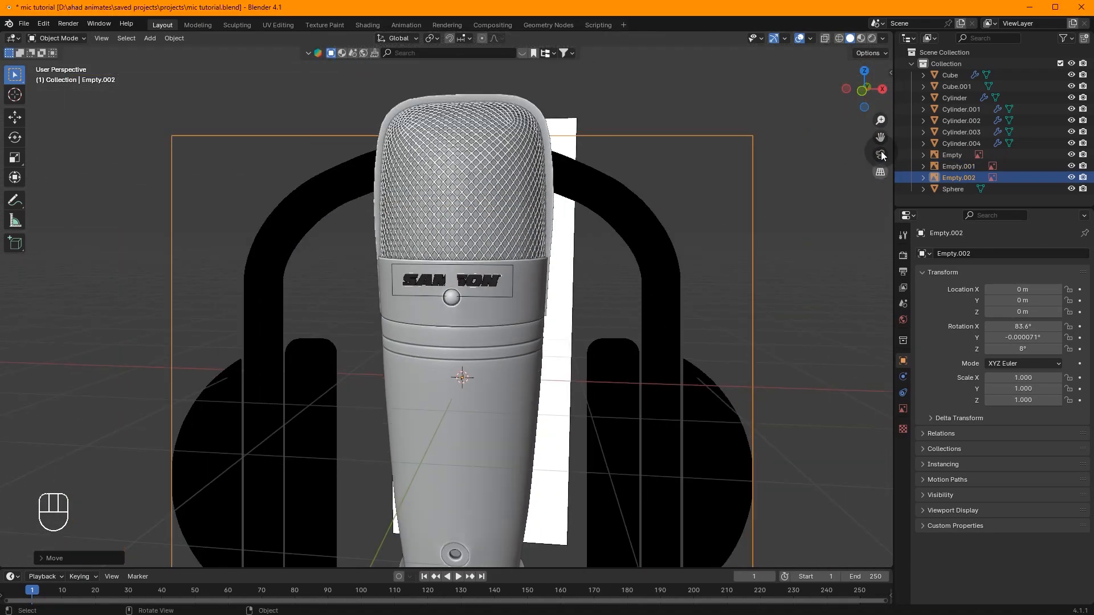
# Clear the headphone image's rotation and rotate it in the right side view so it stands upright at 90° about X
pyautogui.click(884, 89)
pyautogui.click(173, 38)
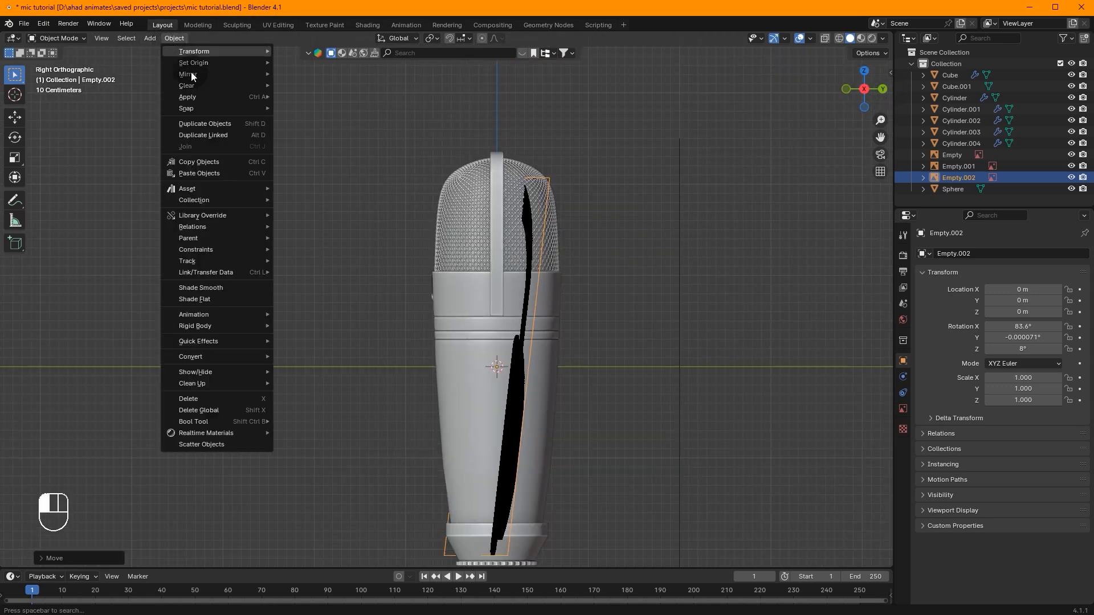
pyautogui.moveTo(201, 85)
pyautogui.click(302, 98)
pyautogui.scroll(-5, 723, 242)
pyautogui.press('r')
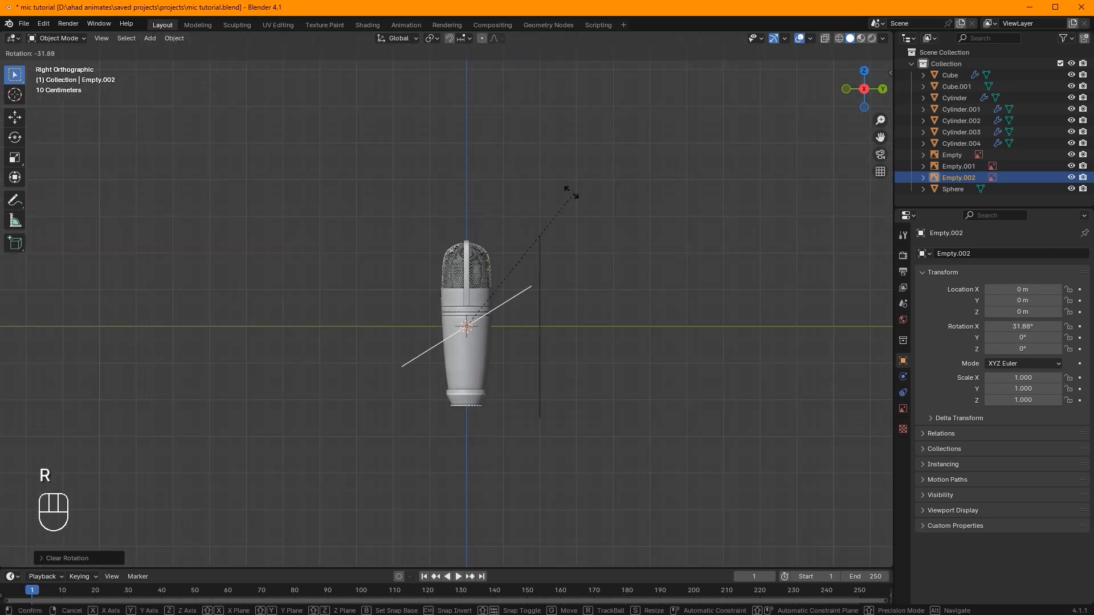
pyautogui.click(408, 178)
# Move the headphone image to Y -0.7 m in front of the body and lower it along Z to about -1.32 m
pyautogui.scroll(3, 616, 256)
pyautogui.press('g')
pyautogui.click(574, 285)
pyautogui.press('g')
pyautogui.middleClick(580, 293)
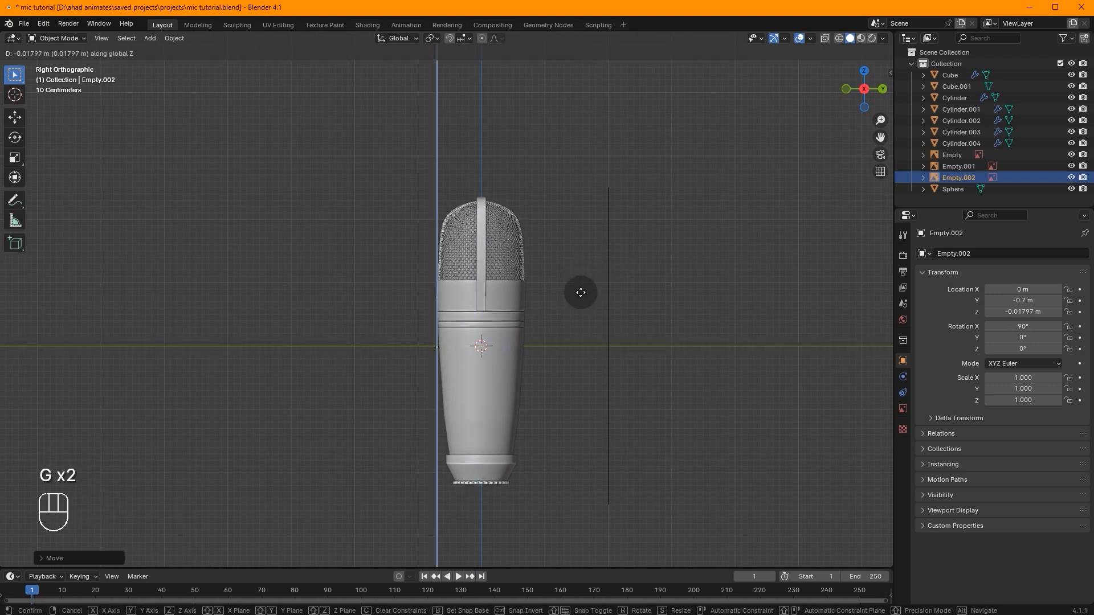
pyautogui.click(596, 369)
# Scale the headphone image down to about 0.105 in the front view
pyautogui.click(846, 91)
pyautogui.press('s')
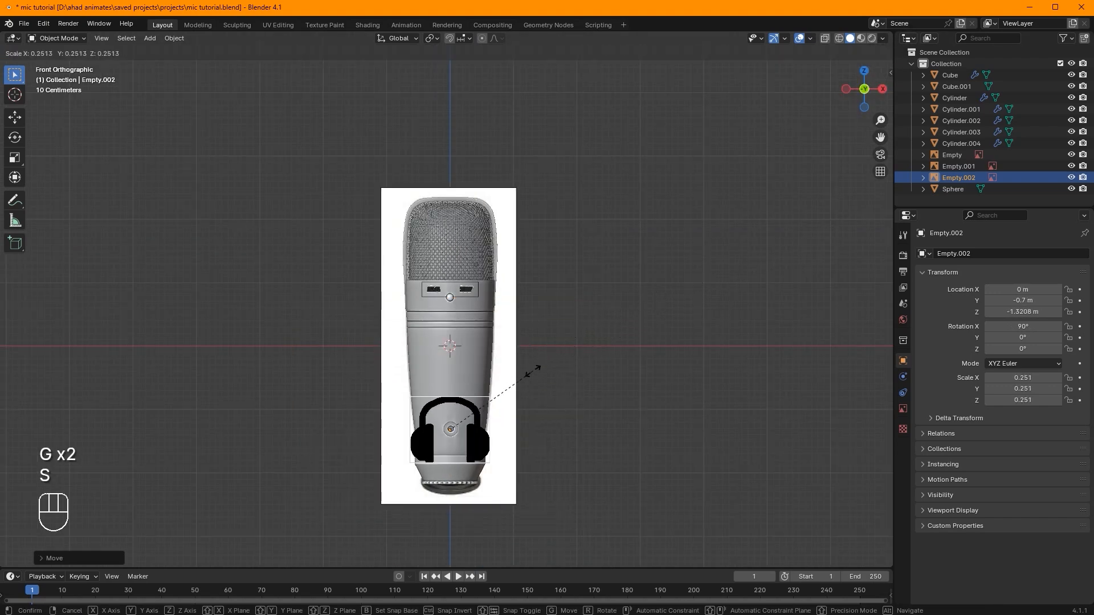
pyautogui.keyDown('shift'); pyautogui.click(502, 418); pyautogui.keyUp('shift')
pyautogui.keyDown('shift'); pyautogui.moveTo(502, 415); pyautogui.dragTo(522, 203, button='middle'); pyautogui.keyUp('shift')
pyautogui.scroll(8, 507, 396)
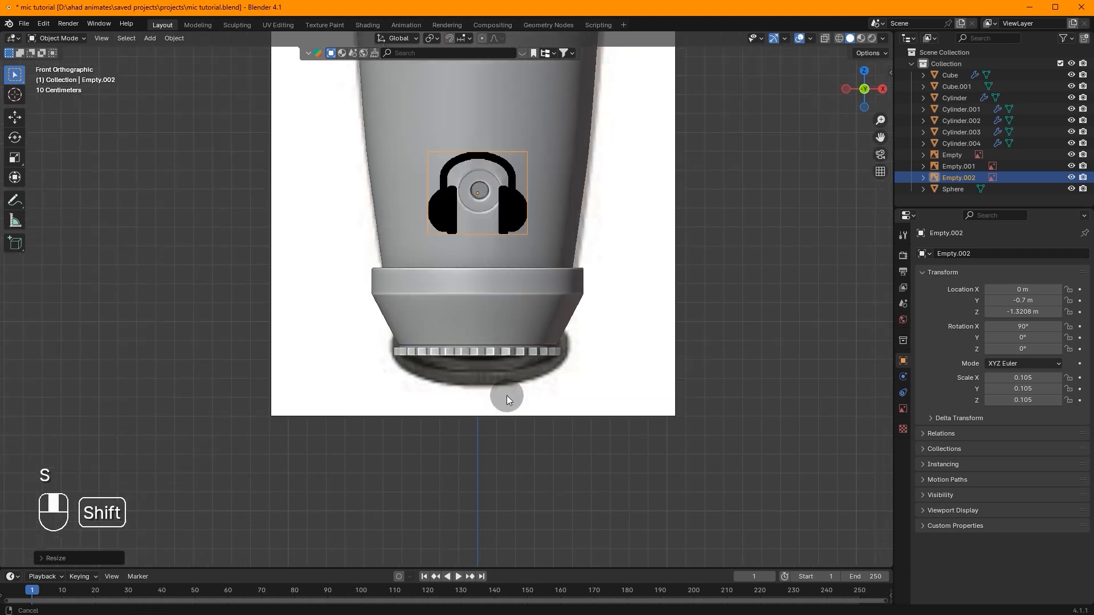
pyautogui.scroll(3, 678, 266)
# Raise the headphone image to about Z -1.083 m and scale it to about 0.044 to match the reference's headphone symbol
pyautogui.press('g')
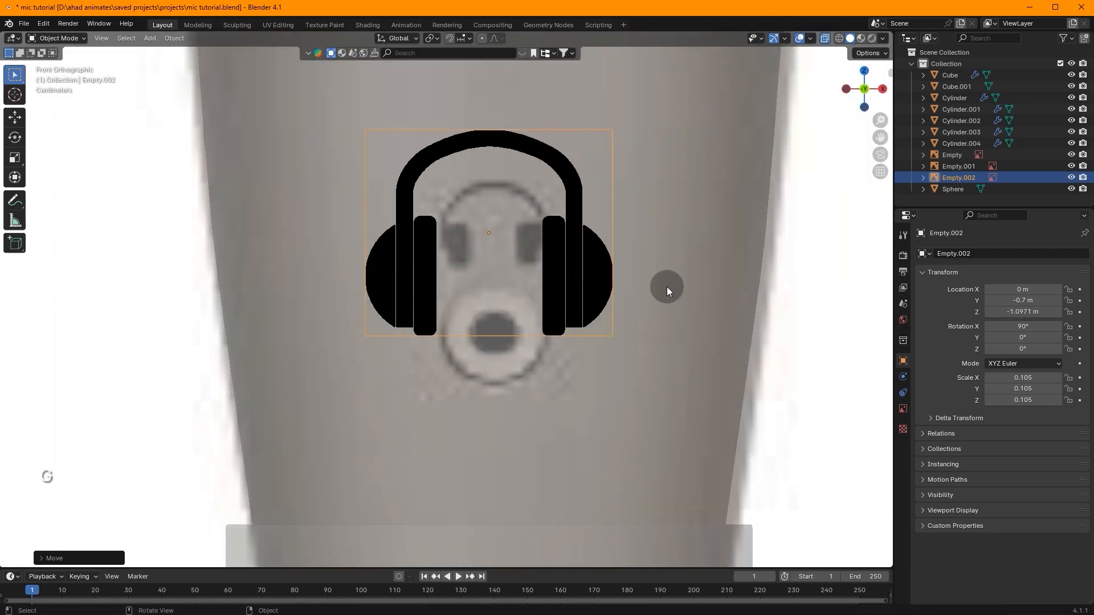
pyautogui.click(665, 288)
pyautogui.press('s')
pyautogui.click(562, 274)
pyautogui.press('g')
pyautogui.middleClick(561, 269)
pyautogui.click(562, 267)
pyautogui.press('g')
pyautogui.middleClick(566, 265)
pyautogui.click(569, 266)
# Turn off X-ray and nudge the headphone image along X to about 0.0024 m
pyautogui.click(824, 39)
pyautogui.press('g')
pyautogui.press('x')
pyautogui.click(572, 162)
# Move the headphone image along Y to about -0.586 m against the body and tilt it about 9° to follow the slope
pyautogui.moveTo(544, 181); pyautogui.dragTo(448, 221, button='middle')
pyautogui.click(872, 97)
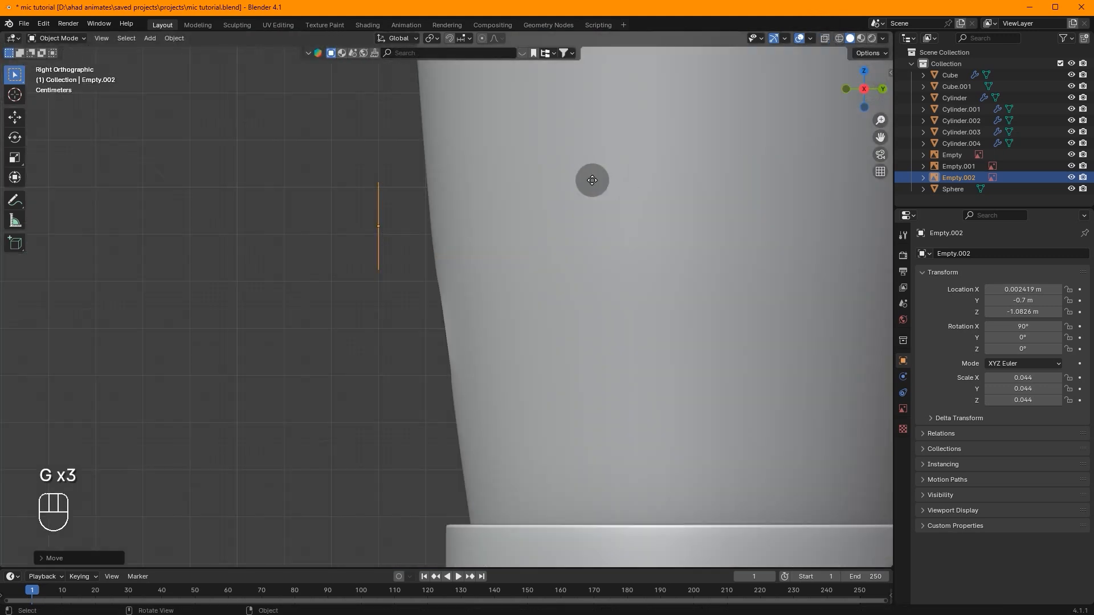
pyautogui.press('g')
pyautogui.middleClick(588, 179)
pyautogui.press('r')
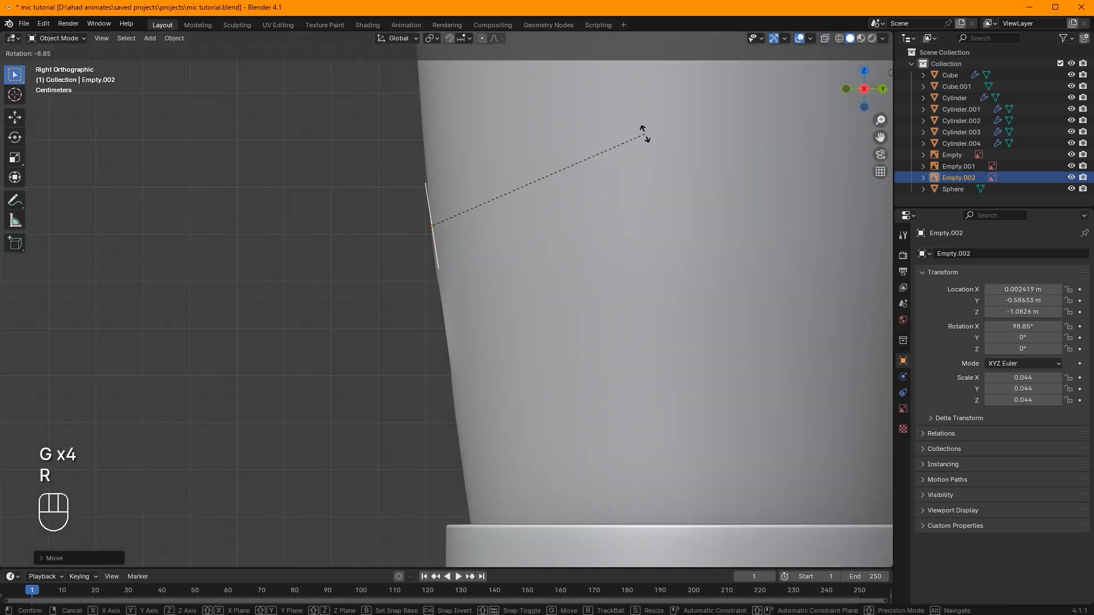
pyautogui.click(653, 143)
# Fine-tune the headphone image's position and tilt against the body's sloped front in the right side view
pyautogui.press('g')
pyautogui.middleClick(650, 143)
pyautogui.click(650, 143)
pyautogui.press('r')
pyautogui.click(652, 145)
# Select the microphone body and open it in Edit Mode near the headphone jack
pyautogui.moveTo(613, 197); pyautogui.dragTo(696, 235, button='middle')
pyautogui.scroll(-4, 696, 236)
pyautogui.moveTo(621, 311); pyautogui.dragTo(584, 319, button='middle')
pyautogui.scroll(4, 676, 330)
pyautogui.click(522, 272)
pyautogui.press('Tab')
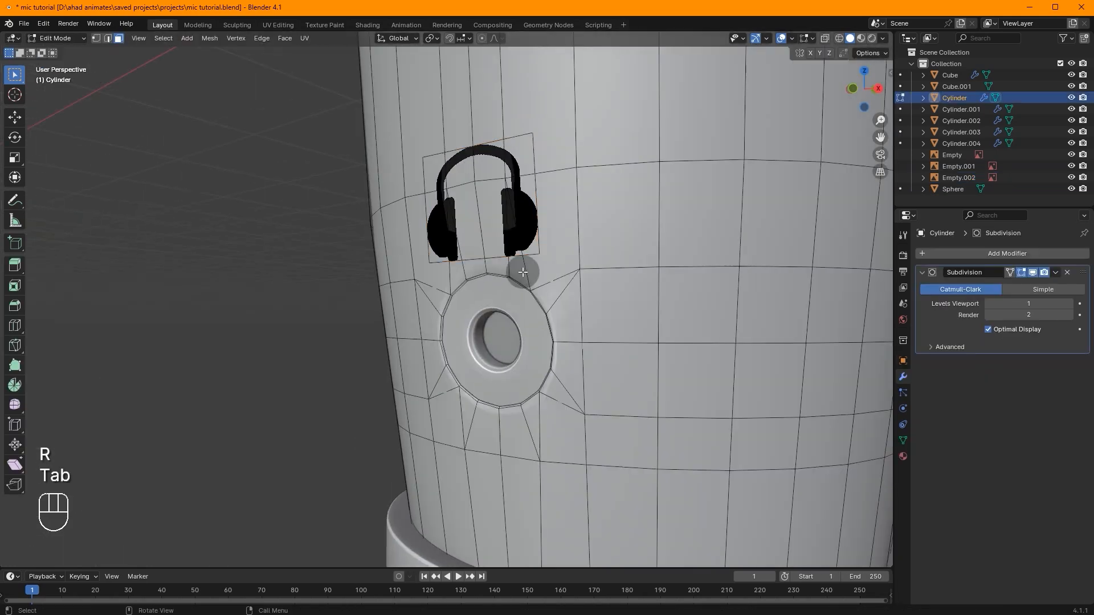
# Try to add a loop cut and select the face loop around the headphone jack's rim
pyautogui.moveTo(555, 382); pyautogui.dragTo(630, 200, button='middle')
pyautogui.scroll(3, 603, 248)
pyautogui.hotkey('ctrl', 'r')
pyautogui.scroll(4, 407, 292)
pyautogui.keyDown('alt'); pyautogui.click(455, 319); pyautogui.keyUp('alt')
pyautogui.keyDown('alt'); pyautogui.click(542, 238); pyautogui.keyUp('alt')
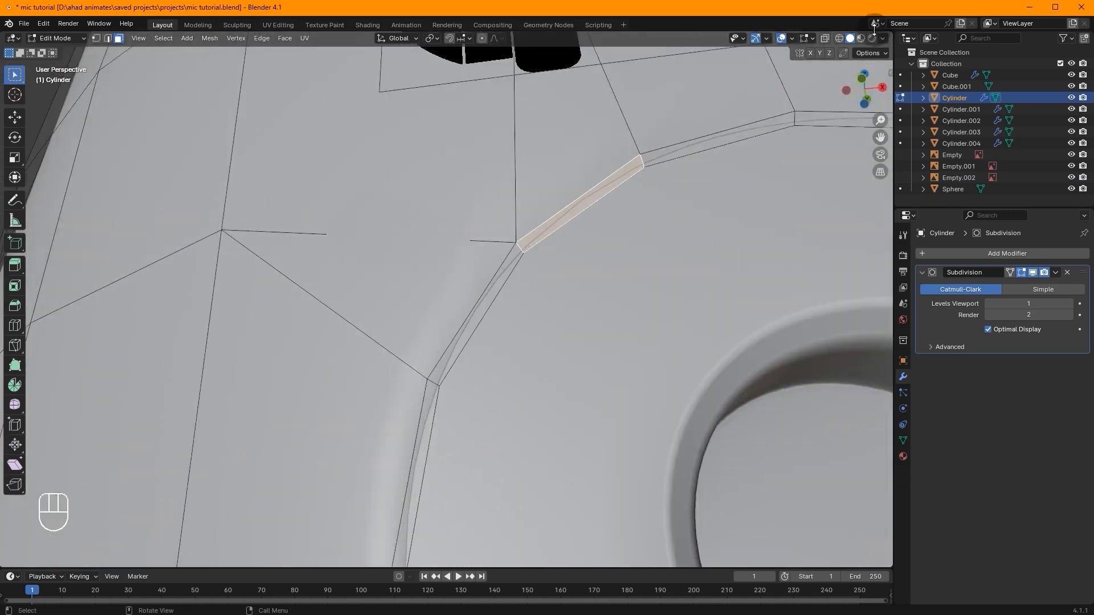
# With X-ray and edge selection on, add two loop cuts around the headphone jack's recess wall, one close to each edge
pyautogui.click(826, 39)
pyautogui.press('2')
pyautogui.keyDown('alt'); pyautogui.click(558, 232); pyautogui.keyUp('alt')
pyautogui.moveTo(558, 231); pyautogui.dragTo(495, 246, button='middle')
pyautogui.hotkey('ctrl', 'r')
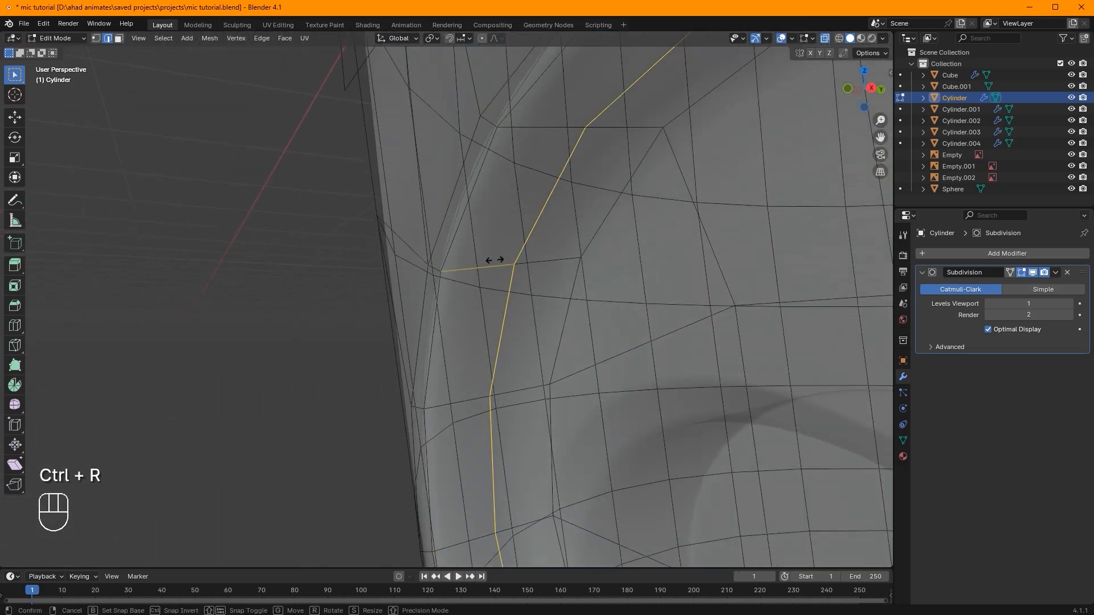
pyautogui.click(489, 259)
pyautogui.click(435, 278)
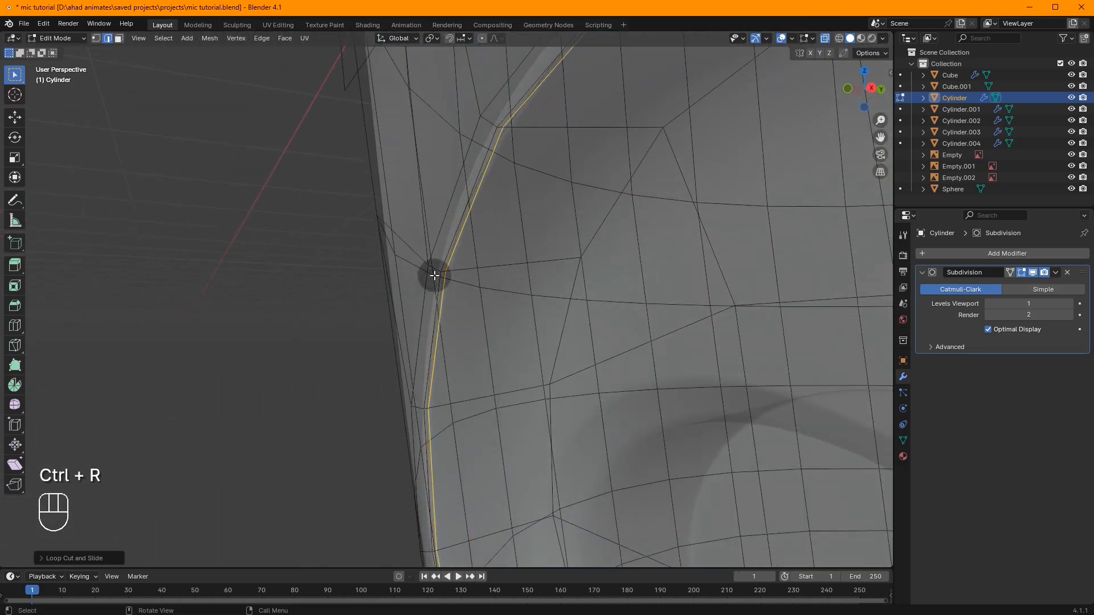
pyautogui.hotkey('ctrl', 'r')
pyautogui.click(518, 263)
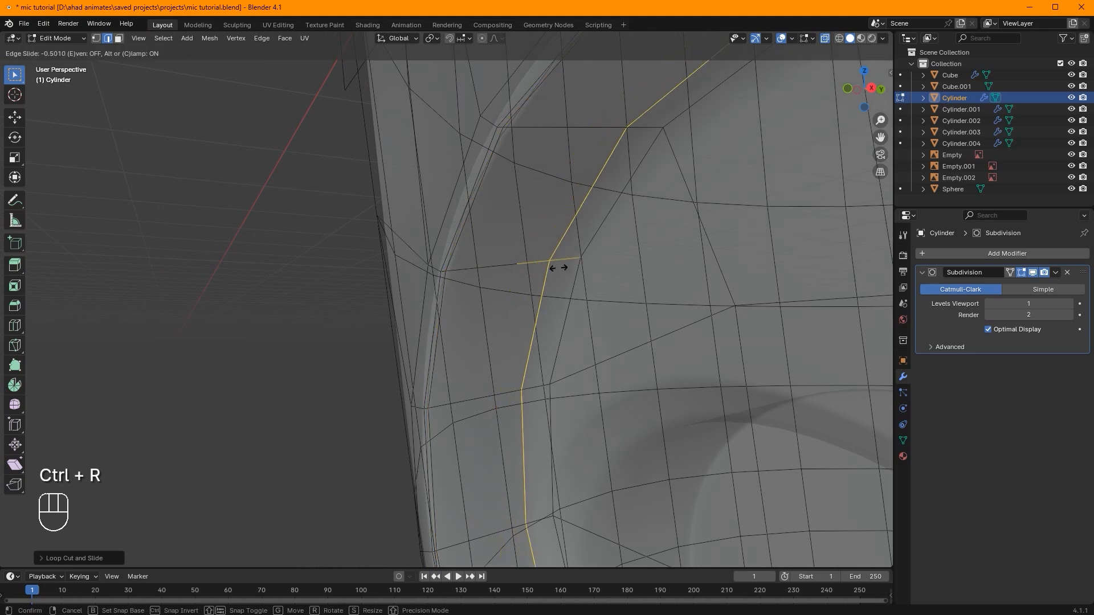
pyautogui.click(576, 272)
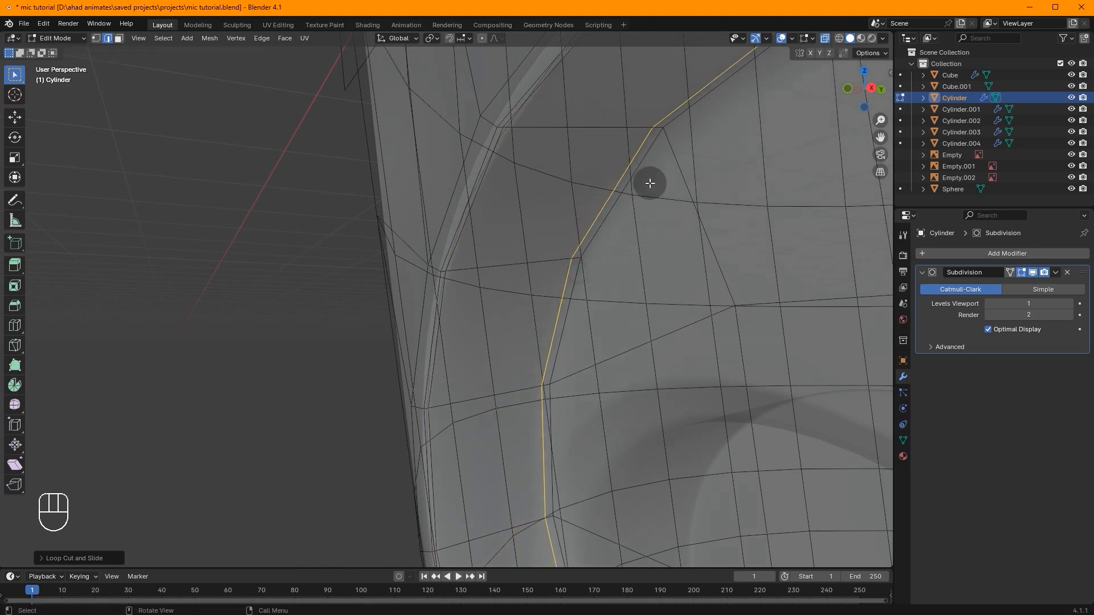
# Turn off X-ray, select the edge loops around the headphone jack's outer rim and raise their mean crease
pyautogui.click(824, 38)
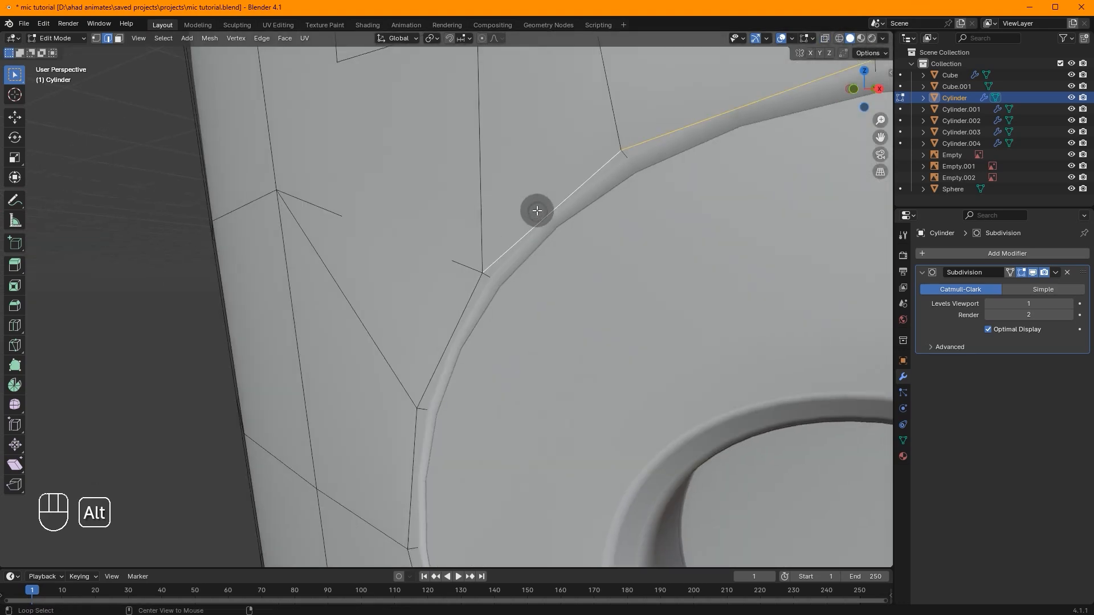
pyautogui.scroll(-3, 536, 211)
pyautogui.keyDown('alt'); pyautogui.keyDown('shift'); pyautogui.click(749, 330); pyautogui.keyUp('shift'); pyautogui.keyUp('alt')
pyautogui.scroll(-3, 804, 469)
pyautogui.keyDown('alt'); pyautogui.keyDown('shift'); pyautogui.click(534, 458); pyautogui.keyUp('shift'); pyautogui.keyUp('alt')
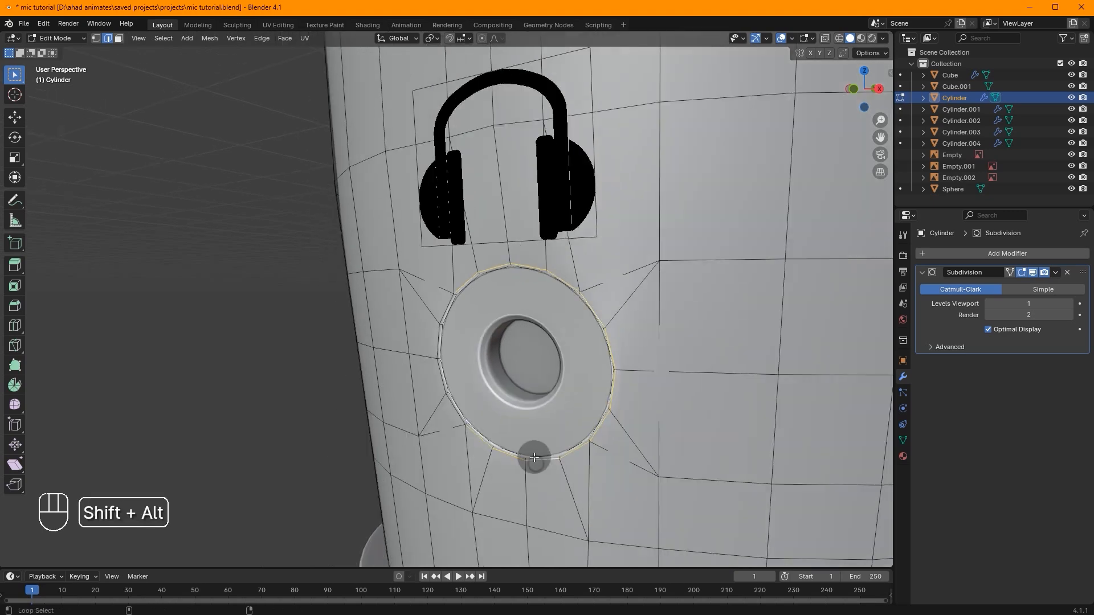
pyautogui.scroll(4, 438, 377)
pyautogui.press('n')
pyautogui.scroll(1, 696, 228)
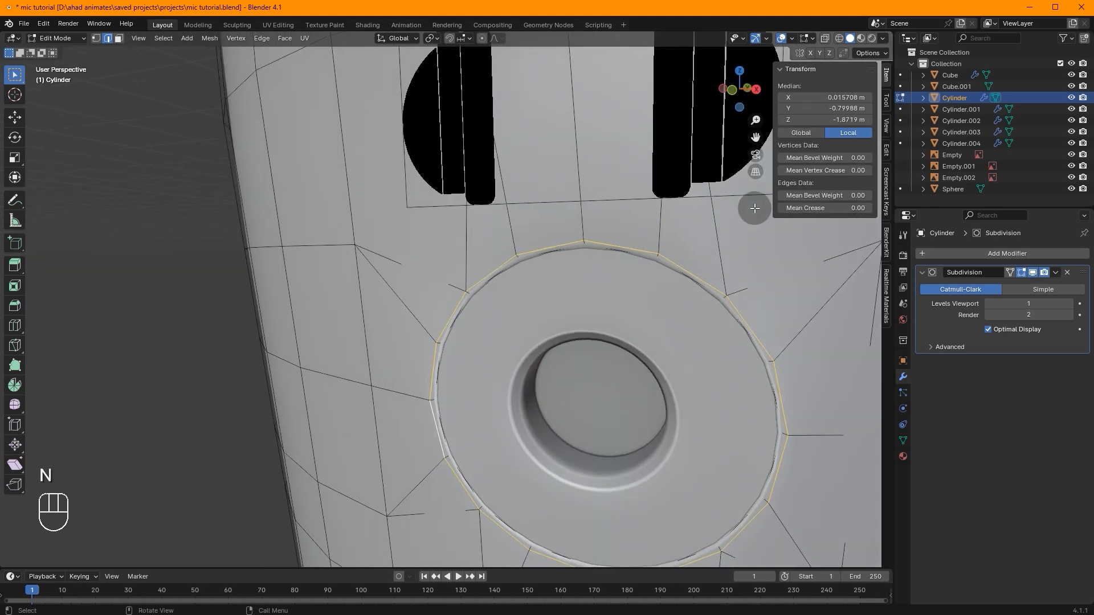
pyautogui.moveTo(826, 208); pyautogui.dragTo(854, 208)
pyautogui.press('Tab')
# Select the edge loop around the LED hole below the Samson logo and raise its mean crease
pyautogui.moveTo(655, 228); pyautogui.dragTo(514, 430, button='middle')
pyautogui.scroll(5, 516, 424)
pyautogui.press('Tab')
pyautogui.scroll(2, 581, 364)
pyautogui.press('Tab')
pyautogui.press('Tab')
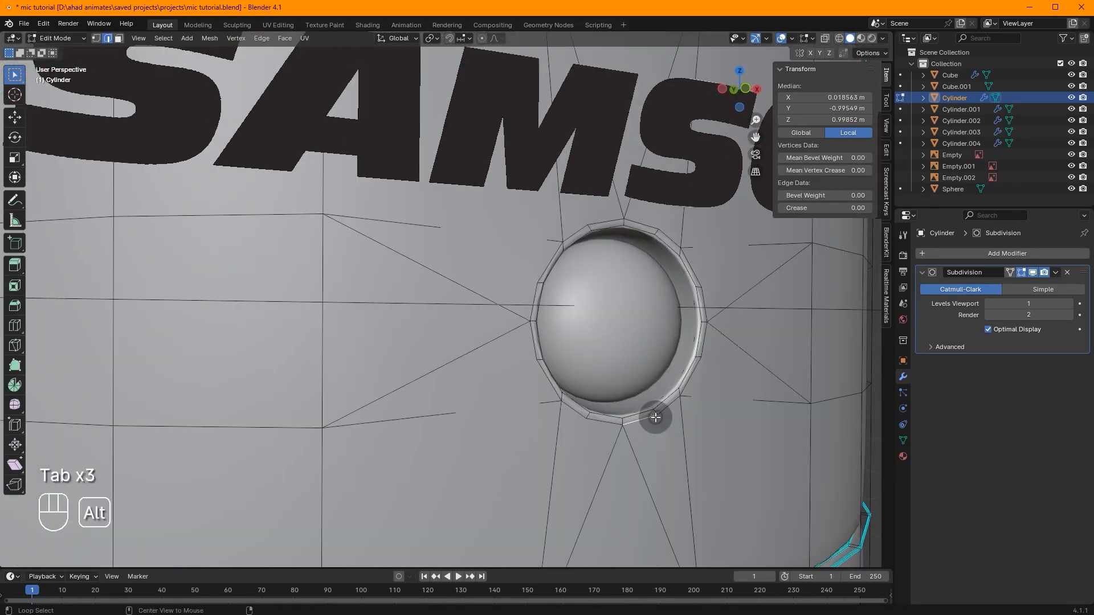
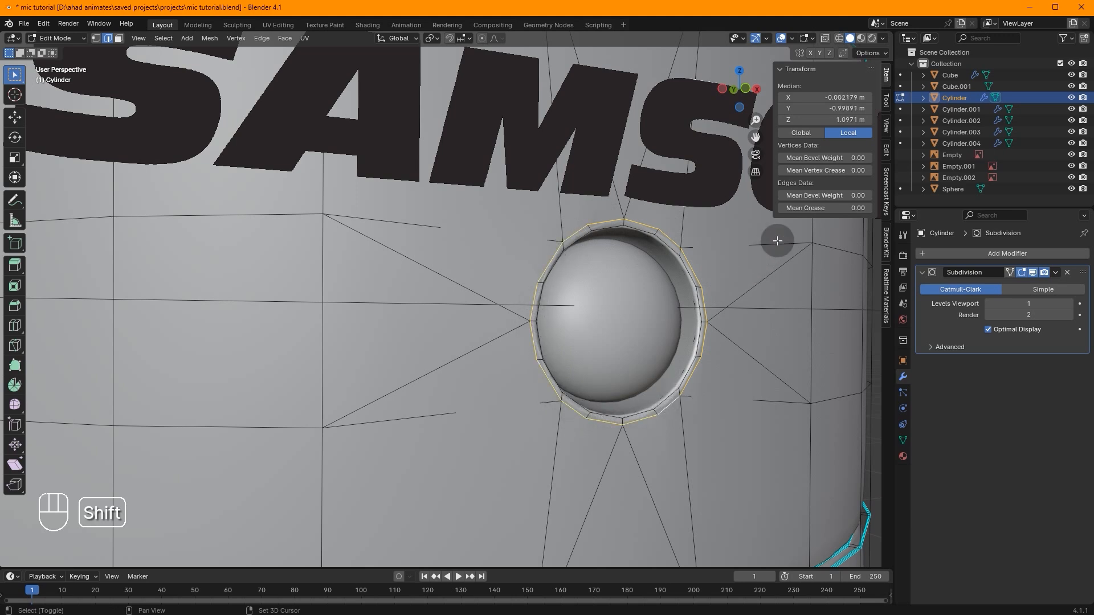
pyautogui.moveTo(607, 353); pyautogui.dragTo(617, 355, button='middle')
pyautogui.scroll(2, 618, 354)
pyautogui.hotkey('ctrl', 'z')
pyautogui.keyDown('alt'); pyautogui.click(610, 425); pyautogui.keyUp('alt')
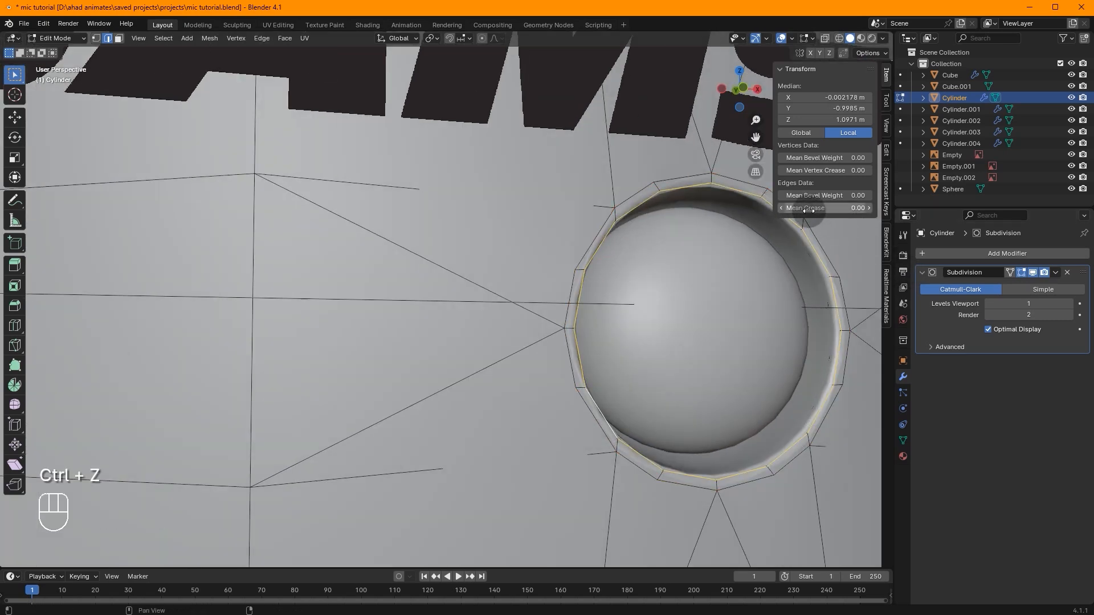
pyautogui.press('Tab')
# Scale the LED sphere to about 0.065 and center it in its hole in the front view
pyautogui.click(752, 333)
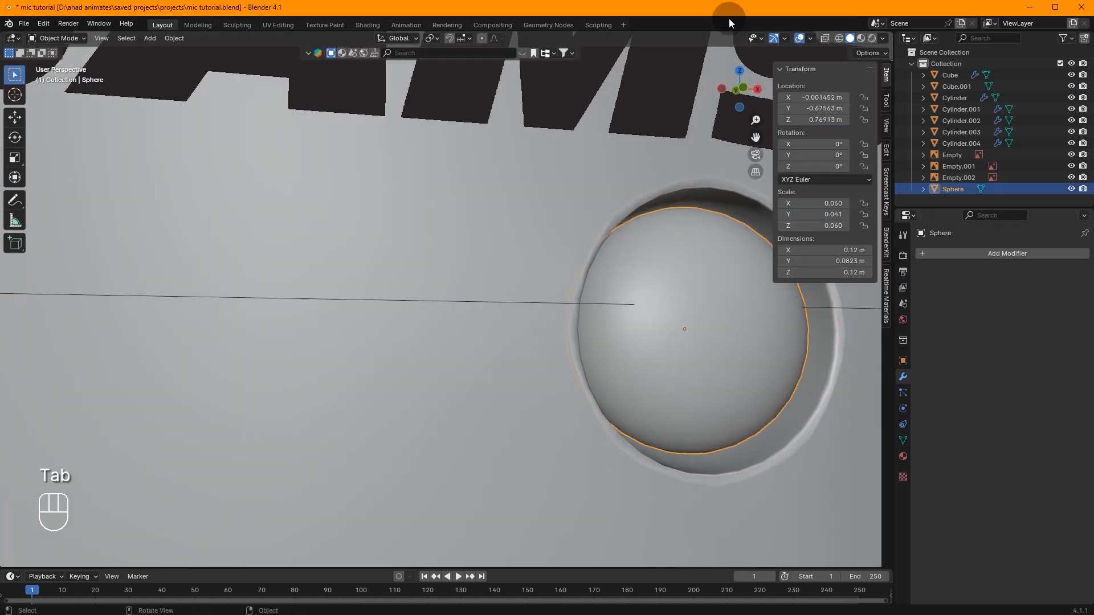
pyautogui.click(744, 86)
pyautogui.press('s')
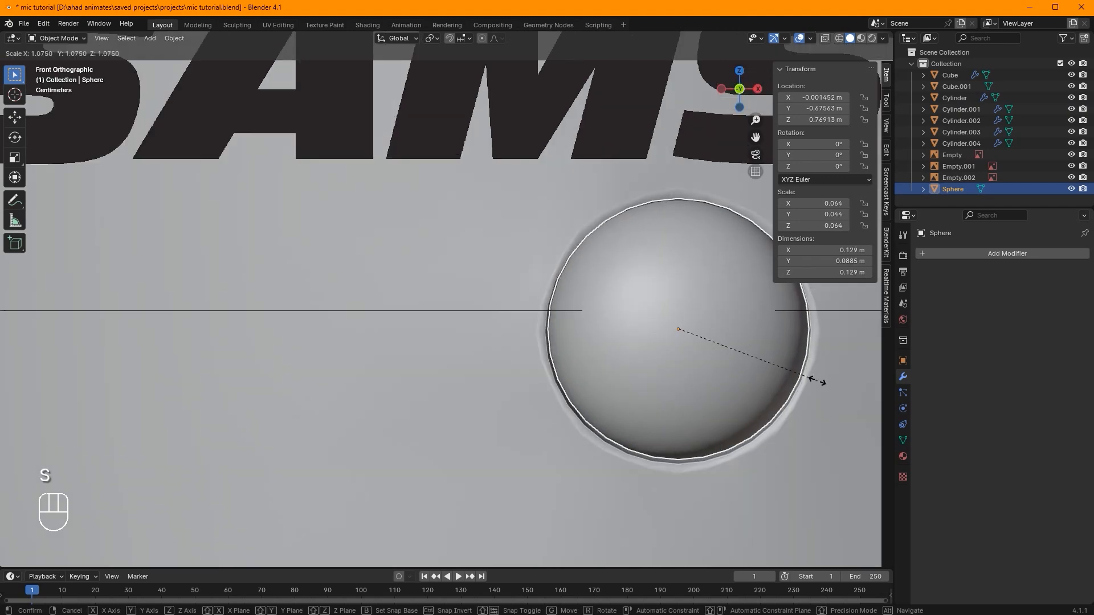
pyautogui.click(818, 378)
pyautogui.press('g')
pyautogui.click(818, 381)
pyautogui.press('s')
pyautogui.click(823, 385)
pyautogui.press('s')
pyautogui.click(814, 378)
# Move the LED sphere along Y to about -0.678 m and deselect it
pyautogui.moveTo(763, 373); pyautogui.dragTo(664, 378, button='middle')
pyautogui.press('g')
pyautogui.press('y')
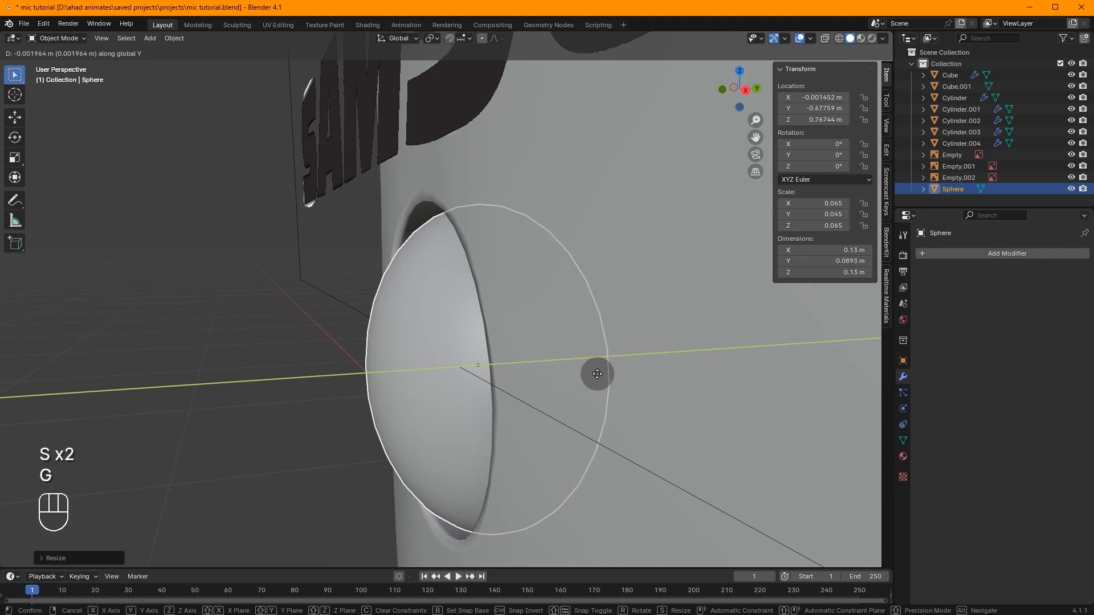
pyautogui.click(598, 373)
pyautogui.click(82, 300)
pyautogui.press('n')
# Select the microphone body again and open it in Edit Mode near the groove beneath the LED
pyautogui.scroll(-9, 275, 281)
pyautogui.moveTo(275, 281); pyautogui.dragTo(368, 293, button='middle')
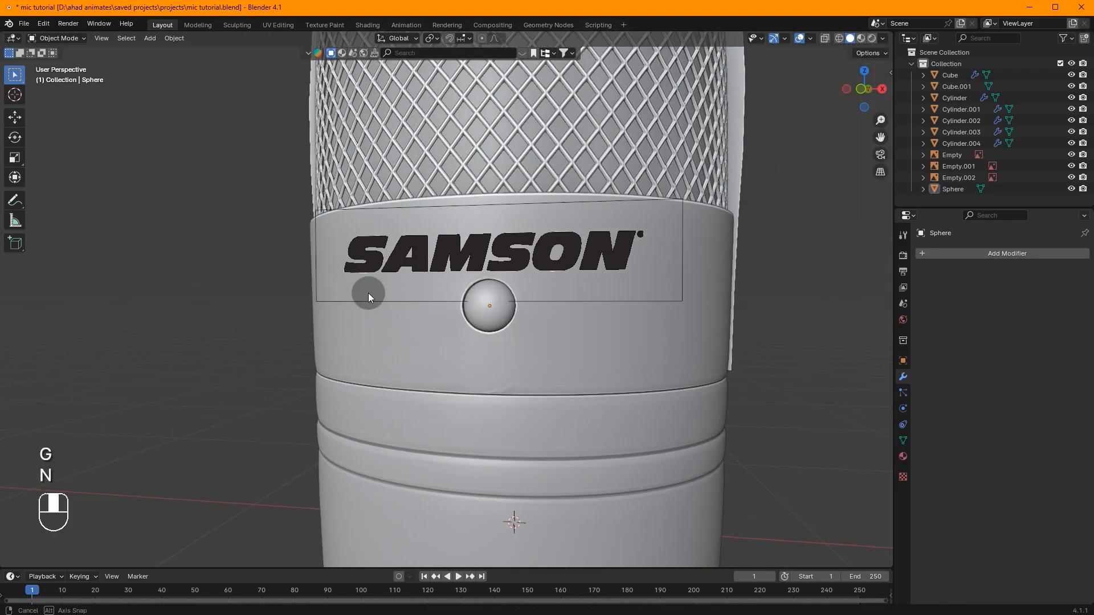
pyautogui.scroll(-4, 399, 296)
pyautogui.moveTo(479, 301); pyautogui.dragTo(527, 305, button='middle')
pyautogui.scroll(-2, 501, 300)
pyautogui.moveTo(396, 281); pyautogui.dragTo(438, 296, button='middle')
pyautogui.scroll(5, 501, 353)
pyautogui.click(525, 384)
pyautogui.press('Tab')
# Select an edge loop in the groove beneath the LED and raise its mean crease
pyautogui.scroll(3, 507, 364)
pyautogui.moveTo(504, 361); pyautogui.dragTo(340, 371, button='middle')
pyautogui.scroll(2, 544, 359)
pyautogui.keyDown('alt'); pyautogui.click(376, 428); pyautogui.keyUp('alt')
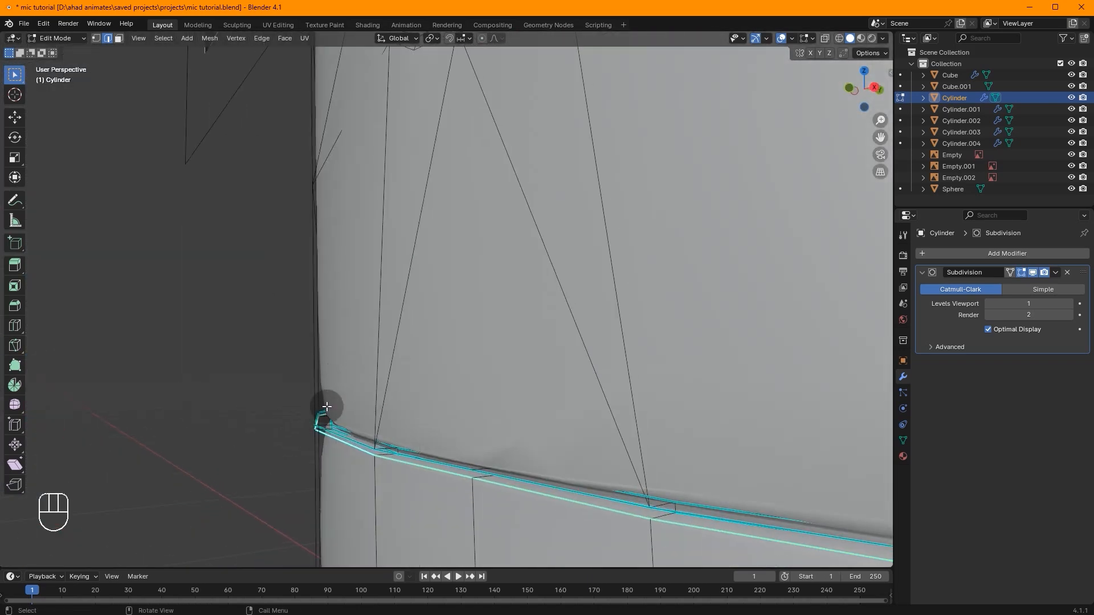
pyautogui.moveTo(325, 410); pyautogui.dragTo(343, 406, button='middle')
pyautogui.hotkey('ctrl', 'z')
pyautogui.moveTo(442, 403); pyautogui.dragTo(417, 416, button='middle')
pyautogui.press('n')
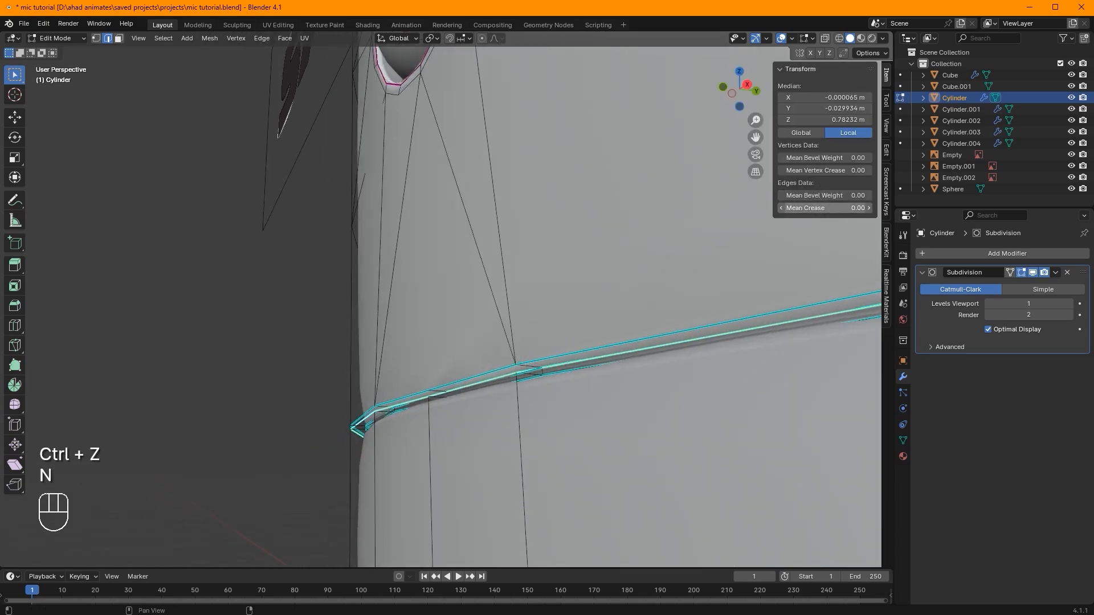
pyautogui.moveTo(824, 208); pyautogui.dragTo(877, 208)
pyautogui.press('n')
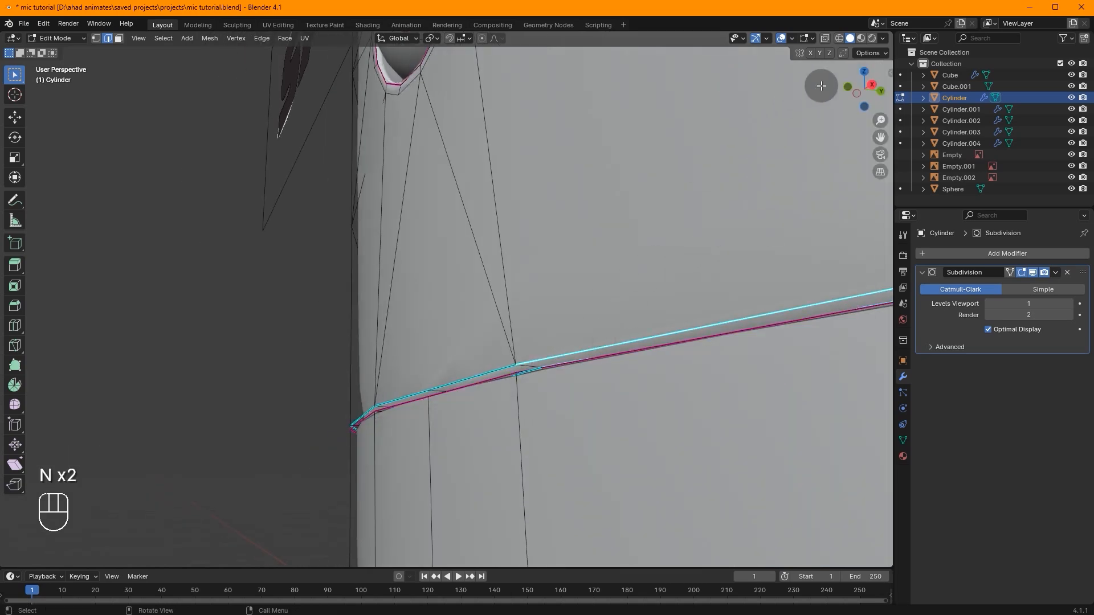
# Try to box-select the edges of the groove beneath the LED in the front view with X-ray on
pyautogui.click(847, 85)
pyautogui.click(825, 38)
pyautogui.scroll(-9, 744, 313)
pyautogui.moveTo(755, 320); pyautogui.dragTo(199, 323)
pyautogui.scroll(8, 480, 336)
pyautogui.scroll(-7, 480, 337)
pyautogui.keyDown('ctrl'); pyautogui.moveTo(787, 371); pyautogui.dragTo(47, 321); pyautogui.keyUp('ctrl')
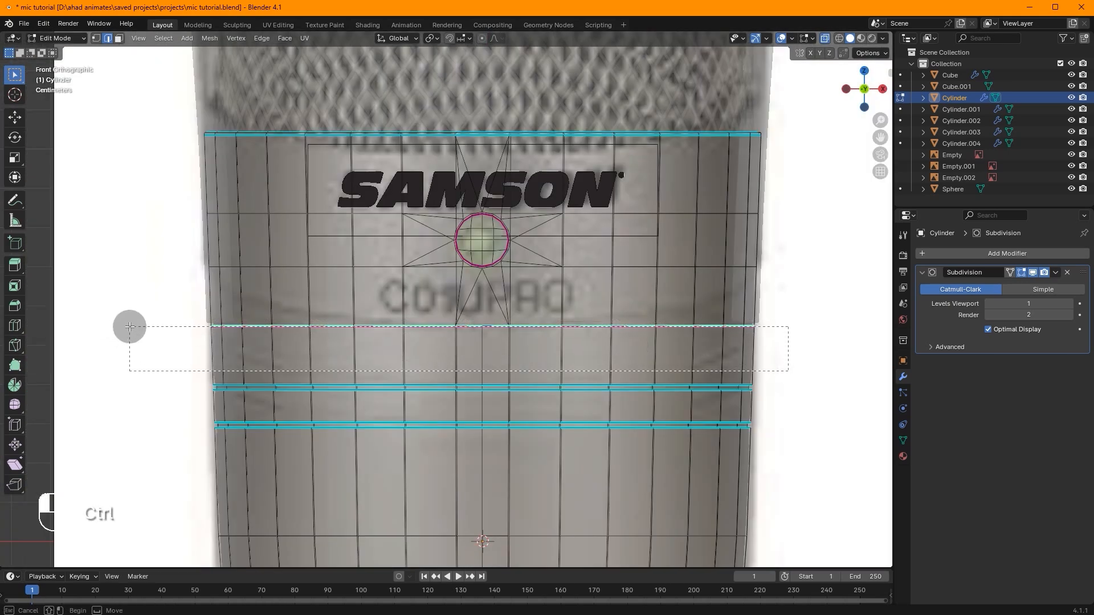
pyautogui.moveTo(630, 193); pyautogui.dragTo(534, 245, button='middle')
pyautogui.scroll(4, 591, 193)
pyautogui.hotkey('ctrl', 'z')
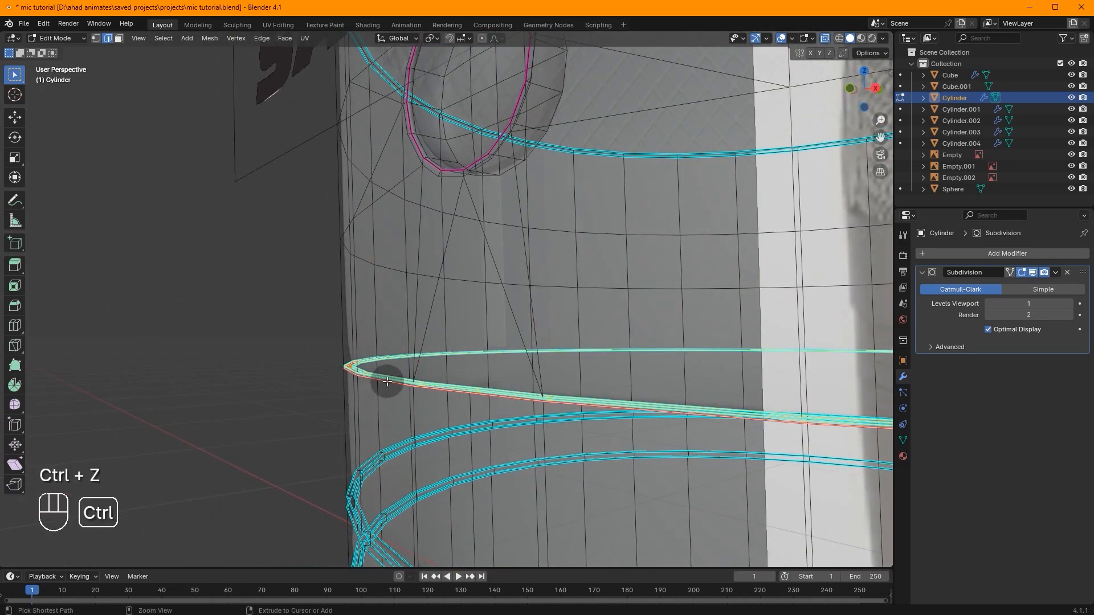
# Try to reduce the selection to the outer edge loop of the groove beneath the LED
pyautogui.keyDown('alt'); pyautogui.keyDown('shift'); pyautogui.click(390, 383); pyautogui.keyUp('shift'); pyautogui.keyUp('alt')
pyautogui.moveTo(535, 280); pyautogui.dragTo(508, 281, button='middle')
pyautogui.scroll(1, 508, 280)
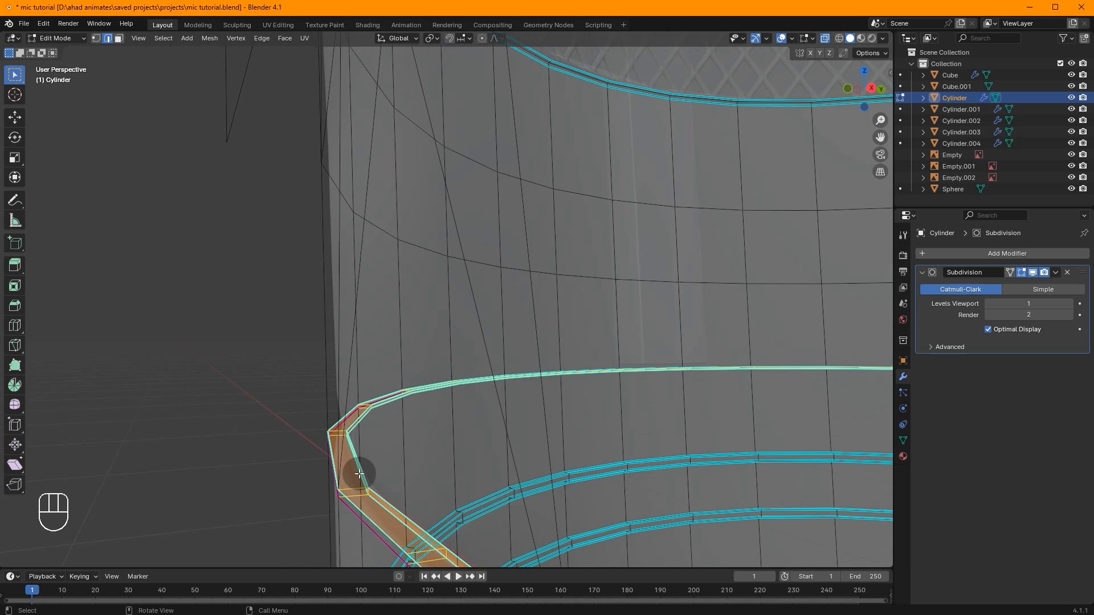
pyautogui.keyDown('ctrl'); pyautogui.click(337, 454); pyautogui.keyUp('ctrl')
pyautogui.hotkey('ctrl', 'z')
pyautogui.moveTo(439, 390); pyautogui.dragTo(382, 485, button='middle')
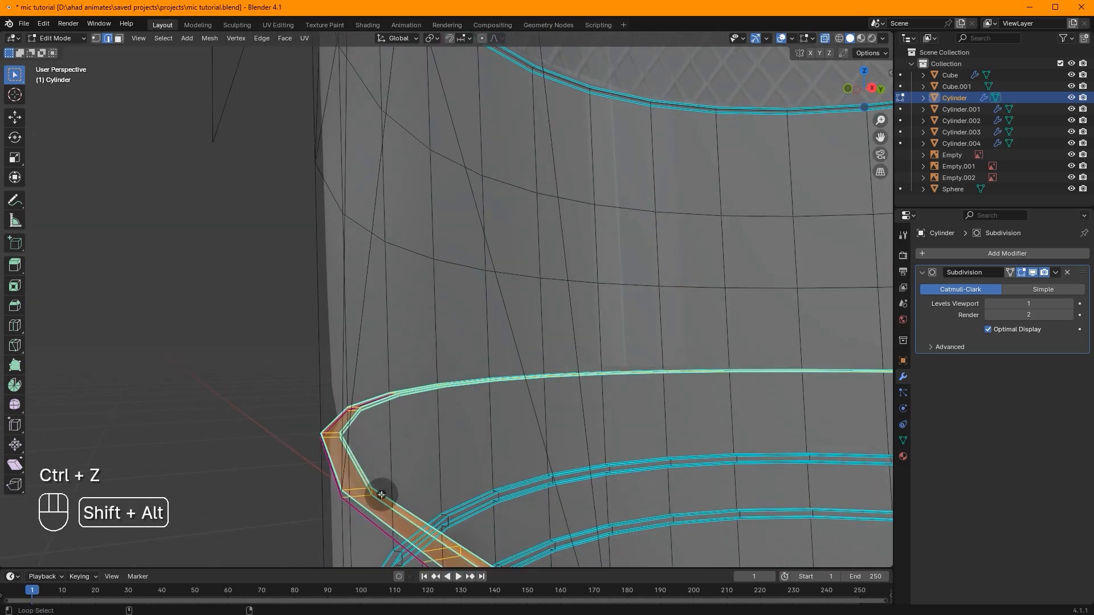
pyautogui.keyDown('alt'); pyautogui.keyDown('shift'); pyautogui.click(382, 494); pyautogui.keyUp('shift'); pyautogui.keyUp('alt')
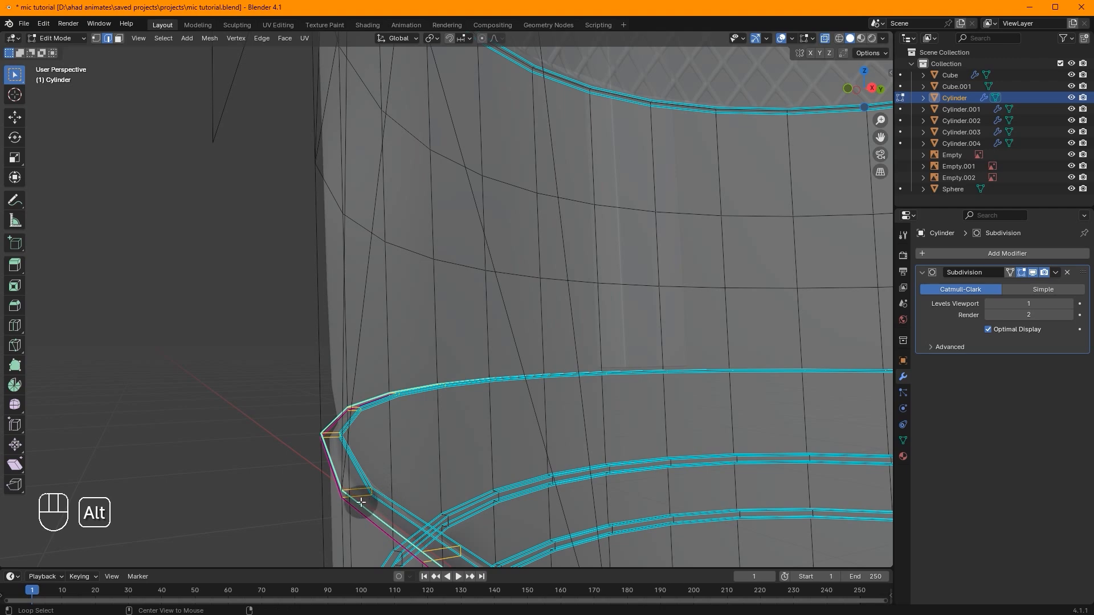
# Turn off X-ray, select both outer edge loops of the upper groove beneath the LED, and raise their mean crease
pyautogui.click(825, 38)
pyautogui.click(856, 90)
pyautogui.scroll(-8, 655, 148)
pyautogui.scroll(10, 457, 317)
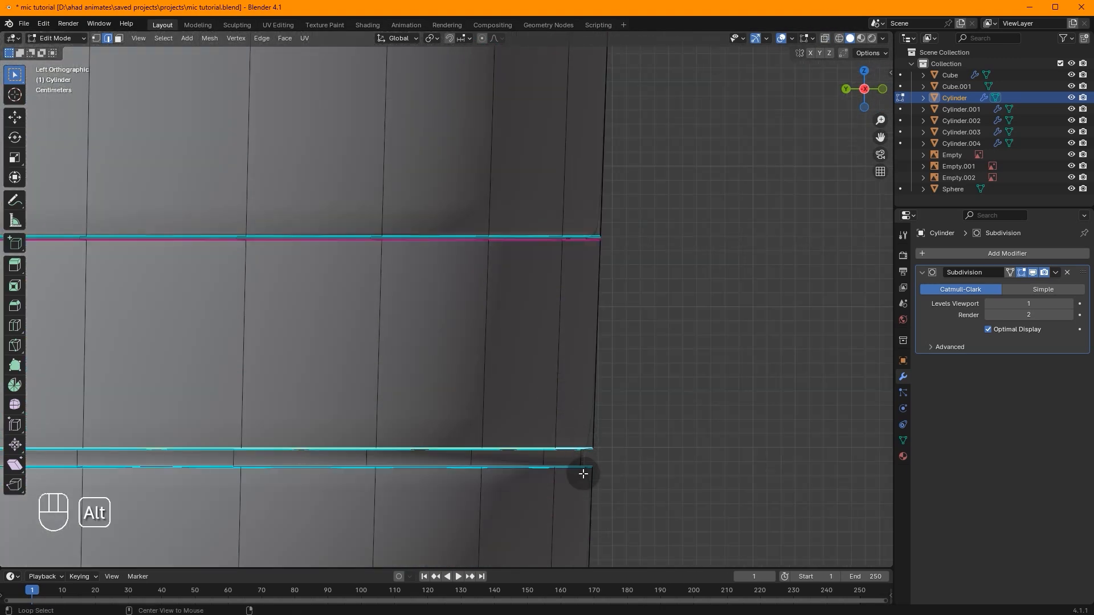
pyautogui.moveTo(582, 474)
pyautogui.mouseDown(button='middle')
pyautogui.moveTo(539, 459)
pyautogui.moveTo(592, 483)
pyautogui.mouseUp(button='middle')
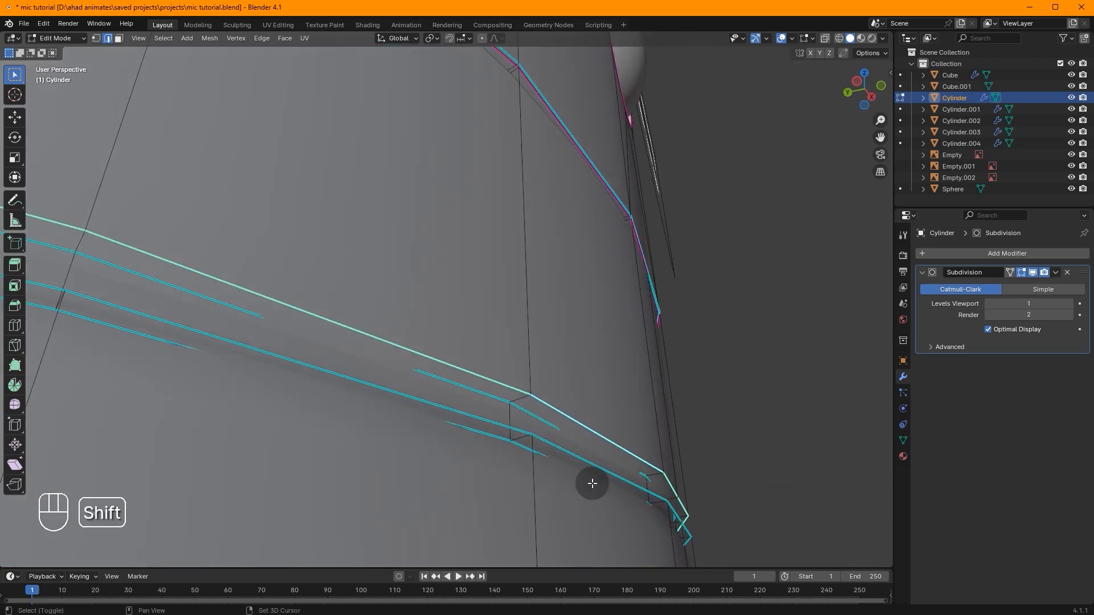
pyautogui.press('b')
pyautogui.press('n')
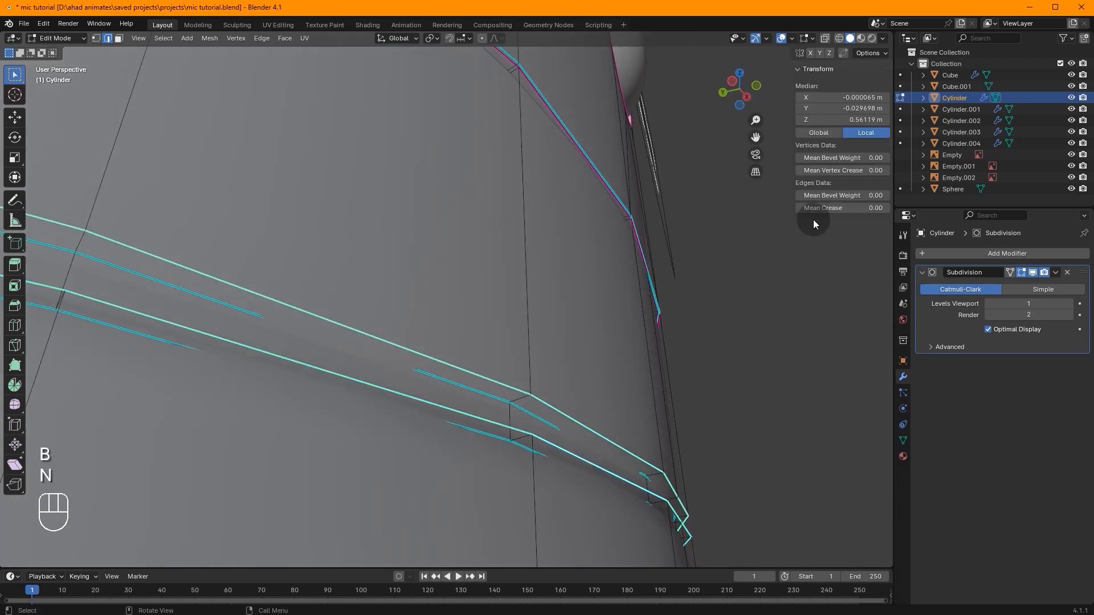
pyautogui.moveTo(822, 207); pyautogui.dragTo(869, 208)
pyautogui.press('n')
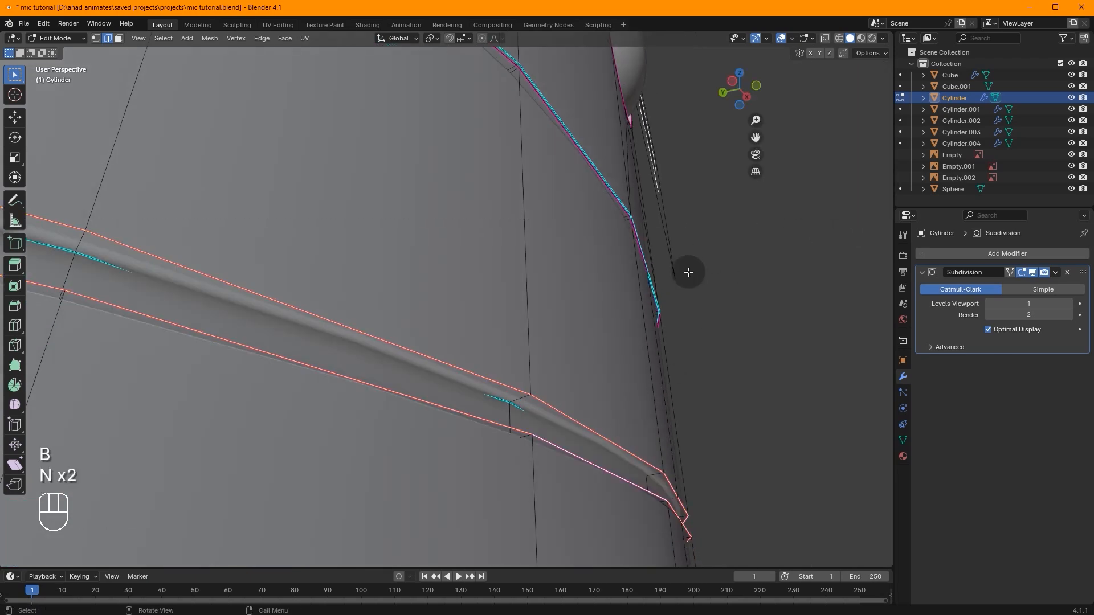
# Select both outer edge loops of the lower groove and set their mean crease to 1.00
pyautogui.scroll(-5, 671, 272)
pyautogui.scroll(3, 415, 419)
pyautogui.keyDown('alt'); pyautogui.click(374, 501); pyautogui.keyUp('alt')
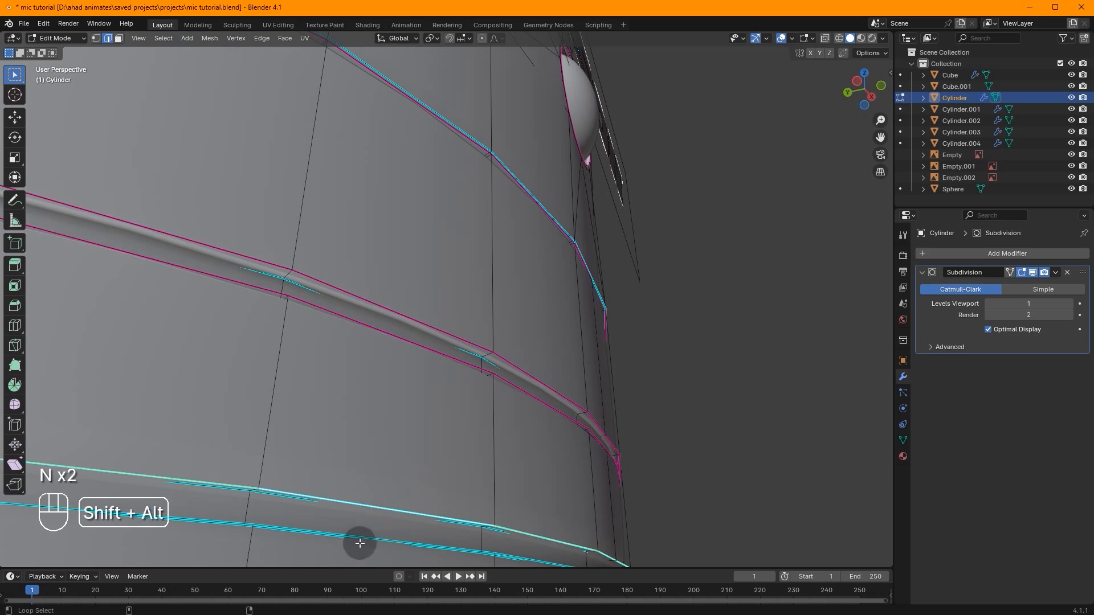
pyautogui.press('n')
pyautogui.moveTo(822, 207); pyautogui.dragTo(868, 207)
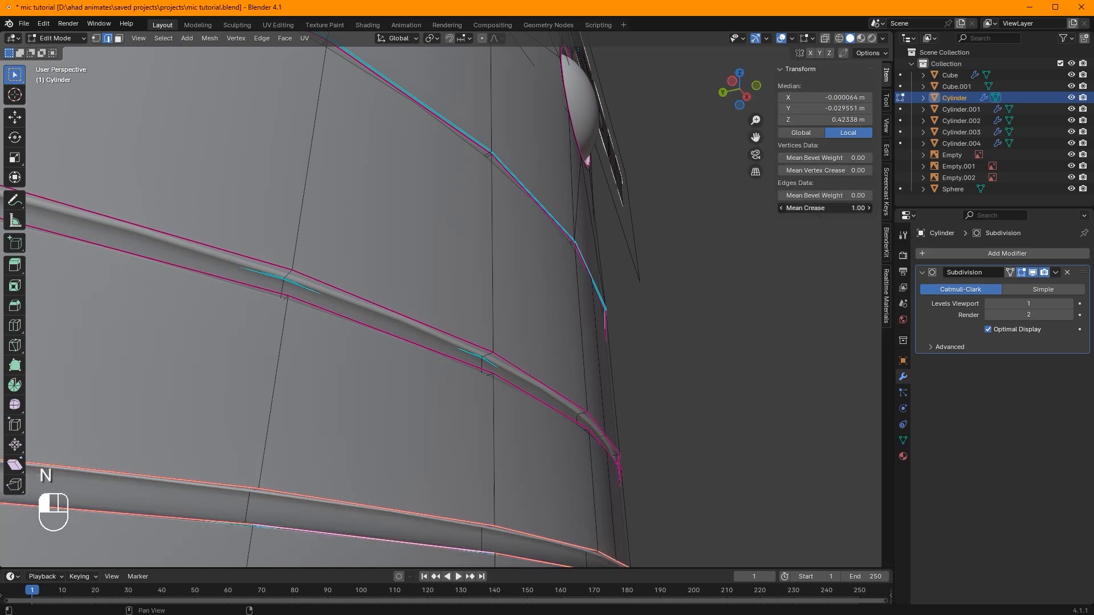
pyautogui.press('n')
# Clear the sharp marks from all edges of the microphone body and check the shading in Object Mode
pyautogui.scroll(-6, 451, 317)
pyautogui.press('a')
pyautogui.moveTo(415, 227); pyautogui.dragTo(353, 170, button='middle')
pyautogui.click(261, 38)
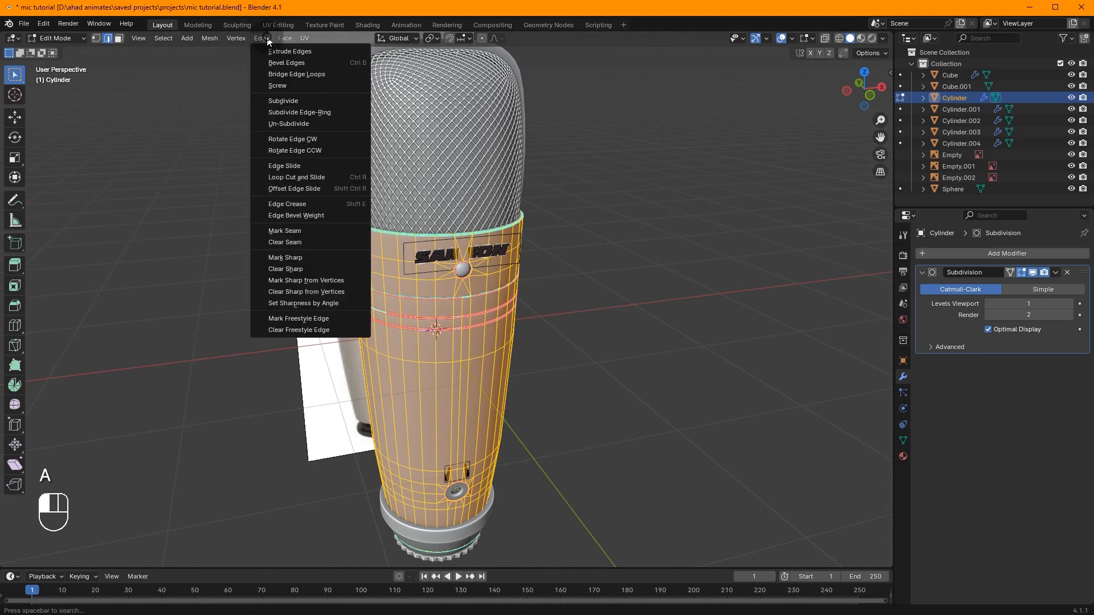
pyautogui.click(310, 260)
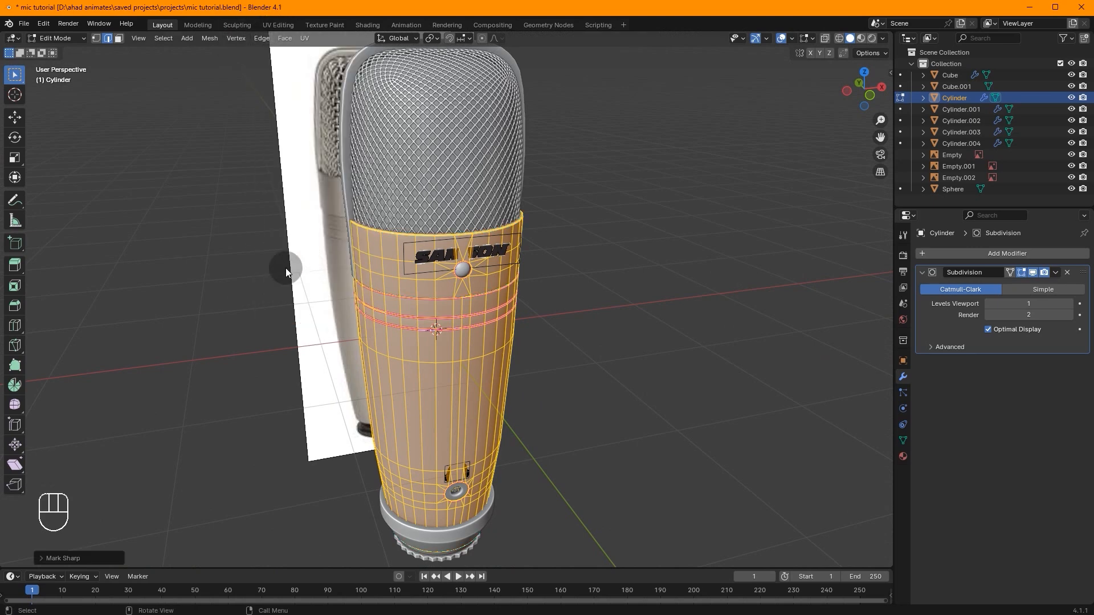
pyautogui.press('Tab')
pyautogui.press('Tab')
pyautogui.press('Tab')
pyautogui.scroll(8, 576, 205)
pyautogui.press('Tab')
pyautogui.press('Tab')
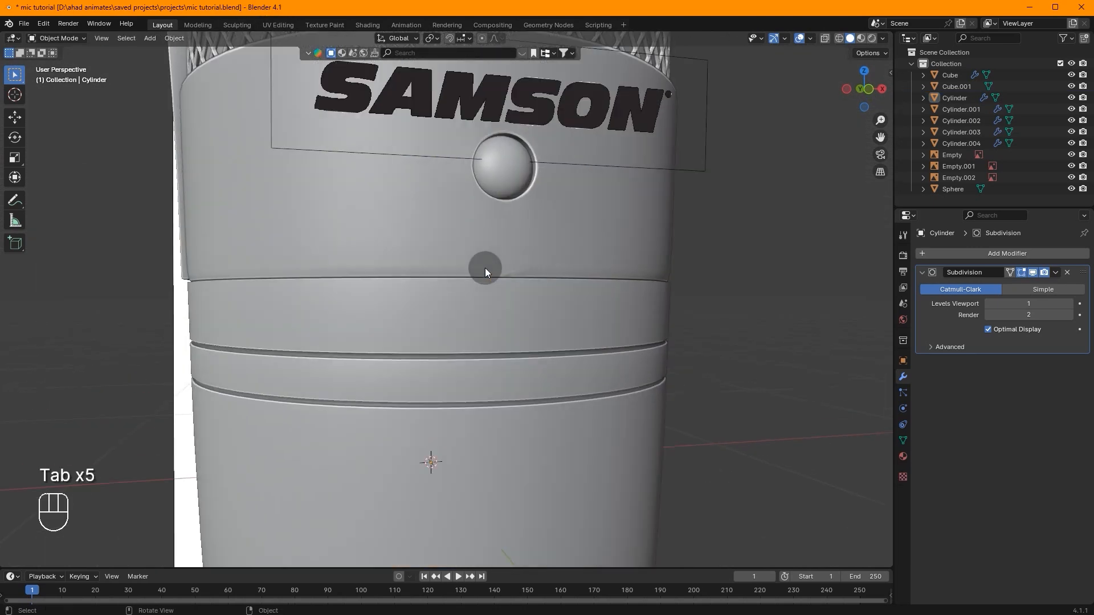
# Deselect everything on the microphone body in Edit Mode and dissolve an unneeded edge selection
pyautogui.press('Tab')
pyautogui.hotkey('alt', 'a')
pyautogui.moveTo(488, 310); pyautogui.dragTo(523, 333, button='middle')
pyautogui.scroll(3, 512, 256)
pyautogui.scroll(6, 522, 333)
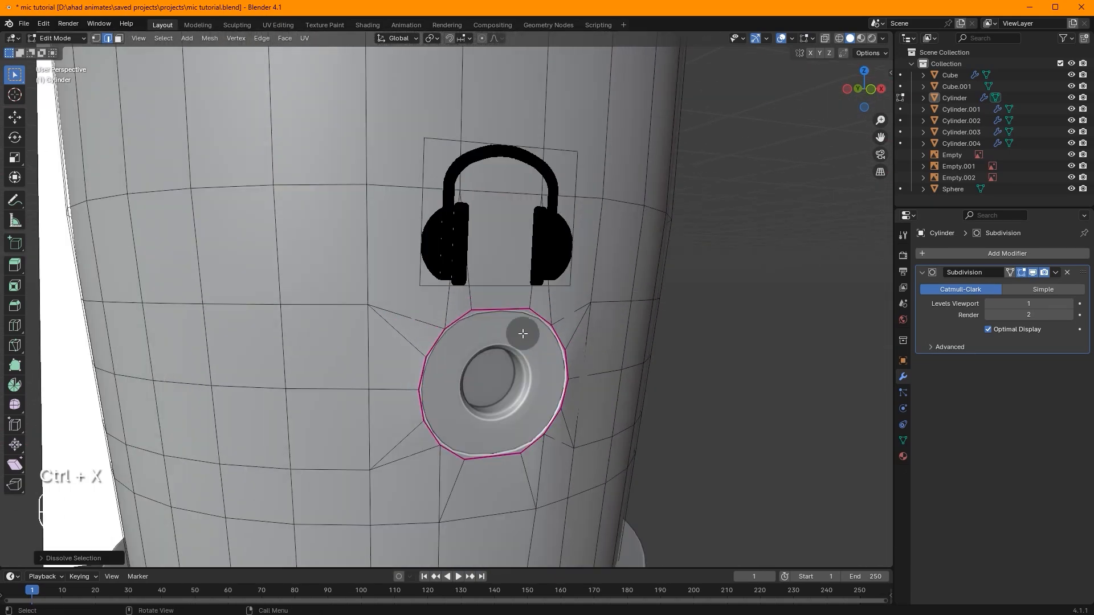
# Examine the shading around the headphone jack and along the side of the body, comparing Object Mode and Edit Mode
pyautogui.press('Tab')
pyautogui.scroll(3, 544, 292)
pyautogui.moveTo(544, 290); pyautogui.dragTo(267, 340, button='middle')
pyautogui.press('Tab')
pyautogui.press('Tab')
pyautogui.scroll(-7, 604, 266)
pyautogui.press('Tab')
pyautogui.scroll(-4, 603, 254)
pyautogui.press('Tab')
pyautogui.scroll(4, 467, 339)
pyautogui.keyDown('shift'); pyautogui.moveTo(501, 336); pyautogui.dragTo(341, 356, button='middle'); pyautogui.keyUp('shift')
pyautogui.scroll(-4, 469, 326)
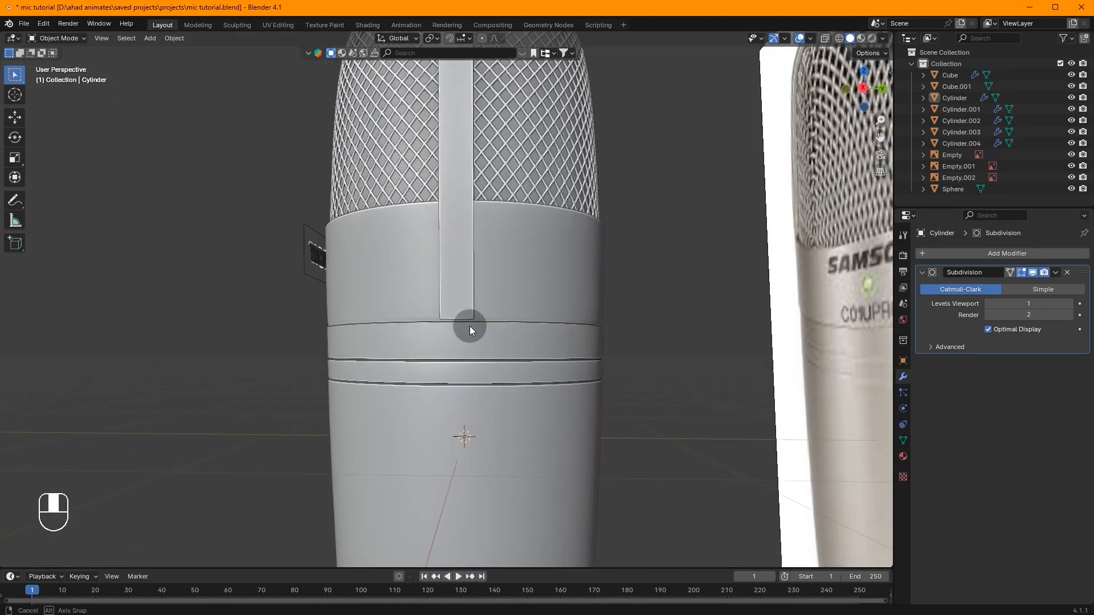
pyautogui.moveTo(469, 325); pyautogui.dragTo(487, 308, button='middle')
pyautogui.scroll(1, 456, 307)
# Try to add a loop cut just above the recess edge on the upper part of the body
pyautogui.press('Tab')
pyautogui.moveTo(416, 291); pyautogui.dragTo(459, 291, button='middle')
pyautogui.scroll(2, 459, 291)
pyautogui.hotkey('ctrl', 'r')
pyautogui.click(456, 324)
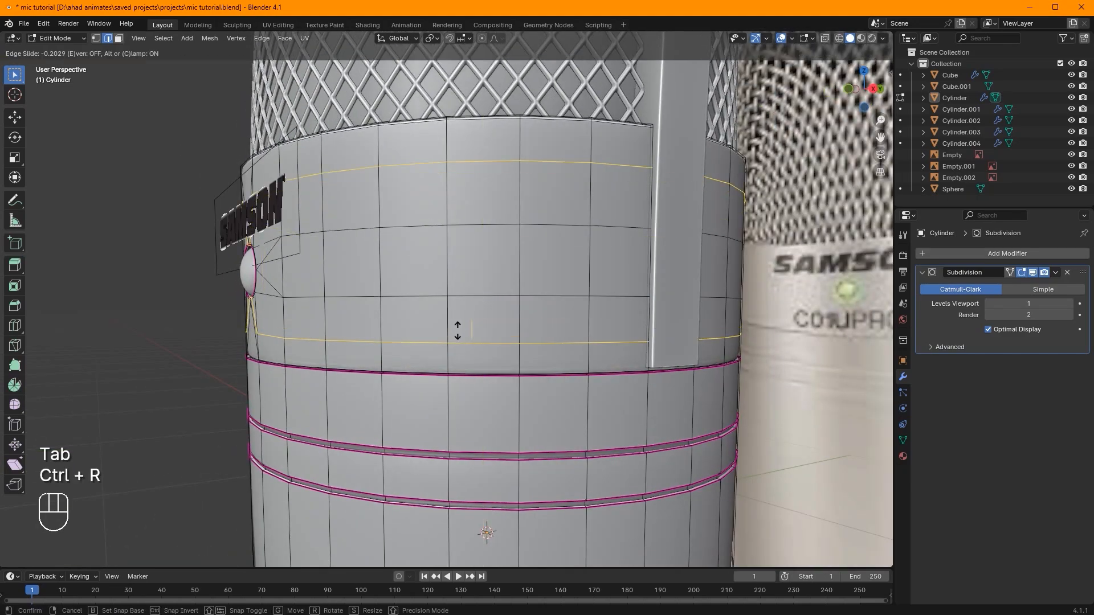
pyautogui.click(460, 331)
pyautogui.moveTo(459, 331); pyautogui.dragTo(604, 319, button='middle')
pyautogui.hotkey('ctrl', 'z')
# Select the SAMSON logo reference image in Object Mode and review the operations available for it
pyautogui.press('Tab')
pyautogui.scroll(-6, 552, 279)
pyautogui.click(442, 210)
pyautogui.press('Tab')
pyautogui.moveTo(443, 211); pyautogui.dragTo(597, 247, button='middle')
pyautogui.press('Tab')
pyautogui.moveTo(682, 282); pyautogui.dragTo(517, 276, button='middle')
pyautogui.scroll(4, 504, 291)
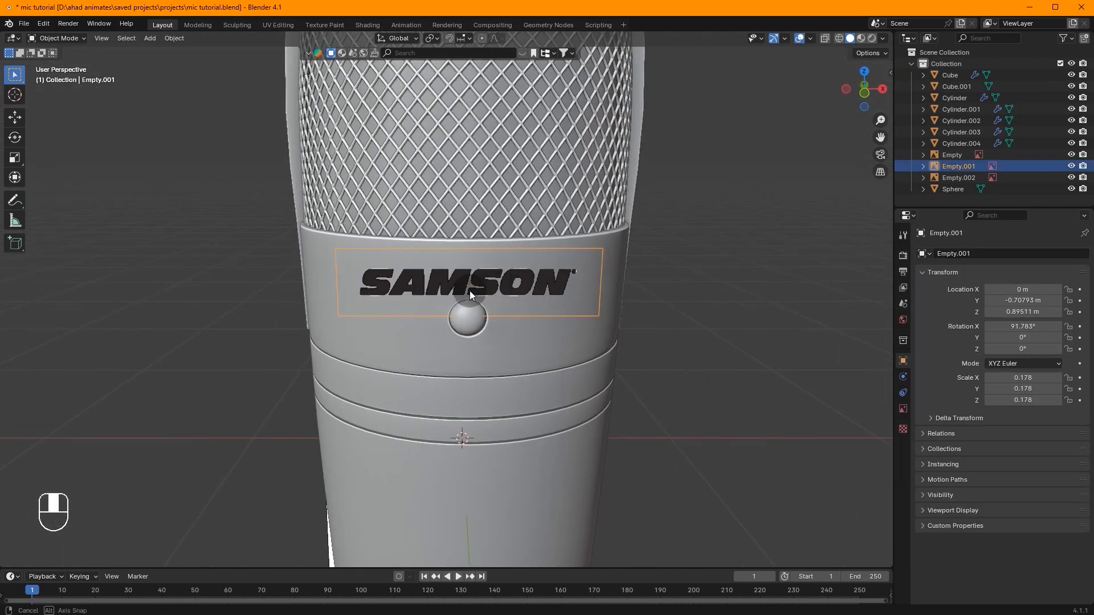
pyautogui.moveTo(489, 290); pyautogui.dragTo(436, 287, button='middle')
pyautogui.rightClick(436, 287)
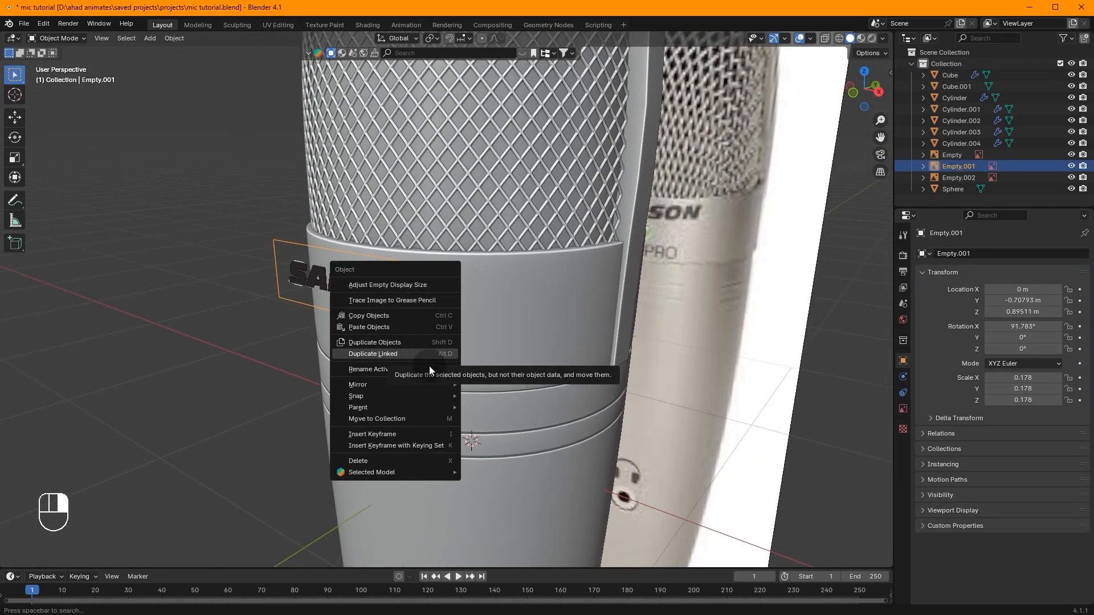
pyautogui.scroll(4, 508, 240)
# Search the add-on preferences for "imag" to check whether Import Images as Planes is enabled
pyautogui.click(43, 24)
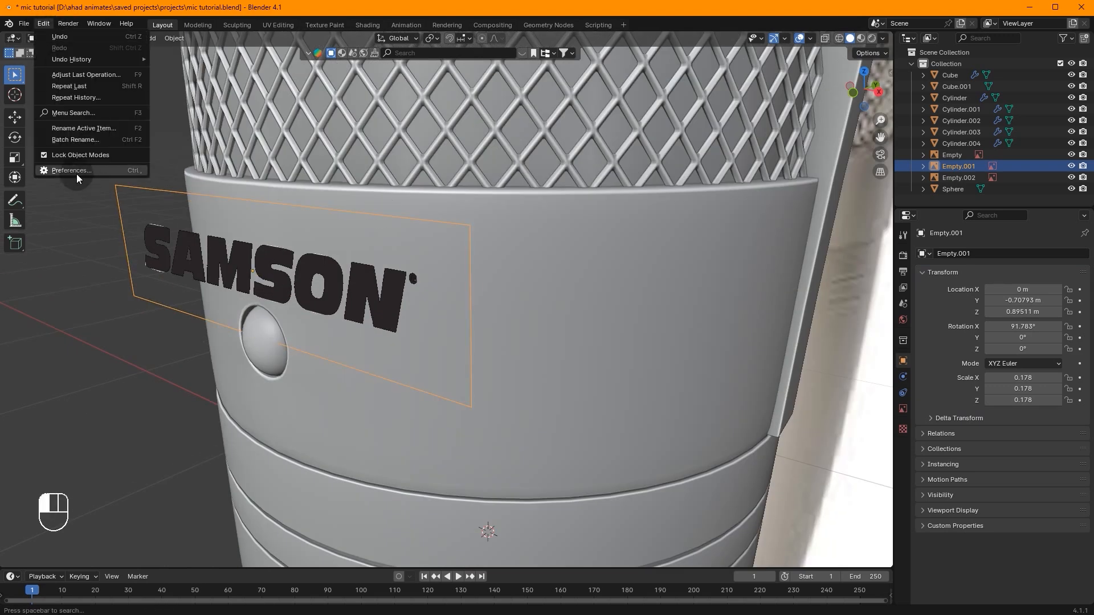
pyautogui.click(68, 171)
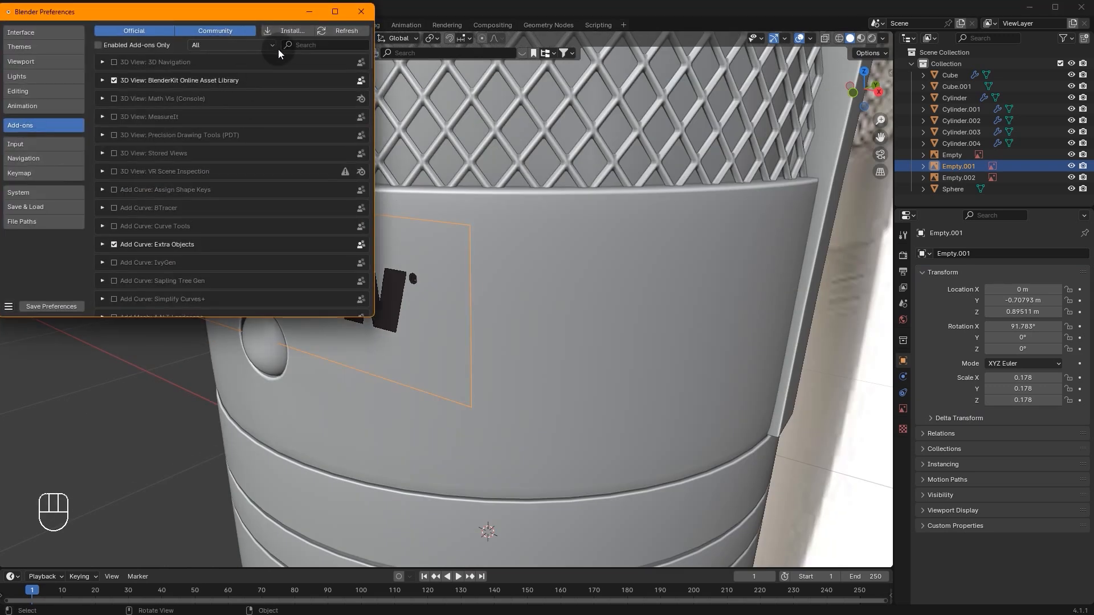
pyautogui.click(308, 48)
pyautogui.write('imag')
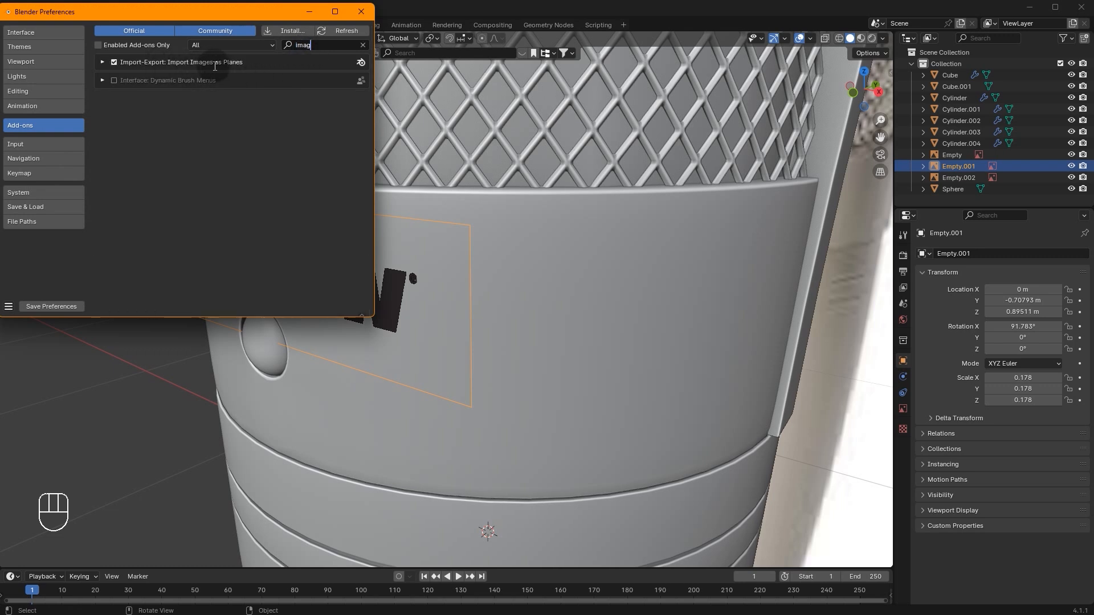
pyautogui.click(362, 16)
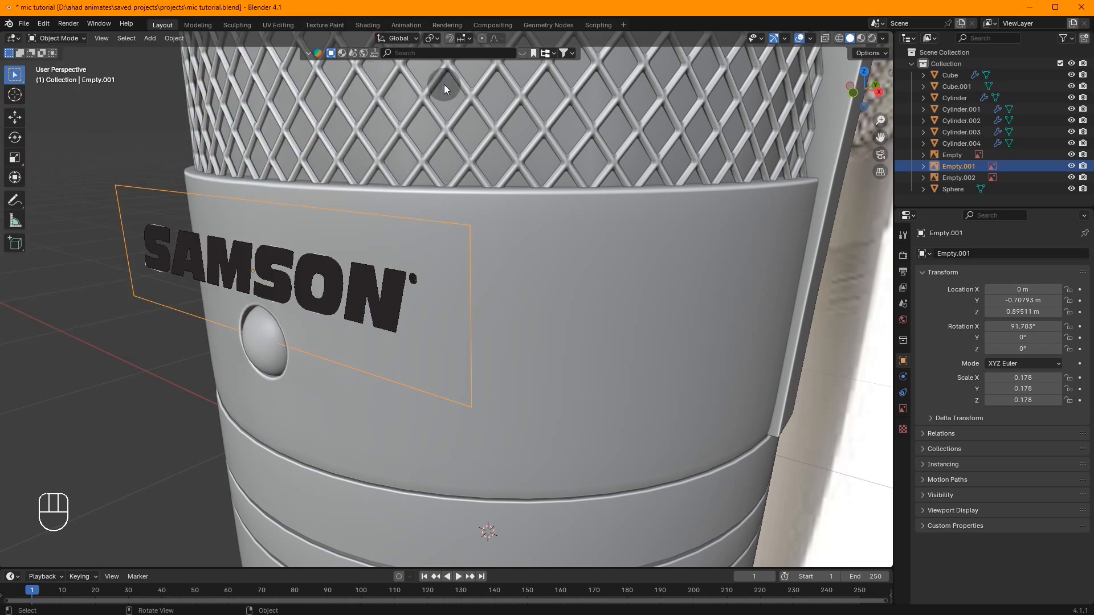
# Import pngwing.com (1).png and pngwing.com.png from D:\ as image planes with Principled material
pyautogui.hotkey('shift', 'a')
pyautogui.moveTo(587, 206)
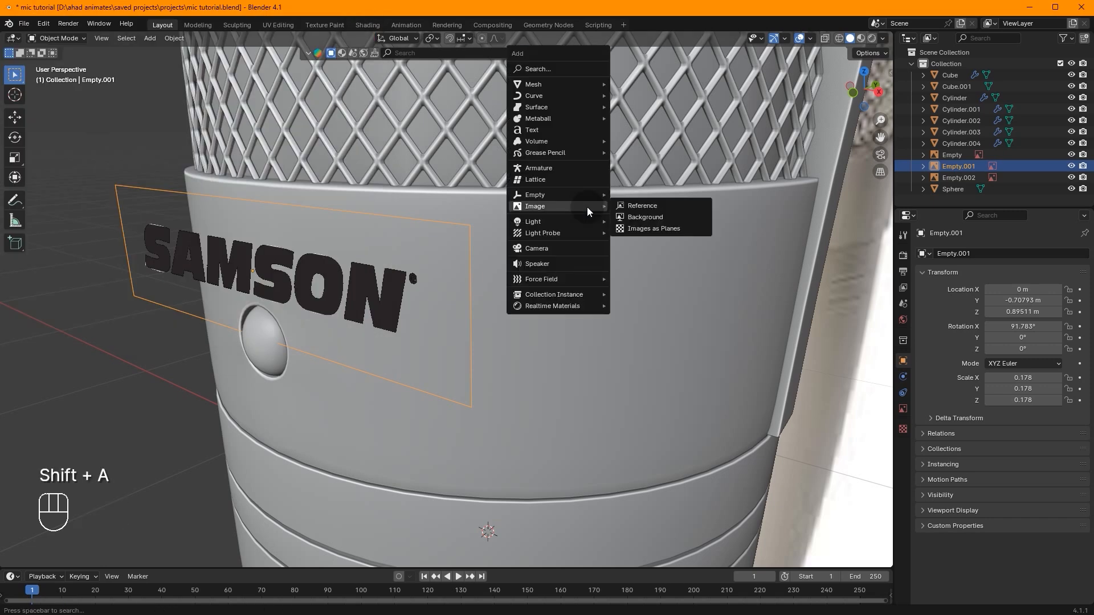
pyautogui.click(664, 228)
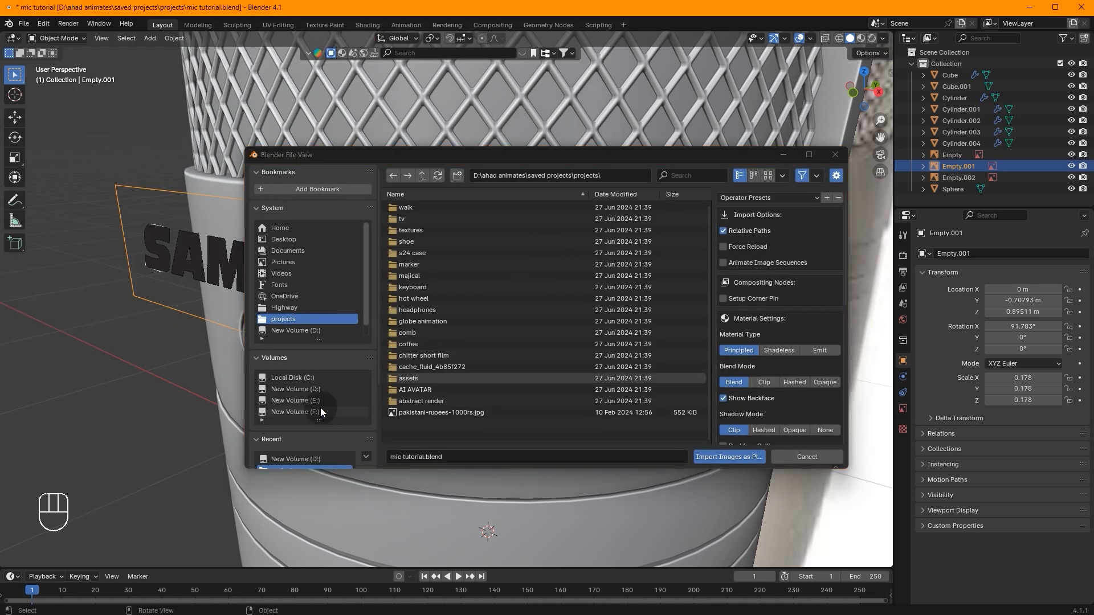
pyautogui.click(302, 388)
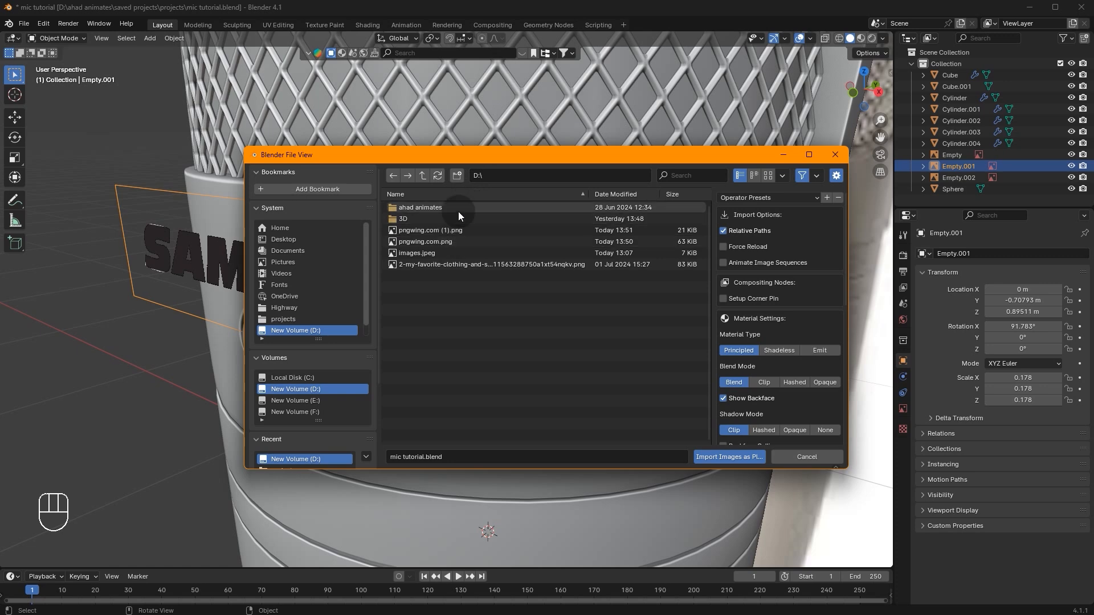
pyautogui.click(458, 230)
pyautogui.keyDown('shift'); pyautogui.click(470, 242); pyautogui.keyUp('shift')
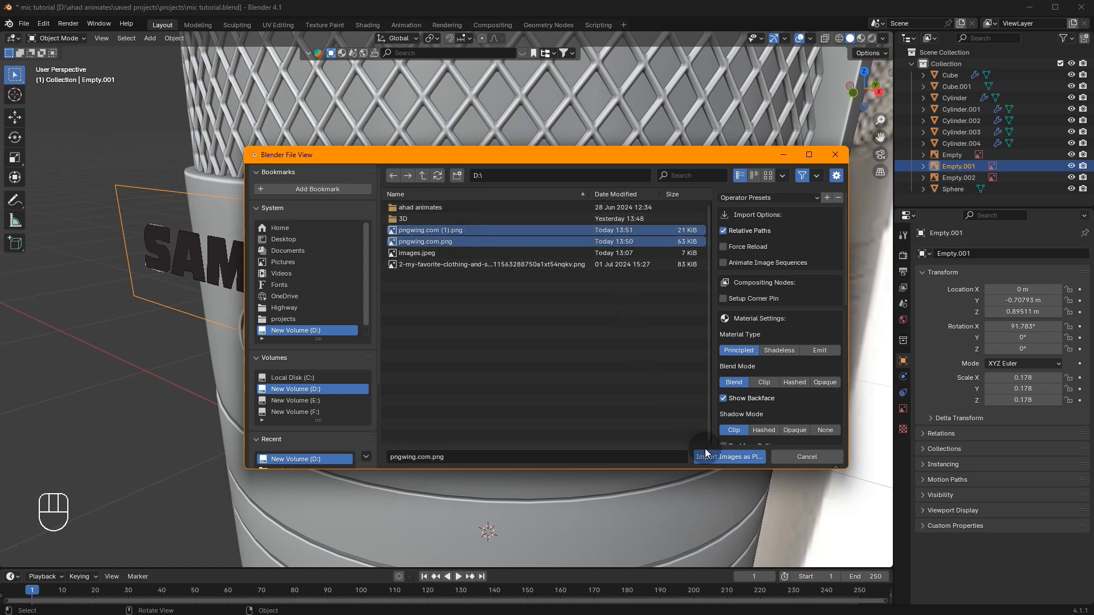
pyautogui.click(719, 459)
pyautogui.scroll(-6, 592, 360)
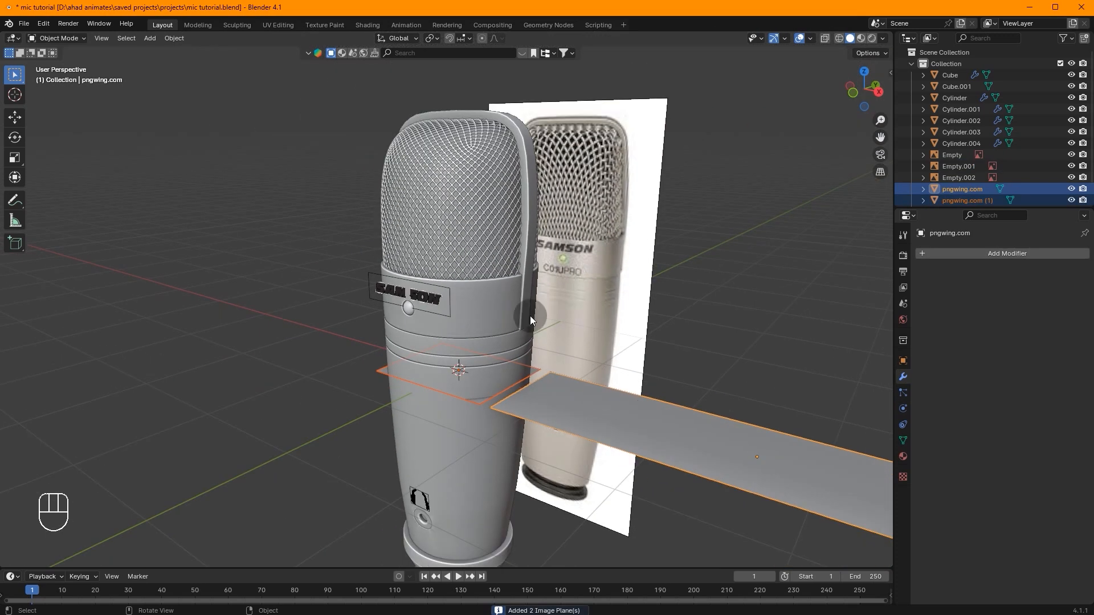
pyautogui.scroll(-4, 529, 316)
# Select the logo plane, rotate it -90° in the right view with Material Preview shading, and clear its location
pyautogui.moveTo(490, 242); pyautogui.dragTo(419, 340, button='middle')
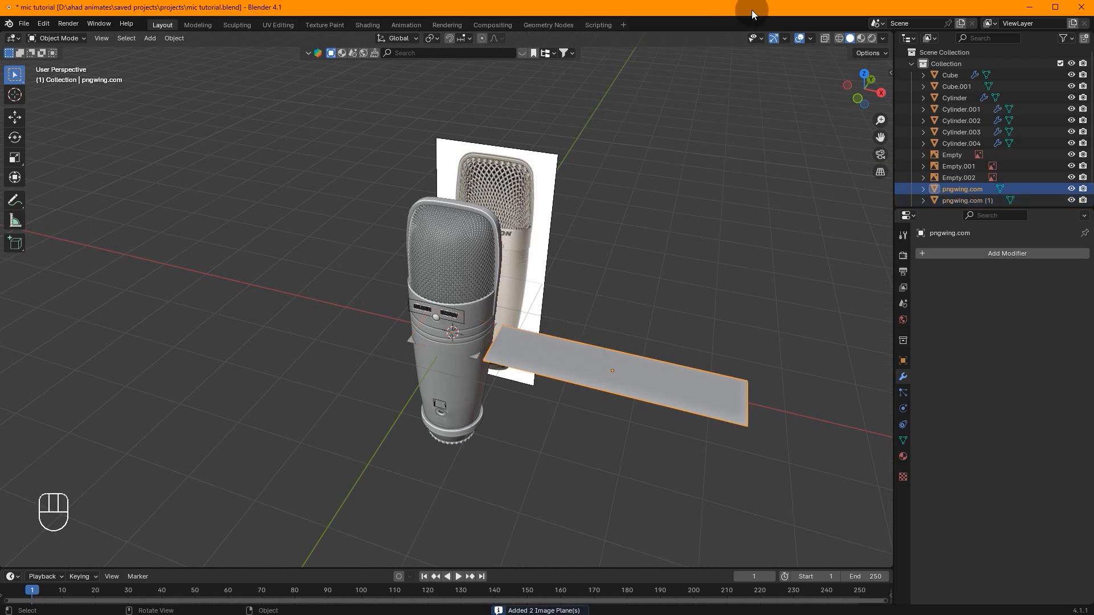
pyautogui.click(862, 39)
pyautogui.moveTo(623, 200); pyautogui.dragTo(891, 63, button='middle')
pyautogui.click(882, 90)
pyautogui.press('r')
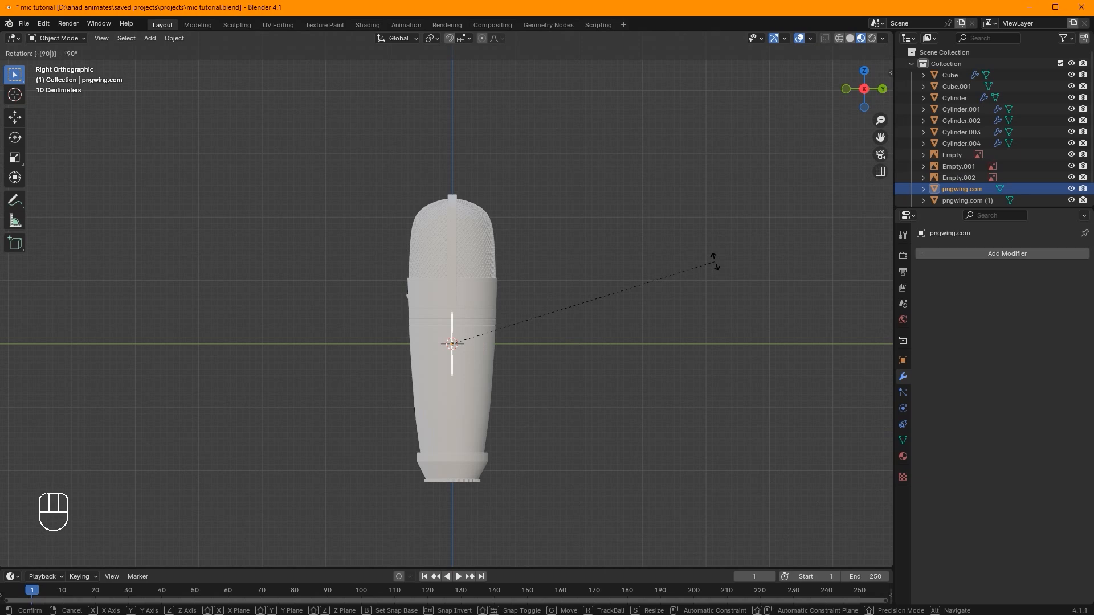
pyautogui.click(713, 261)
pyautogui.hotkey('alt', 'g')
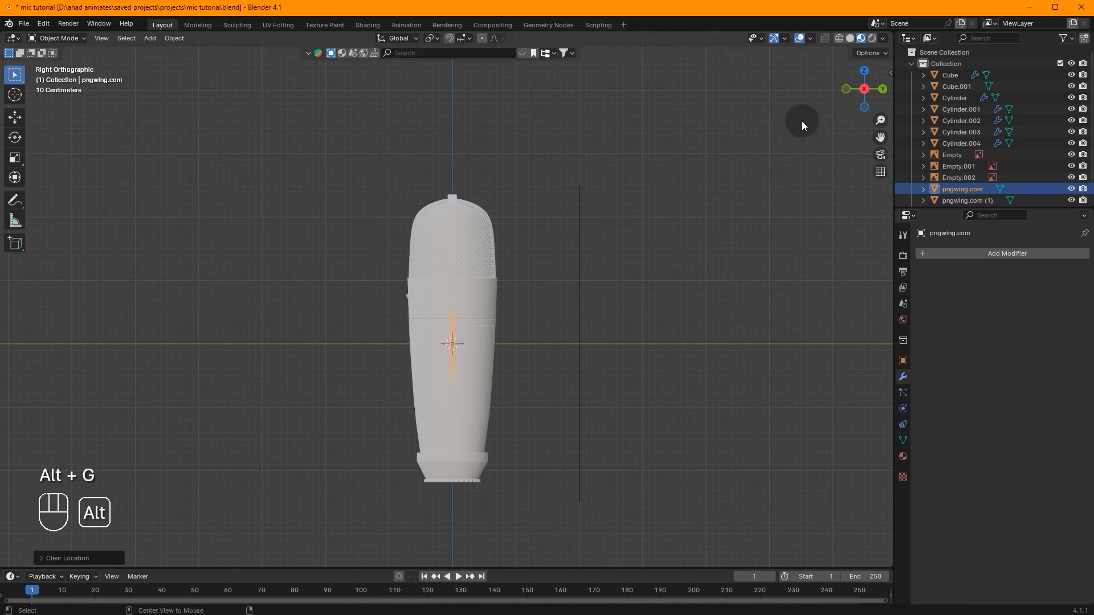
# Move the logo plane -0.7 m along Y to the front of the microphone body
pyautogui.click(849, 89)
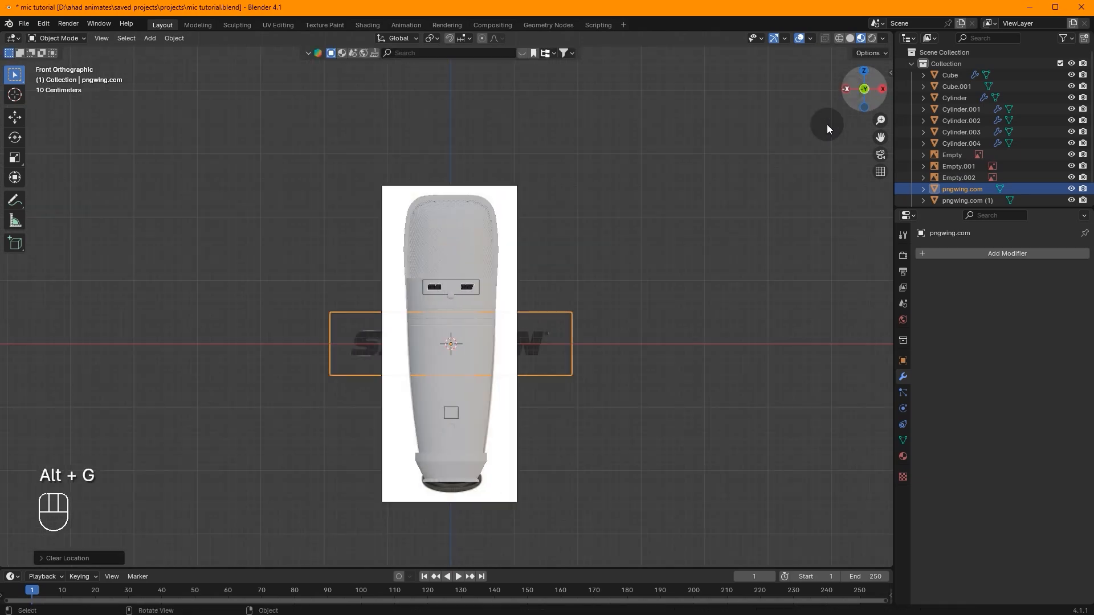
pyautogui.click(882, 89)
pyautogui.press('g')
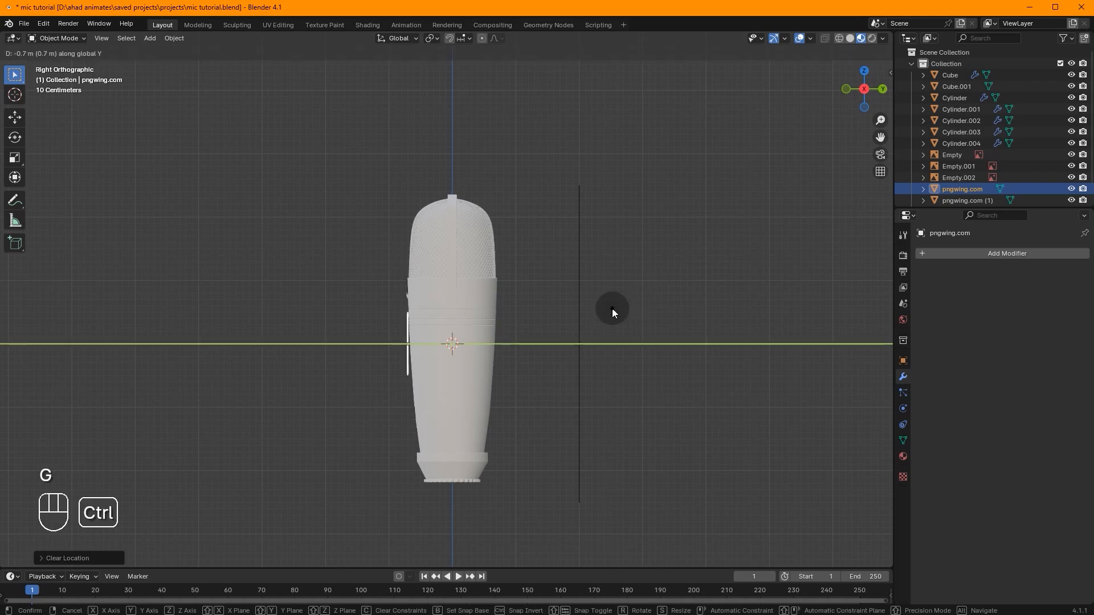
pyautogui.click(612, 308)
# Raise the logo plane vertically to the height of the existing logo image, working in solid shading
pyautogui.press('h')
pyautogui.press('z')
pyautogui.click(592, 273)
pyautogui.rightClick(604, 265)
pyautogui.click(849, 38)
pyautogui.hotkey('ctrl', 'z')
pyautogui.scroll(3, 483, 329)
pyautogui.press('g')
pyautogui.click(479, 231)
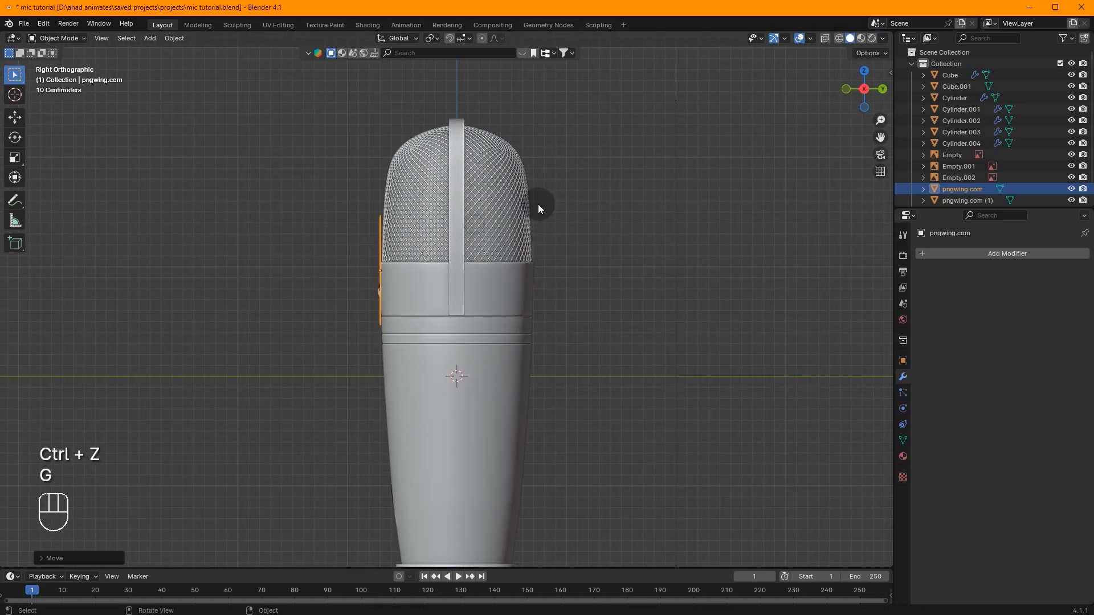
# Scale the logo plane down in the front view and lower it along Z onto the existing logo image
pyautogui.click(846, 89)
pyautogui.click(862, 39)
pyautogui.scroll(4, 768, 207)
pyautogui.press('s')
pyautogui.click(554, 250)
pyautogui.press('g')
pyautogui.press('z')
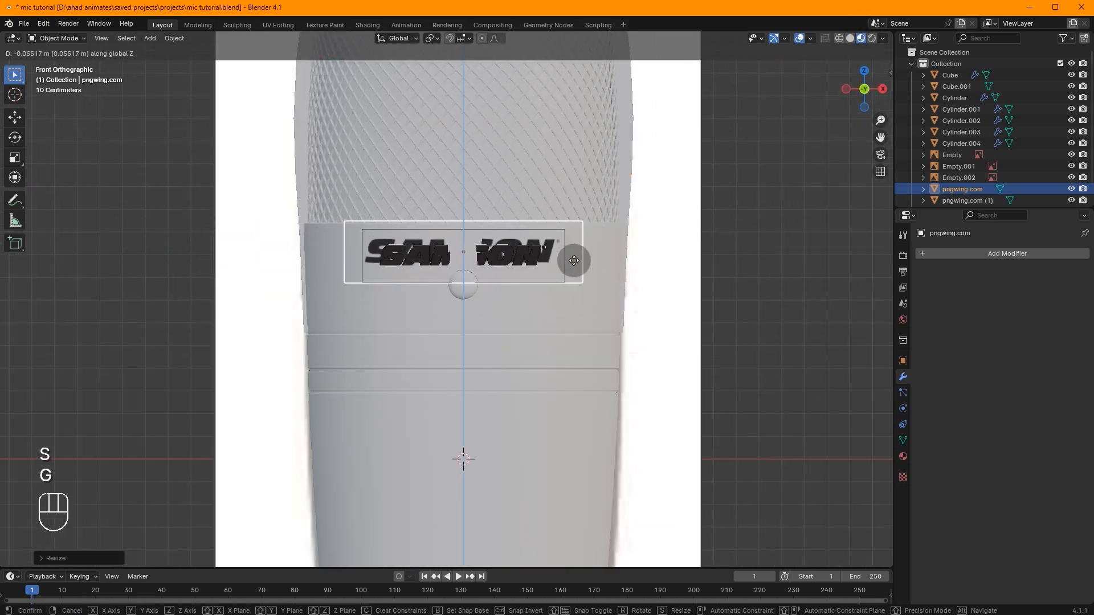
pyautogui.click(533, 260)
# Delete the old SAMSON logo reference image and fine-tune the scale of the logo plane above the LED
pyautogui.click(528, 261)
pyautogui.press('Delete')
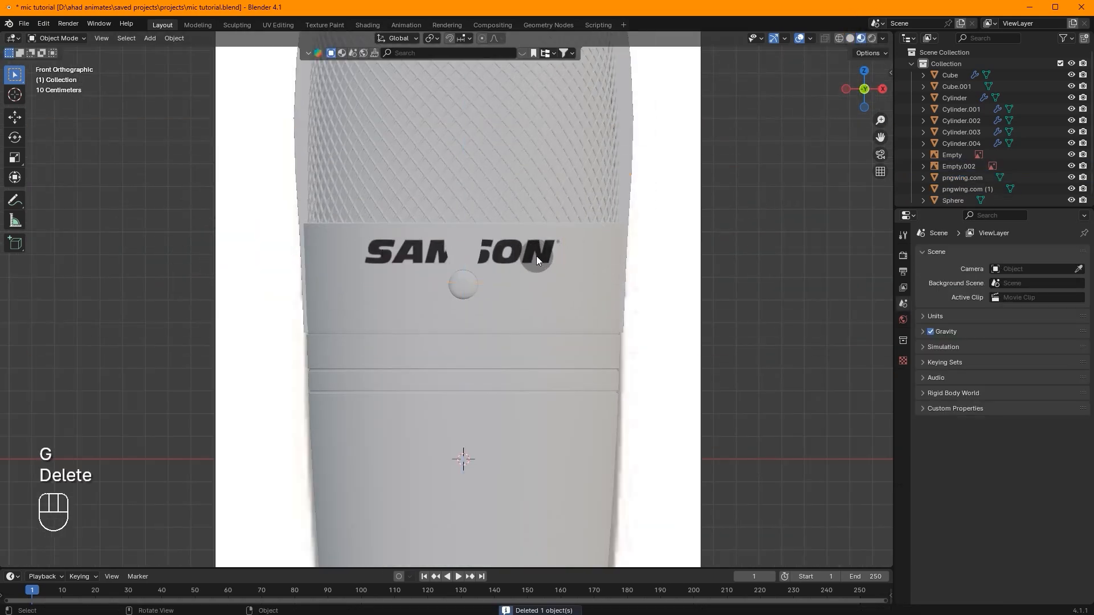
pyautogui.click(531, 255)
pyautogui.scroll(3, 743, 149)
pyautogui.press('s')
pyautogui.click(678, 166)
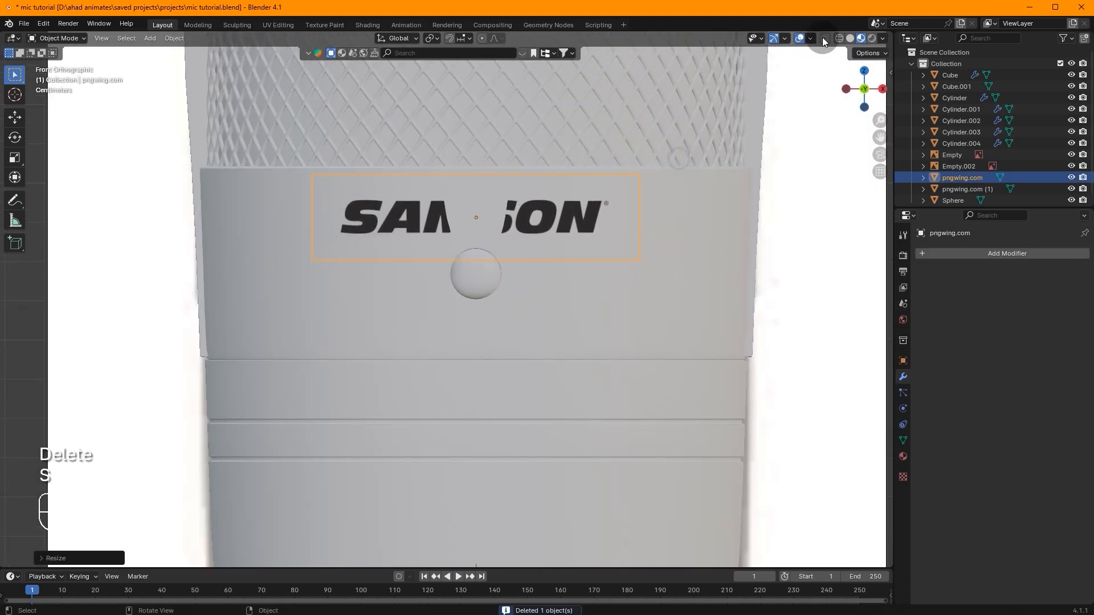
pyautogui.click(861, 38)
pyautogui.press('s')
pyautogui.press('s')
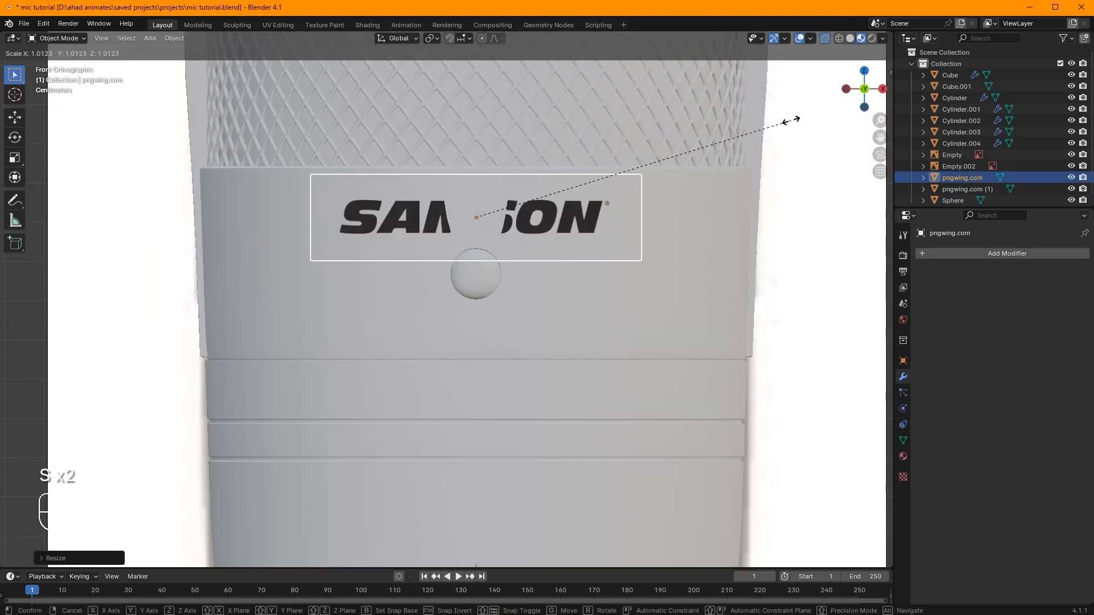
pyautogui.click(791, 121)
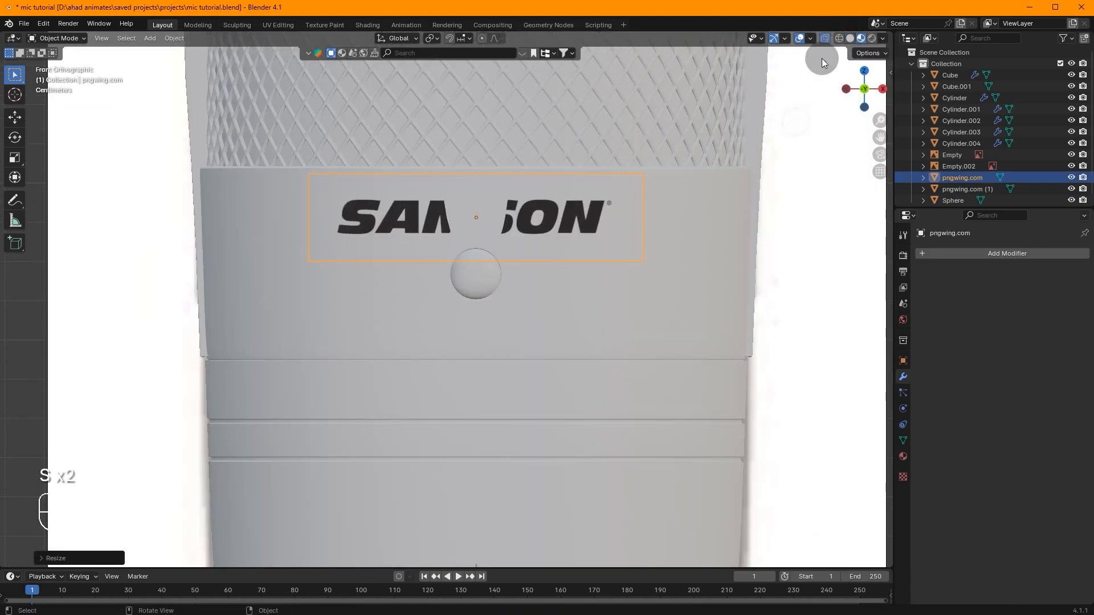
# Move the logo plane along Y against the body's front in solid shading without X-ray, and tilt it about -1.5° in the right view
pyautogui.click(850, 38)
pyautogui.click(881, 89)
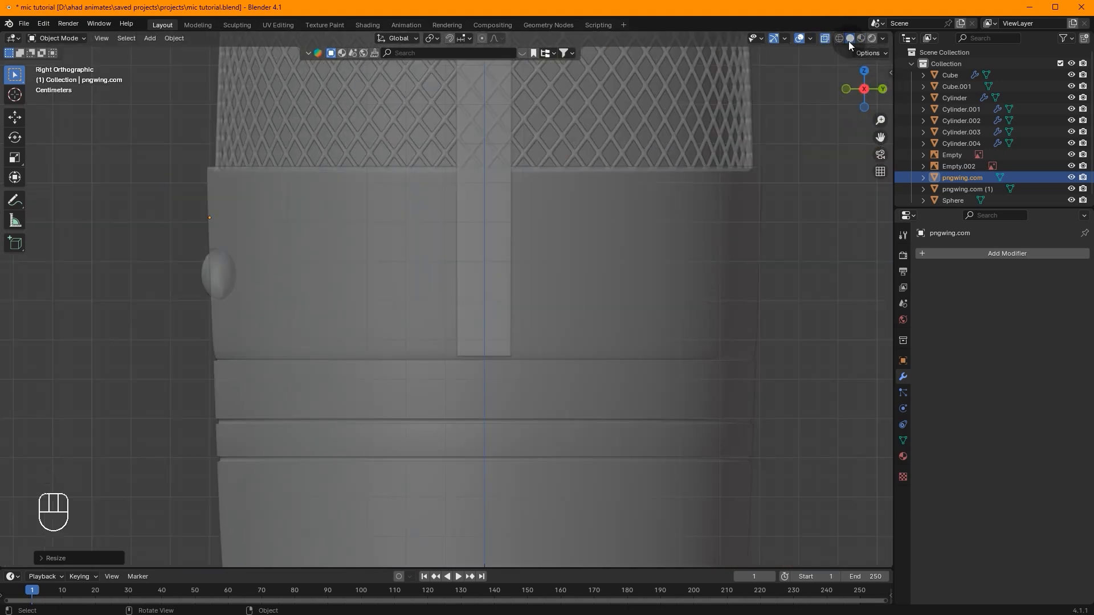
pyautogui.press('g')
pyautogui.press('y')
pyautogui.click(680, 117)
pyautogui.click(825, 39)
pyautogui.keyDown('shift'); pyautogui.moveTo(494, 147); pyautogui.dragTo(747, 299, button='middle'); pyautogui.keyUp('shift')
pyautogui.scroll(3, 747, 299)
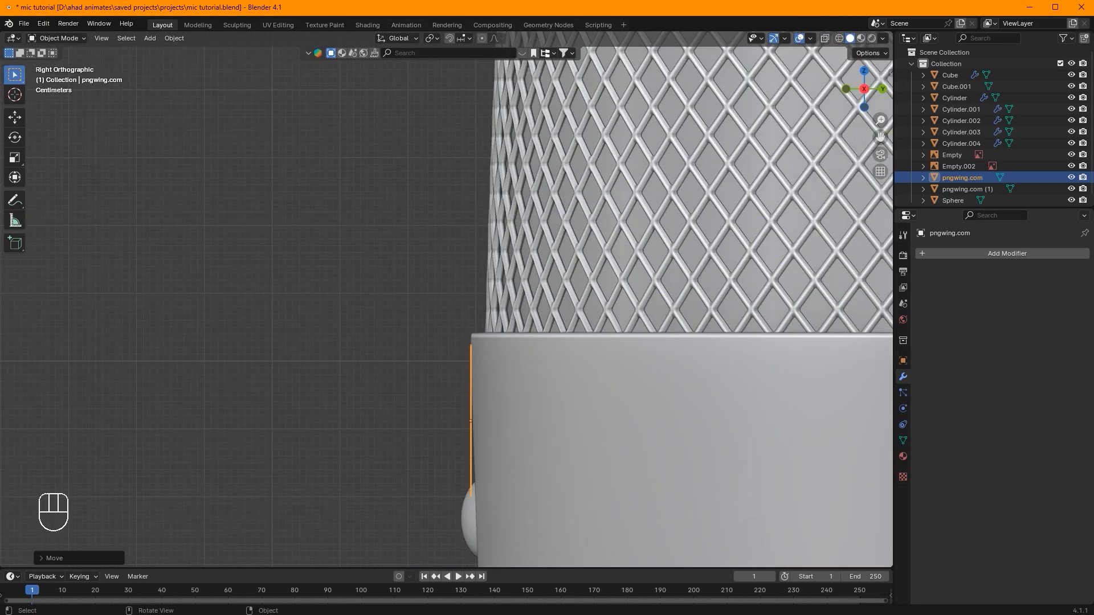
pyautogui.press('r')
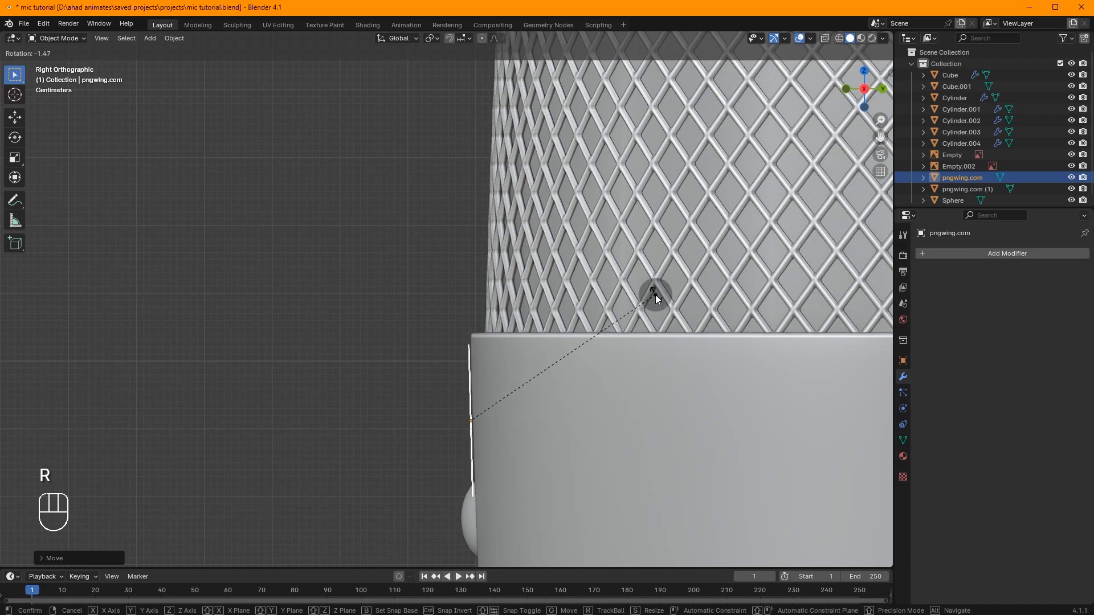
pyautogui.click(655, 295)
# Scale the logo plane down slightly and raise it a little along Z so it sits just above the LED
pyautogui.scroll(-3, 437, 303)
pyautogui.moveTo(437, 303); pyautogui.dragTo(539, 304, button='middle')
pyautogui.scroll(3, 634, 361)
pyautogui.press('s')
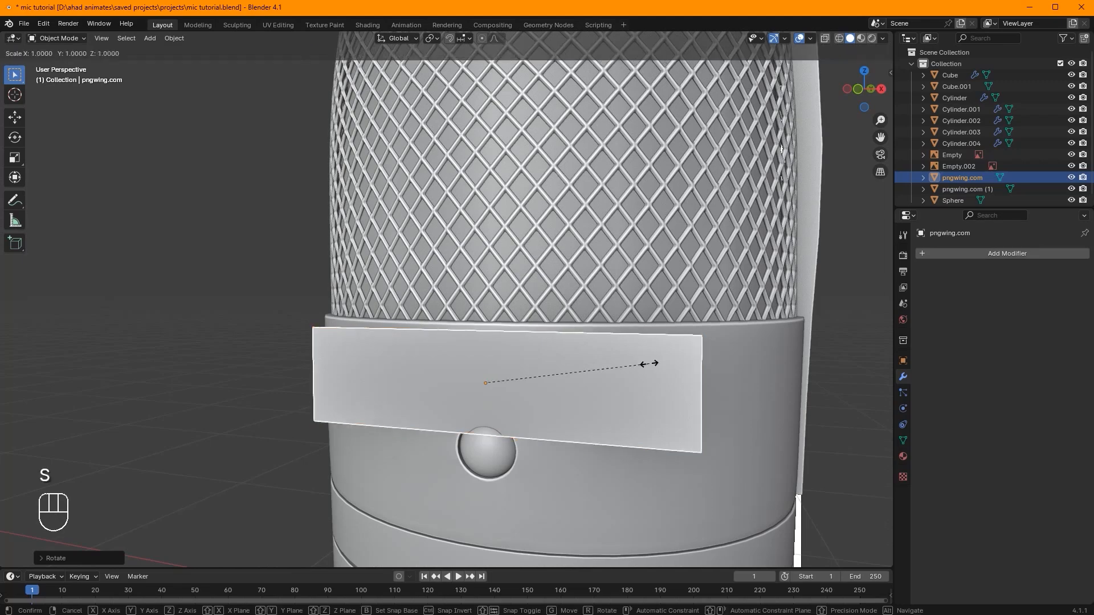
pyautogui.click(630, 356)
pyautogui.press('g')
pyautogui.press('z')
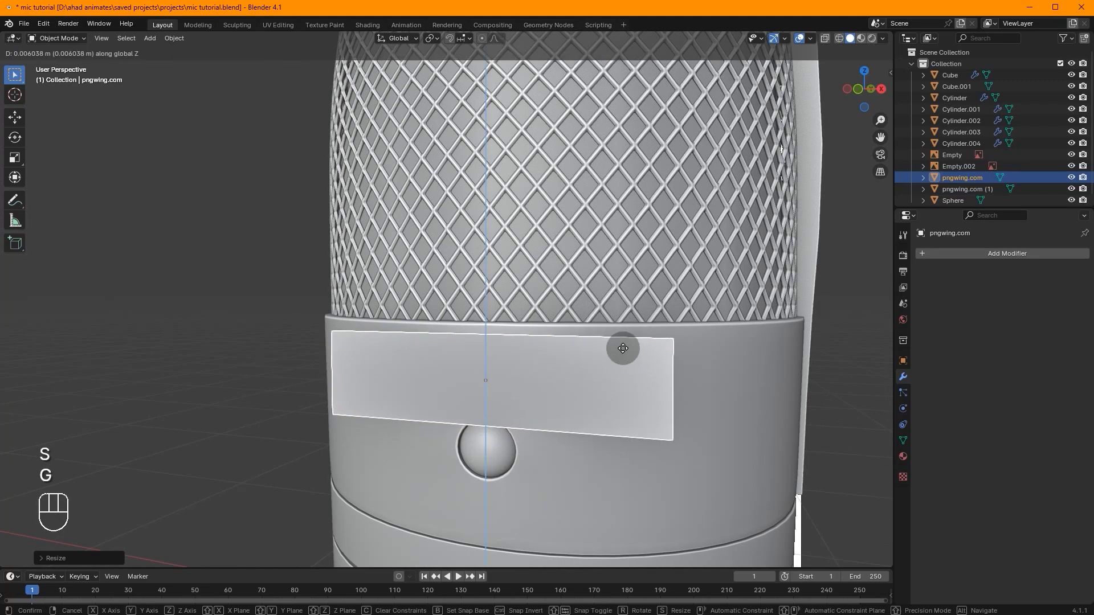
pyautogui.click(623, 348)
# Add five evenly spaced vertical loop cuts across the logo plane
pyautogui.moveTo(620, 347); pyautogui.dragTo(496, 356, button='middle')
pyautogui.press('Tab')
pyautogui.hotkey('ctrl', 'r')
pyautogui.scroll(4, 454, 344)
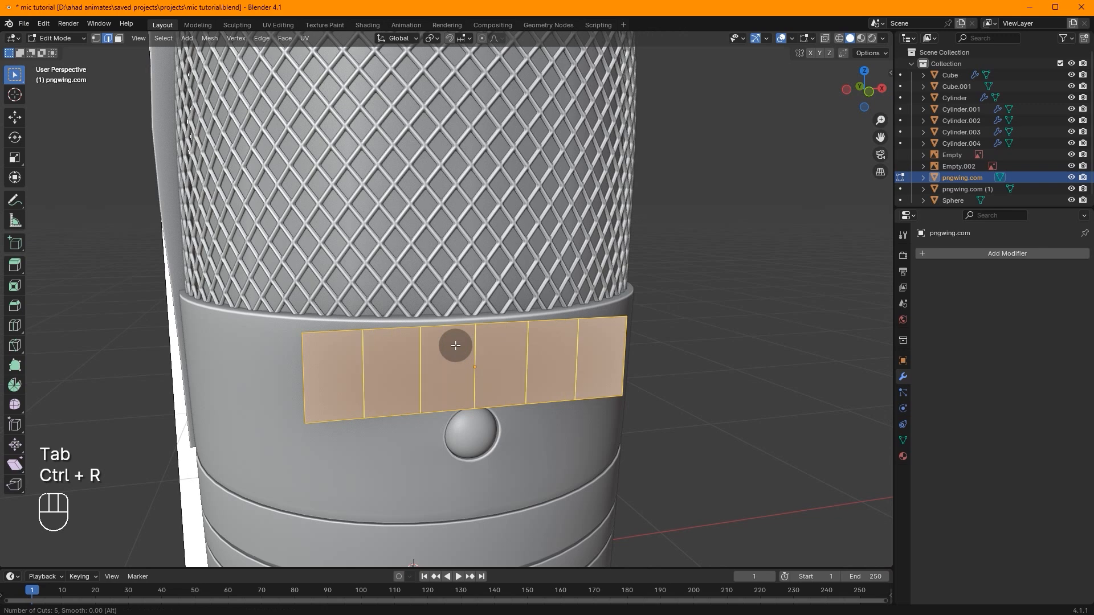
pyautogui.click(455, 345)
pyautogui.click(458, 340)
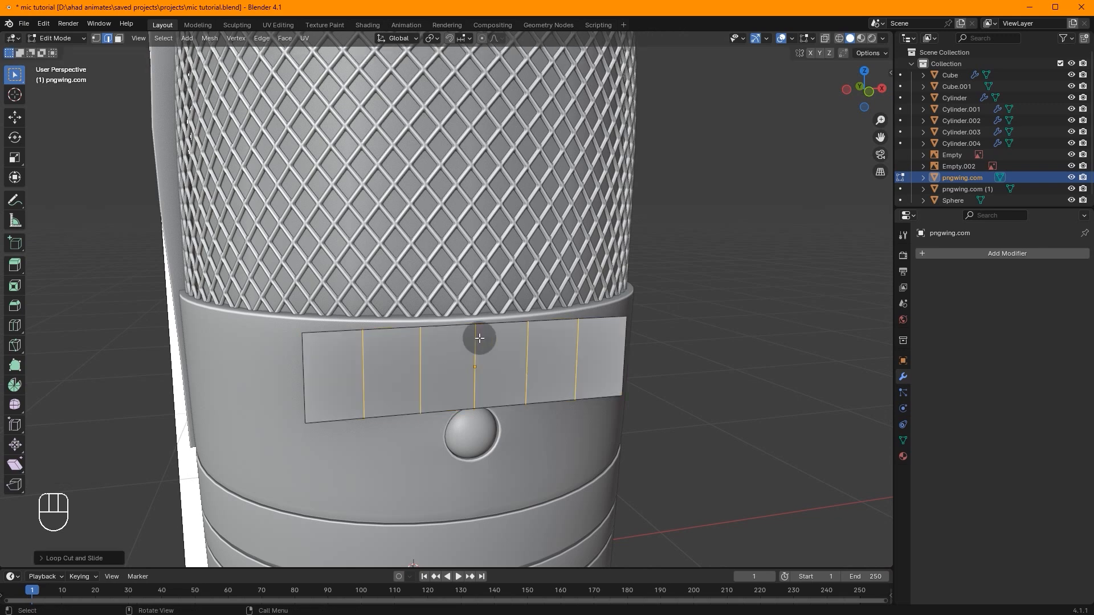
pyautogui.press('Tab')
# Add a Shrinkwrap modifier to the logo plane with the microphone body Cylinder as its target
pyautogui.click(988, 252)
pyautogui.click(988, 251)
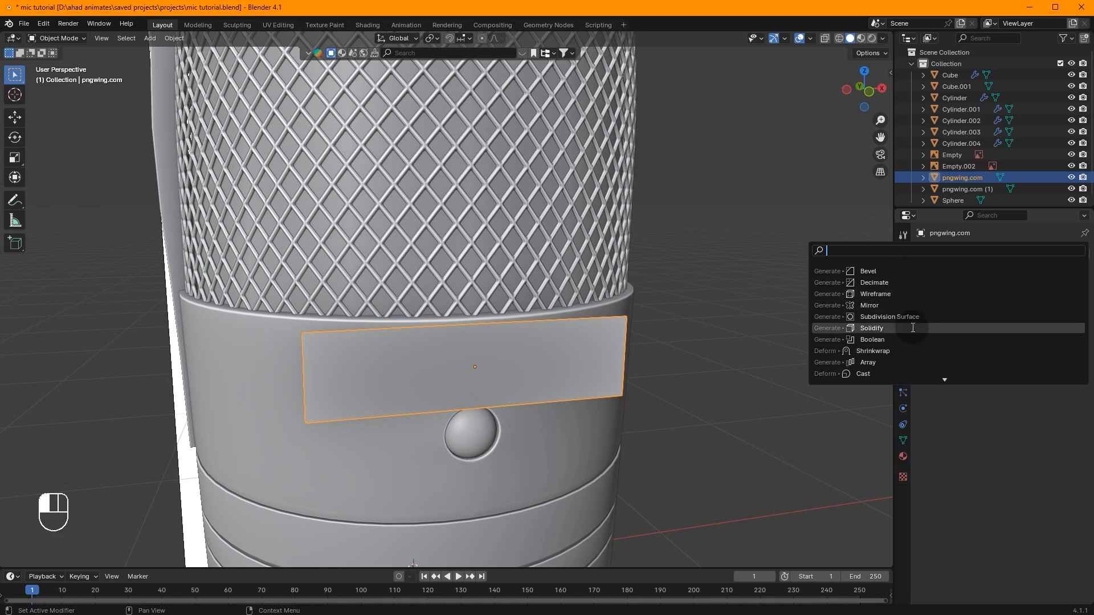
pyautogui.click(912, 351)
pyautogui.click(1067, 318)
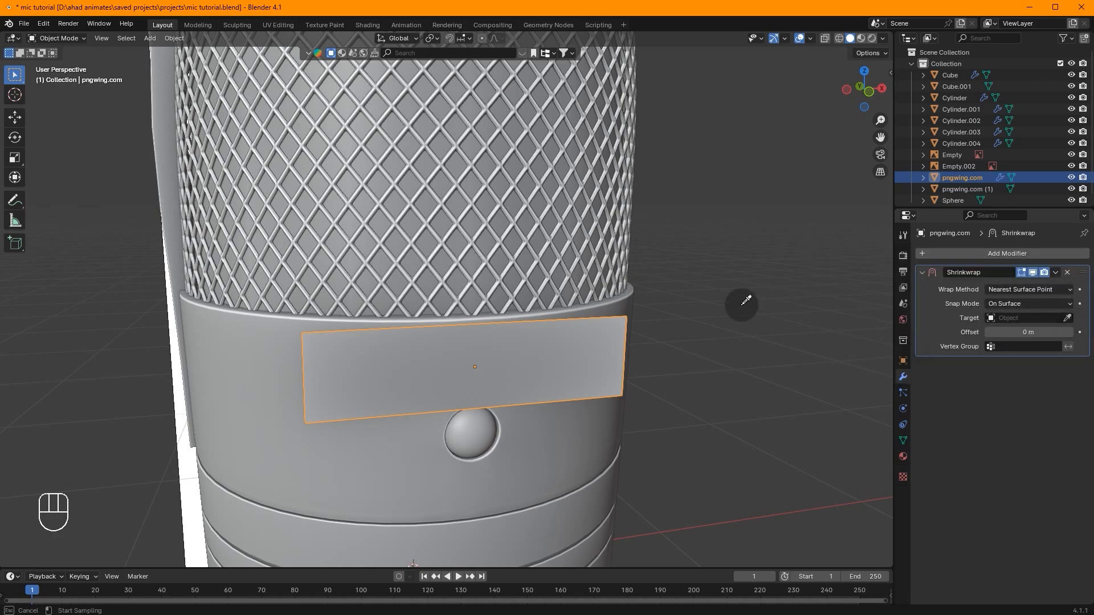
pyautogui.click(625, 307)
pyautogui.moveTo(624, 303); pyautogui.dragTo(592, 278, button='middle')
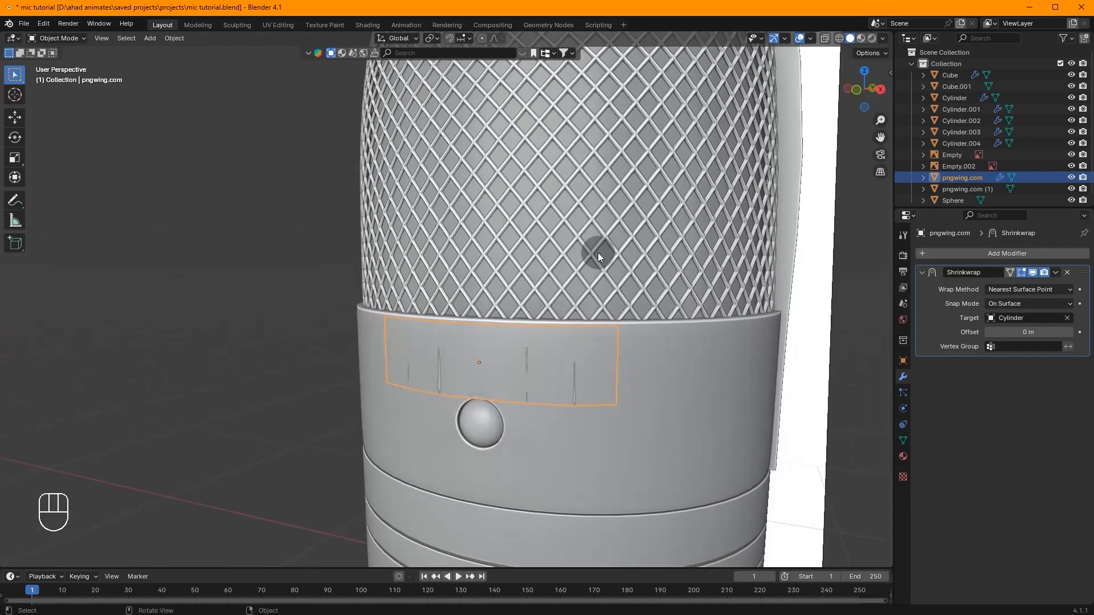
# Check the face orientation of the logo plane and the microphone parts, and restore the normal display
pyautogui.click(812, 39)
pyautogui.click(739, 245)
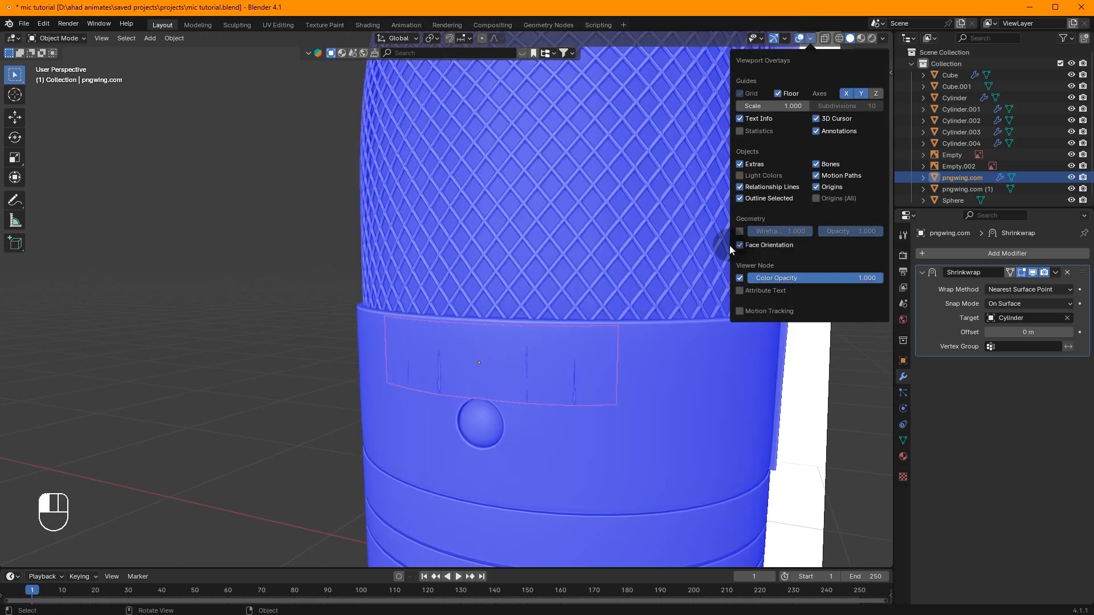
pyautogui.scroll(-5, 505, 306)
pyautogui.moveTo(504, 305); pyautogui.dragTo(550, 211, button='middle')
pyautogui.scroll(5, 550, 210)
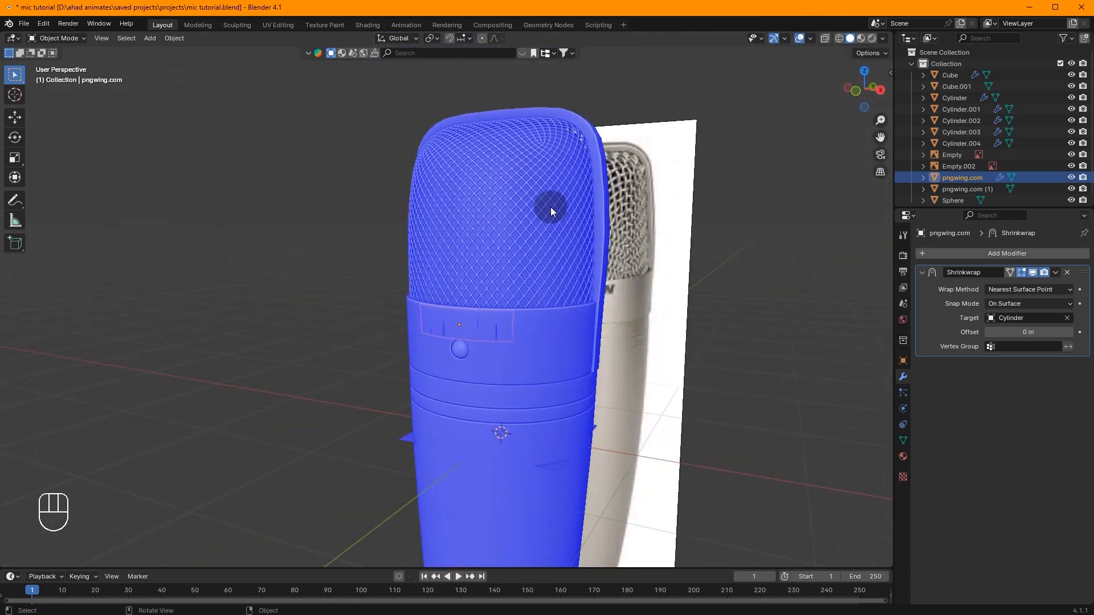
pyautogui.click(809, 38)
pyautogui.click(741, 245)
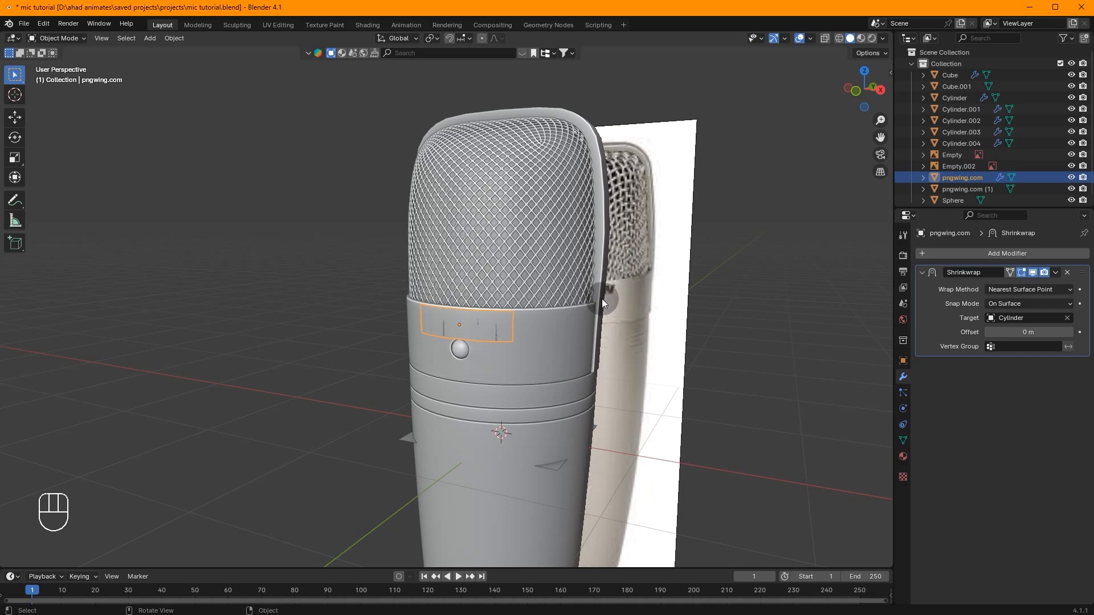
# Examine the body Cylinder's mesh topology around the logo and LED in Edit Mode
pyautogui.scroll(4, 601, 289)
pyautogui.press('Tab')
pyautogui.press('Tab')
pyautogui.click(661, 396)
pyautogui.press('Tab')
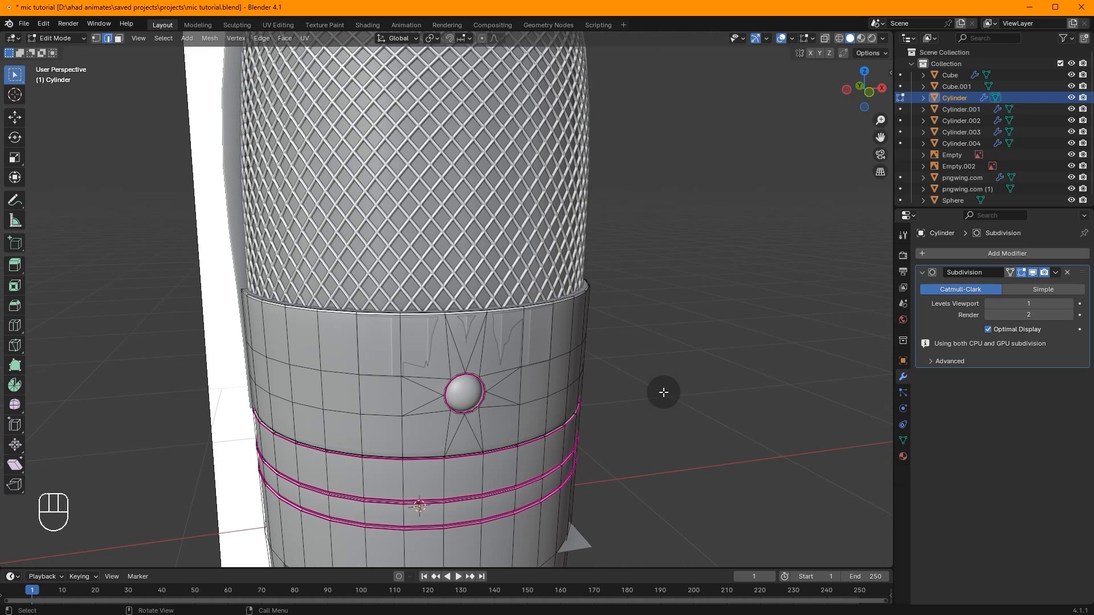
pyautogui.press('Tab')
# Examine the face orientation of the microphone body from all around, and switch the overlay off again
pyautogui.click(810, 38)
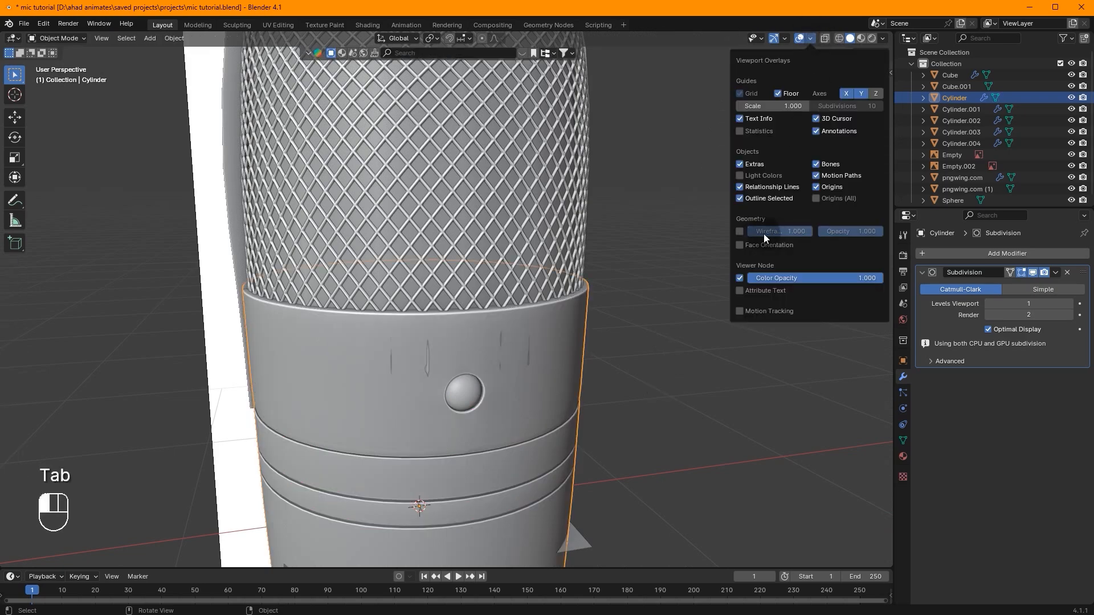
pyautogui.click(748, 244)
pyautogui.press('Tab')
pyautogui.scroll(-3, 510, 254)
pyautogui.moveTo(510, 254); pyautogui.dragTo(476, 231, button='middle')
pyautogui.scroll(5, 521, 353)
pyautogui.press('Tab')
pyautogui.moveTo(521, 359); pyautogui.dragTo(675, 317, button='middle')
pyautogui.moveTo(477, 344); pyautogui.dragTo(552, 404, button='middle')
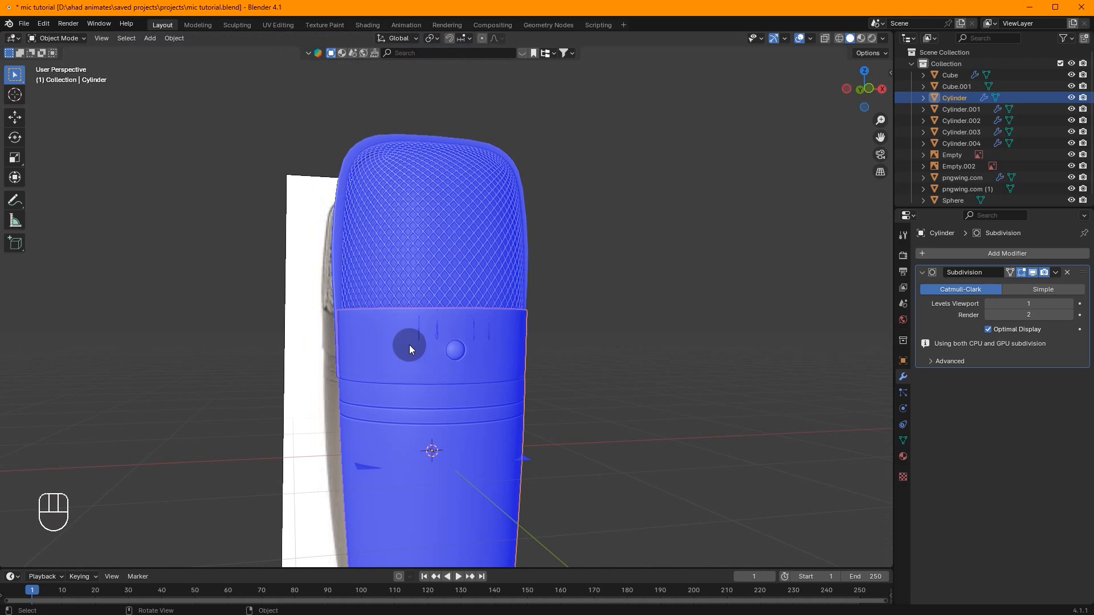
pyautogui.scroll(-3, 408, 341)
pyautogui.moveTo(408, 341); pyautogui.dragTo(434, 360, button='middle')
pyautogui.scroll(-1, 454, 270)
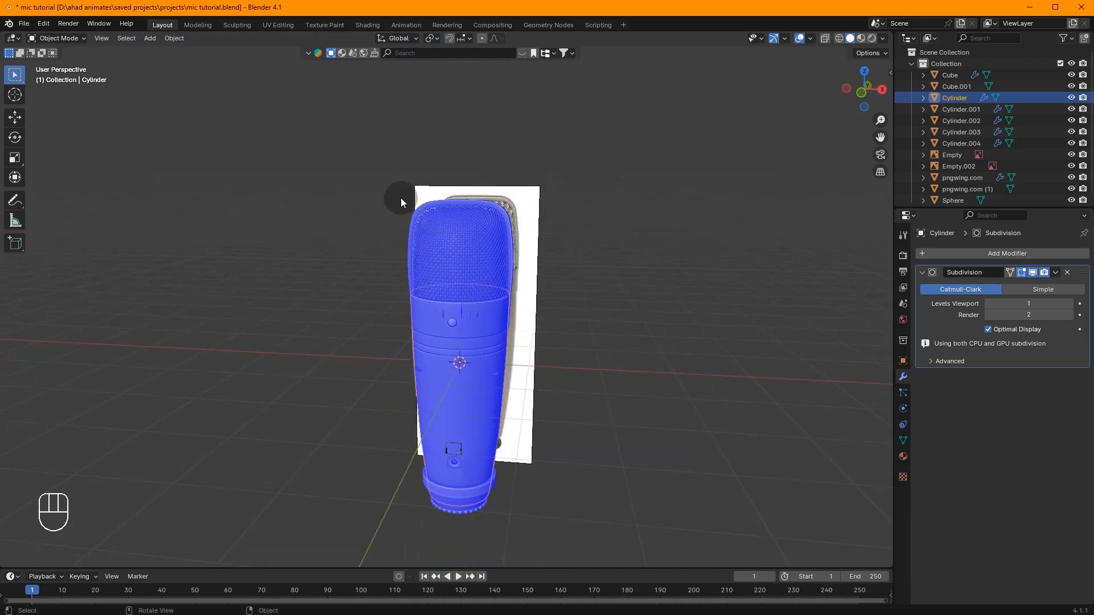
pyautogui.scroll(4, 510, 362)
pyautogui.scroll(3, 606, 378)
pyautogui.moveTo(510, 362); pyautogui.dragTo(296, 403, button='middle')
pyautogui.scroll(4, 296, 403)
pyautogui.moveTo(391, 491); pyautogui.dragTo(126, 322, button='middle')
pyautogui.scroll(-4, 496, 319)
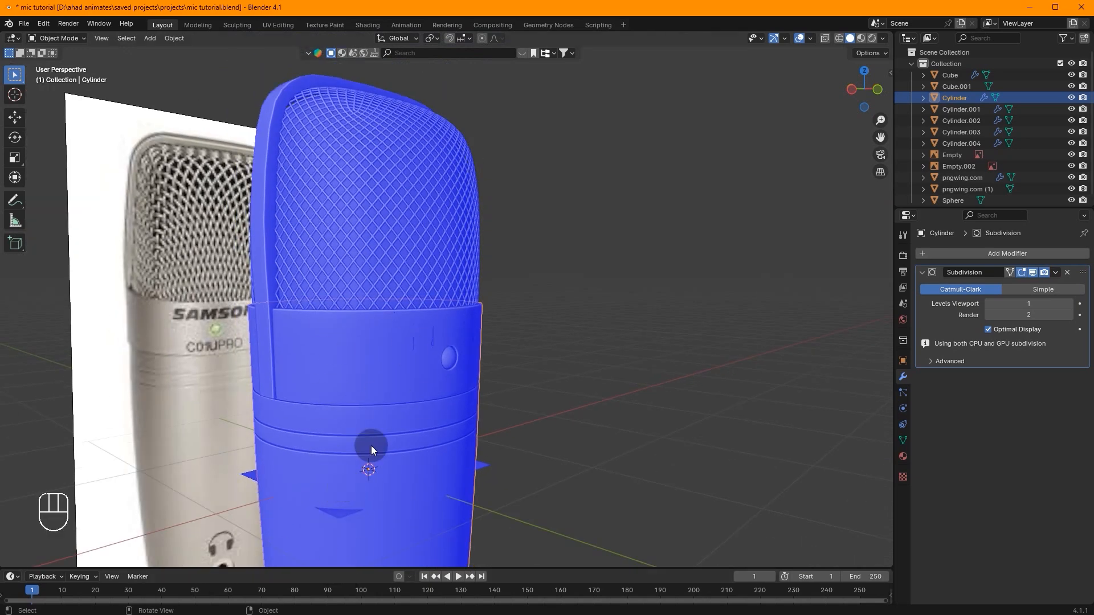
pyautogui.click(811, 39)
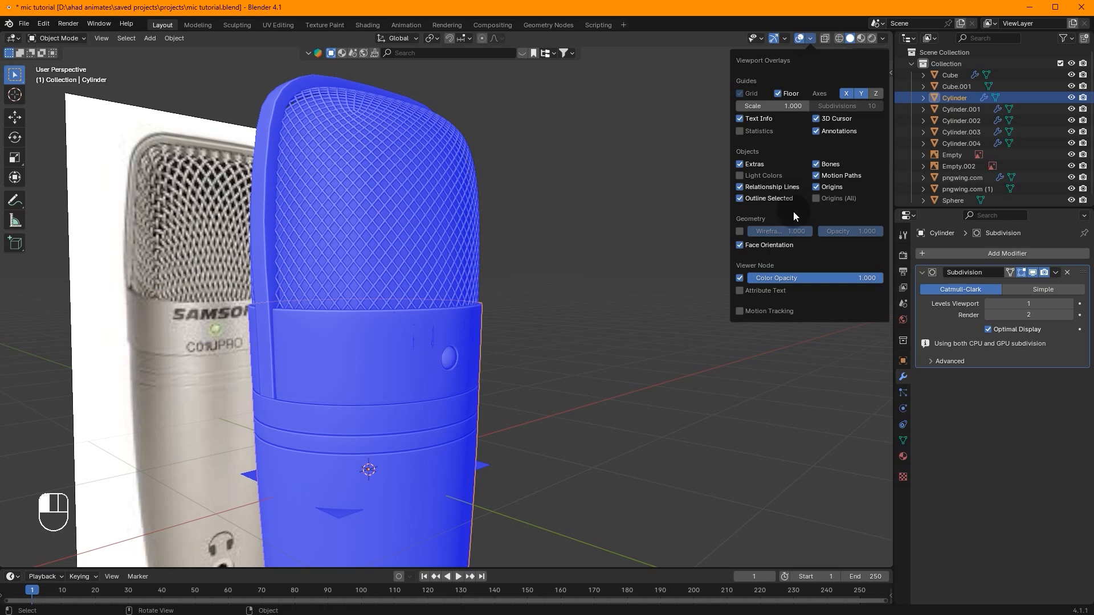
pyautogui.click(738, 245)
# Try the Project wrap method in the logo plane's Shrinkwrap modifier
pyautogui.moveTo(570, 209); pyautogui.dragTo(541, 323, button='middle')
pyautogui.click(438, 324)
pyautogui.scroll(3, 456, 320)
pyautogui.scroll(3, 541, 322)
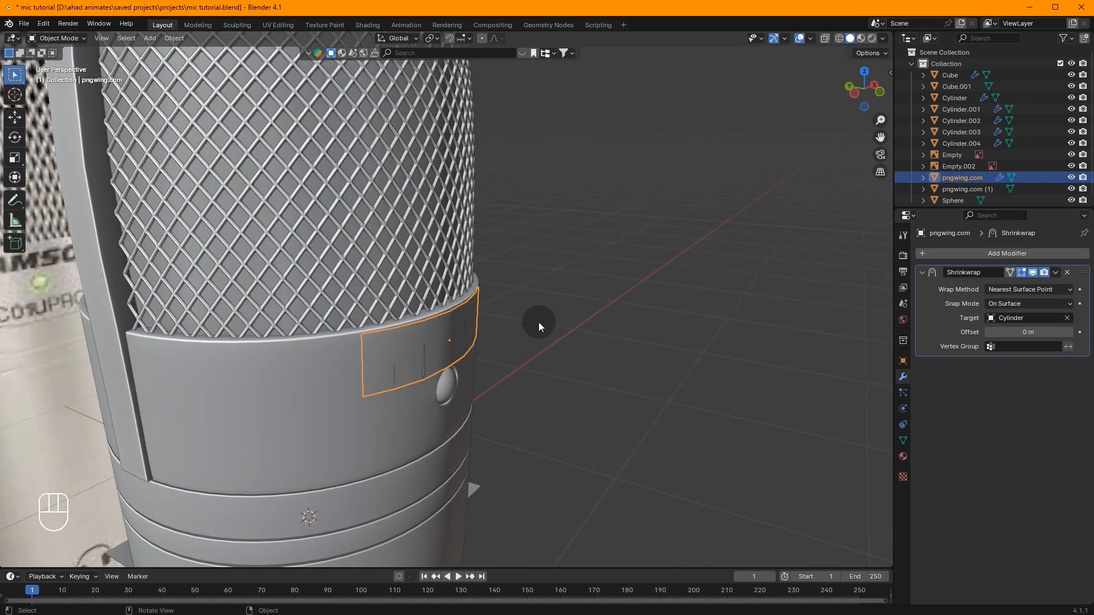
pyautogui.click(1029, 291)
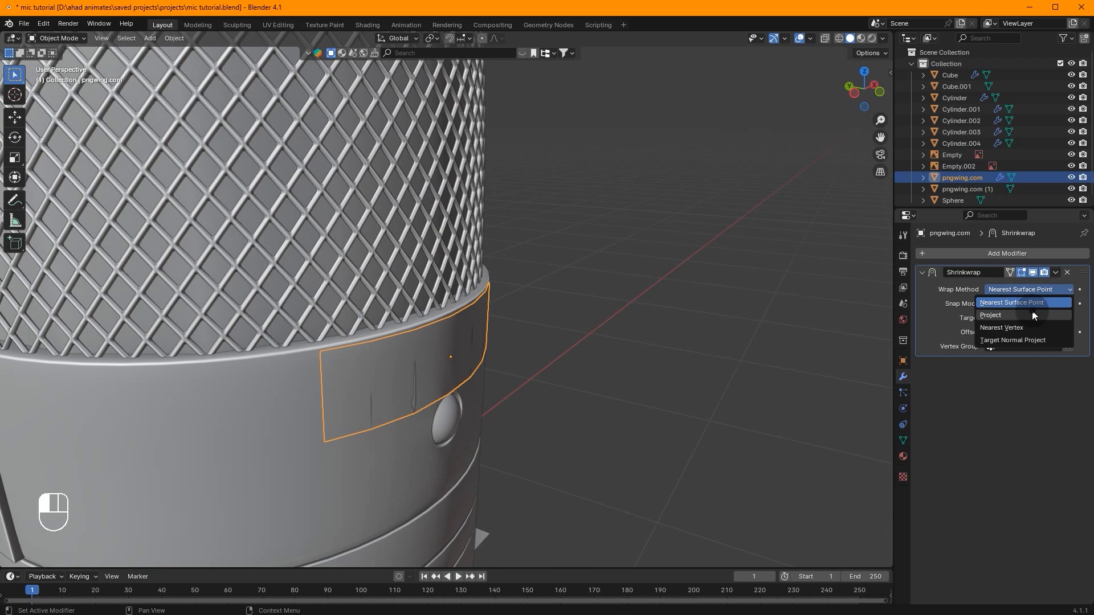
pyautogui.click(1030, 310)
# Move the logo plane along Y relative to the body's front surface
pyautogui.moveTo(446, 378); pyautogui.dragTo(515, 364, button='middle')
pyautogui.press('g')
pyautogui.press('y')
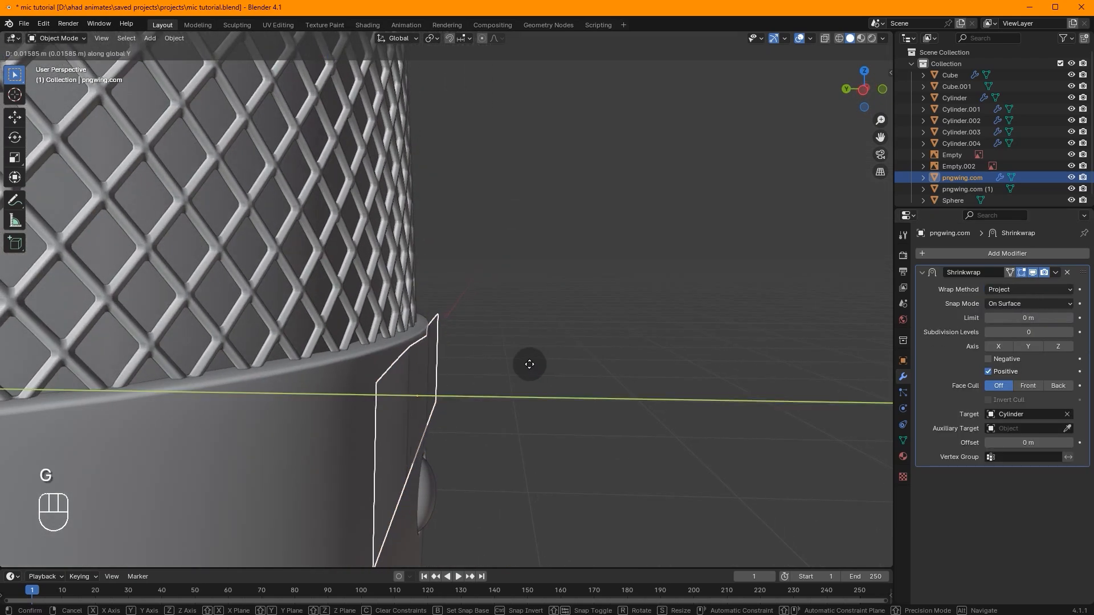
pyautogui.click(470, 354)
pyautogui.moveTo(470, 354); pyautogui.dragTo(322, 347, button='middle')
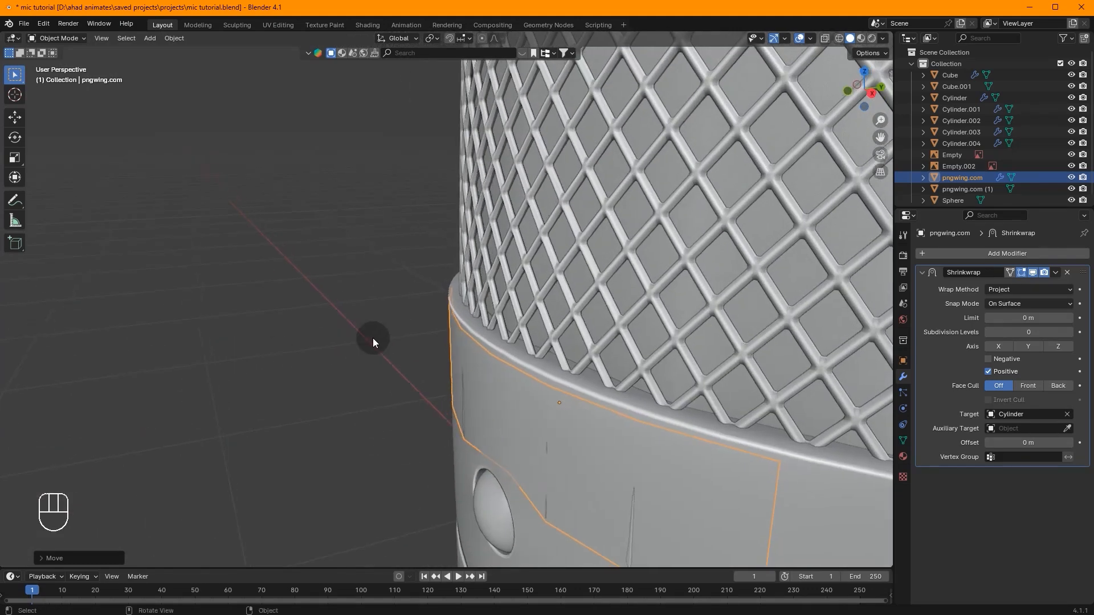
# Try adjusting the Shrinkwrap projection limit and a subdivision level of 1 on the logo plane
pyautogui.moveTo(1037, 318); pyautogui.dragTo(1010, 319)
pyautogui.hotkey('ctrl', 'z')
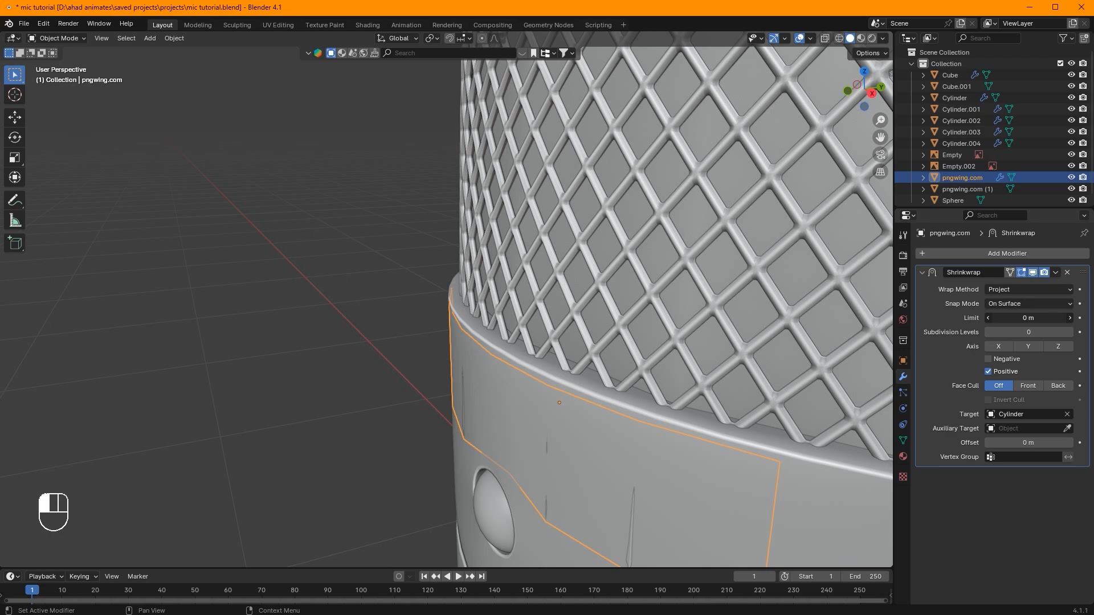
pyautogui.moveTo(1019, 318); pyautogui.dragTo(1054, 318)
pyautogui.scroll(-1, 699, 377)
pyautogui.scroll(-2, 698, 378)
pyautogui.moveTo(698, 378); pyautogui.dragTo(806, 352, button='middle')
pyautogui.scroll(-2, 809, 351)
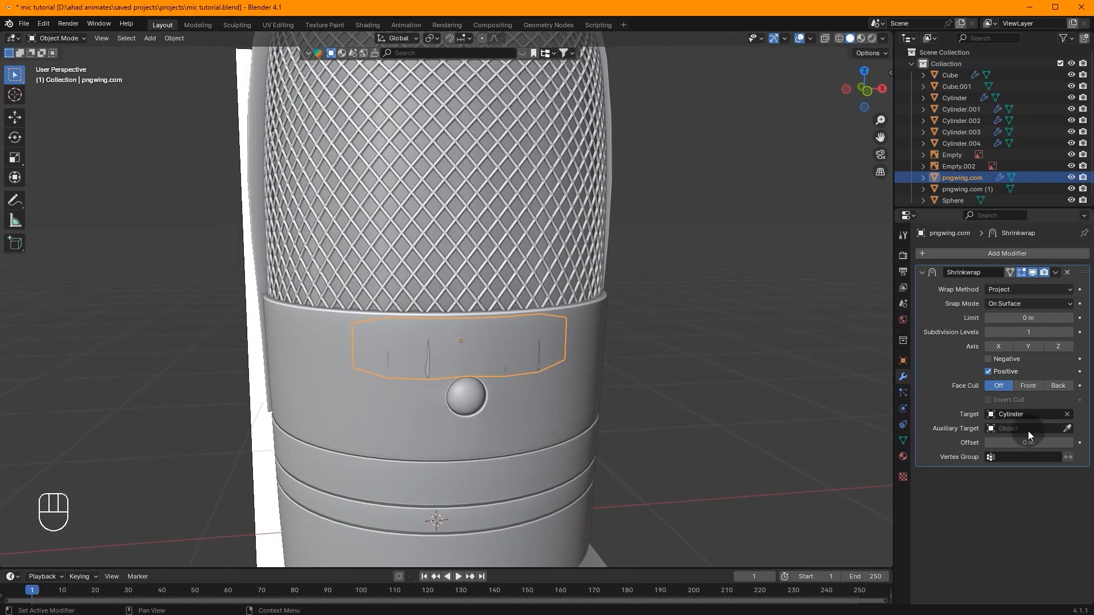
# Try a Shrinkwrap offset of -0.02 m with the subdivision level back at 0
pyautogui.moveTo(1025, 443); pyautogui.dragTo(1021, 443)
pyautogui.click(987, 332)
pyautogui.moveTo(795, 359); pyautogui.dragTo(712, 390, button='middle')
pyautogui.scroll(3, 812, 401)
pyautogui.moveTo(1028, 443); pyautogui.dragTo(1031, 442)
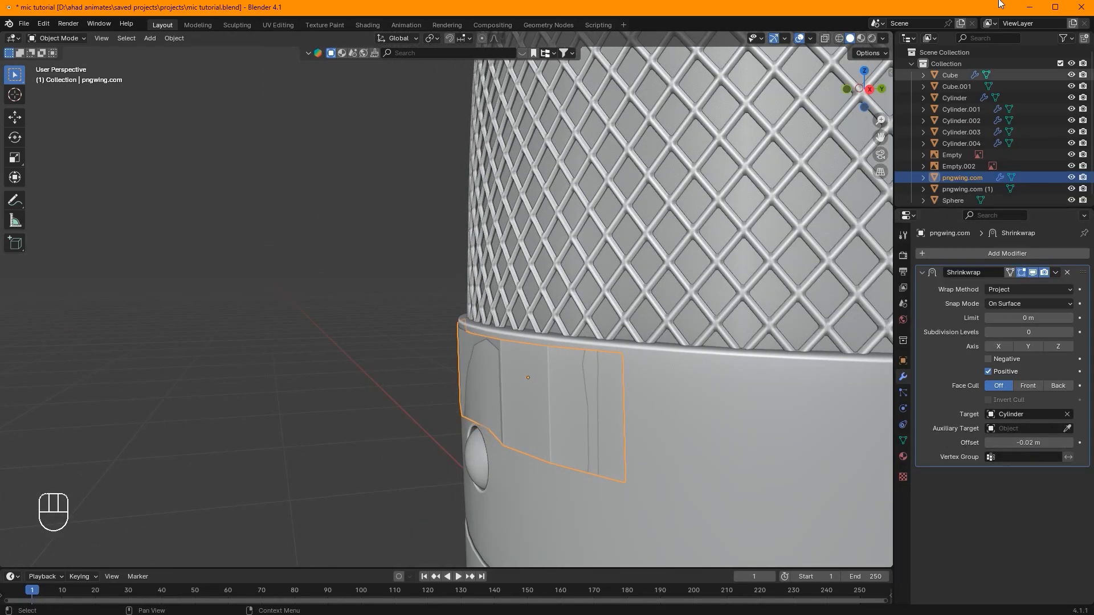
# Switch to material preview and examine how the SAMSON logo wraps onto the body
pyautogui.click(860, 38)
pyautogui.moveTo(792, 220); pyautogui.dragTo(440, 370, button='middle')
pyautogui.press('Tab')
pyautogui.press('Tab')
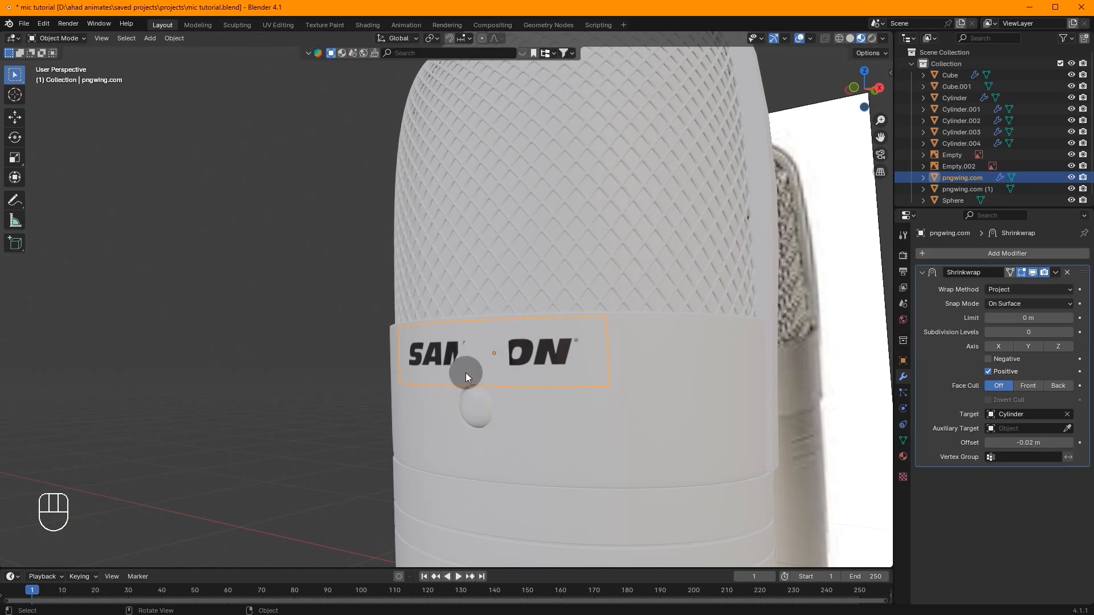
pyautogui.moveTo(735, 314); pyautogui.dragTo(686, 317, button='middle')
pyautogui.scroll(1, 686, 317)
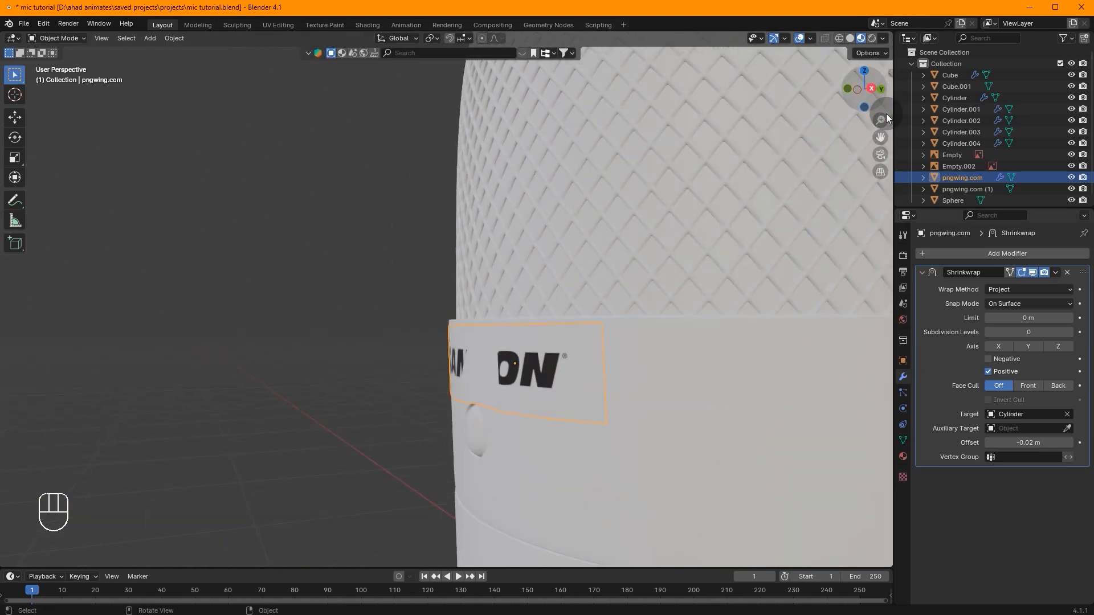
# Set the logo's Shrinkwrap method to Nearest Surface Point and move the plane forward along Y
pyautogui.click(1007, 289)
pyautogui.click(1010, 303)
pyautogui.moveTo(566, 275); pyautogui.dragTo(595, 283, button='middle')
pyautogui.press('g')
pyautogui.press('y')
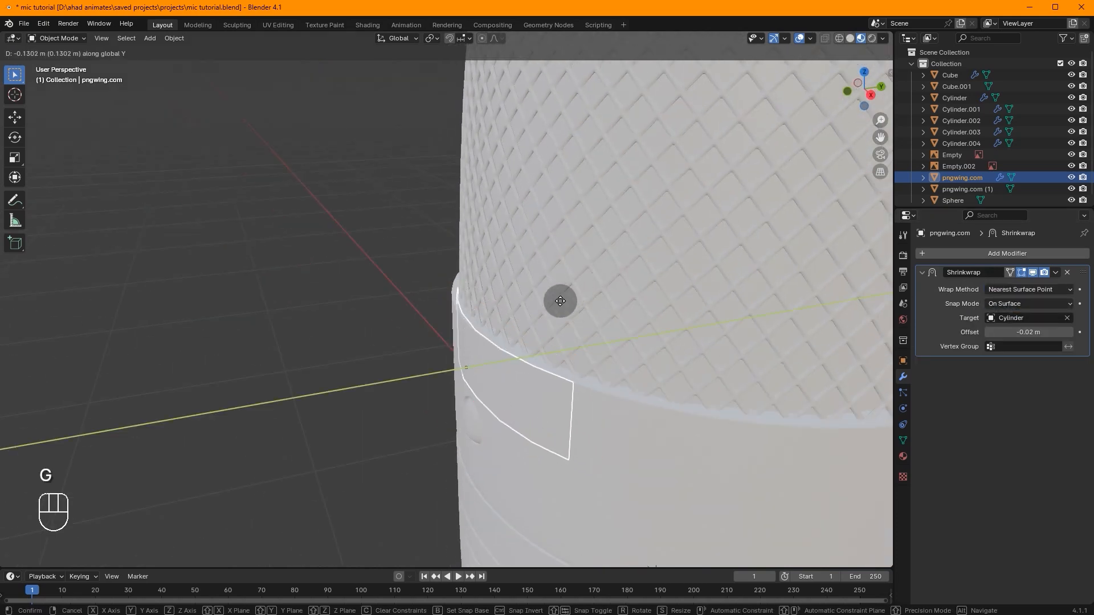
pyautogui.click(571, 297)
# Set the logo's Shrinkwrap offset to 0.006 m, deselect the plane and inspect the logo from the front and side
pyautogui.moveTo(1030, 332); pyautogui.dragTo(1071, 333)
pyautogui.moveTo(851, 314); pyautogui.dragTo(5, 301, button='middle')
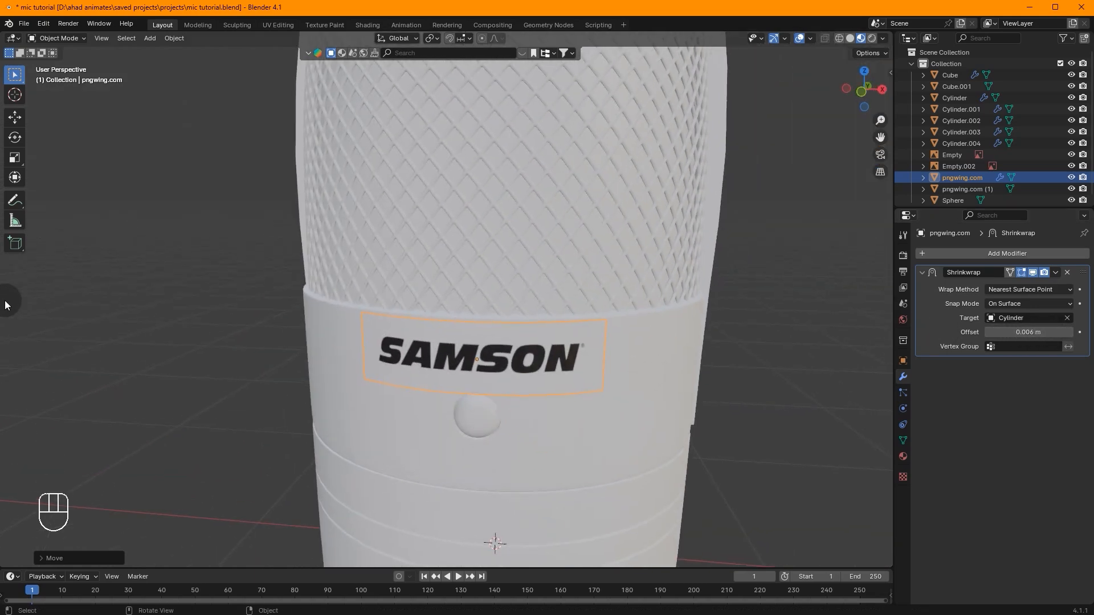
pyautogui.click(752, 270)
pyautogui.scroll(-4, 629, 271)
pyautogui.moveTo(627, 271); pyautogui.dragTo(553, 235, button='middle')
pyautogui.scroll(1, 553, 234)
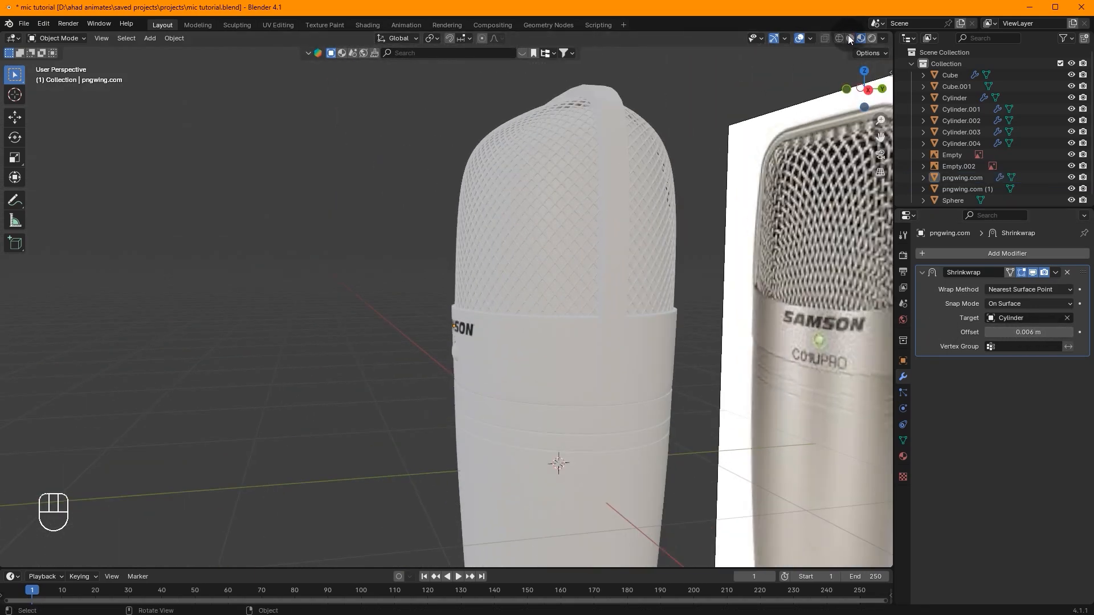
# Return to solid shading and delete the old headphone reference image near the microphone's base
pyautogui.click(848, 38)
pyautogui.scroll(-5, 538, 279)
pyautogui.moveTo(538, 279); pyautogui.dragTo(598, 269, button='middle')
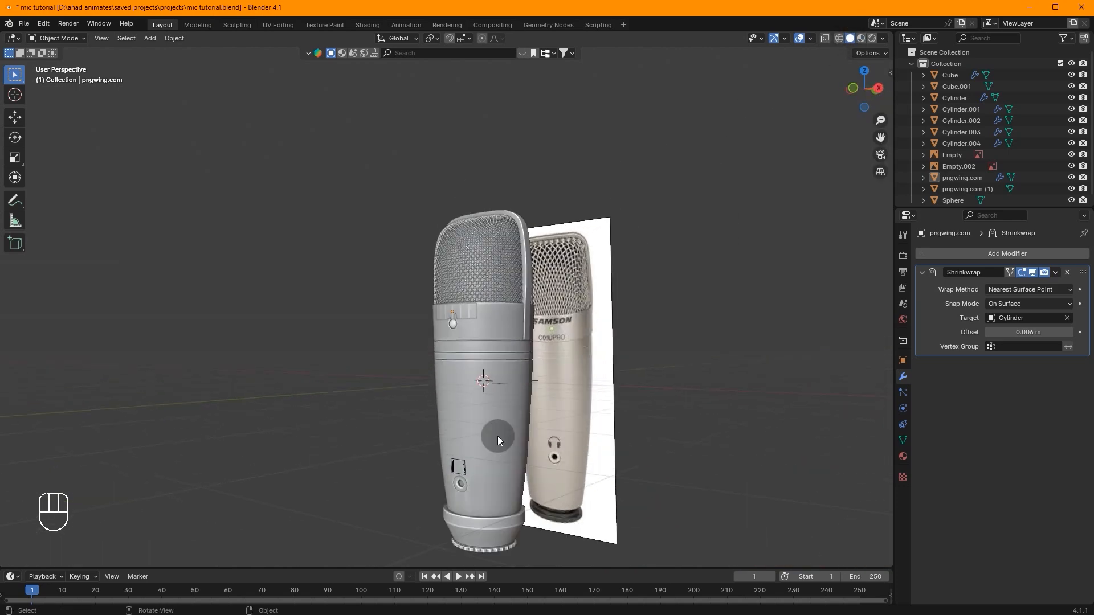
pyautogui.click(469, 443)
pyautogui.press('Delete')
pyautogui.moveTo(558, 340); pyautogui.dragTo(534, 384, button='middle')
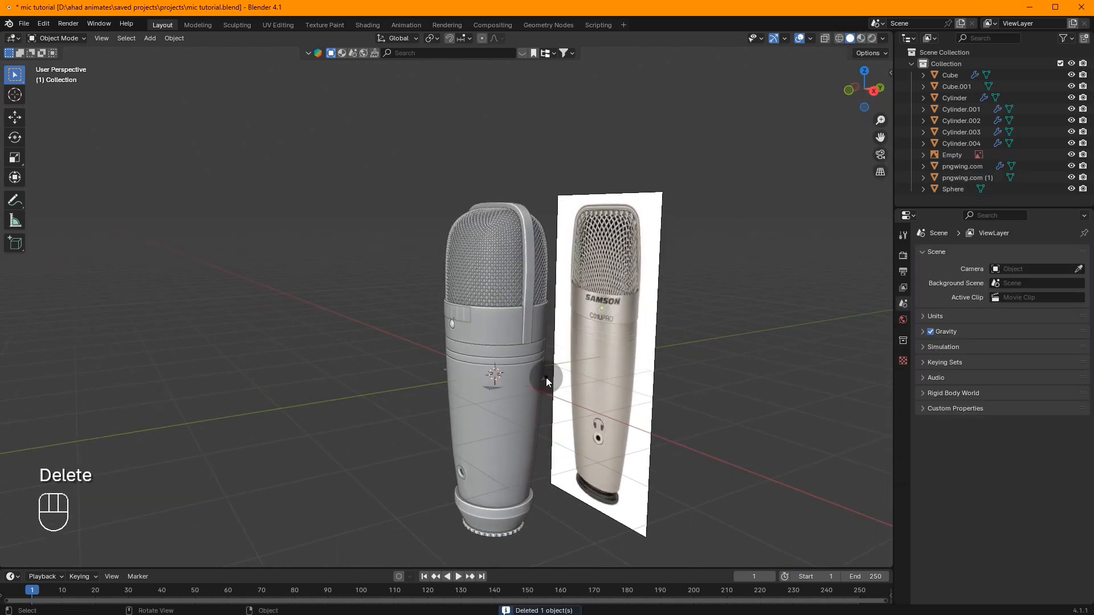
# Rotate the headphone image plane 90° in the right view so it stands upright
pyautogui.click(545, 377)
pyautogui.click(873, 91)
pyautogui.write('r')
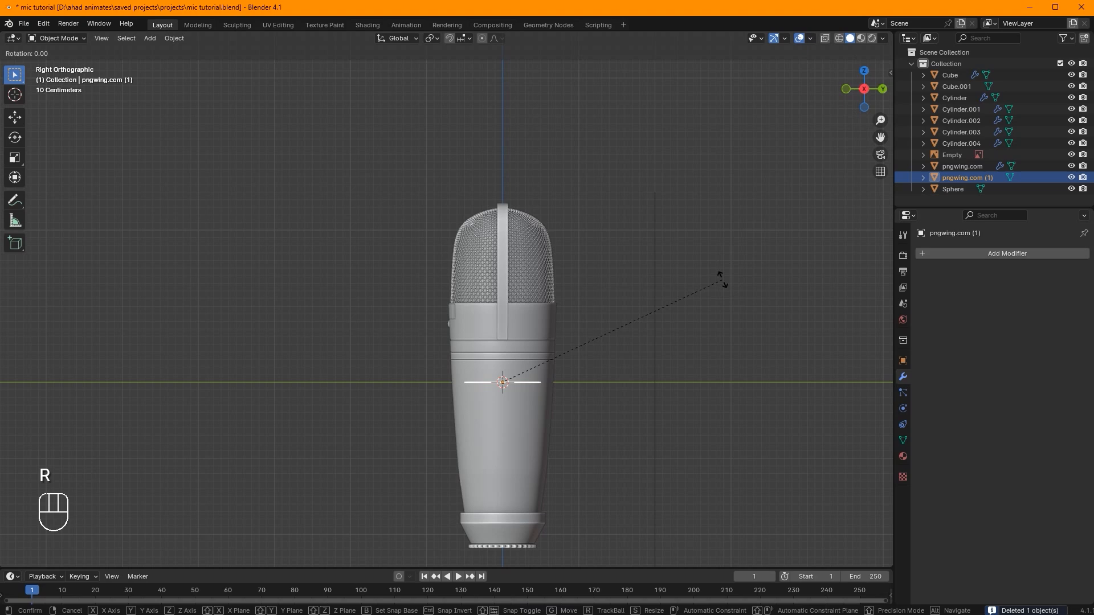
pyautogui.write('90')
pyautogui.press('Return')
# Move the headphone plane along Y to the microphone's front surface and lower it toward the base
pyautogui.press('g')
pyautogui.press('g')
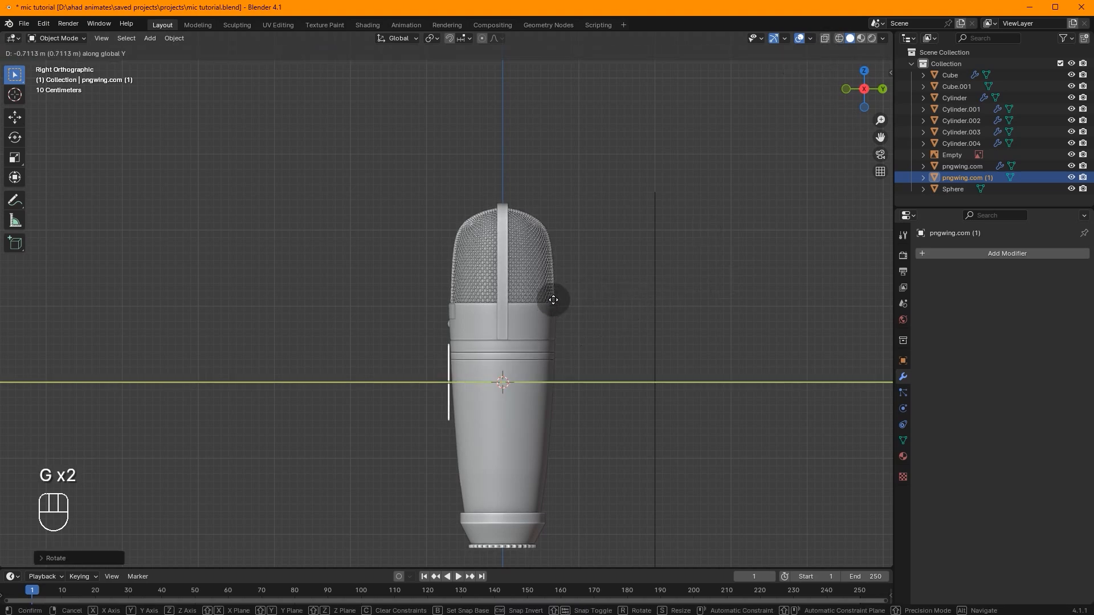
pyautogui.press('g')
pyautogui.click(547, 388)
pyautogui.press('g')
pyautogui.press('y')
pyautogui.click(577, 331)
# In the left view, rotate the headphone plane about 4.4° to follow the body's taper
pyautogui.click(855, 89)
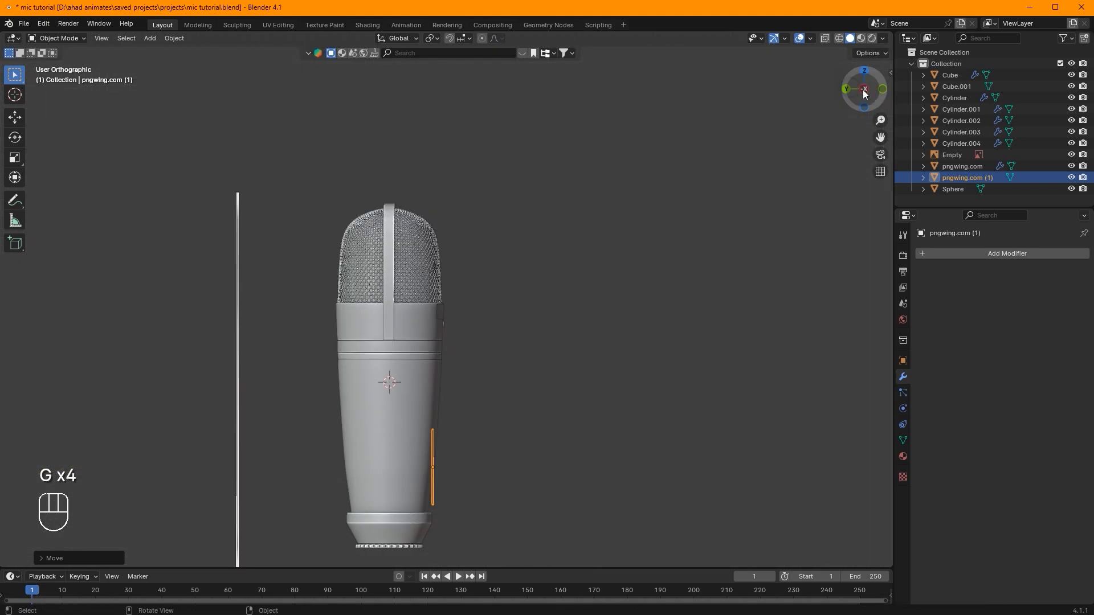
pyautogui.press('r')
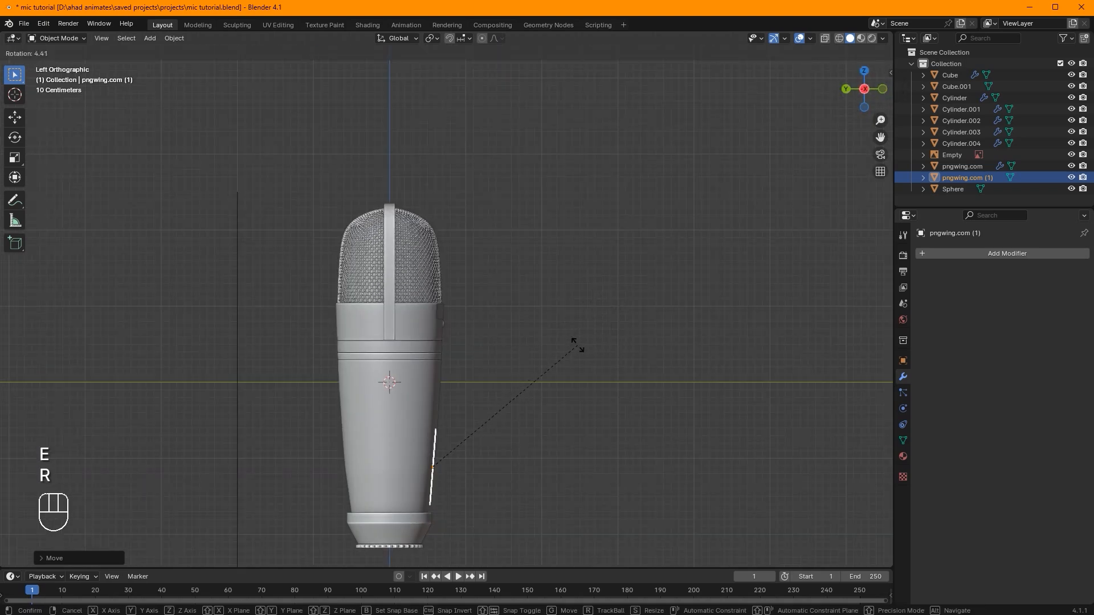
pyautogui.click(577, 343)
# Switch to the front view in material preview and scale the headphone plane to about 0.3
pyautogui.click(882, 90)
pyautogui.click(860, 39)
pyautogui.keyDown('shift'); pyautogui.moveTo(679, 331); pyautogui.dragTo(689, 204, button='middle'); pyautogui.keyUp('shift')
pyautogui.scroll(1, 689, 204)
pyautogui.press('s')
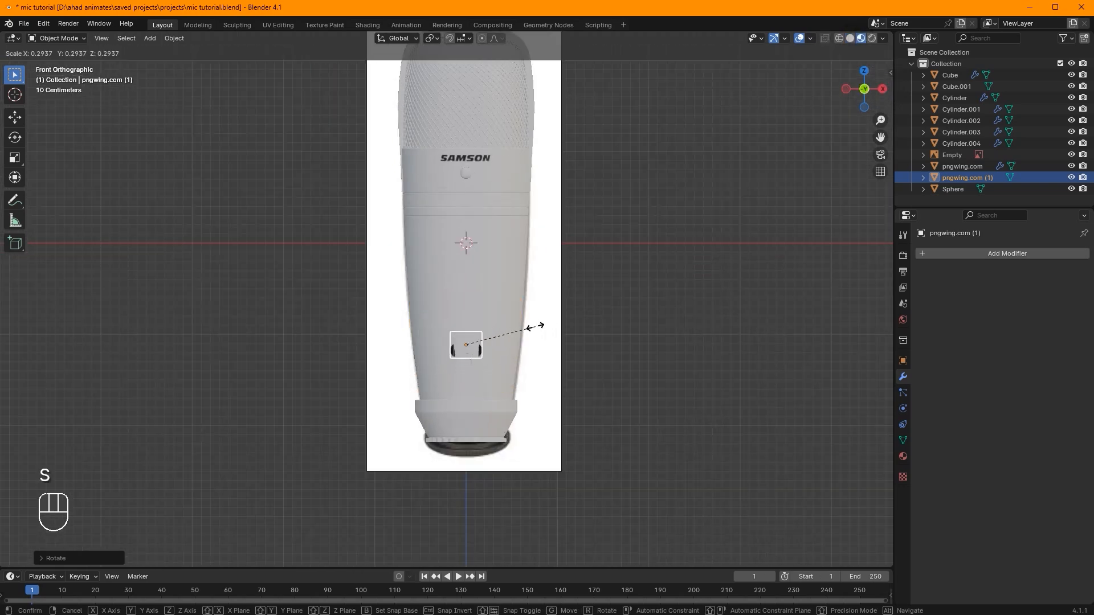
pyautogui.click(540, 326)
# Raise the headphone plane along Z to sit just above the headphone jack and scale it down slightly
pyautogui.scroll(3, 597, 343)
pyautogui.press('g')
pyautogui.press('g')
pyautogui.scroll(3, 597, 326)
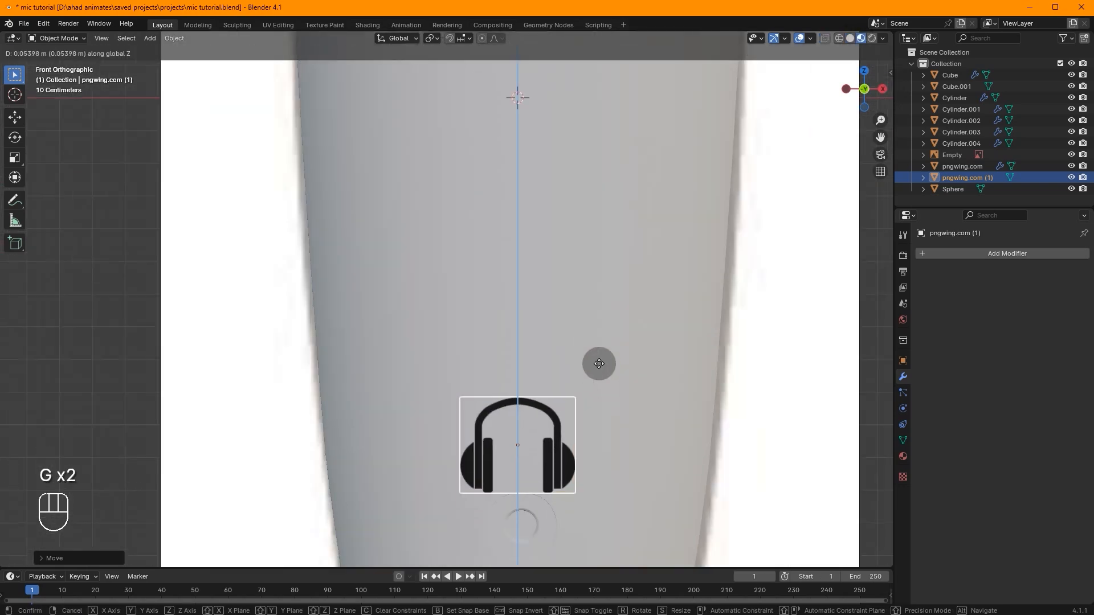
pyautogui.click(598, 362)
pyautogui.press('s')
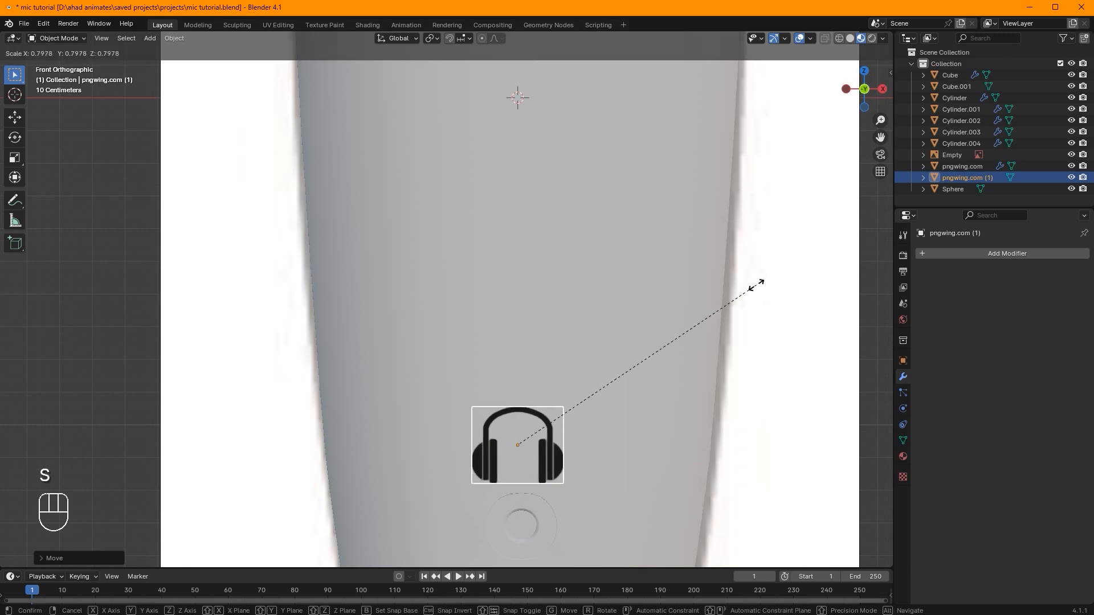
pyautogui.click(754, 326)
# Add several loop cuts across the headphone plane so it can bend around the body
pyautogui.moveTo(754, 326); pyautogui.dragTo(602, 261, button='middle')
pyautogui.press('Tab')
pyautogui.hotkey('ctrl', 'r')
pyautogui.scroll(2, 593, 260)
pyautogui.press('Tab')
pyautogui.moveTo(681, 286); pyautogui.dragTo(602, 295, button='middle')
# Add a Shrinkwrap modifier to the headphone plane with the microphone body Cylinder as its target
pyautogui.click(952, 254)
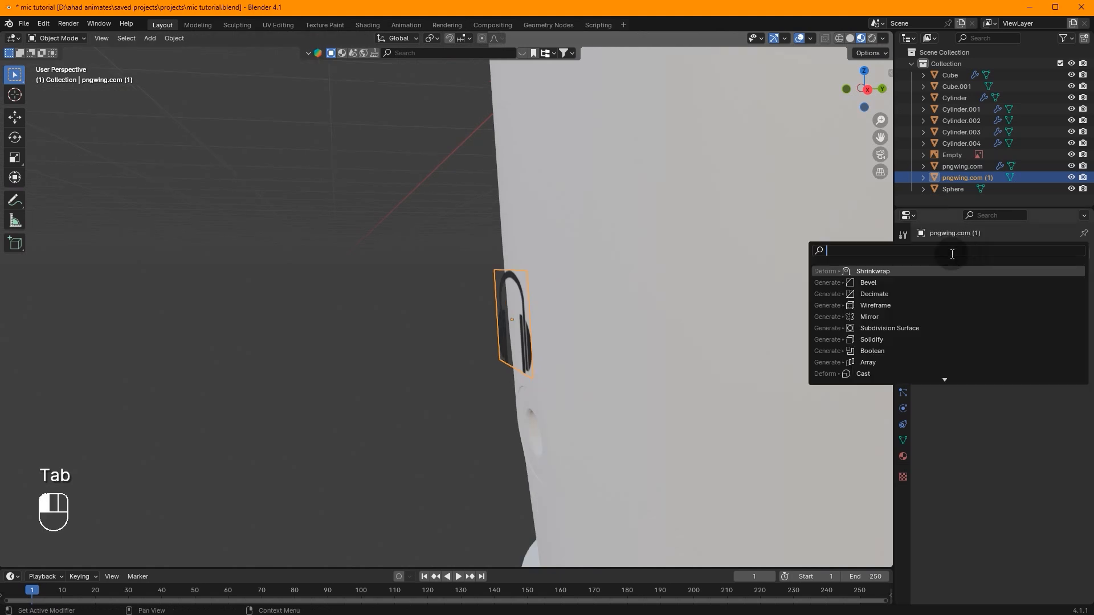
pyautogui.click(897, 276)
pyautogui.click(1068, 318)
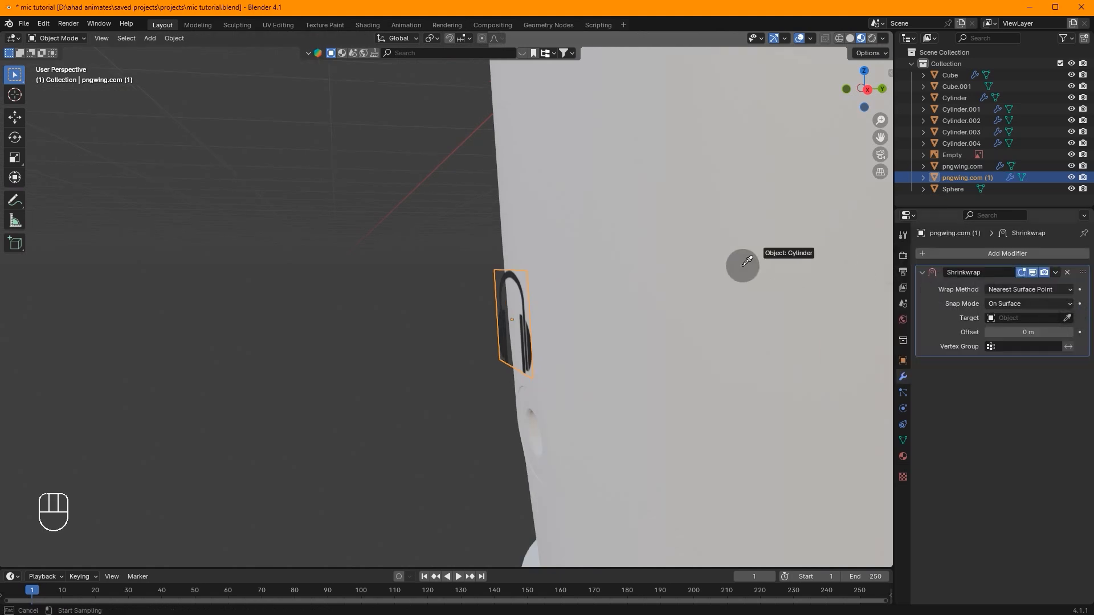
pyautogui.click(738, 265)
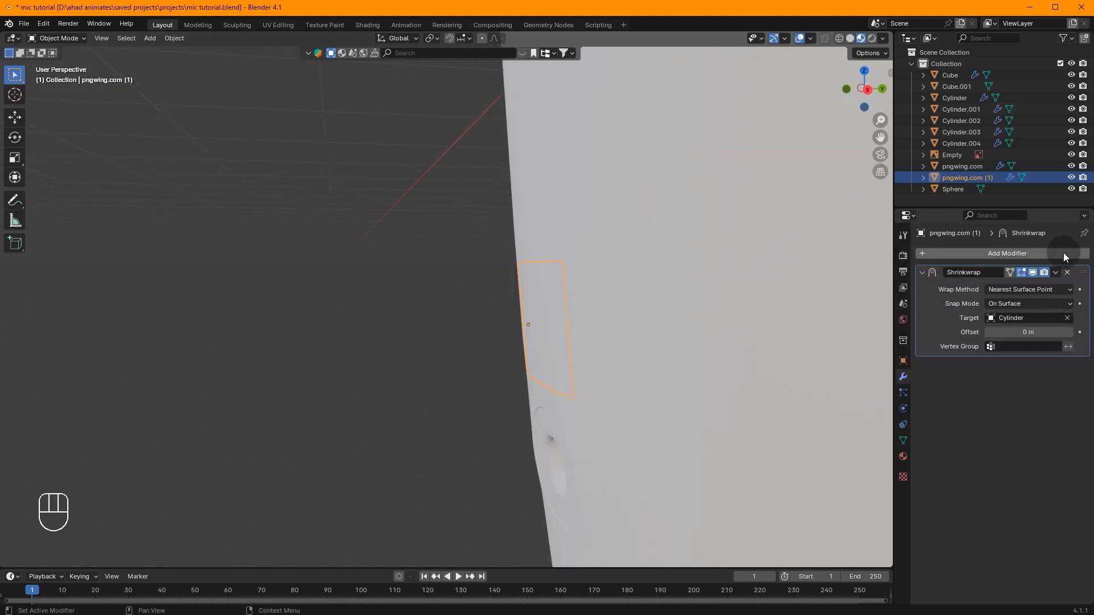
# Set the headphone plane's Shrinkwrap offset to 0.003 m
pyautogui.moveTo(1029, 332); pyautogui.dragTo(1062, 330)
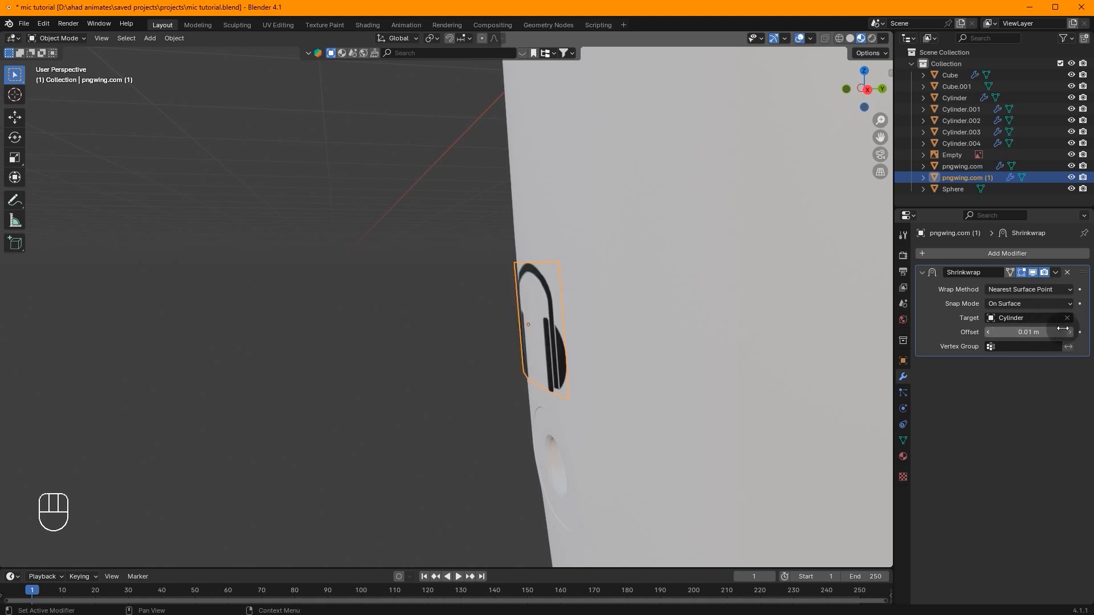
pyautogui.click(1046, 329)
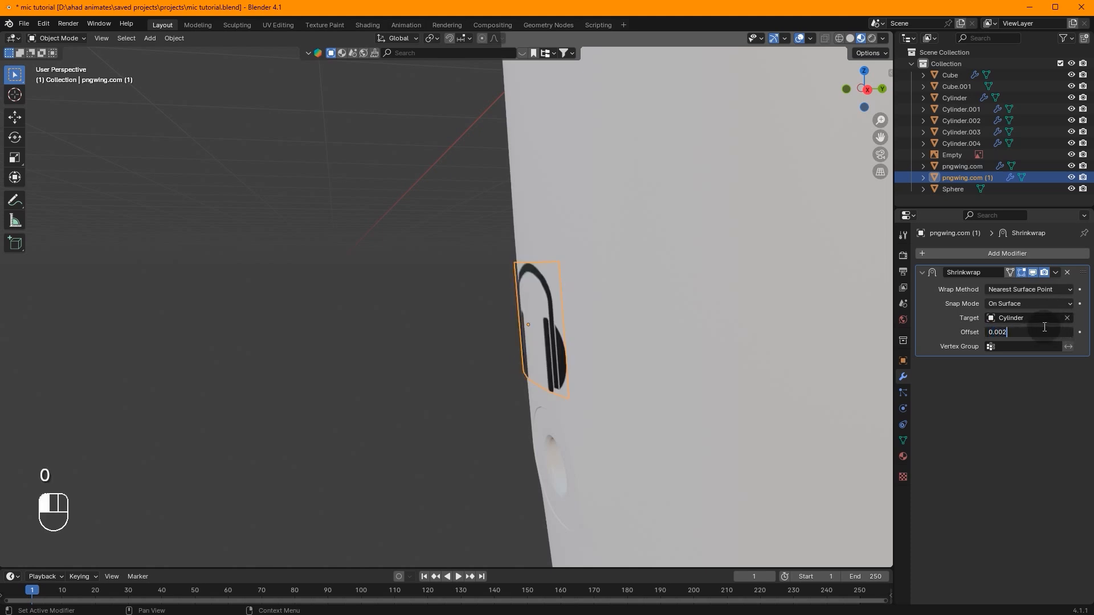
pyautogui.click(1043, 326)
pyautogui.moveTo(655, 363); pyautogui.dragTo(713, 360, button='middle')
pyautogui.click(1029, 333)
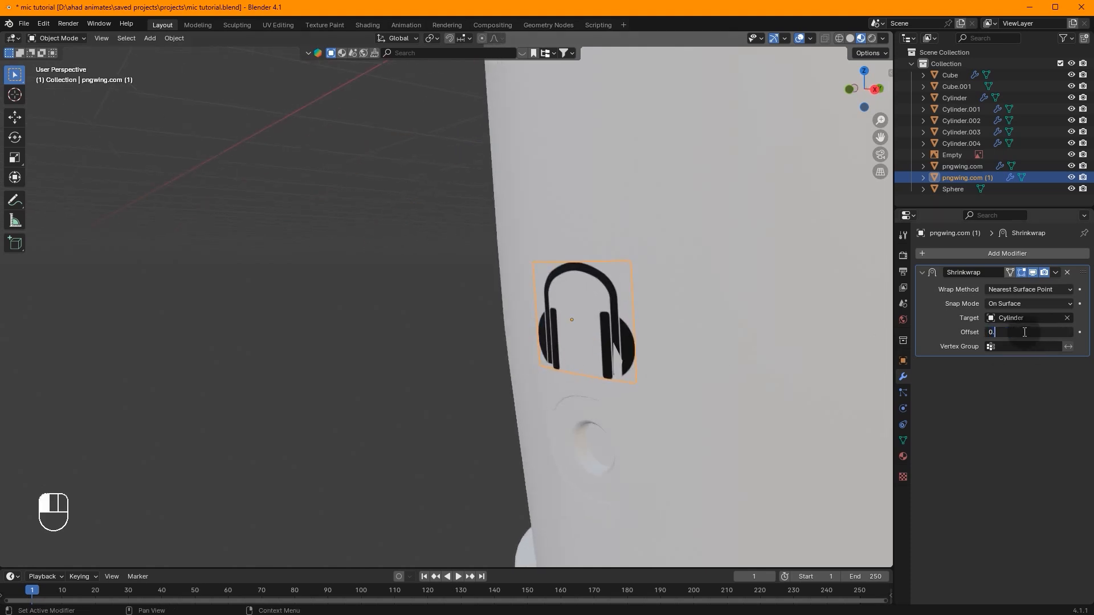
# Try a 0.005 m Shrinkwrap offset on the SAMSON logo and undo the offset changes
pyautogui.scroll(-8, 607, 189)
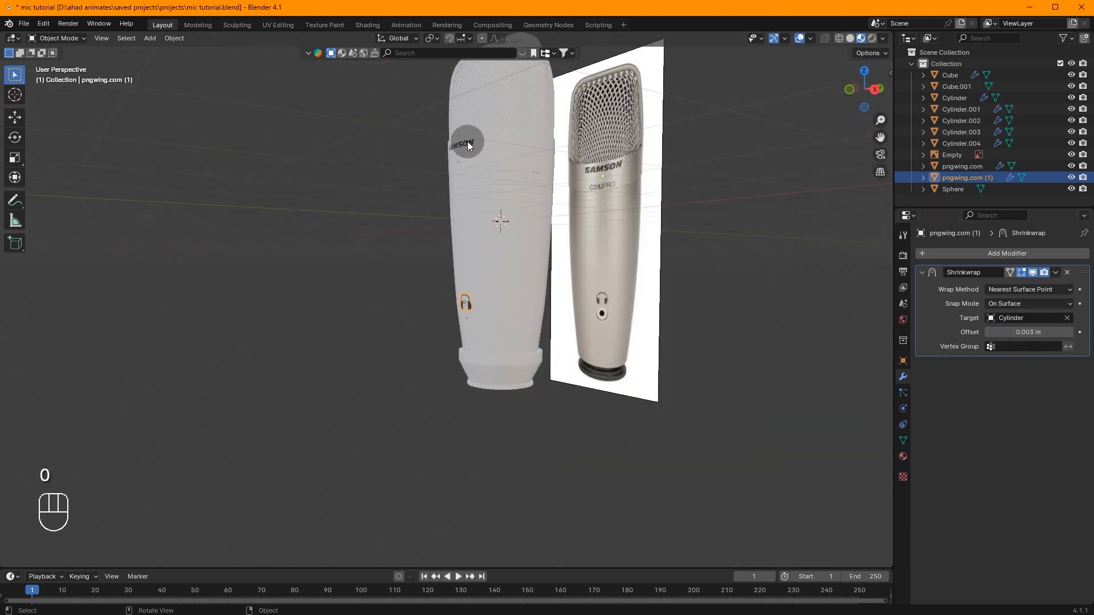
pyautogui.click(464, 141)
pyautogui.click(1025, 333)
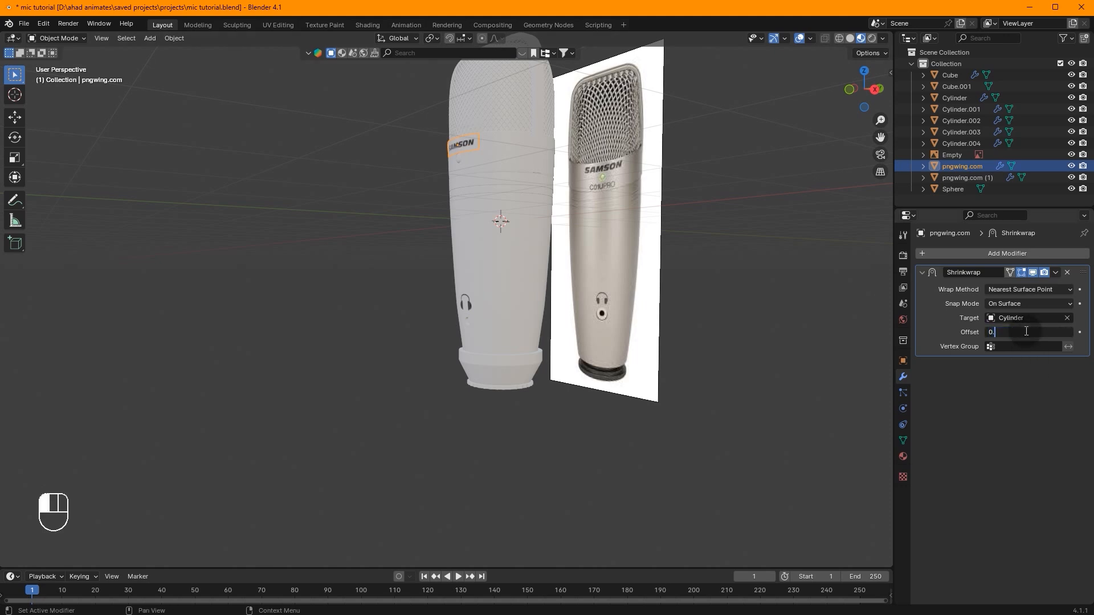
pyautogui.press('Return')
pyautogui.click(1042, 334)
pyautogui.write('0.005')
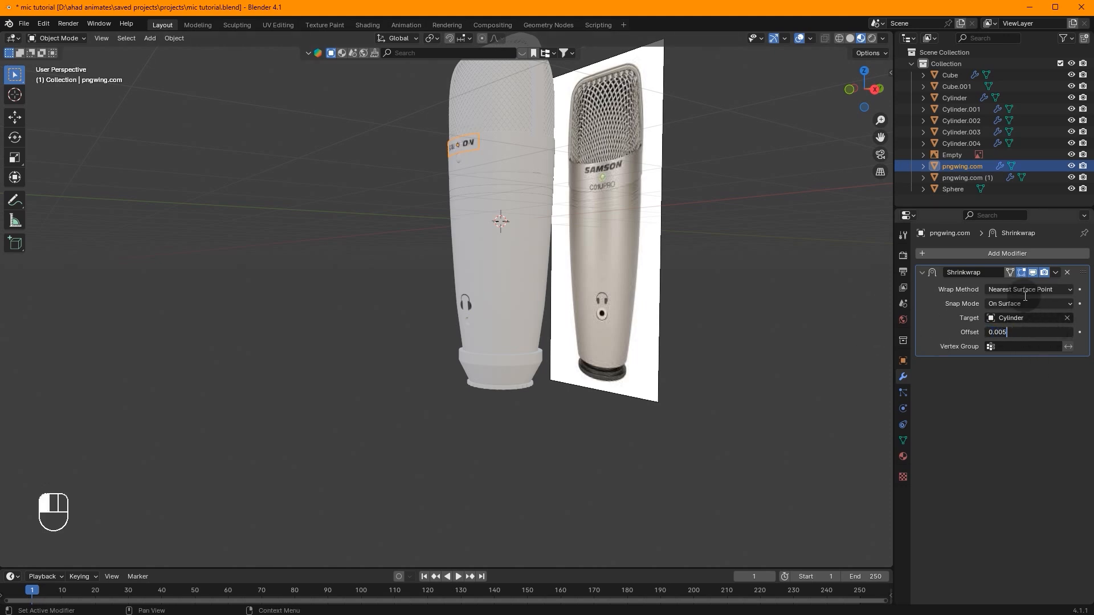
pyautogui.press('Return')
pyautogui.click(698, 330)
pyautogui.moveTo(627, 290); pyautogui.dragTo(577, 302, button='middle')
pyautogui.scroll(2, 683, 325)
pyautogui.hotkey('ctrl', 'z')
pyautogui.hotkey('ctrl', 'z')
pyautogui.hotkey('ctrl', 'z')
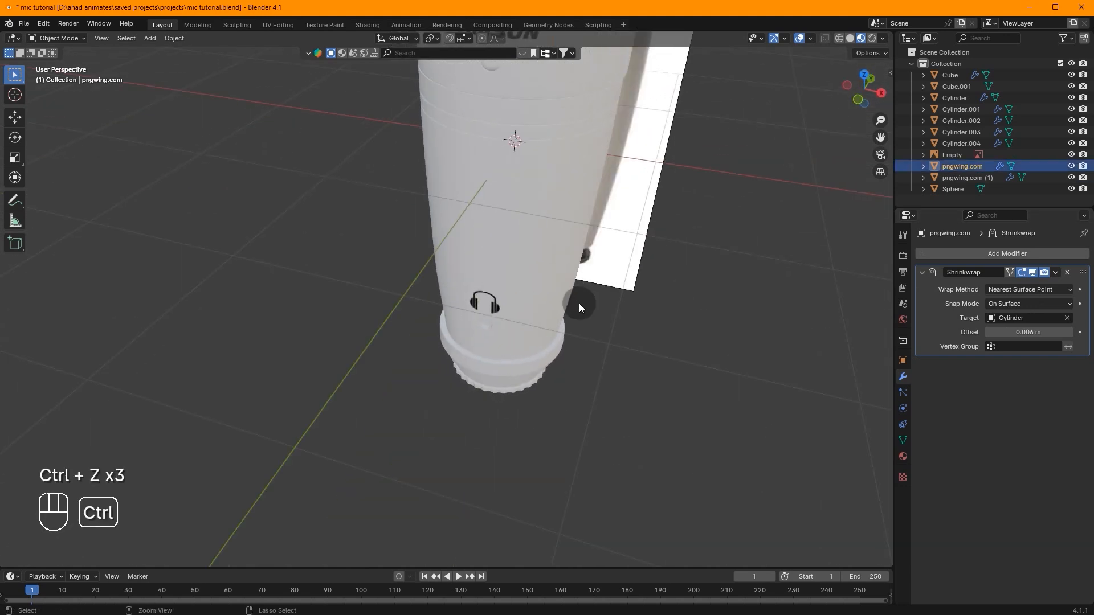
# Scale the headphone plane to about 0.78 and move it slightly down toward the jack
pyautogui.scroll(5, 577, 302)
pyautogui.click(564, 319)
pyautogui.press('s')
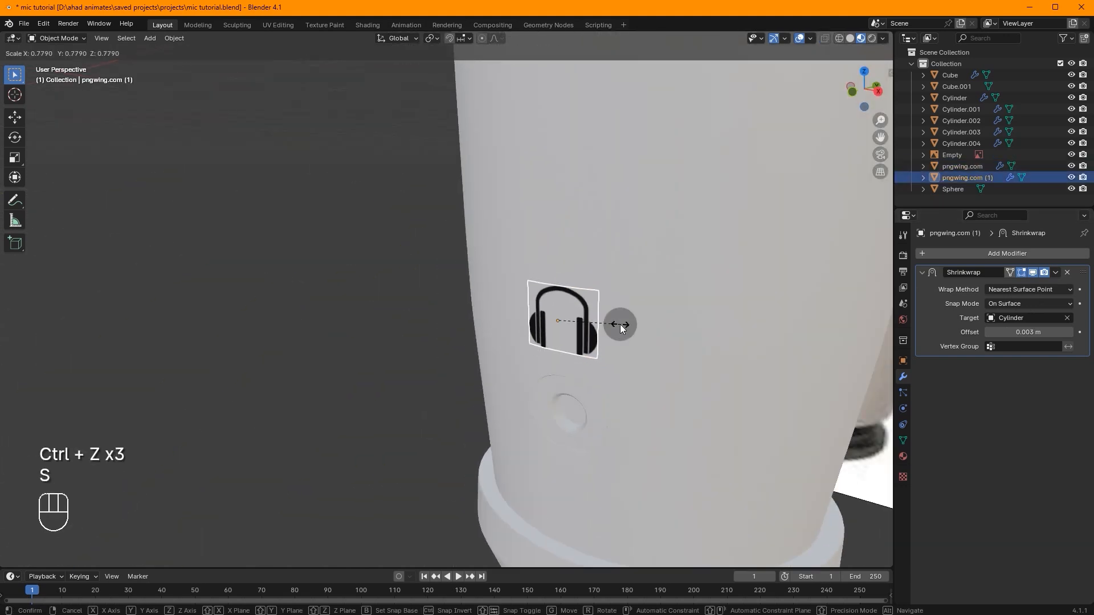
pyautogui.click(619, 324)
pyautogui.press('g')
pyautogui.click(654, 333)
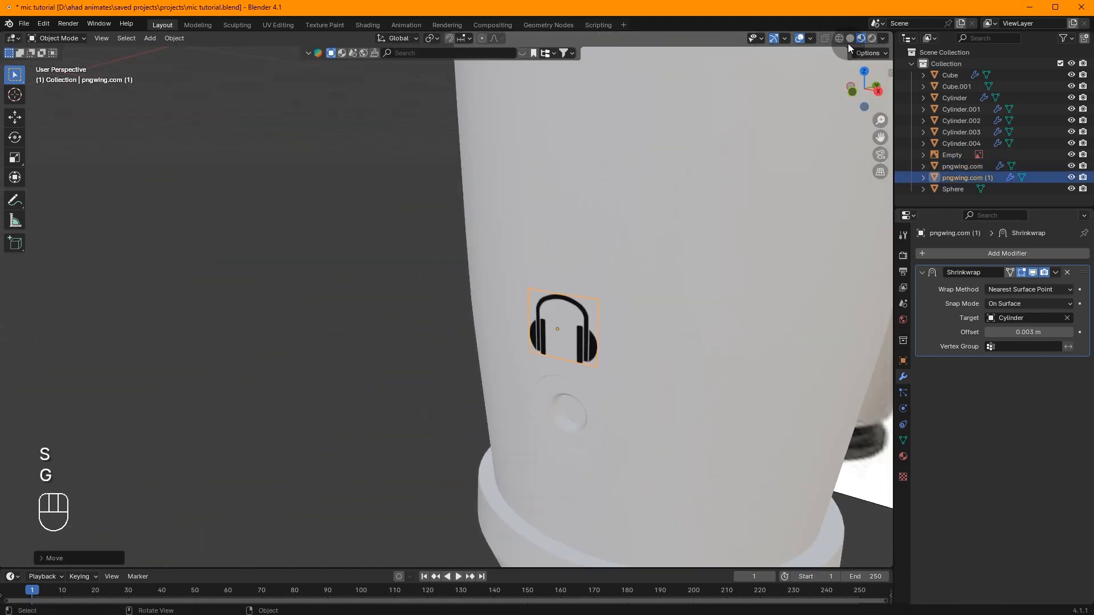
# Return to solid shading, deselect the headphone plane and show the front view with X-ray enabled
pyautogui.click(850, 37)
pyautogui.scroll(-6, 674, 347)
pyautogui.click(674, 347)
pyautogui.moveTo(673, 347)
pyautogui.mouseDown(button='middle')
pyautogui.moveTo(581, 381)
pyautogui.moveTo(535, 353)
pyautogui.moveTo(453, 332)
pyautogui.moveTo(593, 323)
pyautogui.mouseUp(button='middle')
pyautogui.click(876, 91)
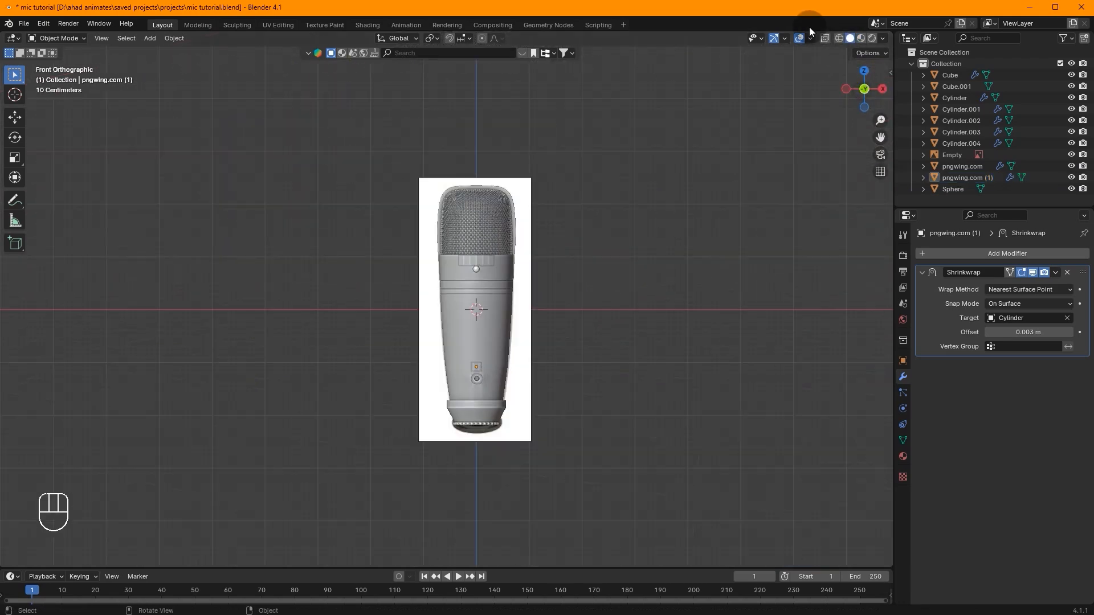
pyautogui.click(825, 38)
# Add a Text object and rotate it about the X axis so it stands upright facing the front
pyautogui.hotkey('shift', 'a')
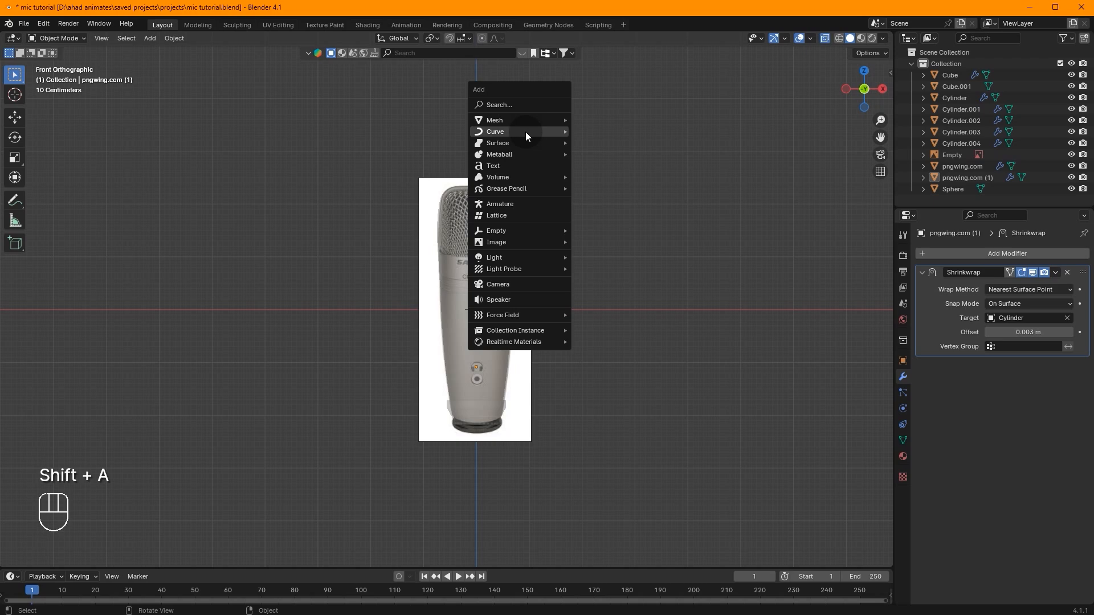
pyautogui.click(524, 165)
pyautogui.press('r')
pyautogui.press('x')
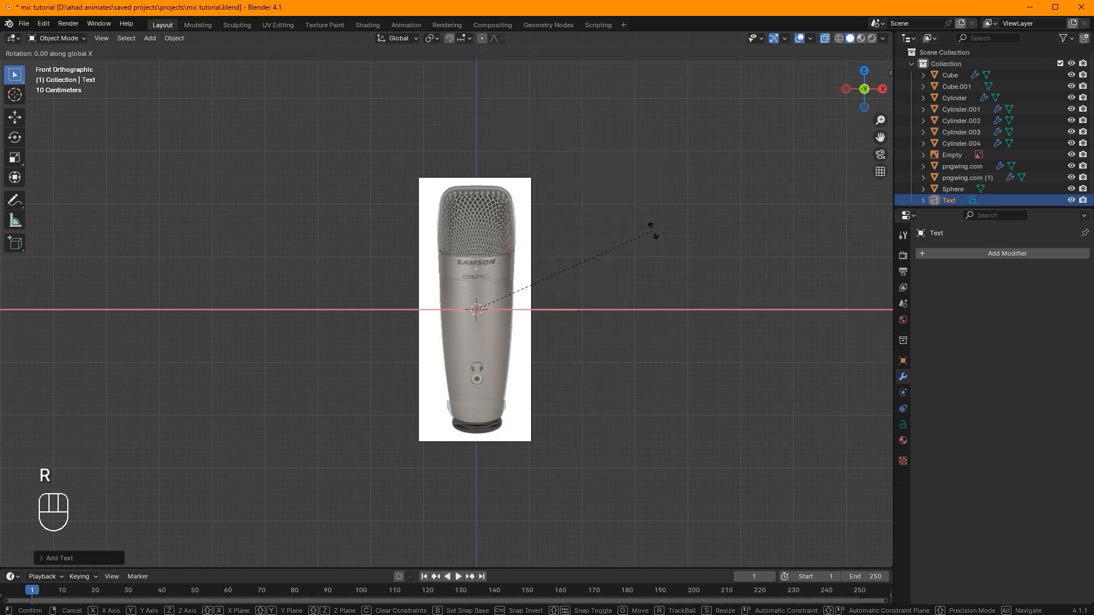
pyautogui.press('Return')
# Set the Text object's horizontal paragraph alignment to Center
pyautogui.scroll(3, 869, 287)
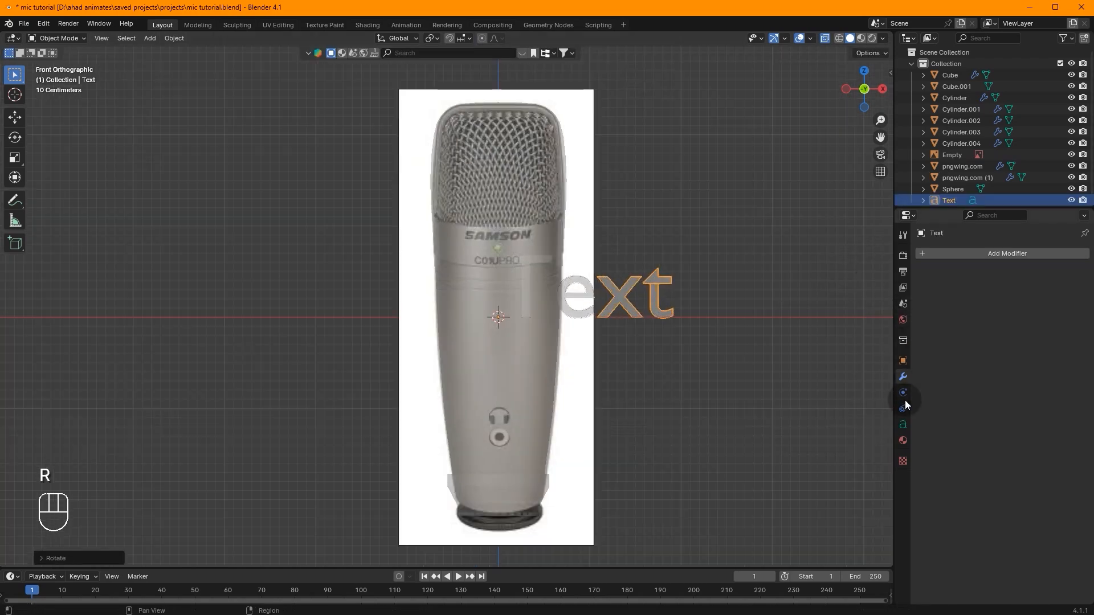
pyautogui.click(902, 425)
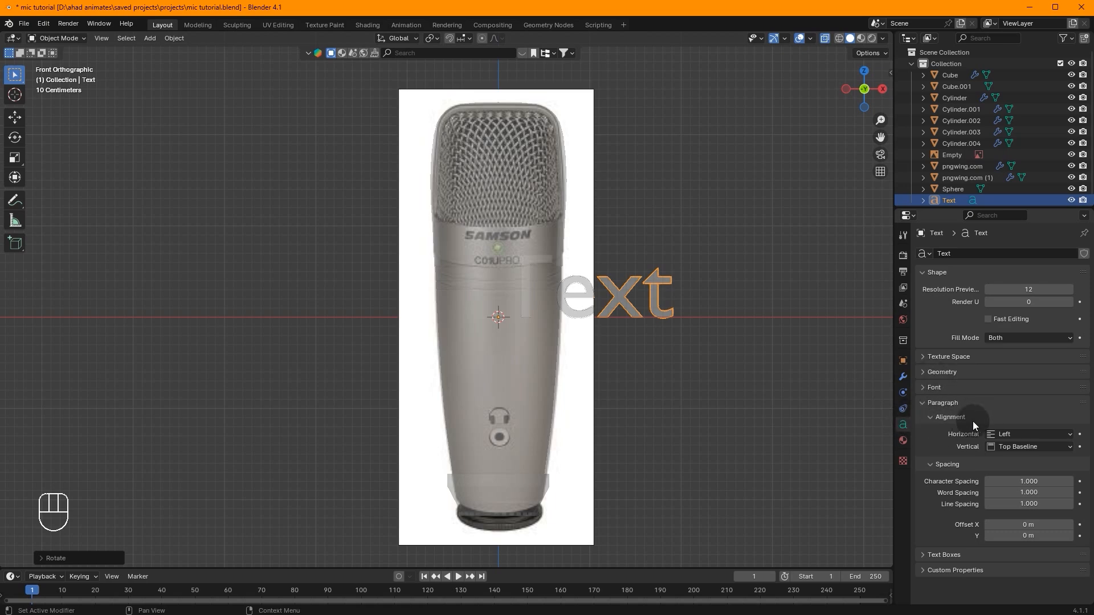
pyautogui.click(1007, 434)
pyautogui.click(1023, 460)
pyautogui.scroll(2, 839, 379)
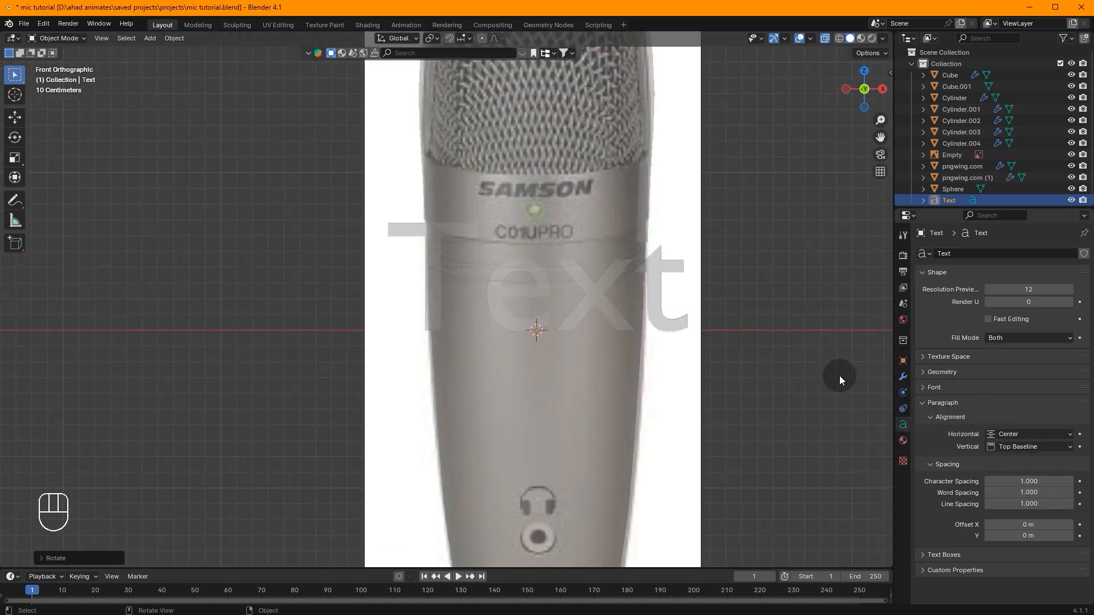
# Replace the default text with "C01U PRO" and return to Object Mode
pyautogui.press('Tab')
pyautogui.press('BackSpace')
pyautogui.press('BackSpace')
pyautogui.press('BackSpace')
pyautogui.press('BackSpace')
pyautogui.press('BackSpace')
pyautogui.press('BackSpace')
pyautogui.press('BackSpace')
pyautogui.write('C01')
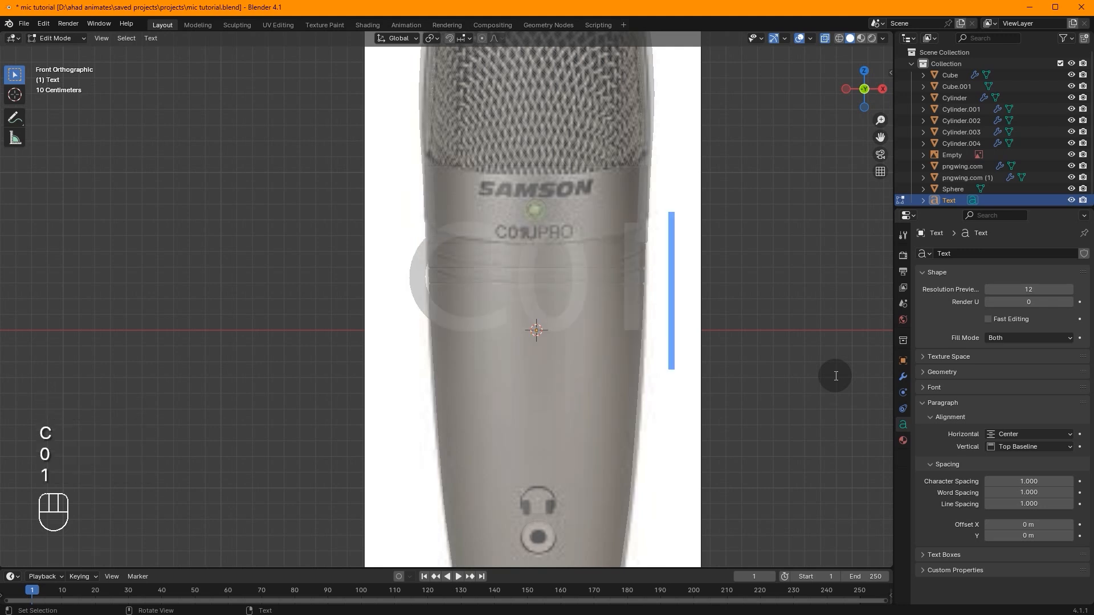
pyautogui.write('U')
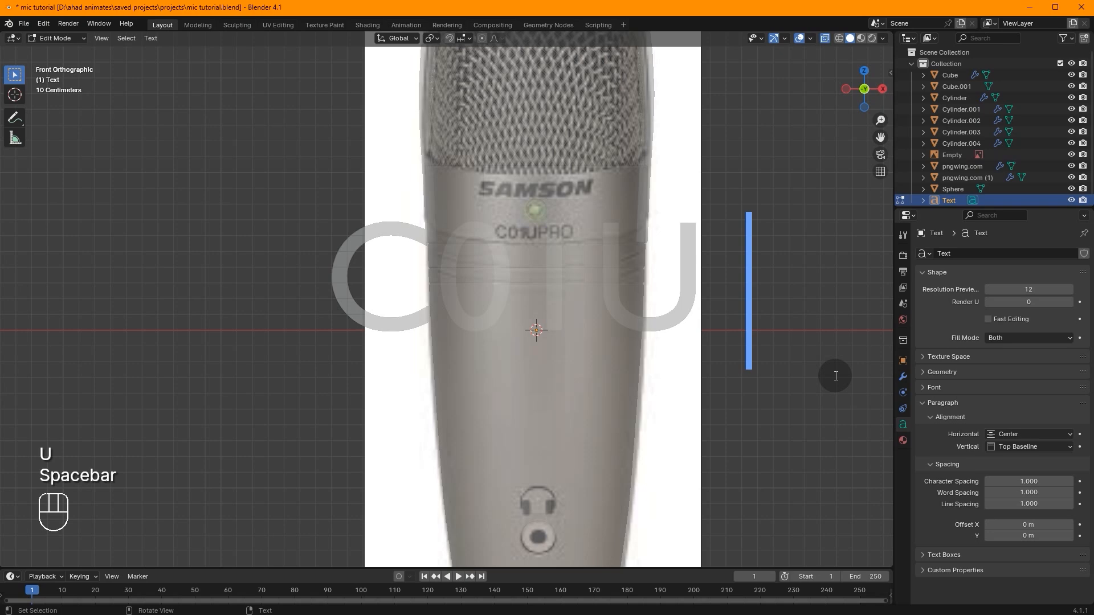
pyautogui.write(' PRO')
pyautogui.press('Tab')
# Scale the C01U PRO text down and move it up onto the matching lettering in the reference image
pyautogui.press('s')
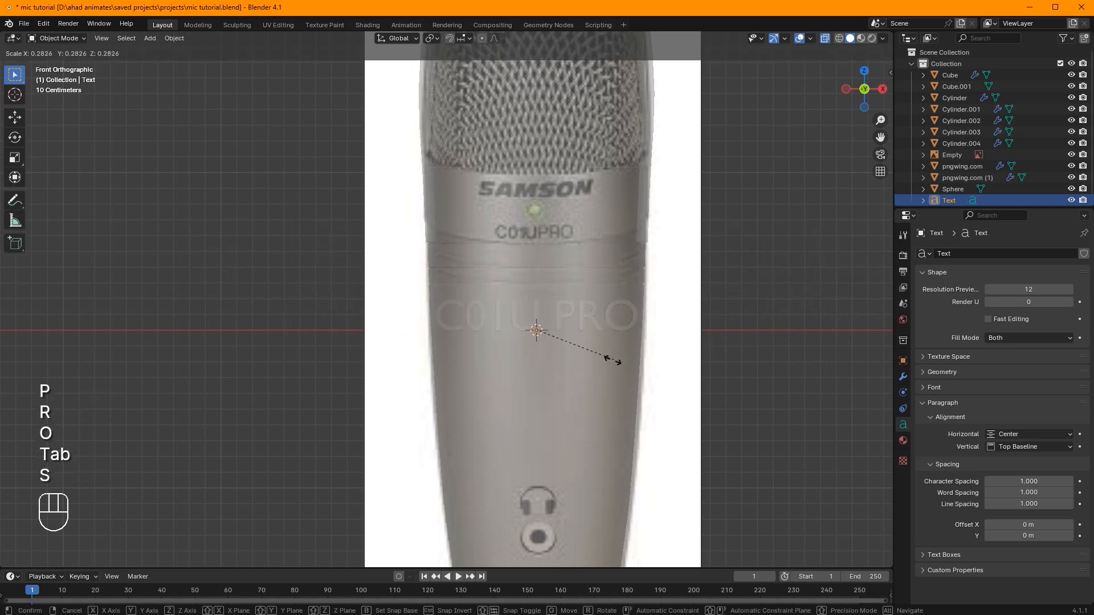
pyautogui.click(575, 355)
pyautogui.press('g')
pyautogui.middleClick(578, 316)
pyautogui.click(589, 261)
# Scale the C01U PRO text further, to just under 0.8, to fit the reference lettering's width
pyautogui.keyDown('shift'); pyautogui.moveTo(608, 270); pyautogui.dragTo(593, 384, button='middle'); pyautogui.keyUp('shift')
pyautogui.scroll(4, 604, 314)
pyautogui.scroll(1, 594, 385)
pyautogui.press('s')
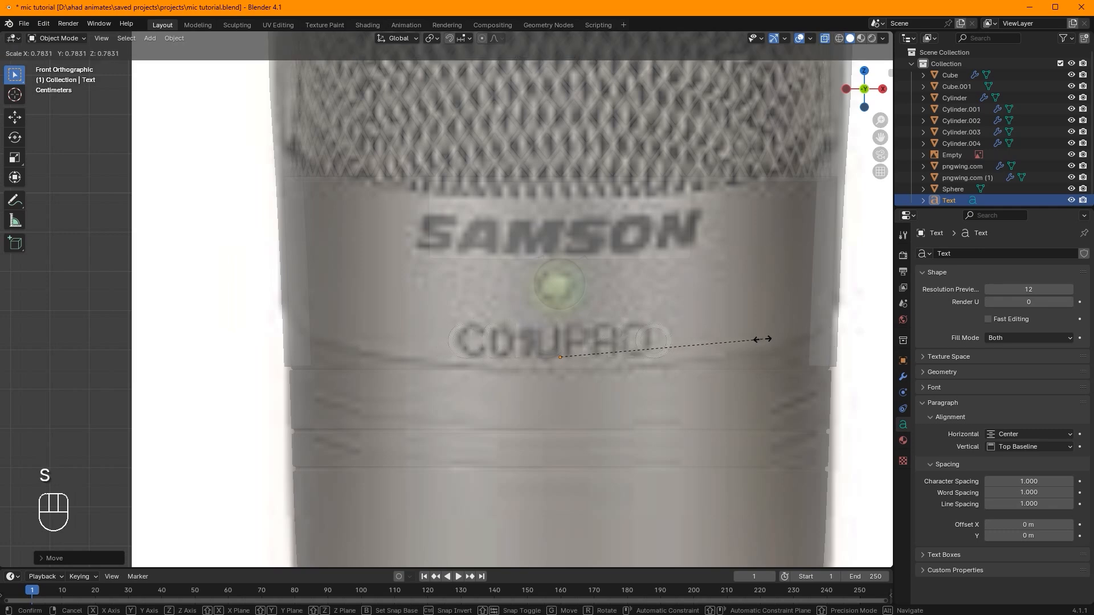
pyautogui.click(752, 338)
pyautogui.scroll(2, 790, 312)
# Load Corbel Light from the Windows fonts folder as the text's regular font
pyautogui.keyDown('shift'); pyautogui.moveTo(724, 319); pyautogui.dragTo(684, 311, button='middle'); pyautogui.keyUp('shift')
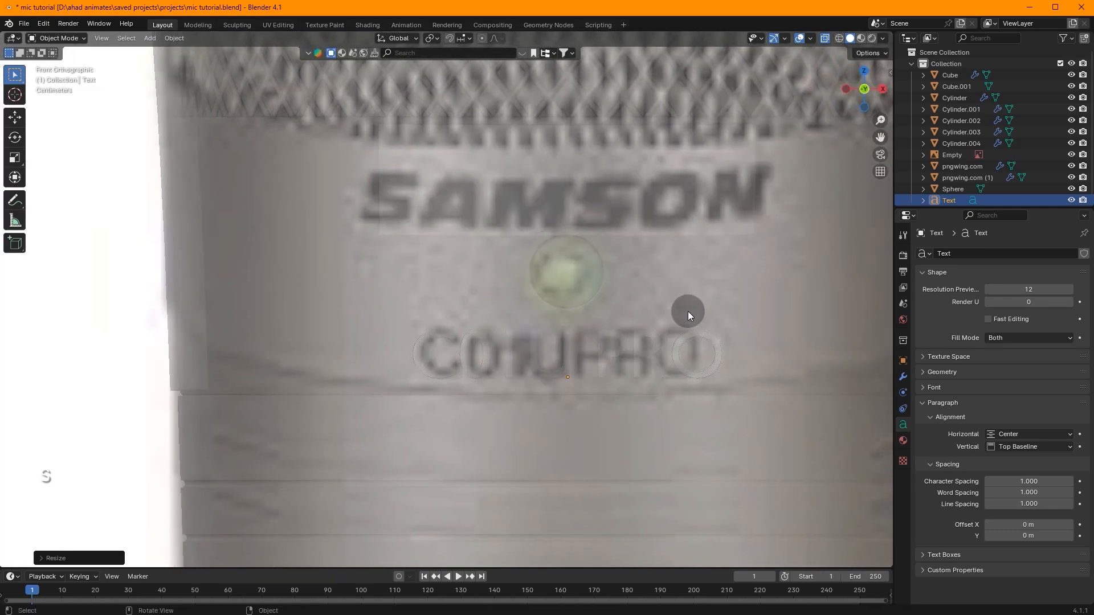
pyautogui.keyDown('shift'); pyautogui.moveTo(827, 348); pyautogui.dragTo(686, 308, button='middle'); pyautogui.keyUp('shift')
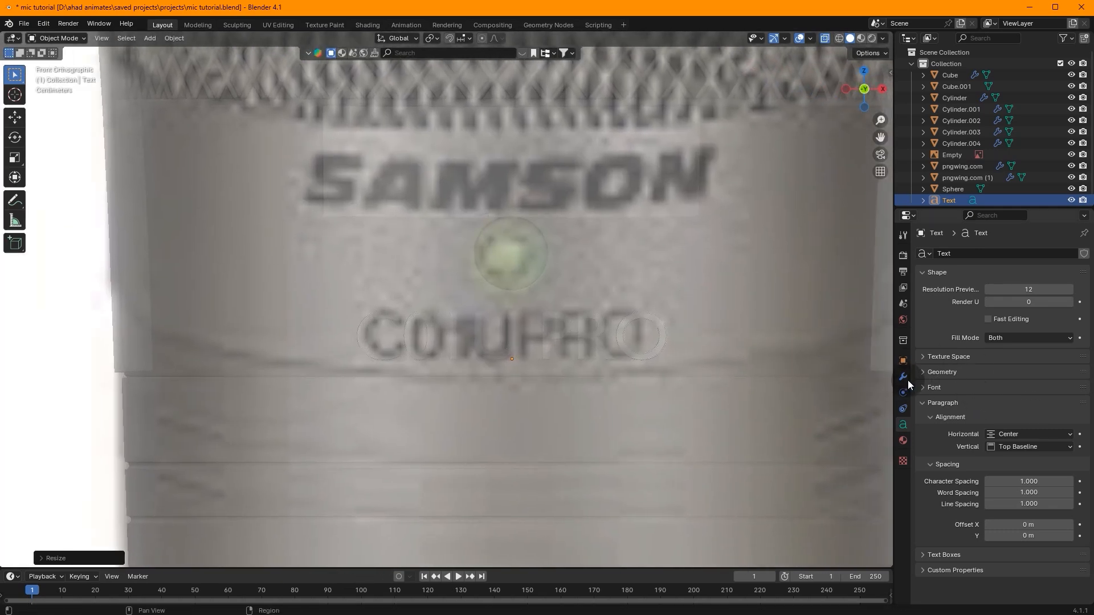
pyautogui.click(951, 387)
pyautogui.click(1062, 407)
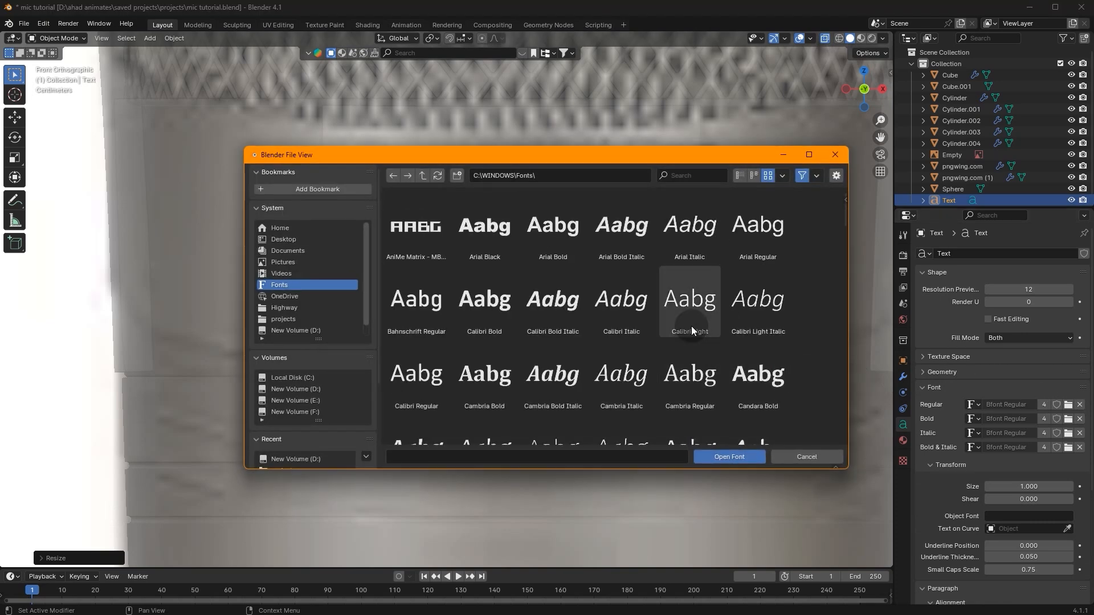
pyautogui.scroll(-3, 757, 295)
pyautogui.scroll(-2, 678, 347)
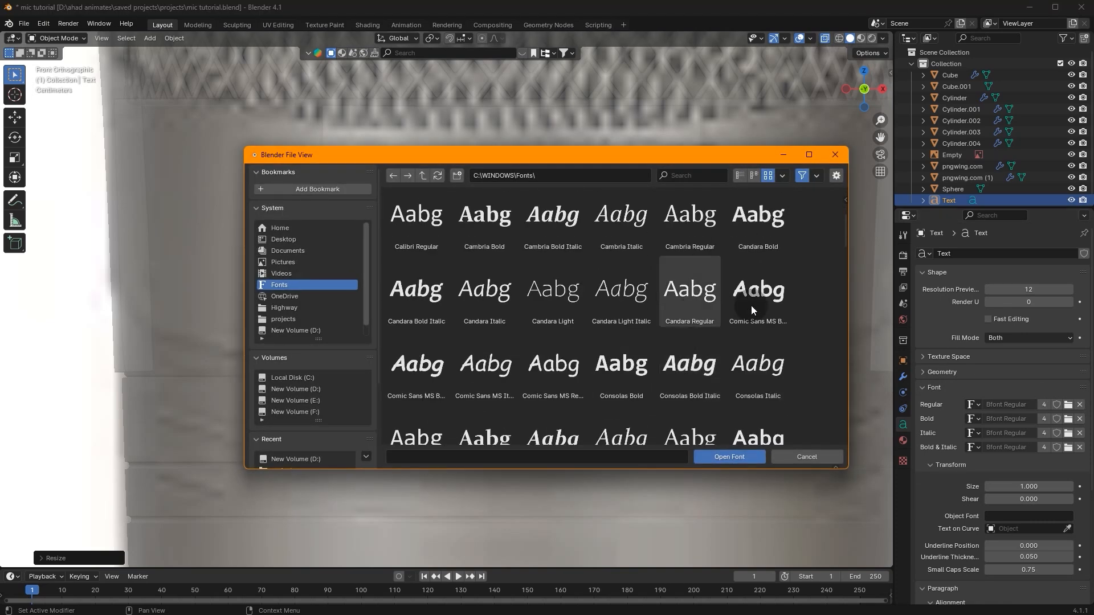
pyautogui.scroll(-2, 598, 341)
pyautogui.scroll(-3, 595, 344)
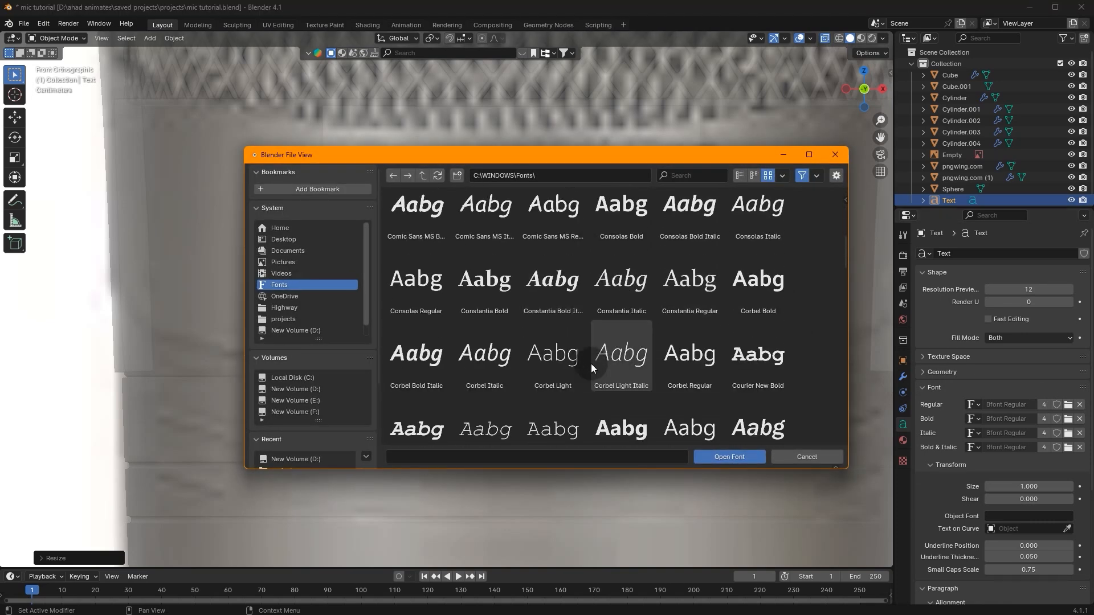
pyautogui.doubleClick(563, 355)
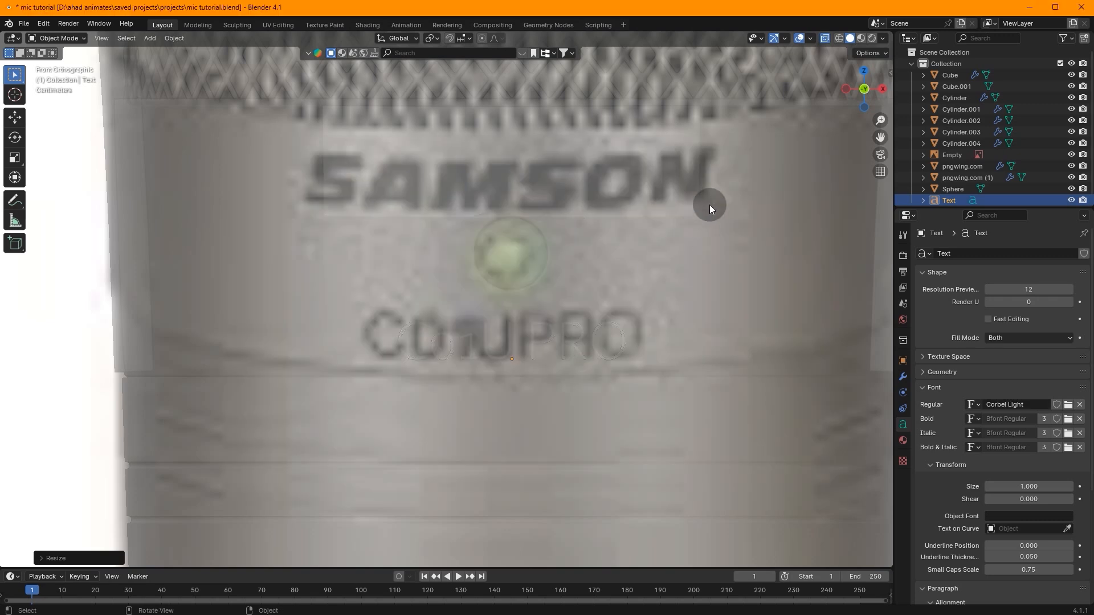
# Rescale the Corbel Light text to match the size of the C01U PRO lettering in the reference
pyautogui.press('s')
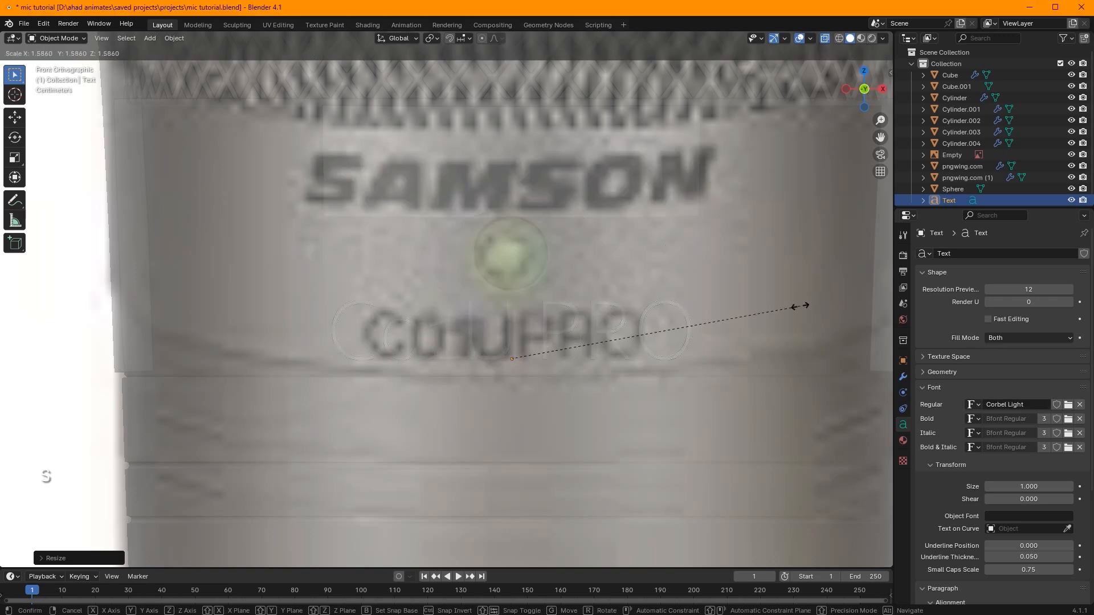
# Finish scaling the C01U PRO text and load Gadugi Regular as its regular font
pyautogui.click(758, 303)
pyautogui.click(1068, 405)
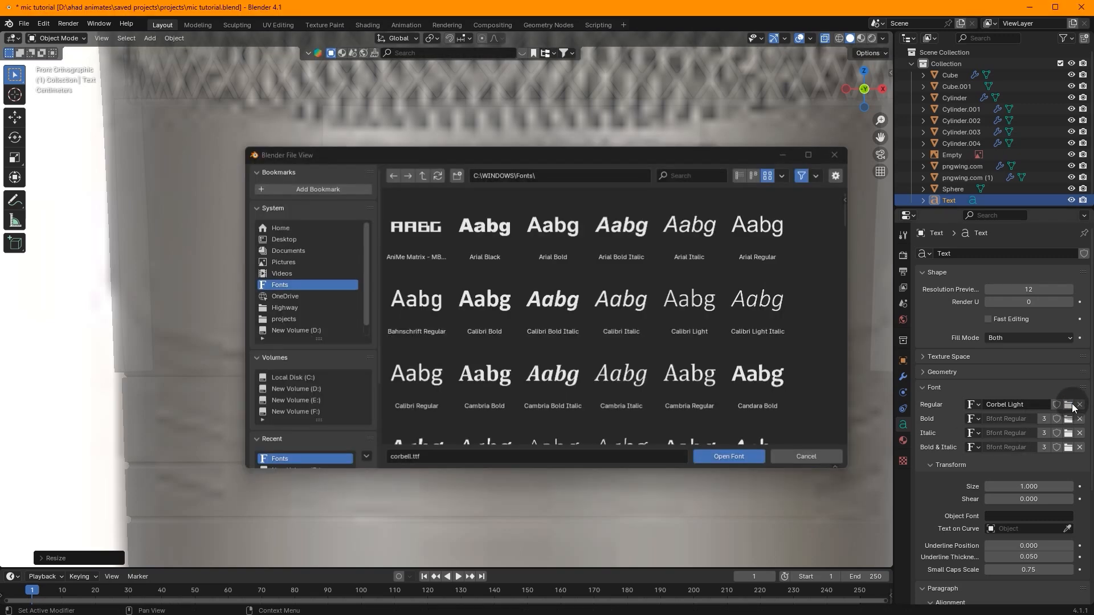
pyautogui.scroll(-5, 680, 361)
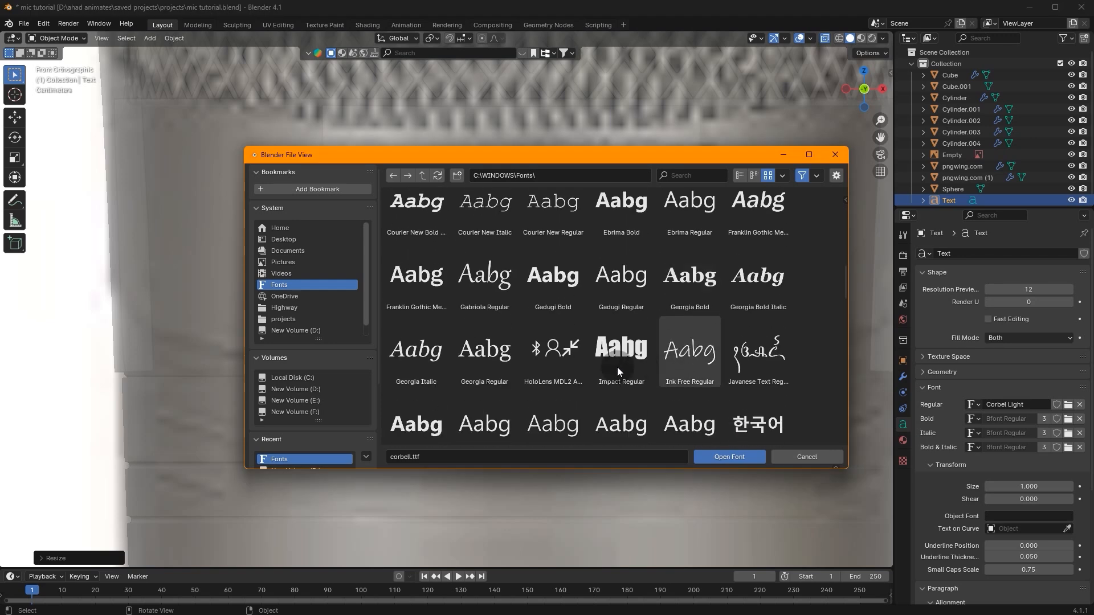
pyautogui.doubleClick(633, 258)
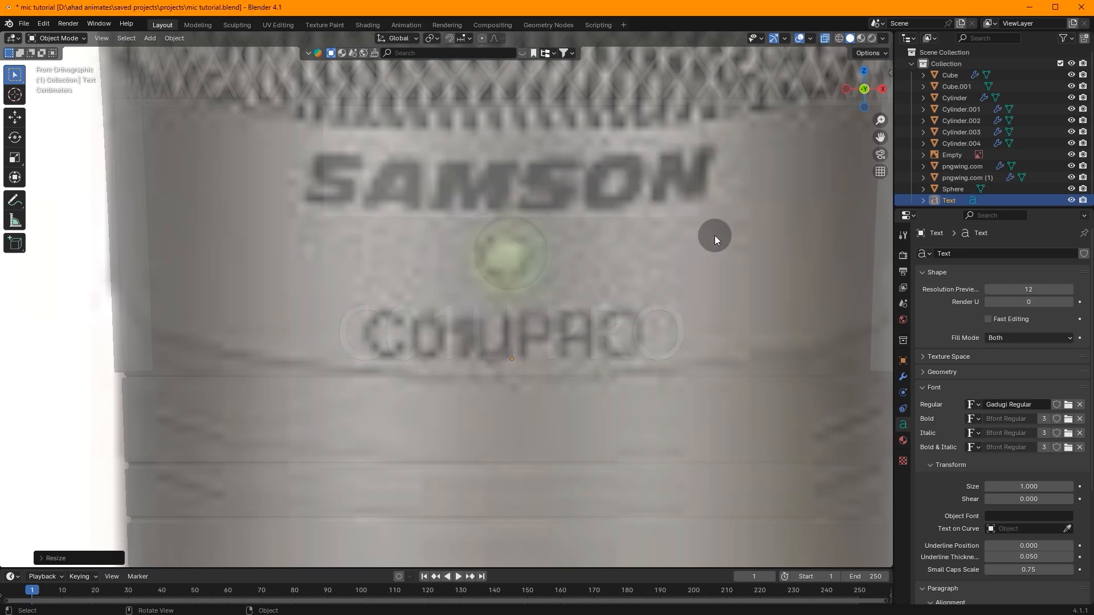
# Turn off X-ray and resize the C01U PRO text to match the lettering on the reference
pyautogui.click(826, 40)
pyautogui.press('s')
pyautogui.click(772, 217)
# Move the C01U PRO text about -0.7 m along the Y axis to the front of the microphone body
pyautogui.moveTo(735, 236); pyautogui.dragTo(610, 259, button='middle')
pyautogui.scroll(-4, 609, 259)
pyautogui.press('g')
pyautogui.press('y')
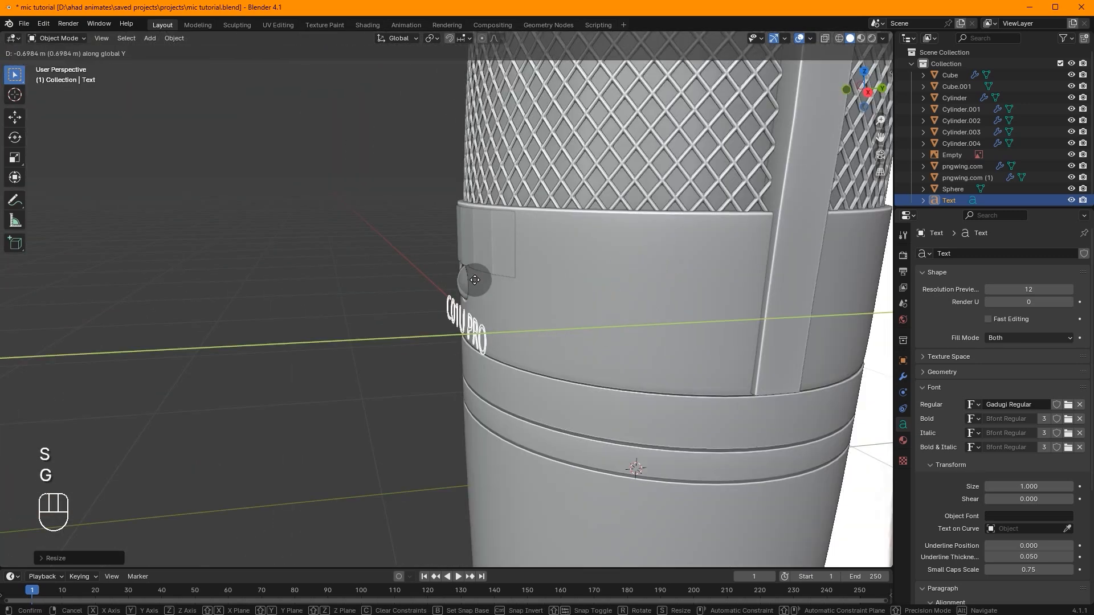
pyautogui.click(474, 281)
# Convert the C01U PRO text object to a mesh
pyautogui.moveTo(517, 284); pyautogui.dragTo(574, 300, button='middle')
pyautogui.scroll(5, 574, 301)
pyautogui.rightClick(574, 300)
pyautogui.moveTo(574, 302)
pyautogui.moveTo(549, 288)
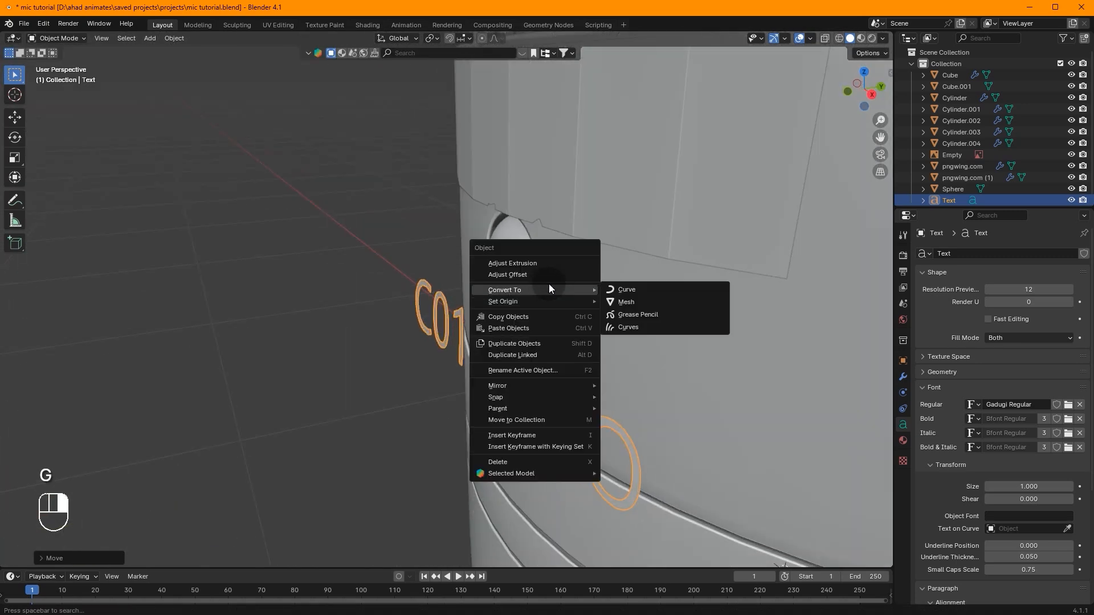
pyautogui.click(654, 303)
# Add a Shrinkwrap modifier to the text mesh, targeting the microphone body Cylinder with an offset of 0.003 m
pyautogui.click(903, 376)
pyautogui.click(982, 254)
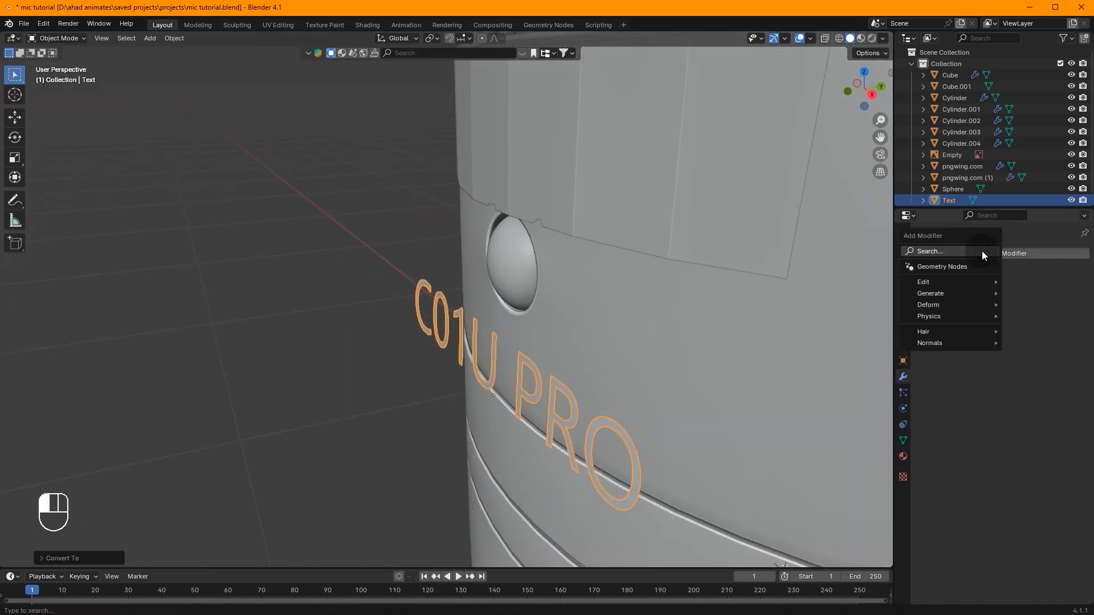
pyautogui.moveTo(932, 302)
pyautogui.click(937, 274)
pyautogui.click(1067, 318)
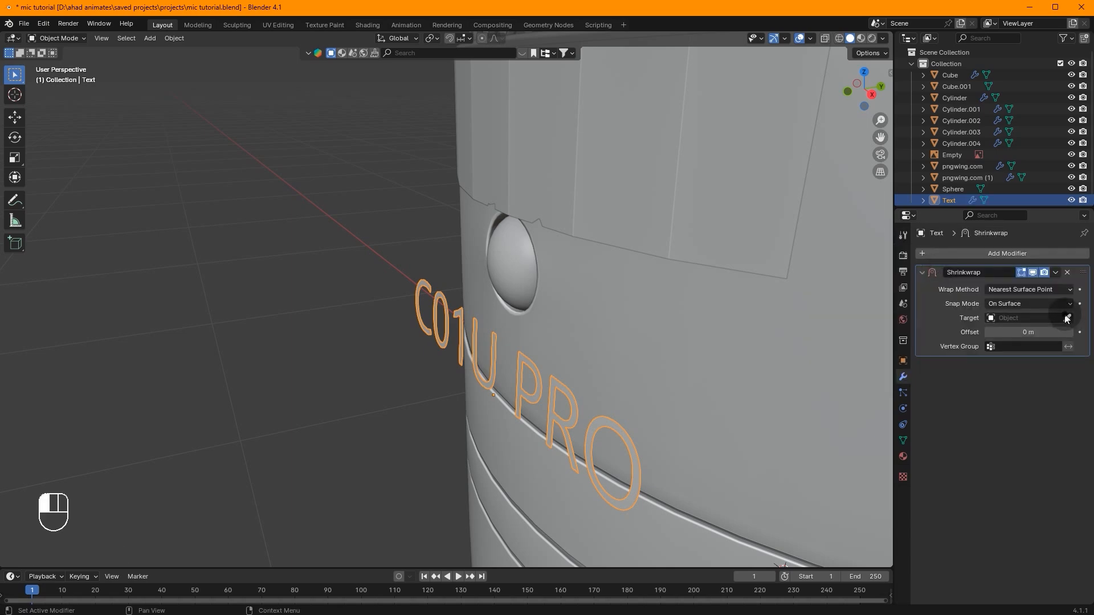
pyautogui.click(799, 337)
pyautogui.moveTo(607, 357); pyautogui.dragTo(696, 348, button='middle')
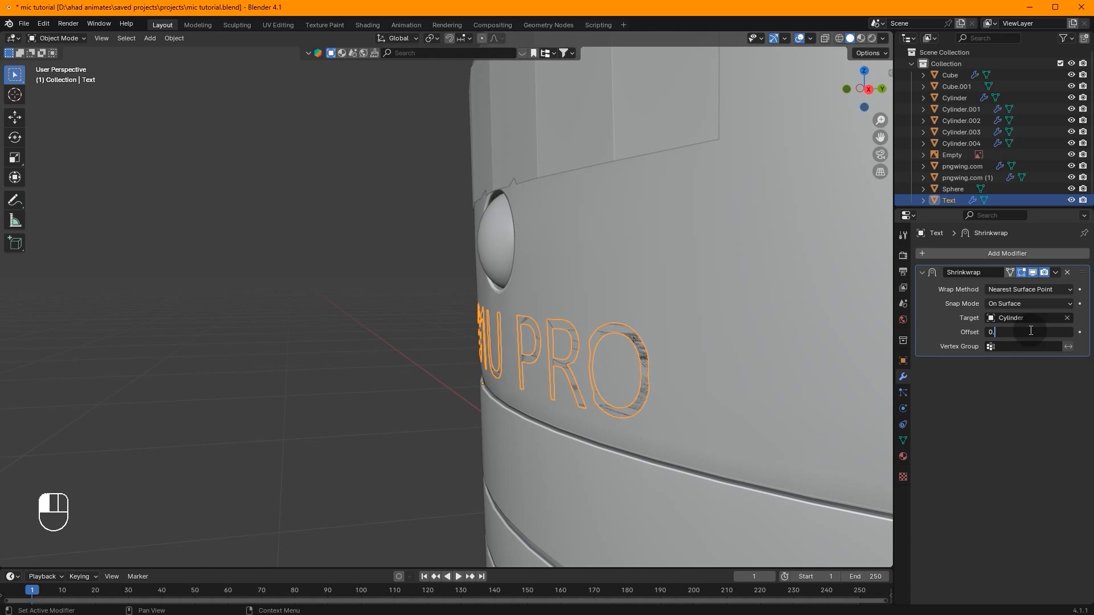
pyautogui.press('Return')
# Switch the viewport to Material Preview shading and save the file
pyautogui.moveTo(877, 341); pyautogui.dragTo(529, 301, button='middle')
pyautogui.scroll(-8, 552, 338)
pyautogui.moveTo(552, 337); pyautogui.dragTo(862, 22, button='middle')
pyautogui.click(860, 38)
pyautogui.hotkey('ctrl', 's')
pyautogui.moveTo(627, 223); pyautogui.dragTo(348, 180, button='middle')
pyautogui.scroll(-2, 376, 245)
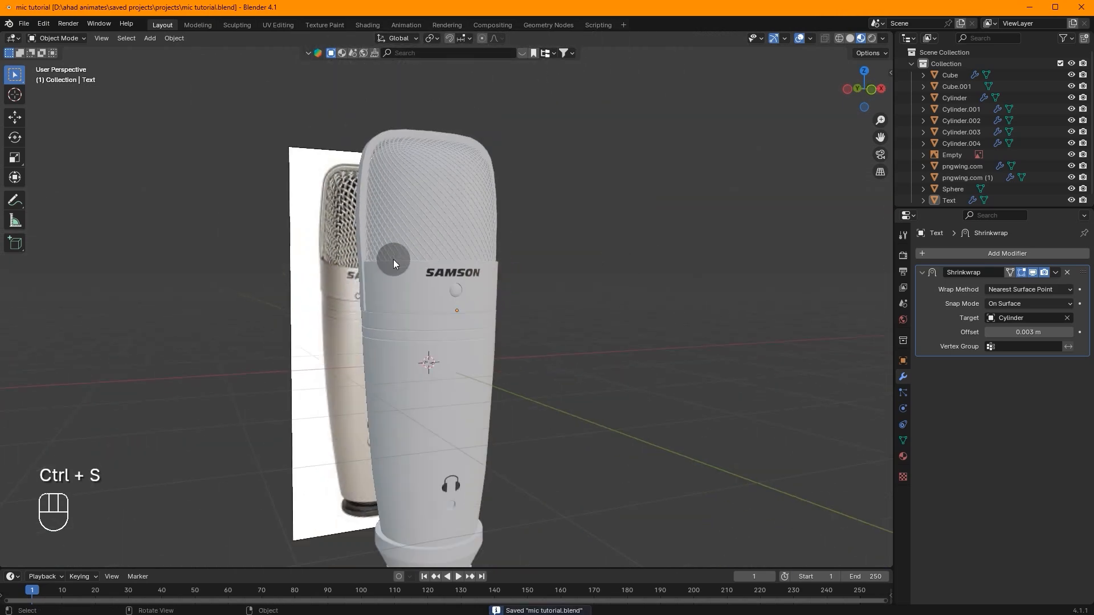
# Select the microphone body and assign the existing material named Material to it in the Shading workspace
pyautogui.moveTo(396, 283); pyautogui.dragTo(415, 292, button='middle')
pyautogui.click(438, 311)
pyautogui.click(449, 368)
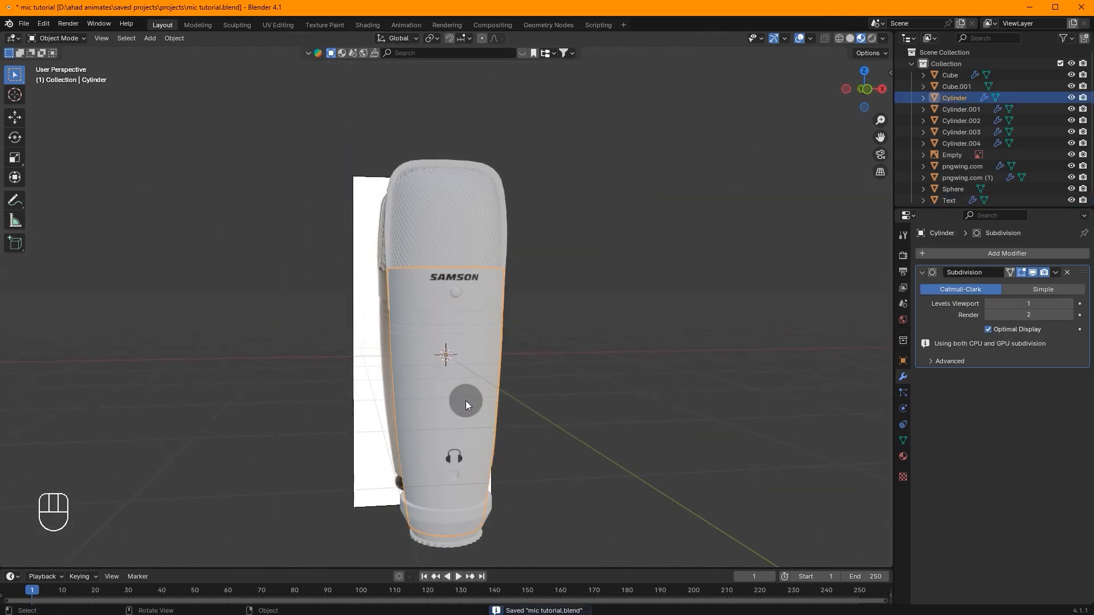
pyautogui.click(367, 26)
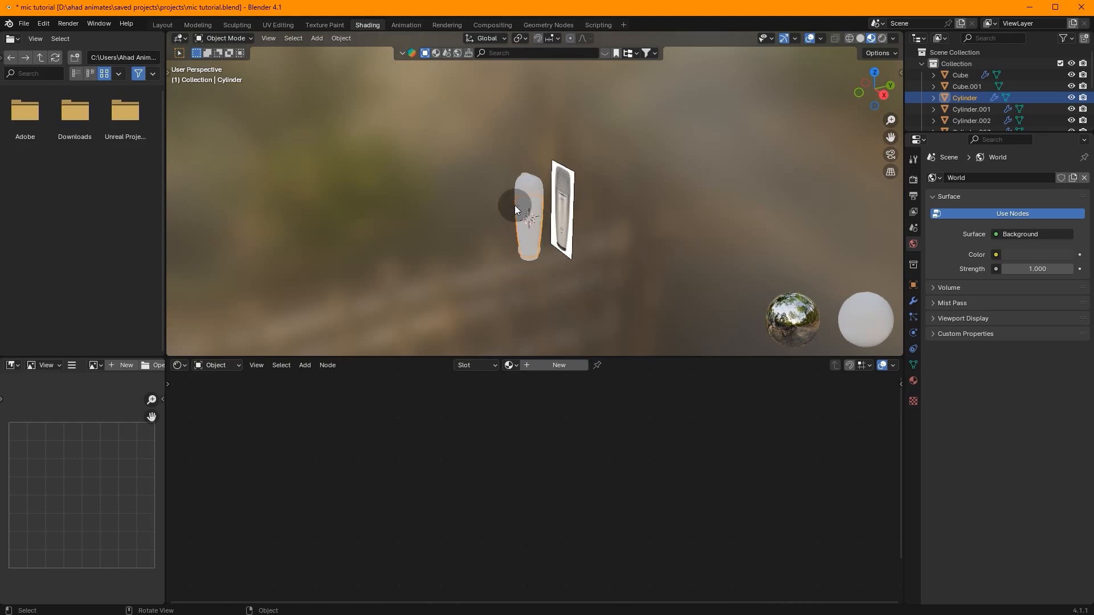
pyautogui.scroll(6, 514, 205)
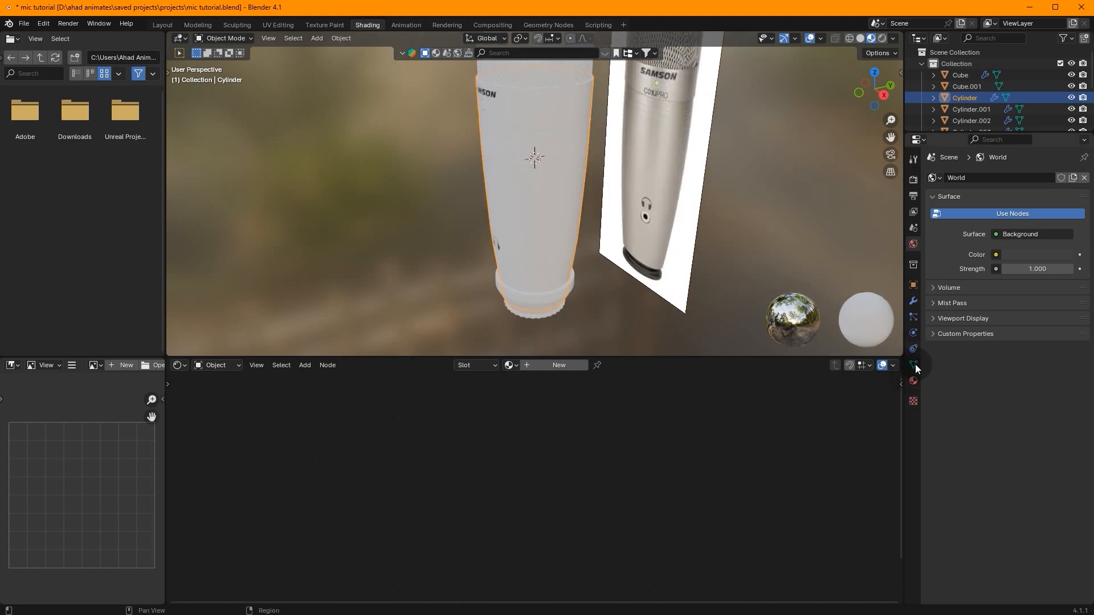
pyautogui.click(913, 380)
pyautogui.click(934, 226)
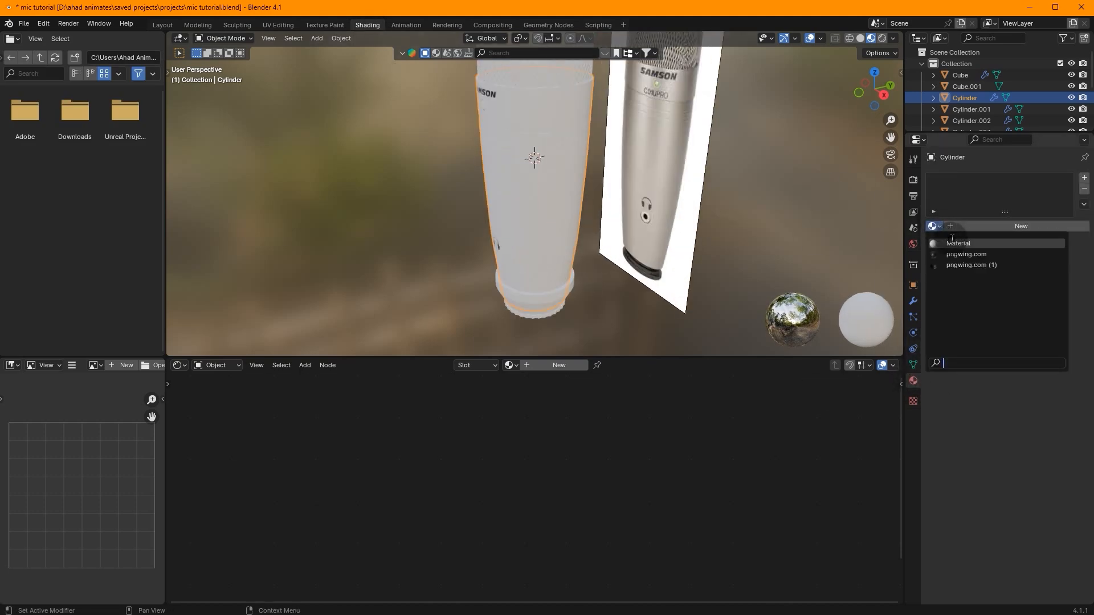
pyautogui.click(958, 243)
# Darken the Principled BSDF base color to grey by lowering its HSV value
pyautogui.moveTo(712, 234); pyautogui.dragTo(797, 213, button='middle')
pyautogui.scroll(4, 796, 215)
pyautogui.moveTo(543, 419); pyautogui.dragTo(716, 472, button='middle')
pyautogui.scroll(4, 717, 472)
pyautogui.moveTo(599, 465); pyautogui.dragTo(536, 494, button='middle')
pyautogui.click(632, 476)
pyautogui.moveTo(692, 447); pyautogui.dragTo(654, 452)
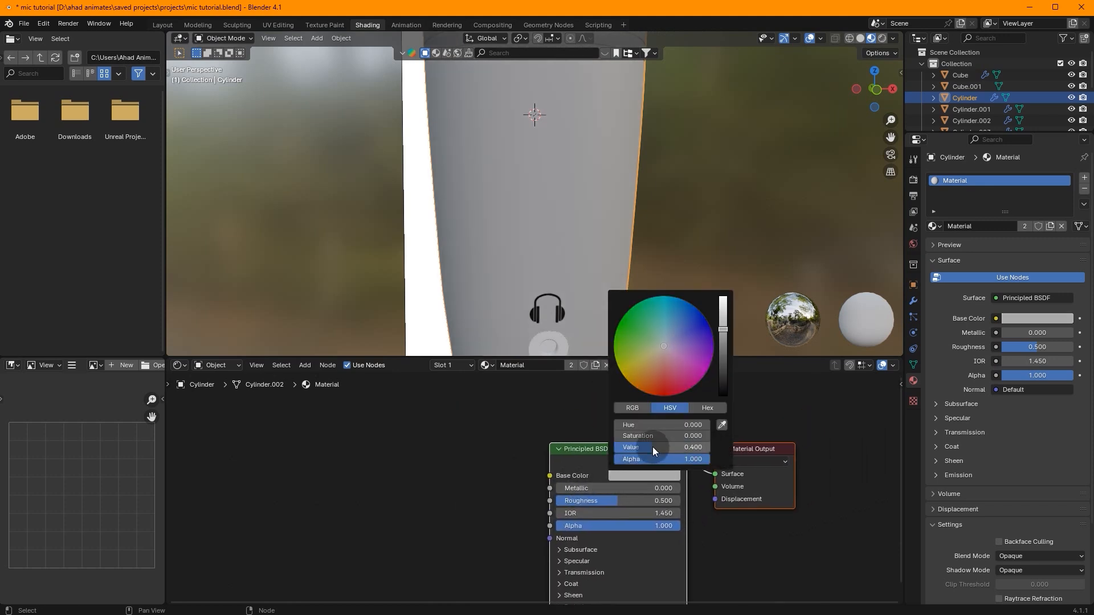
pyautogui.press('Return')
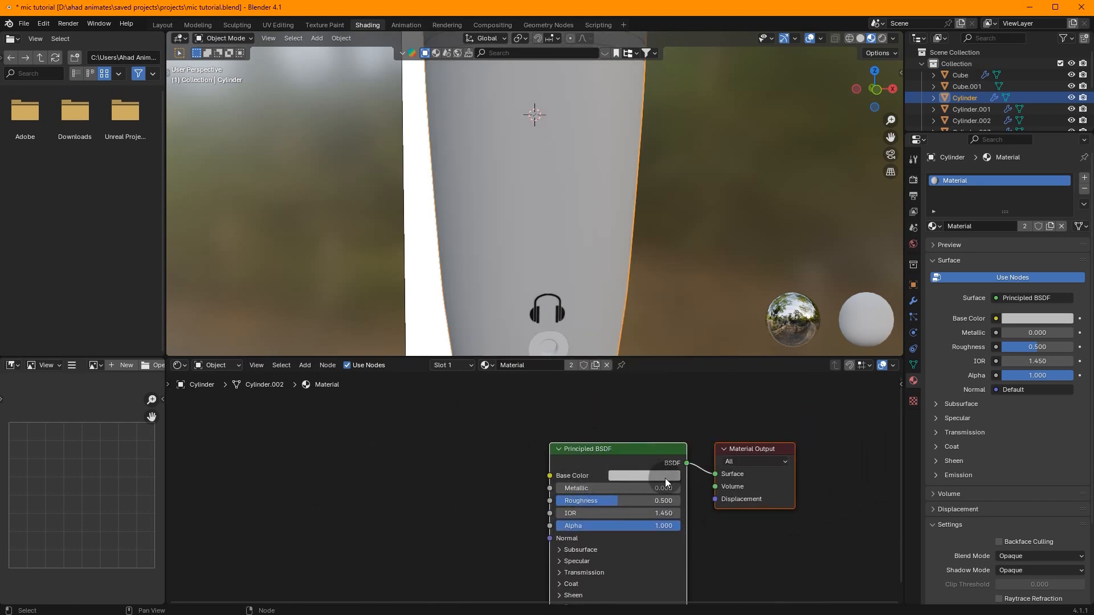
# Set the Principled BSDF metallic to 0.7 and roughness to 0.35
pyautogui.moveTo(678, 479); pyautogui.dragTo(724, 483, button='middle')
pyautogui.scroll(1, 725, 482)
pyautogui.moveTo(628, 492); pyautogui.dragTo(631, 492)
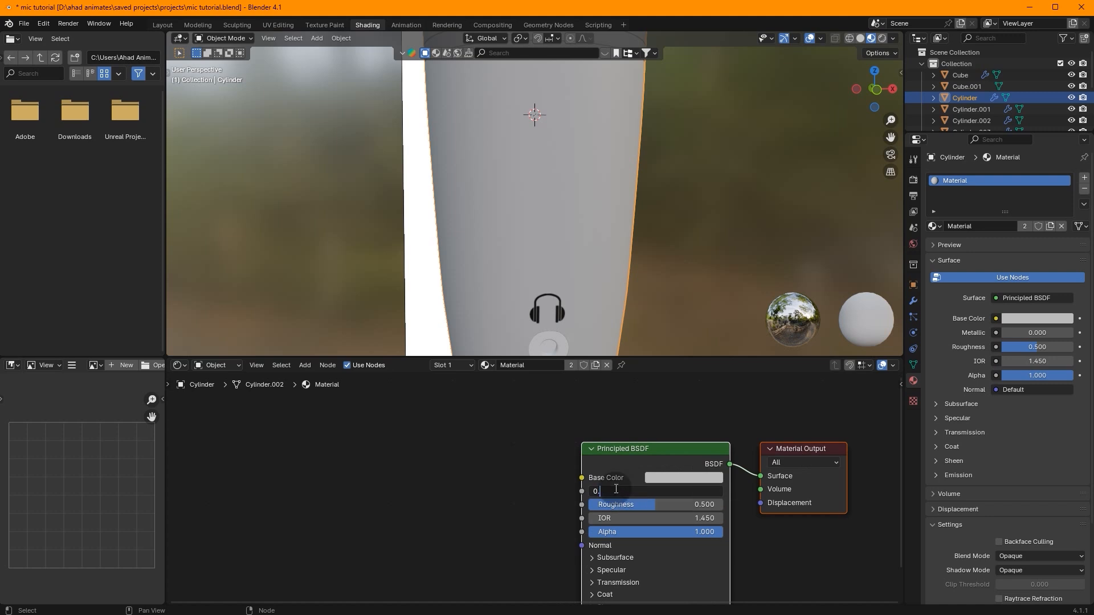
pyautogui.press('Return')
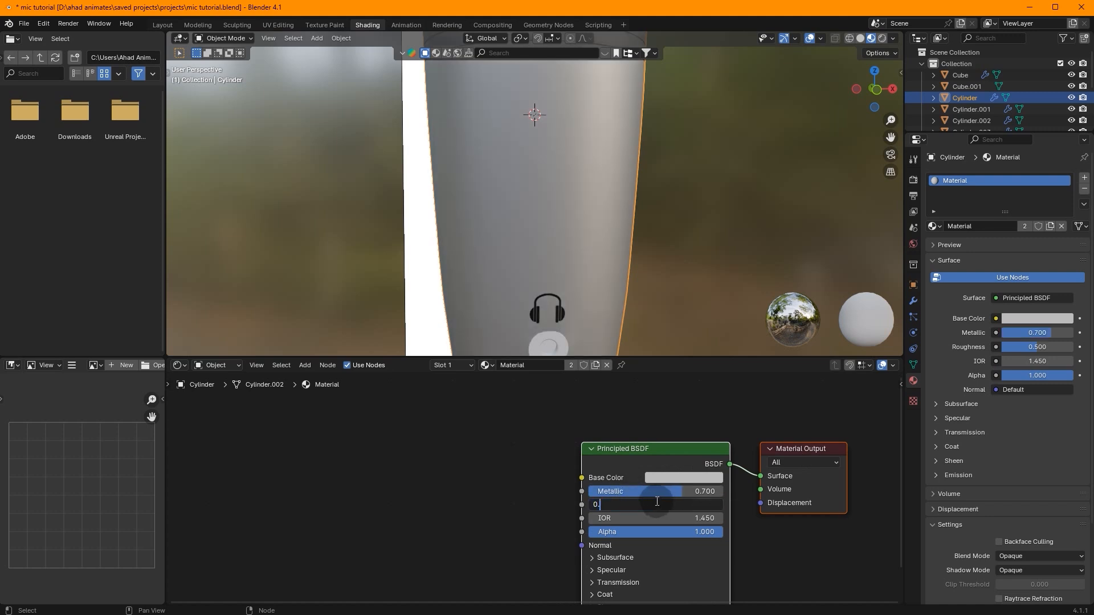
pyautogui.press('Return')
pyautogui.scroll(-1, 527, 451)
pyautogui.scroll(-4, 541, 336)
# Add a Noise Texture node and place it beside the Principled BSDF node
pyautogui.moveTo(507, 428); pyautogui.dragTo(542, 380, button='middle')
pyautogui.scroll(3, 562, 421)
pyautogui.hotkey('shift', 'a')
pyautogui.click(597, 410)
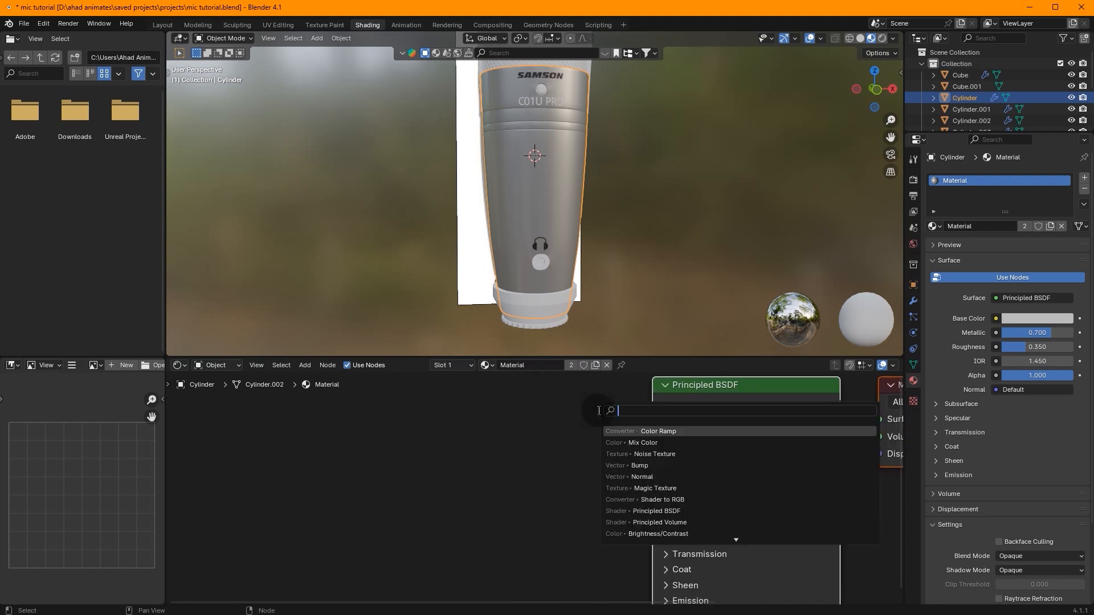
pyautogui.write('NO')
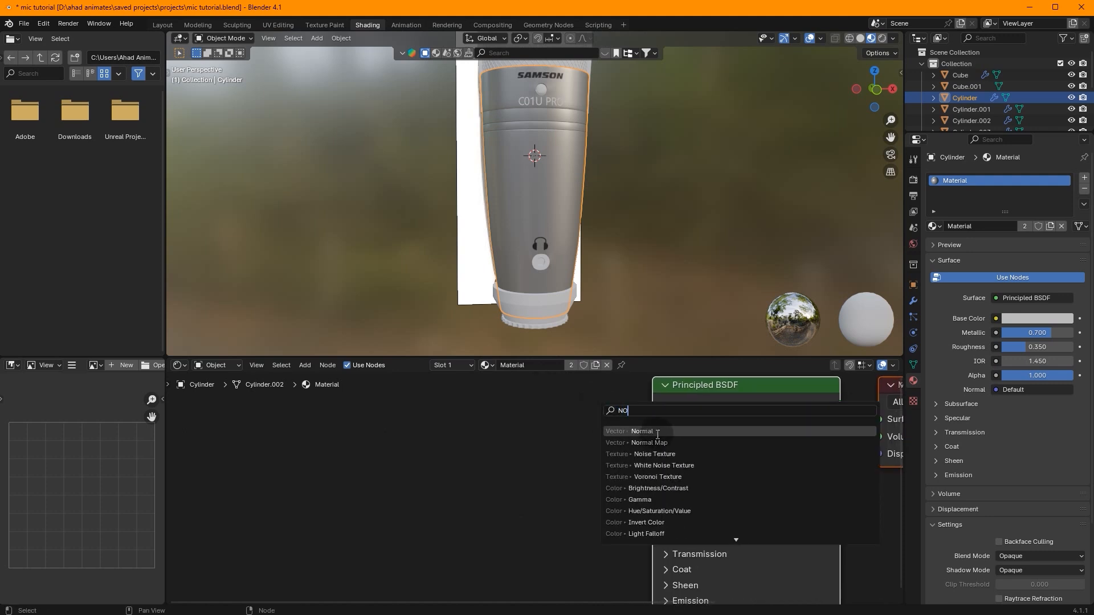
pyautogui.write('ISE')
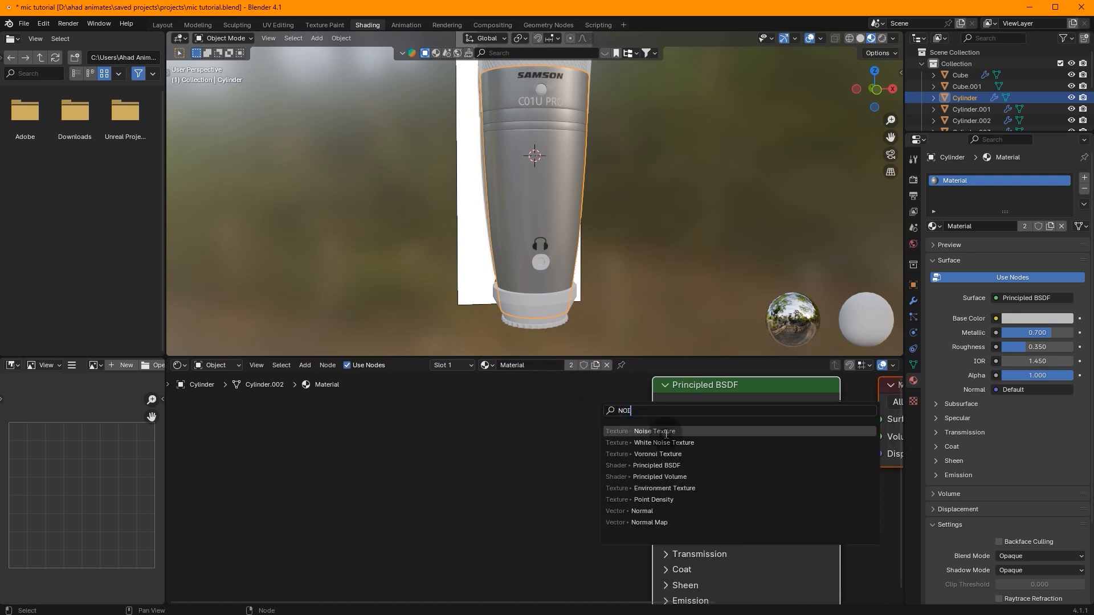
pyautogui.press('Return')
pyautogui.click(356, 513)
# Add a Bump node between the Noise Texture and the Principled BSDF nodes
pyautogui.hotkey('shift', 'a')
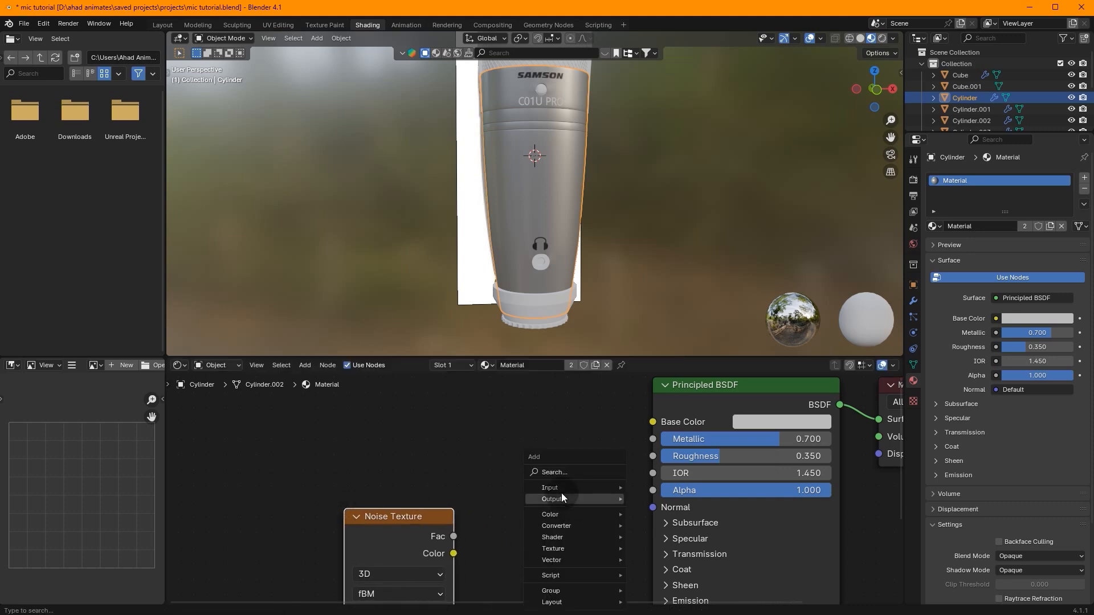
pyautogui.hotkey('shift', 'a')
pyautogui.write('B')
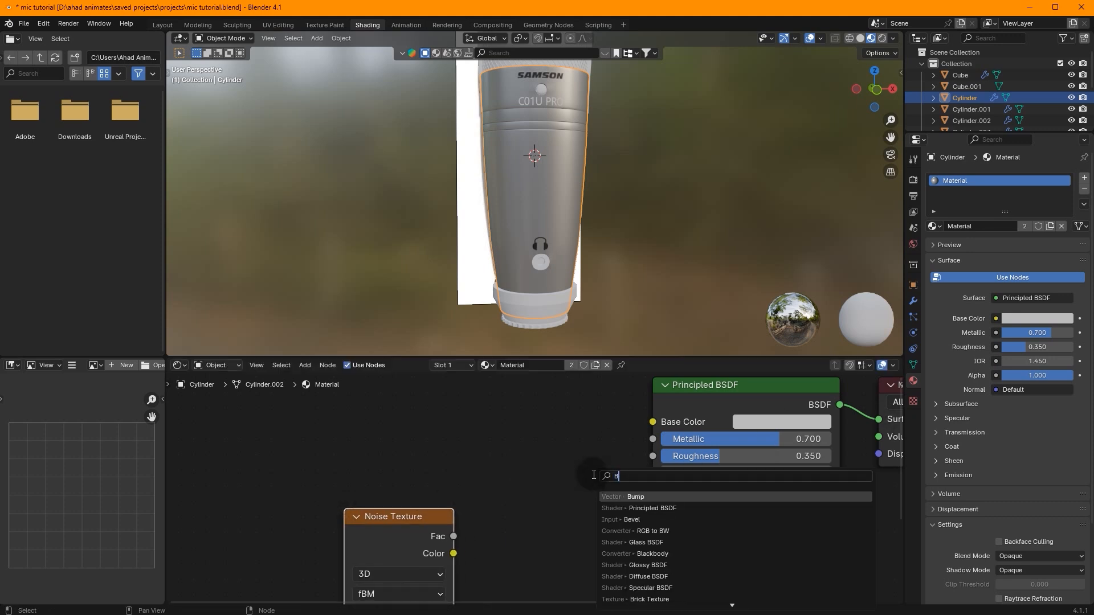
pyautogui.press('Return')
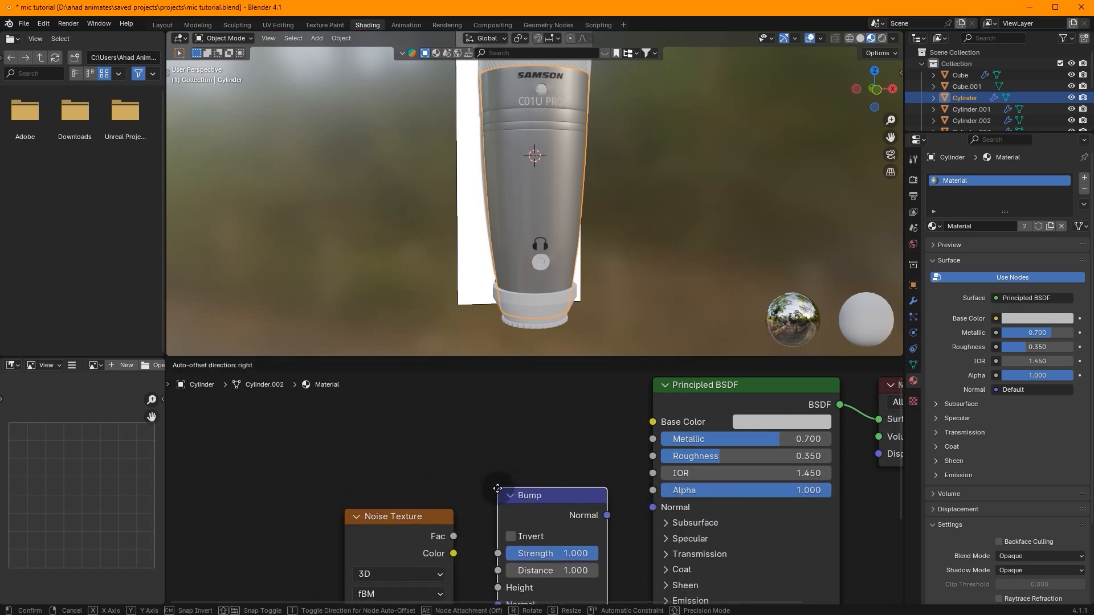
pyautogui.click(494, 494)
# Connect the Noise Texture's Fac output to the Bump height and the Bump normal to the Principled BSDF normal
pyautogui.moveTo(552, 511); pyautogui.dragTo(582, 402, button='middle')
pyautogui.moveTo(445, 414); pyautogui.dragTo(383, 367)
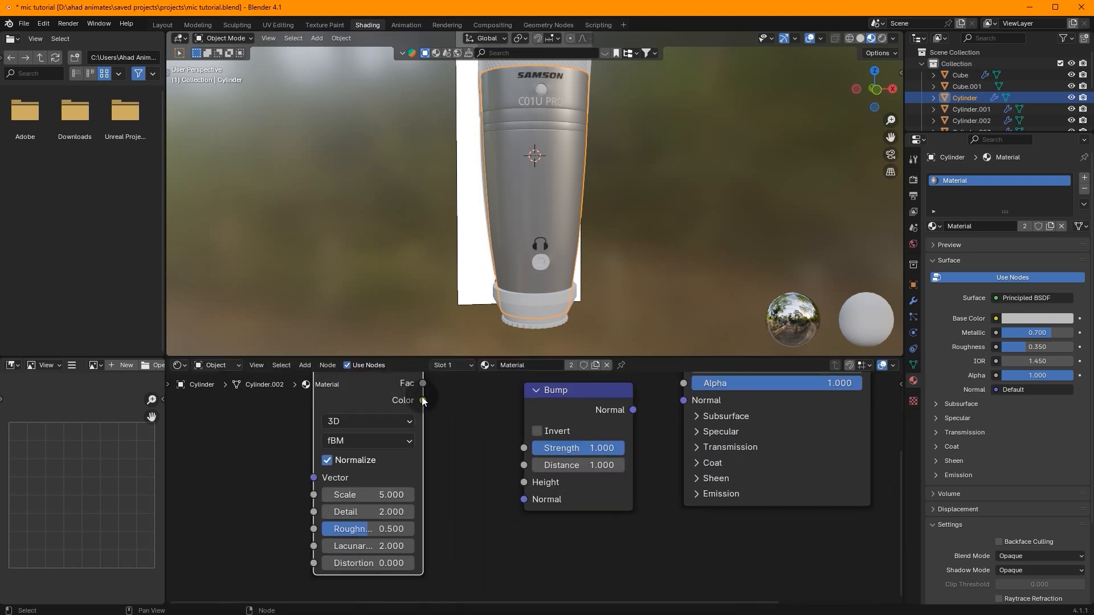
pyautogui.moveTo(417, 392); pyautogui.dragTo(434, 416, button='middle')
pyautogui.moveTo(440, 406); pyautogui.dragTo(541, 505)
pyautogui.moveTo(645, 432); pyautogui.dragTo(699, 426)
pyautogui.scroll(-2, 676, 409)
pyautogui.scroll(2, 614, 443)
pyautogui.scroll(1, 657, 442)
pyautogui.scroll(5, 508, 224)
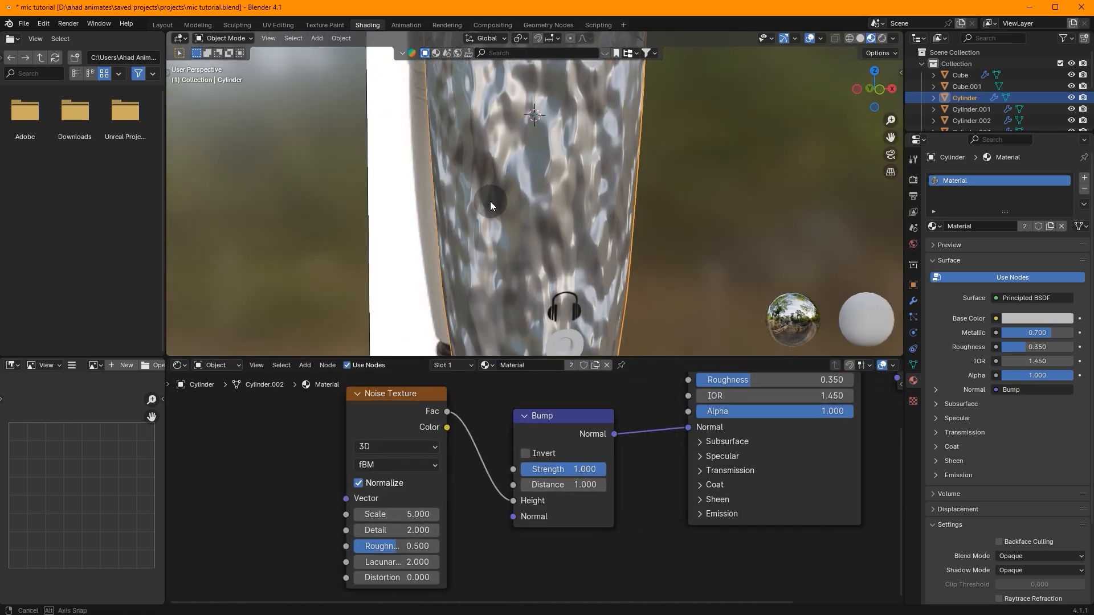
# Attach Texture Coordinate and Mapping nodes to the Noise Texture and line them up beside it
pyautogui.click(379, 420)
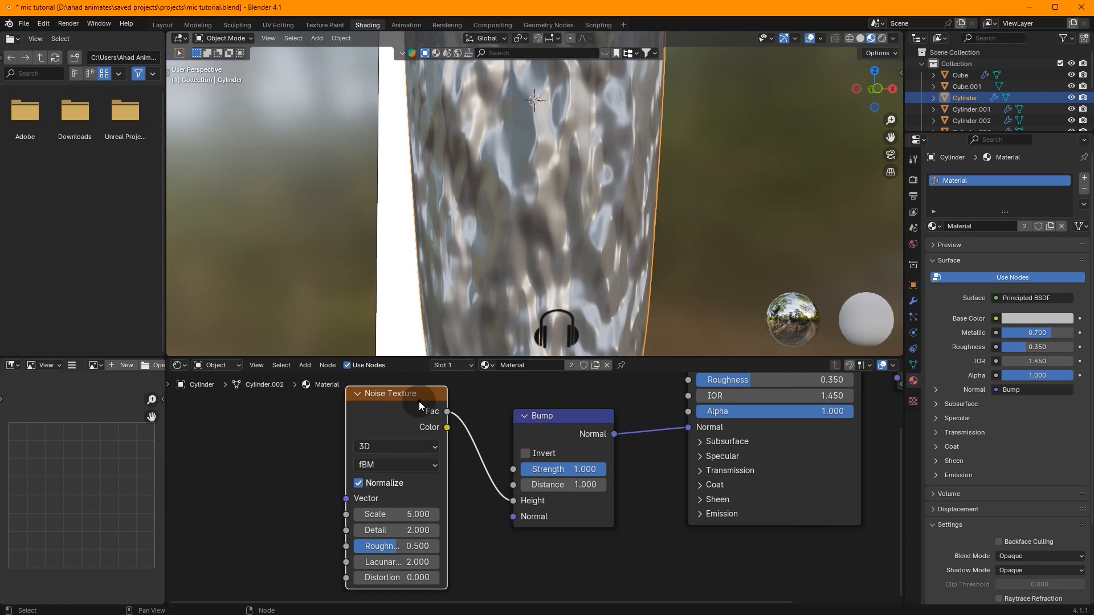
pyautogui.hotkey('ctrl', 't')
pyautogui.scroll(-1, 342, 460)
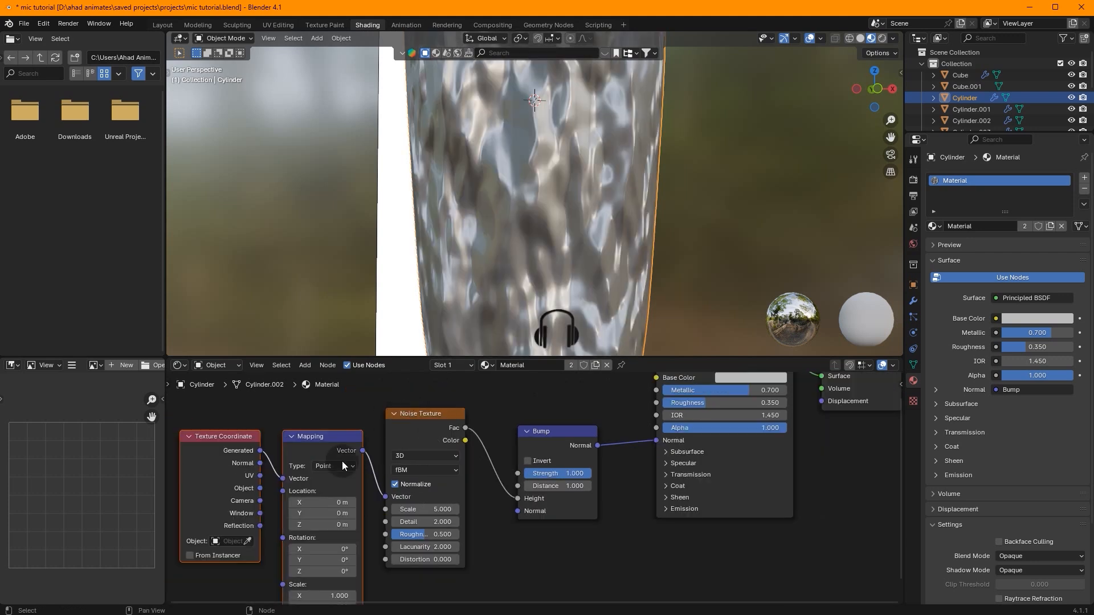
pyautogui.moveTo(303, 449); pyautogui.dragTo(297, 428)
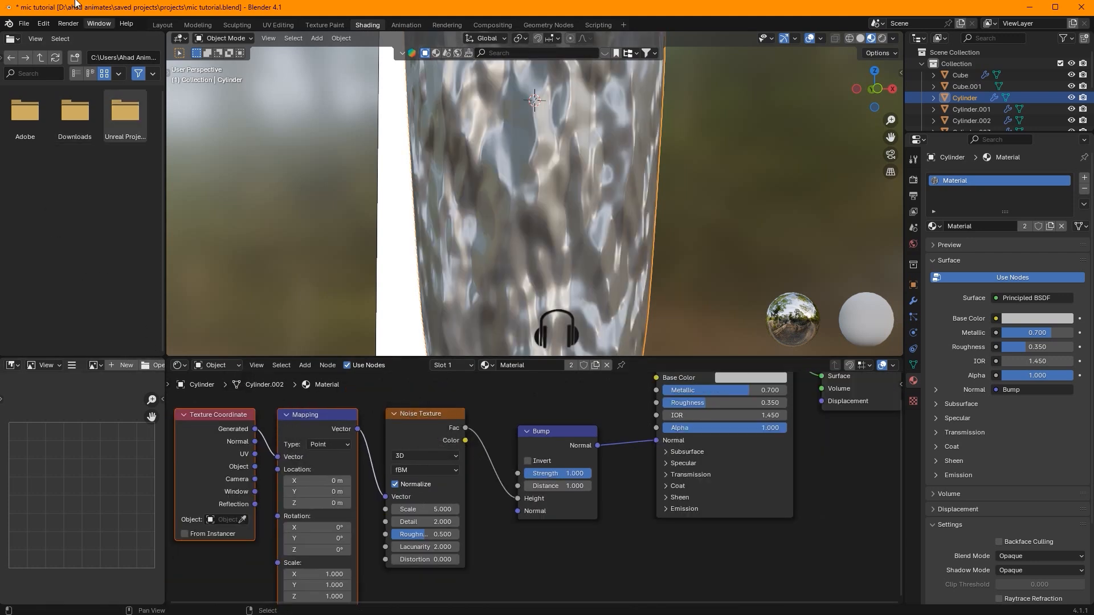
# Look through the add-ons in the preferences with the search filter cleared
pyautogui.click(44, 23)
pyautogui.click(65, 170)
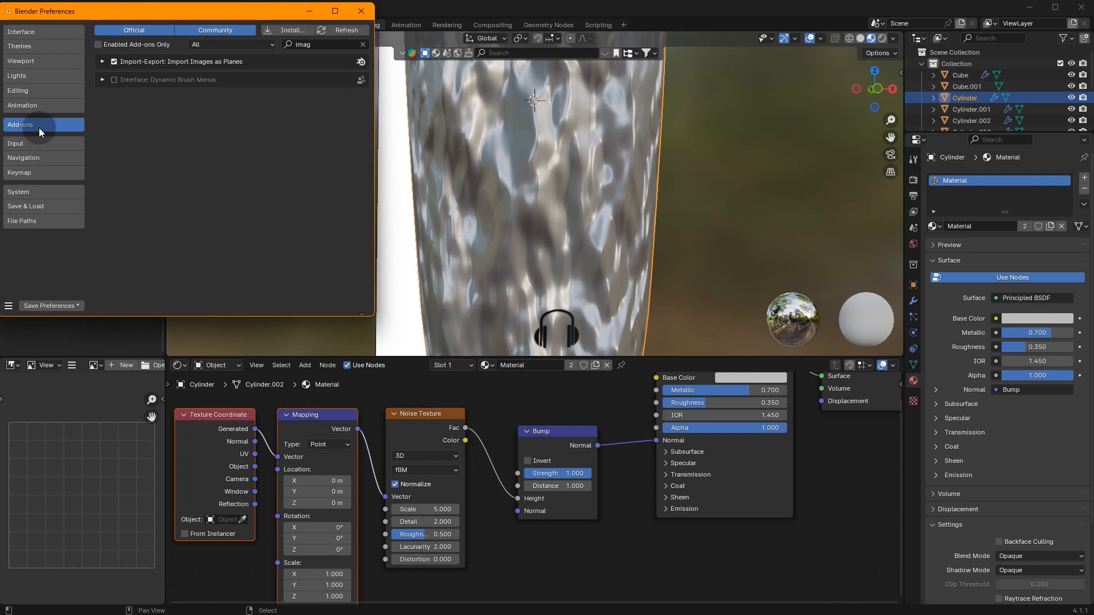
pyautogui.click(362, 45)
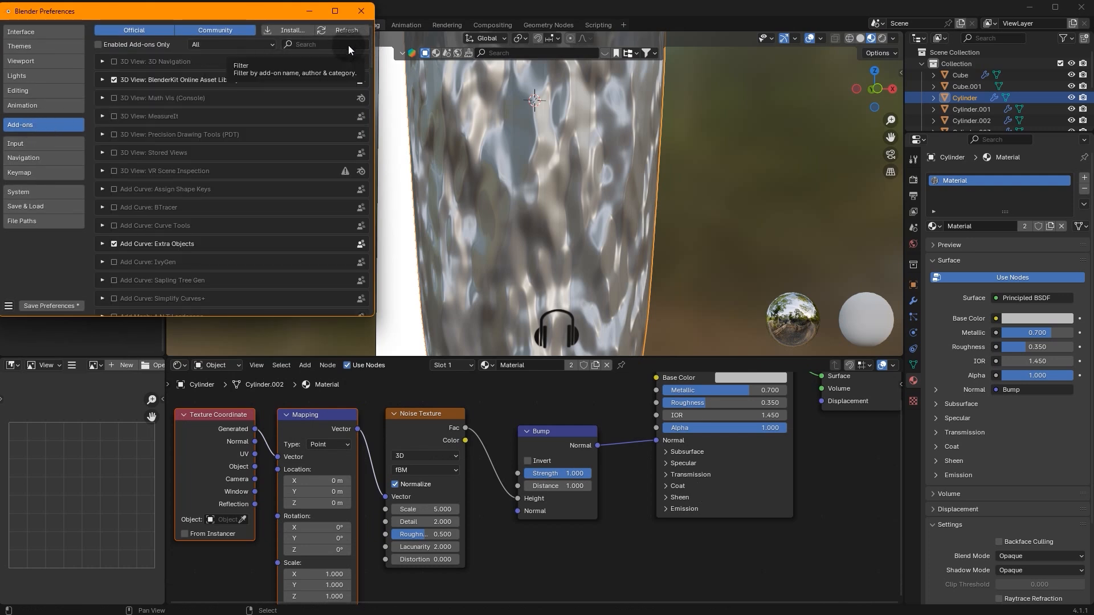
pyautogui.click(361, 11)
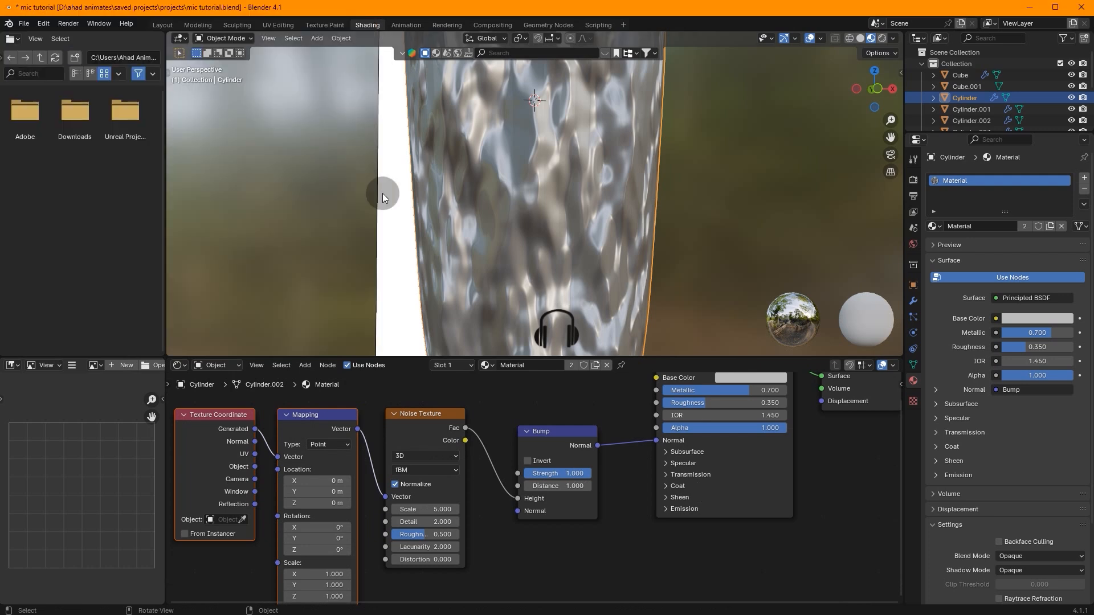
# Set the Mapping node's Z scale to 2
pyautogui.moveTo(446, 469); pyautogui.dragTo(499, 351, button='middle')
pyautogui.doubleClick(370, 477)
pyautogui.write('2')
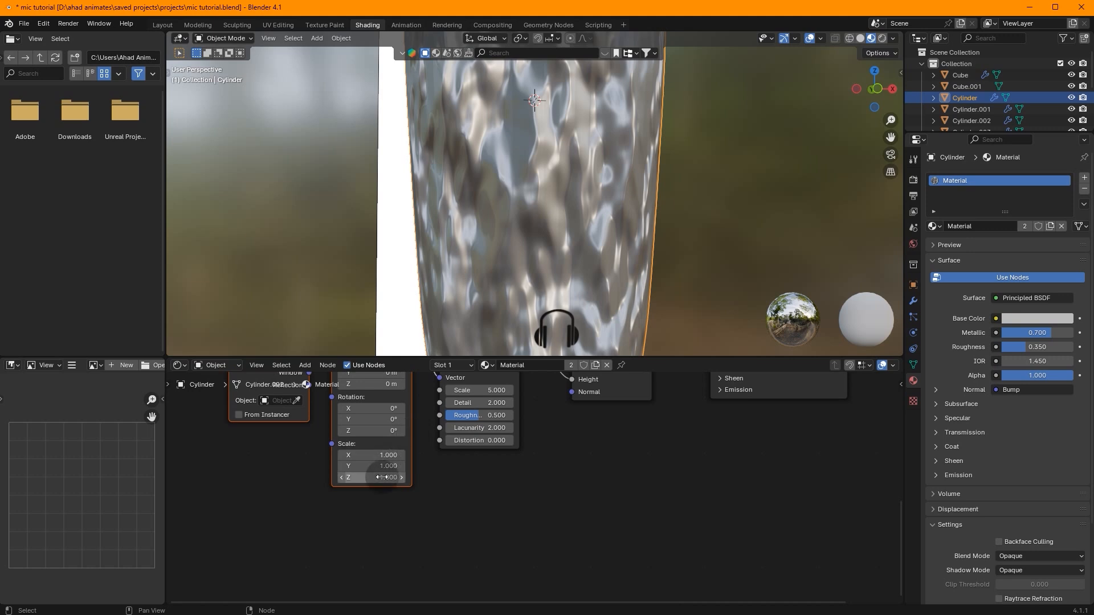
pyautogui.press('Return')
# Set the Bump node's strength to 0.2 in the microphone body's material
pyautogui.scroll(1, 564, 448)
pyautogui.moveTo(554, 482); pyautogui.dragTo(541, 559, button='middle')
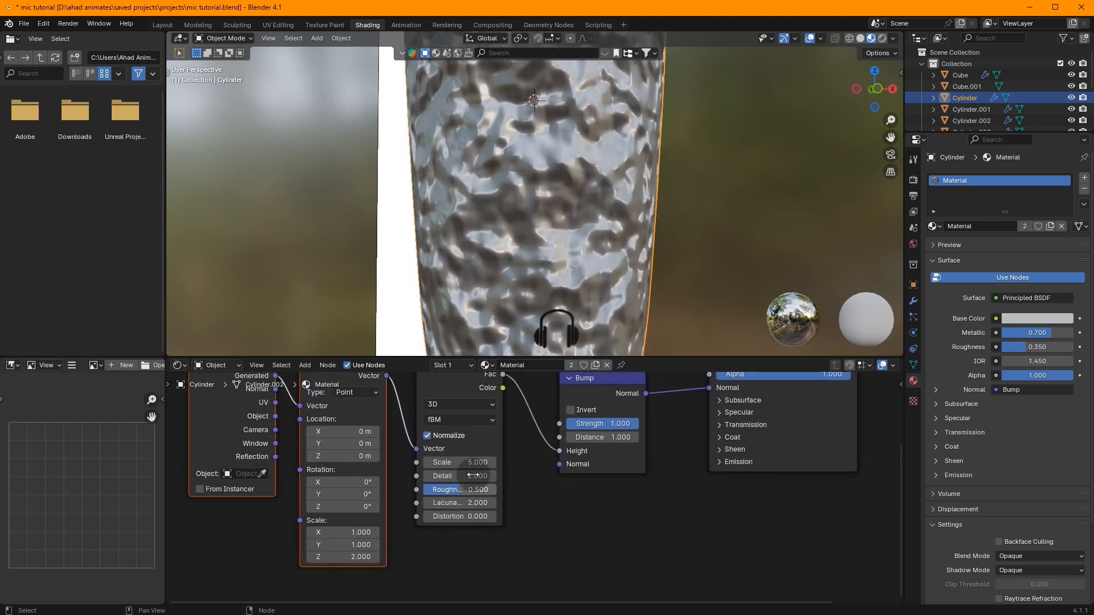
pyautogui.click(596, 425)
pyautogui.write('0.2')
pyautogui.press('Return')
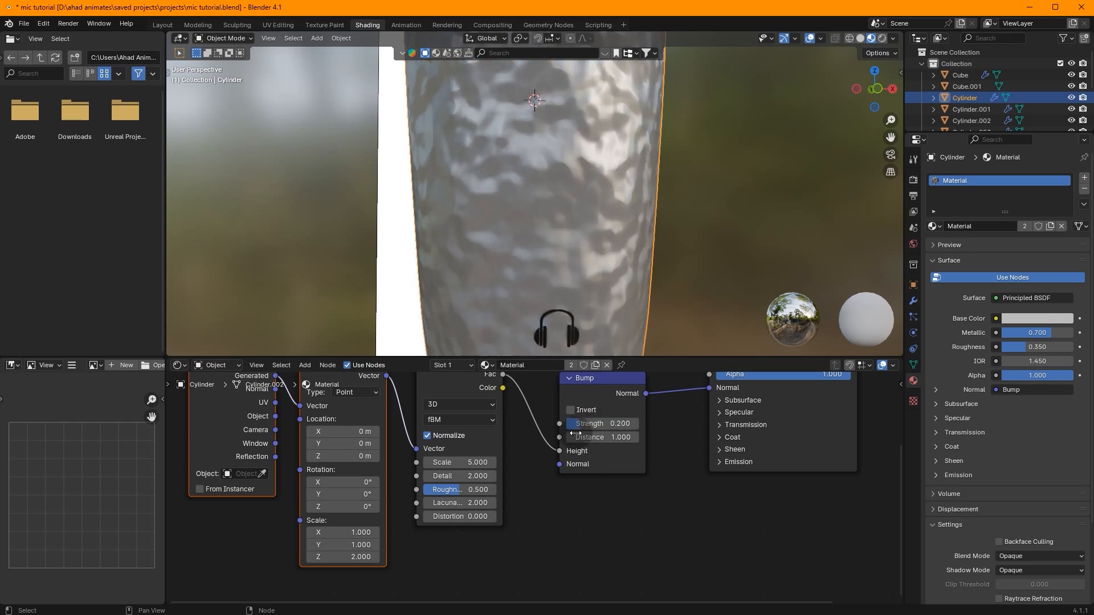
# Set the Noise Texture's scale to 500 and check the grain on the body
pyautogui.moveTo(458, 462); pyautogui.dragTo(563, 461)
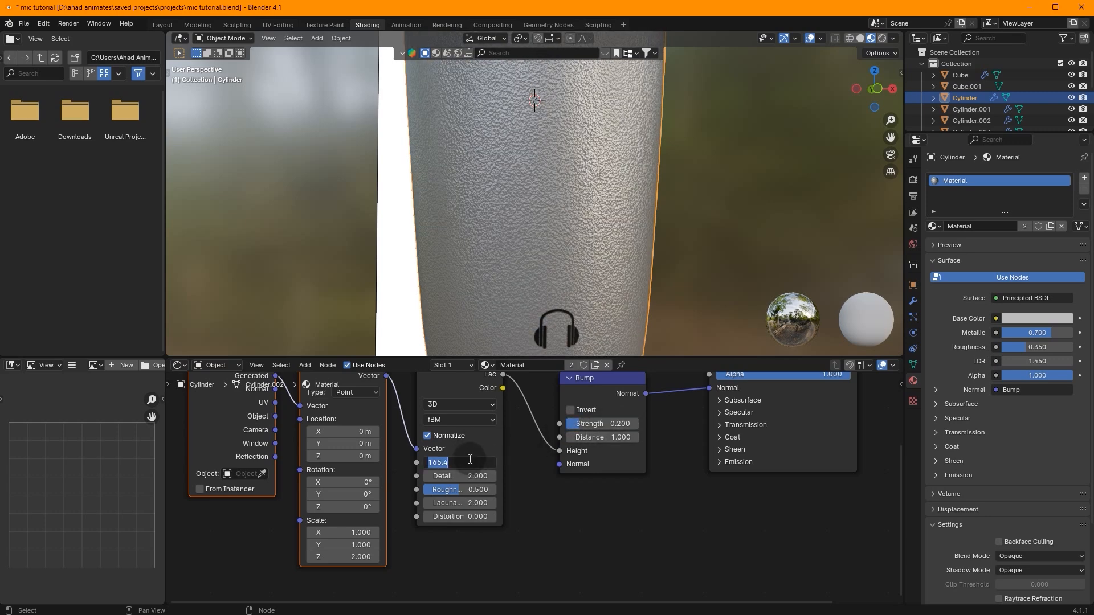
pyautogui.scroll(-2, 499, 200)
pyautogui.scroll(4, 507, 202)
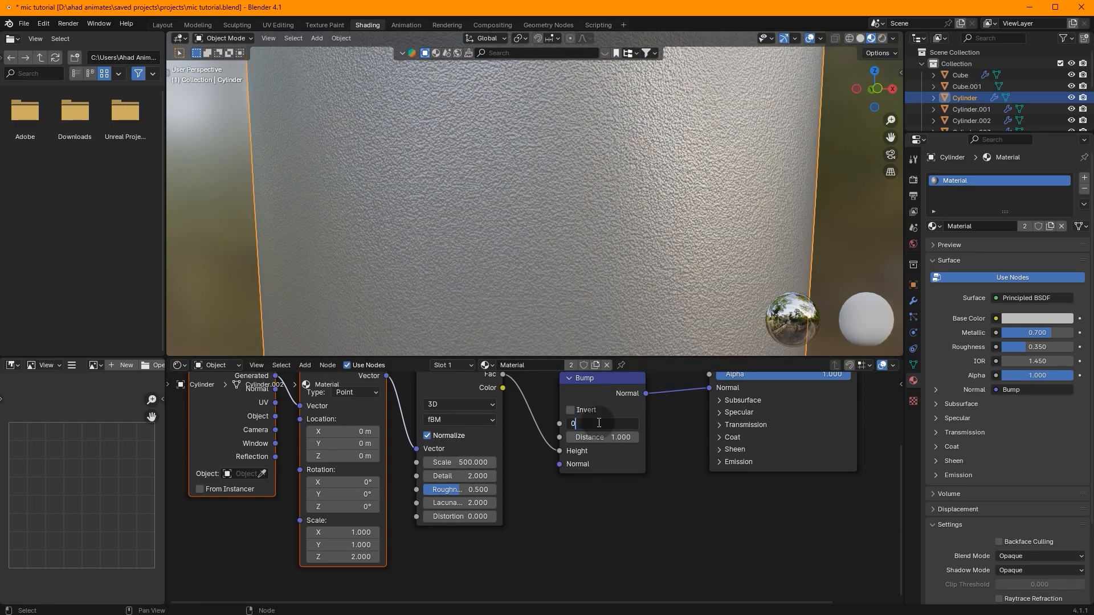
# Set the Bump node's strength to 0.1 and the Noise Texture's scale to 1000
pyautogui.press('Return')
pyautogui.scroll(-4, 568, 165)
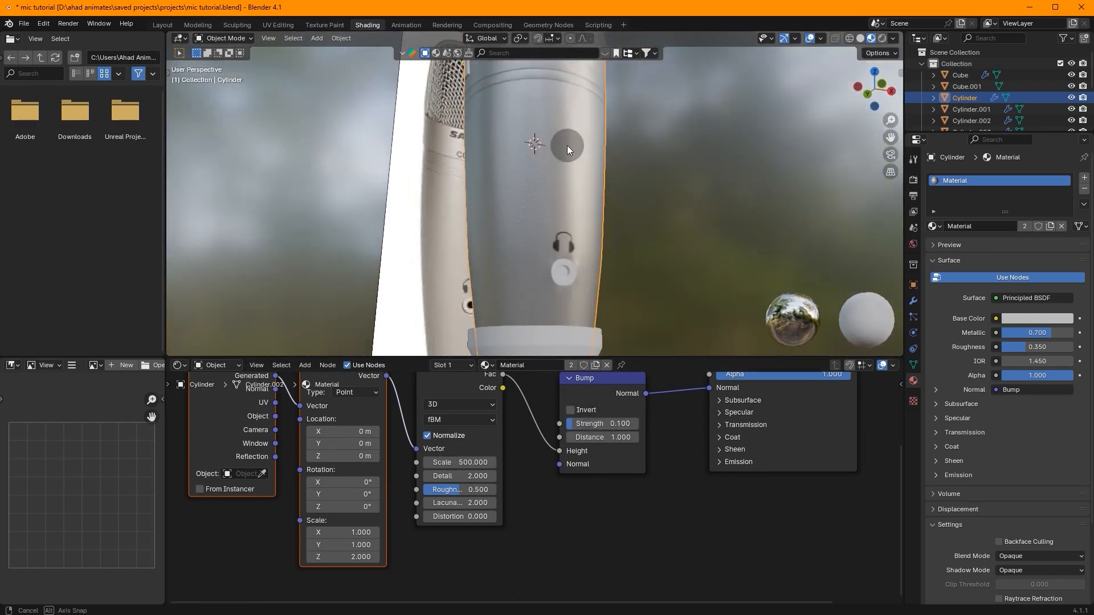
pyautogui.scroll(3, 566, 145)
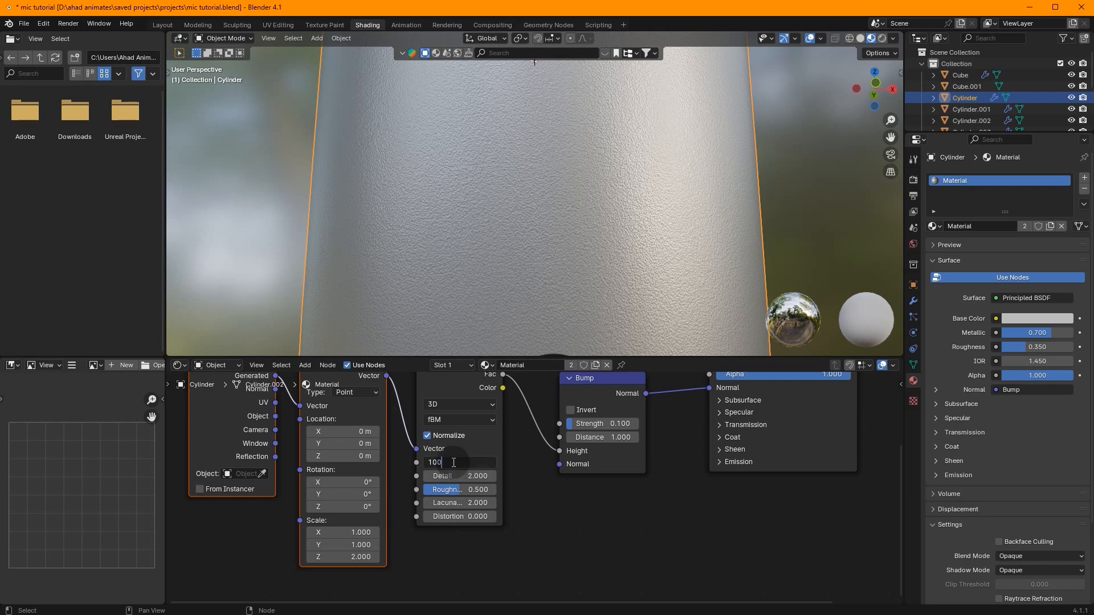
pyautogui.press('Return')
# Create a new material for the round headphone jack below the headphone symbol
pyautogui.scroll(-4, 576, 176)
pyautogui.moveTo(575, 175); pyautogui.dragTo(597, 153, button='middle')
pyautogui.scroll(2, 596, 153)
pyautogui.moveTo(600, 212)
pyautogui.keyDown('shift'); pyautogui.mouseDown(button='middle')
pyautogui.moveTo(581, 128)
pyautogui.moveTo(604, 221)
pyautogui.mouseUp(button='middle'); pyautogui.keyUp('shift')
pyautogui.click(579, 126)
pyautogui.click(984, 226)
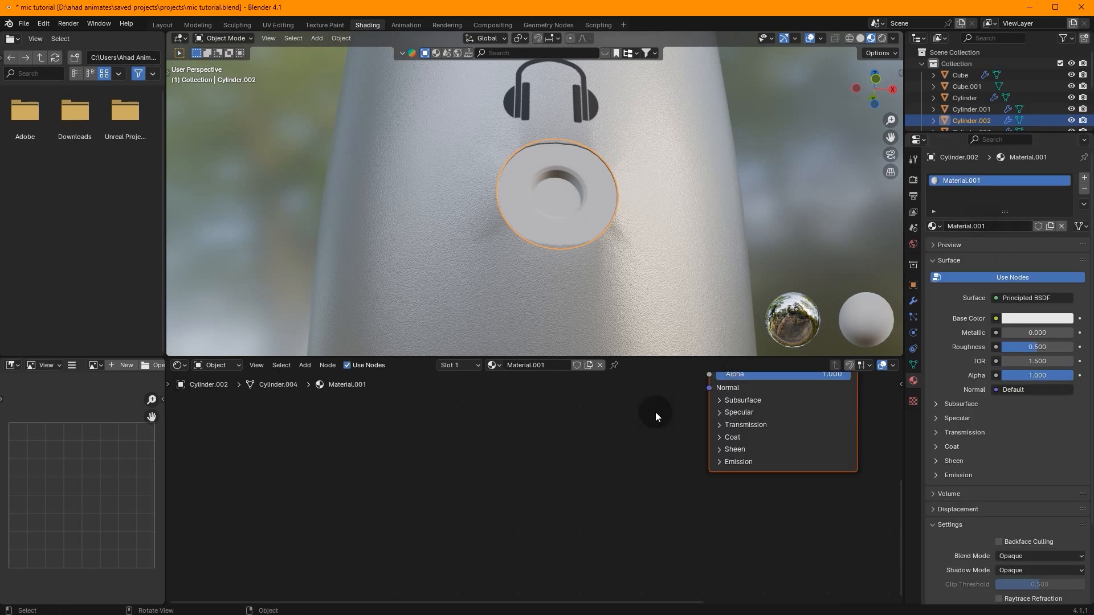
# Darken the headphone jack material's base color to a light grey
pyautogui.click(621, 414)
pyautogui.click(627, 385)
pyautogui.write('0.')
pyautogui.press('Return')
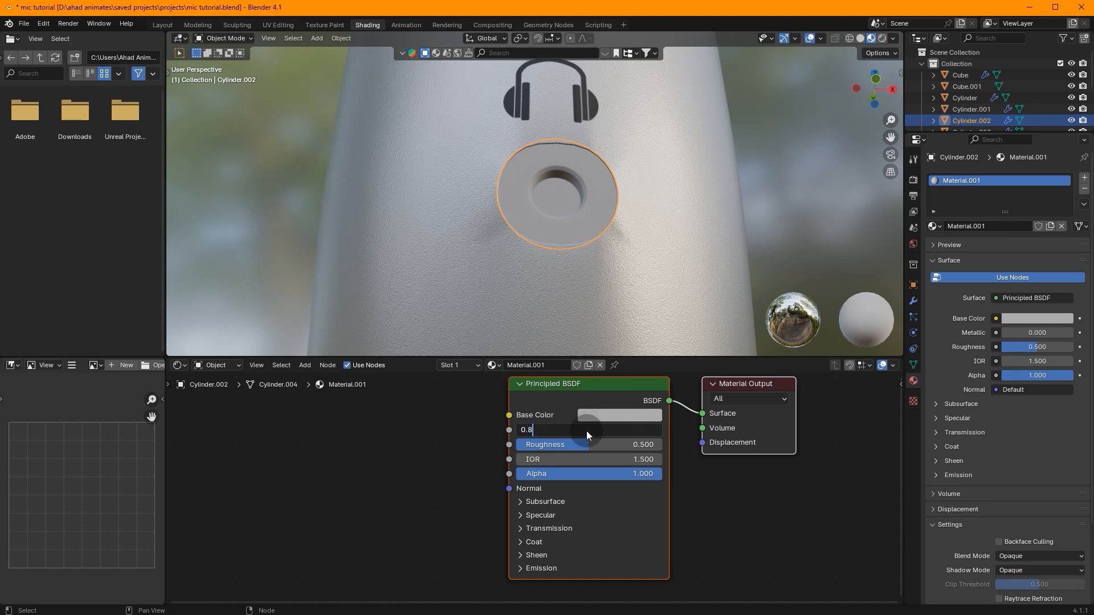
# Set the headphone jack material's metallic to 0.8 and roughness to 0.1
pyautogui.press('Return')
pyautogui.click(605, 442)
pyautogui.write('0.1')
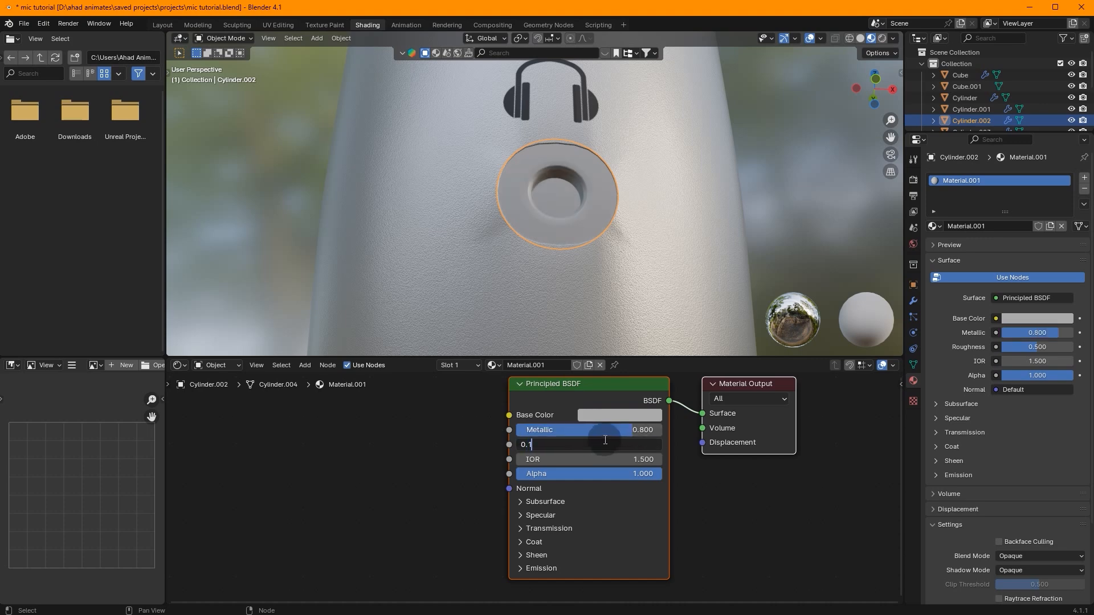
pyautogui.press('Return')
pyautogui.moveTo(452, 419); pyautogui.dragTo(474, 442, button='middle')
pyautogui.hotkey('shift', 'a')
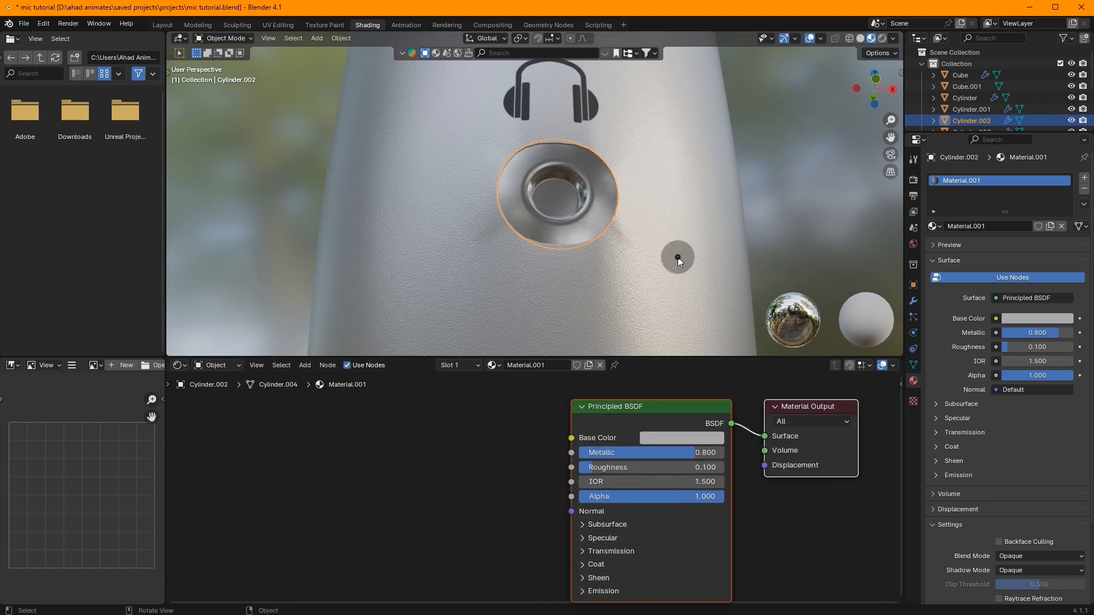
# Copy the body's Texture Coordinate, Mapping, Noise Texture and Bump nodes into the jack's material and connect the Bump normal to the Principled BSDF normal
pyautogui.click(678, 257)
pyautogui.press('KP_Decimal')
pyautogui.press('Home')
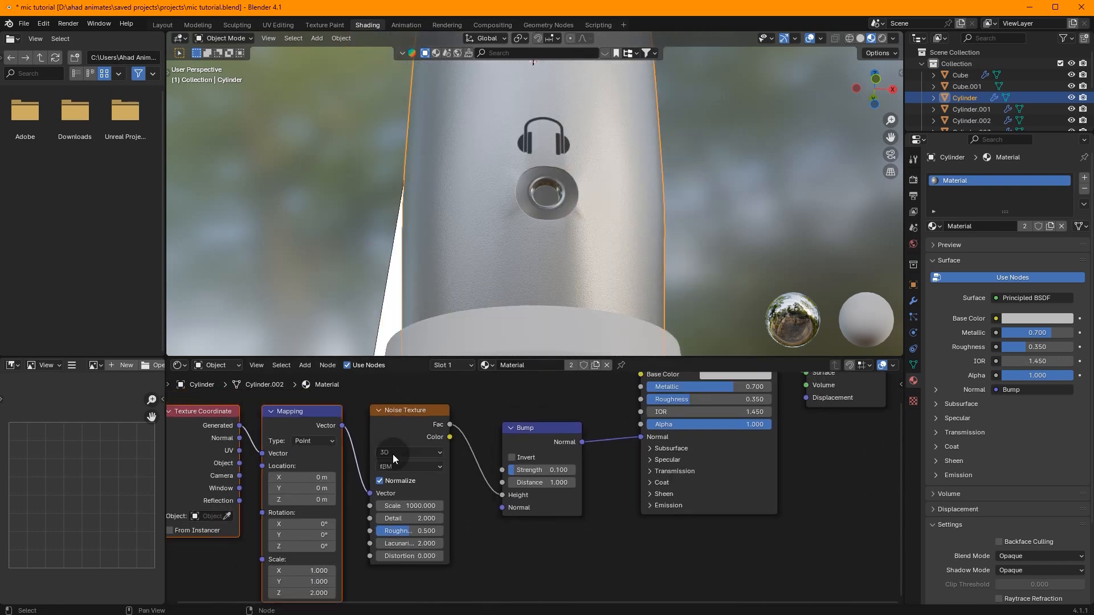
pyautogui.moveTo(229, 468); pyautogui.dragTo(539, 446)
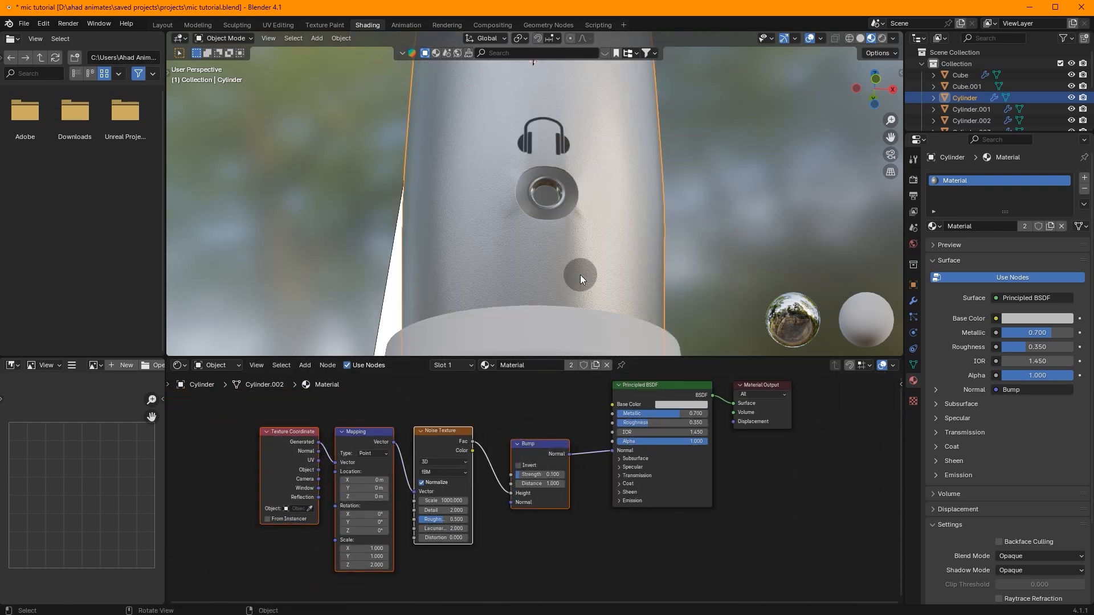
pyautogui.click(552, 184)
pyautogui.click(527, 470)
pyautogui.hotkey('ctrl', 'v')
pyautogui.moveTo(485, 413); pyautogui.dragTo(382, 434)
pyautogui.moveTo(516, 450); pyautogui.dragTo(611, 451)
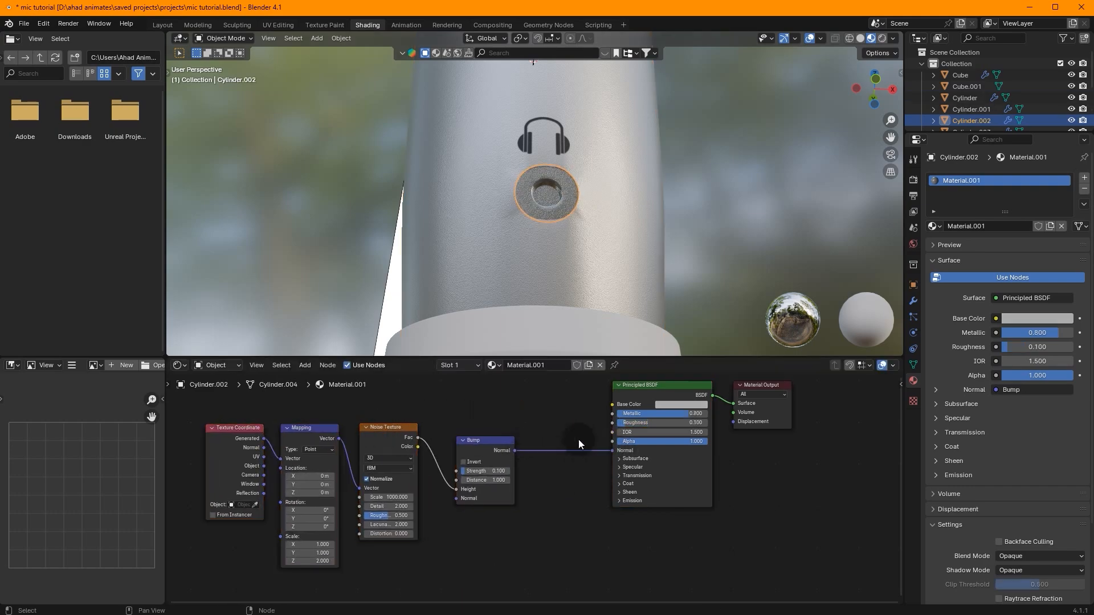
# Examine the bumpy headphone jack up close and the lower half of the microphone from farther away
pyautogui.scroll(8, 641, 244)
pyautogui.scroll(-4, 639, 245)
pyautogui.moveTo(609, 238); pyautogui.dragTo(565, 264, button='middle')
pyautogui.scroll(-11, 598, 240)
pyautogui.click(712, 241)
pyautogui.scroll(-5, 627, 225)
pyautogui.scroll(1, 564, 265)
pyautogui.scroll(1, 553, 251)
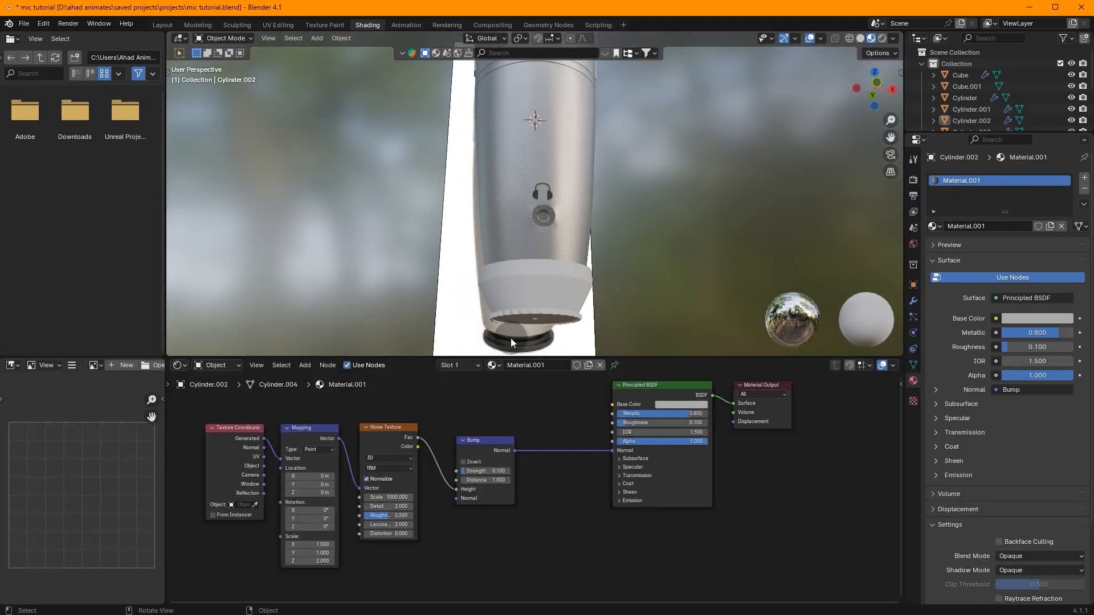
# Assign the body's material to the wide collar at the microphone's base and make it an independent copy
pyautogui.click(511, 338)
pyautogui.scroll(1, 845, 284)
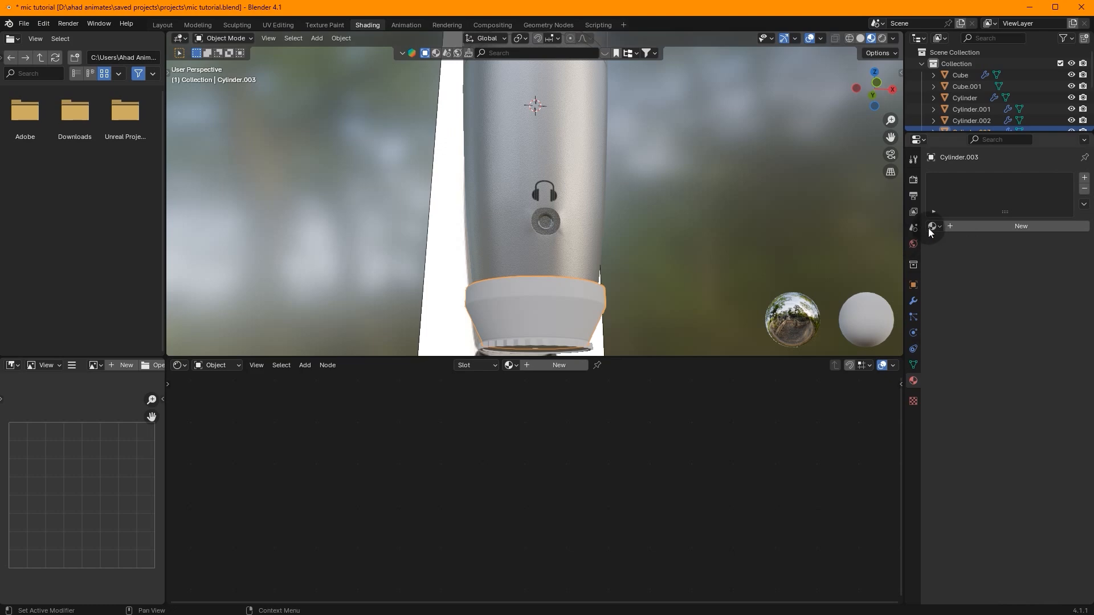
pyautogui.click(932, 227)
pyautogui.click(962, 244)
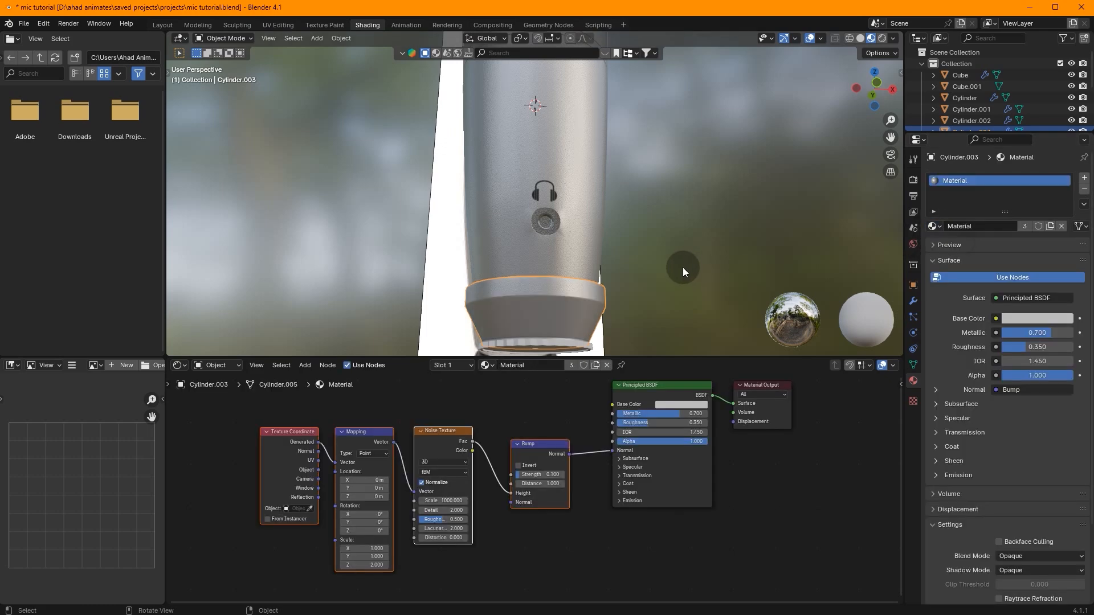
pyautogui.scroll(4, 682, 267)
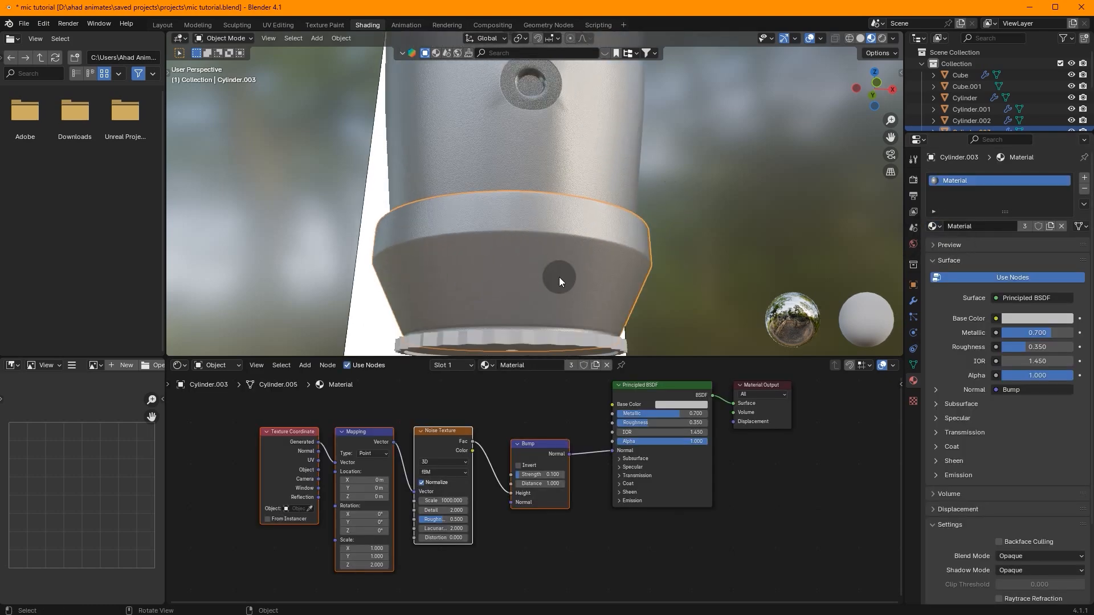
pyautogui.click(1050, 226)
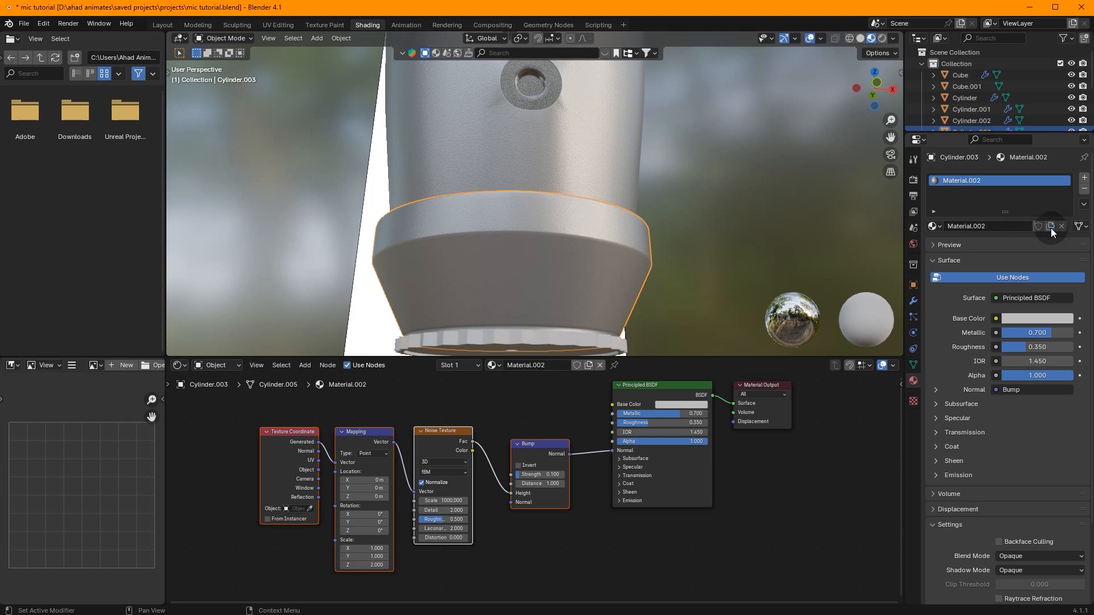
# Set the collar material's base color value to 0.2
pyautogui.moveTo(694, 389); pyautogui.dragTo(542, 456, button='middle')
pyautogui.scroll(2, 541, 456)
pyautogui.moveTo(552, 478); pyautogui.dragTo(527, 455)
pyautogui.click(542, 475)
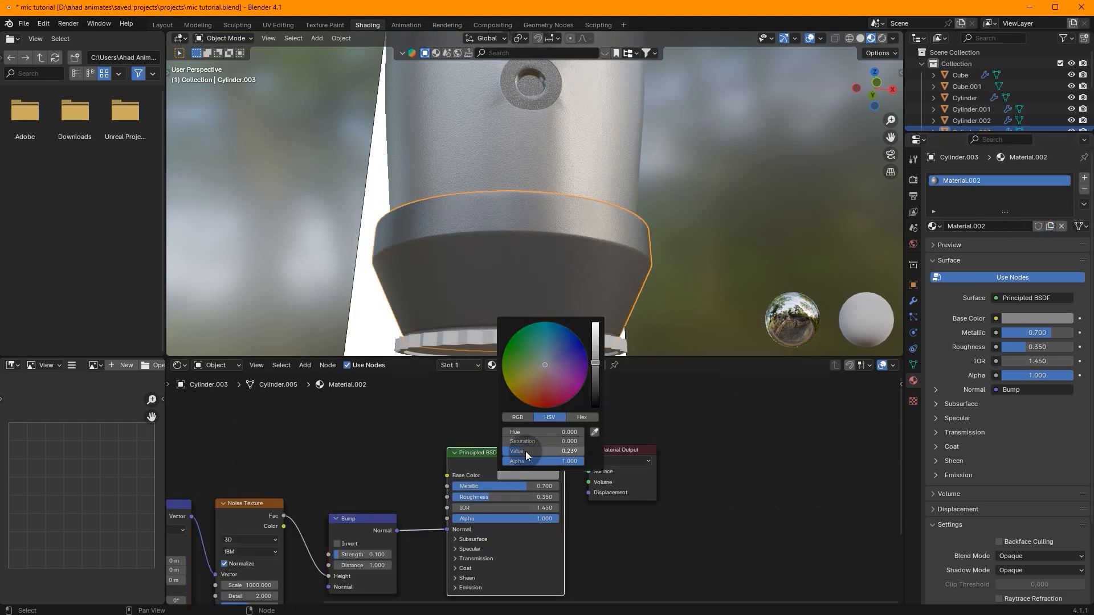
pyautogui.write('0.2')
pyautogui.press('Return')
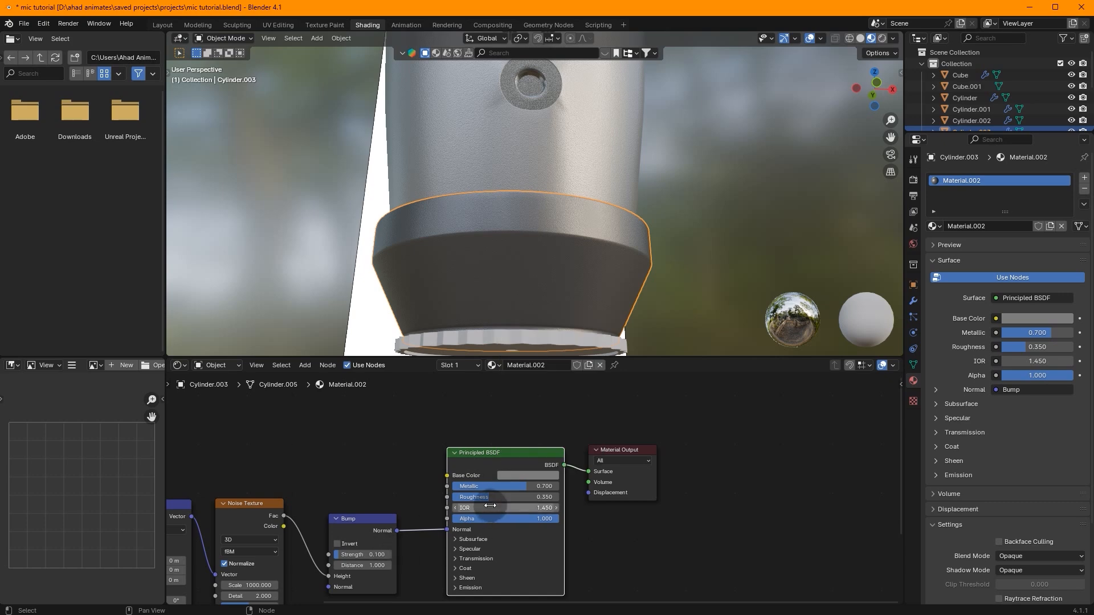
# Set the collar material's roughness to 0.45 and metallic to 0.6
pyautogui.doubleClick(492, 497)
pyautogui.write('0.45')
pyautogui.press('Return')
pyautogui.doubleClick(510, 485)
pyautogui.write('0.6')
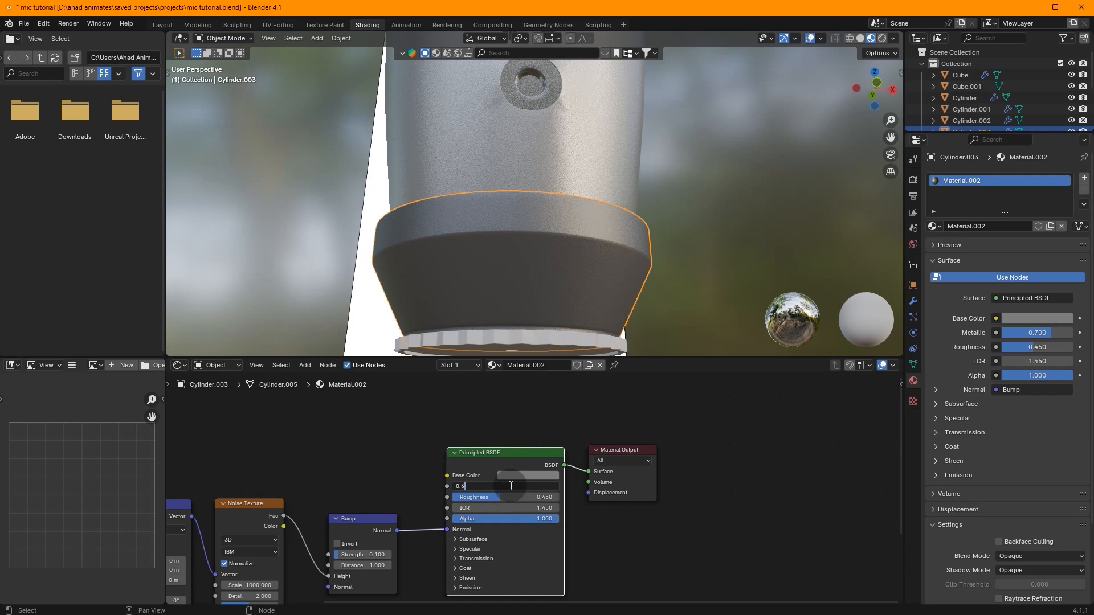
# Darken the collar material's base color to a value of 0.1
pyautogui.scroll(-4, 603, 217)
pyautogui.click(545, 474)
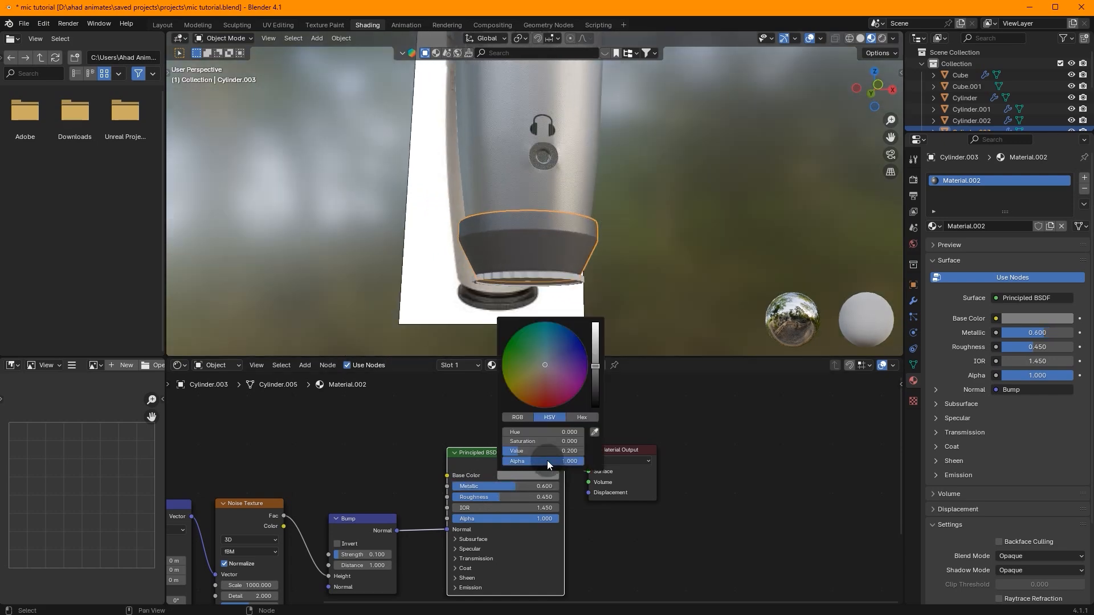
pyautogui.doubleClick(547, 451)
pyautogui.write('0.1')
pyautogui.press('Return')
# Assign the existing dark collar material to the thin ring beneath the collar
pyautogui.scroll(2, 561, 261)
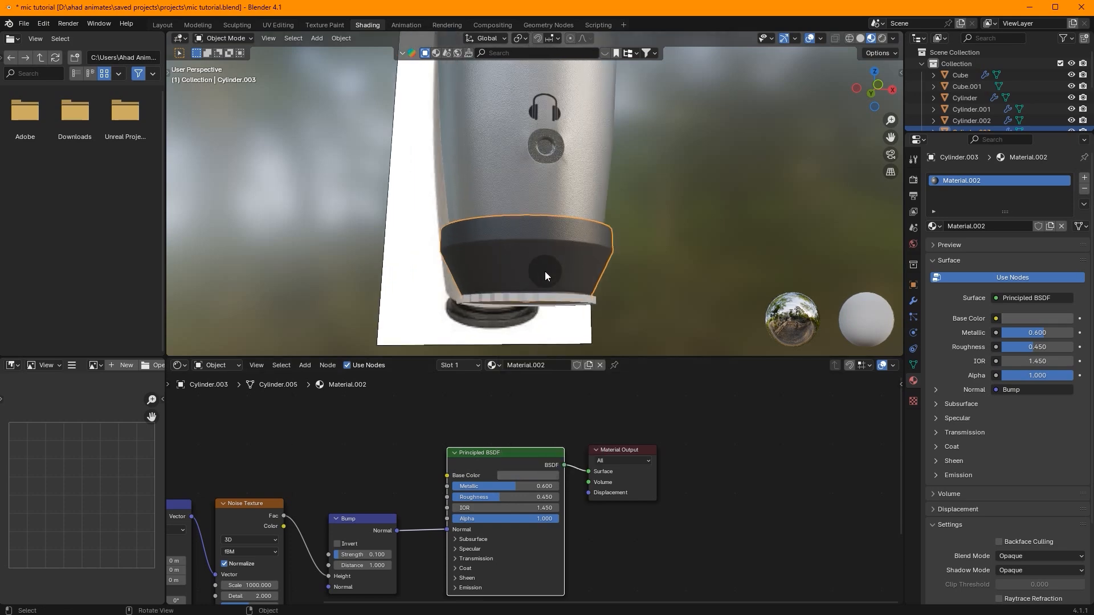
pyautogui.click(534, 302)
pyautogui.click(946, 225)
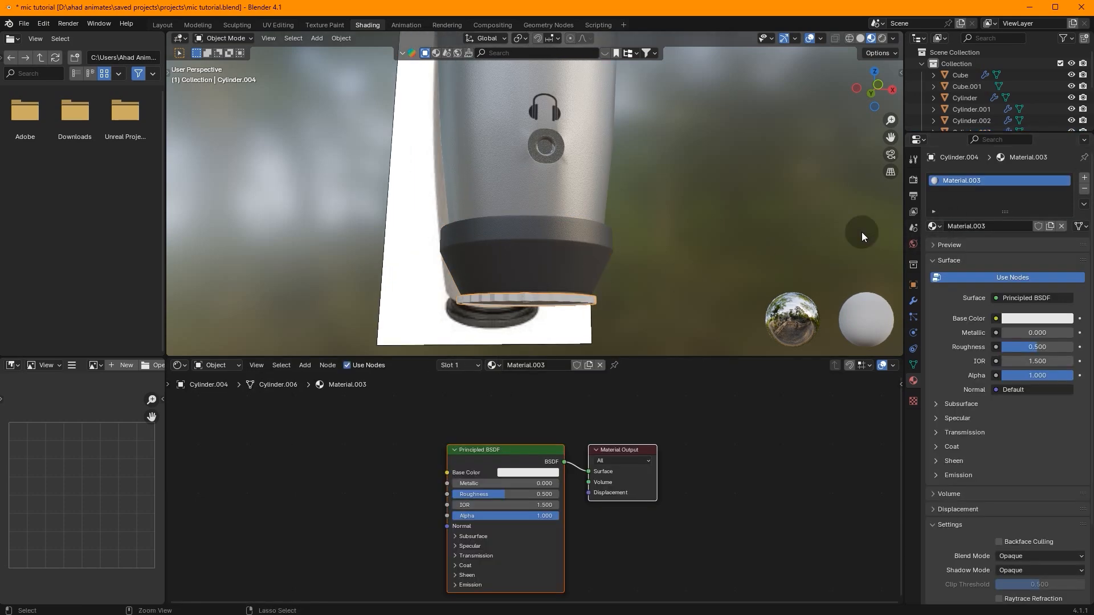
pyautogui.hotkey('ctrl', 'z')
pyautogui.click(936, 226)
pyautogui.click(964, 265)
# Create a new material for the round indicator light between the SAMSON and C01U PRO labels
pyautogui.moveTo(740, 251); pyautogui.dragTo(627, 136, button='middle')
pyautogui.scroll(5, 620, 249)
pyautogui.moveTo(616, 192); pyautogui.dragTo(619, 285, button='middle')
pyautogui.moveTo(620, 248); pyautogui.dragTo(581, 227, button='middle')
pyautogui.click(582, 231)
pyautogui.scroll(2, 582, 231)
pyautogui.click(983, 225)
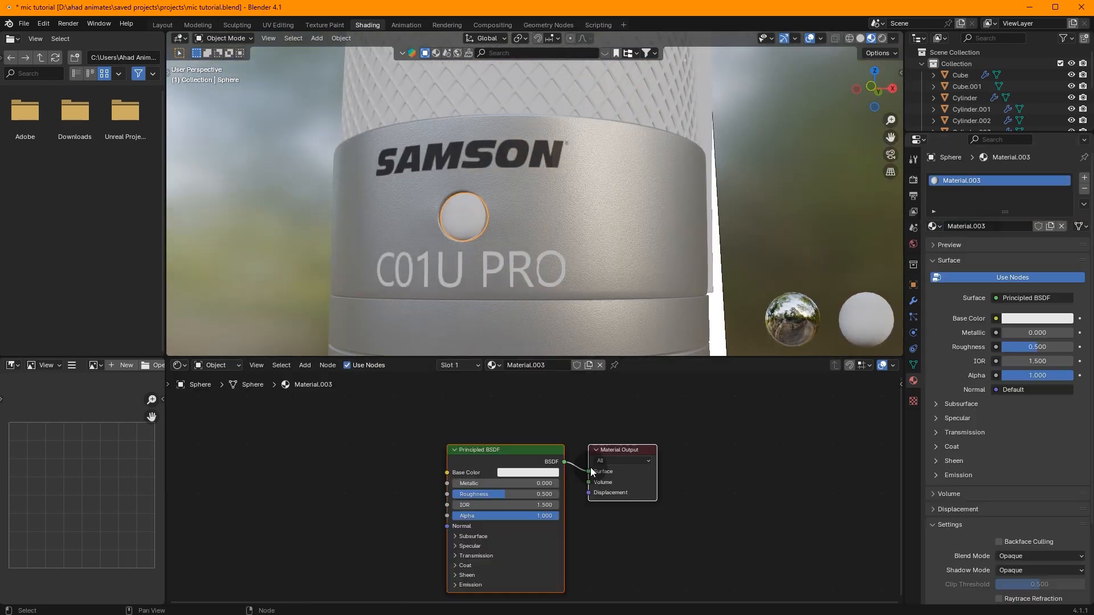
# Set the indicator light material's roughness to 0.2 and transmission weight to 0.9
pyautogui.scroll(2, 536, 467)
pyautogui.click(529, 442)
pyautogui.write('0.2')
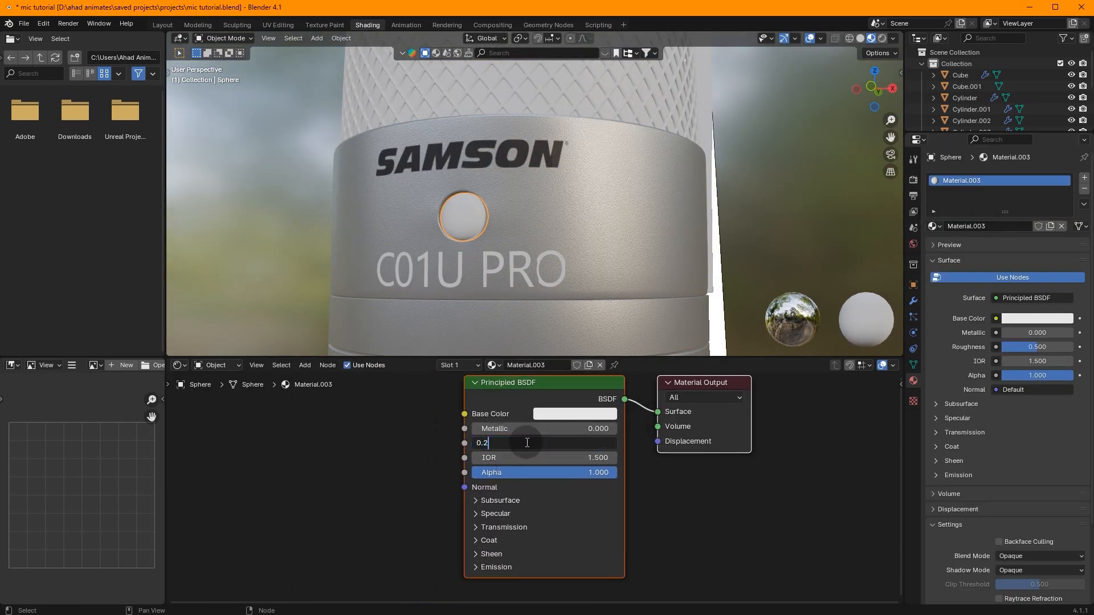
pyautogui.press('Return')
pyautogui.click(505, 527)
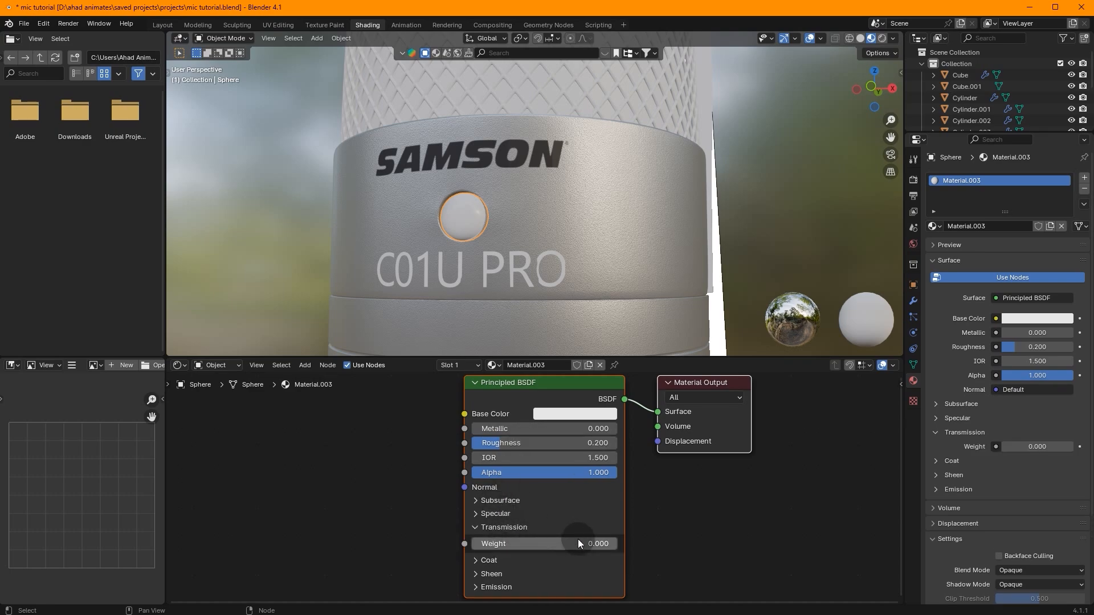
pyautogui.click(582, 544)
pyautogui.write('0.')
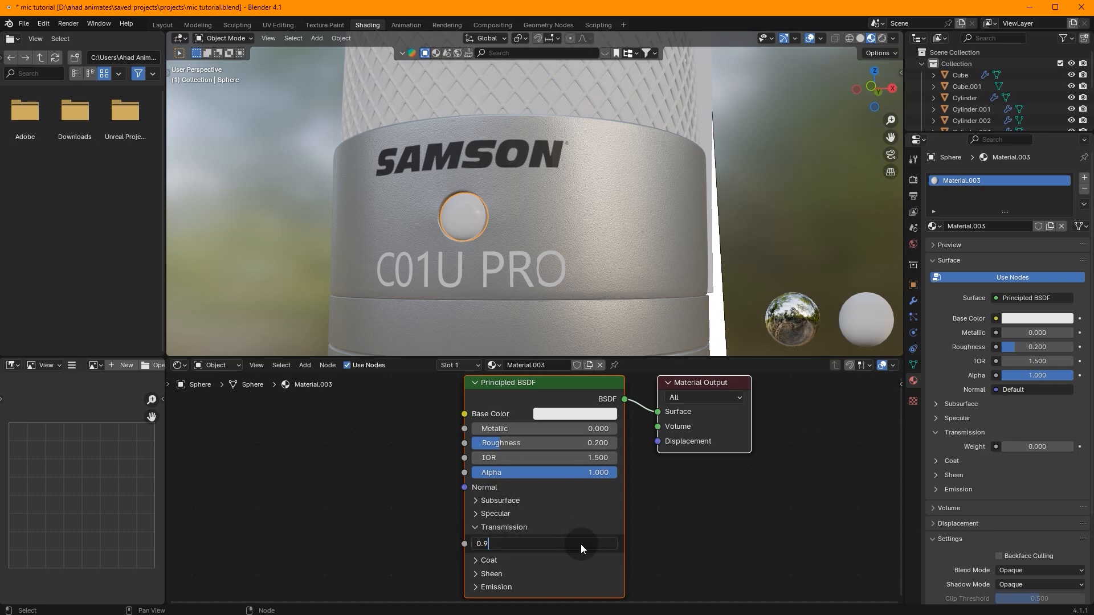
pyautogui.write('9')
pyautogui.press('Return')
# Set the indicator light material's metallic to 0.3
pyautogui.scroll(5, 644, 178)
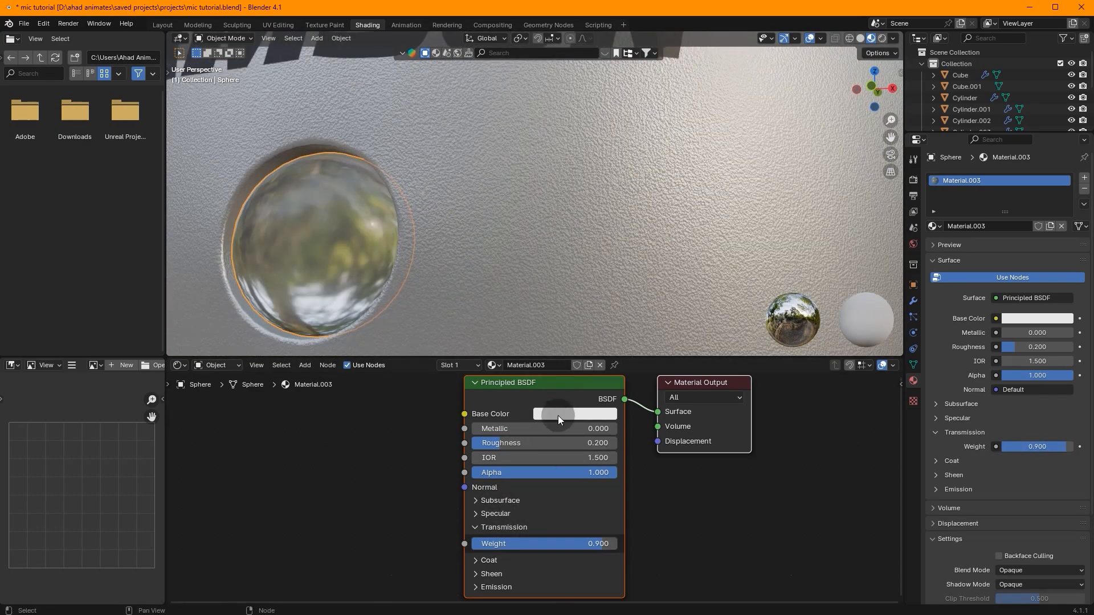
pyautogui.click(561, 427)
pyautogui.write('0.3')
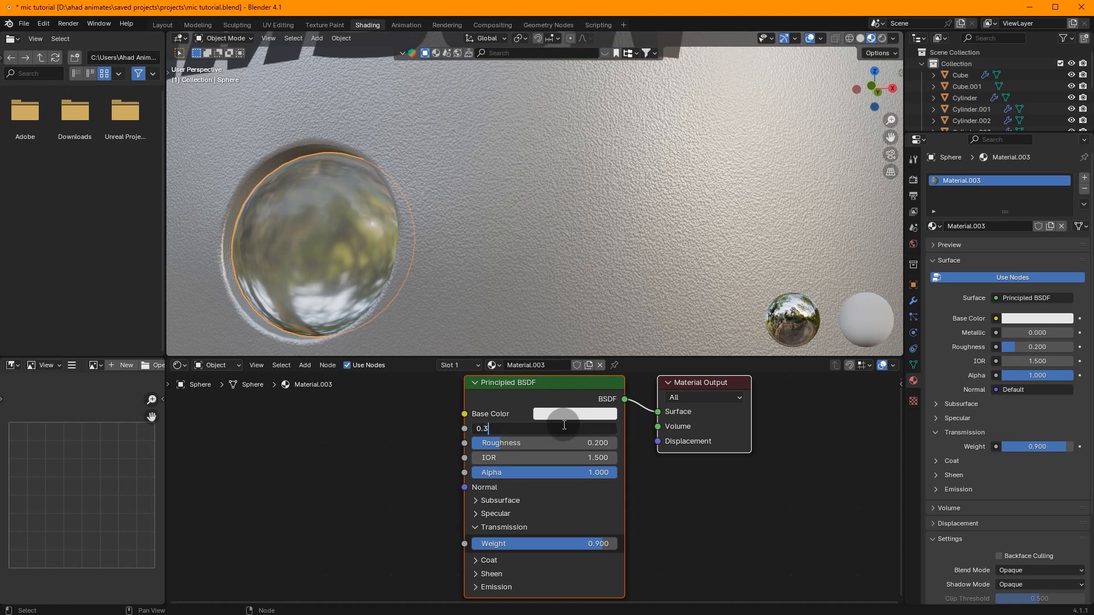
pyautogui.press('Return')
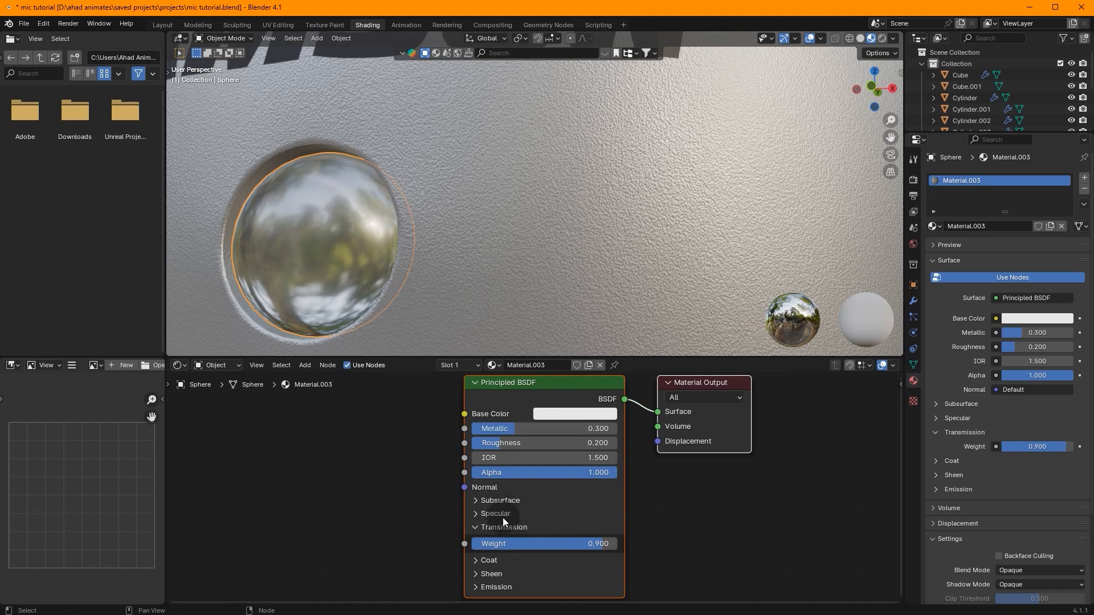
# Set the indicator light material's coat weight to 0.03 and its base color to bright red
pyautogui.click(504, 562)
pyautogui.moveTo(549, 575); pyautogui.dragTo(551, 575)
pyautogui.click(474, 577)
pyautogui.press('Escape')
pyautogui.click(518, 574)
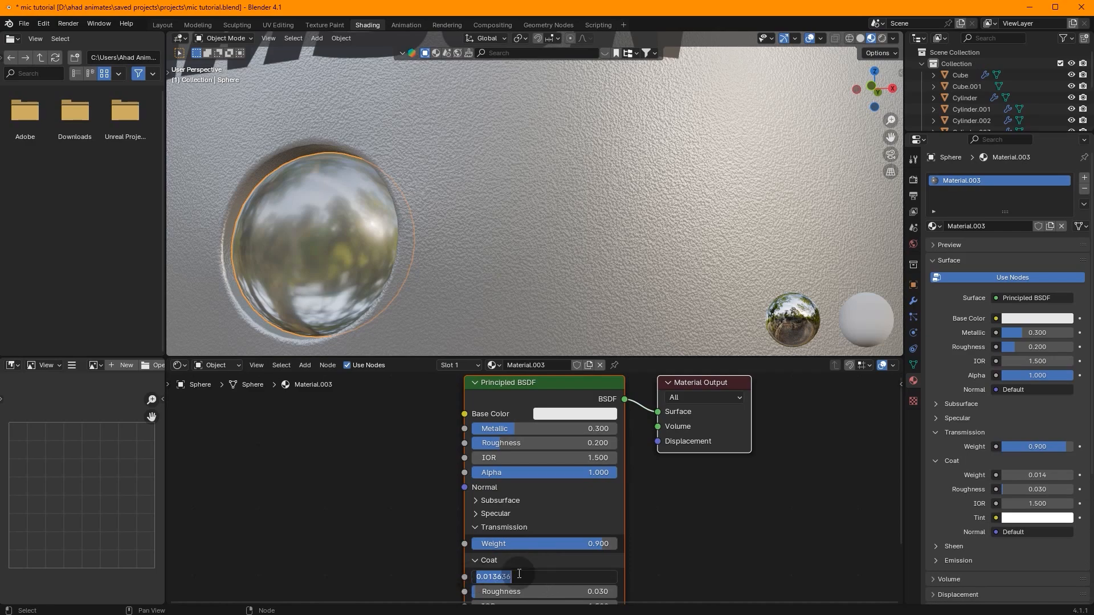
pyautogui.press('Return')
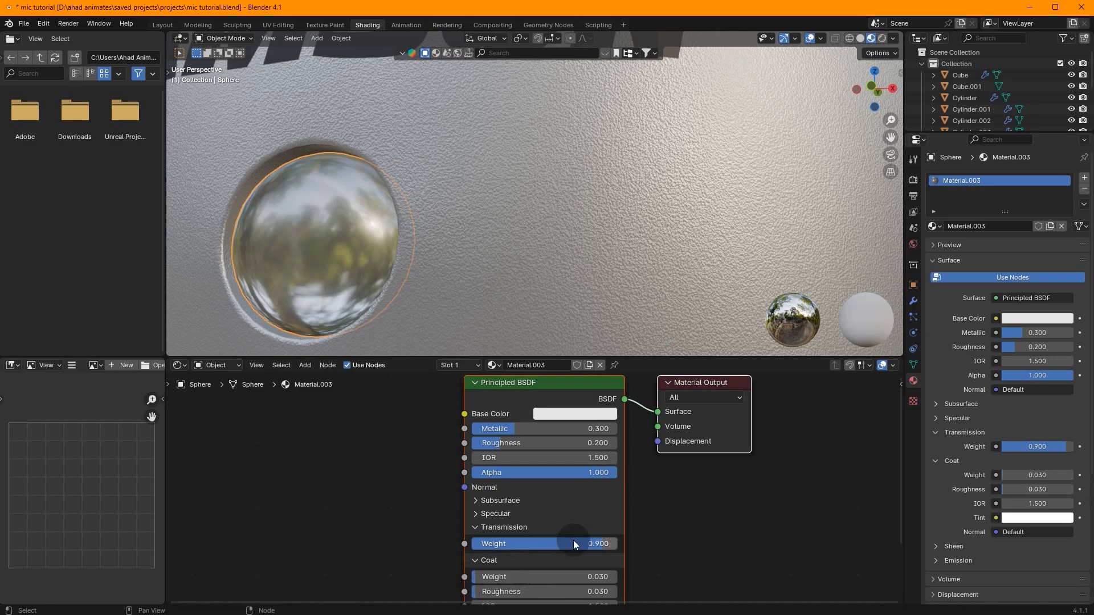
pyautogui.click(593, 412)
pyautogui.moveTo(597, 262); pyautogui.dragTo(598, 320)
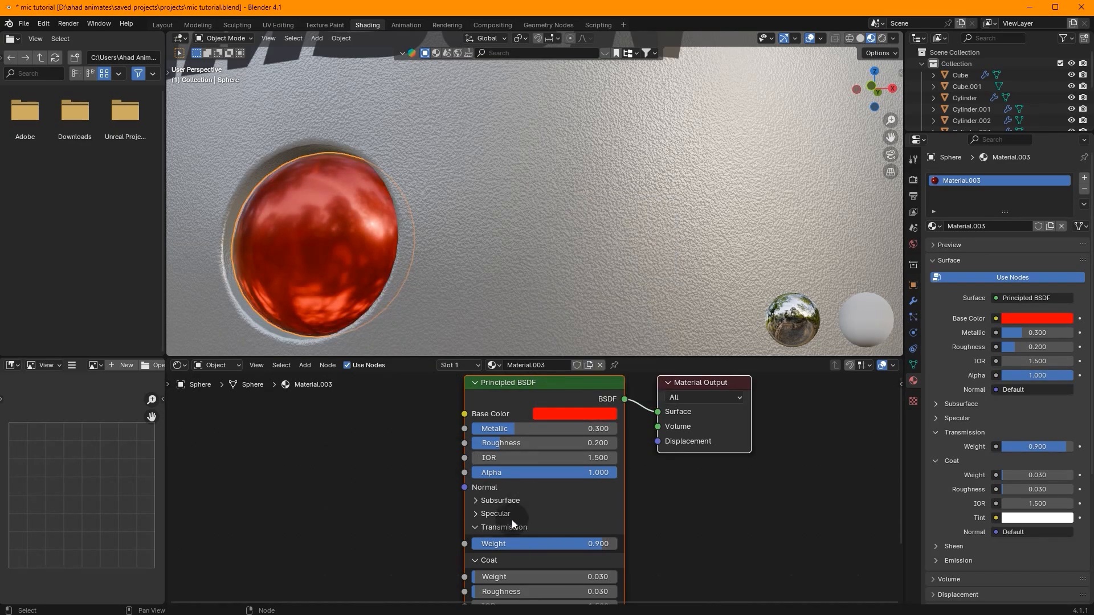
# Give the indicator light material a light red emission color with saturation about 0.95 and an emission strength of 0.3
pyautogui.scroll(-3, 536, 516)
pyautogui.scroll(1, 544, 501)
pyautogui.click(541, 494)
pyautogui.scroll(2, 542, 495)
pyautogui.click(576, 531)
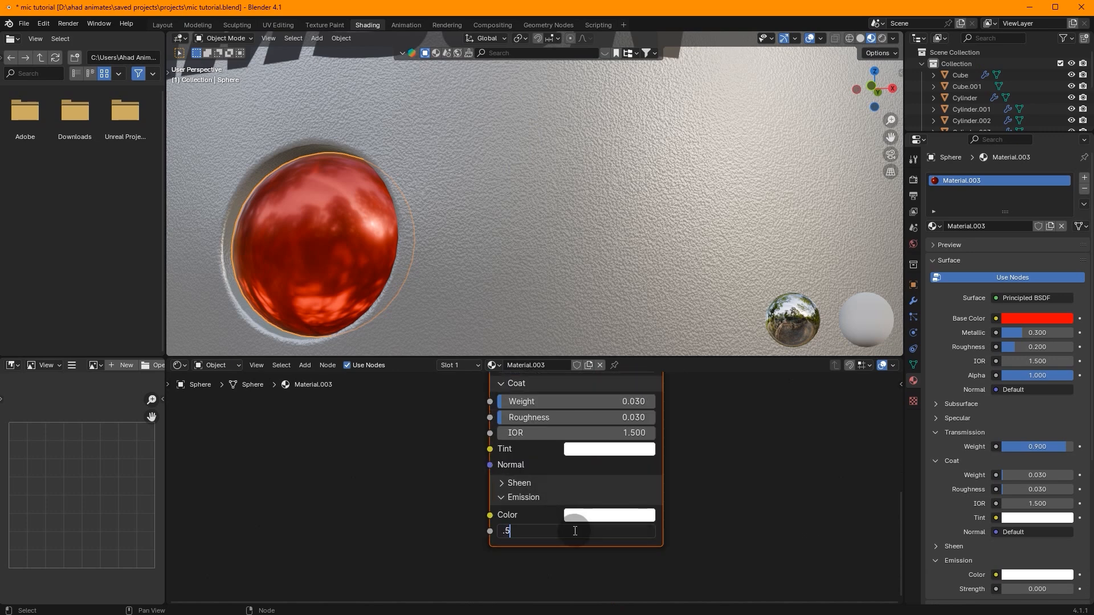
pyautogui.write('.5')
pyautogui.press('Return')
pyautogui.click(599, 515)
pyautogui.moveTo(633, 351); pyautogui.dragTo(634, 401)
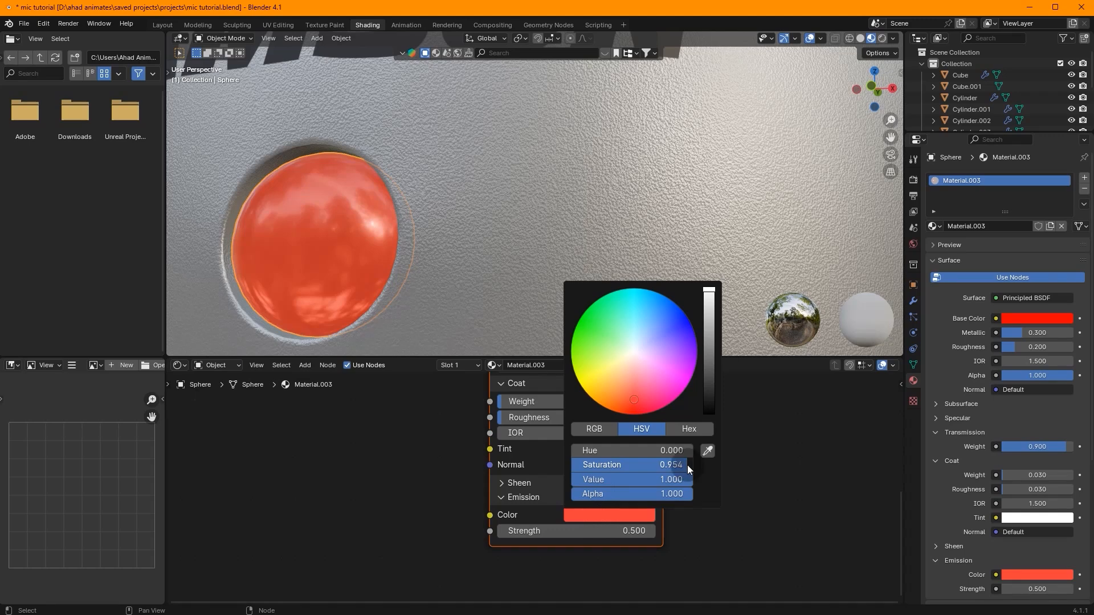
pyautogui.click(586, 531)
pyautogui.press('Return')
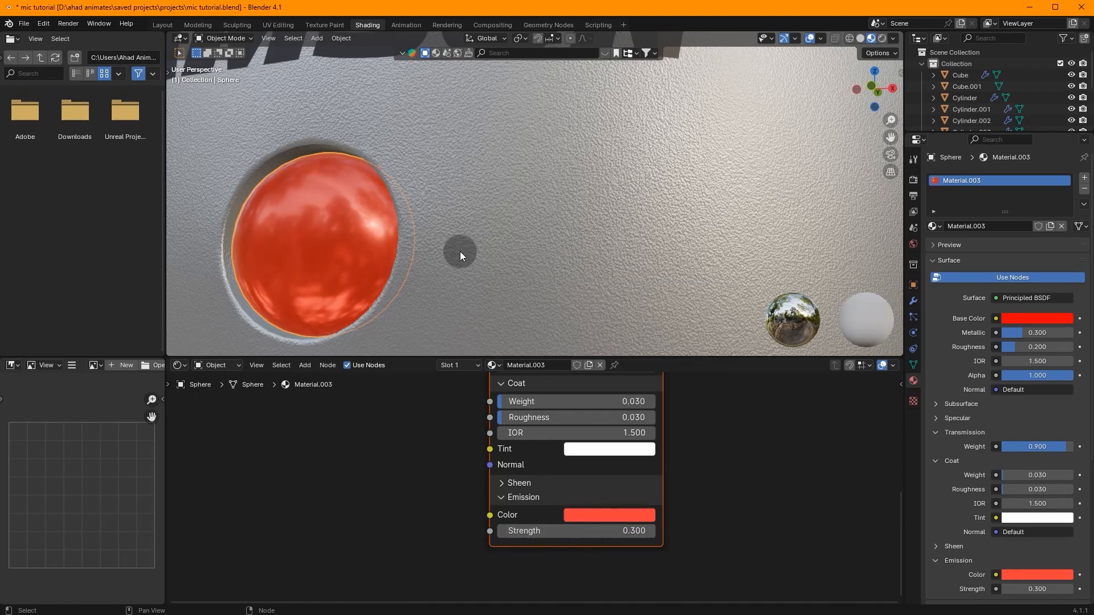
# Save the project file with the finished indicator light material
pyautogui.scroll(-6, 484, 252)
pyautogui.scroll(-2, 631, 187)
pyautogui.hotkey('ctrl', 's')
# Create a new material for the C01U PRO text on the microphone body
pyautogui.scroll(10, 631, 187)
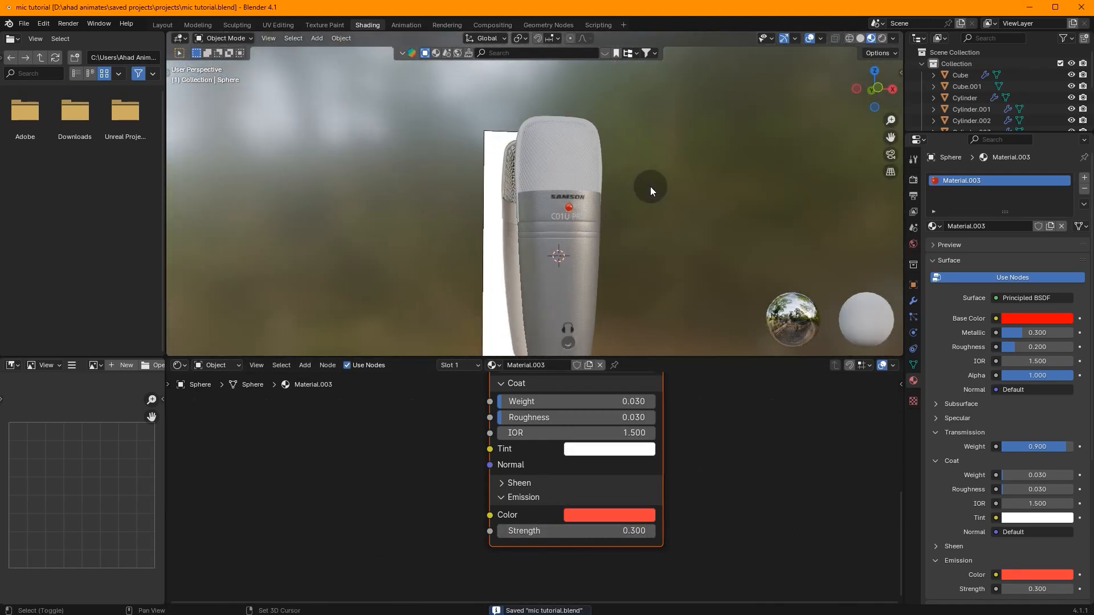
pyautogui.moveTo(437, 216); pyautogui.dragTo(439, 330, button='middle')
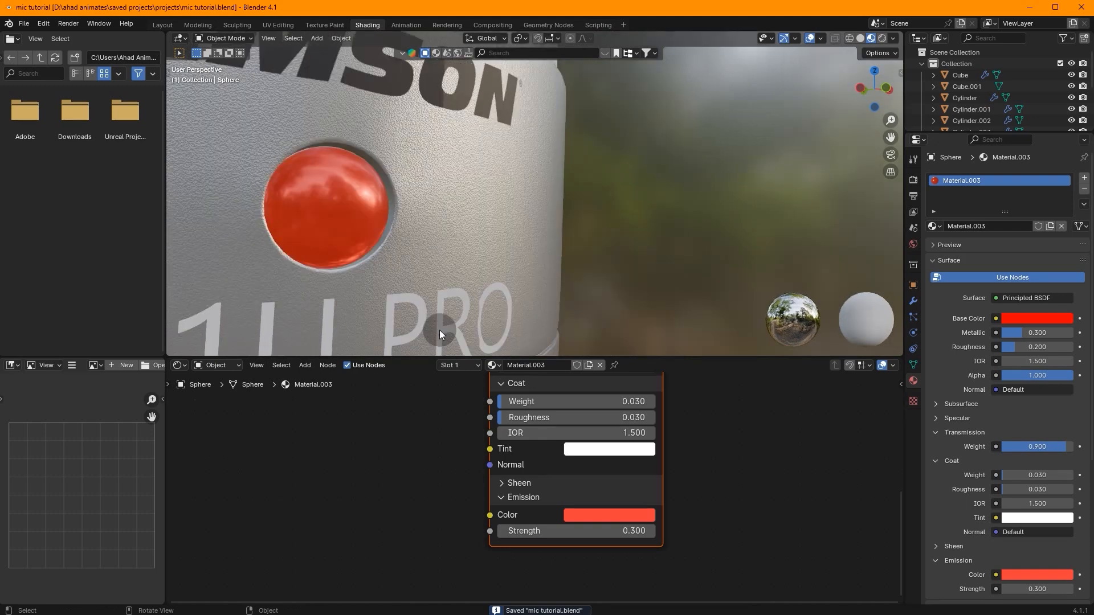
pyautogui.click(442, 108)
pyautogui.moveTo(453, 105); pyautogui.dragTo(469, 111, button='middle')
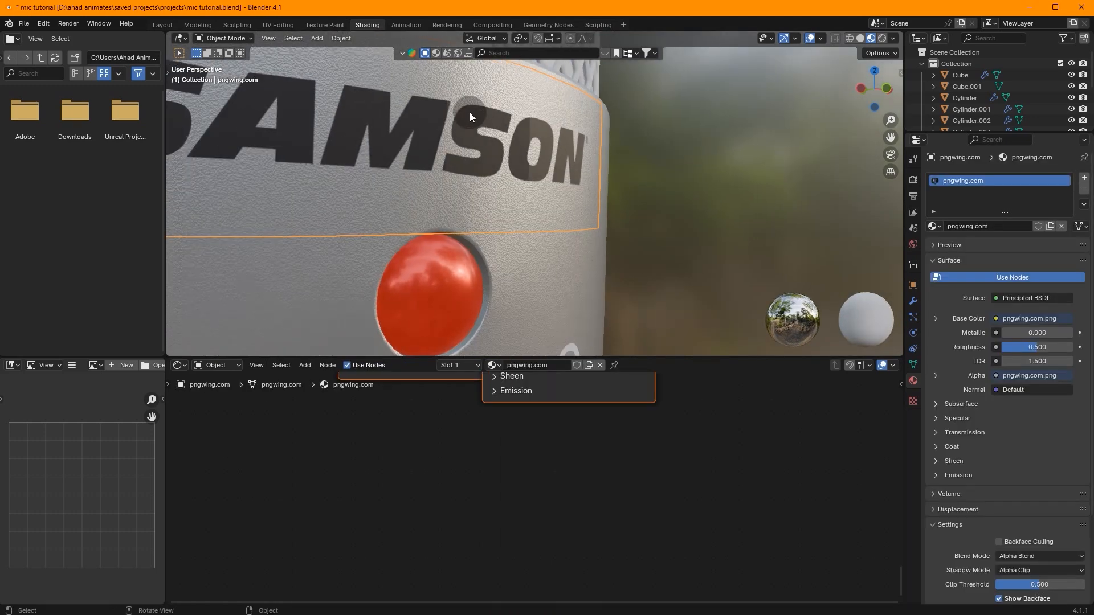
pyautogui.rightClick(541, 131)
pyautogui.moveTo(543, 131)
pyautogui.click(517, 94)
pyautogui.moveTo(539, 111); pyautogui.dragTo(541, 175, button='middle')
pyautogui.scroll(7, 541, 174)
pyautogui.click(488, 167)
pyautogui.rightClick(552, 102)
pyautogui.click(555, 99)
pyautogui.moveTo(556, 94); pyautogui.dragTo(549, 166, button='middle')
pyautogui.click(537, 163)
pyautogui.scroll(2, 576, 158)
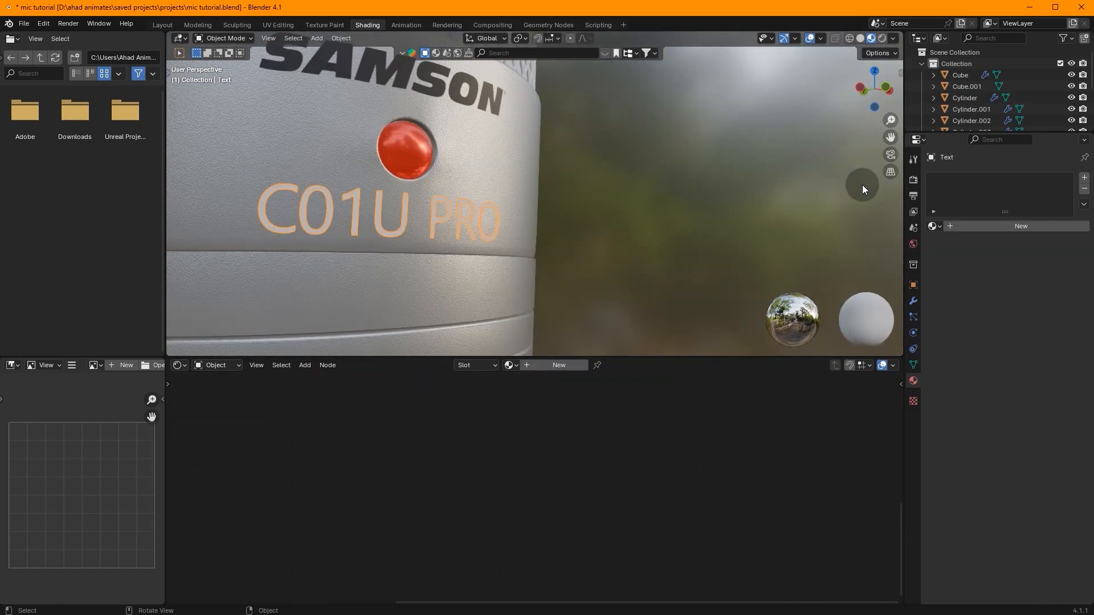
pyautogui.click(967, 227)
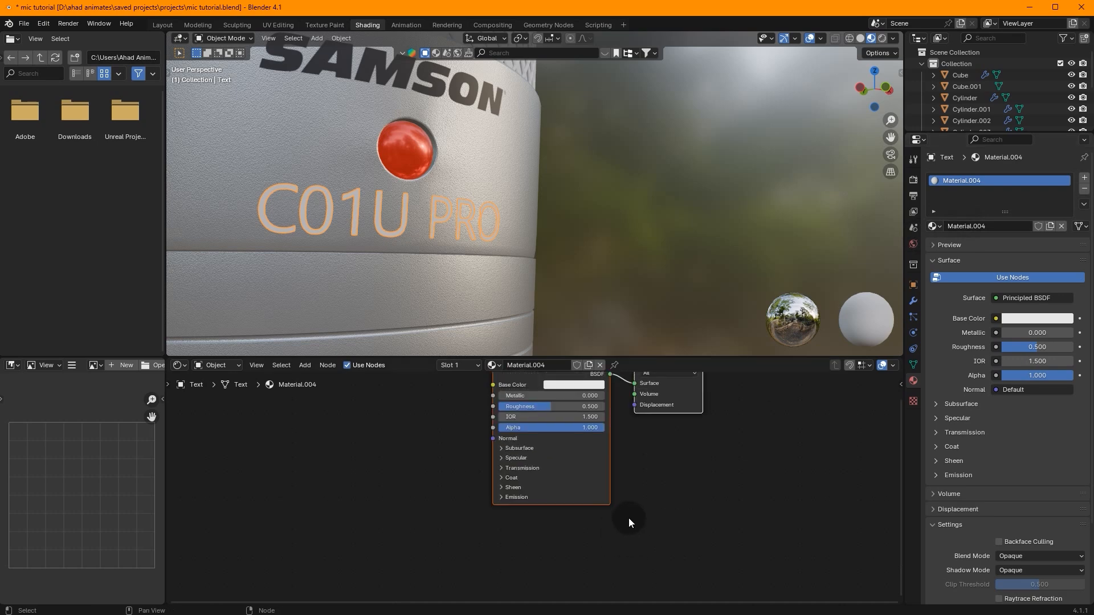
# Set the C01U PRO text material's base color to near-black with a value of 0.02
pyautogui.scroll(2, 536, 486)
pyautogui.click(567, 464)
pyautogui.moveTo(569, 416); pyautogui.dragTo(501, 415)
pyautogui.click(542, 415)
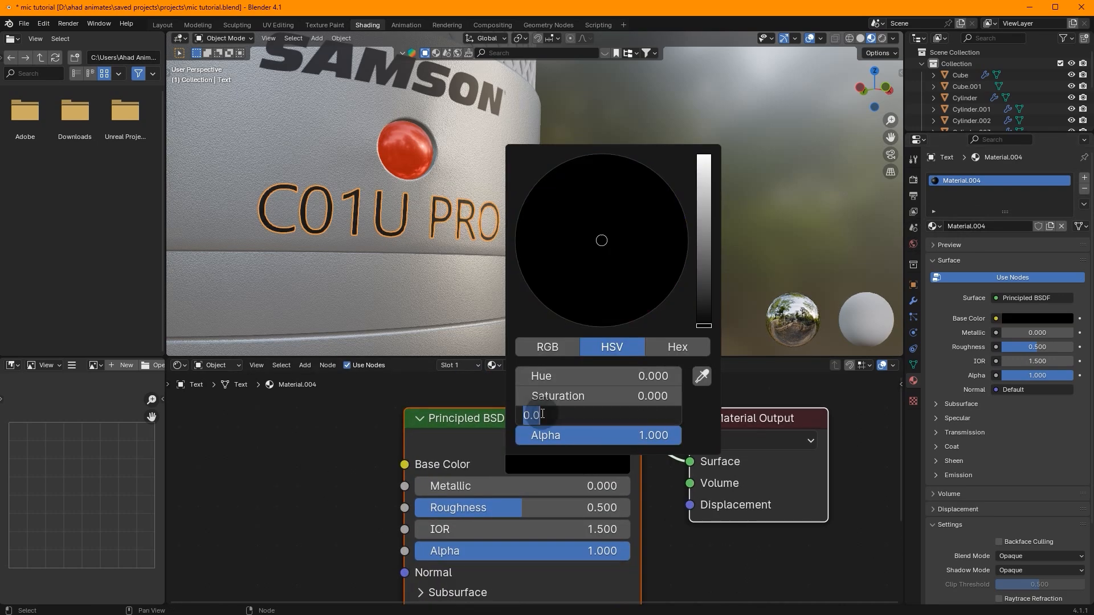
pyautogui.write('0.01')
pyautogui.press('Return')
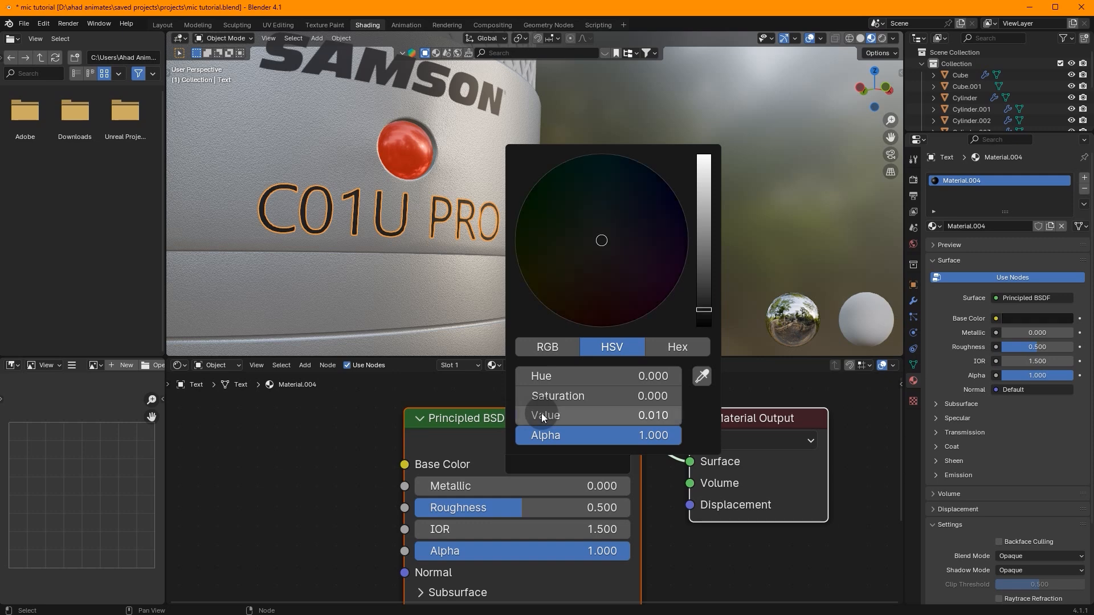
pyautogui.click(553, 415)
pyautogui.write('0.')
pyautogui.press('Return')
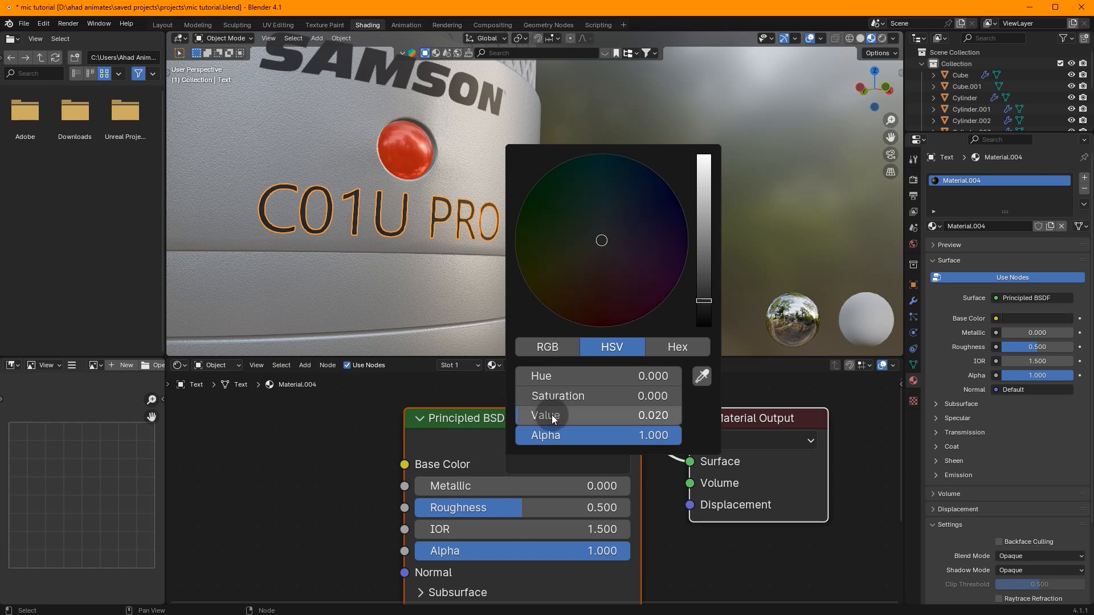
pyautogui.scroll(-4, 531, 253)
pyautogui.moveTo(531, 253); pyautogui.dragTo(559, 254, button='middle')
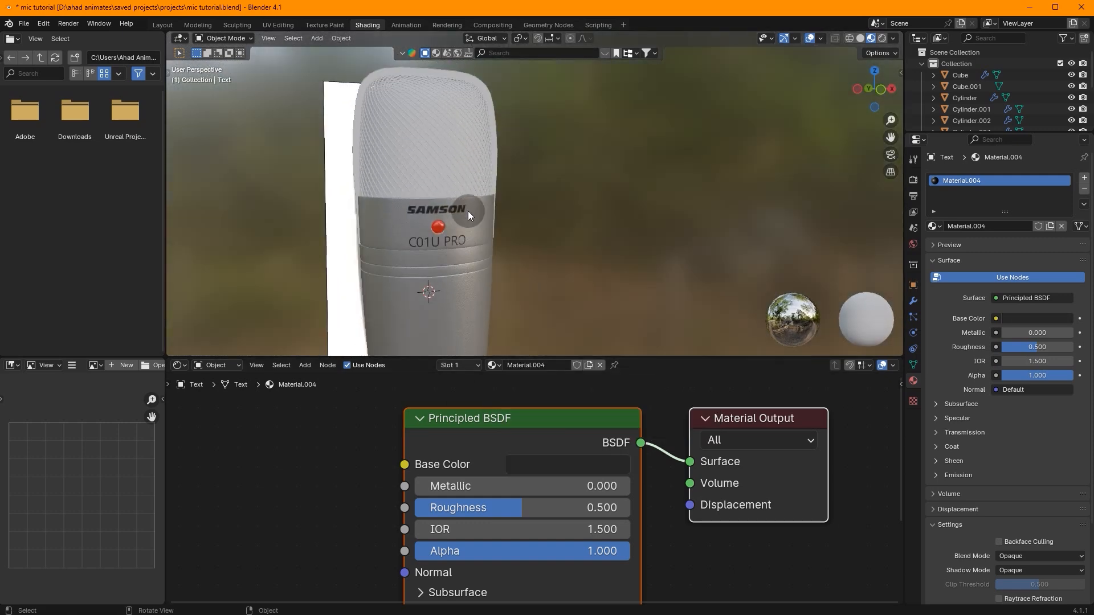
pyautogui.scroll(5, 460, 226)
pyautogui.moveTo(425, 247); pyautogui.dragTo(438, 251, button='middle')
pyautogui.click(418, 255)
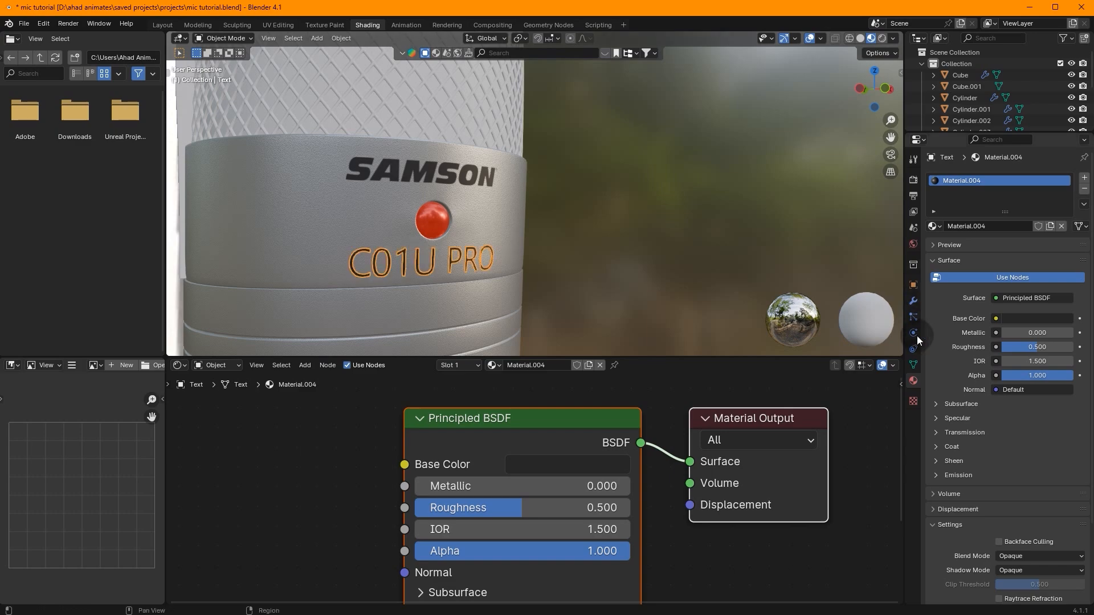
pyautogui.moveTo(703, 165)
pyautogui.mouseDown(button='middle')
pyautogui.moveTo(767, 145)
pyautogui.moveTo(703, 156)
pyautogui.mouseUp(button='middle')
pyautogui.scroll(5, 703, 155)
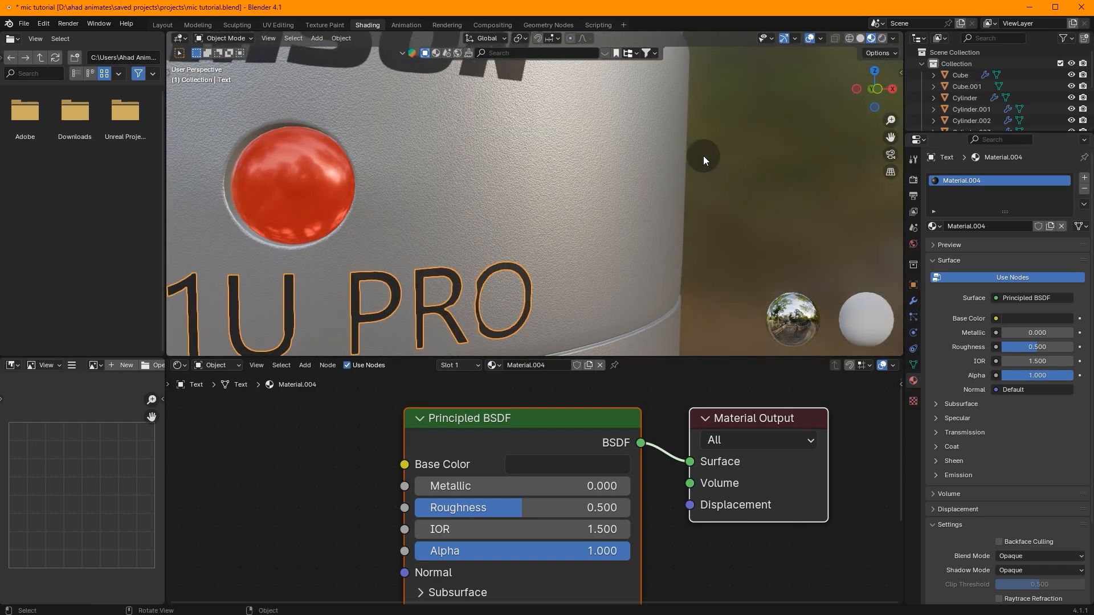
pyautogui.press('Tab')
pyautogui.moveTo(478, 239); pyautogui.dragTo(505, 222, button='middle')
pyautogui.scroll(10, 508, 208)
pyautogui.press('a')
pyautogui.scroll(-10, 515, 175)
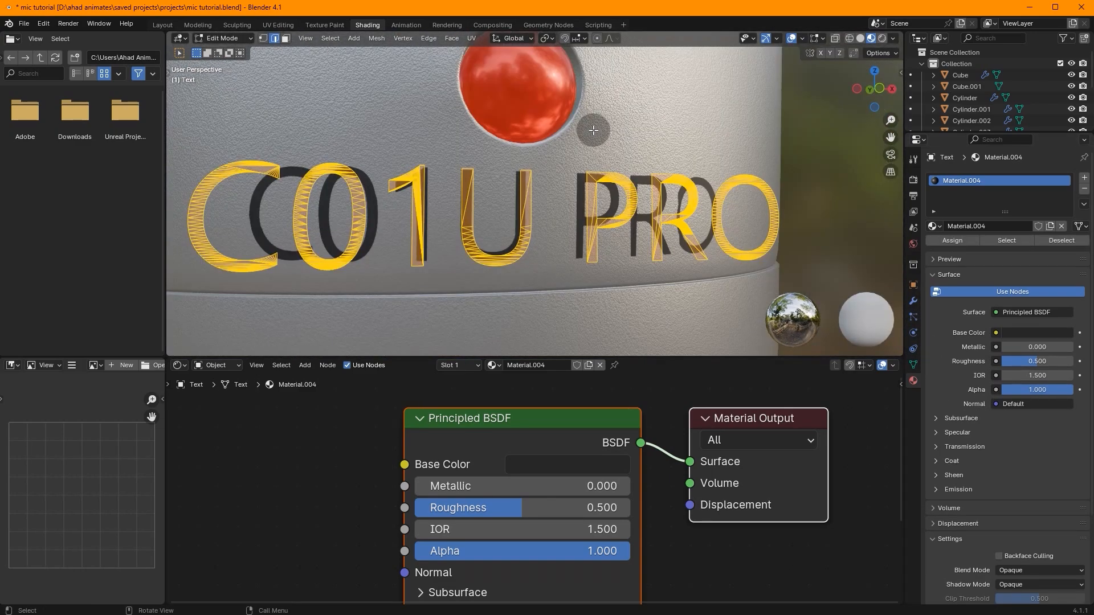
pyautogui.hotkey('alt', 's')
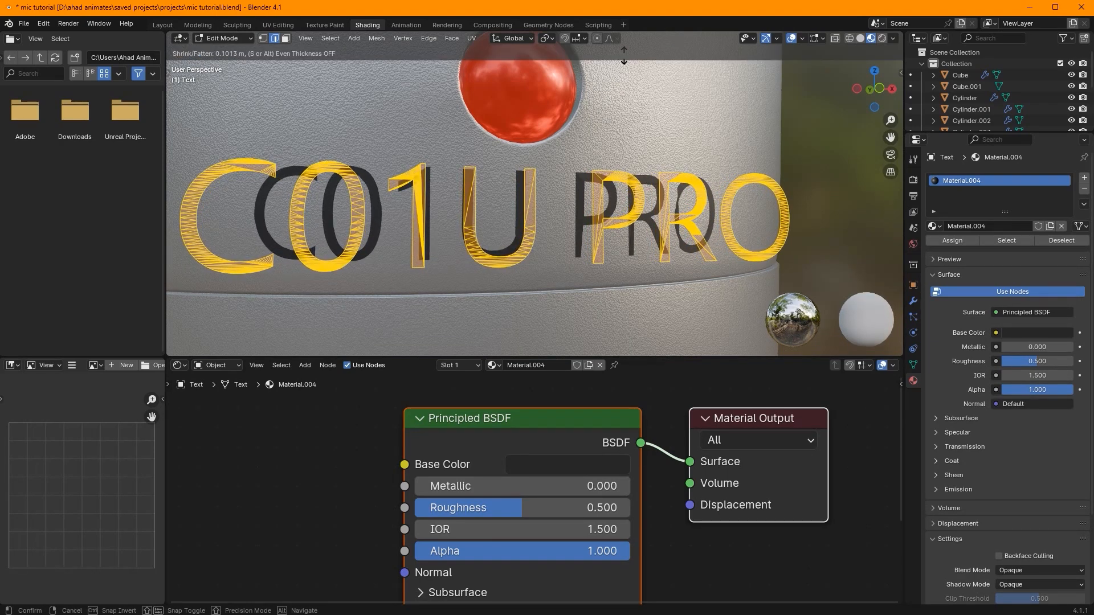
pyautogui.press('Escape')
pyautogui.press('Tab')
# Save the project file
pyautogui.scroll(-10, 655, 128)
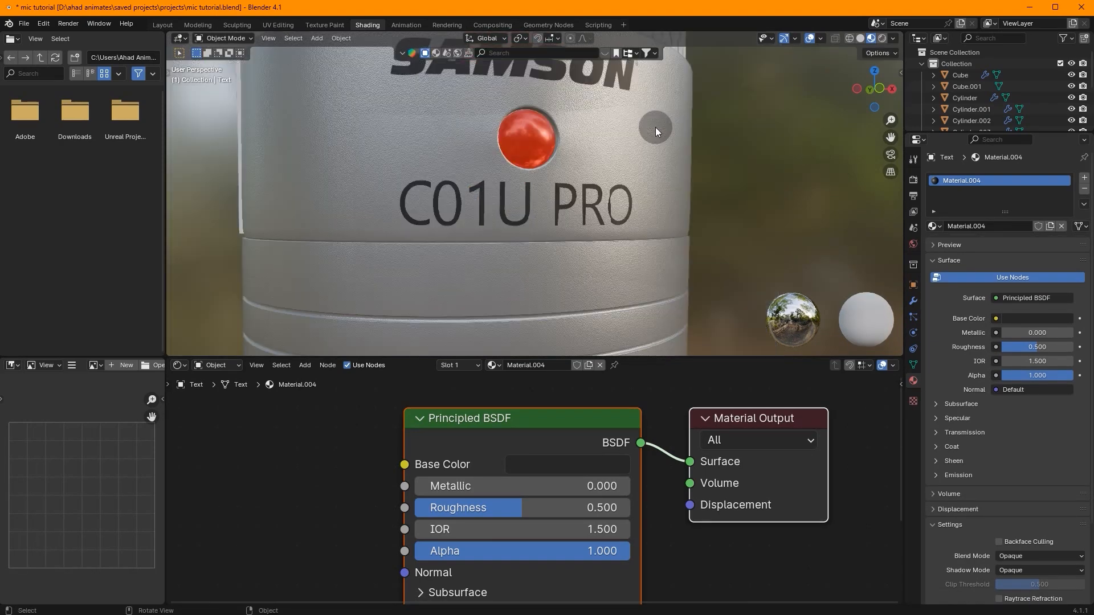
pyautogui.hotkey('ctrl', 's')
# Assign the existing material named Material to the metal band framing the grille
pyautogui.moveTo(570, 130); pyautogui.dragTo(523, 225, button='middle')
pyautogui.scroll(4, 589, 146)
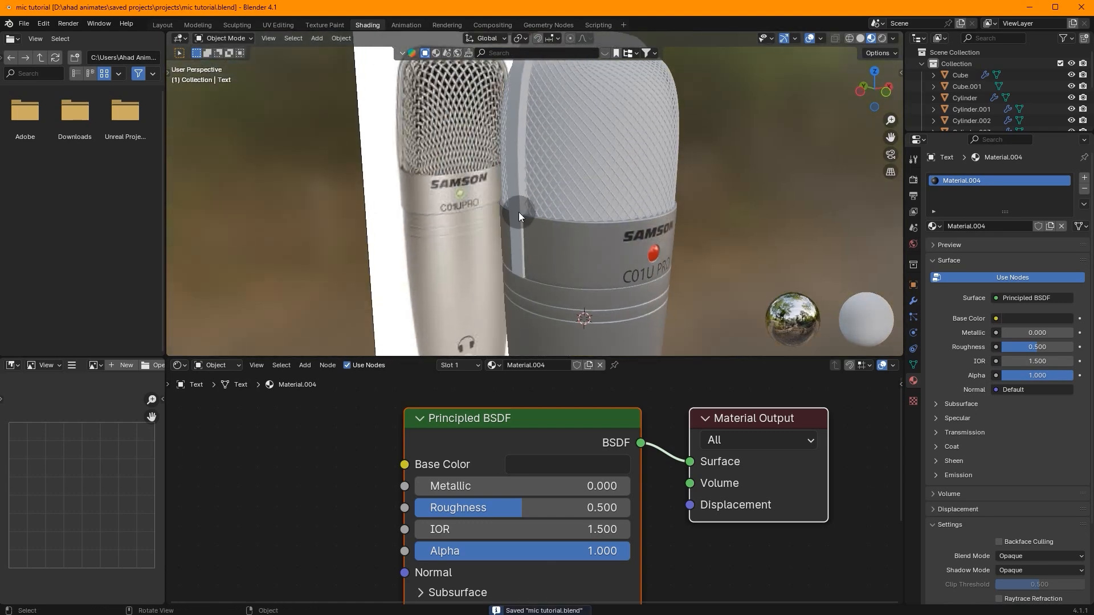
pyautogui.click(518, 212)
pyautogui.click(933, 226)
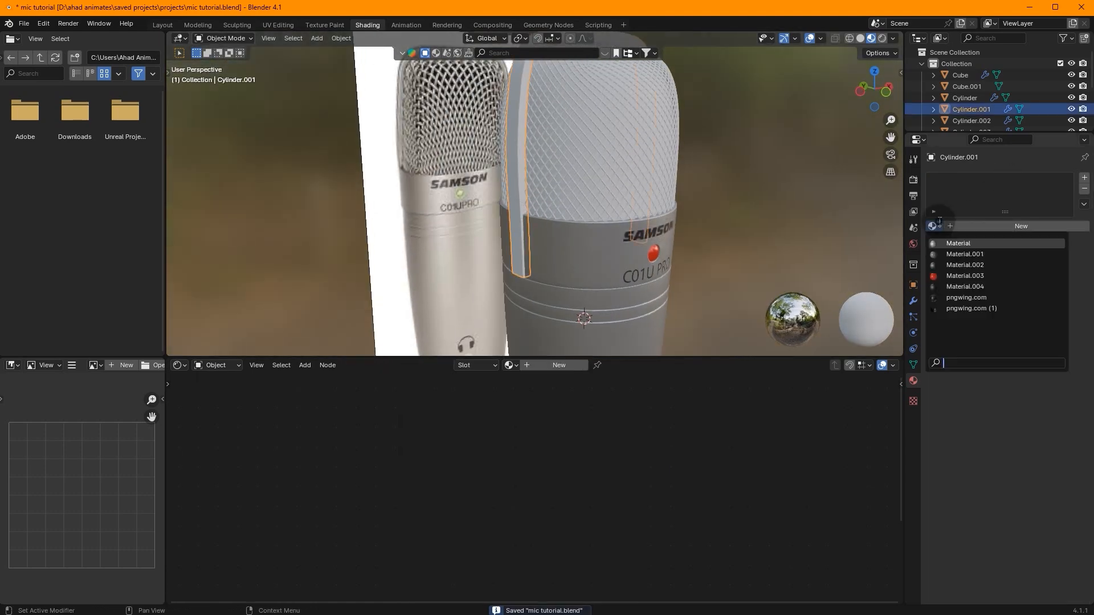
pyautogui.click(963, 243)
# Assign the existing material named Material to the grille's wire mesh
pyautogui.moveTo(887, 219); pyautogui.dragTo(580, 164, button='middle')
pyautogui.click(580, 164)
pyautogui.click(934, 226)
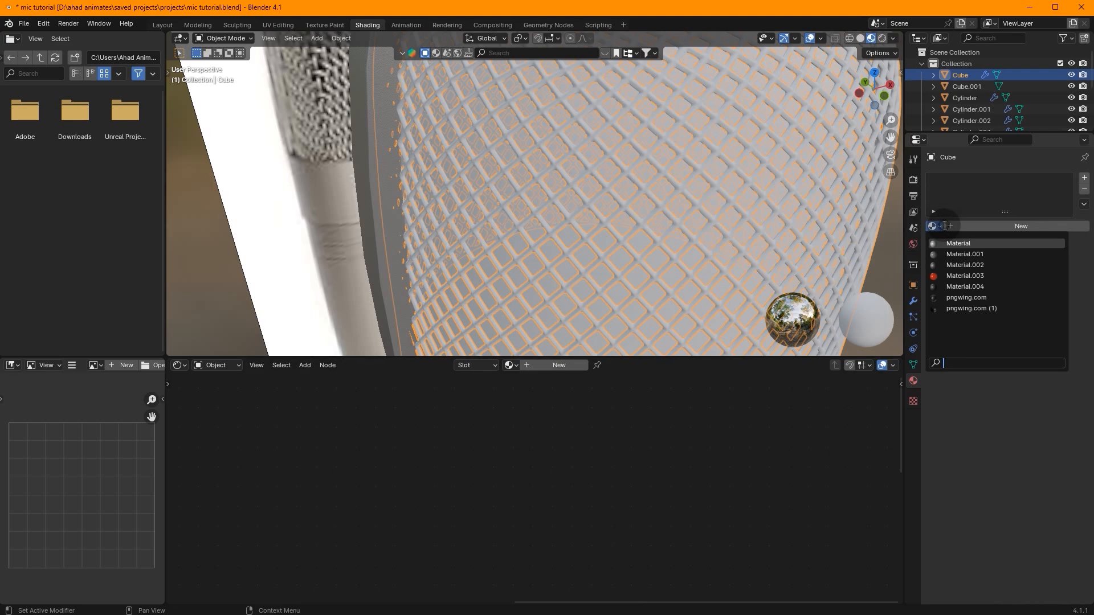
pyautogui.click(959, 245)
pyautogui.scroll(-2, 713, 180)
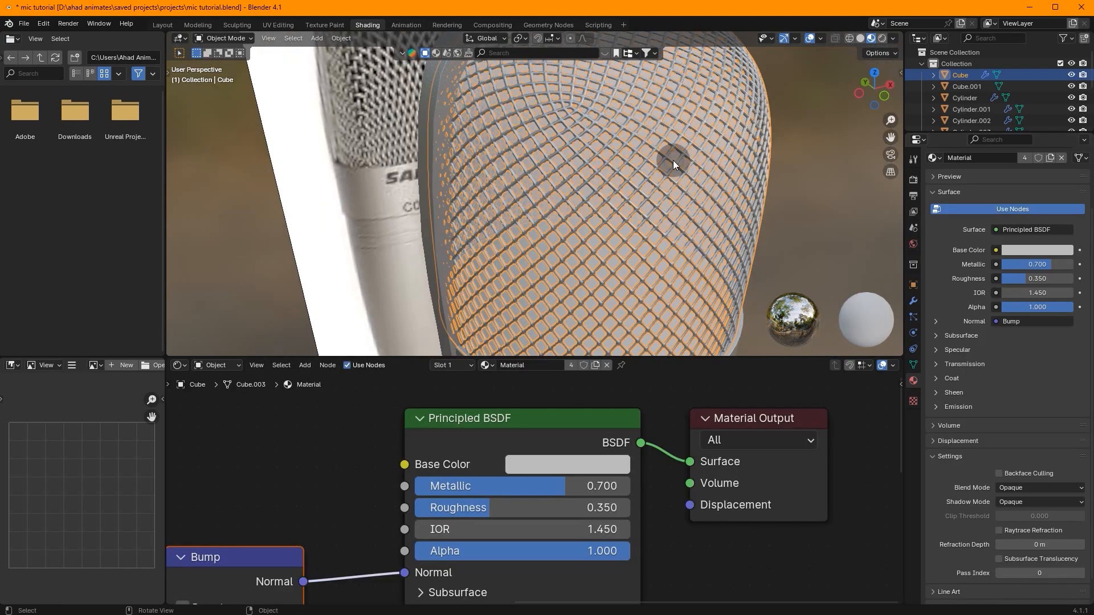
# Give the inner body behind the wire mesh a new material with a near-black base color and roughness of about 0.917
pyautogui.click(677, 162)
pyautogui.scroll(-3, 678, 162)
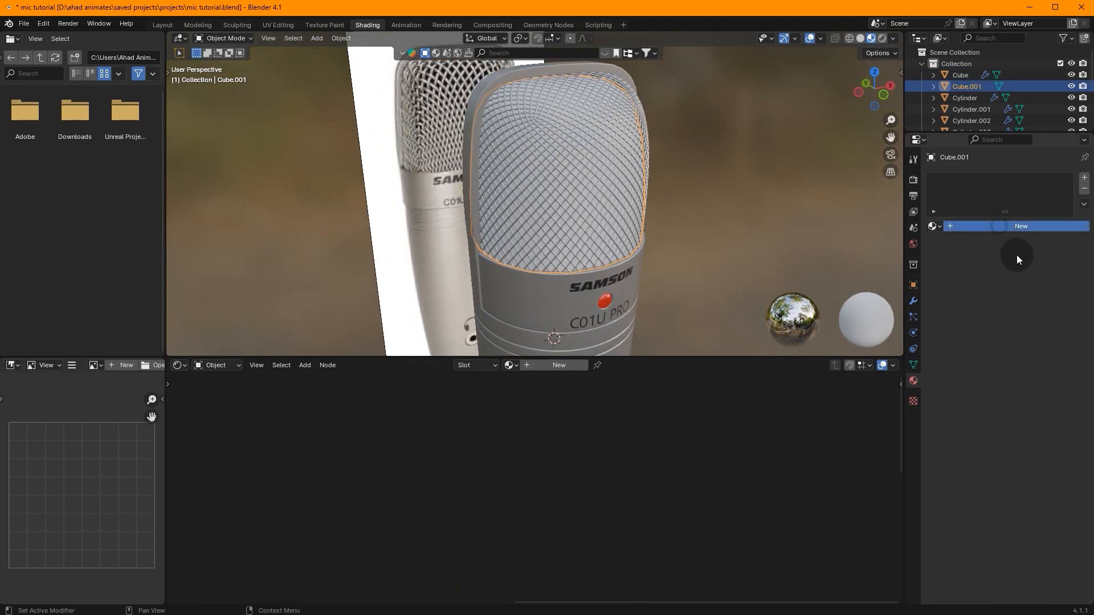
pyautogui.click(998, 226)
pyautogui.click(1058, 317)
pyautogui.moveTo(1032, 292); pyautogui.dragTo(786, 295)
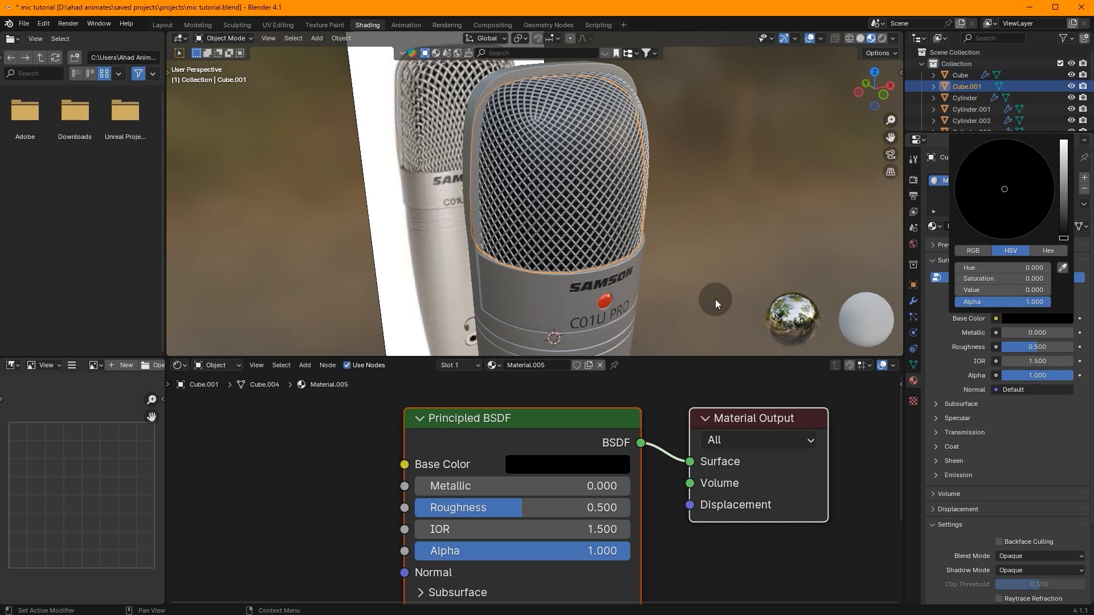
pyautogui.moveTo(1035, 346); pyautogui.dragTo(1067, 346)
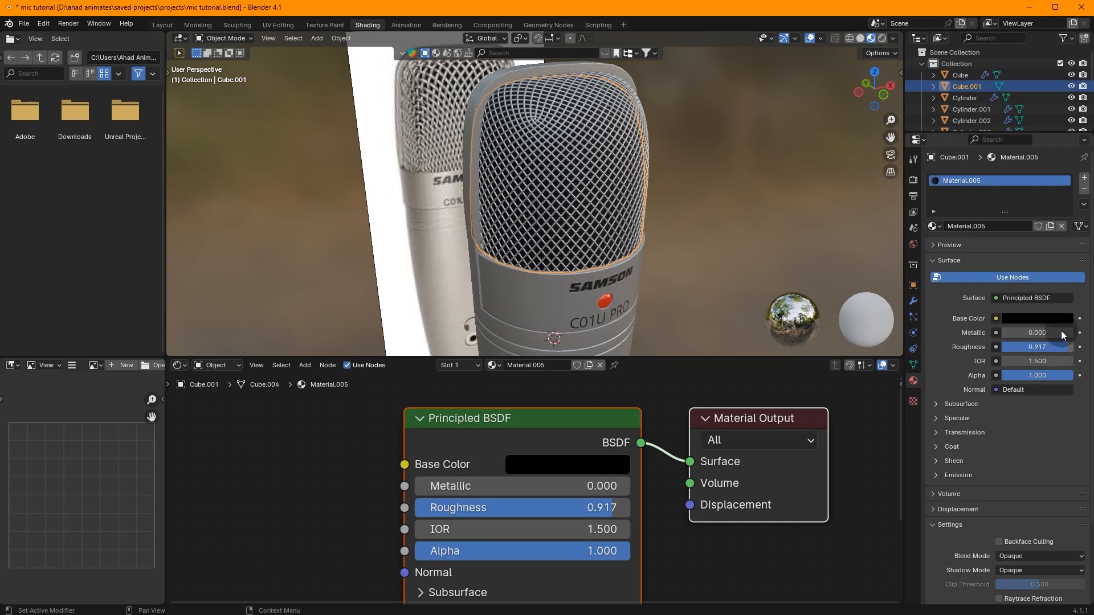
pyautogui.click(1054, 318)
pyautogui.moveTo(1025, 290); pyautogui.dragTo(1028, 290)
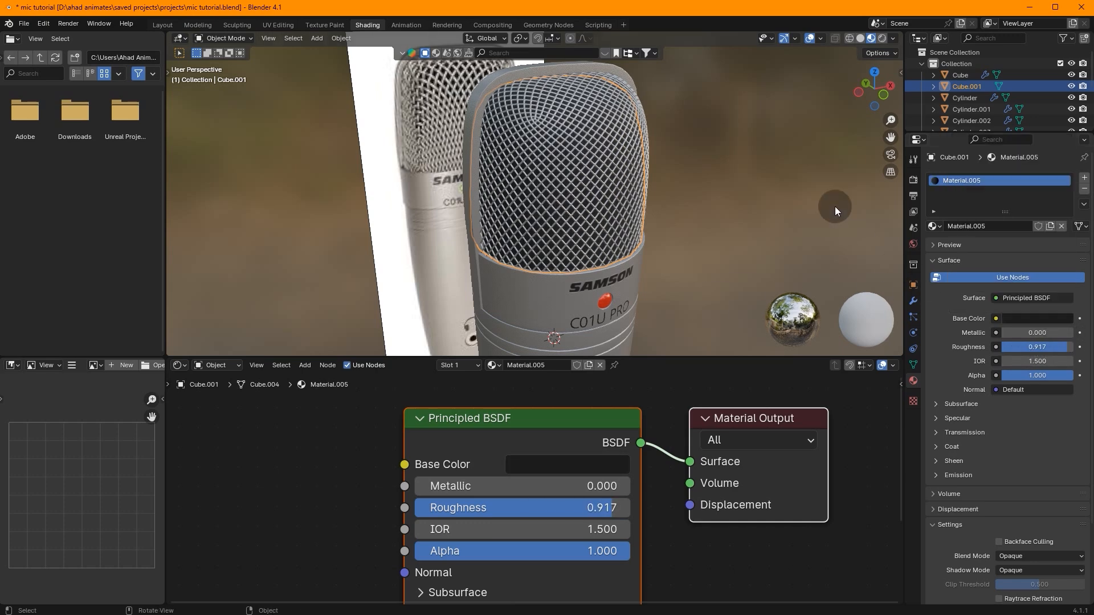
# Deselect the inner grille body and save the project file
pyautogui.click(762, 185)
pyautogui.scroll(-4, 762, 186)
pyautogui.moveTo(761, 183)
pyautogui.mouseDown(button='middle')
pyautogui.moveTo(718, 164)
pyautogui.moveTo(744, 125)
pyautogui.moveTo(623, 212)
pyautogui.moveTo(479, 201)
pyautogui.moveTo(588, 210)
pyautogui.mouseUp(button='middle')
pyautogui.hotkey('ctrl', 's')
pyautogui.scroll(2, 586, 209)
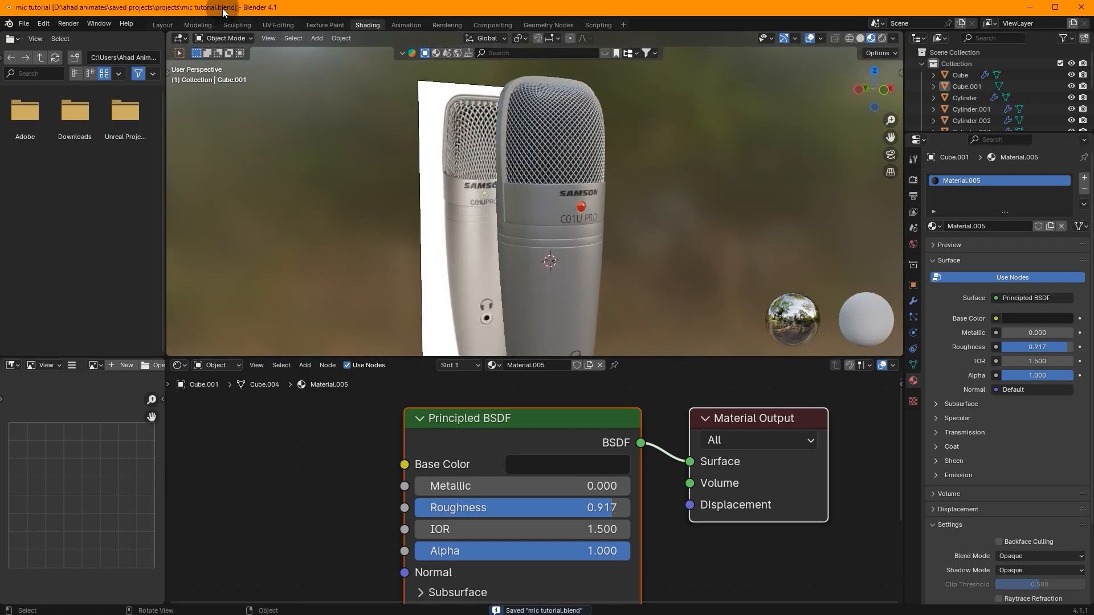
# Switch to the Layout workspace
pyautogui.click(170, 27)
pyautogui.moveTo(394, 323); pyautogui.dragTo(432, 334, button='middle')
pyautogui.scroll(5, 431, 334)
pyautogui.scroll(3, 432, 332)
pyautogui.click(373, 321)
pyautogui.press('Tab')
pyautogui.hotkey('ctrl', 'r')
pyautogui.click(340, 345)
pyautogui.hotkey('ctrl', 'z')
pyautogui.press('Tab')
# Delete the reference image standing behind the microphone model
pyautogui.moveTo(591, 295); pyautogui.dragTo(433, 295, button='middle')
pyautogui.scroll(-6, 621, 294)
pyautogui.click(559, 313)
pyautogui.press('Delete')
# Parent all microphone parts to the main body cylinder using Object (Keep Transform)
pyautogui.click(511, 340)
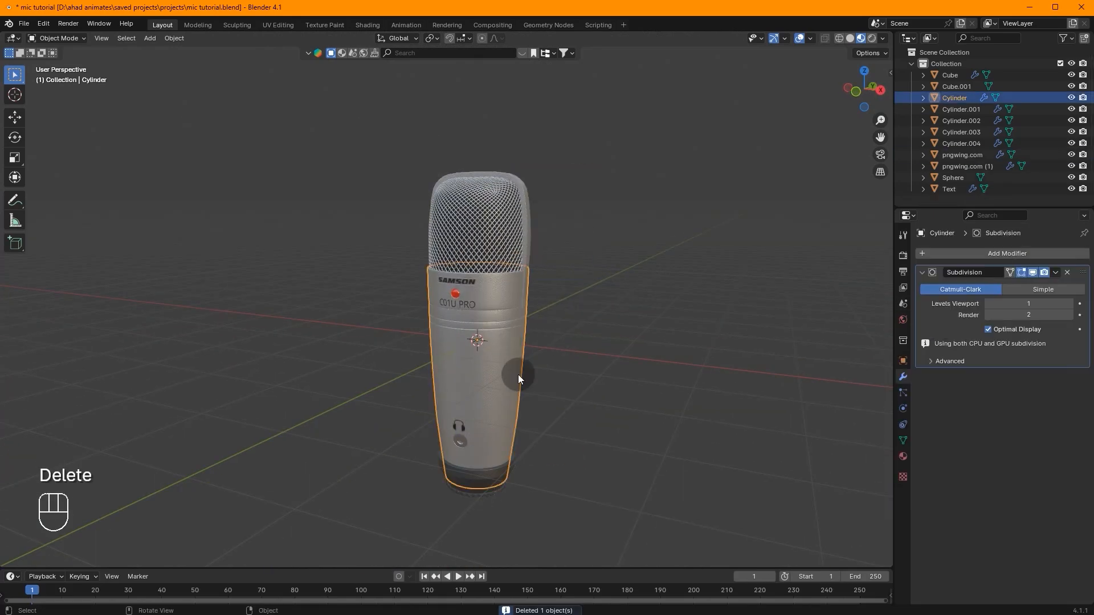
pyautogui.press('a')
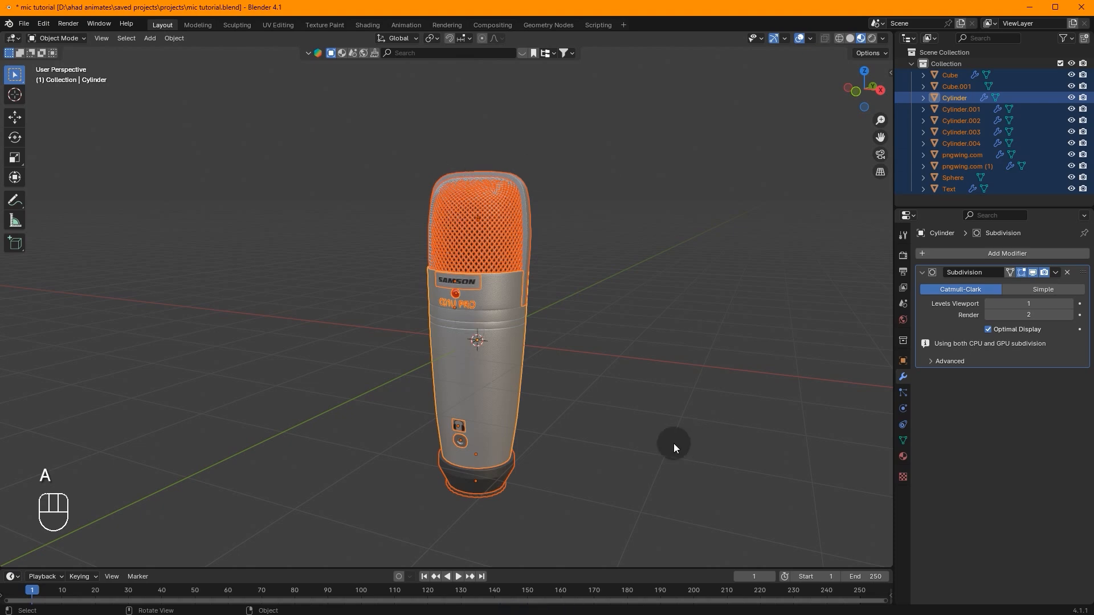
pyautogui.hotkey('ctrl', 'p')
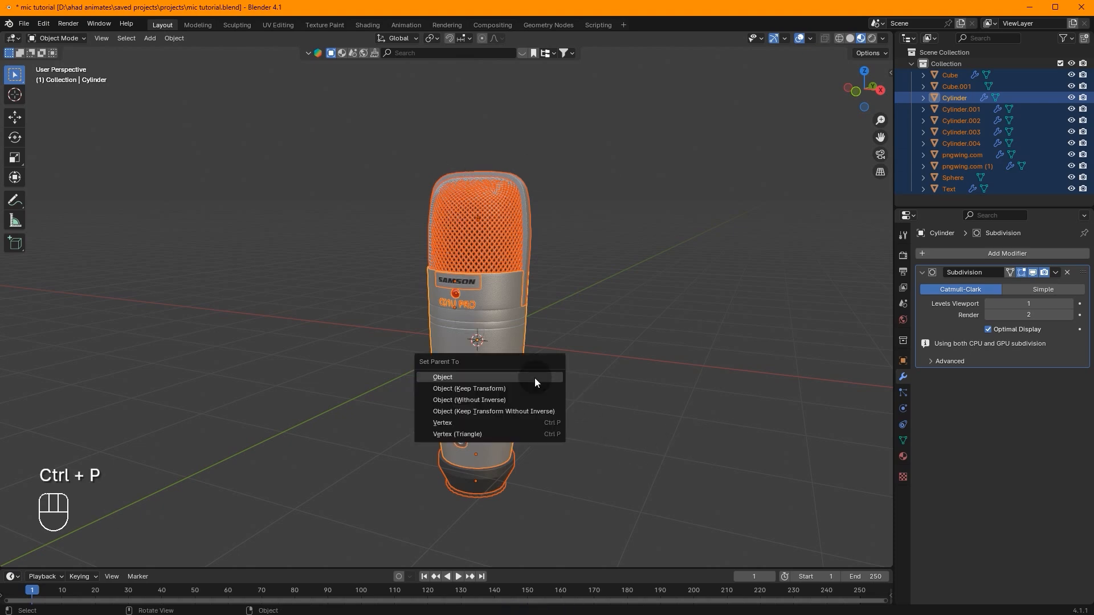
pyautogui.click(510, 388)
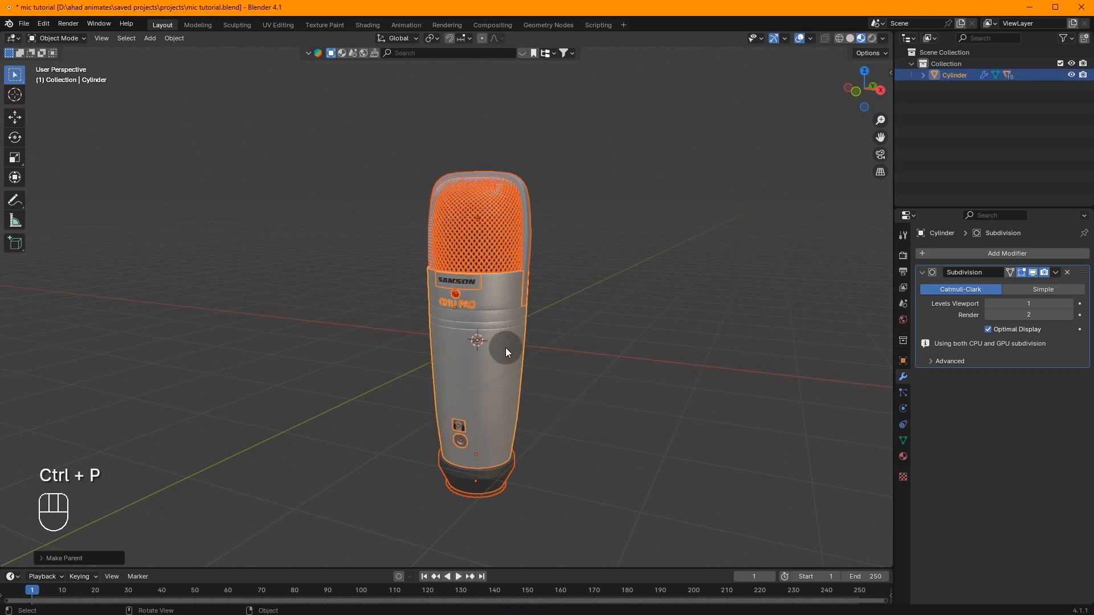
# Try moving the main body to check that the parented parts follow it, cancelling each move
pyautogui.press('g')
pyautogui.click(570, 308)
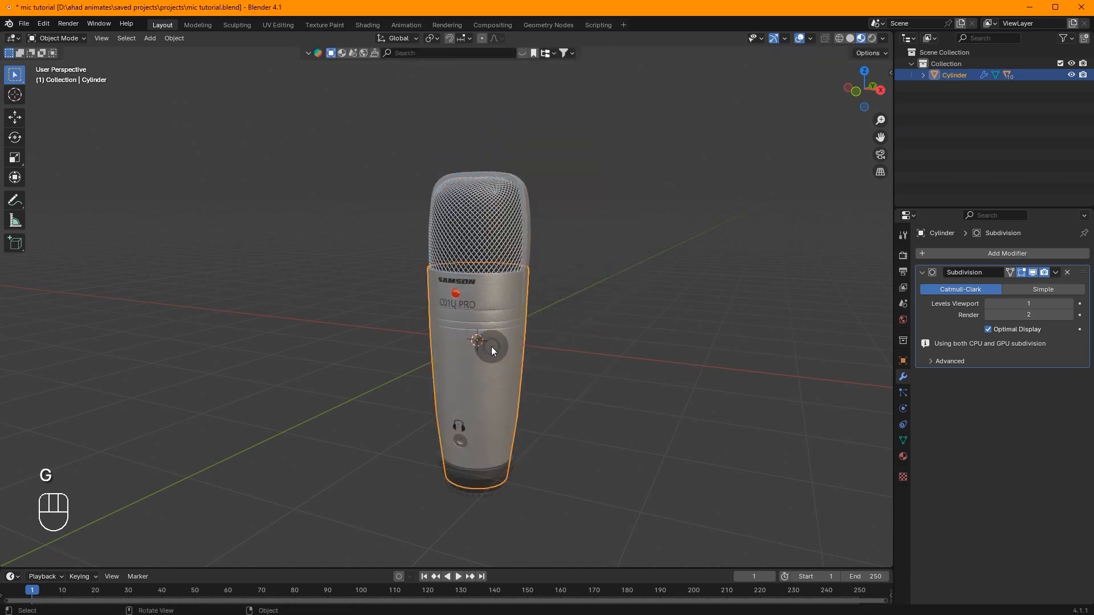
pyautogui.press('g')
pyautogui.rightClick(568, 288)
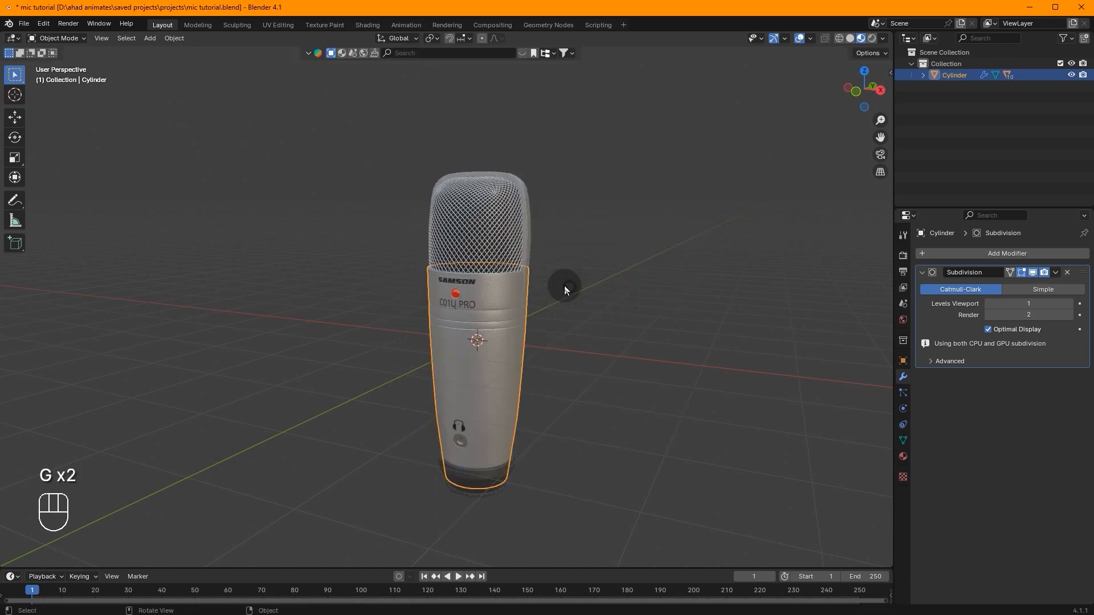
pyautogui.press('g')
pyautogui.rightClick(500, 301)
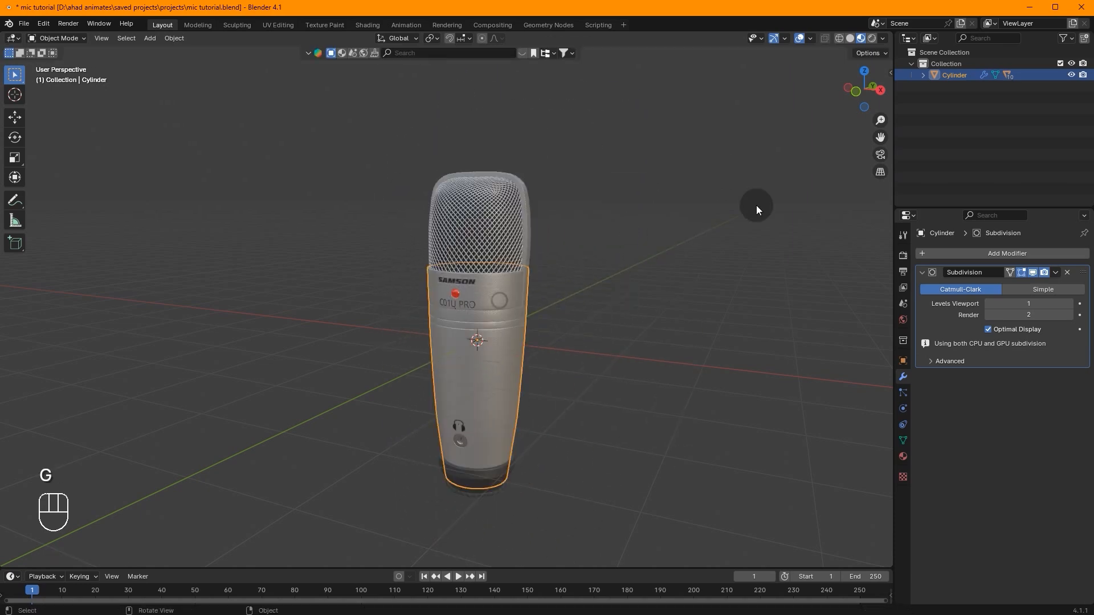
# Add a camera to the scene from the front view
pyautogui.click(858, 92)
pyautogui.scroll(-3, 583, 206)
pyautogui.scroll(3, 586, 211)
pyautogui.hotkey('shift', 'a')
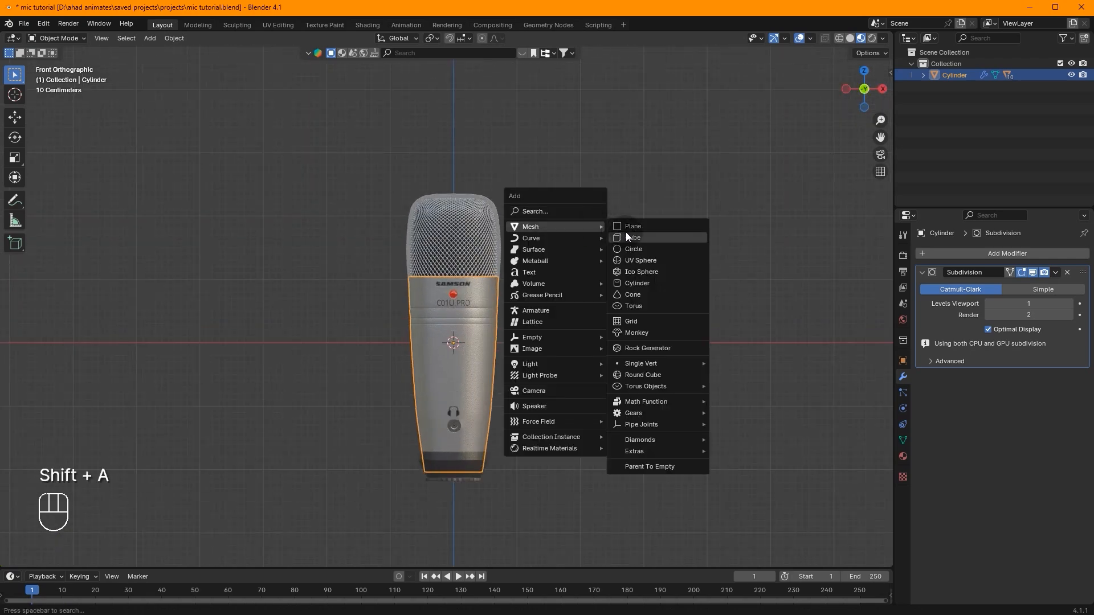
pyautogui.click(559, 393)
pyautogui.moveTo(504, 328); pyautogui.dragTo(520, 319, button='middle')
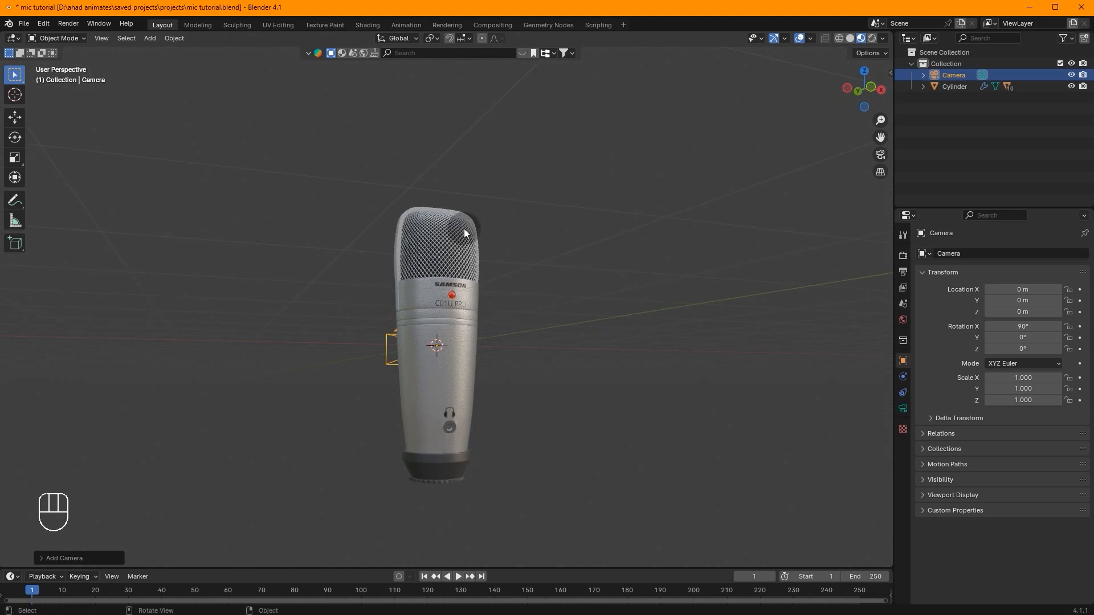
# Align the camera to the current view of the microphone and set the render resolution to 1350 × 1920 px
pyautogui.press('ctrl+alt+KP_0')
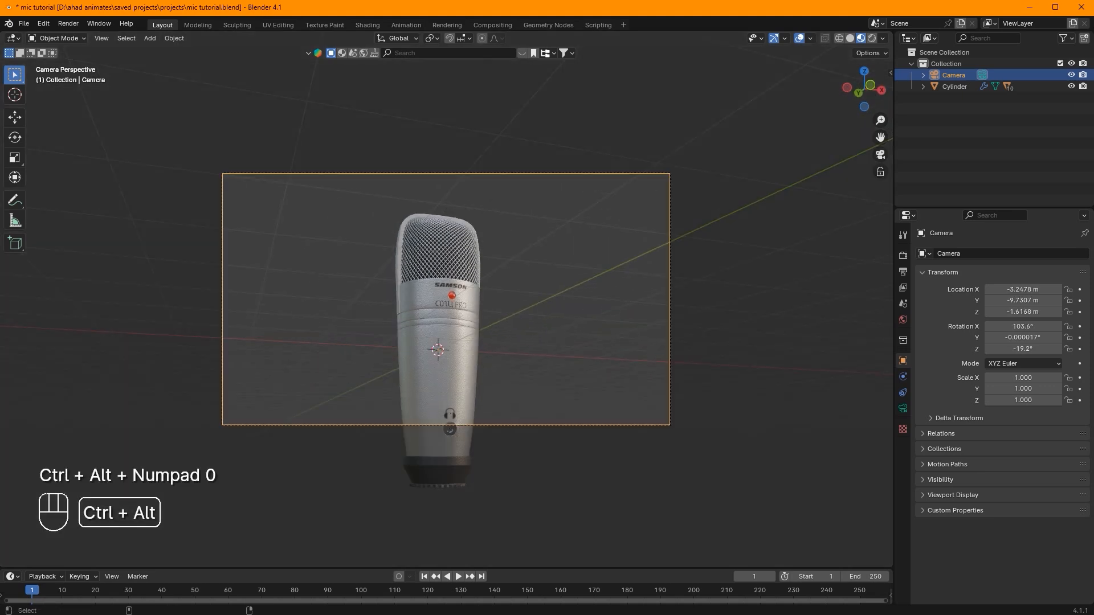
pyautogui.click(903, 271)
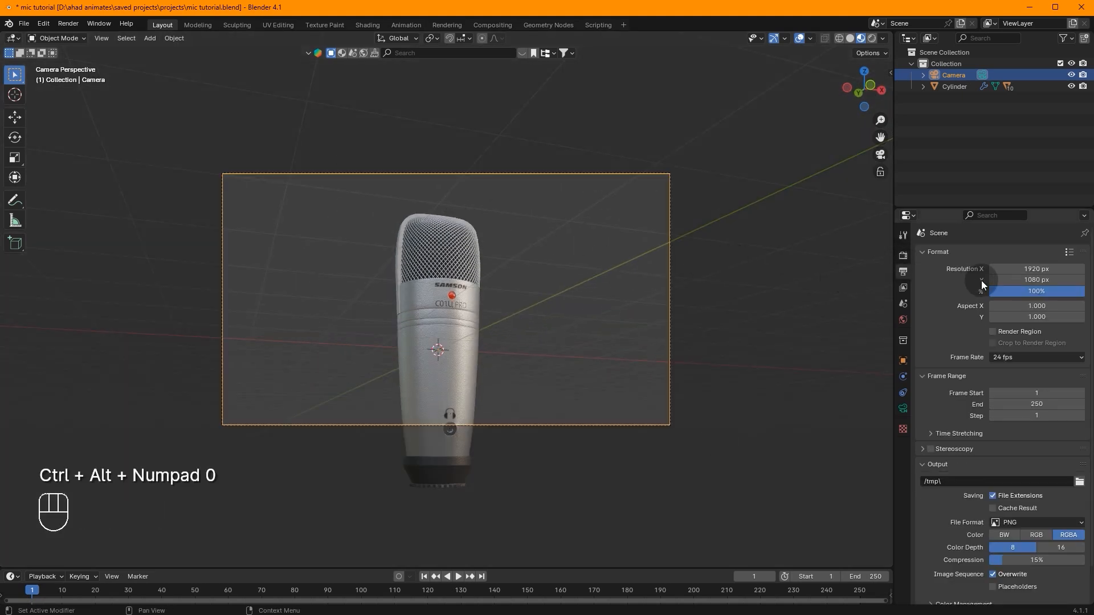
pyautogui.click(1016, 280)
pyautogui.click(1025, 280)
pyautogui.write('19')
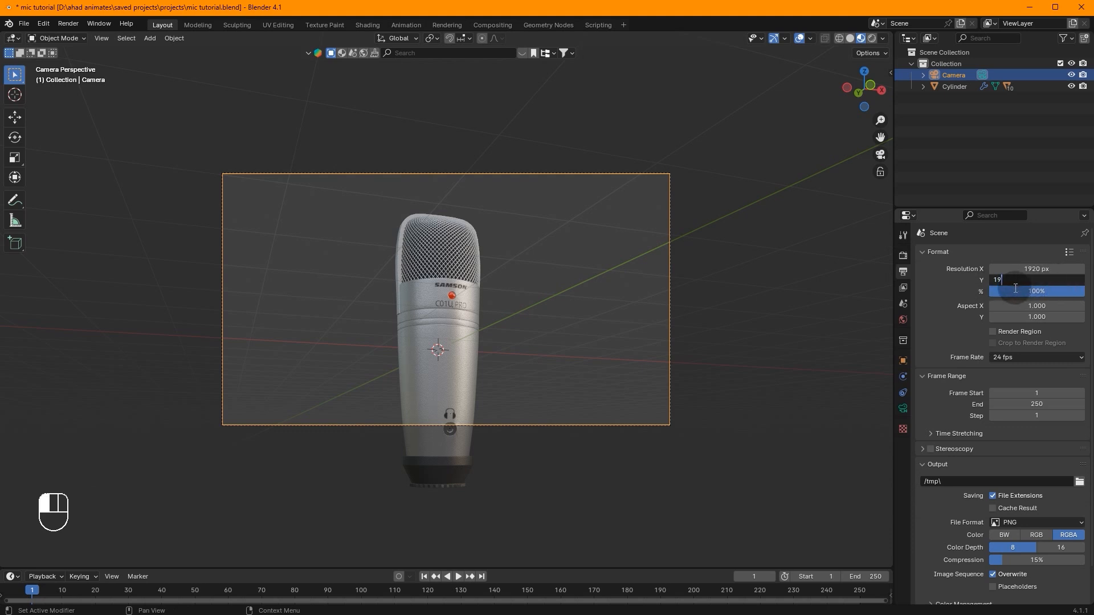
pyautogui.write('20')
pyautogui.press('Return')
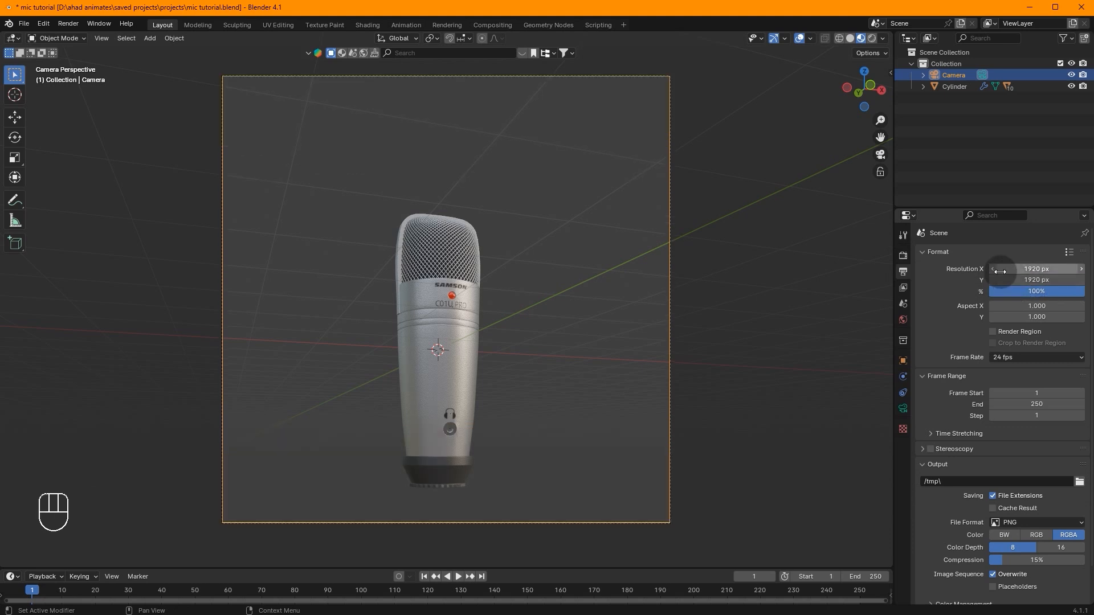
pyautogui.click(1029, 269)
pyautogui.write('1350')
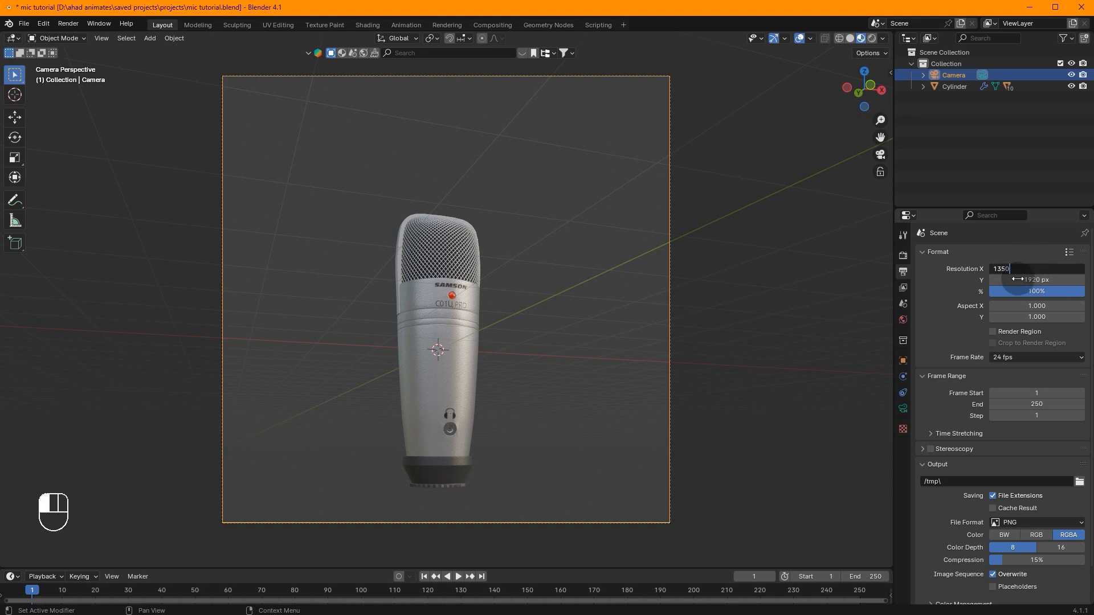
pyautogui.press('Return')
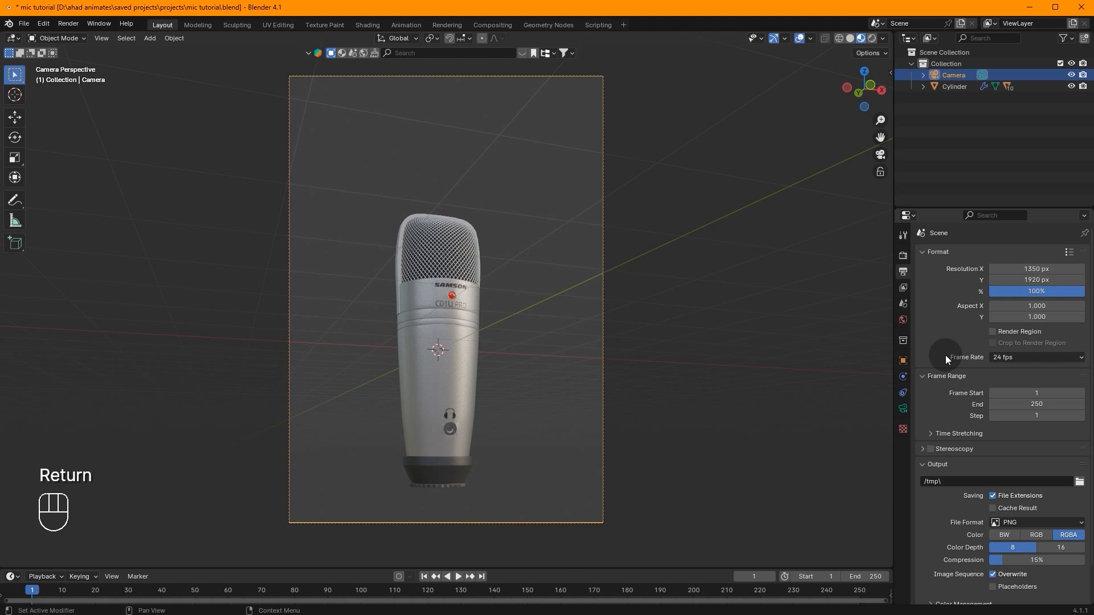
# Set the camera's passepartout opacity to 1.000 and save the file
pyautogui.click(903, 408)
pyautogui.click(960, 459)
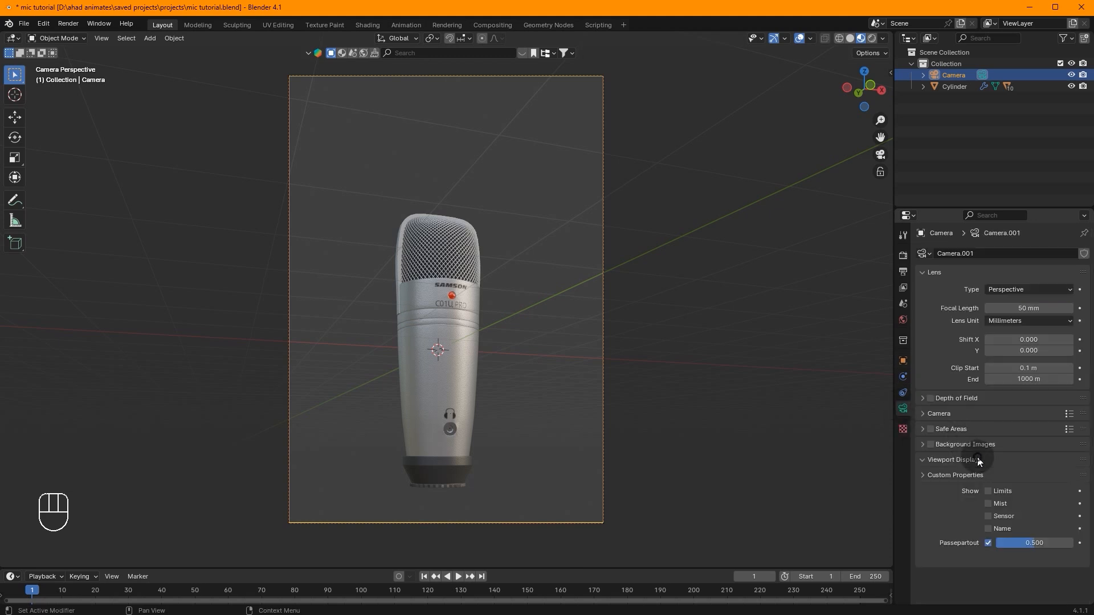
pyautogui.moveTo(1034, 543); pyautogui.dragTo(1069, 542)
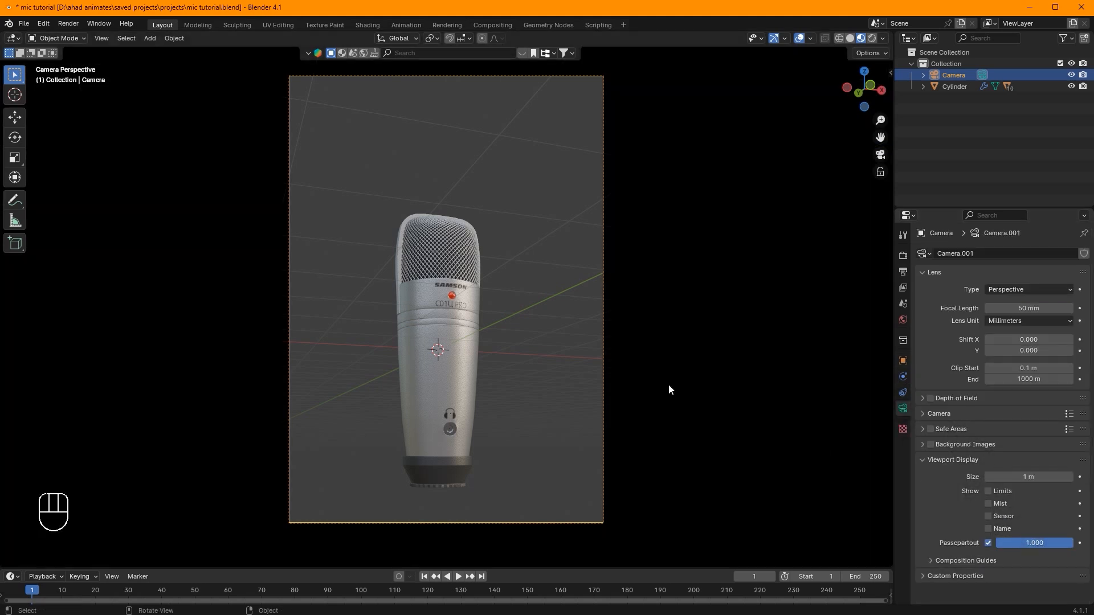
pyautogui.click(539, 275)
pyautogui.hotkey('ctrl', 's')
# Scale the microphone down by its main body and move it up within the camera frame
pyautogui.click(464, 361)
pyautogui.press('s')
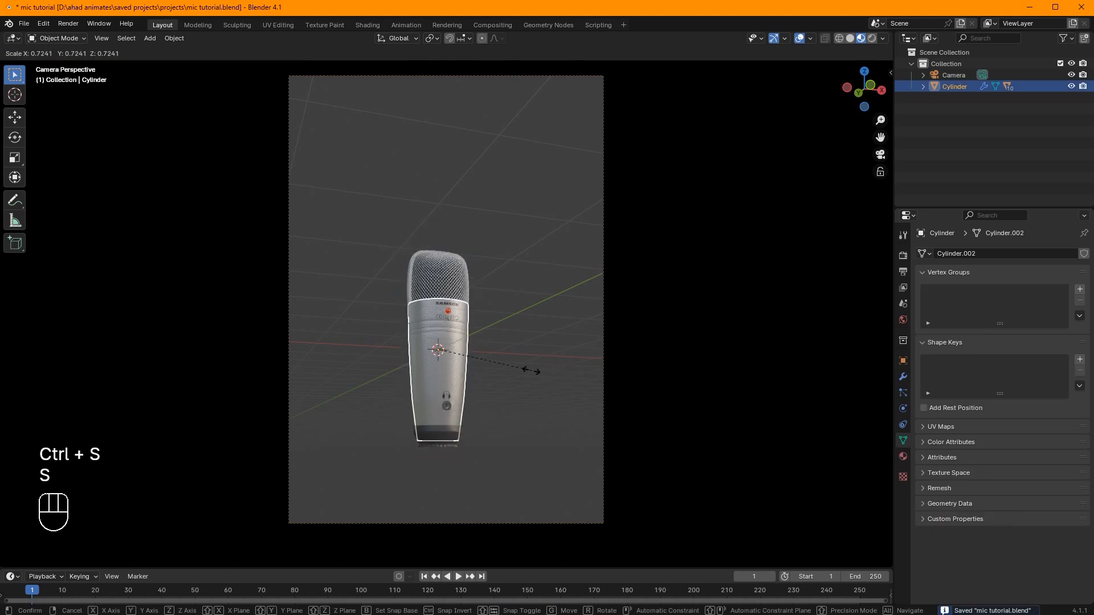
pyautogui.click(539, 372)
pyautogui.press('g')
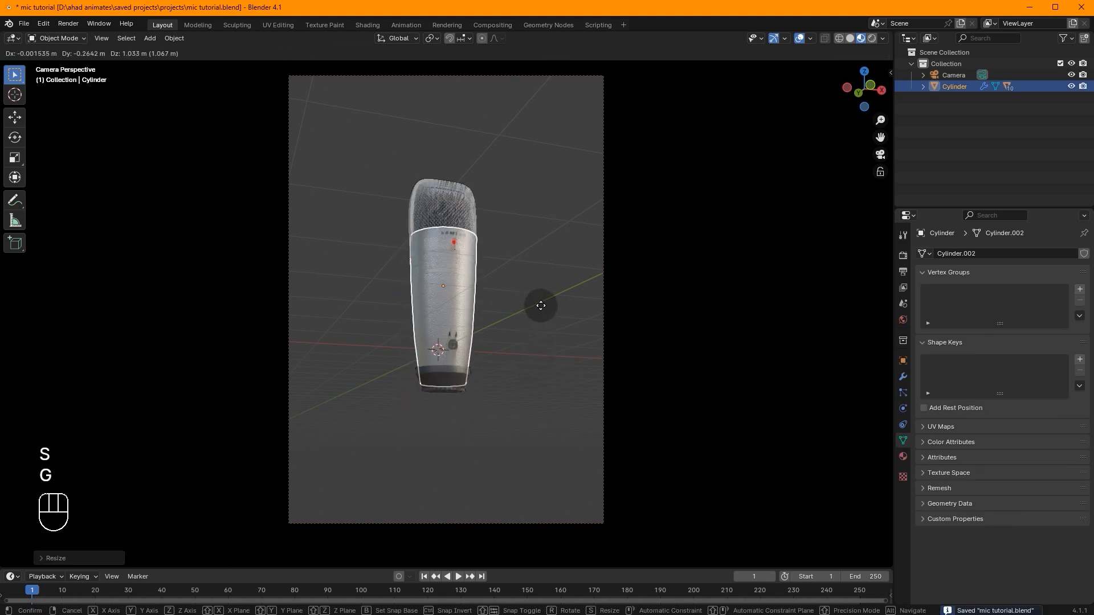
pyautogui.click(547, 298)
# Add a cube, place it below the microphone and enlarge it in X and Y only as a pedestal
pyautogui.hotkey('shift', 'a')
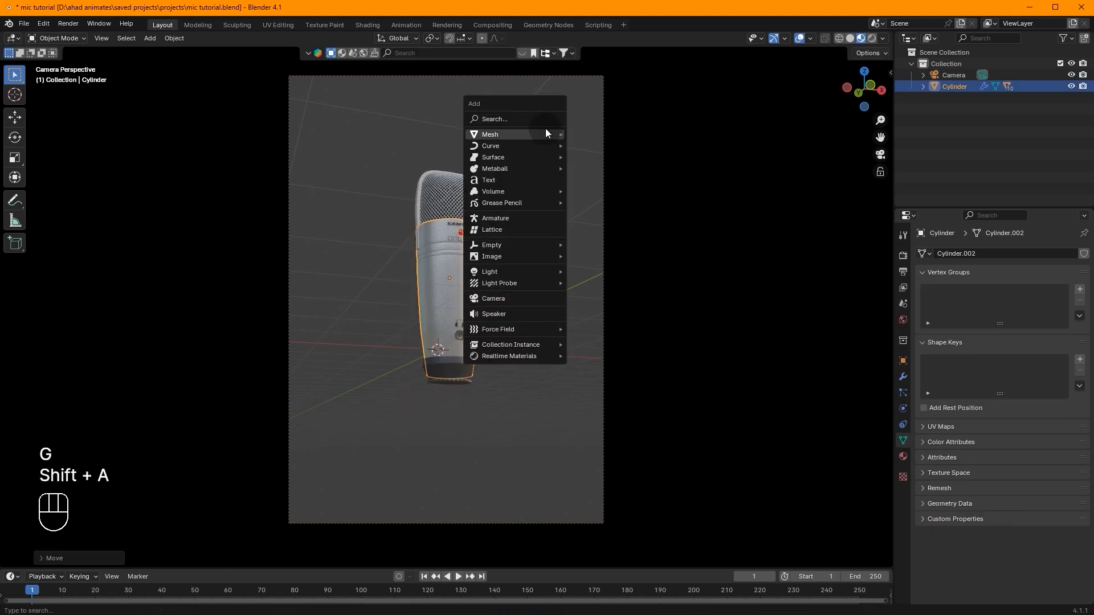
pyautogui.moveTo(545, 134)
pyautogui.click(620, 152)
pyautogui.press('g')
pyautogui.click(599, 328)
pyautogui.press('s')
pyautogui.hotkey('shift', 'z')
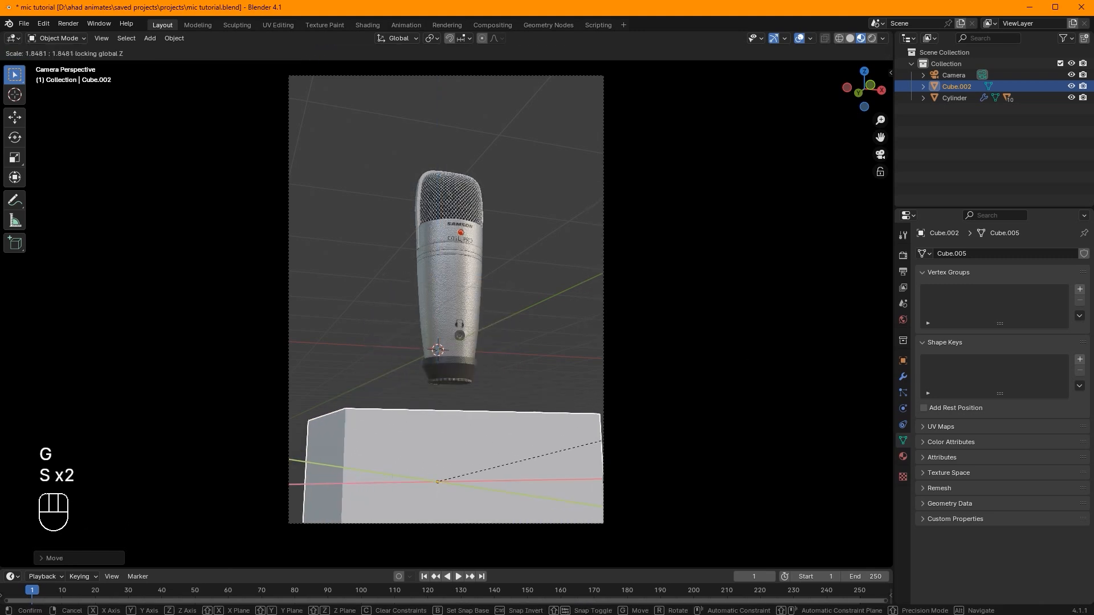
pyautogui.click(496, 400)
# Rotate the pedestal cube around Z and adjust its height and vertical position until it meets the microphone's base
pyautogui.press('r')
pyautogui.press('z')
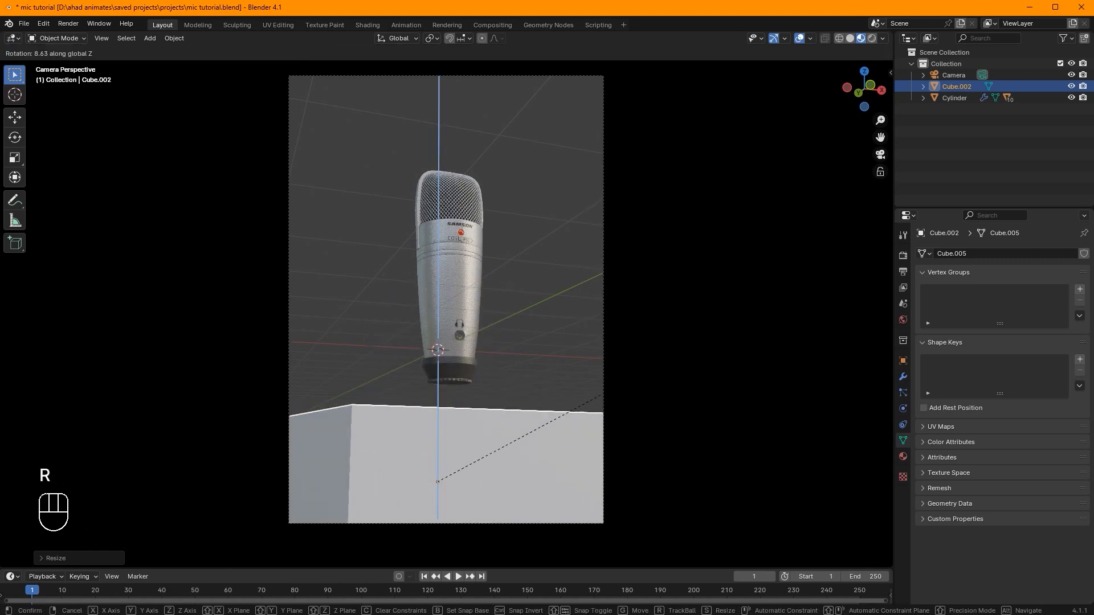
pyautogui.click(752, 308)
pyautogui.press('g')
pyautogui.press('z')
pyautogui.click(751, 264)
pyautogui.press('s')
pyautogui.press('z')
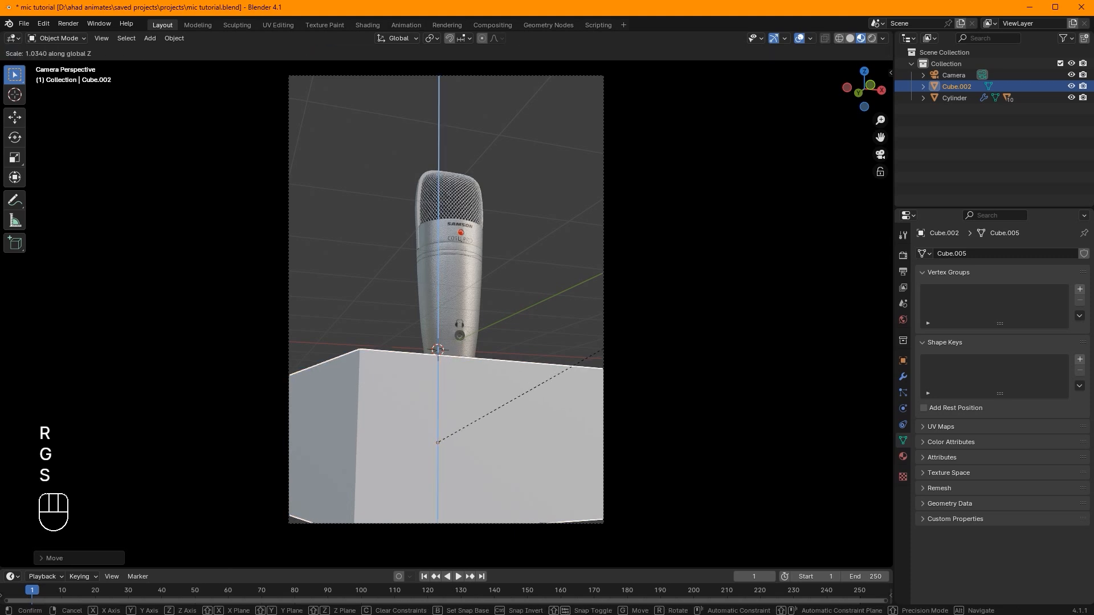
pyautogui.click(852, 244)
pyautogui.press('g')
pyautogui.press('z')
pyautogui.click(856, 254)
# Bevel all edges of the pedestal cube about 0.027 m wide with two segments and shade it smooth
pyautogui.press('Tab')
pyautogui.scroll(2, 540, 285)
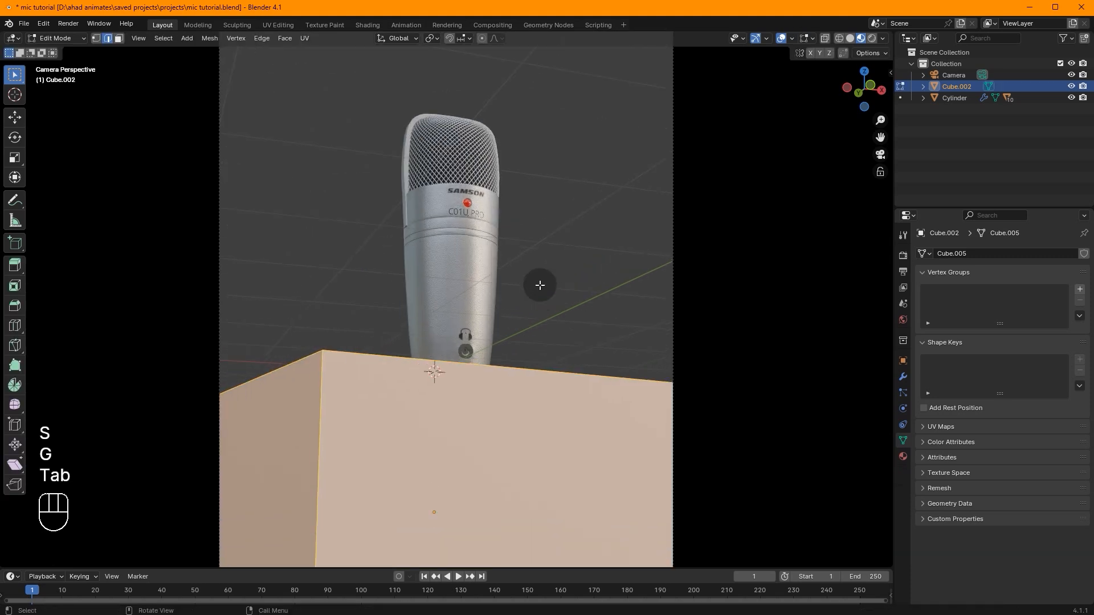
pyautogui.hotkey('ctrl', 'b')
pyautogui.rightClick(558, 284)
pyautogui.hotkey('ctrl', 'v')
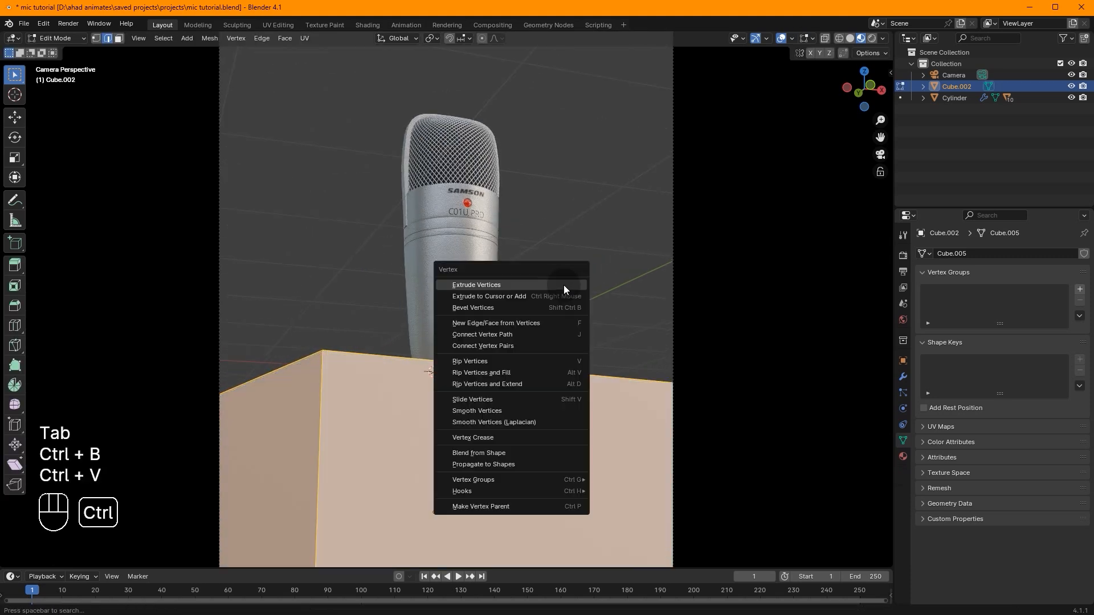
pyautogui.hotkey('ctrl', 'b')
pyautogui.click(575, 363)
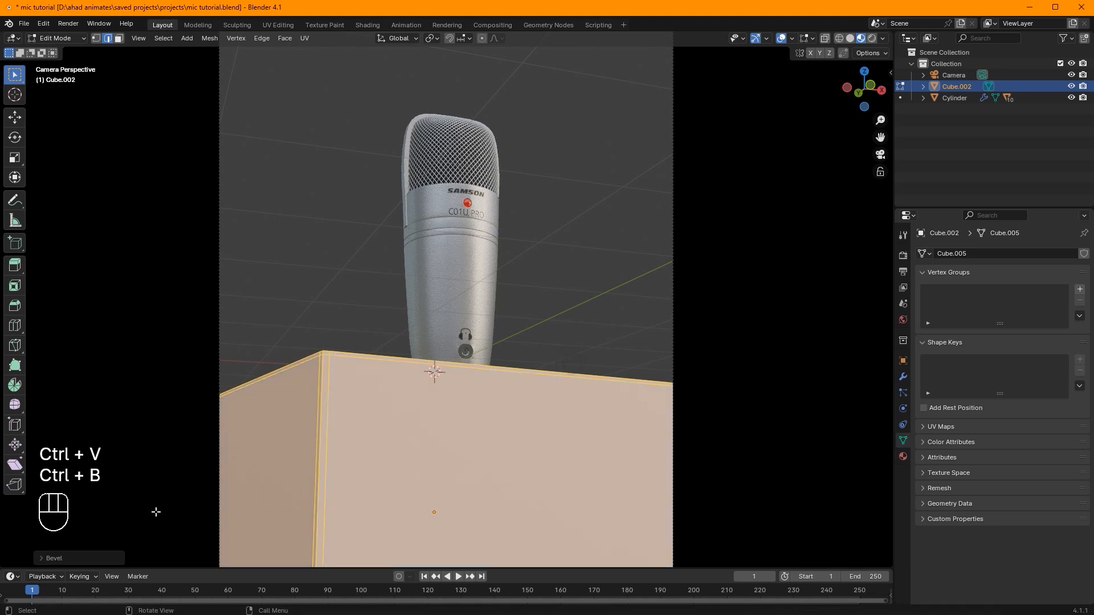
pyautogui.click(91, 558)
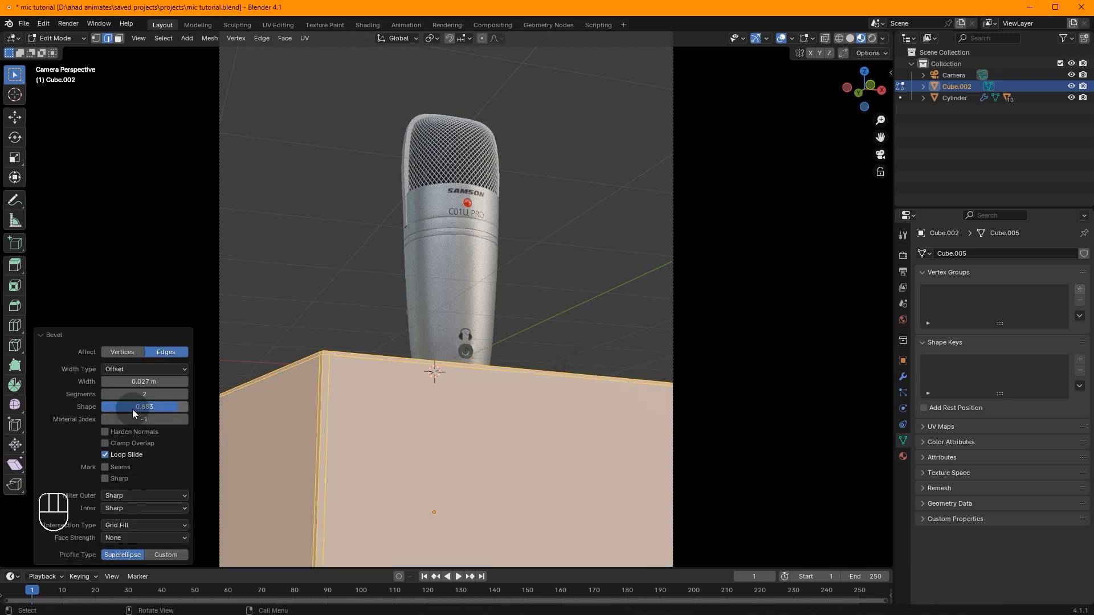
pyautogui.press('Tab')
pyautogui.rightClick(415, 375)
pyautogui.click(423, 373)
pyautogui.click(585, 316)
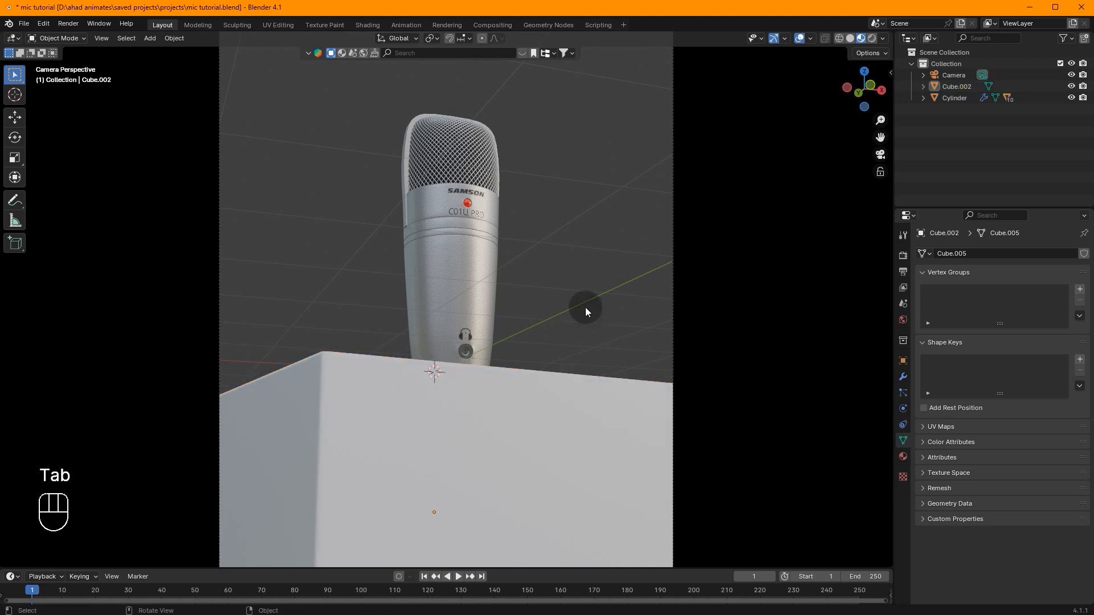
pyautogui.scroll(-2, 580, 303)
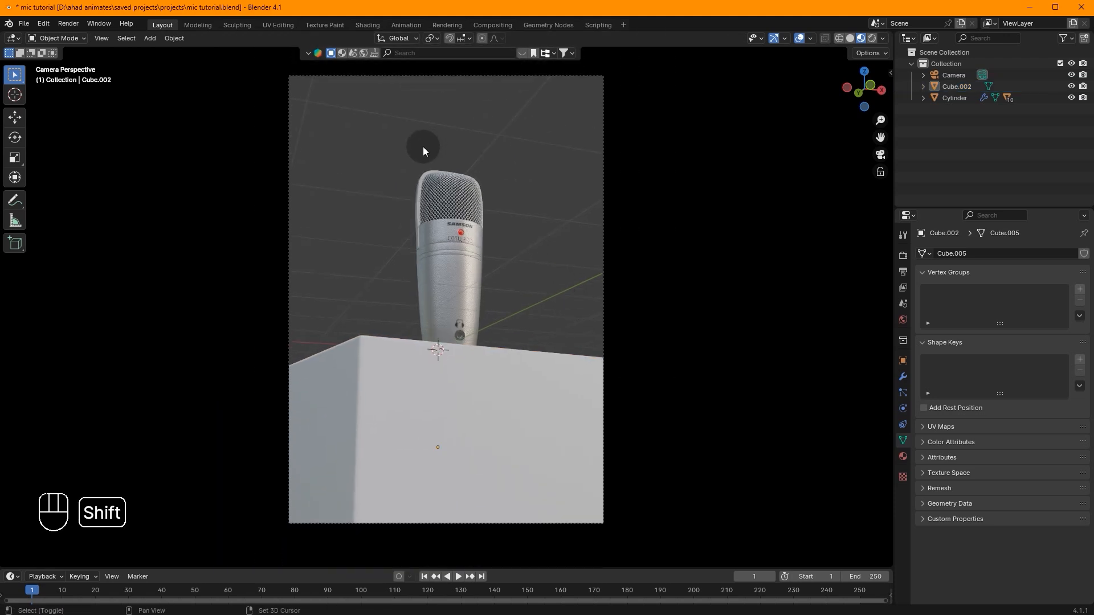
pyautogui.keyDown('shift'); pyautogui.moveTo(422, 150); pyautogui.dragTo(417, 155, button='middle'); pyautogui.keyUp('shift')
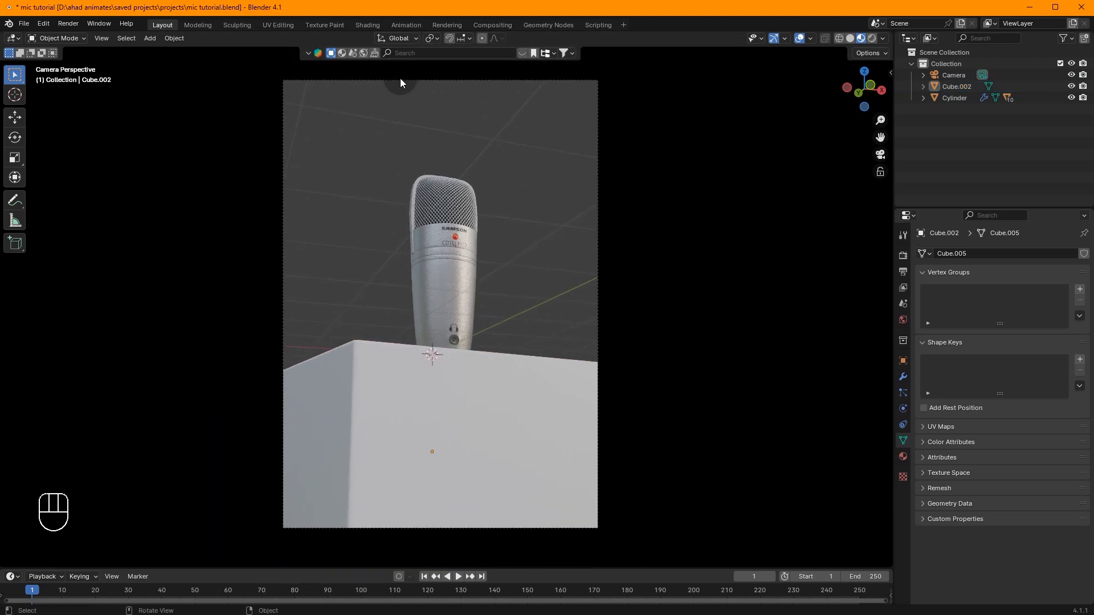
pyautogui.click(409, 55)
pyautogui.moveTo(471, 182); pyautogui.dragTo(521, 188, button='middle')
pyautogui.hotkey('shift', 'a')
pyautogui.click(569, 196)
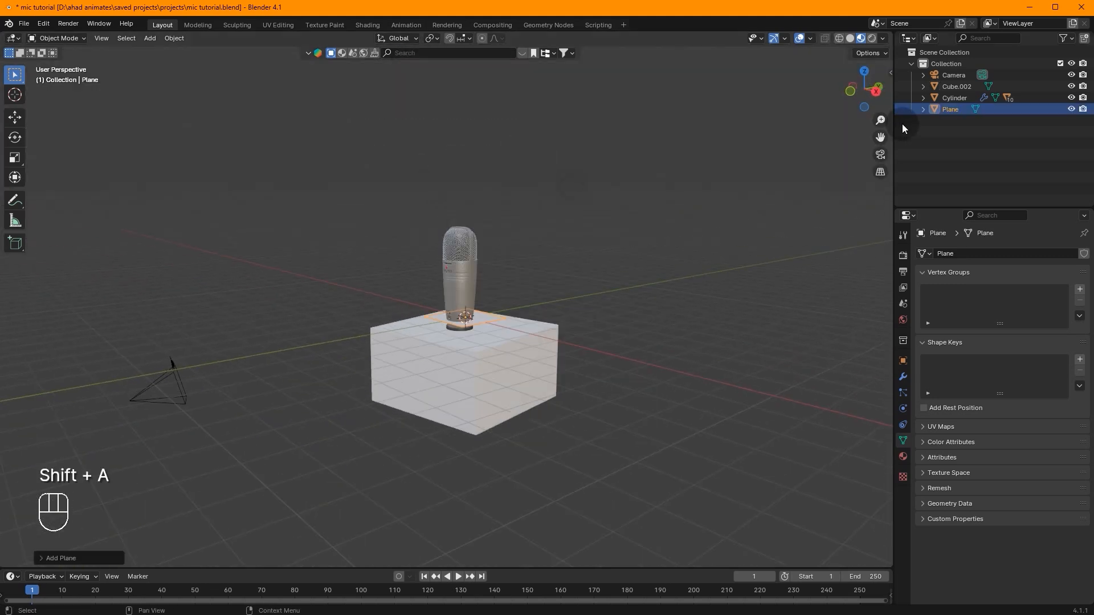
pyautogui.hotkey('ctrl', 'z')
# Add a plane from the camera view and set its alignment to View
pyautogui.click(880, 155)
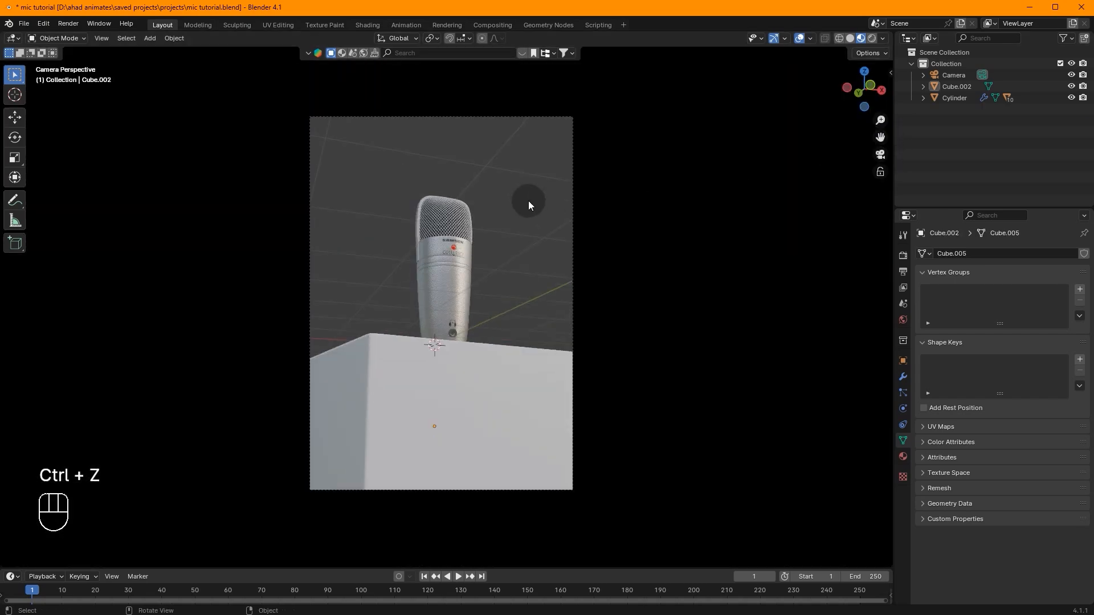
pyautogui.hotkey('shift', 'a')
pyautogui.click(526, 171)
pyautogui.rightClick(80, 545)
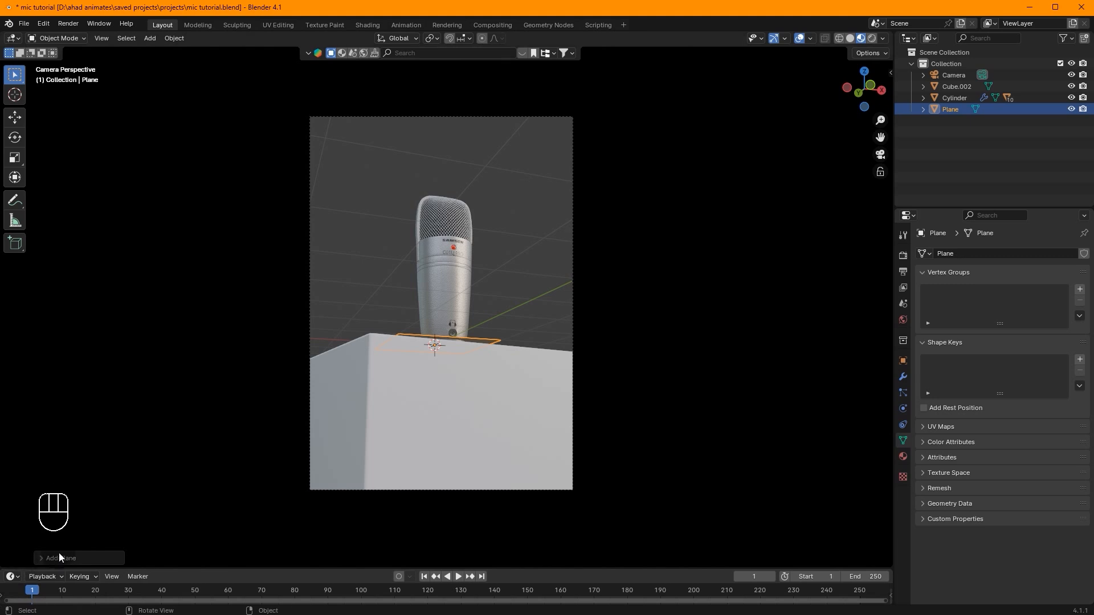
pyautogui.click(58, 555)
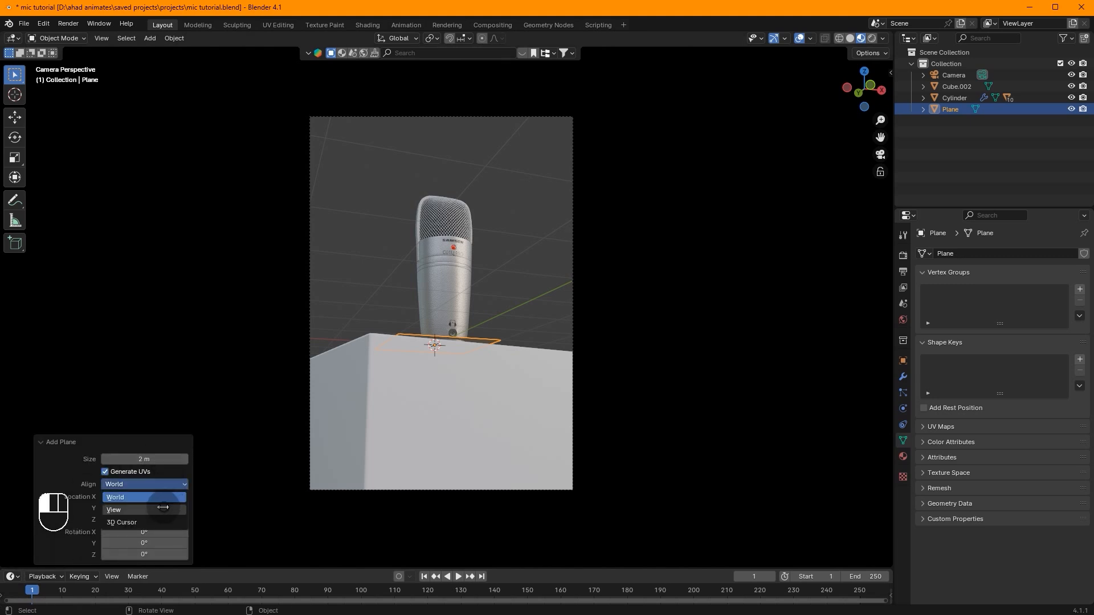
pyautogui.click(165, 509)
# Enlarge the plane and move it along its local Z axis to stand behind the microphone as a backdrop
pyautogui.press('s')
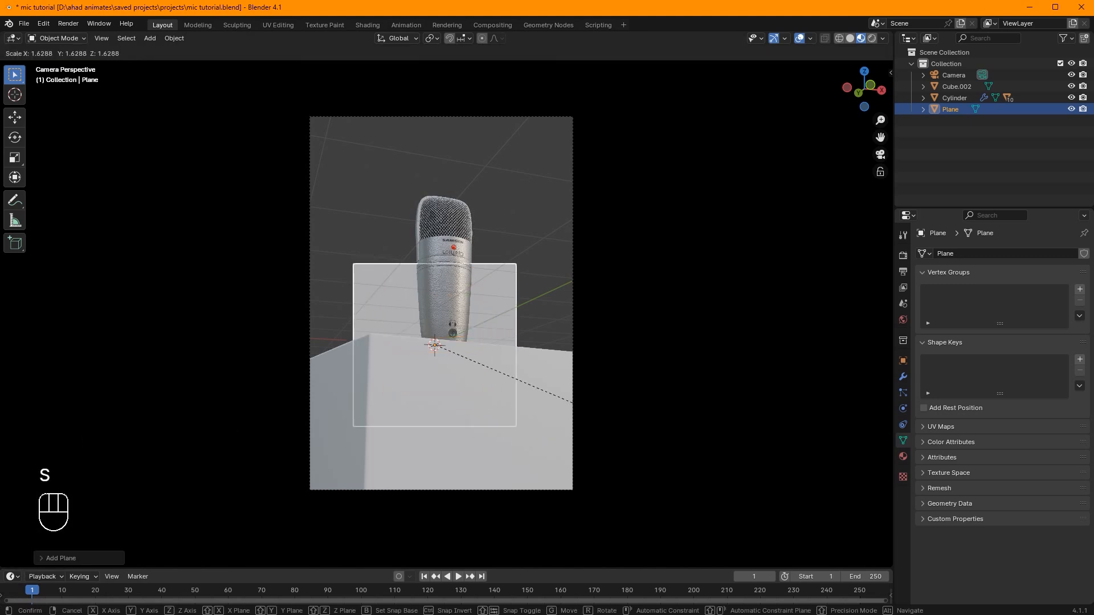
pyautogui.click(129, 324)
pyautogui.press('g')
pyautogui.click(320, 199)
pyautogui.moveTo(319, 200); pyautogui.dragTo(353, 290, button='middle')
pyautogui.press('g')
pyautogui.press('z')
pyautogui.press('z')
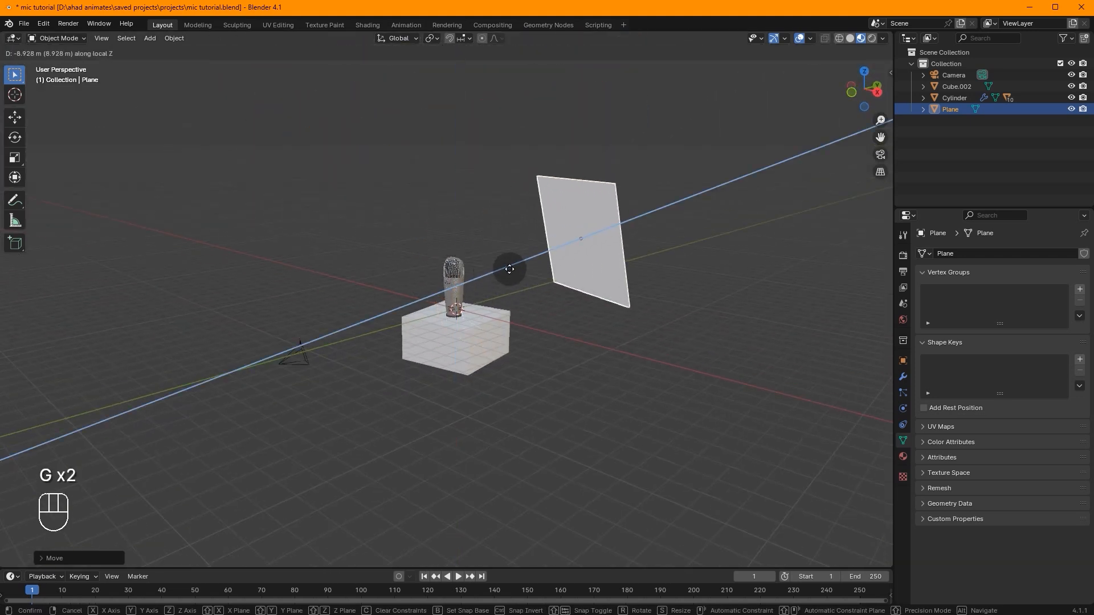
pyautogui.click(420, 296)
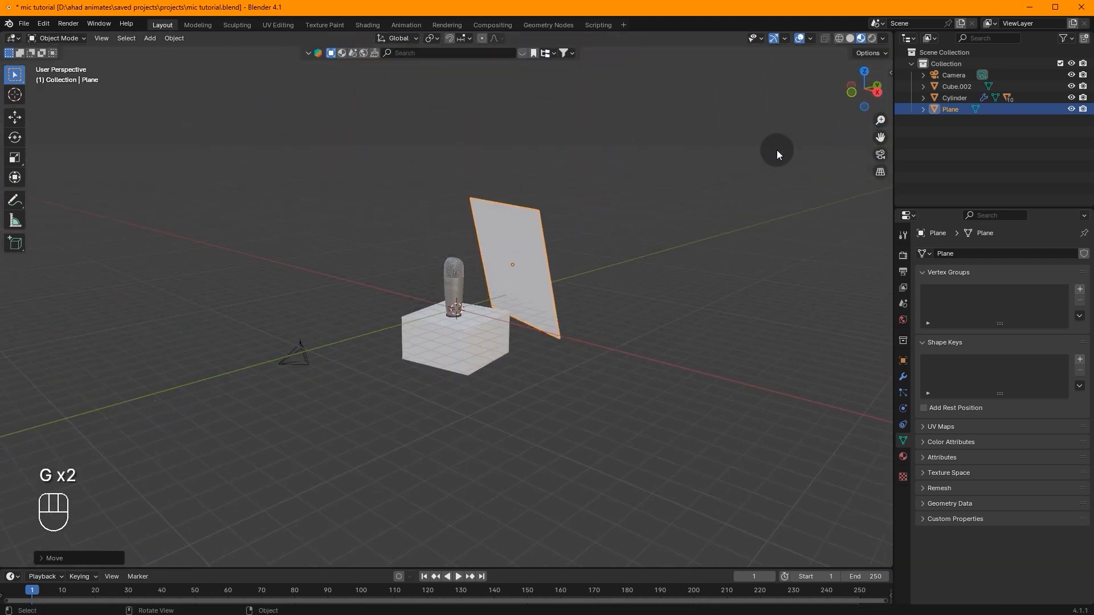
# Shift and scale the backdrop plane until it fills the camera frame behind the microphone and pedestal
pyautogui.click(878, 156)
pyautogui.press('g')
pyautogui.press('z')
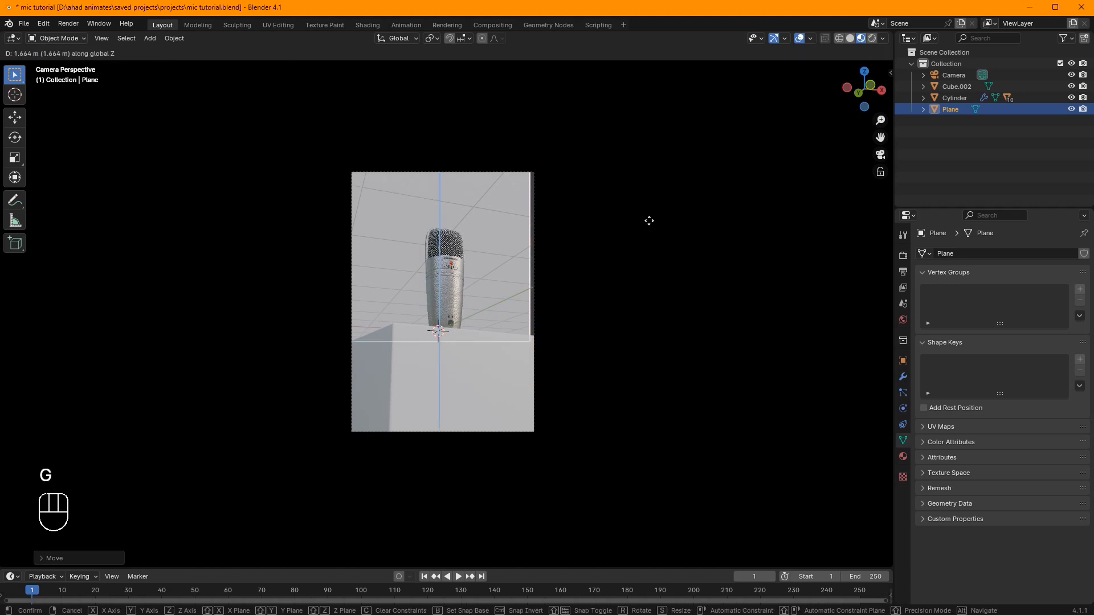
pyautogui.press('g')
pyautogui.press('x')
pyautogui.press('s')
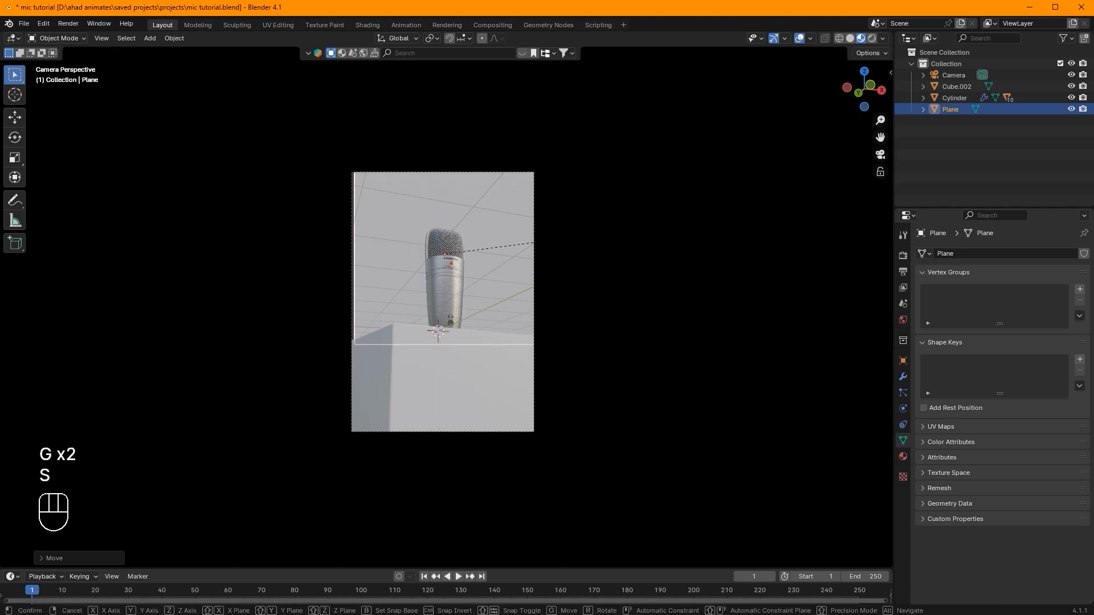
pyautogui.press('g')
pyautogui.click(691, 246)
pyautogui.scroll(-2, 627, 242)
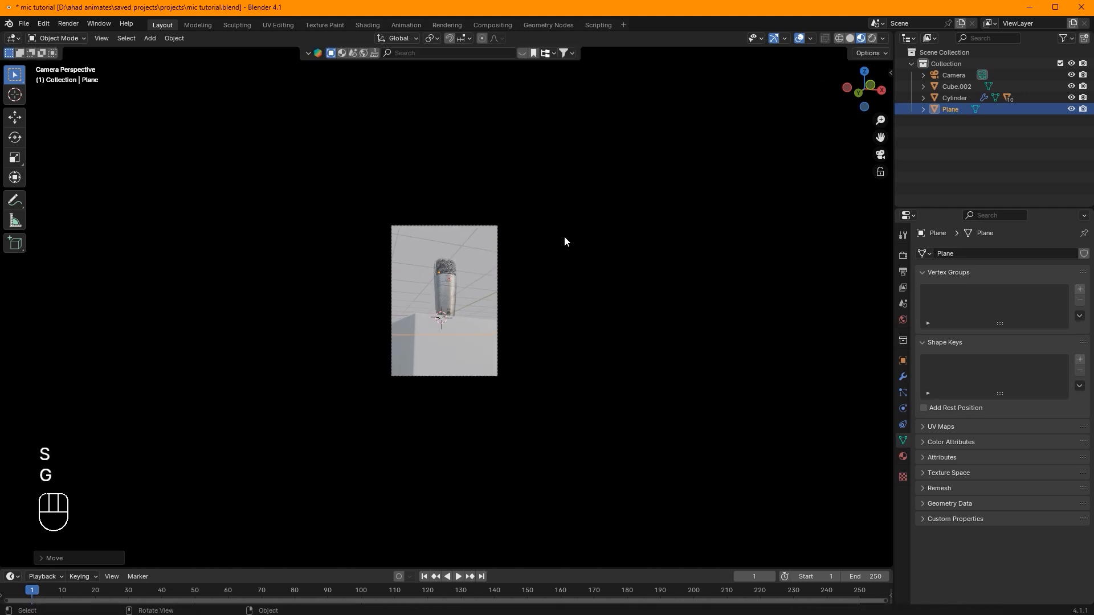
# Cut the backdrop plane with 10 evenly spaced vertical loop cuts
pyautogui.press('Tab')
pyautogui.moveTo(564, 240); pyautogui.dragTo(532, 240, button='middle')
pyautogui.hotkey('ctrl', 'r')
pyautogui.scroll(6, 493, 114)
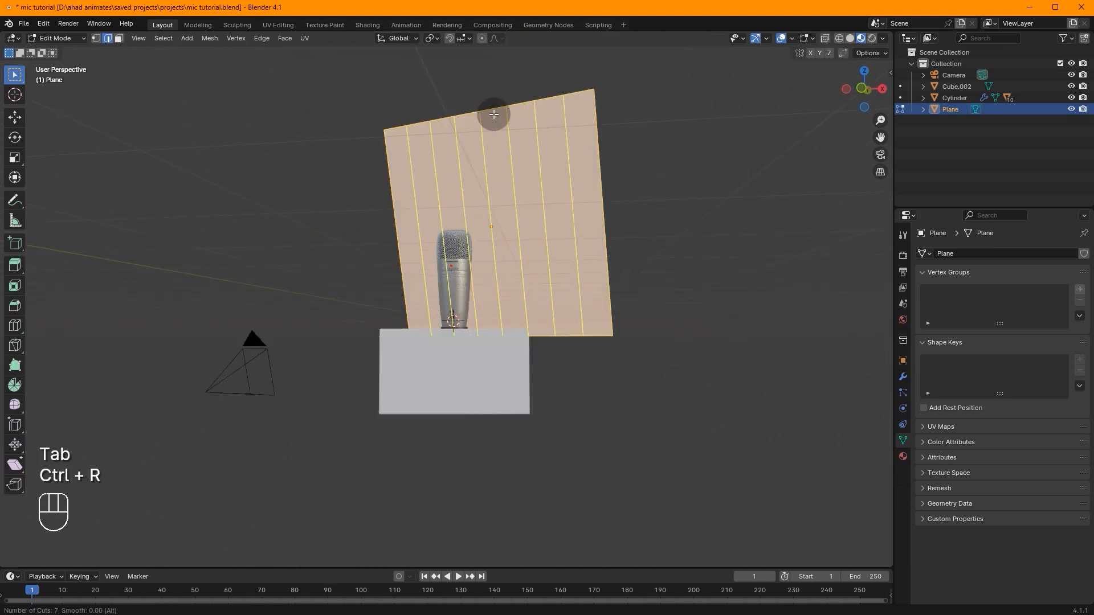
pyautogui.scroll(3, 494, 114)
pyautogui.click(494, 114)
pyautogui.rightClick(494, 115)
# Select alternate vertical edges of the backdrop plane and shift them in depth to form zigzag folds
pyautogui.click(573, 209)
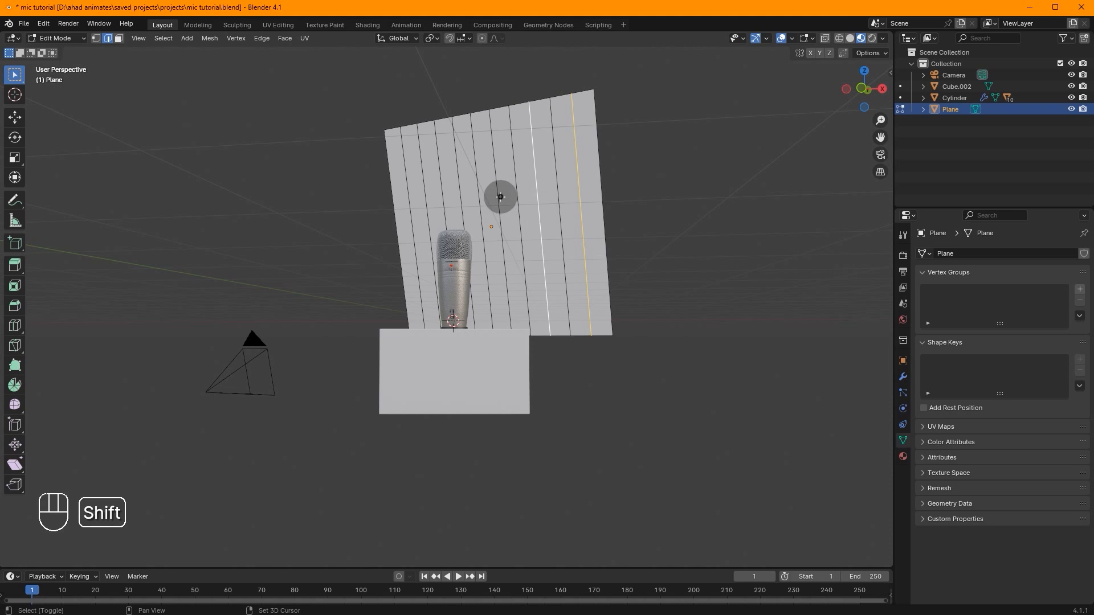
pyautogui.keyDown('shift'); pyautogui.click(462, 195); pyautogui.keyUp('shift')
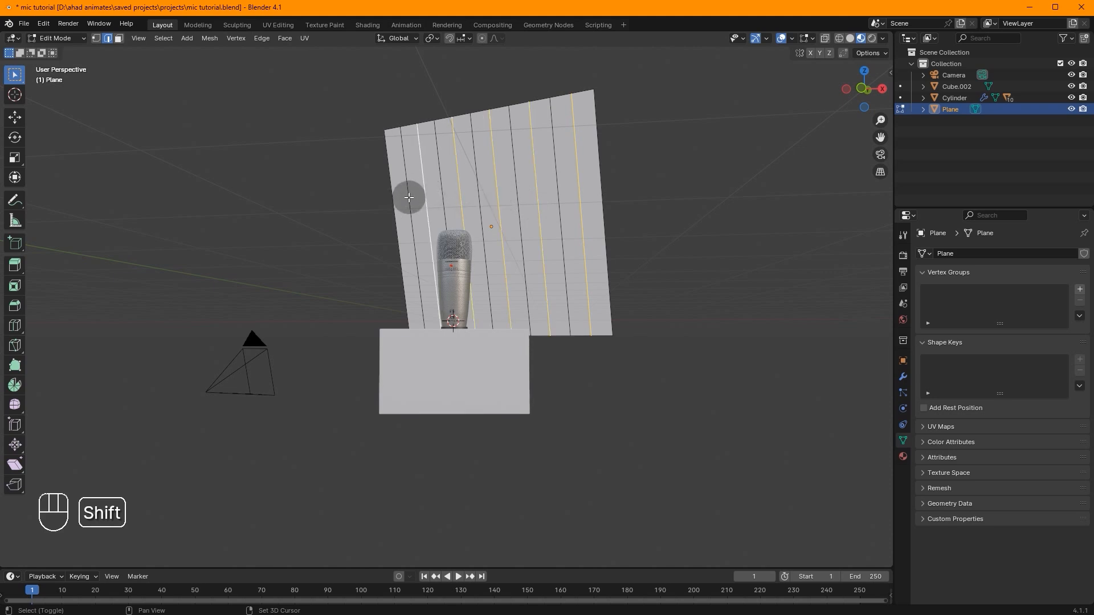
pyautogui.moveTo(397, 198); pyautogui.dragTo(501, 224, button='middle')
pyautogui.press('g')
pyautogui.rightClick(790, 110)
pyautogui.click(864, 80)
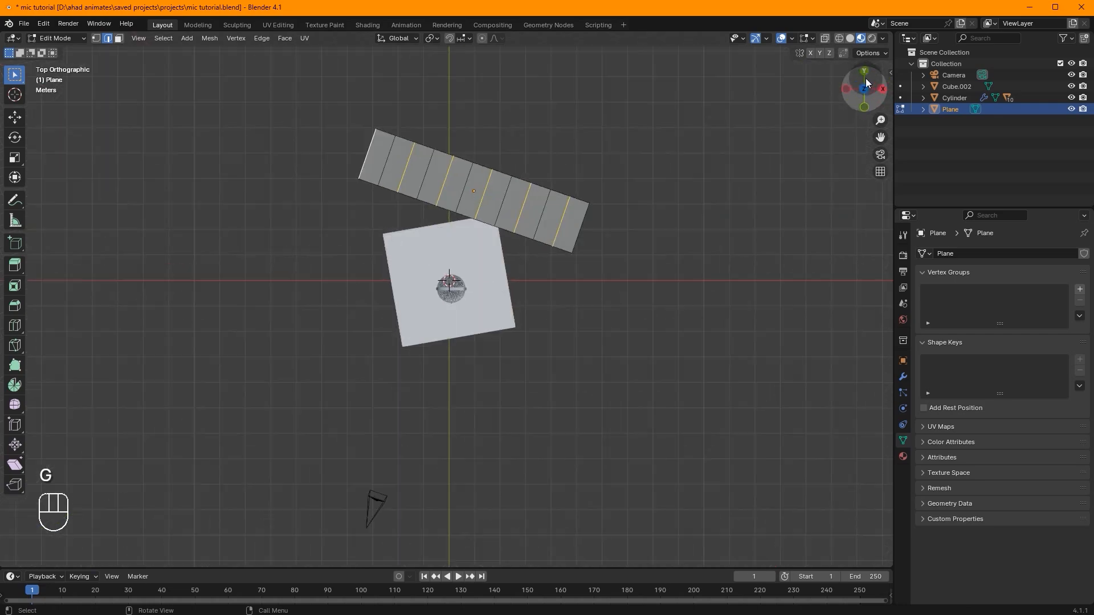
pyautogui.click(882, 91)
pyautogui.press('g')
pyautogui.click(634, 199)
pyautogui.moveTo(635, 200); pyautogui.dragTo(536, 153, button='middle')
pyautogui.press('g')
pyautogui.click(655, 259)
# Apply a level 2 subdivision surface to the backdrop and shade it smooth
pyautogui.press('Tab')
pyautogui.hotkey('ctrl', '2')
pyautogui.rightClick(539, 146)
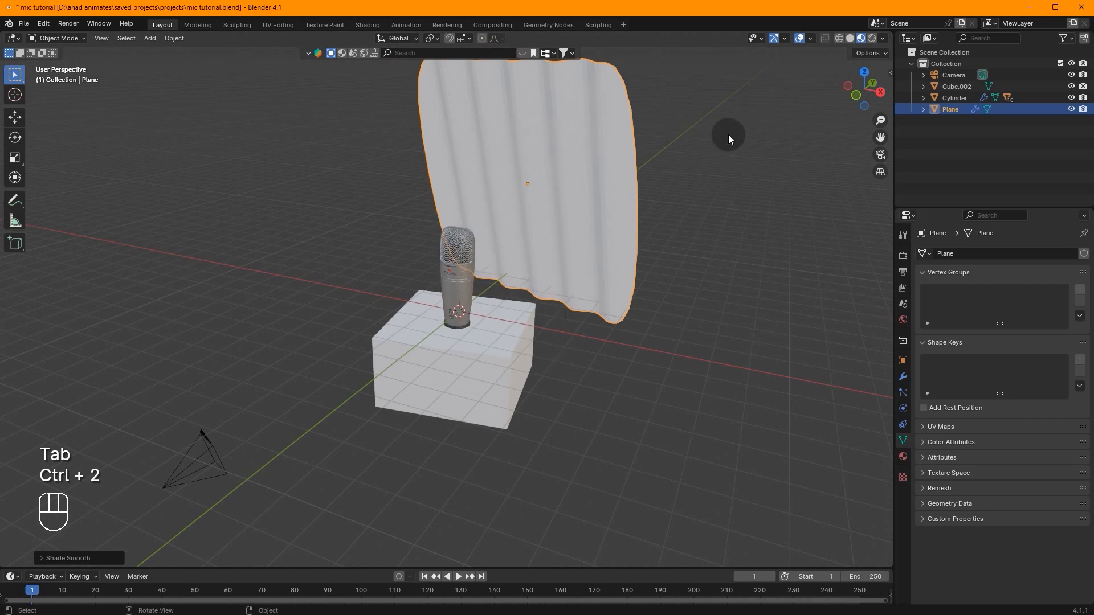
# Move the backdrop's alternate vertical edges along the global Y axis to adjust the depth of the curtain folds
pyautogui.moveTo(728, 134); pyautogui.dragTo(685, 169, button='middle')
pyautogui.press('Tab')
pyautogui.press('g')
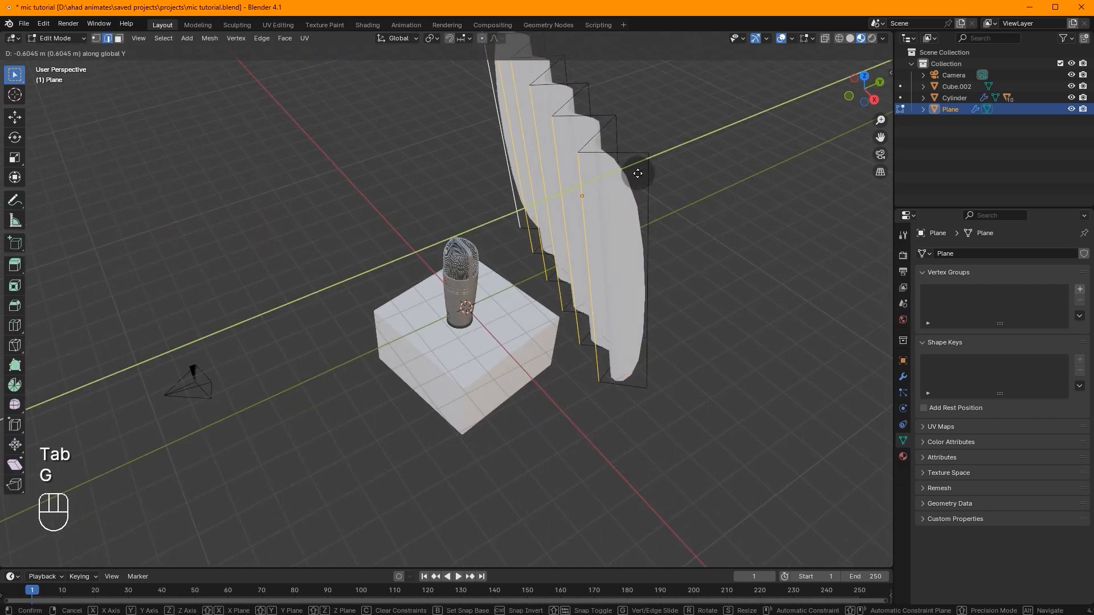
pyautogui.click(635, 171)
pyautogui.moveTo(635, 168); pyautogui.dragTo(695, 141, button='middle')
pyautogui.press('g')
pyautogui.click(741, 157)
pyautogui.press('Tab')
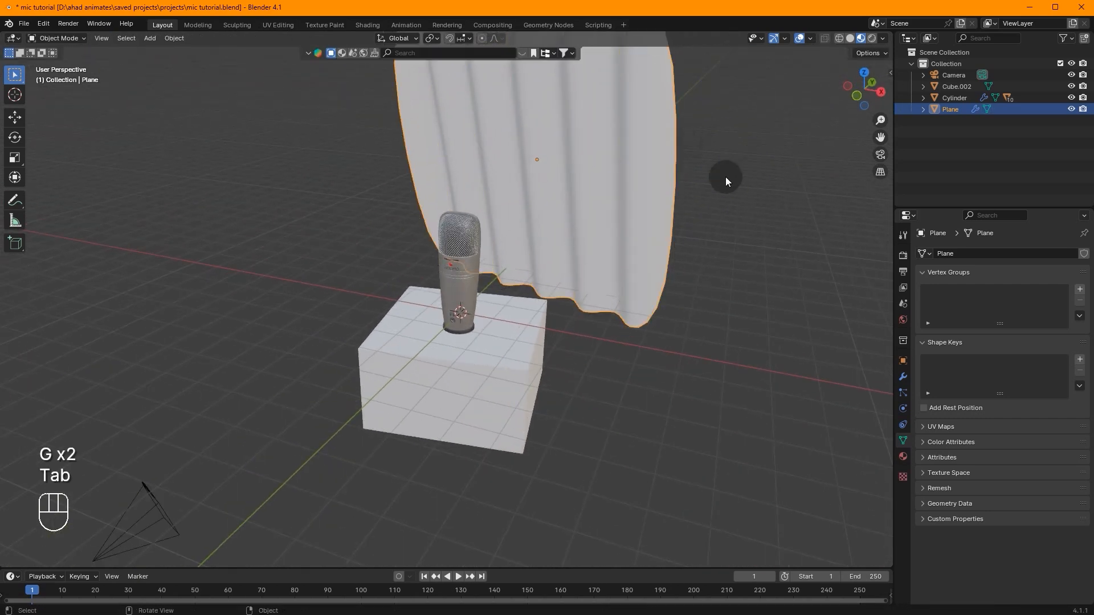
# Cut one horizontal edge loop across the middle of the backdrop
pyautogui.click(856, 96)
pyautogui.press('Tab')
pyautogui.hotkey('ctrl', 't')
pyautogui.rightClick(530, 201)
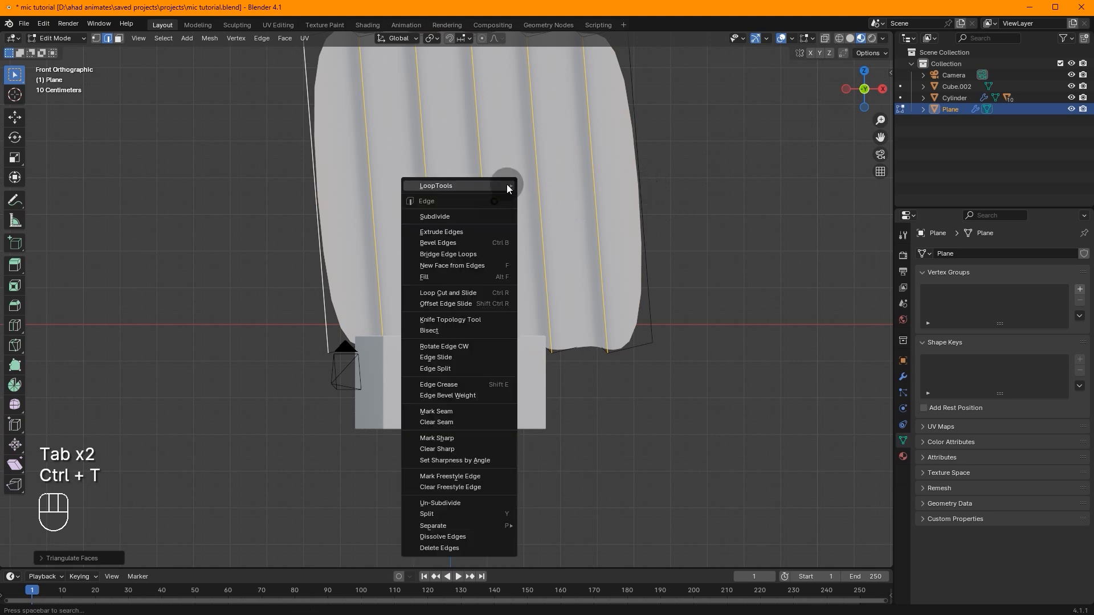
pyautogui.hotkey('ctrl', 'r')
pyautogui.click(495, 203)
pyautogui.click(496, 202)
# Bevel the backdrop's horizontal edge loop widely to support its upper and lower borders
pyautogui.scroll(-4, 517, 220)
pyautogui.press('a')
pyautogui.hotkey('ctrl', 'b')
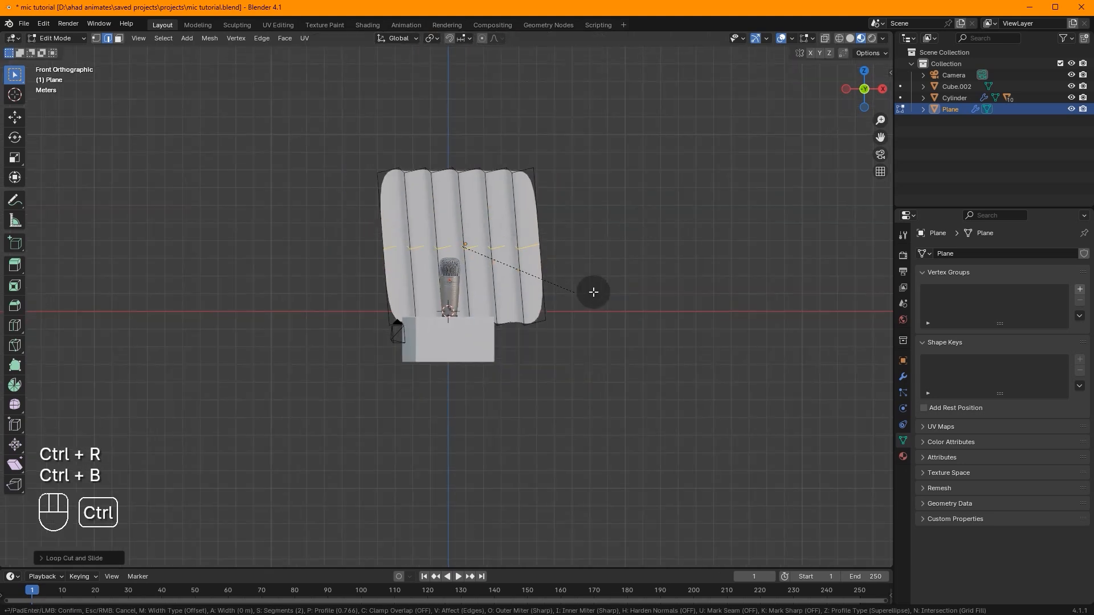
pyautogui.click(648, 314)
pyautogui.press('Tab')
# Give the backdrop a new material with a black base color and a roughness of about 0.413
pyautogui.click(831, 213)
pyautogui.click(880, 154)
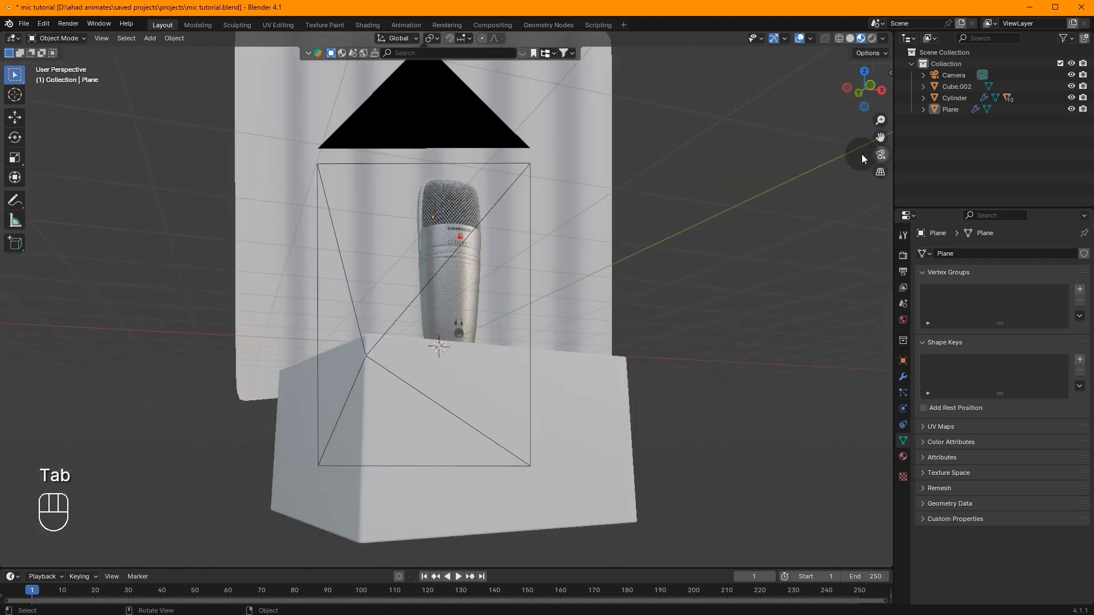
pyautogui.click(552, 214)
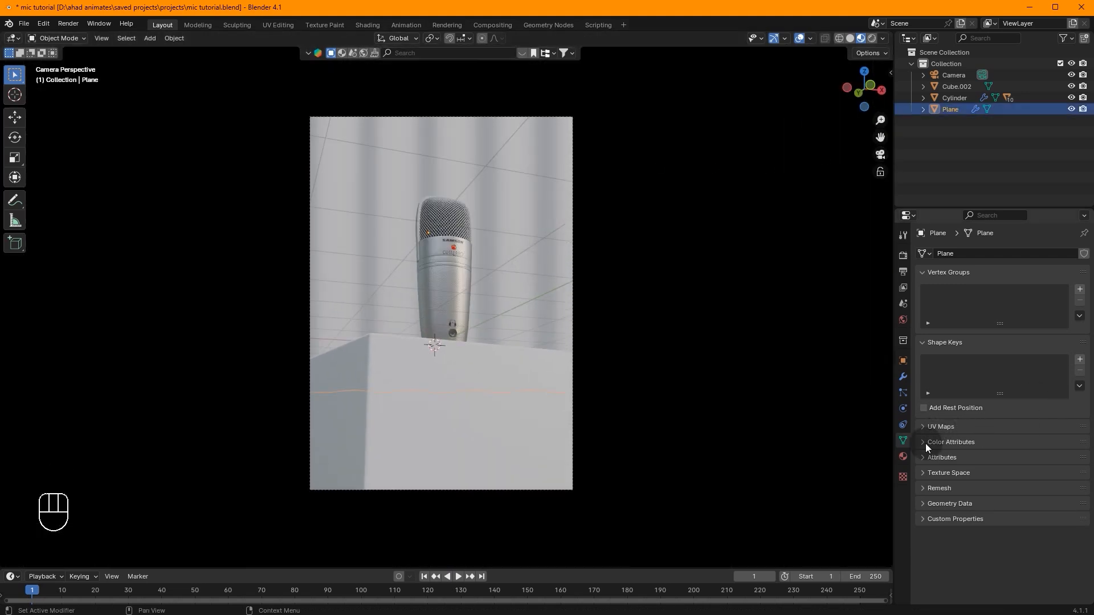
pyautogui.click(903, 457)
pyautogui.click(1003, 314)
pyautogui.click(1049, 390)
pyautogui.moveTo(1036, 369); pyautogui.dragTo(969, 369)
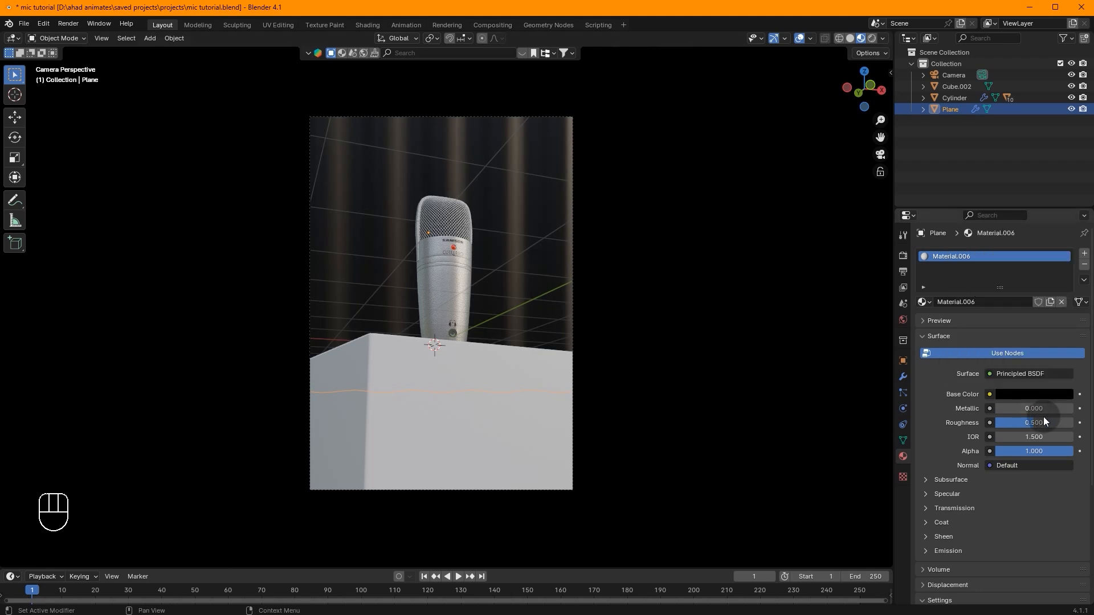
pyautogui.moveTo(1043, 419); pyautogui.dragTo(1028, 420)
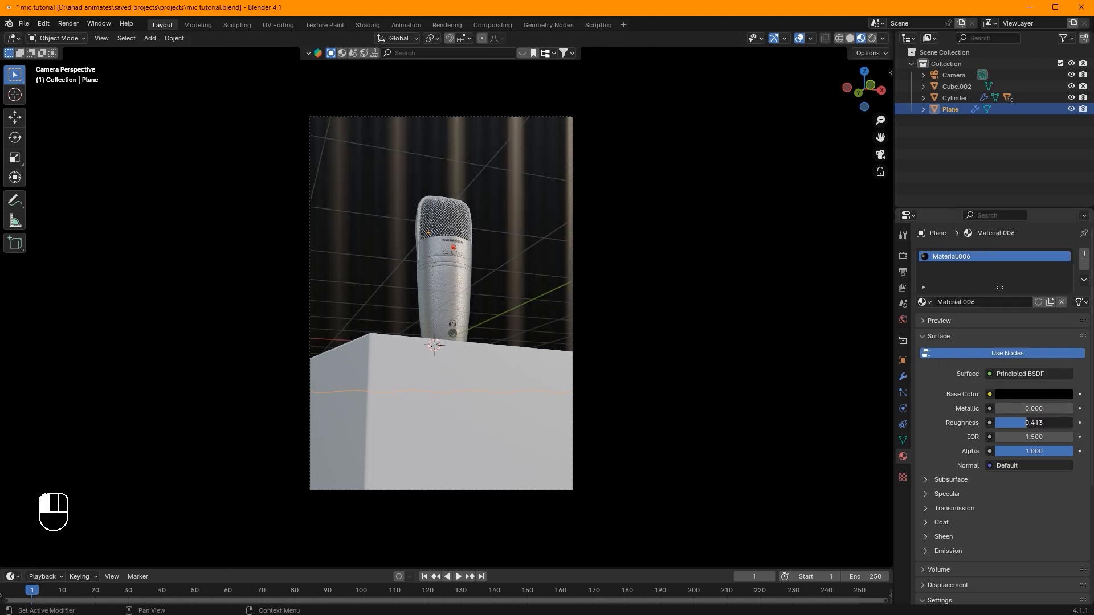
# Give the pedestal a new black material with roughness 0.688 and save the file
pyautogui.click(565, 421)
pyautogui.click(1062, 303)
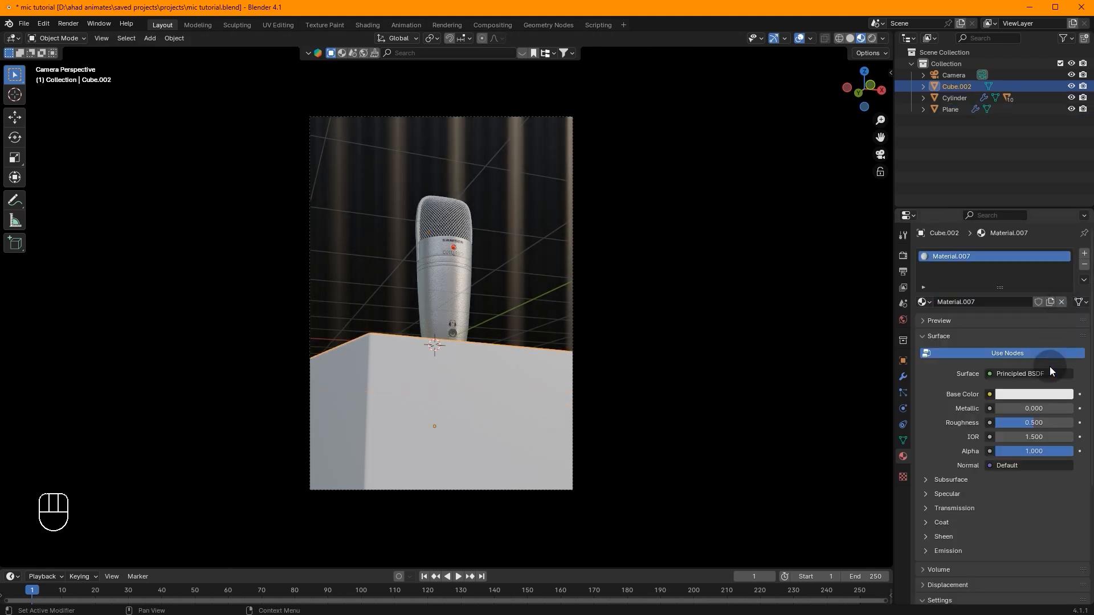
pyautogui.click(1056, 394)
pyautogui.moveTo(1032, 366); pyautogui.dragTo(956, 365)
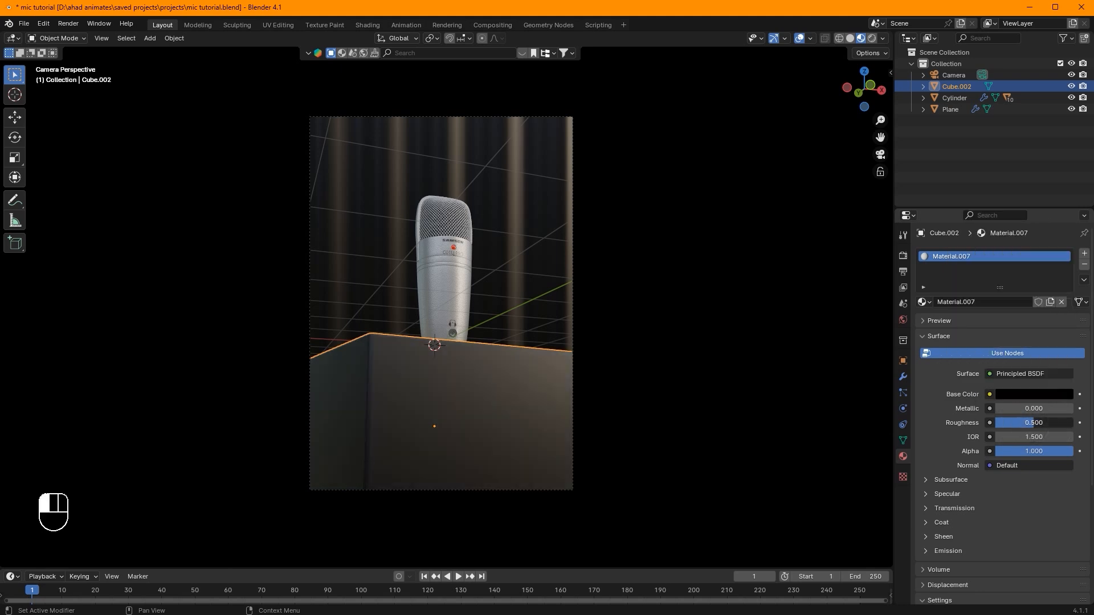
pyautogui.moveTo(1033, 422); pyautogui.dragTo(1045, 422)
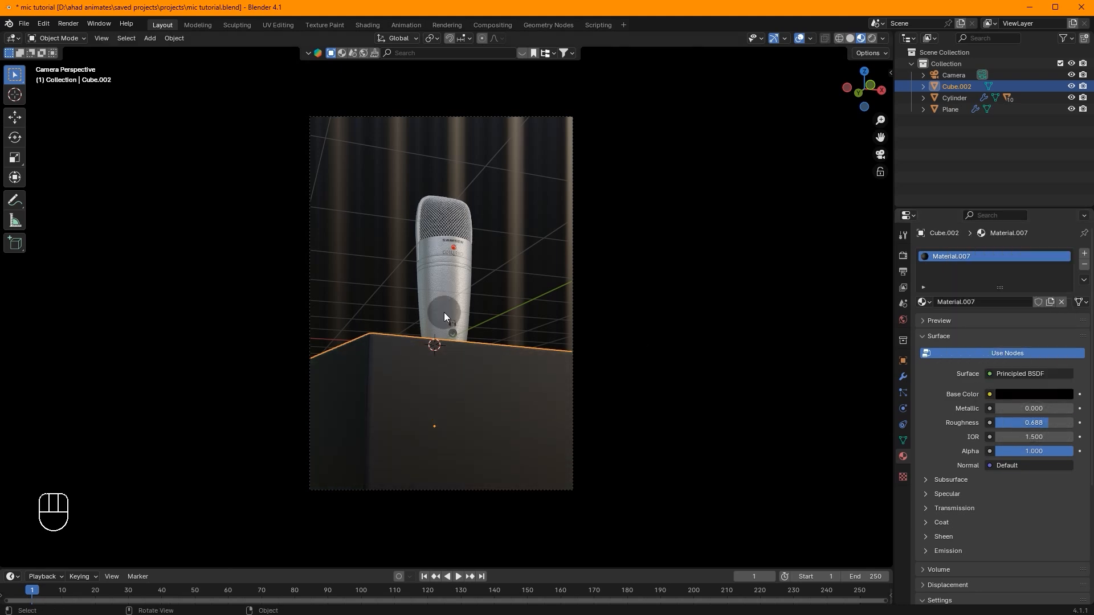
pyautogui.hotkey('ctrl', 's')
# Lower the pedestal along the Z axis until its top sits just beneath the microphone's base
pyautogui.moveTo(561, 221); pyautogui.dragTo(561, 347, button='middle')
pyautogui.scroll(2, 562, 347)
pyautogui.press('g')
pyautogui.press('z')
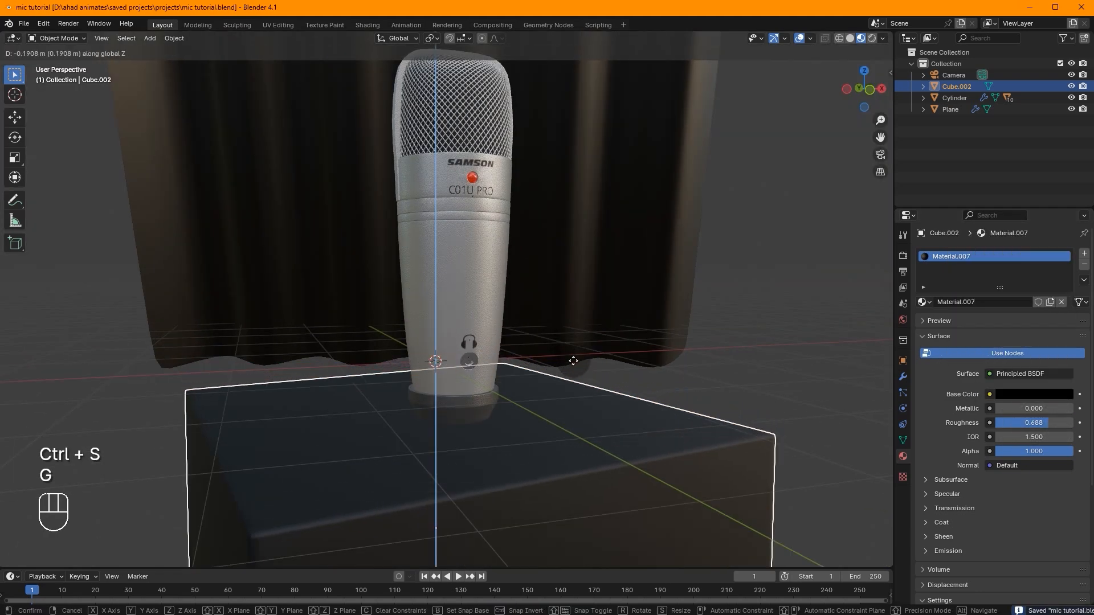
pyautogui.click(576, 370)
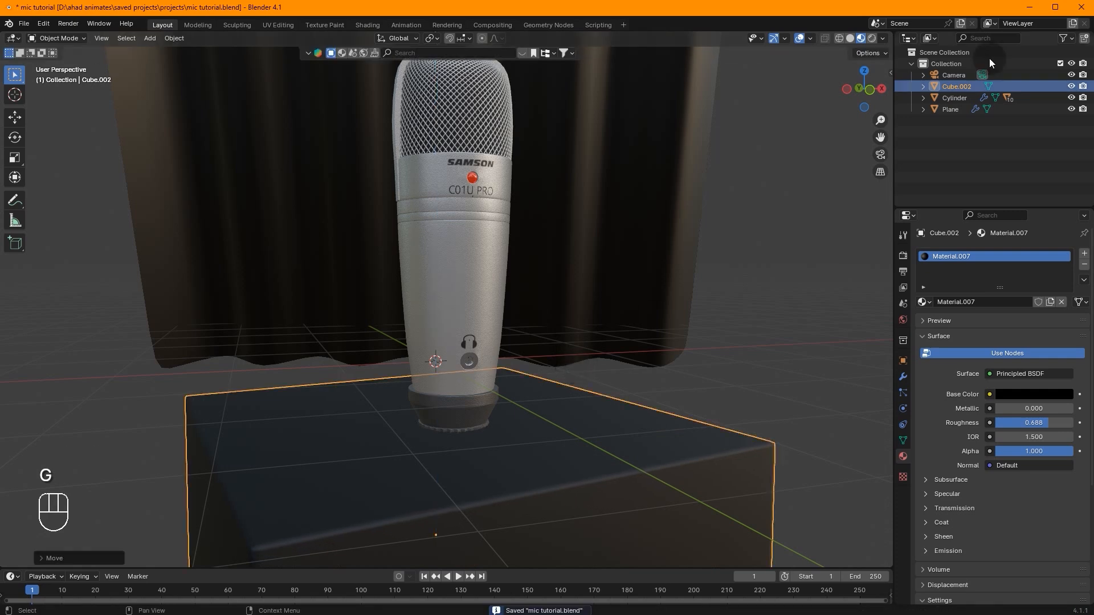
# Rotate the pedestal slightly around Z and shift it along X in the camera view, and save the file
pyautogui.click(884, 158)
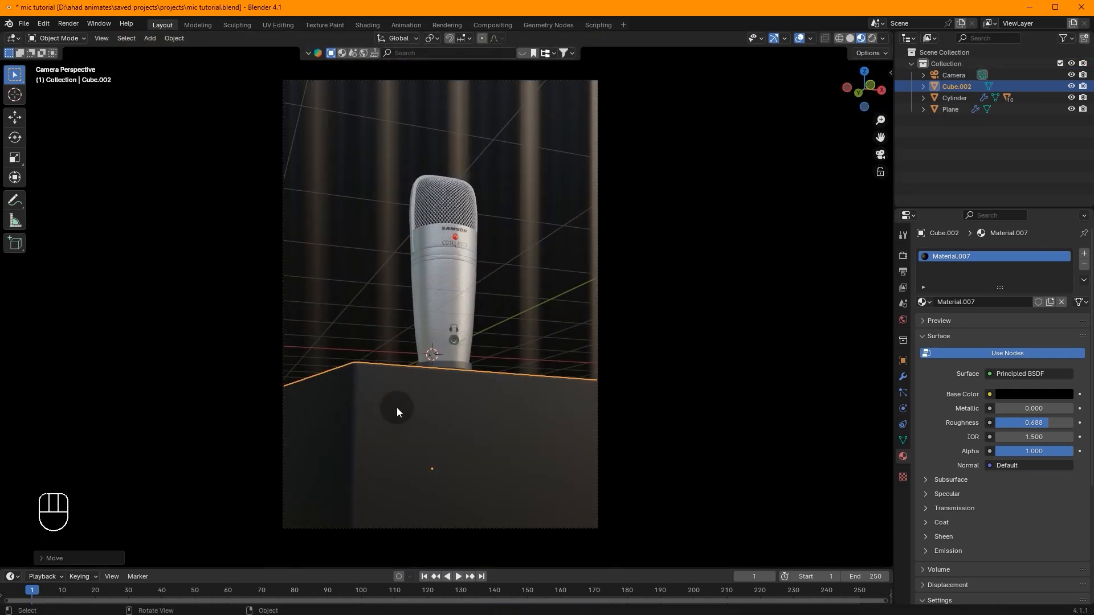
pyautogui.press('r')
pyautogui.press('z')
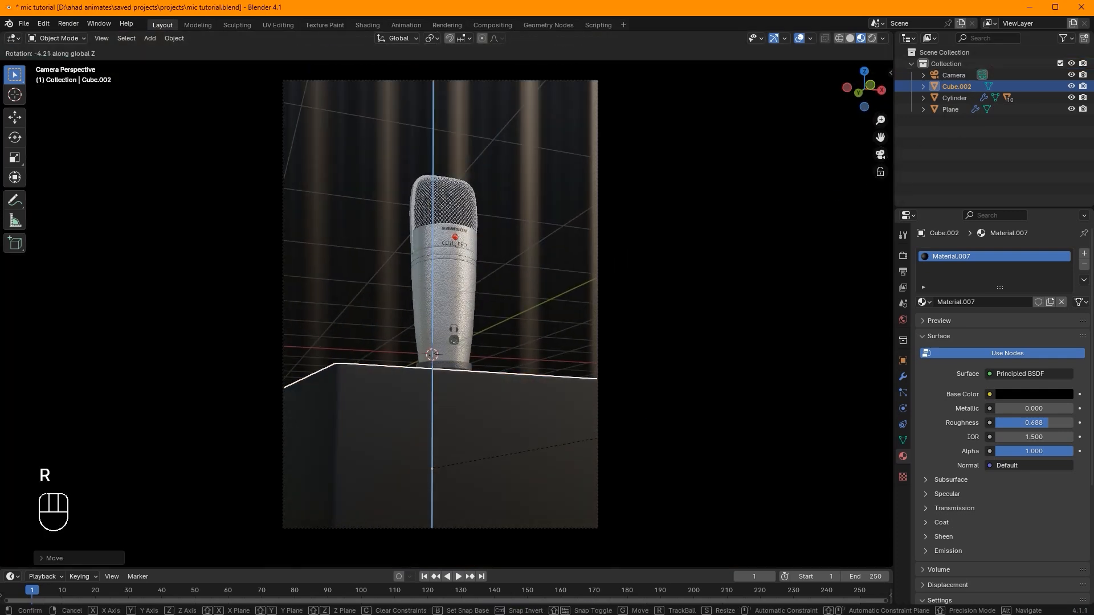
pyautogui.click(717, 446)
pyautogui.press('g')
pyautogui.press('x')
pyautogui.click(710, 445)
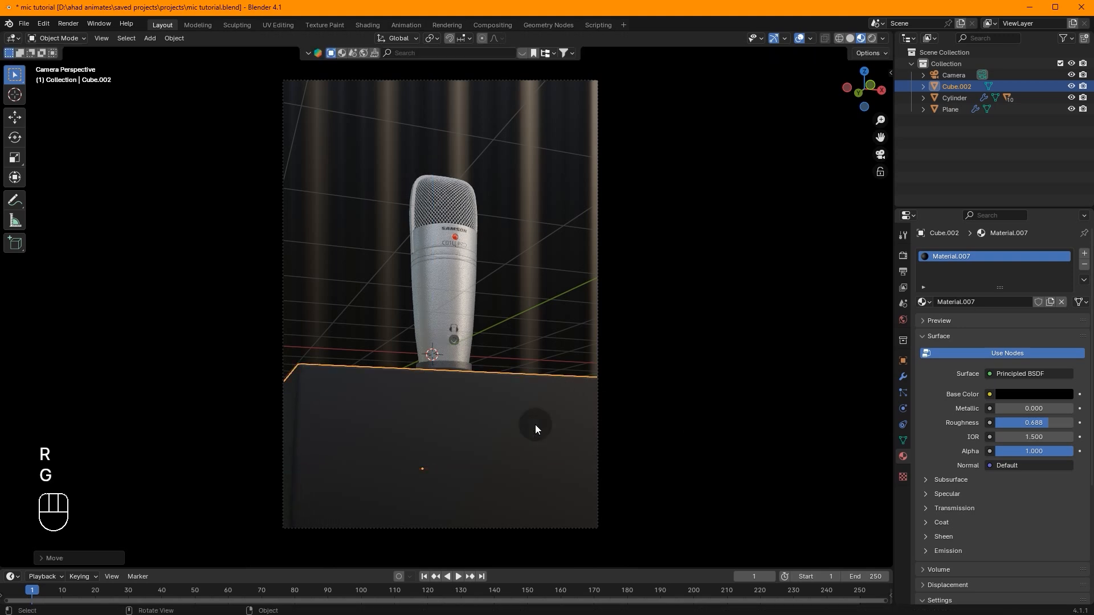
pyautogui.hotkey('ctrl', 's')
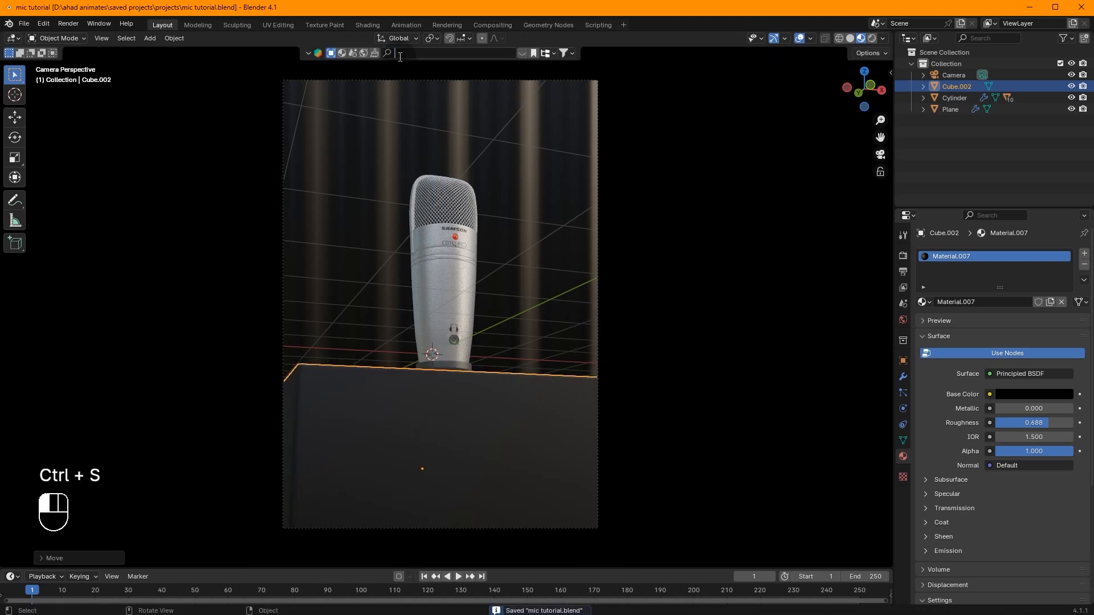
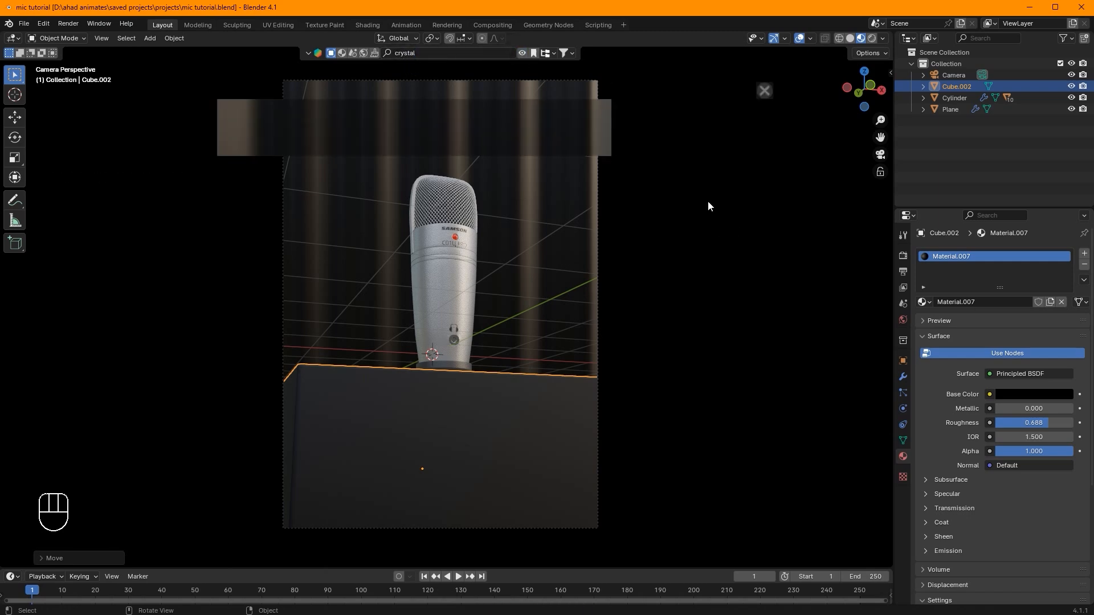
# Search the asset library for "crystal" and place the Procedural Crystal on the pedestal's front face
pyautogui.moveTo(400, 135)
pyautogui.moveTo(405, 131); pyautogui.dragTo(359, 398)
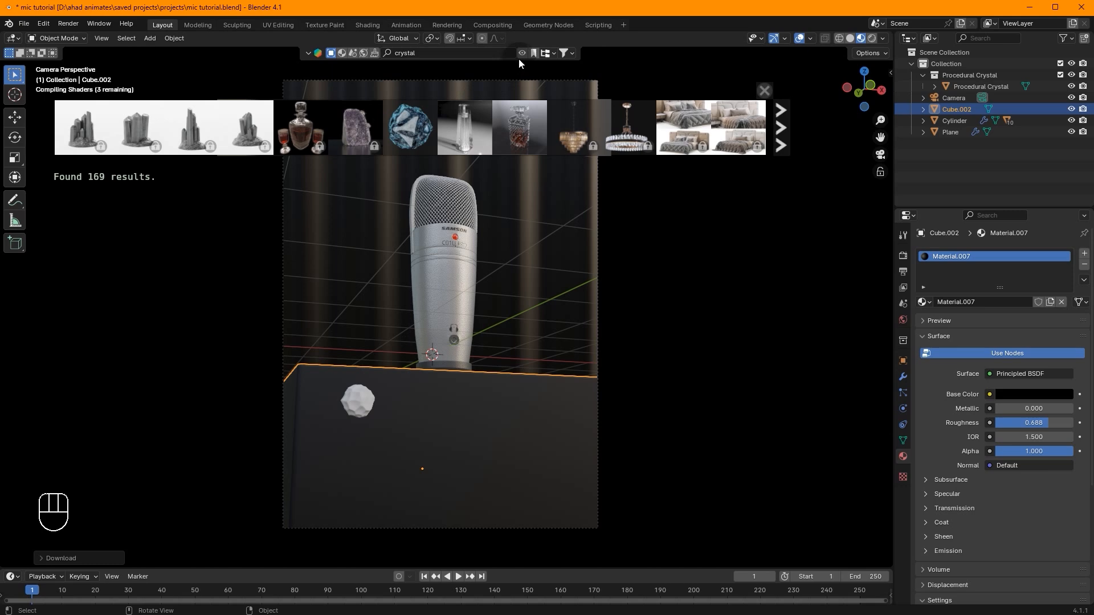
pyautogui.click(521, 55)
# Shift the pedestal along the X axis until its near vertical corner leaves the camera frame
pyautogui.press('g')
pyautogui.press('x')
pyautogui.click(488, 388)
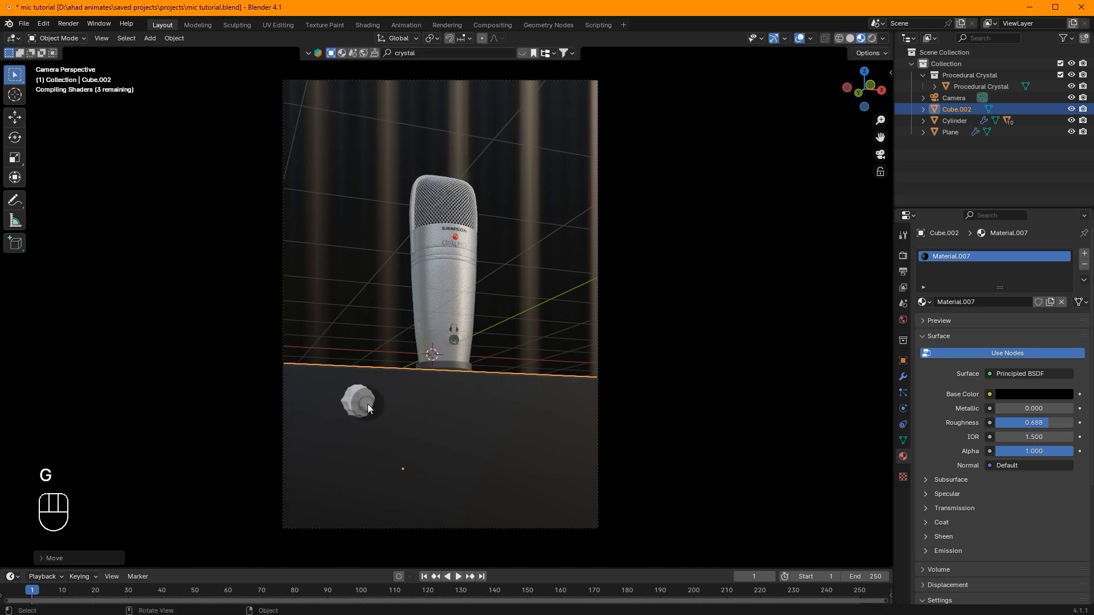
# Inside the crystal material's node group, set the Emission color's saturation to 0
pyautogui.click(366, 403)
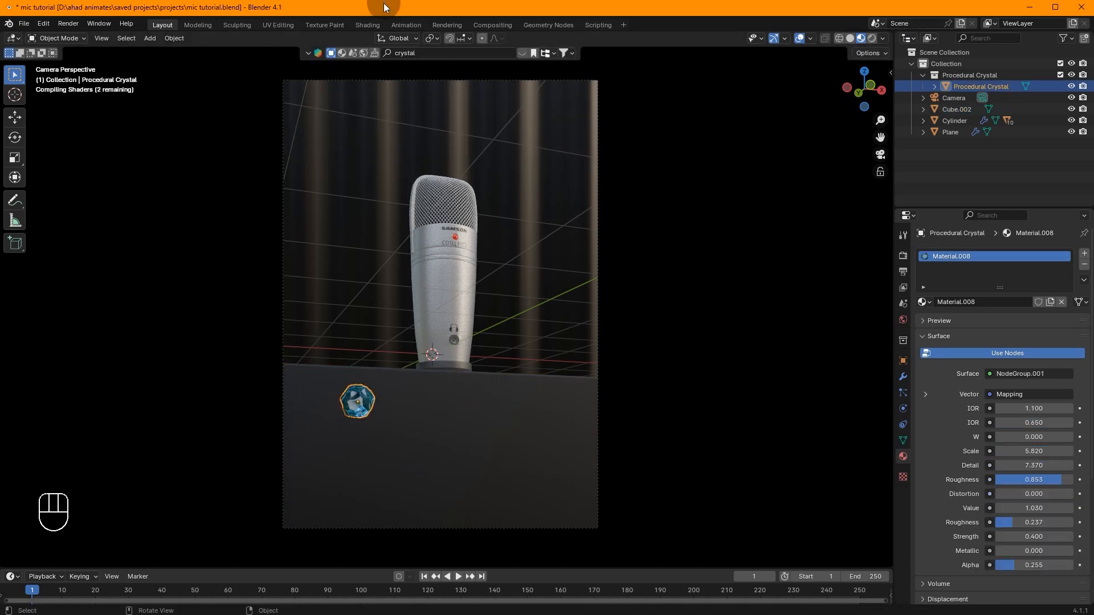
pyautogui.click(376, 24)
pyautogui.scroll(-5, 595, 198)
pyautogui.moveTo(582, 193); pyautogui.dragTo(604, 139, button='middle')
pyautogui.scroll(6, 615, 171)
pyautogui.moveTo(549, 81); pyautogui.dragTo(550, 134, button='middle')
pyautogui.press('Home')
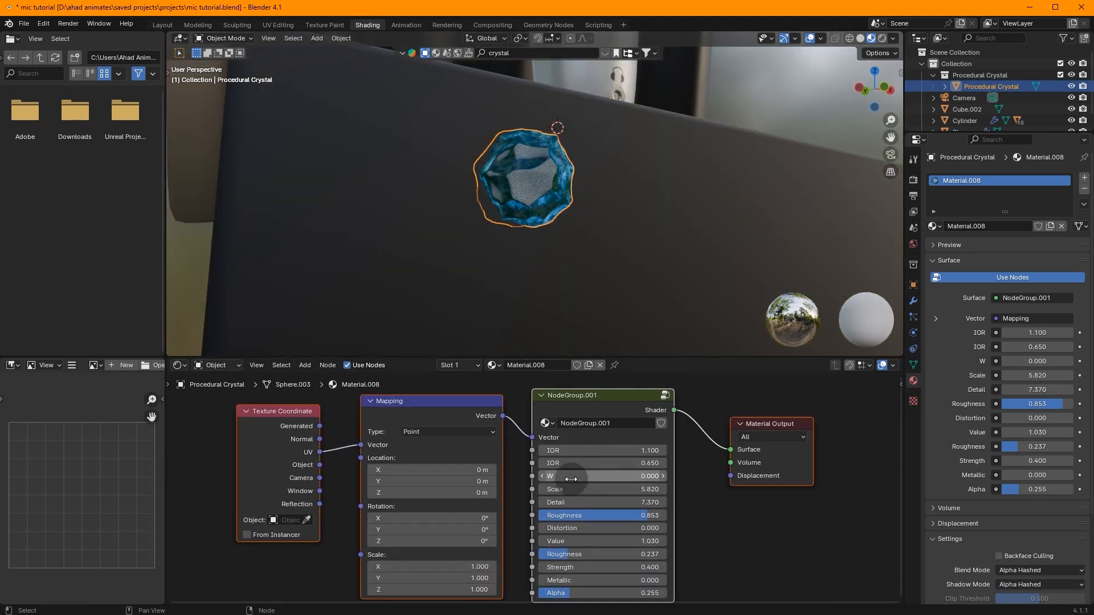
pyautogui.press('Tab')
pyautogui.scroll(2, 575, 445)
pyautogui.click(550, 486)
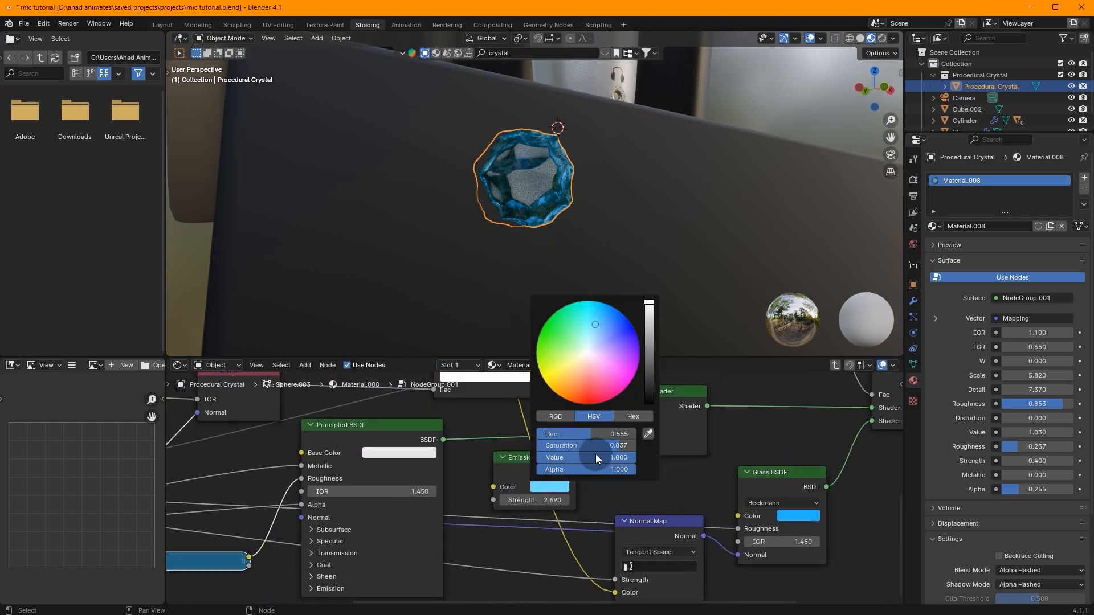
pyautogui.moveTo(601, 444); pyautogui.dragTo(557, 445)
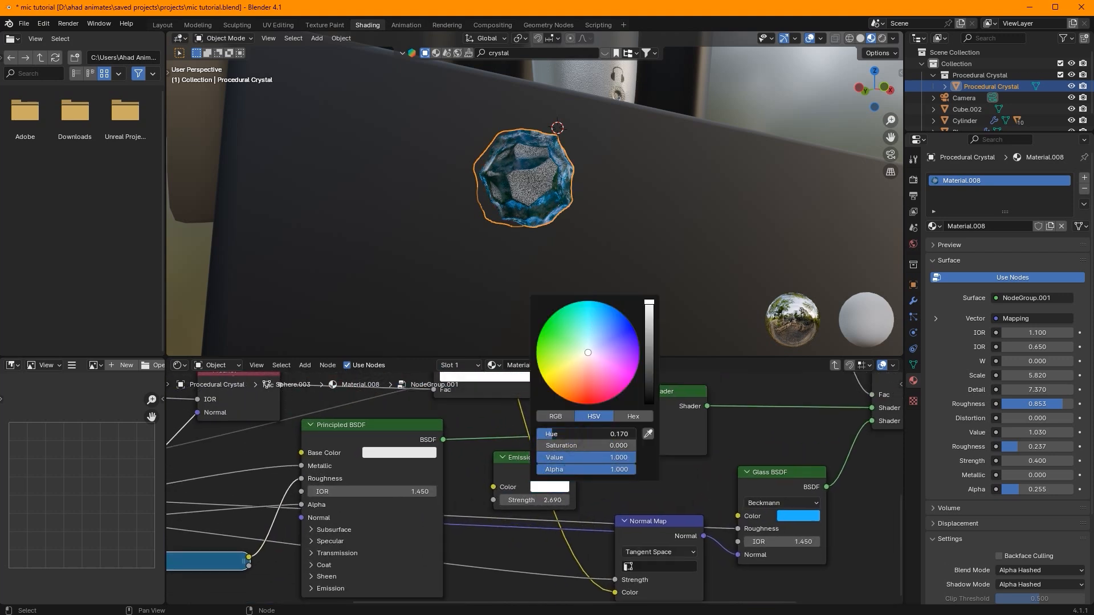
# Desaturate the Glass BSDF color in the crystal's node group to a neutral white
pyautogui.click(805, 521)
pyautogui.moveTo(833, 463); pyautogui.dragTo(783, 475)
pyautogui.scroll(-2, 703, 483)
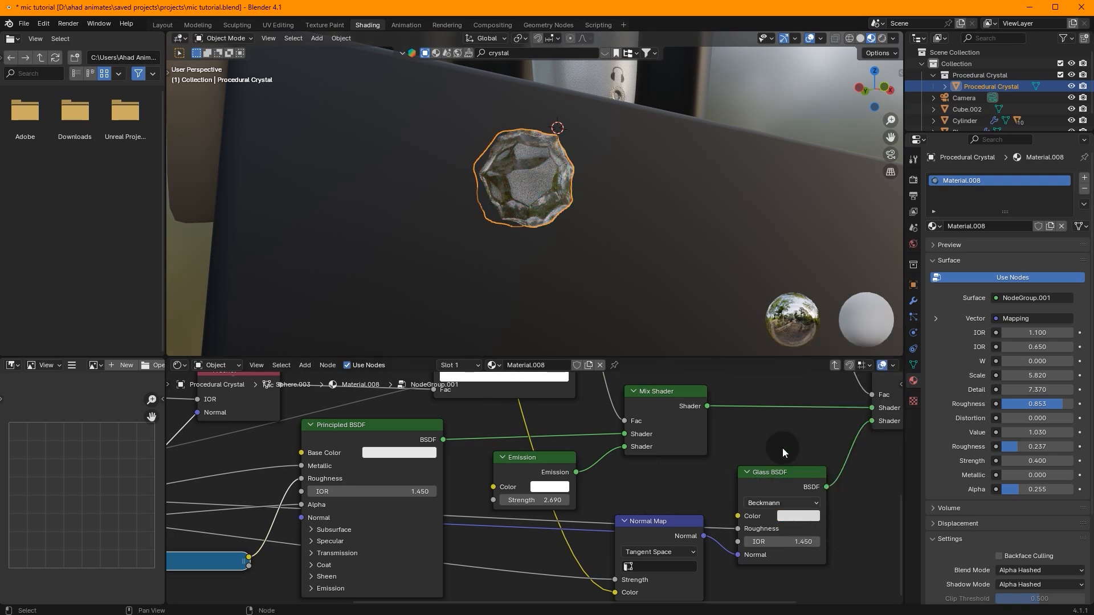
pyautogui.scroll(-3, 785, 477)
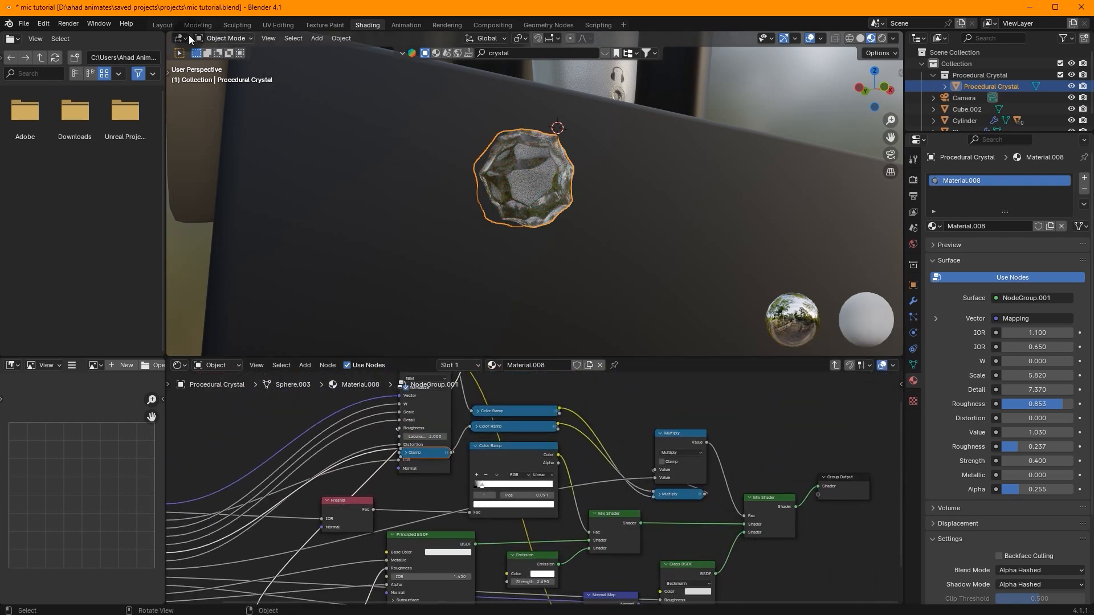
# Return to the Layout workspace and move the crystal along the Y axis on the pedestal's front
pyautogui.click(155, 25)
pyautogui.moveTo(866, 86); pyautogui.dragTo(572, 343)
pyautogui.press('g')
pyautogui.press('y')
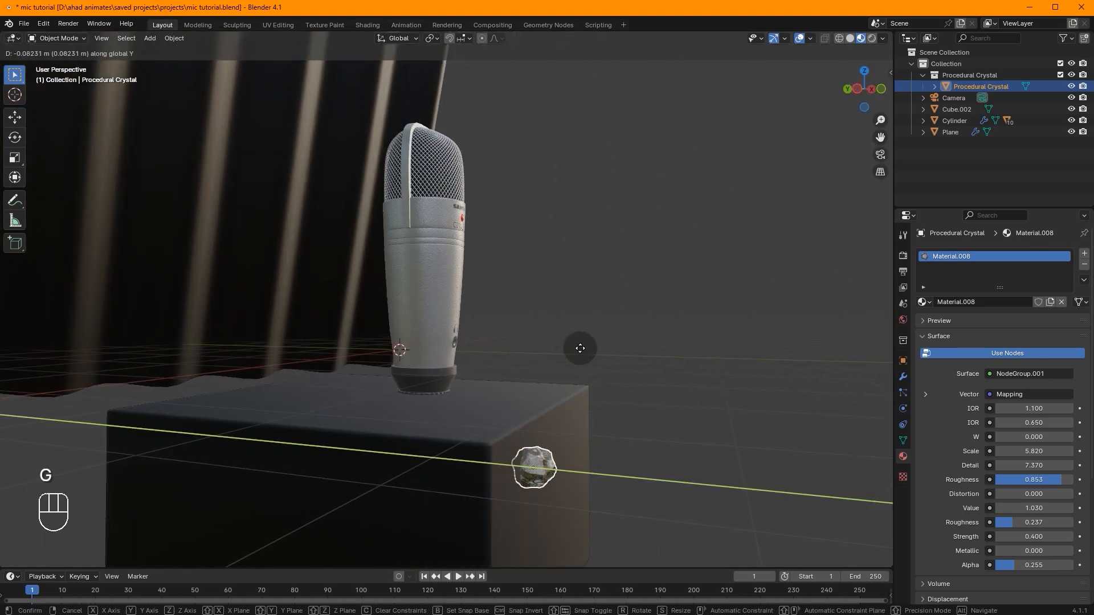
pyautogui.click(580, 348)
# Flatten the crystal along the Y axis and reposition it along Y at the pedestal's front face
pyautogui.press('s')
pyautogui.press('y')
pyautogui.click(573, 380)
pyautogui.press('g')
pyautogui.press('y')
pyautogui.click(573, 381)
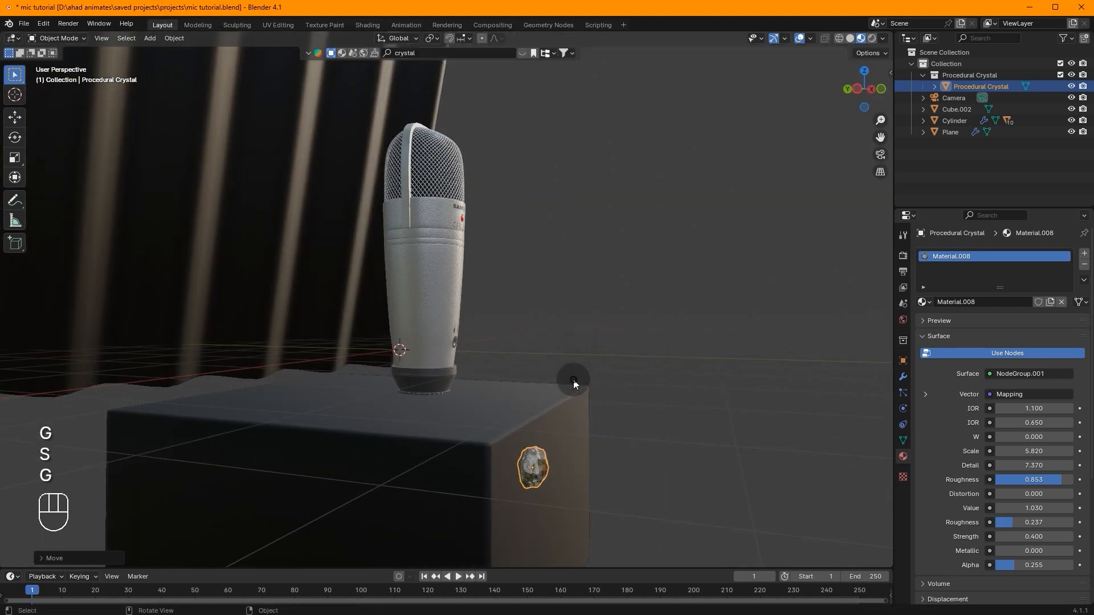
# Move the crystal to the upper-left corner area of the pedestal's front face, working in front view
pyautogui.click(882, 88)
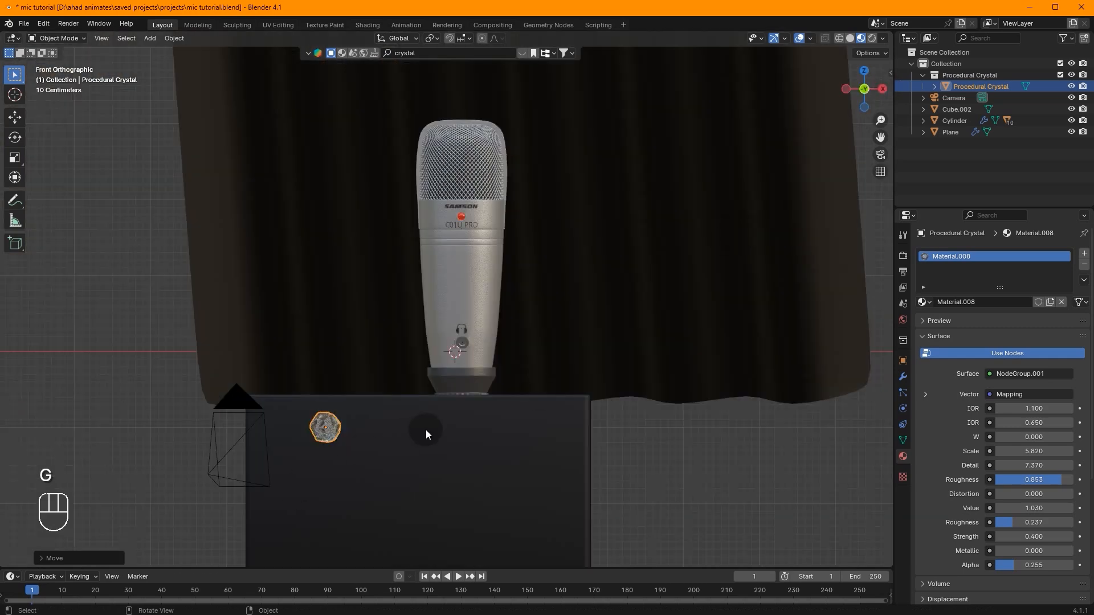
pyautogui.press('g')
pyautogui.click(393, 428)
# Try to scatter four independent duplicates of the crystal over the pedestal's front, and undo them
pyautogui.hotkey('shift', 'd')
pyautogui.click(450, 419)
pyautogui.hotkey('shift', 'd')
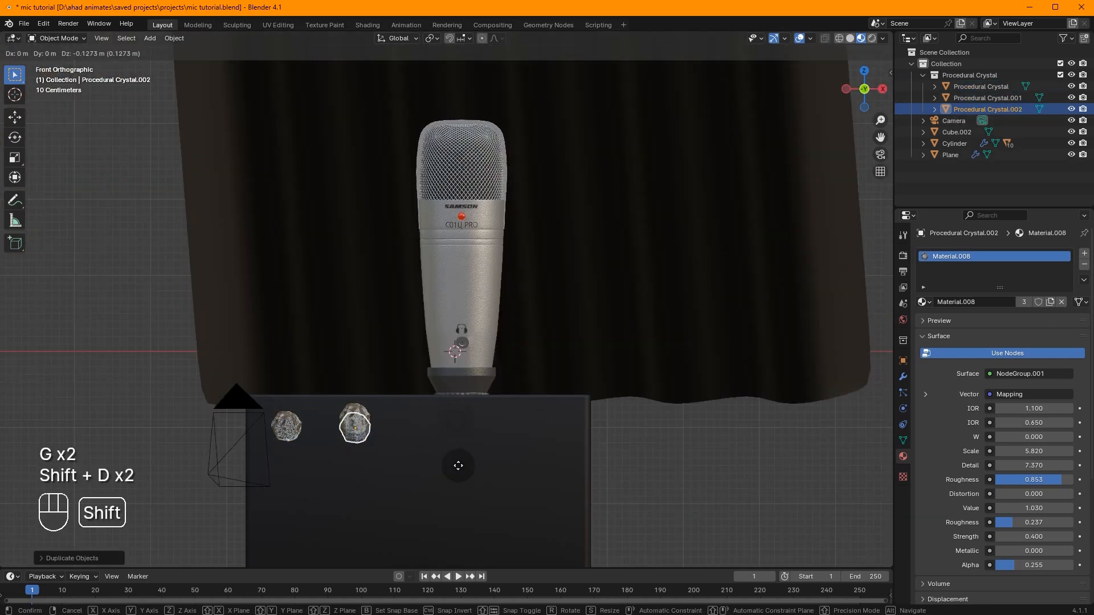
pyautogui.click(461, 516)
pyautogui.hotkey('shift', 'd')
pyautogui.click(401, 488)
pyautogui.hotkey('shift', 'd')
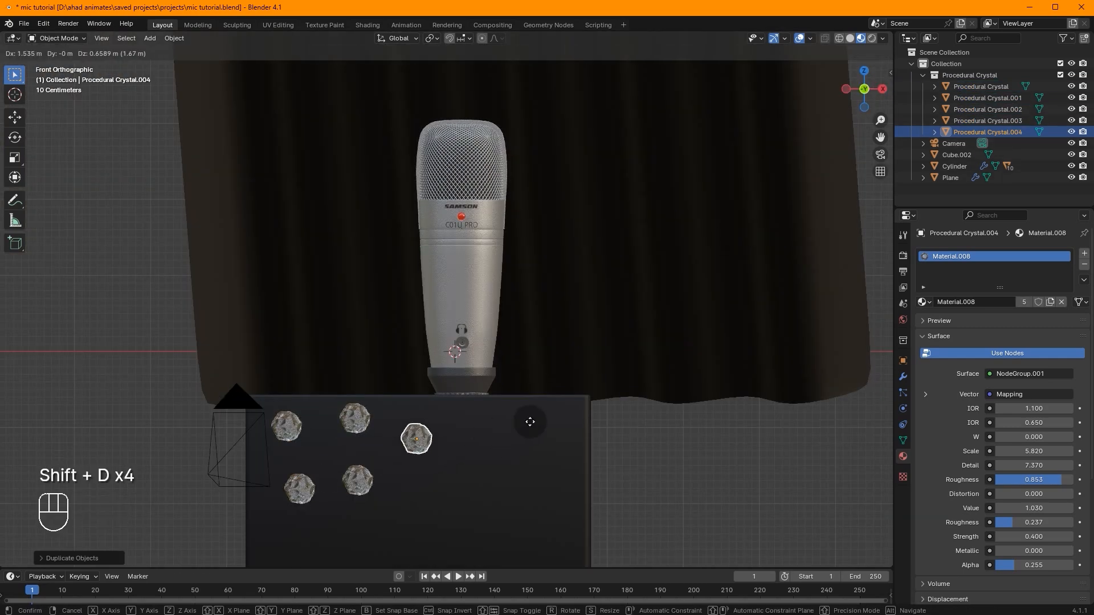
pyautogui.click(530, 421)
pyautogui.hotkey('ctrl', 'z')
pyautogui.hotkey('ctrl', 'z')
pyautogui.hotkey('ctrl', 'z')
pyautogui.hotkey('ctrl', 'z')
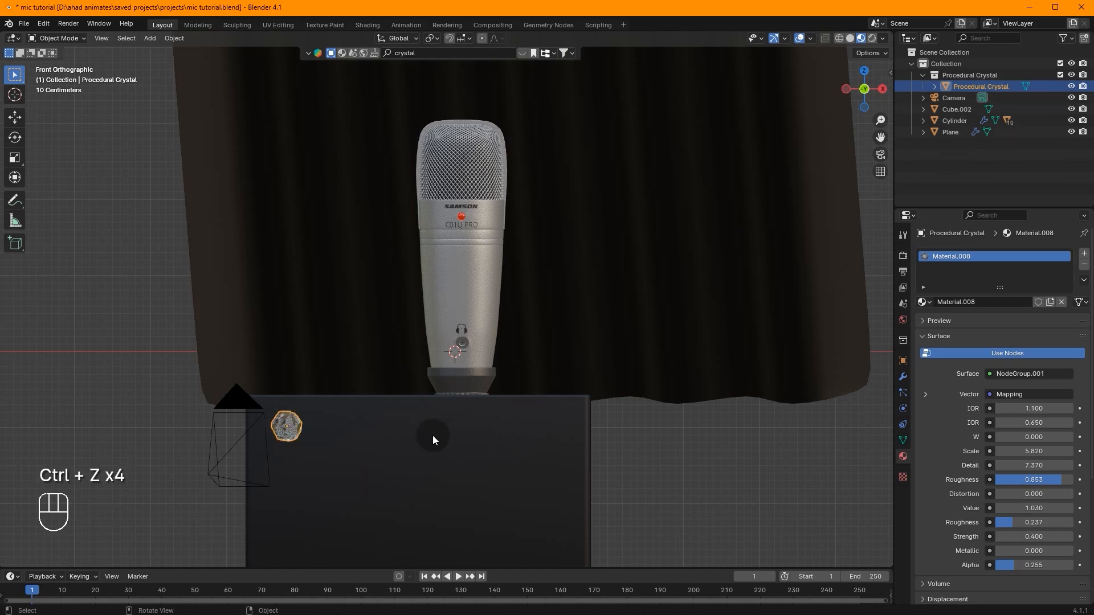
# Create eight linked duplicates of the crystal, spread in two uneven rows across the pedestal's front face
pyautogui.hotkey('alt', 'd')
pyautogui.click(507, 420)
pyautogui.hotkey('alt', 'd')
pyautogui.click(507, 503)
pyautogui.hotkey('alt', 'd')
pyautogui.click(513, 497)
pyautogui.hotkey('alt', 'd')
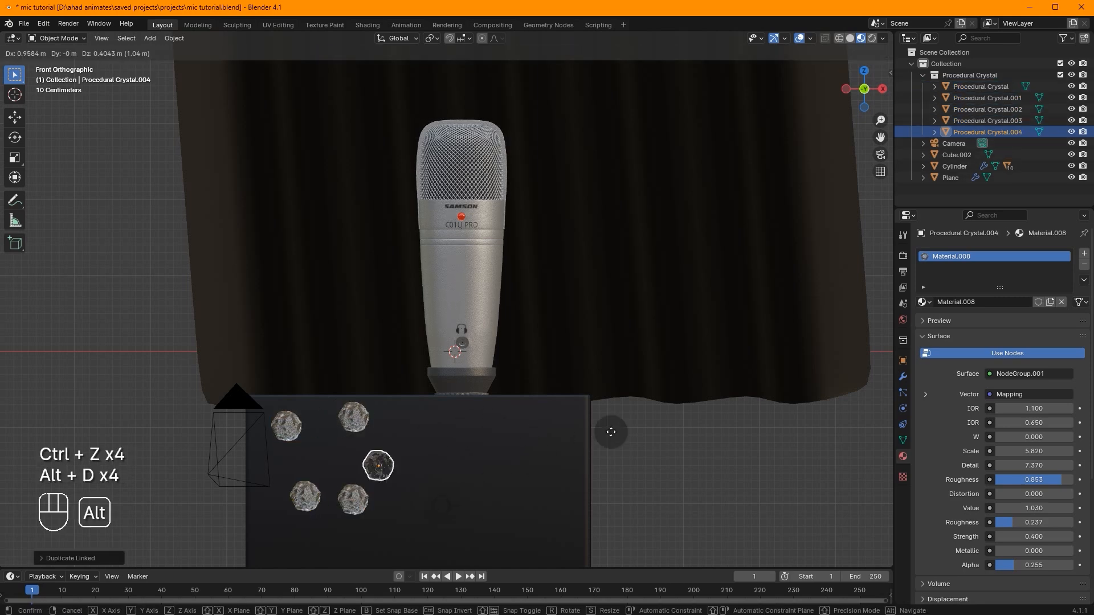
pyautogui.click(611, 432)
pyautogui.hotkey('alt', 'd')
pyautogui.click(571, 416)
pyautogui.hotkey('alt', 'd')
pyautogui.click(586, 501)
pyautogui.hotkey('alt', 'd')
pyautogui.click(691, 442)
pyautogui.hotkey('alt', 'd')
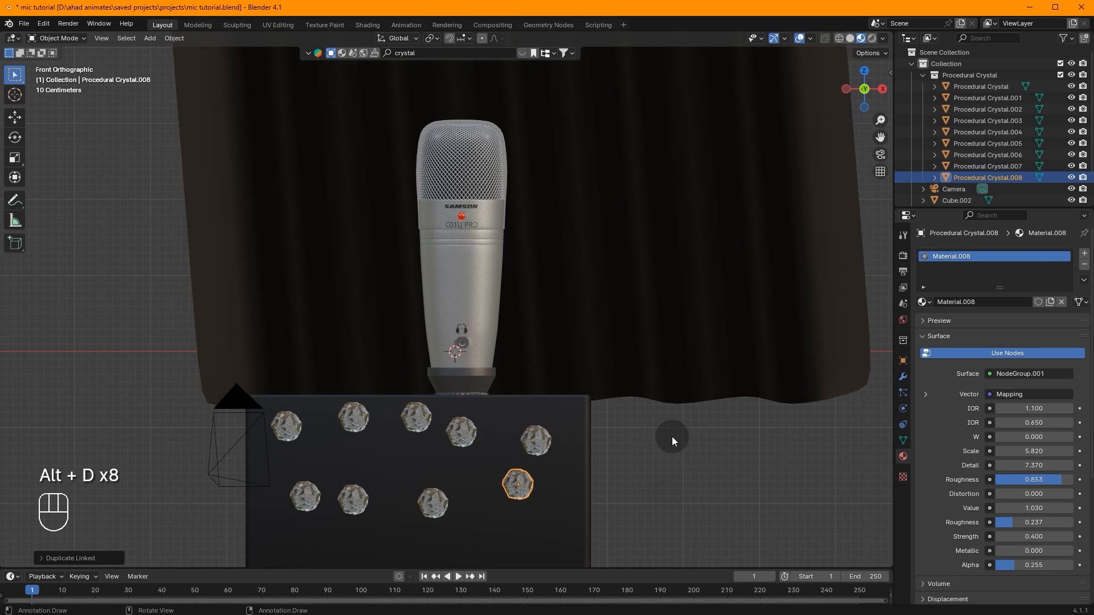
# In camera view, lower the last duplicated crystal about 0.49 m along the Z axis
pyautogui.press('KP_0')
pyautogui.scroll(-2, 569, 450)
pyautogui.press('g')
pyautogui.press('z')
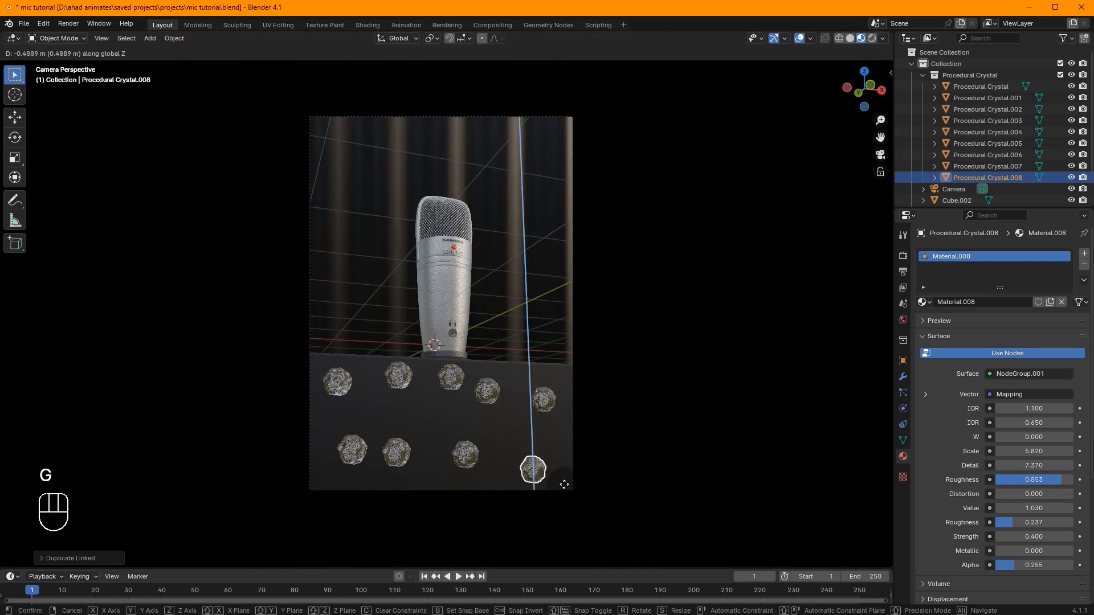
pyautogui.click(565, 484)
# In front view, shrink the upper row's second and fourth crystals and enlarge the lower row's third crystal
pyautogui.press('KP_1')
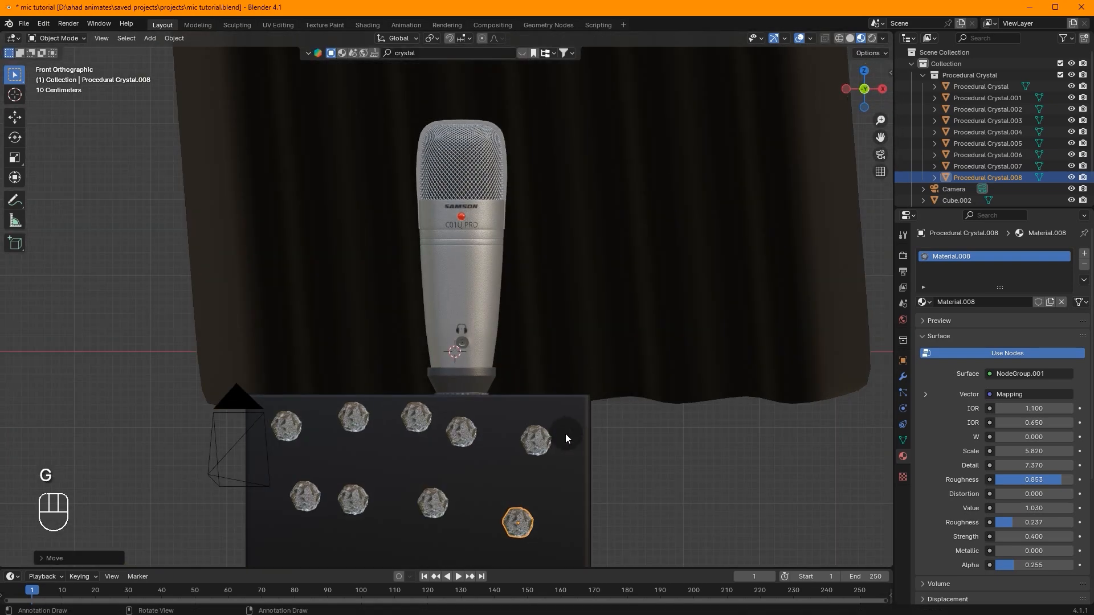
pyautogui.click(459, 430)
pyautogui.press('s')
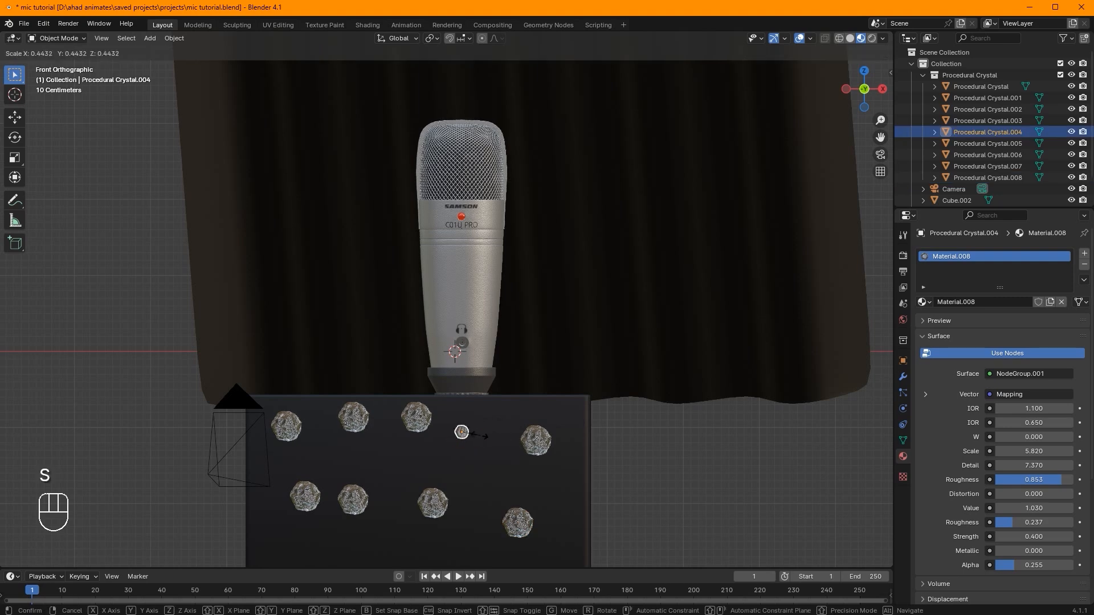
pyautogui.click(469, 434)
pyautogui.click(438, 501)
pyautogui.press('s')
pyautogui.click(515, 501)
pyautogui.click(355, 416)
pyautogui.press('s')
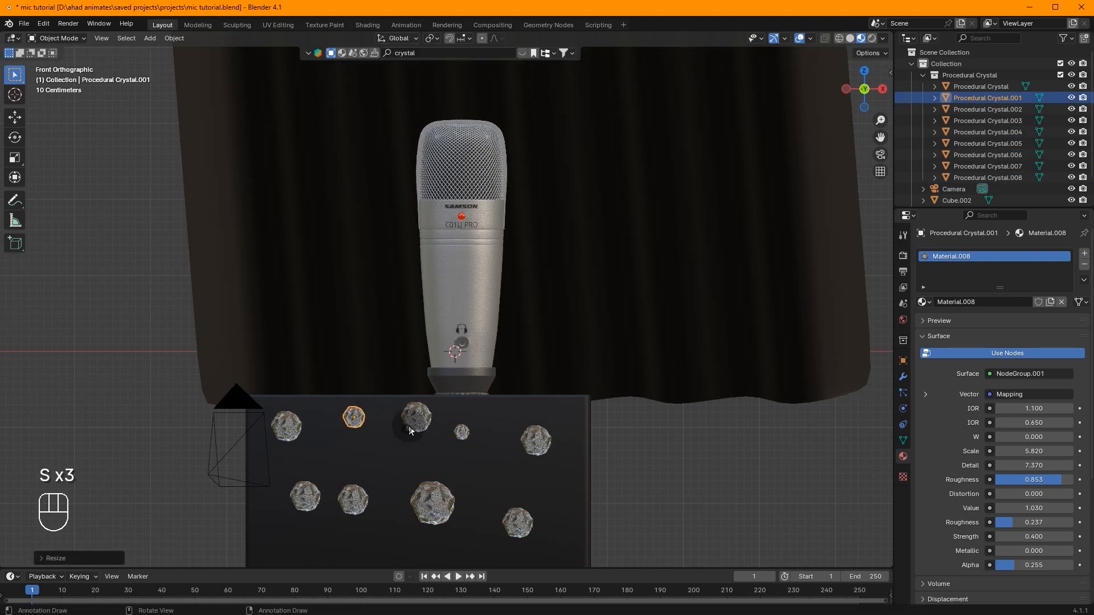
pyautogui.click(408, 431)
# Enlarge the upper row's third crystal slightly, and shrink the upper row's first and lower row's second crystals
pyautogui.click(416, 419)
pyautogui.press('s')
pyautogui.click(426, 424)
pyautogui.click(288, 426)
pyautogui.press('s')
pyautogui.click(303, 424)
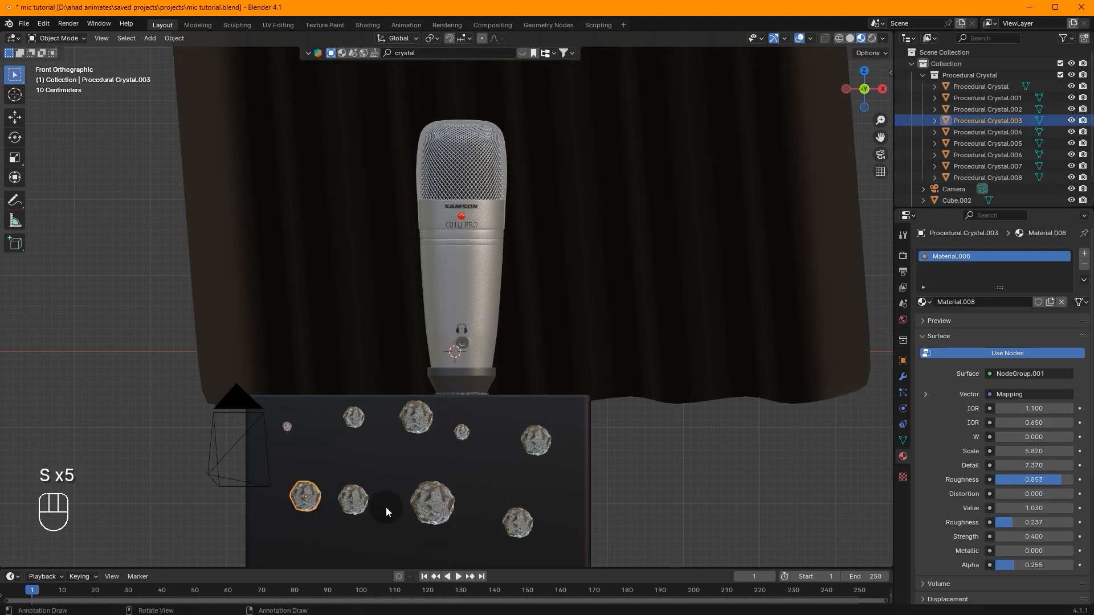
pyautogui.click(353, 500)
pyautogui.press('s')
pyautogui.click(376, 499)
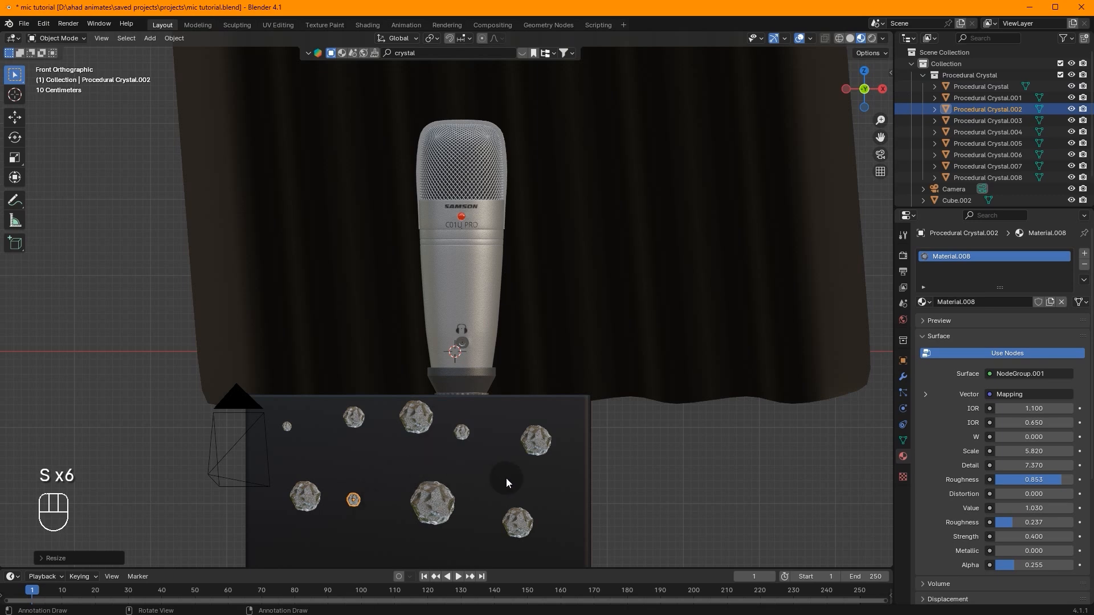
# Reposition the small crystal in the upper row and the two crystals nearest the pedestal's right edge
pyautogui.click(466, 439)
pyautogui.press('g')
pyautogui.click(480, 443)
pyautogui.click(517, 522)
pyautogui.press('g')
pyautogui.click(516, 521)
pyautogui.press('g')
pyautogui.click(518, 517)
pyautogui.click(535, 440)
pyautogui.press('g')
pyautogui.click(540, 425)
# Shift the largest crystal slightly downward and the lower row's first crystal toward the pedestal's left edge
pyautogui.click(432, 503)
pyautogui.press('g')
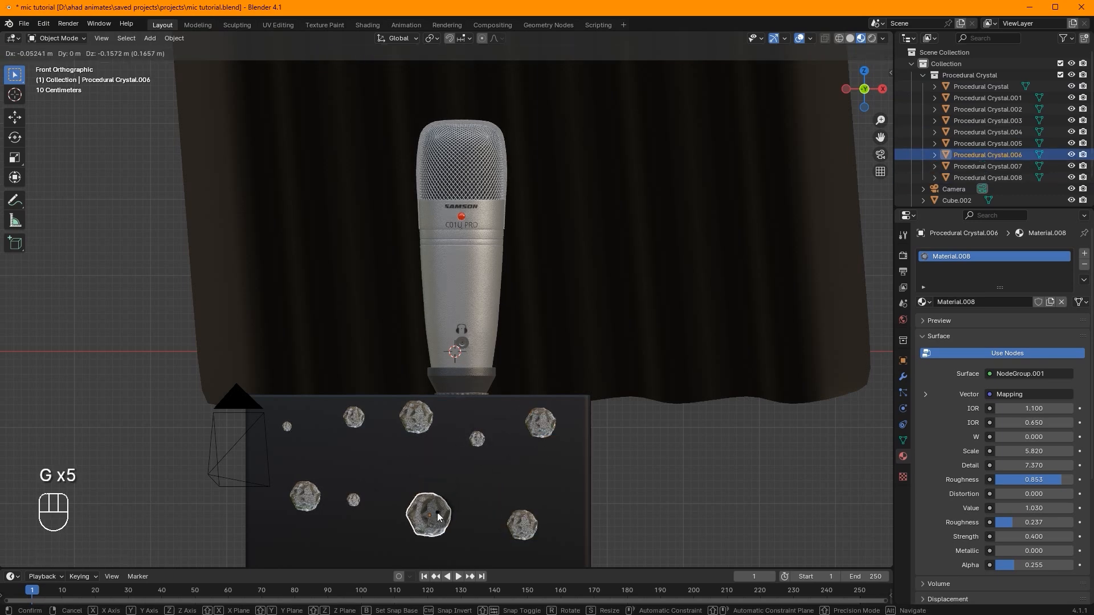
pyautogui.click(305, 496)
pyautogui.press('g')
pyautogui.click(283, 494)
# Enlarge the upper row's first crystal slightly and rotate it
pyautogui.click(289, 426)
pyautogui.press('s')
pyautogui.click(380, 429)
pyautogui.press('r')
pyautogui.click(377, 405)
# Rotate the upper row's third crystal, the largest crystal and the lower row's first crystal to vary their facets
pyautogui.click(423, 417)
pyautogui.press('r')
pyautogui.click(460, 558)
pyautogui.click(434, 517)
pyautogui.press('r')
pyautogui.click(311, 474)
pyautogui.click(292, 492)
pyautogui.press('r')
pyautogui.click(348, 456)
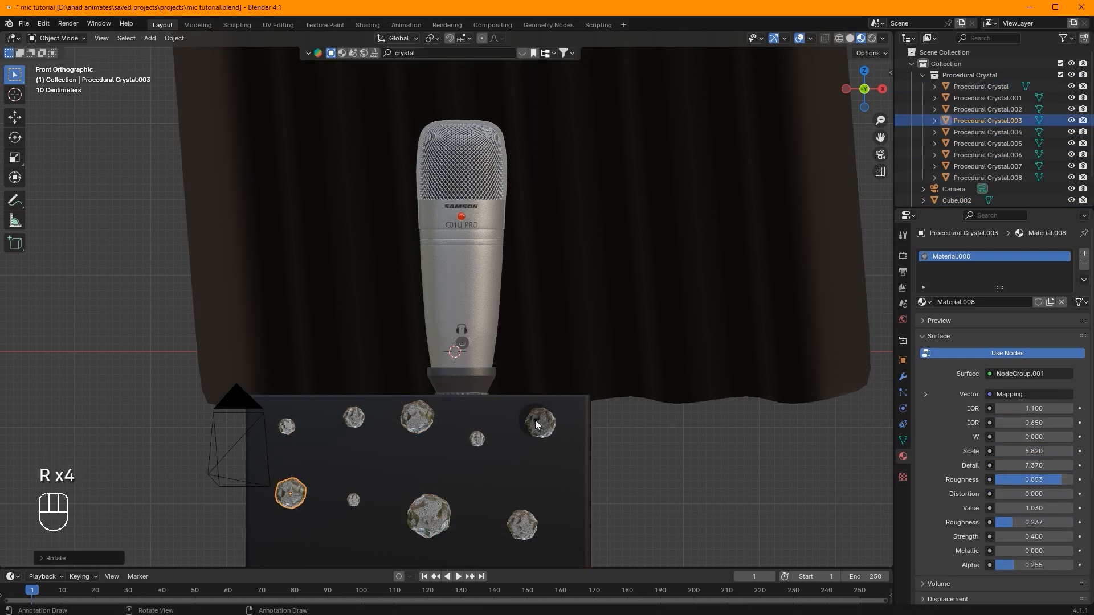
# Rotate the two crystals nearest the pedestal's right edge to vary their orientation
pyautogui.click(539, 424)
pyautogui.press('r')
pyautogui.click(598, 397)
pyautogui.click(520, 520)
pyautogui.click(521, 522)
pyautogui.press('r')
pyautogui.click(767, 277)
# In camera view, raise the small crystal of the lower row and undo its accidental deletion
pyautogui.click(880, 155)
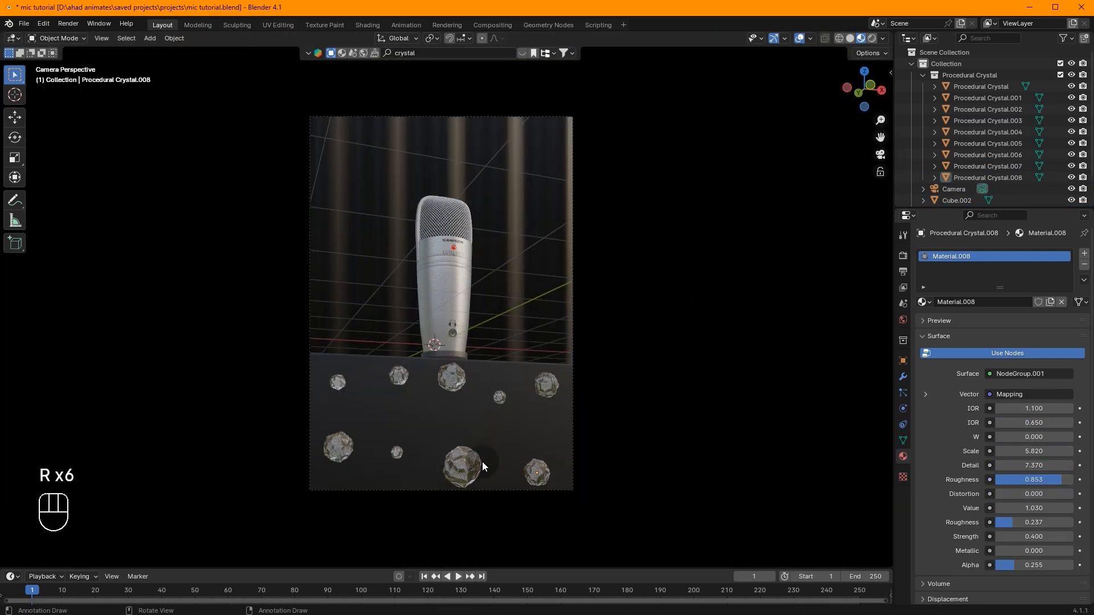
pyautogui.click(399, 453)
pyautogui.press('g')
pyautogui.press('x')
pyautogui.click(432, 423)
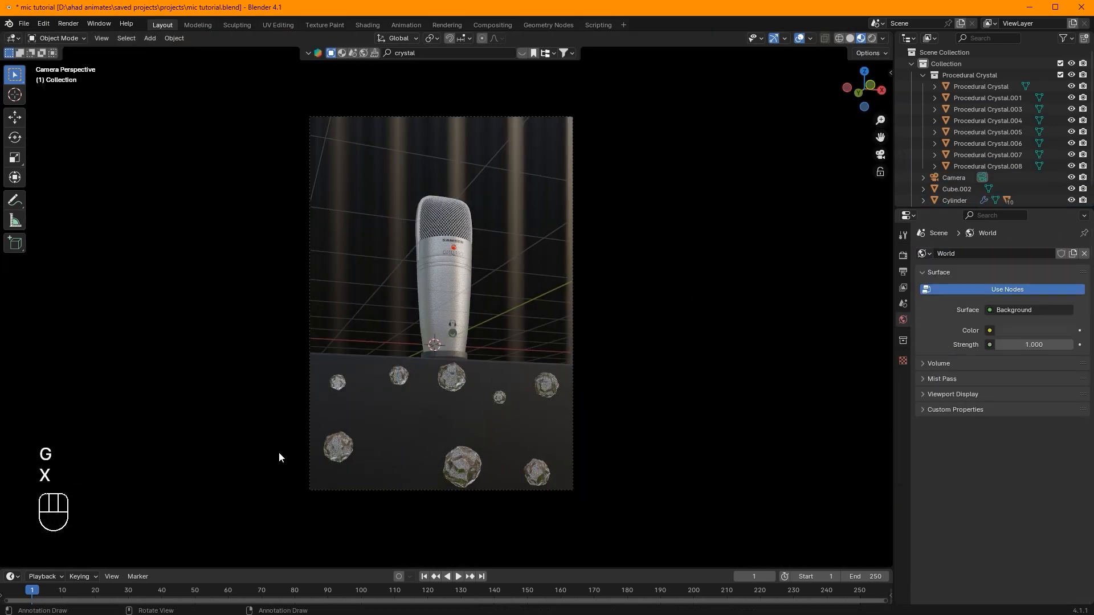
pyautogui.hotkey('ctrl', 'z')
# Move the lower row's first crystal down along Z and outward along X into the corner of the camera frame
pyautogui.click(341, 445)
pyautogui.press('g')
pyautogui.press('z')
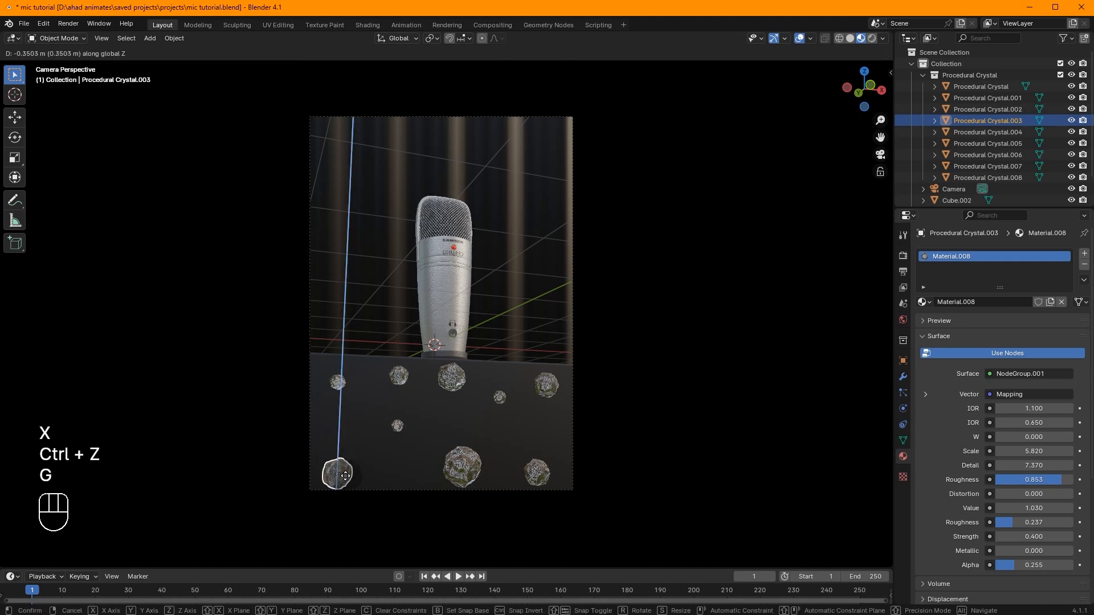
pyautogui.click(351, 485)
pyautogui.press('g')
pyautogui.press('x')
pyautogui.click(339, 487)
# Move the upper row's first crystal outward along X, and lower the lower row's small crystal slightly along Z
pyautogui.click(337, 384)
pyautogui.press('g')
pyautogui.press('x')
pyautogui.click(329, 385)
pyautogui.click(398, 428)
pyautogui.press('g')
pyautogui.press('z')
pyautogui.click(398, 440)
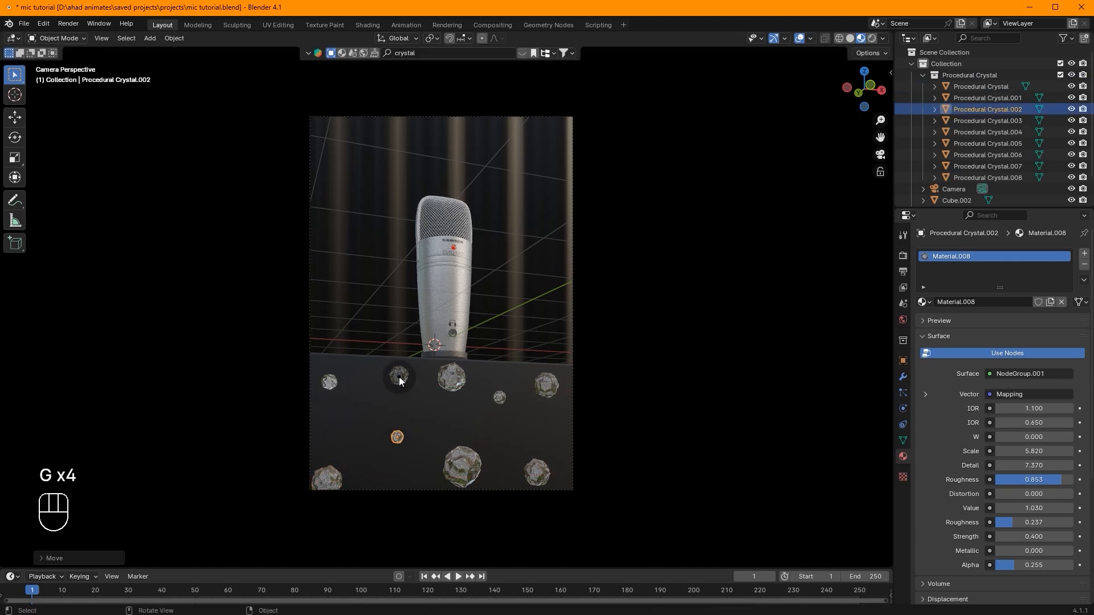
# Move the upper row's last crystal along X toward the right edge of the camera frame
pyautogui.click(400, 382)
pyautogui.click(499, 397)
pyautogui.click(547, 385)
pyautogui.press('g')
pyautogui.press('x')
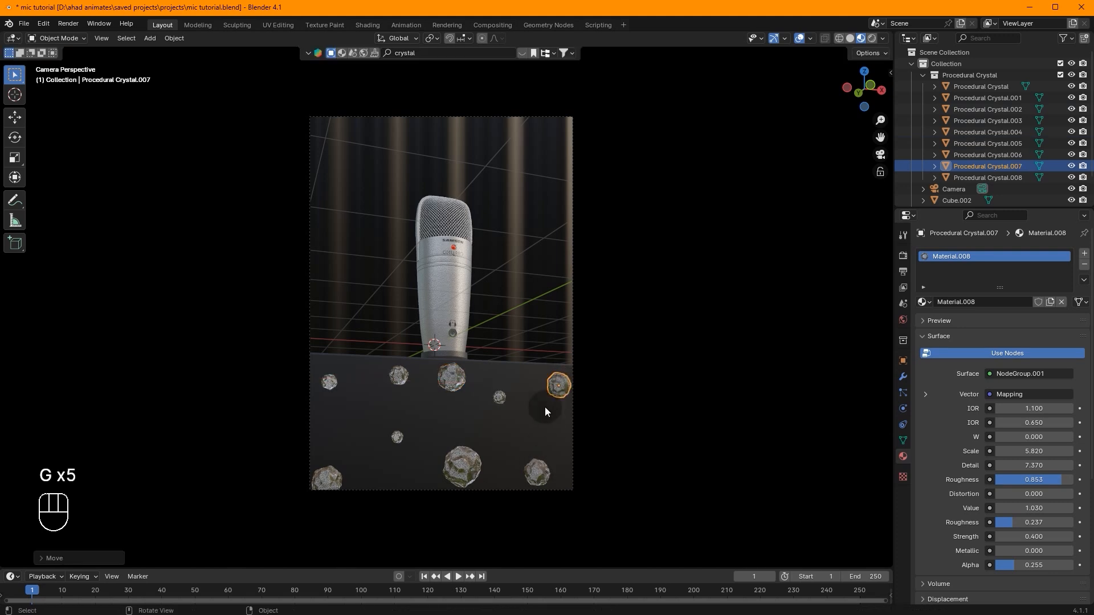
# Move the small crystal beside it to the right along X and lower it along Z
pyautogui.click(496, 402)
pyautogui.press('g')
pyautogui.press('x')
pyautogui.click(578, 372)
pyautogui.press('g')
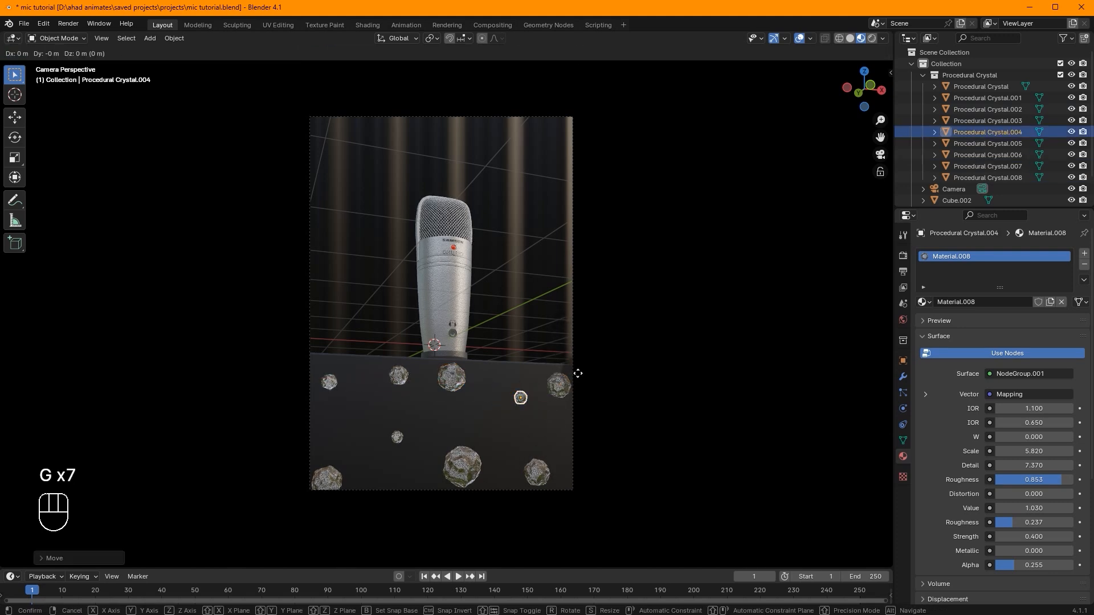
pyautogui.press('z')
pyautogui.click(581, 397)
# Move the large crystal below the microphone to the right along X and lower it along Z
pyautogui.click(454, 383)
pyautogui.press('g')
pyautogui.press('x')
pyautogui.click(479, 385)
pyautogui.press('g')
pyautogui.press('z')
pyautogui.click(481, 397)
# Inspect the crystals from an angle, return to the camera view, save the file and show rendered shading
pyautogui.moveTo(557, 369); pyautogui.dragTo(585, 355, button='middle')
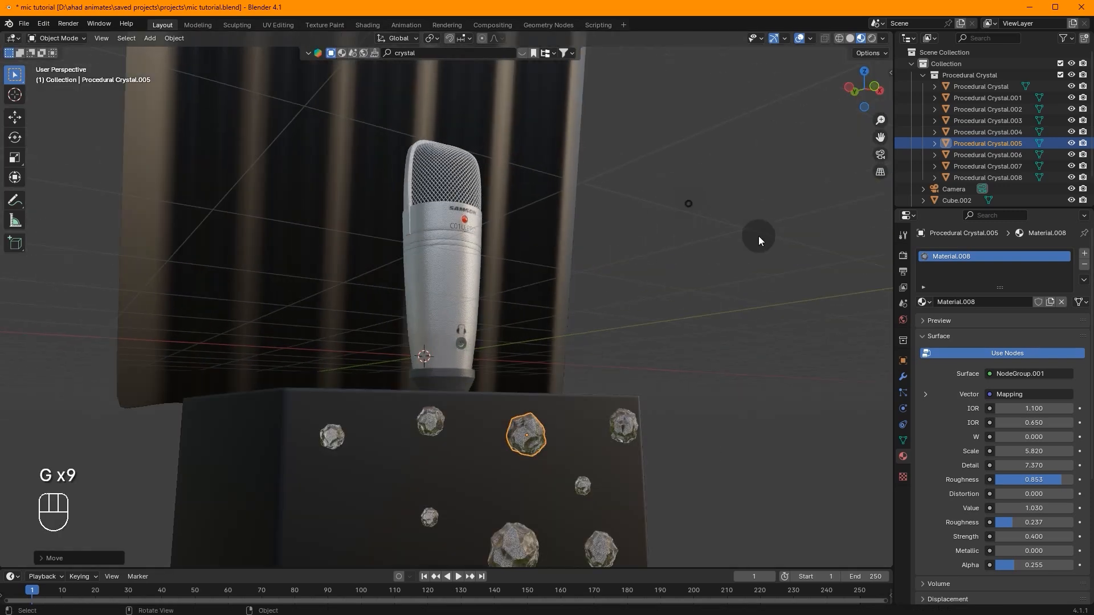
pyautogui.click(723, 227)
pyautogui.click(880, 155)
pyautogui.hotkey('ctrl', 's')
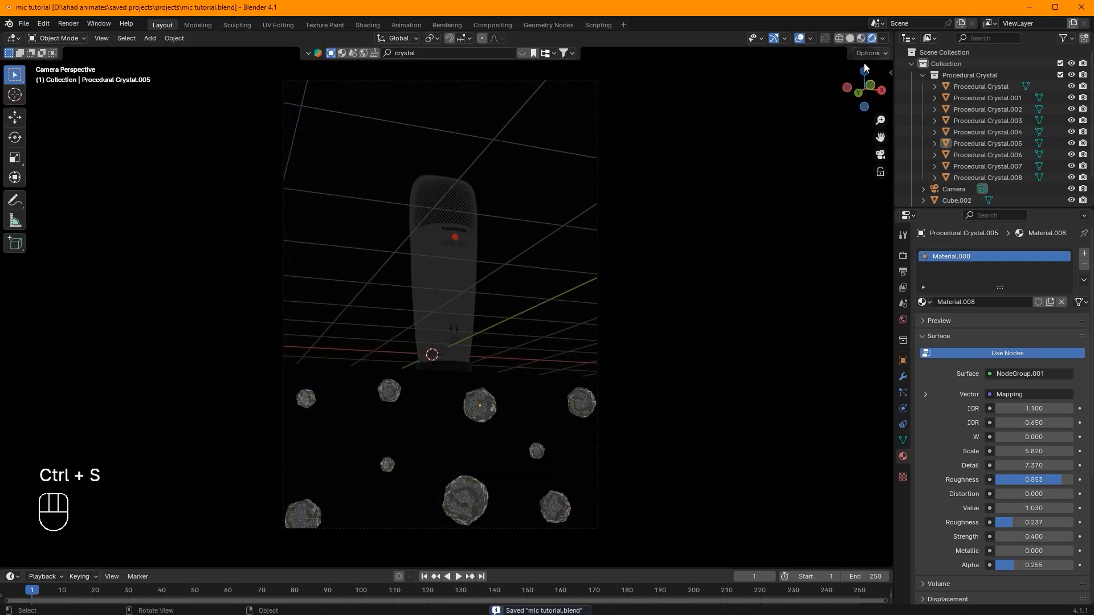
# Set the render engine to Cycles with GPU Compute, enable viewport denoising and limit viewport max samples to 24
pyautogui.click(902, 255)
pyautogui.click(1025, 253)
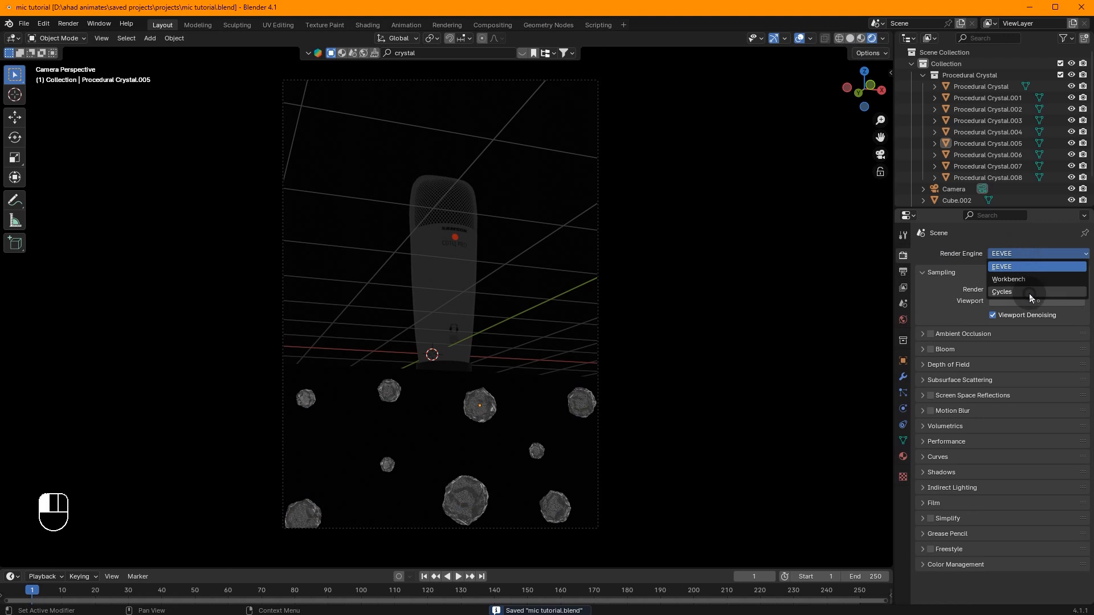
pyautogui.click(1030, 293)
pyautogui.click(1019, 282)
pyautogui.click(1010, 307)
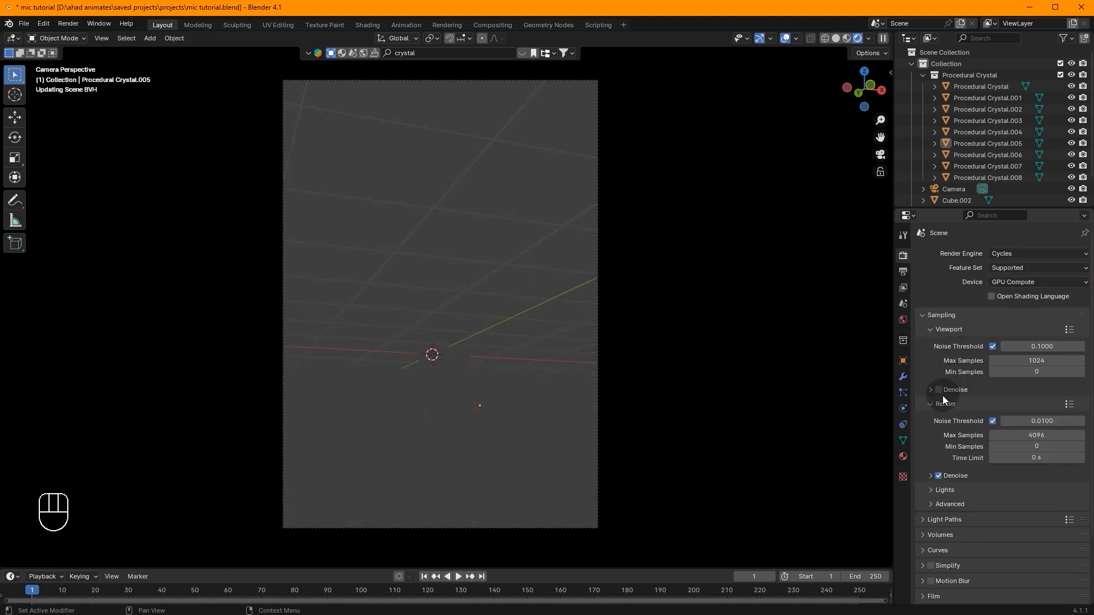
pyautogui.click(938, 390)
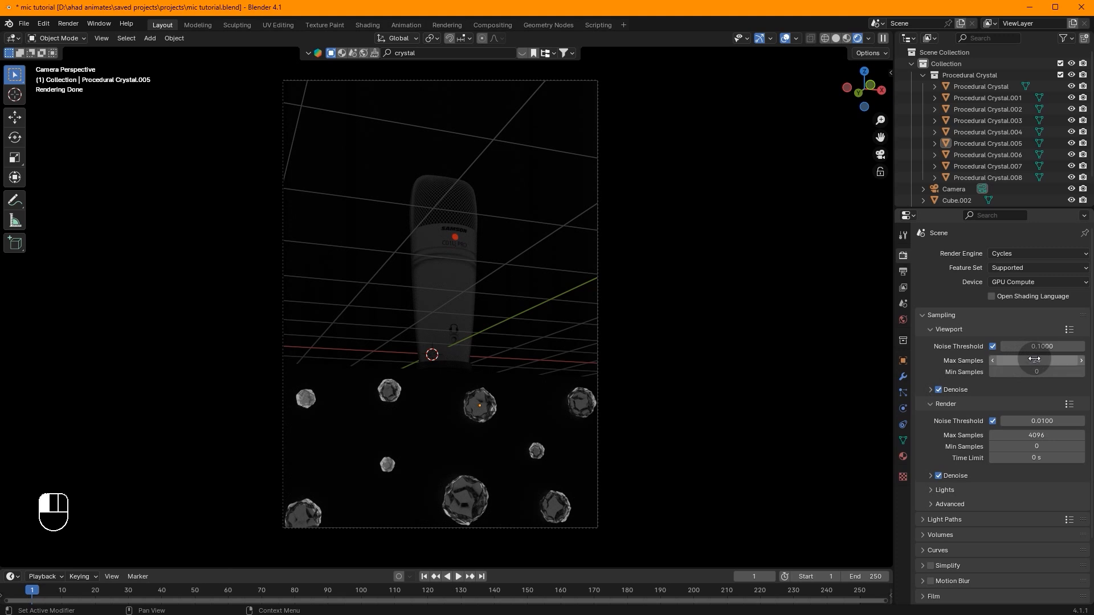
# Enable depth of field on the camera and set its focus distance to 5 m
pyautogui.click(597, 320)
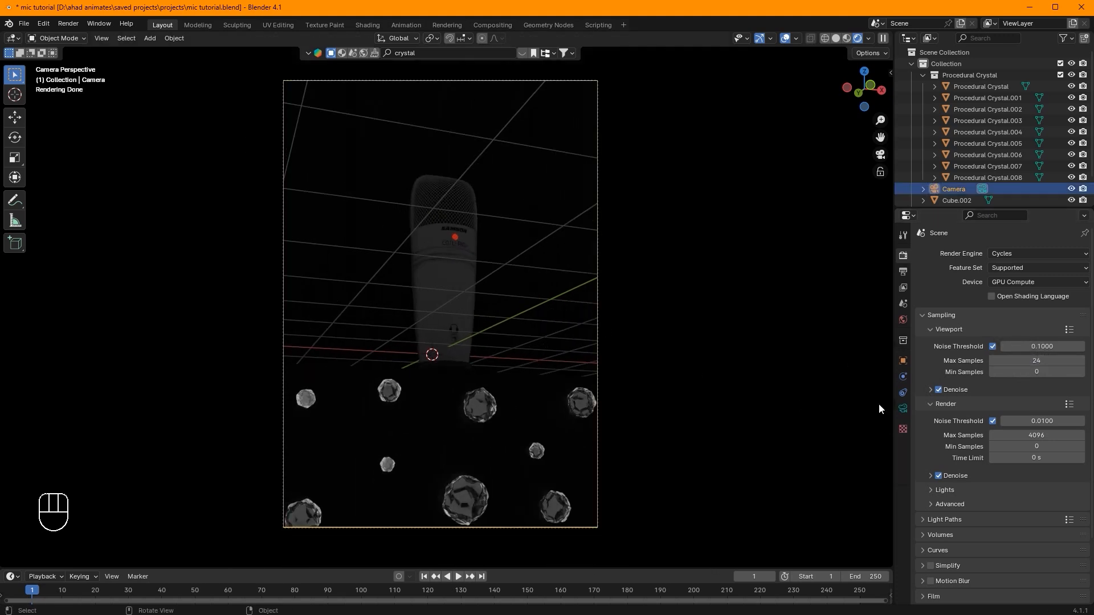
pyautogui.click(903, 409)
pyautogui.scroll(-1, 970, 518)
pyautogui.scroll(1, 939, 524)
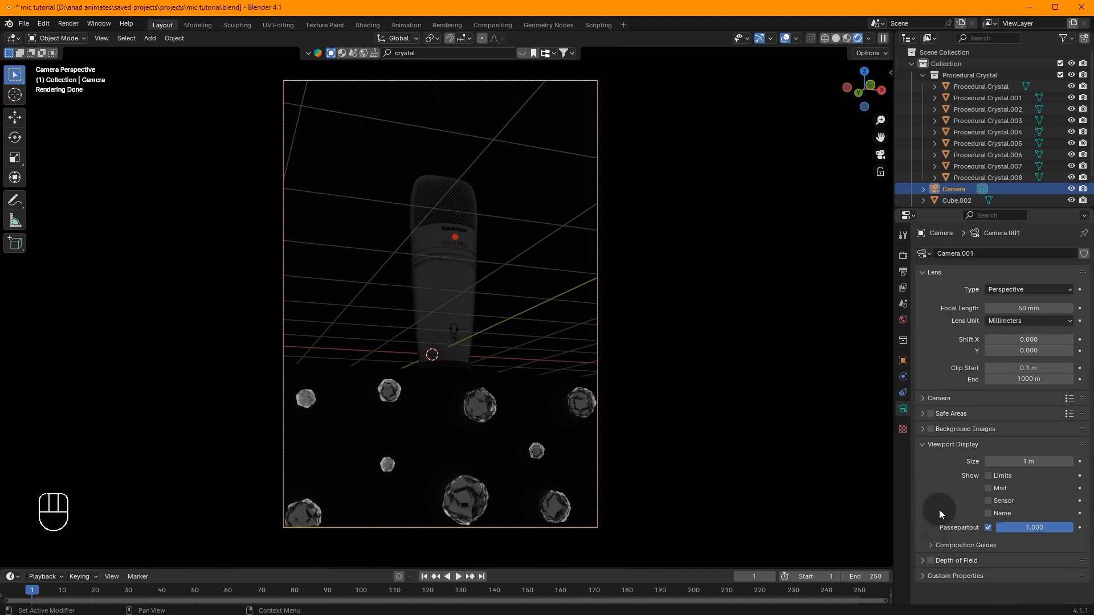
pyautogui.click(932, 561)
pyautogui.click(953, 560)
pyautogui.scroll(-3, 952, 555)
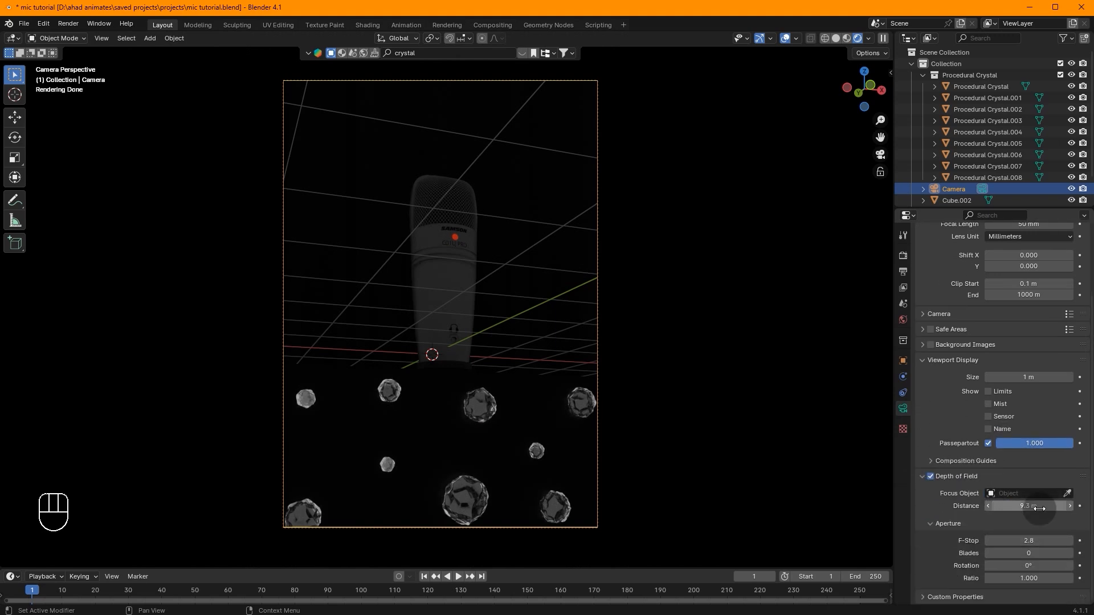
pyautogui.press('Return')
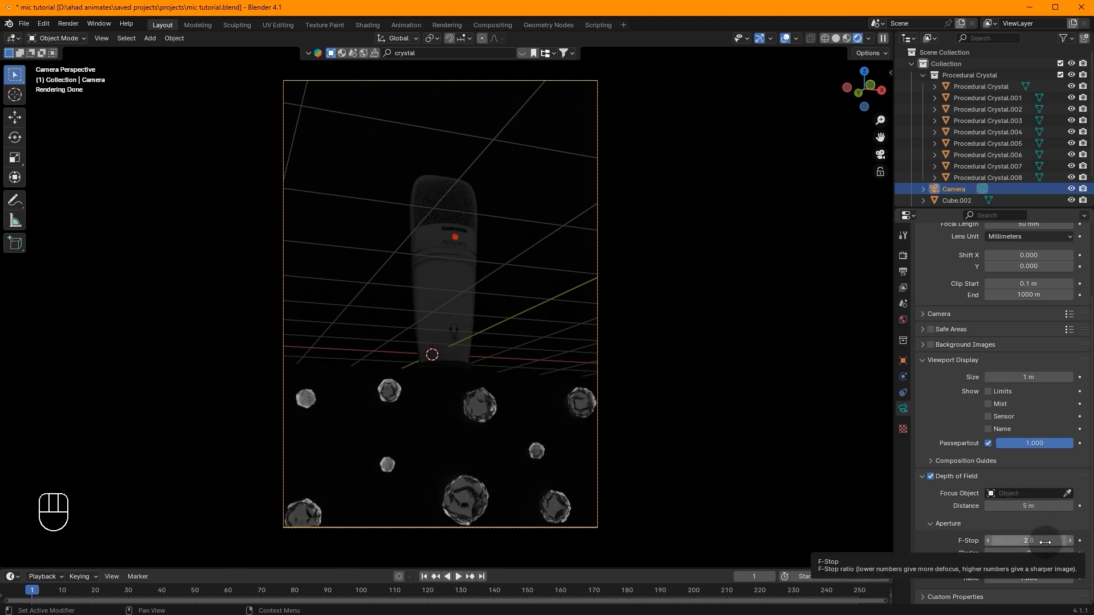
# Set the camera's F-Stop to 1.0 and pick the microphone as the focus object
pyautogui.click(1046, 542)
pyautogui.press('Return')
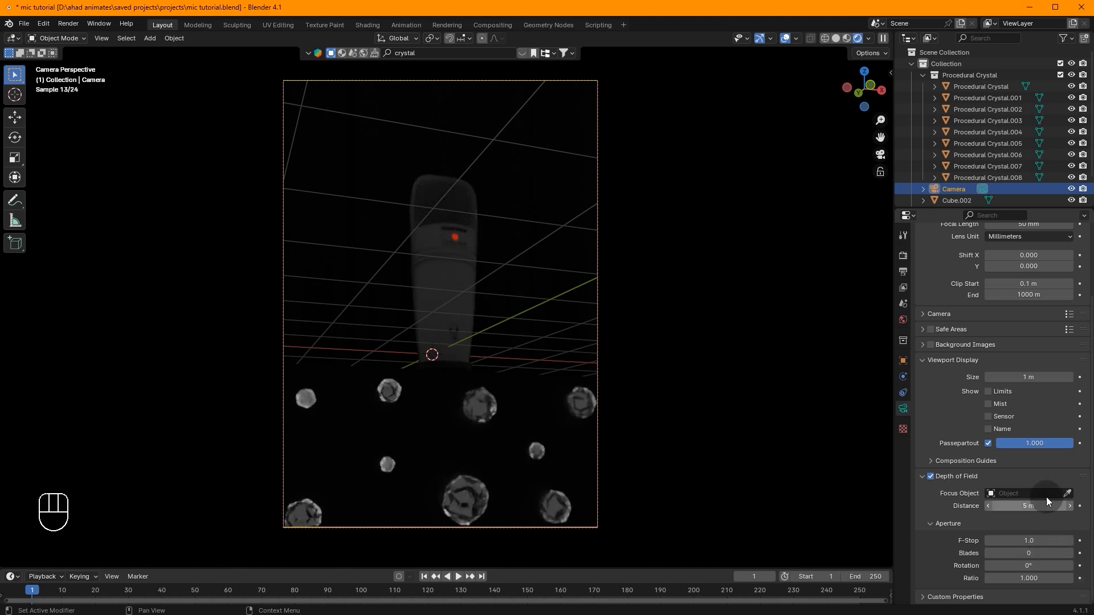
pyautogui.click(457, 294)
# Set the camera's F-Stop to 0.5 and save the file
pyautogui.moveTo(1036, 541); pyautogui.dragTo(1006, 541)
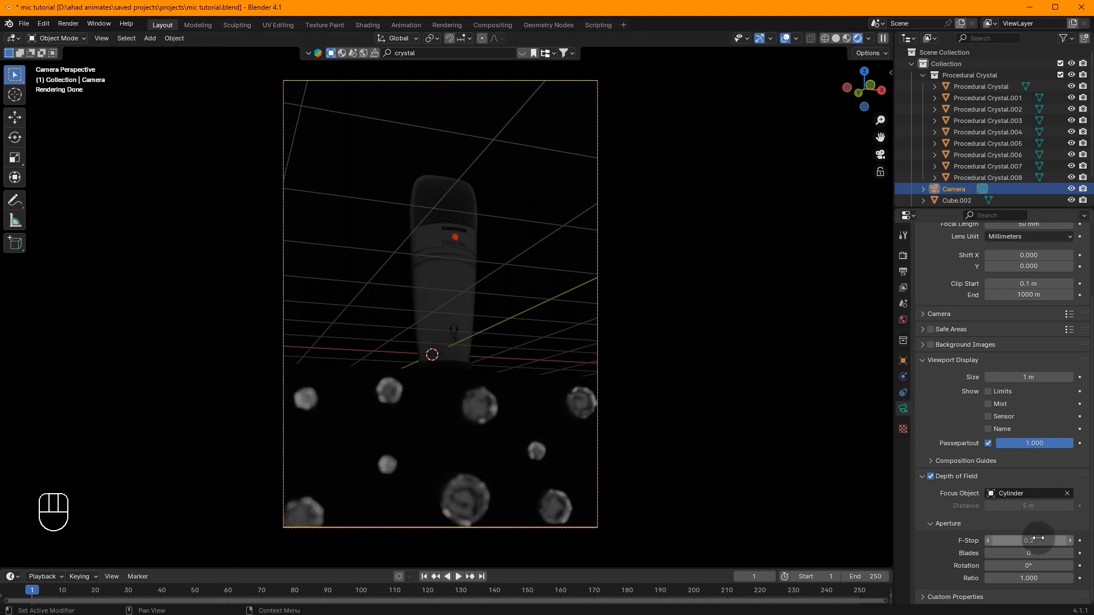
pyautogui.click(1069, 541)
pyautogui.hotkey('ctrl', 's')
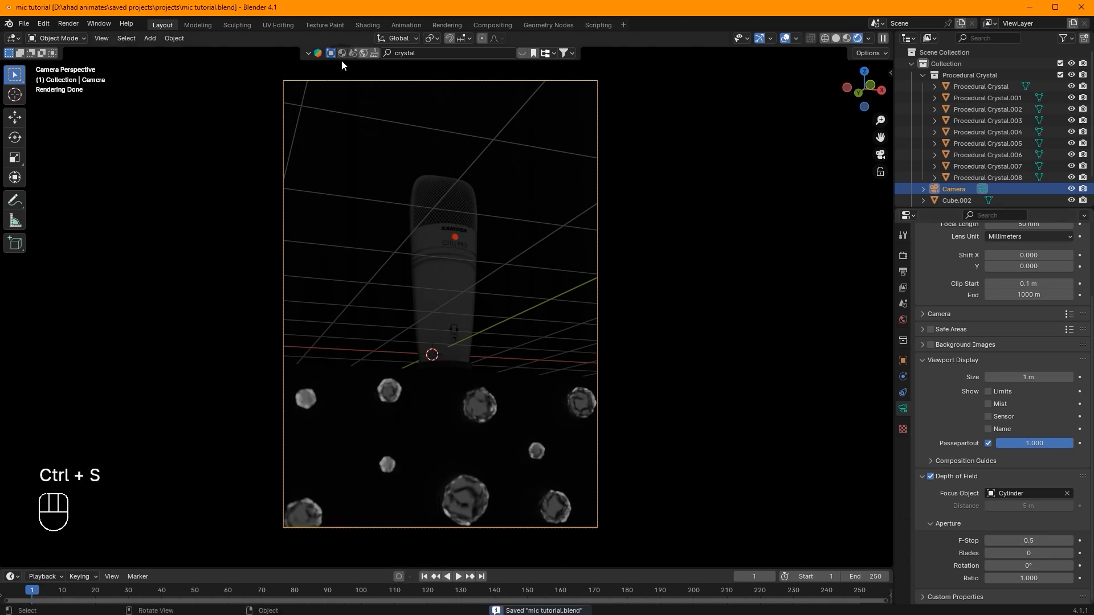
# Darken the world background color to pure black
pyautogui.click(903, 320)
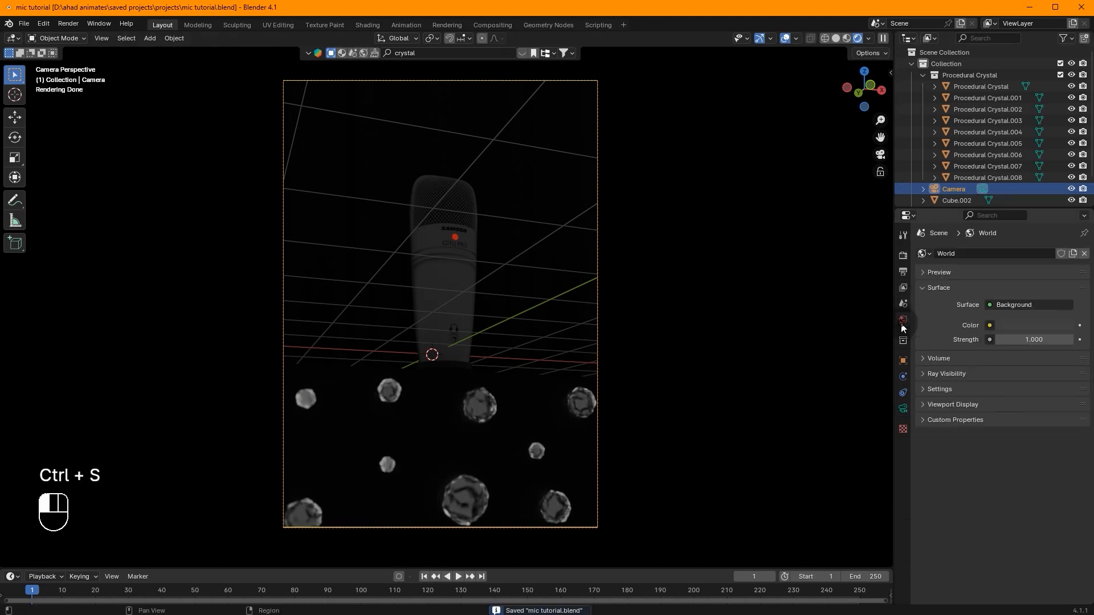
pyautogui.click(1034, 327)
pyautogui.click(1066, 325)
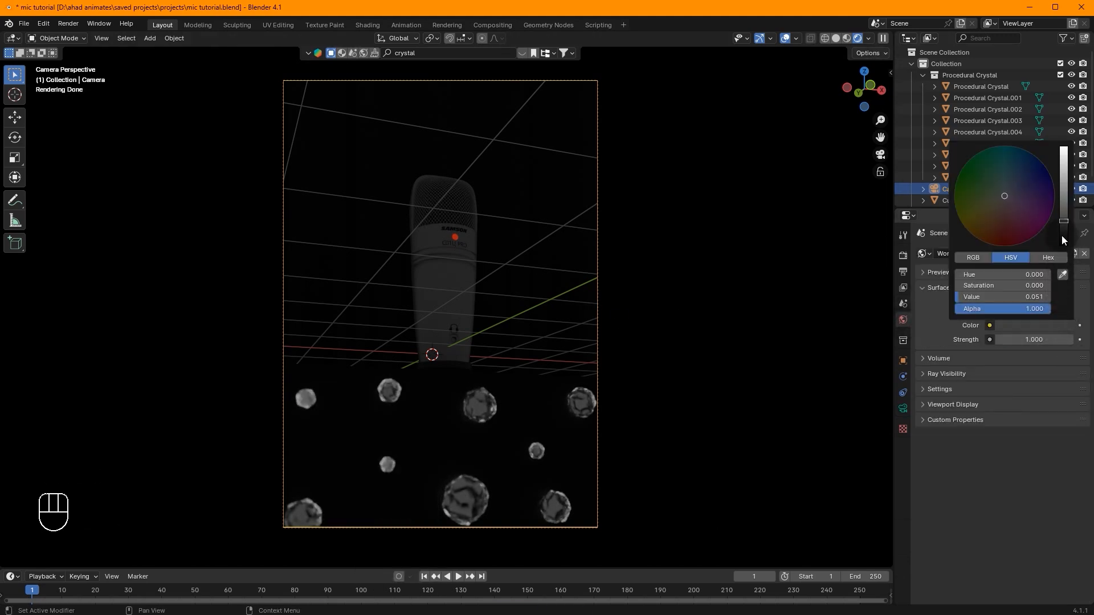
pyautogui.moveTo(1063, 221); pyautogui.dragTo(1050, 252)
pyautogui.scroll(3, 648, 412)
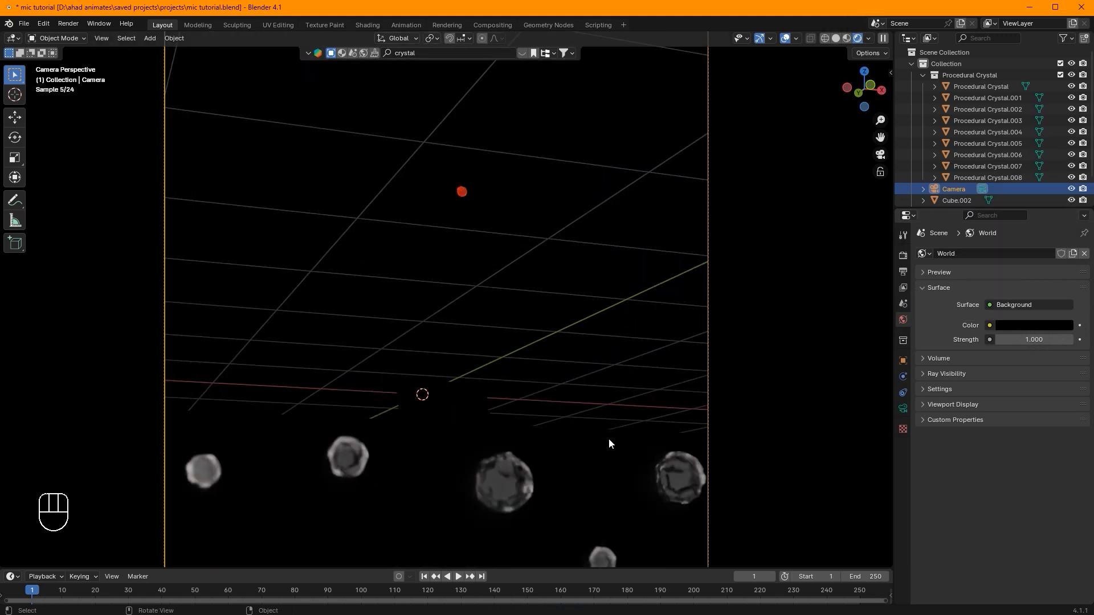
# Examine the material settings of the larger crystal in the upper row on the pedestal's front
pyautogui.click(517, 487)
pyautogui.keyDown('shift'); pyautogui.moveTo(565, 459); pyautogui.dragTo(575, 316, button='middle'); pyautogui.keyUp('shift')
pyautogui.scroll(2, 575, 295)
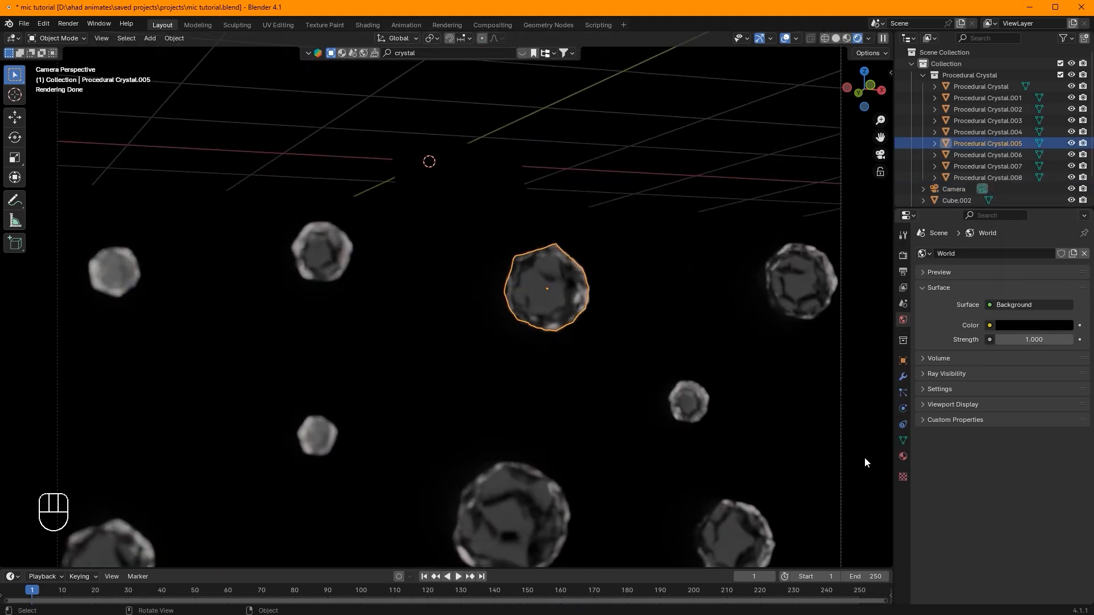
pyautogui.click(903, 456)
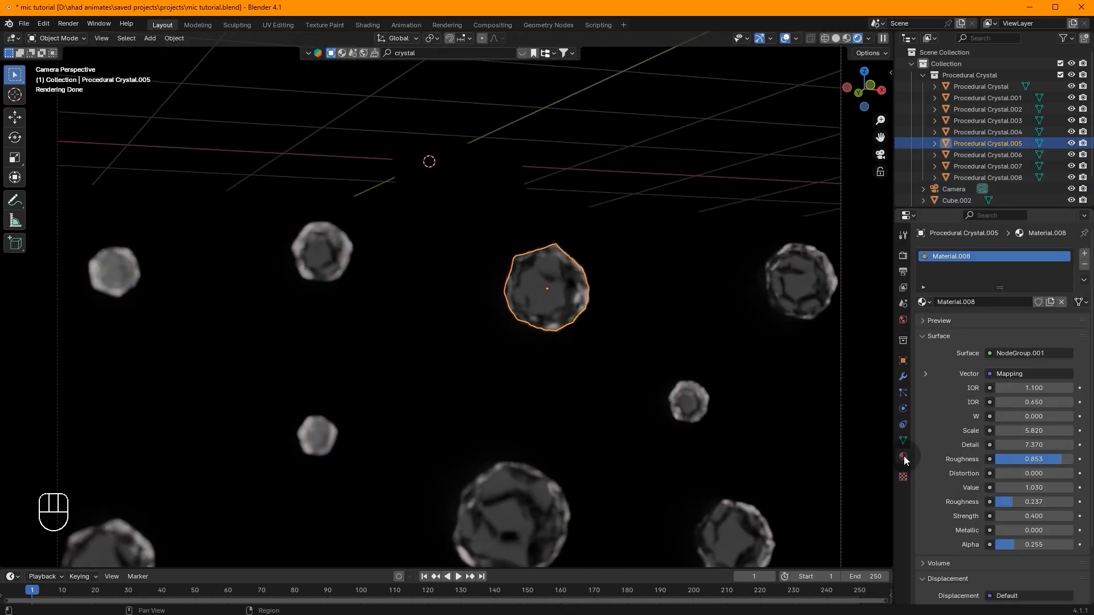
pyautogui.scroll(2, 991, 450)
pyautogui.scroll(-3, 991, 432)
pyautogui.scroll(-5, 601, 183)
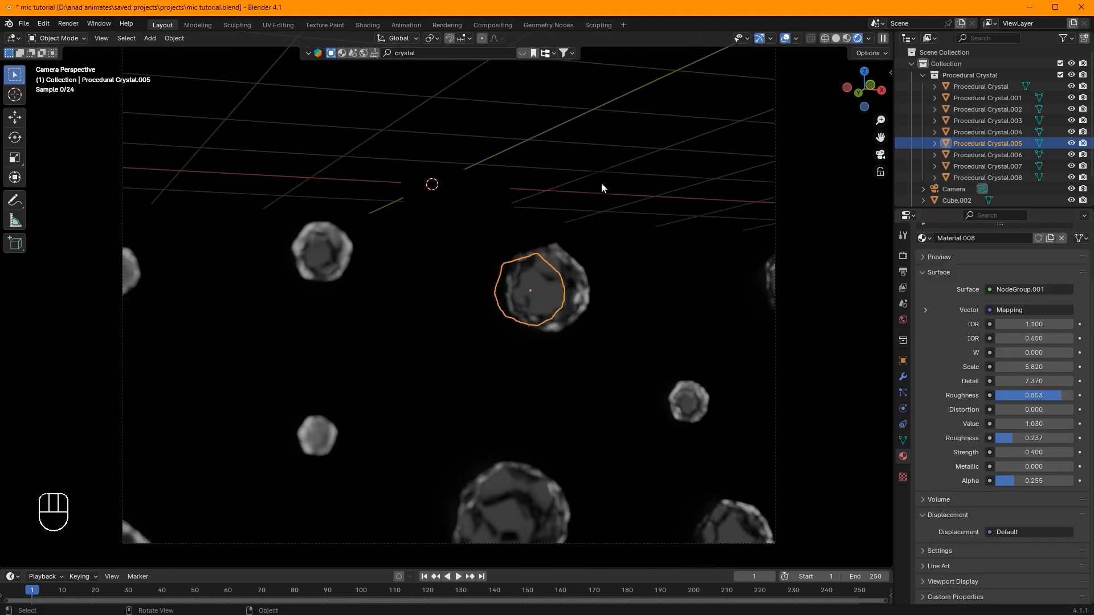
pyautogui.moveTo(601, 183)
pyautogui.keyDown('shift'); pyautogui.mouseDown(button='middle')
pyautogui.moveTo(576, 267)
pyautogui.moveTo(620, 322)
pyautogui.mouseUp(button='middle'); pyautogui.keyUp('shift')
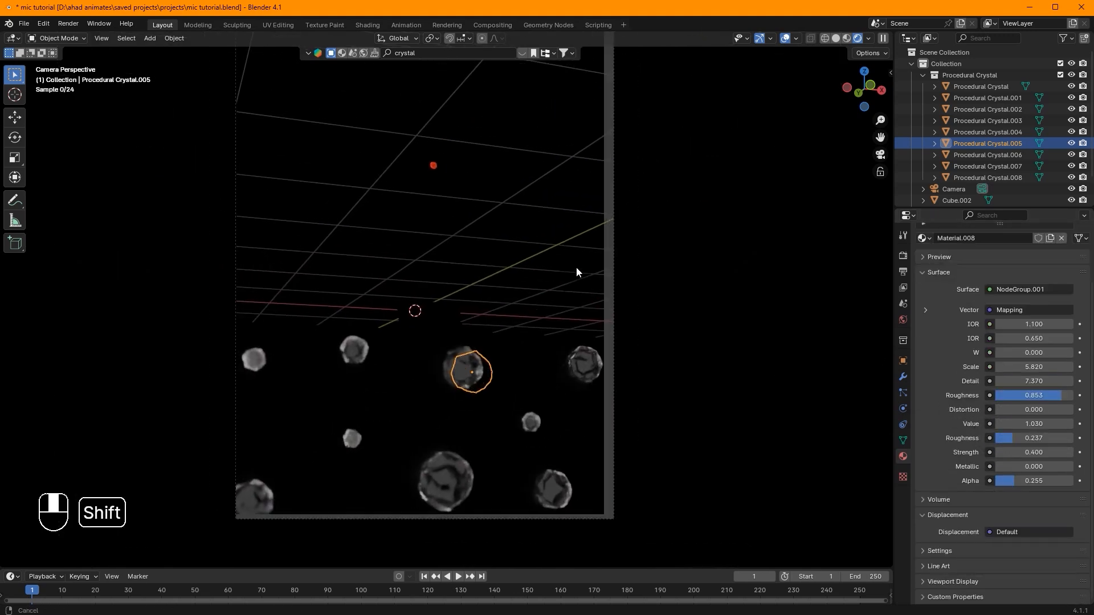
# Add an area light and move it up into the space between the microphone and the curtain
pyautogui.click(835, 37)
pyautogui.moveTo(631, 215); pyautogui.dragTo(508, 203, button='middle')
pyautogui.hotkey('shift', 'a')
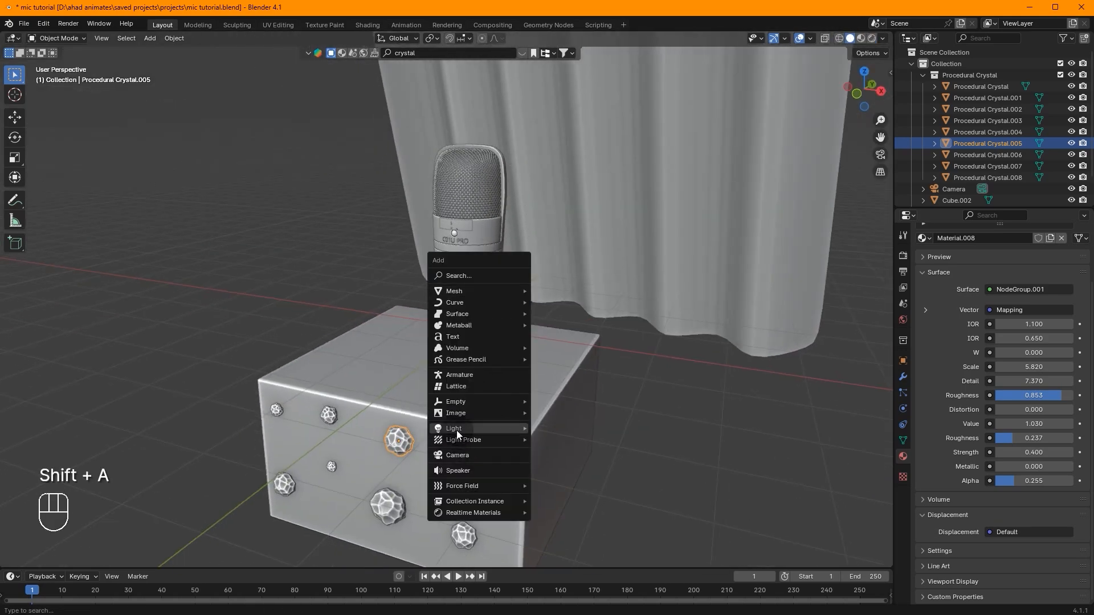
pyautogui.moveTo(456, 430)
pyautogui.click(565, 463)
pyautogui.moveTo(565, 463); pyautogui.dragTo(473, 279, button='middle')
pyautogui.press('g')
pyautogui.press('g')
pyautogui.press('g')
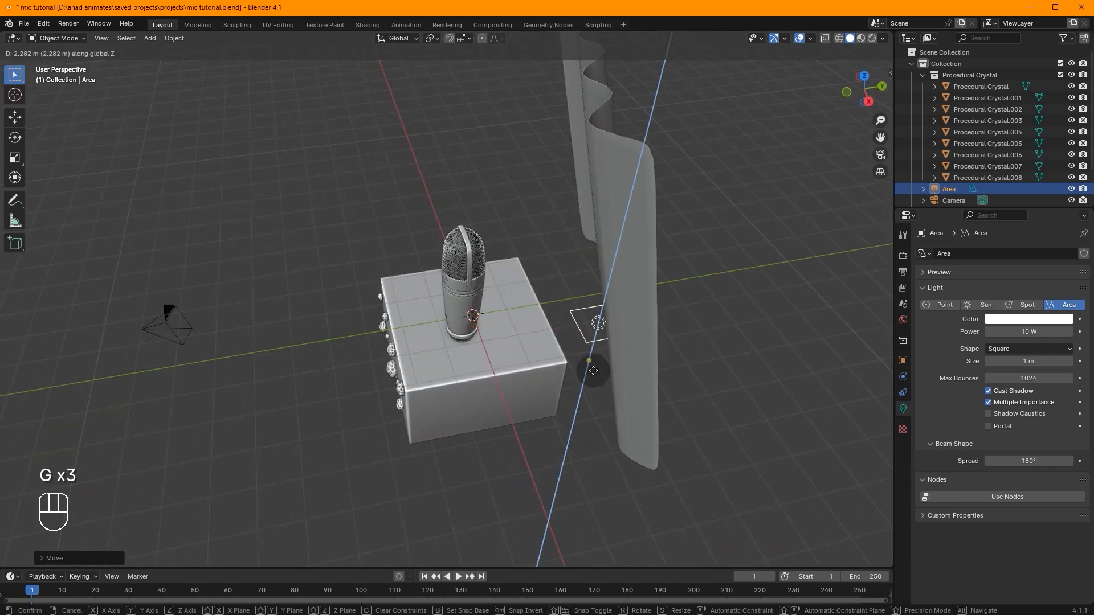
pyautogui.click(593, 370)
# Aim the area light at the microphone and shift it slightly away from the curtain
pyautogui.hotkey('shift', 't')
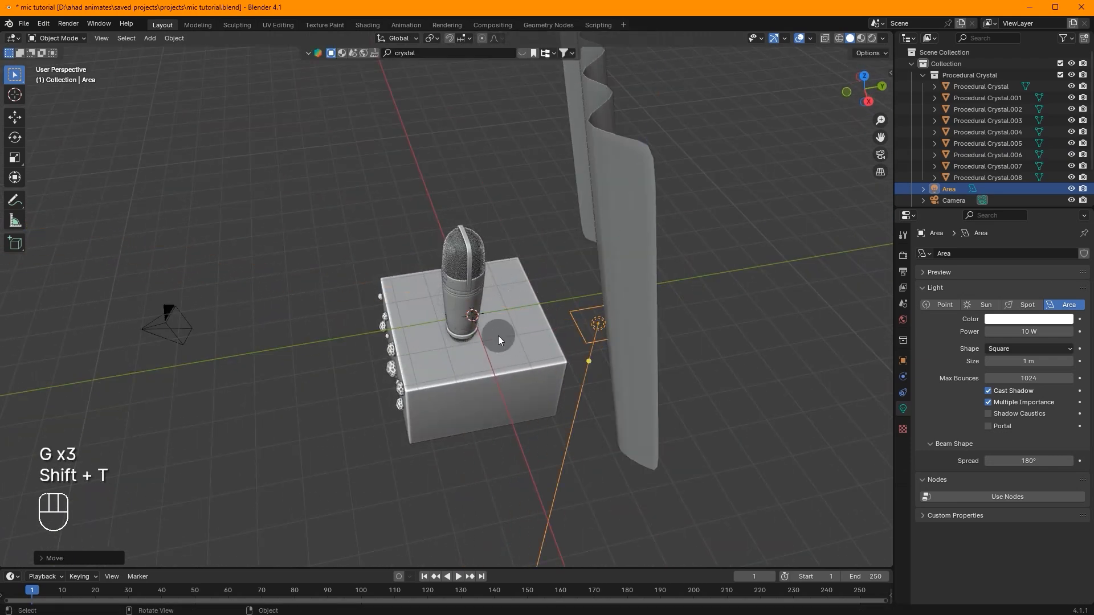
pyautogui.hotkey('shift', 't')
pyautogui.press('g')
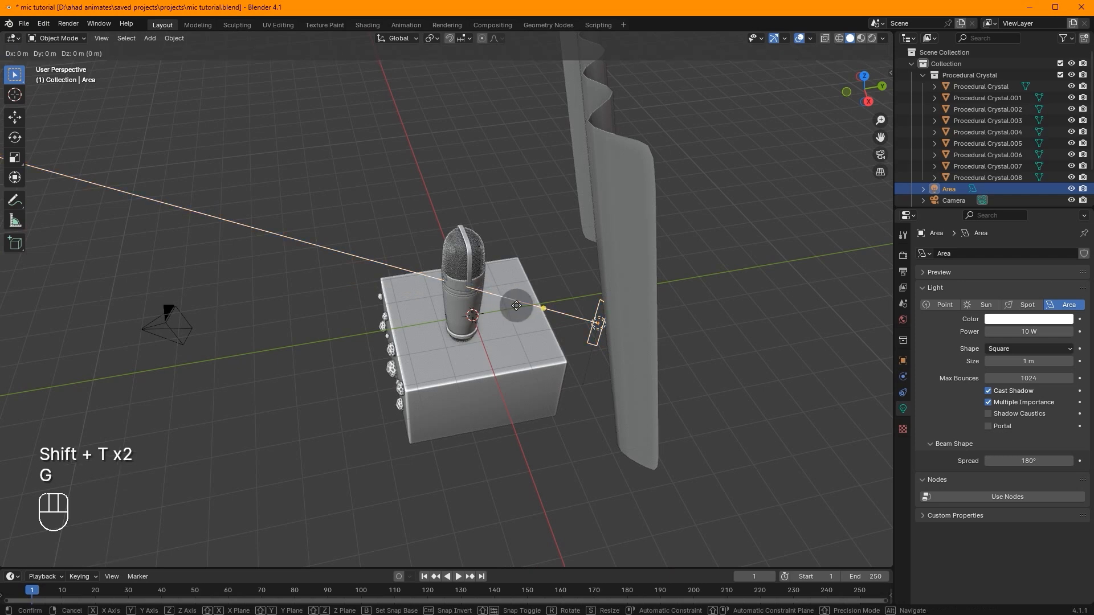
pyautogui.click(508, 308)
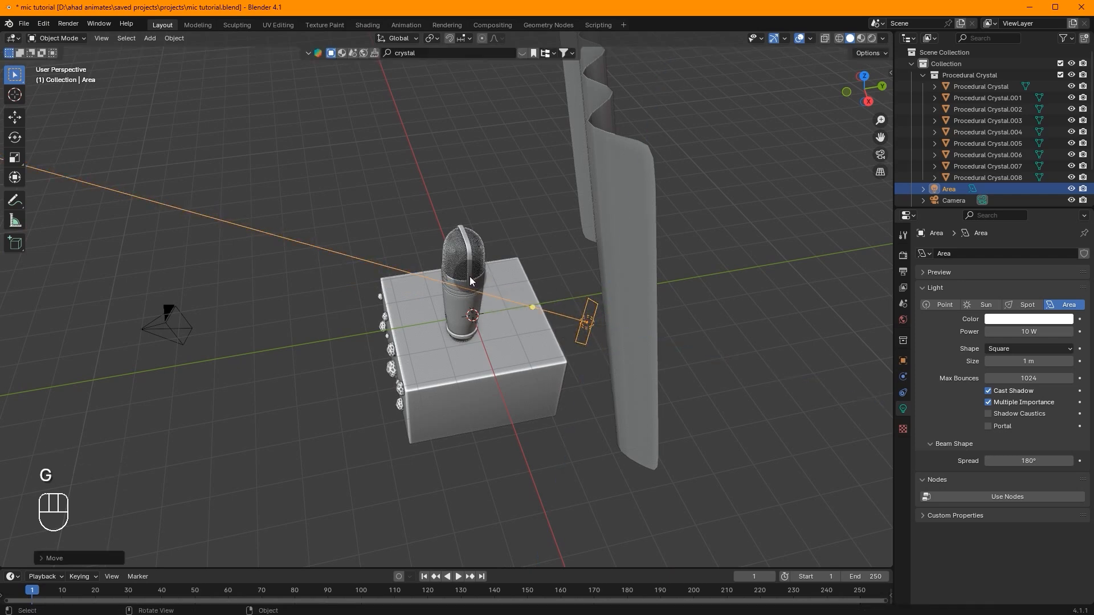
pyautogui.hotkey('shift', 't')
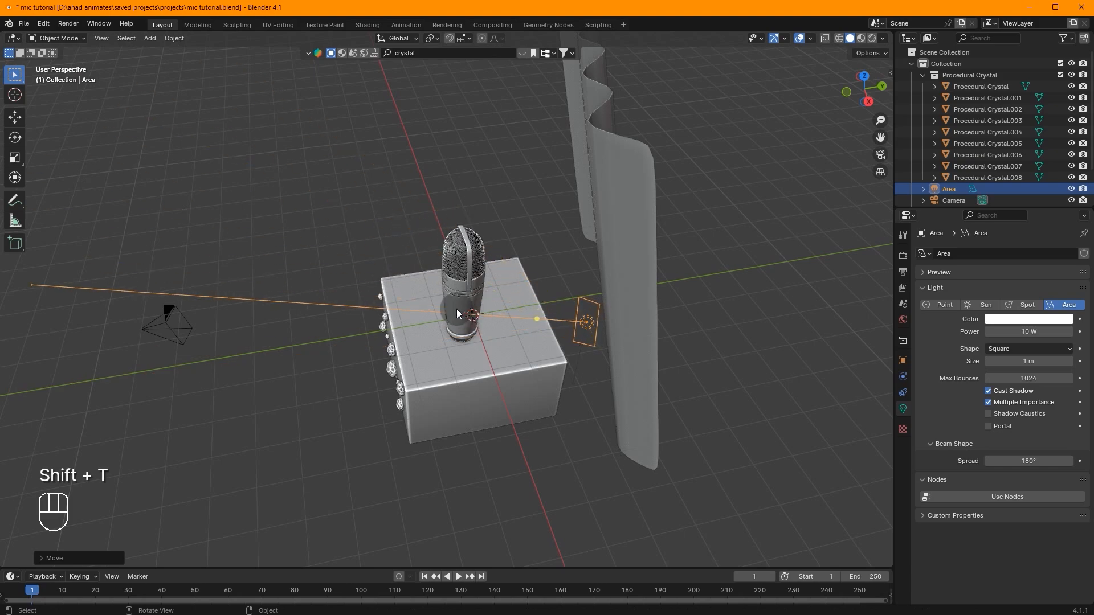
pyautogui.click(511, 290)
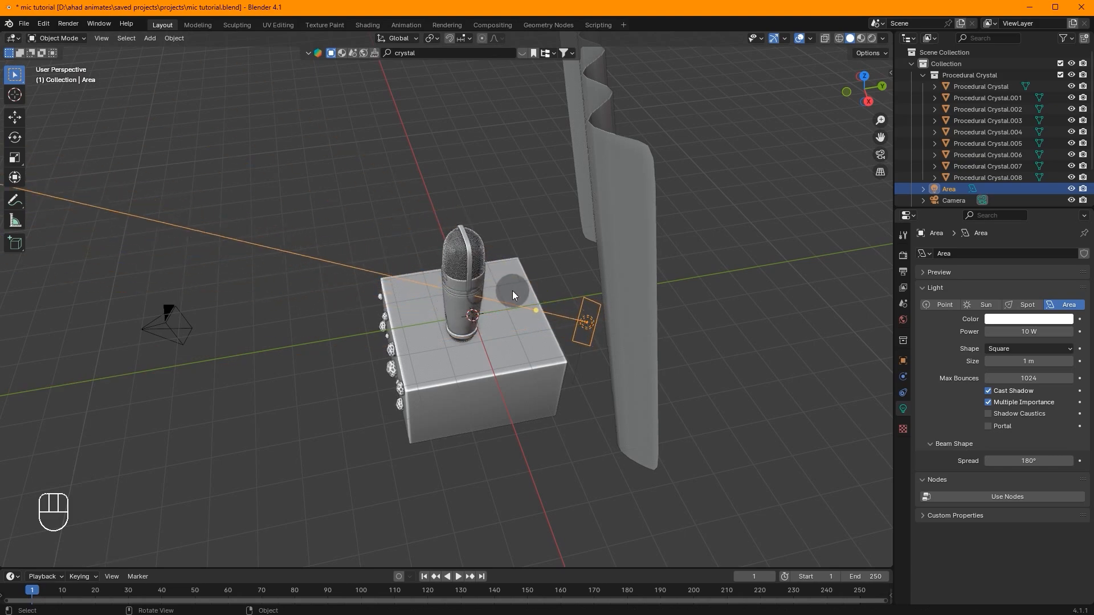
# Resize the area light and adjust its height behind the microphone using the camera view, and show the rendered preview
pyautogui.moveTo(511, 291); pyautogui.dragTo(471, 268, button='middle')
pyautogui.scroll(3, 472, 269)
pyautogui.moveTo(569, 296); pyautogui.dragTo(691, 317, button='middle')
pyautogui.click(880, 154)
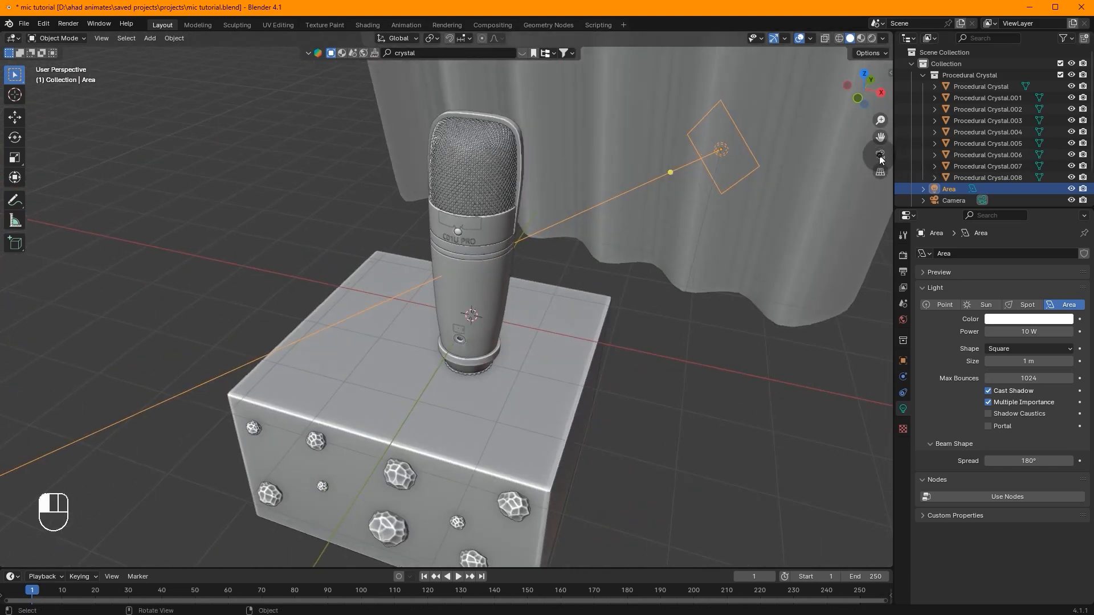
pyautogui.press('r')
pyautogui.press('s')
pyautogui.press('s')
pyautogui.click(164, 307)
pyautogui.press('g')
pyautogui.press('z')
pyautogui.click(344, 284)
pyautogui.click(872, 38)
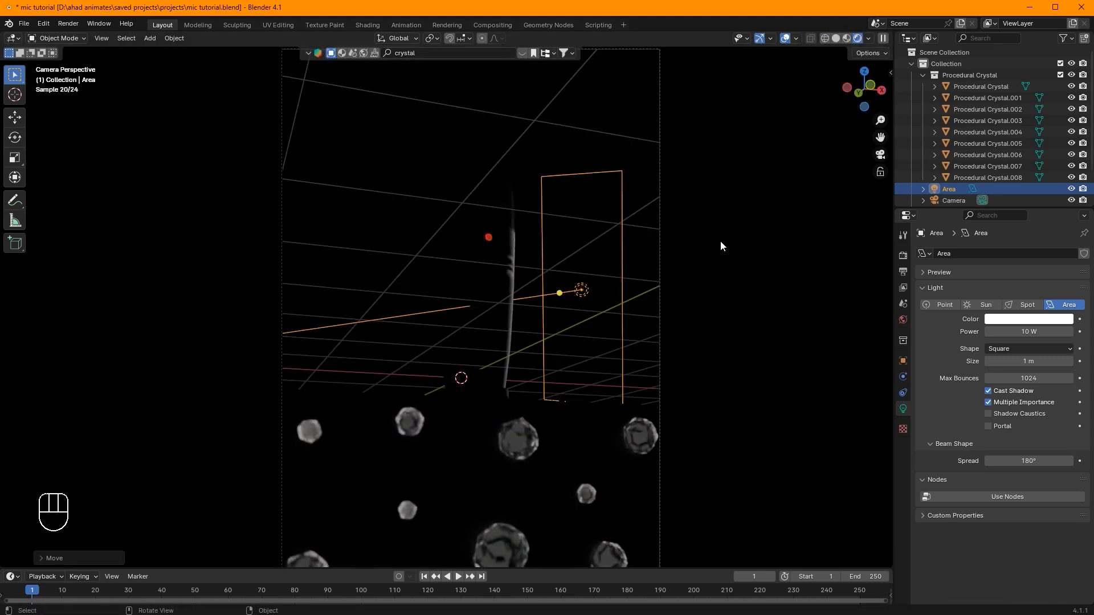
# Set the area light's beam spread to 70° and its power to 100 W
pyautogui.moveTo(1026, 459); pyautogui.dragTo(828, 459)
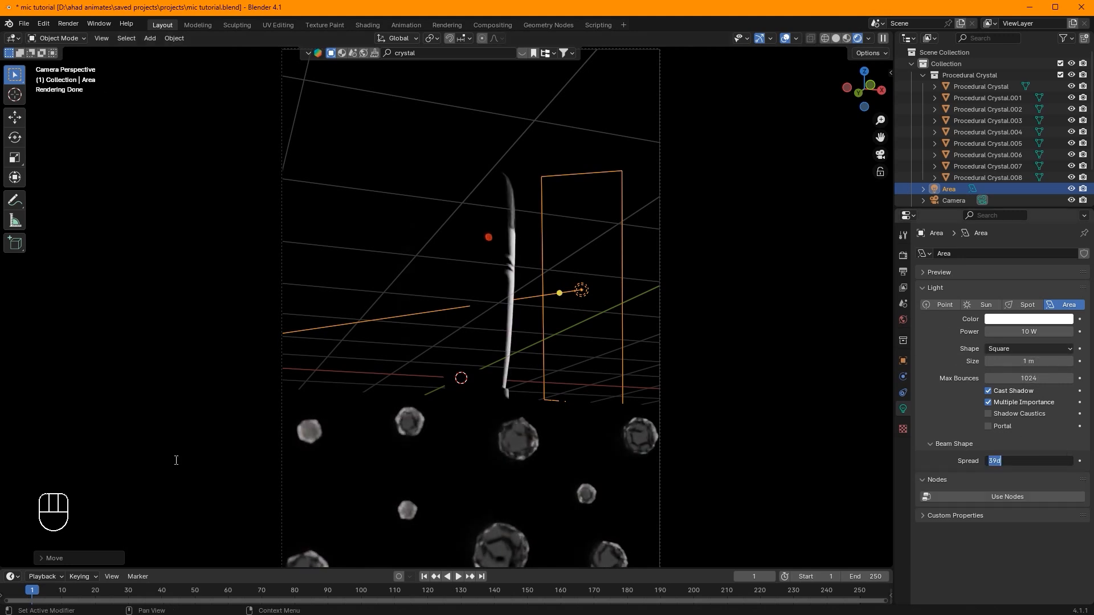
pyautogui.press('Return')
pyautogui.moveTo(1028, 332); pyautogui.dragTo(1081, 332)
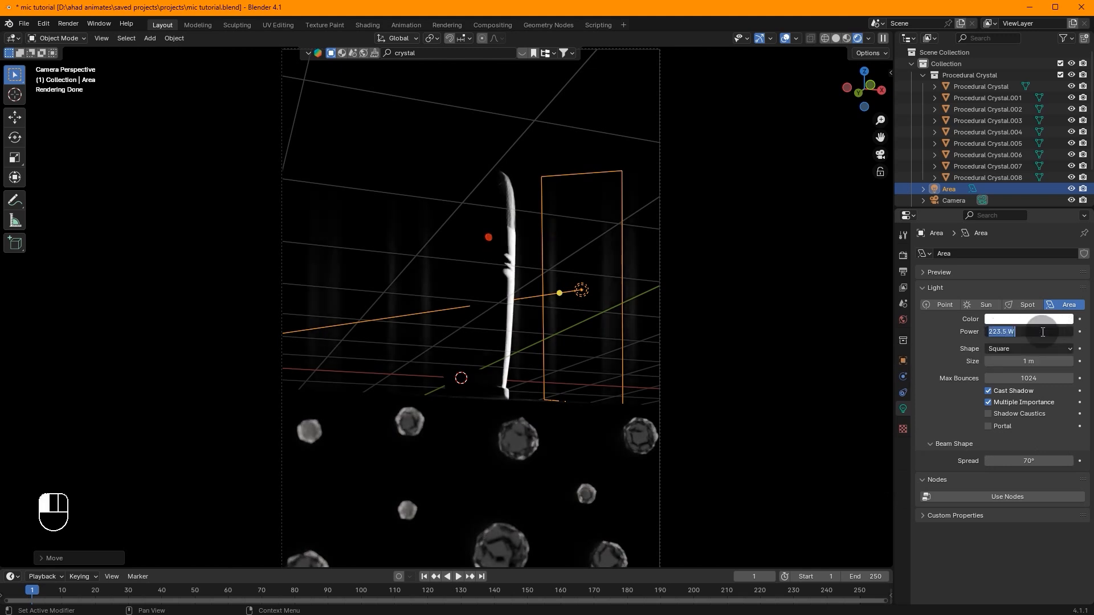
pyautogui.press('Return')
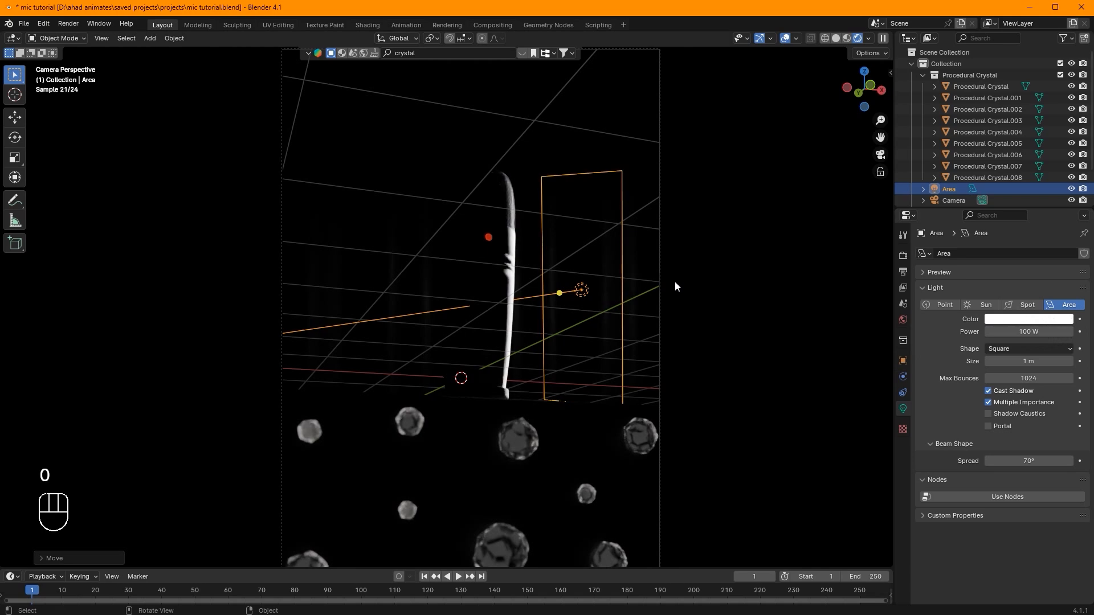
# Widen the area light along X and try moving it along the same axis
pyautogui.press('s')
pyautogui.press('x')
pyautogui.click(794, 284)
pyautogui.press('g')
pyautogui.press('x')
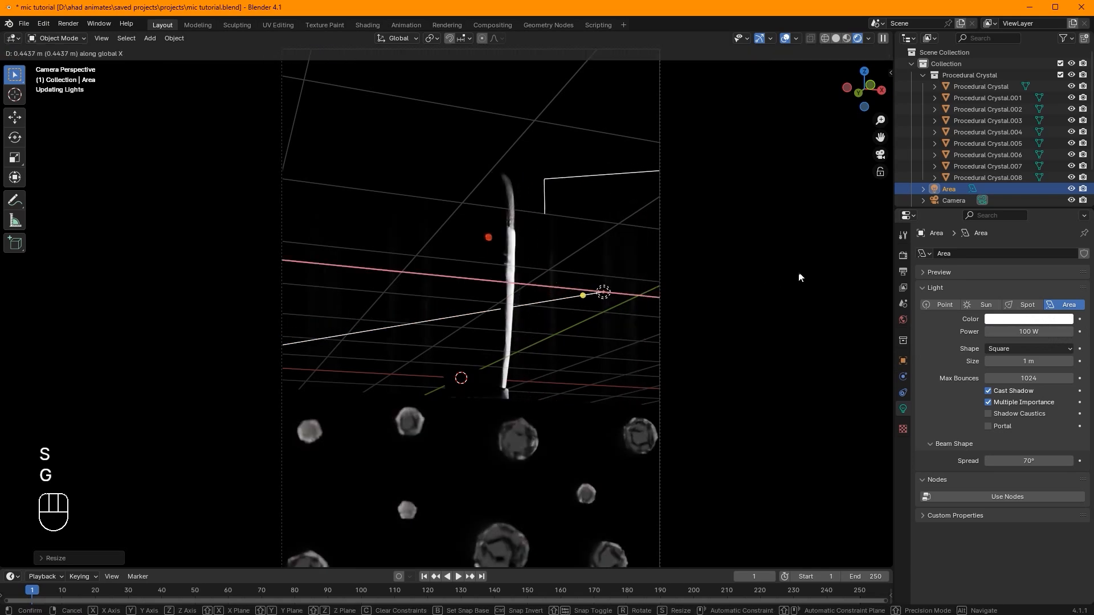
pyautogui.rightClick(799, 272)
# Reposition and rotate the area light from the top view so it faces the microphone from behind on its right side
pyautogui.click(863, 71)
pyautogui.click(835, 38)
pyautogui.press('g')
pyautogui.press('g')
pyautogui.click(773, 271)
pyautogui.press('r')
pyautogui.click(768, 297)
pyautogui.press('r')
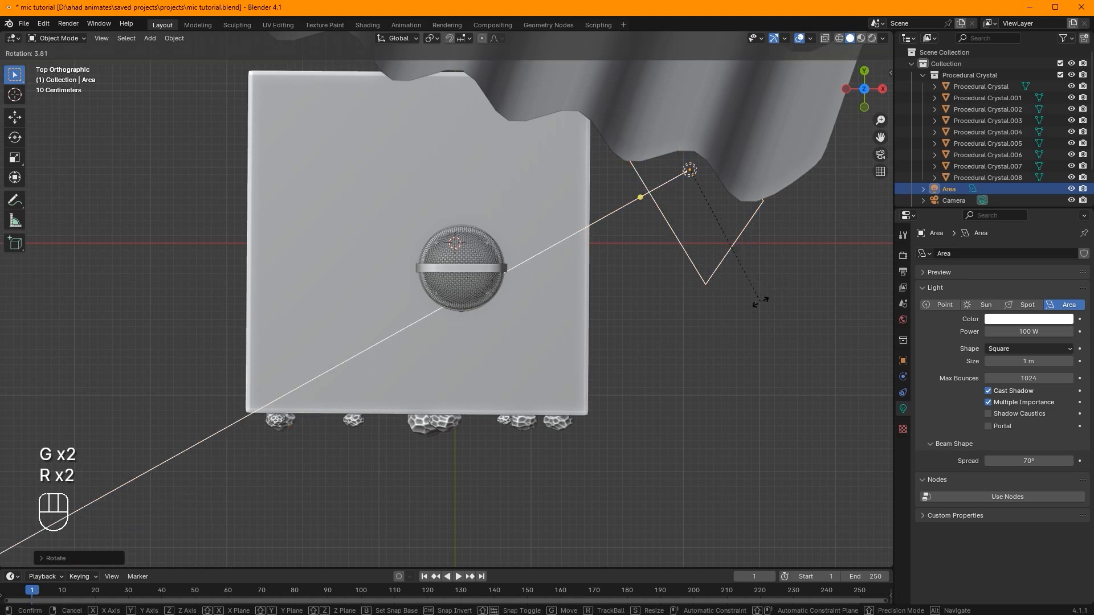
pyautogui.click(760, 311)
pyautogui.press('g')
pyautogui.press('r')
pyautogui.press('g')
pyautogui.click(752, 317)
# Set the area light's spread to 100° while previewing the rendered camera view, and save the file
pyautogui.click(880, 155)
pyautogui.click(857, 38)
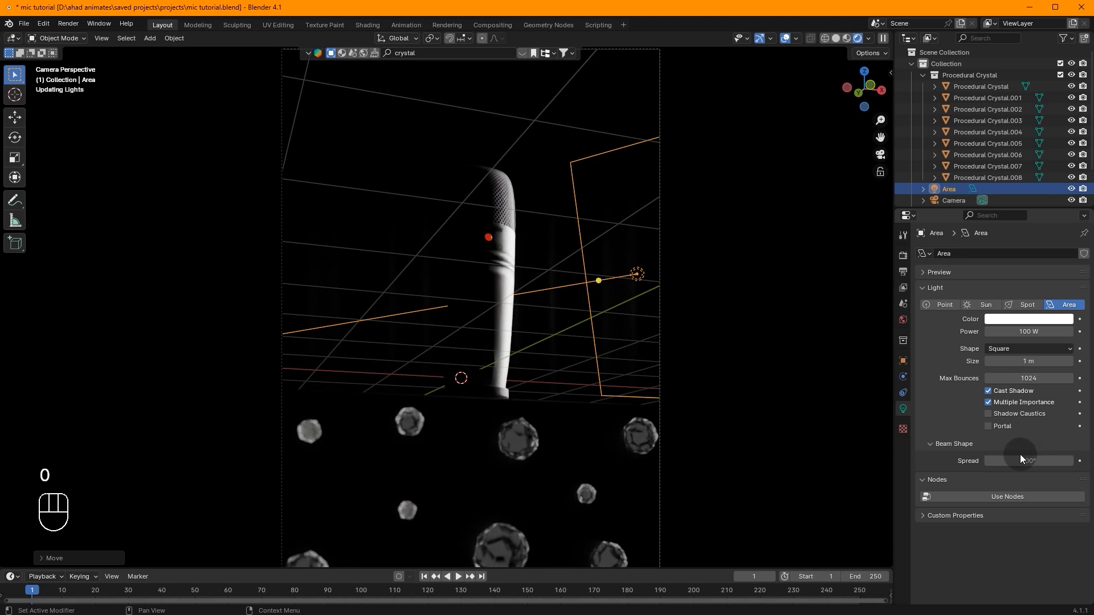
pyautogui.hotkey('ctrl', 's')
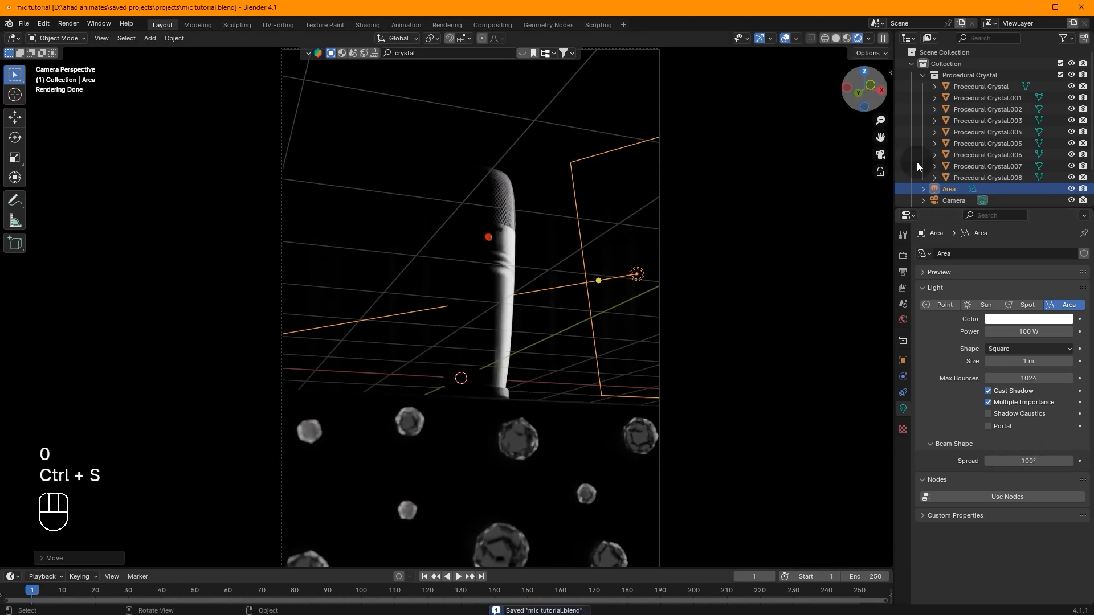
# Set the area light's power to 60 W and tint it light pink with hue 0.818 and saturation 0.5
pyautogui.click(1046, 330)
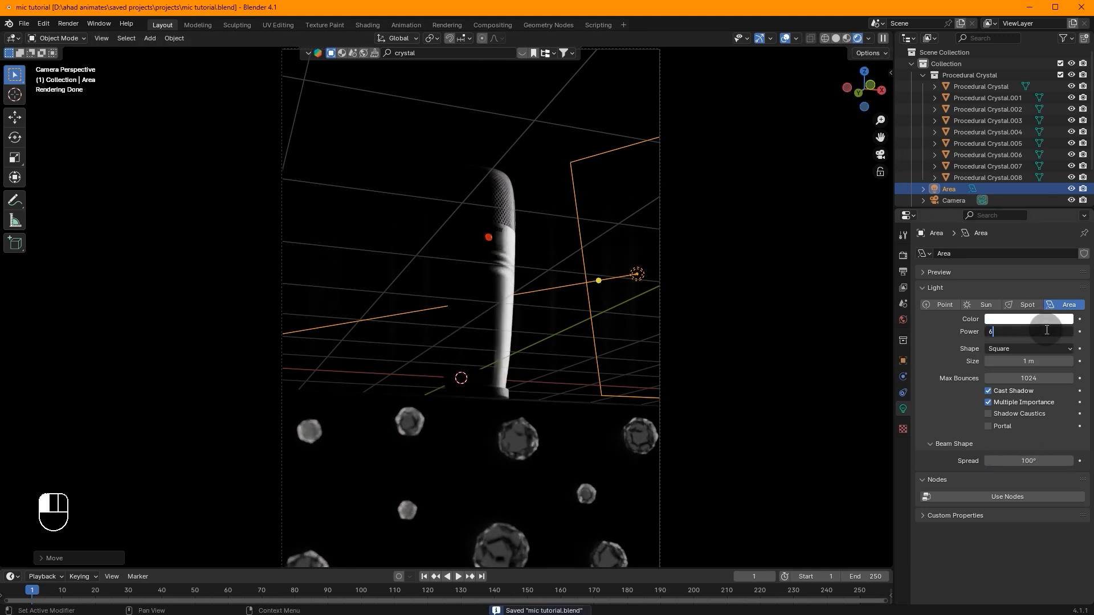
pyautogui.press('Return')
pyautogui.click(1014, 318)
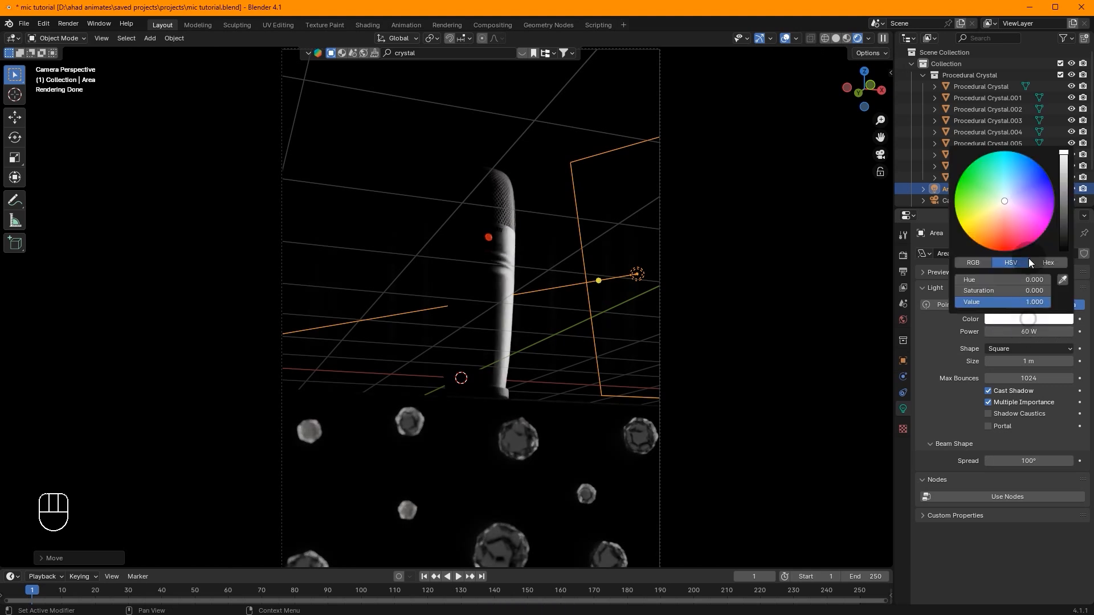
pyautogui.click(1017, 210)
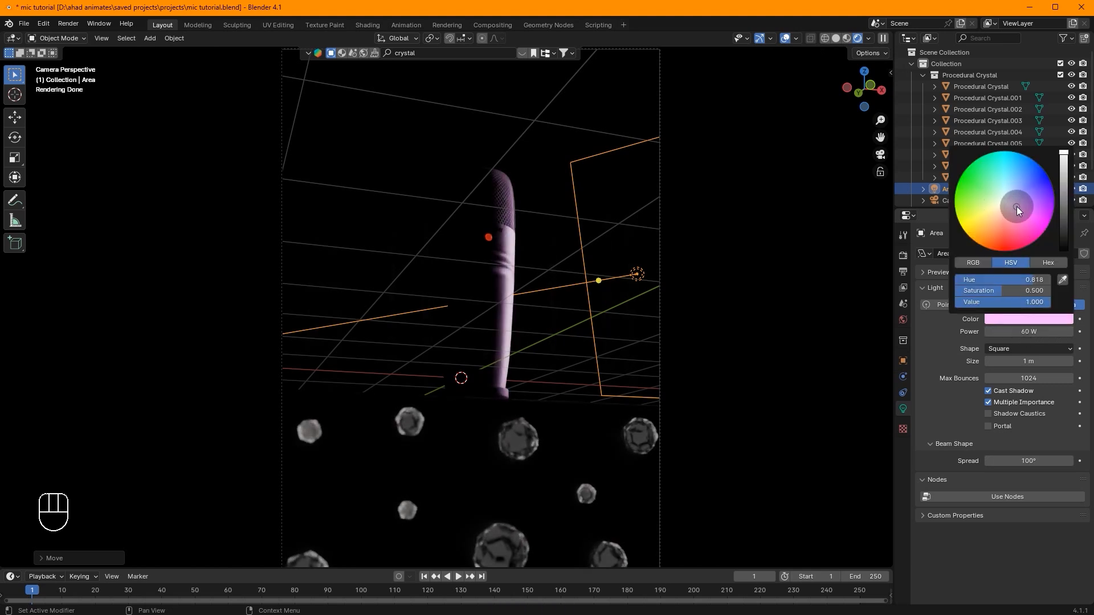
# Duplicate the pink area light and place the copy behind the microphone's left side, rotated to face the microphone
pyautogui.click(835, 38)
pyautogui.click(864, 70)
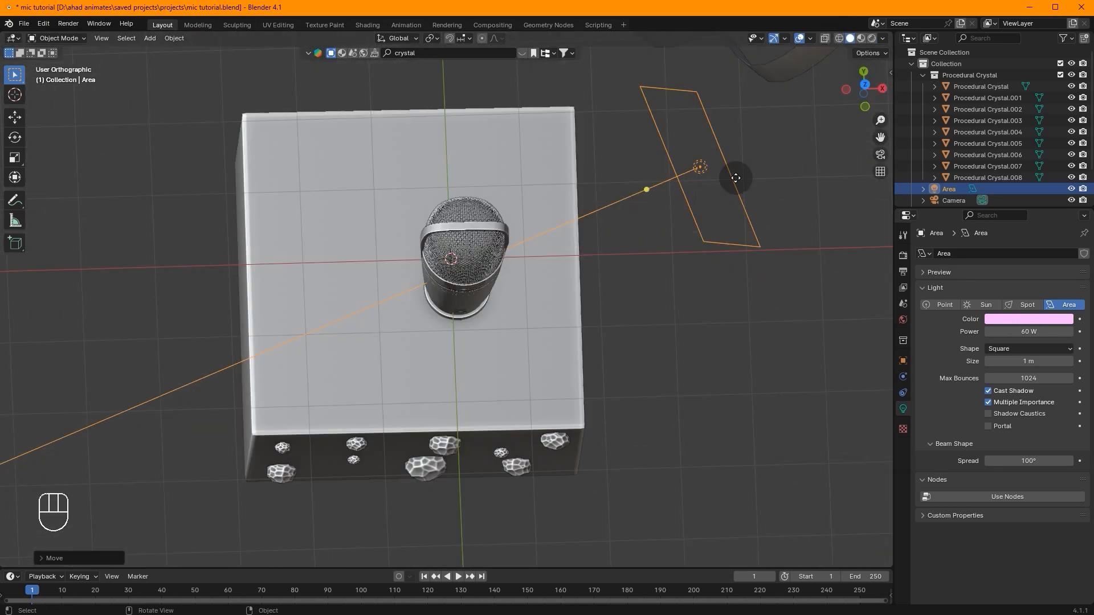
pyautogui.hotkey('shift', 'd')
pyautogui.press('r')
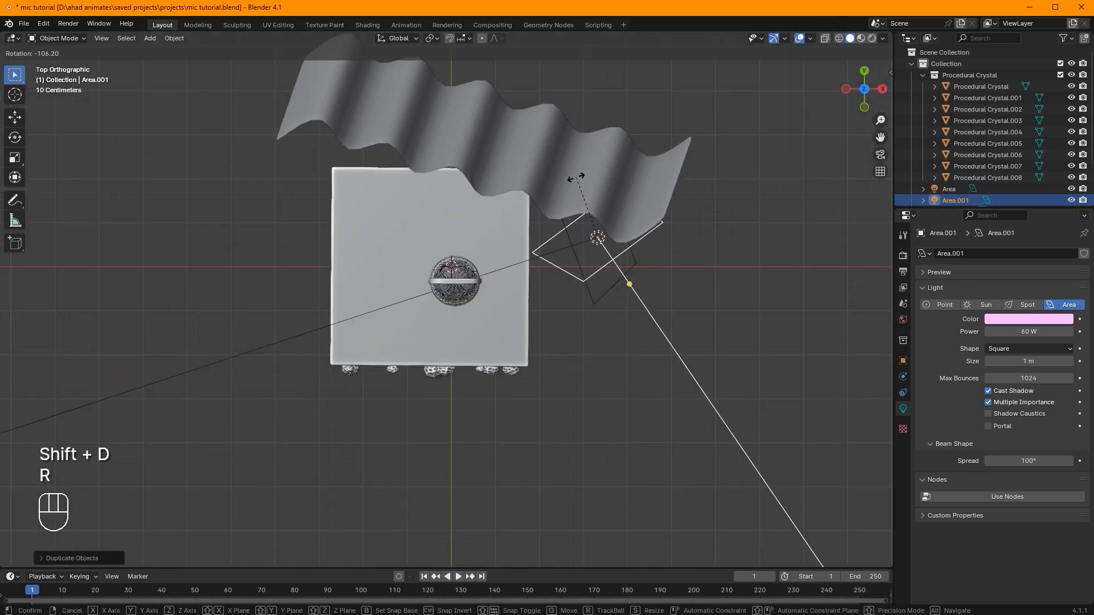
pyautogui.click(579, 240)
pyautogui.press('g')
pyautogui.click(386, 185)
pyautogui.press('e')
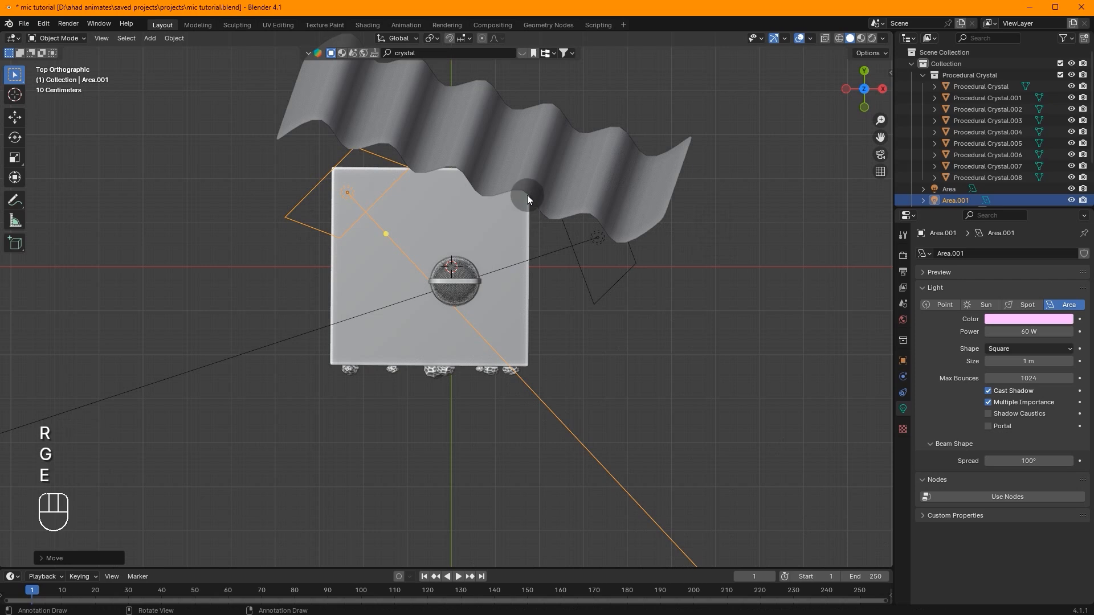
pyautogui.press('r')
pyautogui.click(557, 213)
pyautogui.press('g')
pyautogui.click(551, 235)
# Tint the duplicated light pale blue with hue 0.525 and saturation 0.481 in the rendered camera view
pyautogui.click(880, 154)
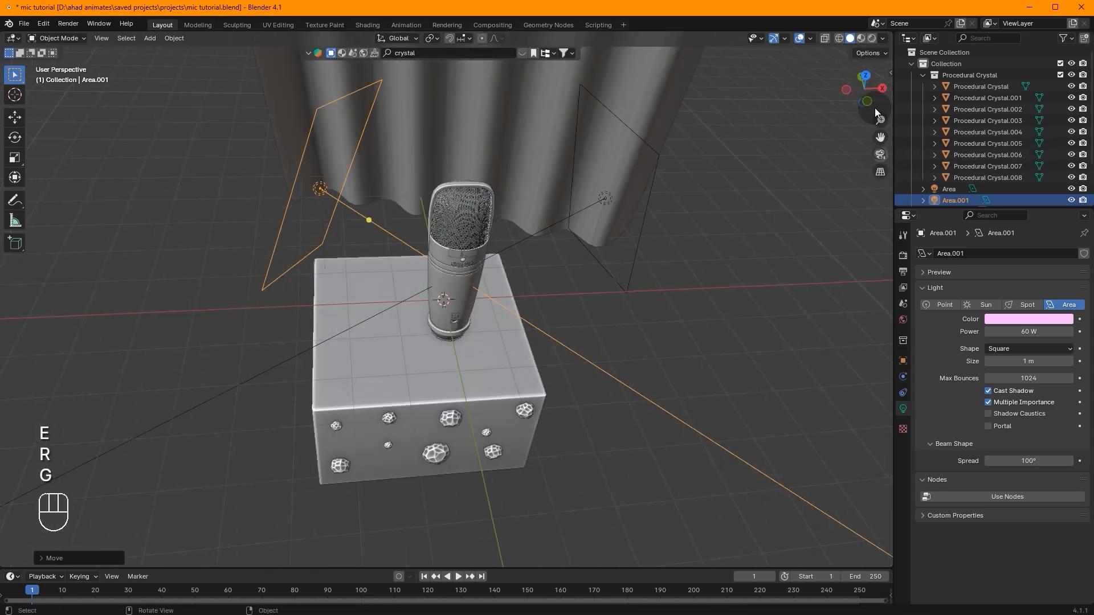
pyautogui.click(872, 37)
pyautogui.click(996, 319)
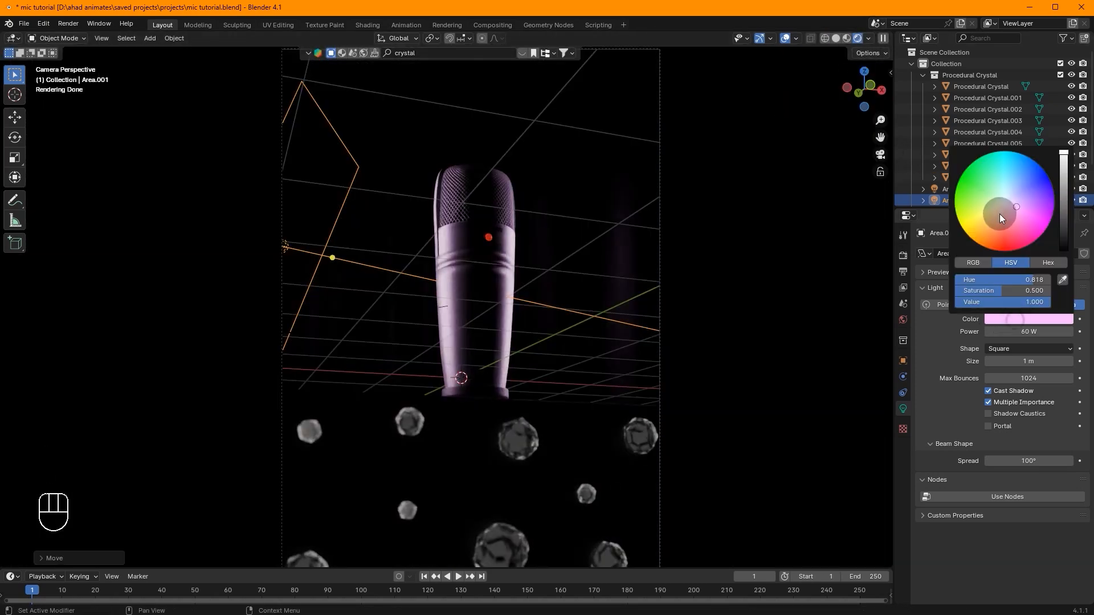
pyautogui.click(1006, 188)
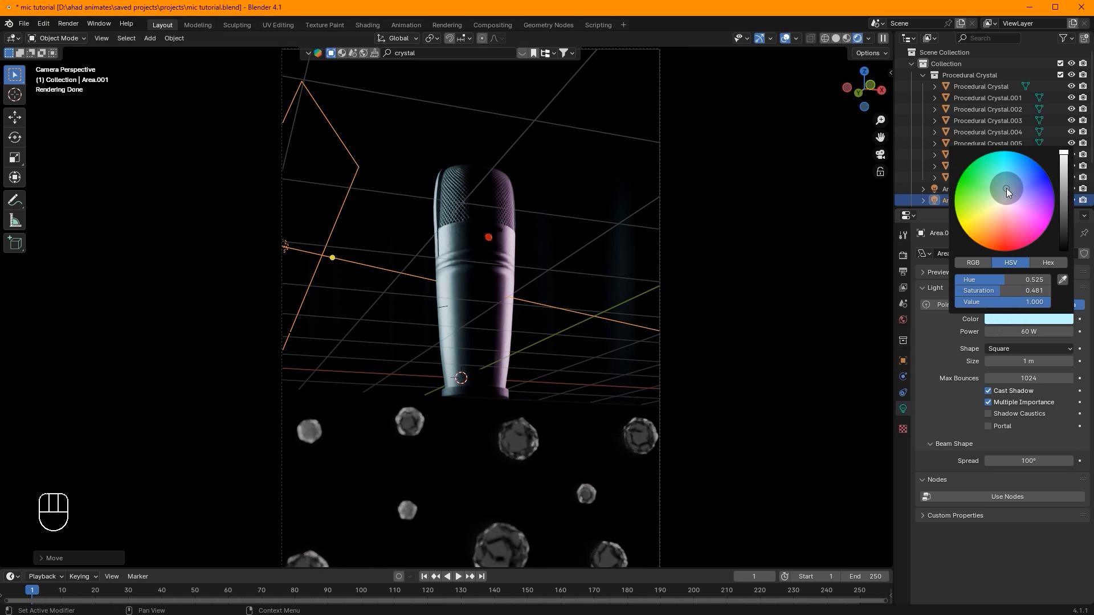
# Duplicate the blue area light and move the copy in front of the pedestal's right side from the top view
pyautogui.click(864, 72)
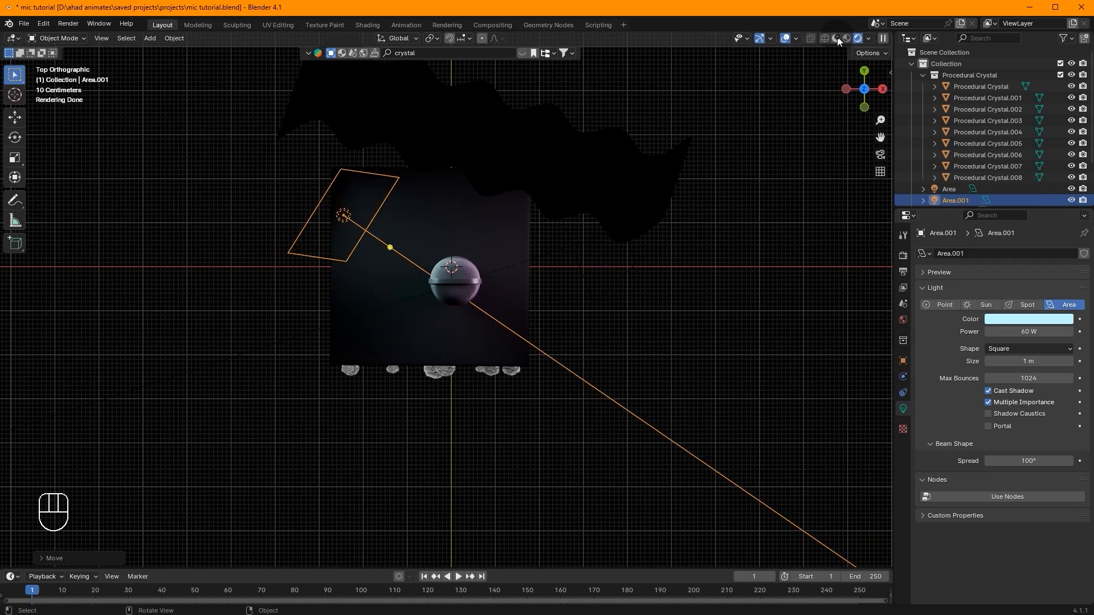
pyautogui.click(838, 40)
pyautogui.scroll(-3, 531, 276)
pyautogui.moveTo(495, 277); pyautogui.dragTo(535, 247, button='middle')
pyautogui.hotkey('shift', 'd')
pyautogui.rightClick(629, 304)
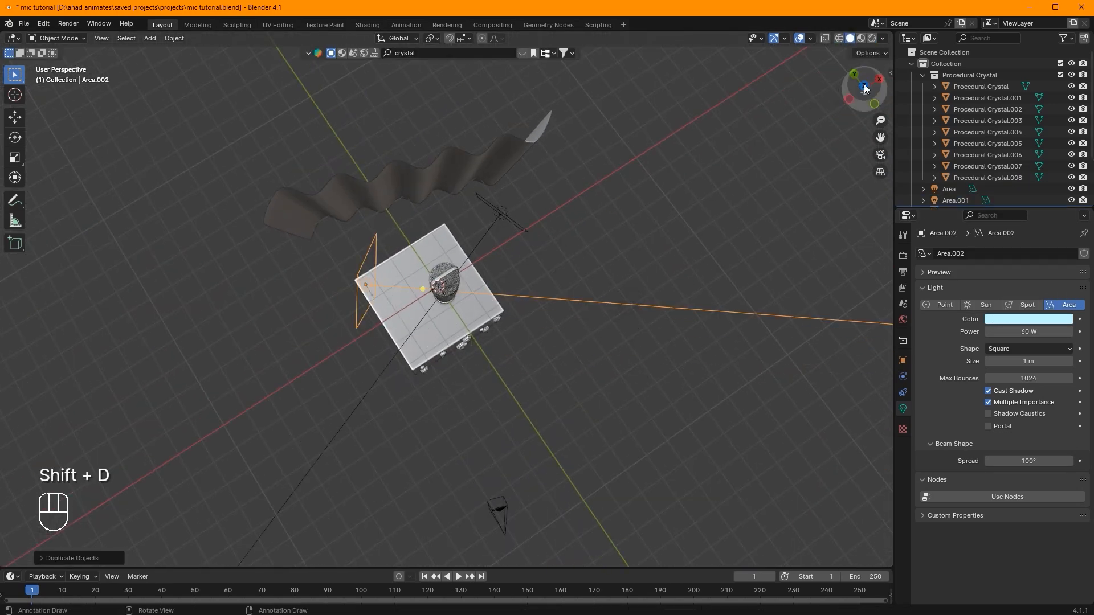
pyautogui.click(863, 86)
pyautogui.press('g')
pyautogui.click(625, 428)
# Rotate and reposition the third area light at the pedestal's front right so it points at the microphone
pyautogui.press('r')
pyautogui.click(368, 200)
pyautogui.press('g')
pyautogui.click(622, 427)
pyautogui.press('r')
pyautogui.click(599, 289)
pyautogui.press('g')
pyautogui.click(653, 219)
pyautogui.press('r')
pyautogui.click(672, 292)
pyautogui.press('g')
pyautogui.click(608, 310)
# Resize the third area light along X and Z and adjust its overall scale
pyautogui.moveTo(608, 310); pyautogui.dragTo(658, 289, button='middle')
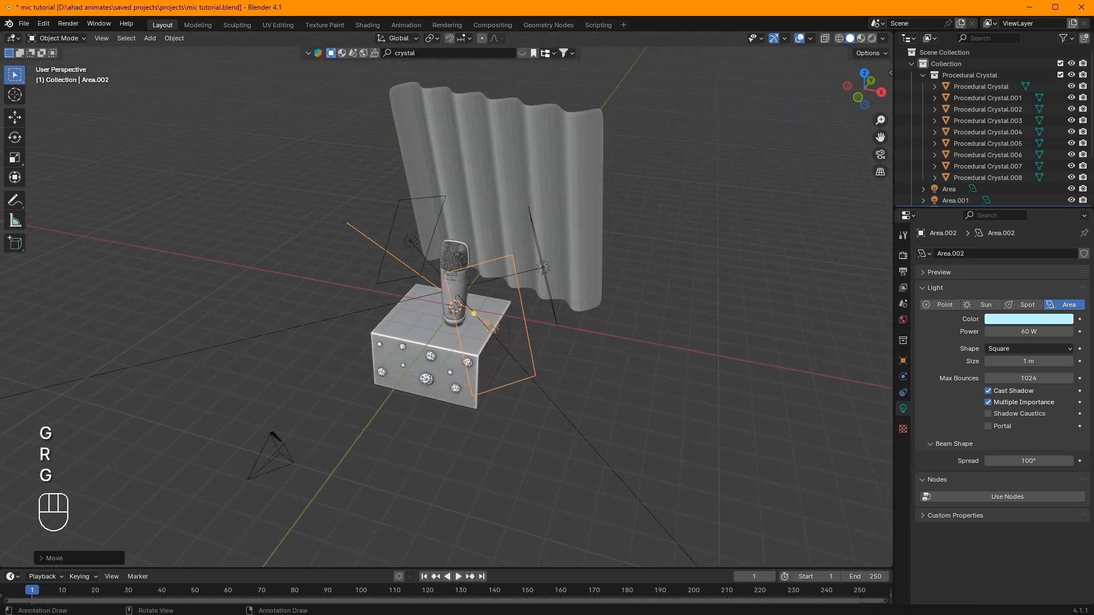
pyautogui.press('s')
pyautogui.press('s')
pyautogui.press('s')
pyautogui.press('s')
pyautogui.press('s')
pyautogui.press('x')
pyautogui.click(552, 292)
pyautogui.press('s')
pyautogui.press('z')
pyautogui.click(560, 281)
pyautogui.press('s')
pyautogui.click(570, 285)
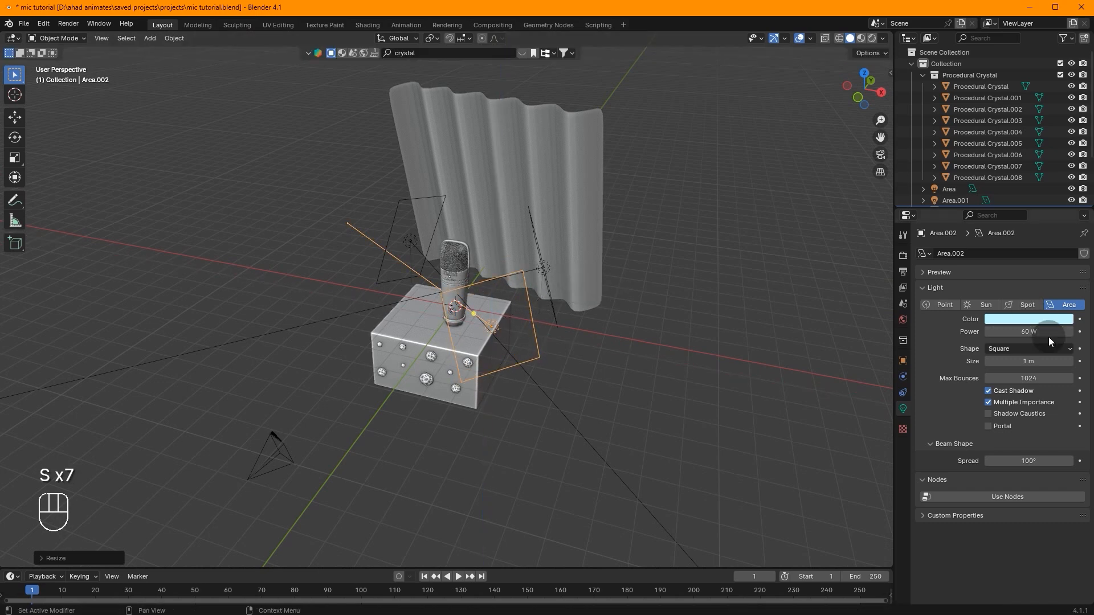
# Set the third area light's power to 20 W, its color to white and its spread to 180°
pyautogui.click(1026, 329)
pyautogui.write('20')
pyautogui.press('Return')
pyautogui.click(1026, 320)
pyautogui.moveTo(1013, 281); pyautogui.dragTo(958, 292)
pyautogui.moveTo(1028, 460); pyautogui.dragTo(1070, 461)
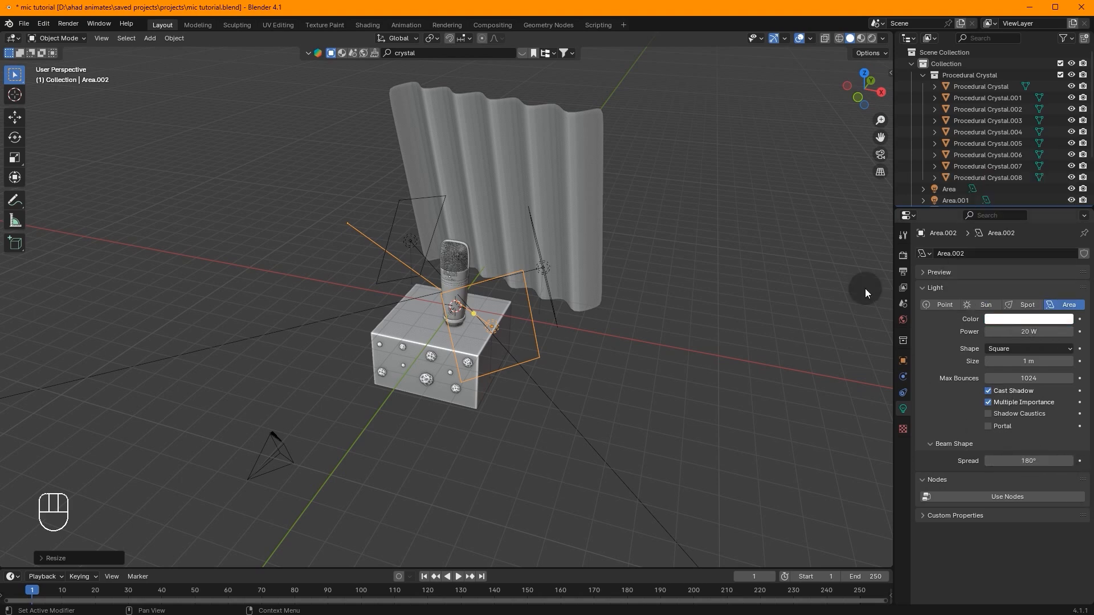
# Save the file and show the scene through the camera in rendered shading
pyautogui.click(880, 155)
pyautogui.hotkey('ctrl', 's')
pyautogui.click(870, 39)
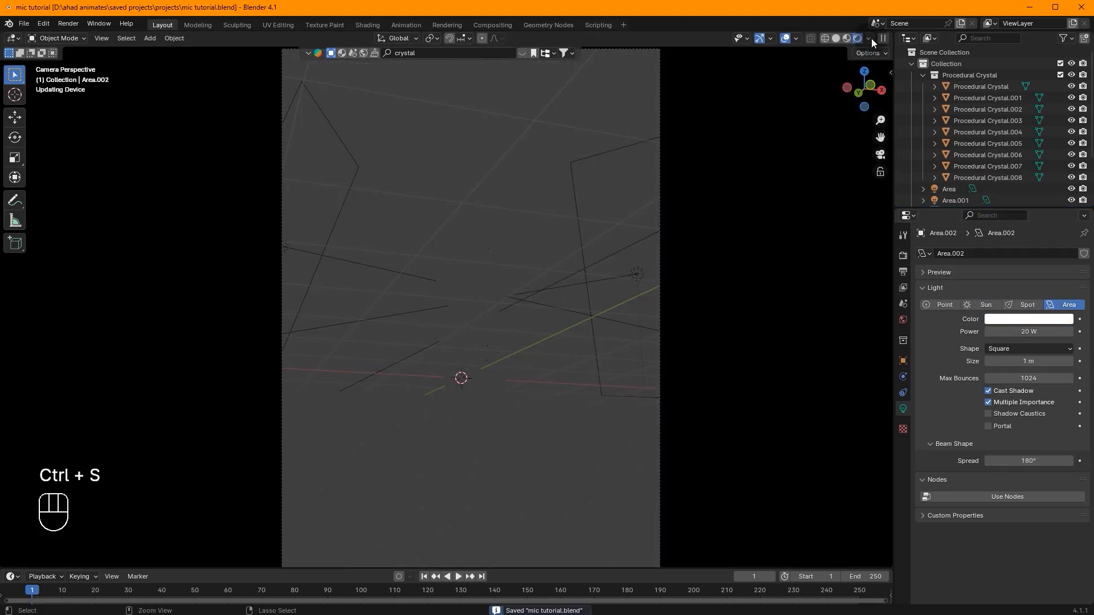
# Move the third area light along Z and stretch it along Z
pyautogui.moveTo(634, 198); pyautogui.dragTo(659, 256, button='middle')
pyautogui.click(646, 250)
pyautogui.press('g')
pyautogui.press('z')
pyautogui.press('z')
pyautogui.click(581, 267)
pyautogui.press('s')
pyautogui.press('z')
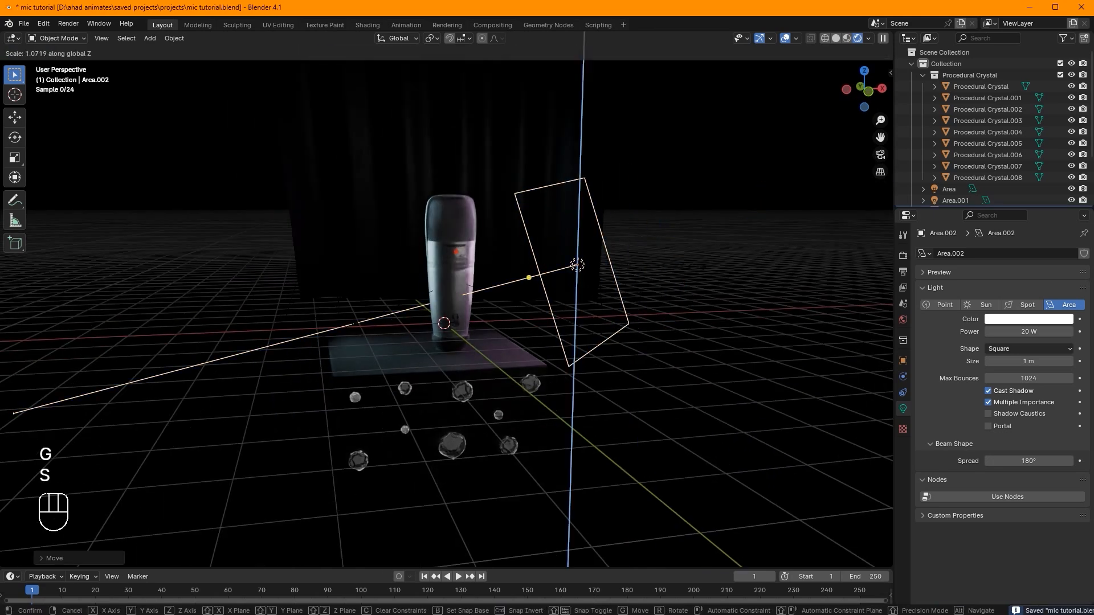
pyautogui.click(660, 227)
pyautogui.press('r')
pyautogui.press('Escape')
# In the solid-shaded front view, reposition the third area light and tilt it about its local X axis
pyautogui.click(835, 39)
pyautogui.click(864, 85)
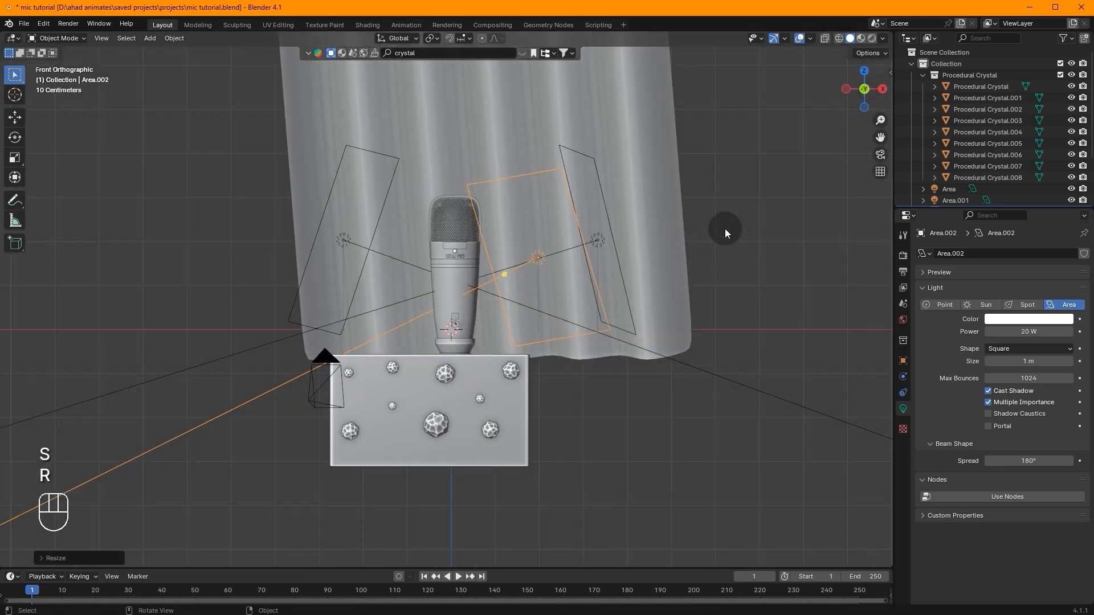
pyautogui.press('g')
pyautogui.click(707, 291)
pyautogui.press('r')
pyautogui.press('x')
pyautogui.press('x')
pyautogui.click(702, 319)
# Adjust the tilted third area light's height along Z and enlarge it further along Z
pyautogui.press('g')
pyautogui.press('z')
pyautogui.click(701, 272)
pyautogui.press('s')
pyautogui.press('z')
pyautogui.click(790, 274)
pyautogui.moveTo(708, 245); pyautogui.dragTo(741, 284, button='middle')
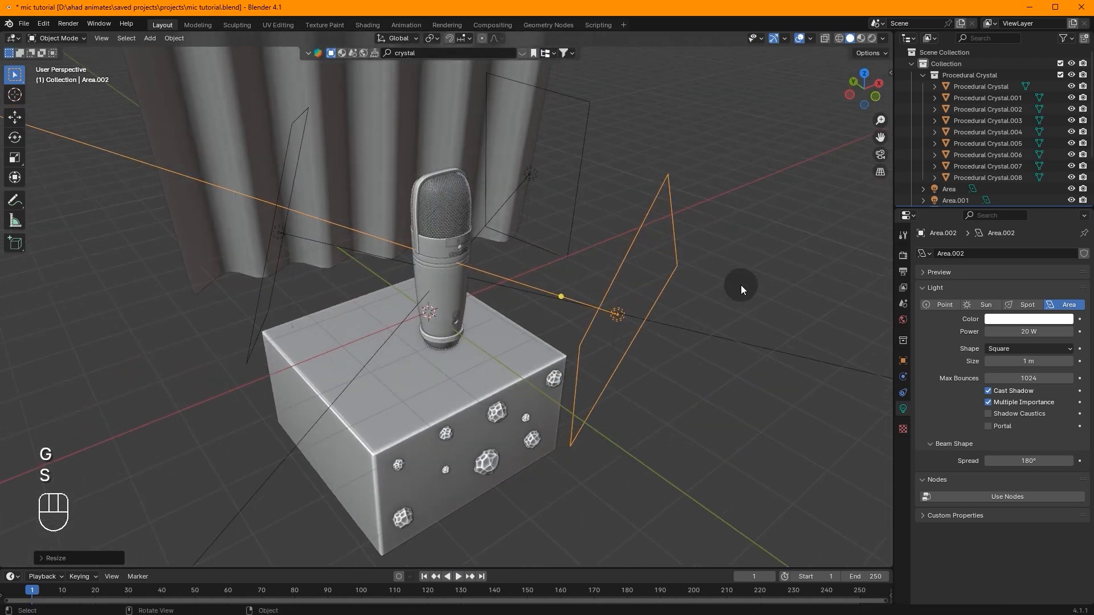
# Set the third area light's power to 30 W in the rendered camera view and raise the light along Z
pyautogui.click(880, 154)
pyautogui.click(872, 38)
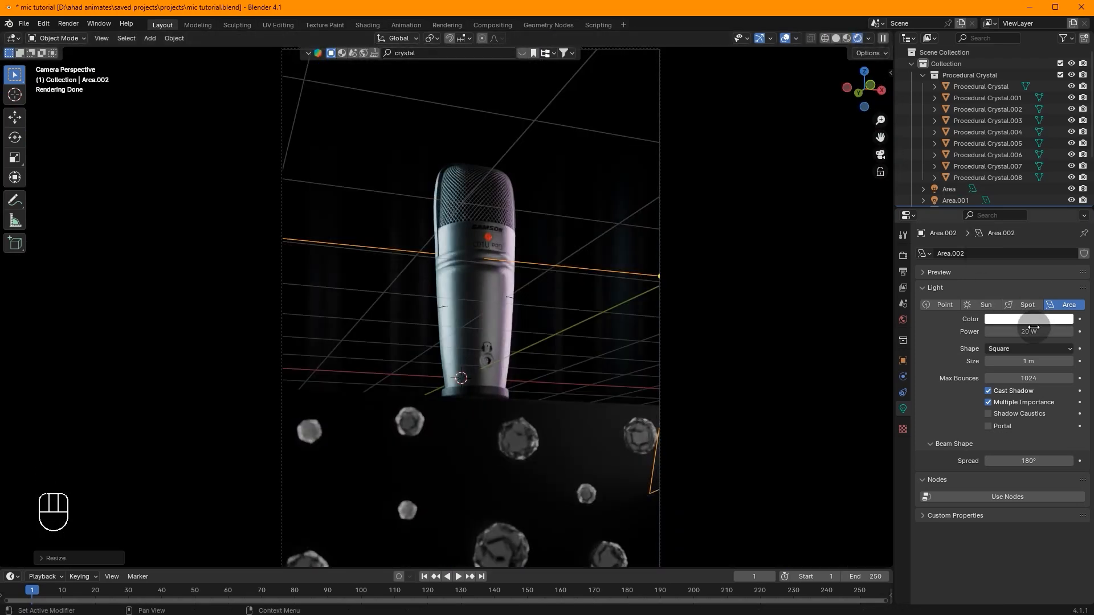
pyautogui.moveTo(1032, 328); pyautogui.dragTo(1054, 328)
pyautogui.write('30')
pyautogui.press('Return')
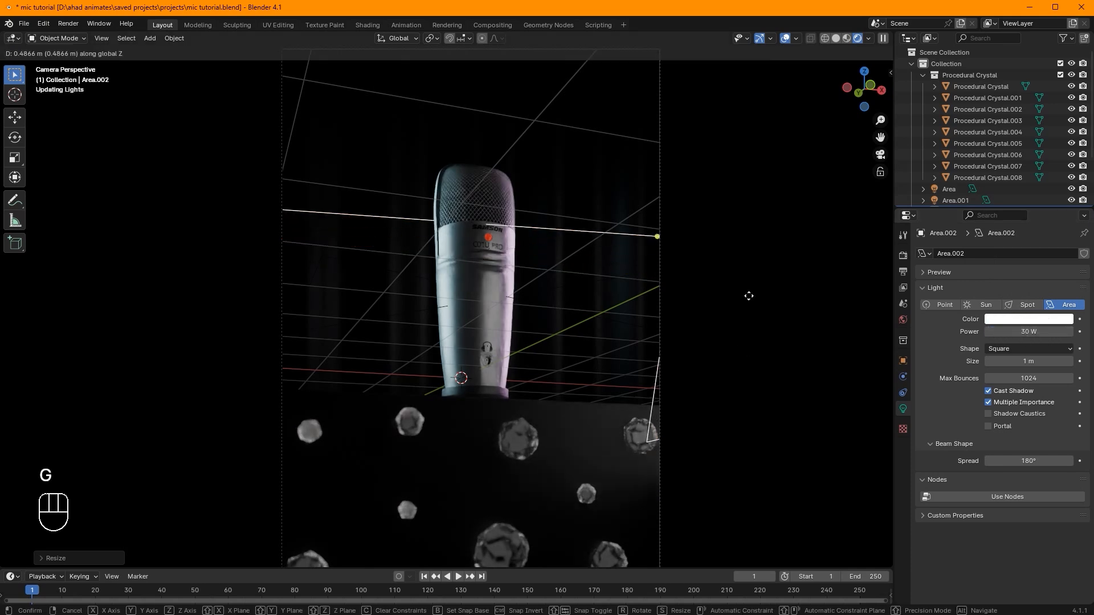
pyautogui.press('g')
pyautogui.moveTo(758, 290); pyautogui.dragTo(778, 380, button='middle')
# Rotate the third area light in the front view so it faces the microphone
pyautogui.press('r')
pyautogui.press('z')
pyautogui.rightClick(830, 120)
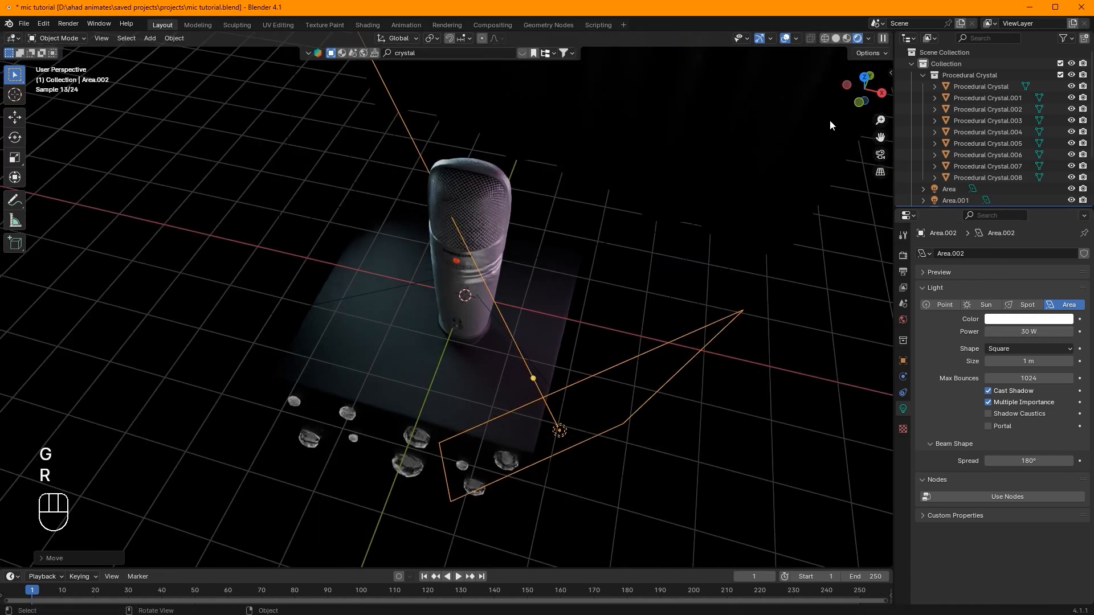
pyautogui.click(858, 101)
pyautogui.press('r')
pyautogui.click(817, 252)
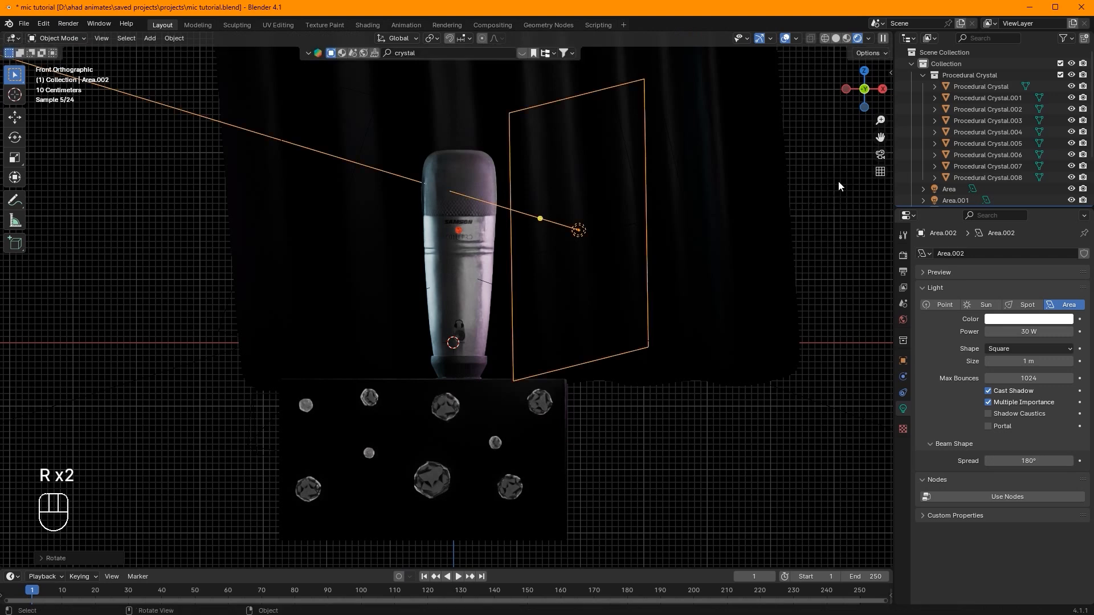
# Set the third area light's spread to 110° and shift it about 0.75 m along negative X
pyautogui.moveTo(817, 252); pyautogui.dragTo(767, 317, button='middle')
pyautogui.moveTo(1021, 457); pyautogui.dragTo(1005, 458)
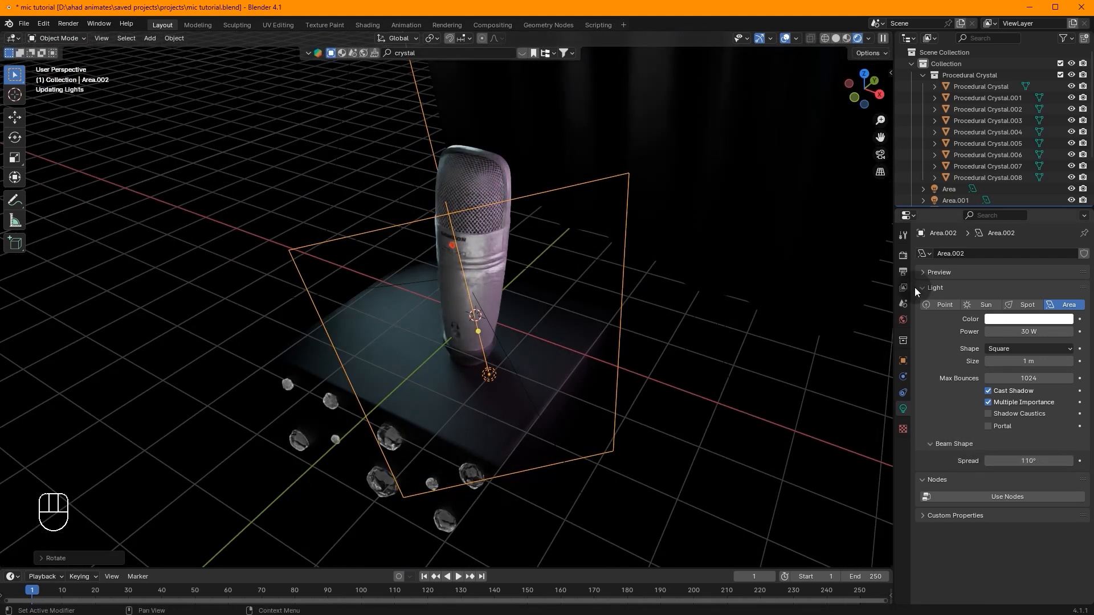
pyautogui.click(880, 154)
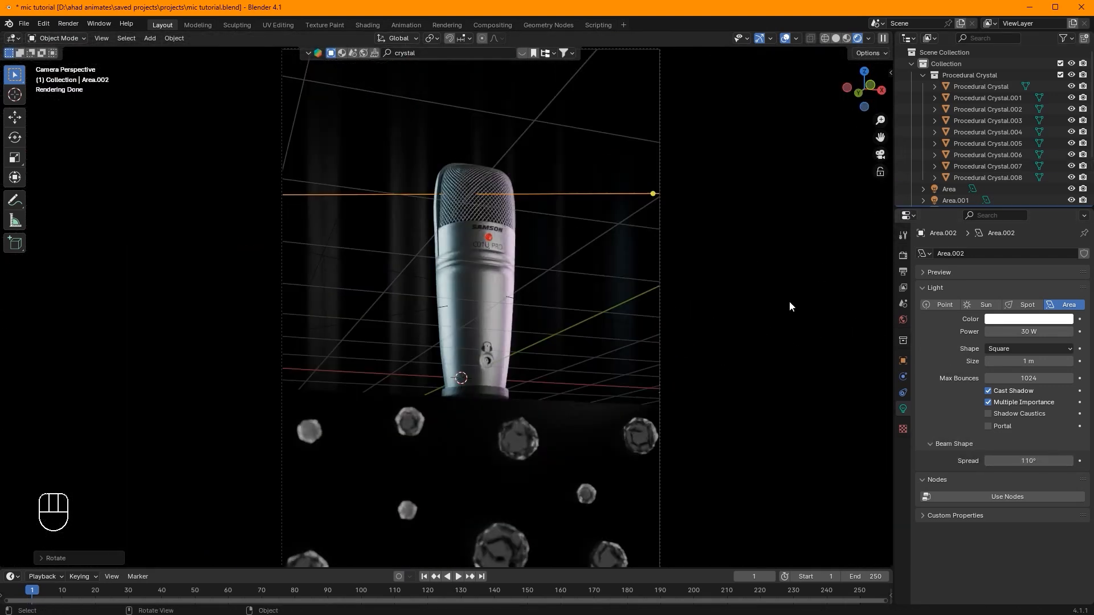
pyautogui.press('g')
pyautogui.press('x')
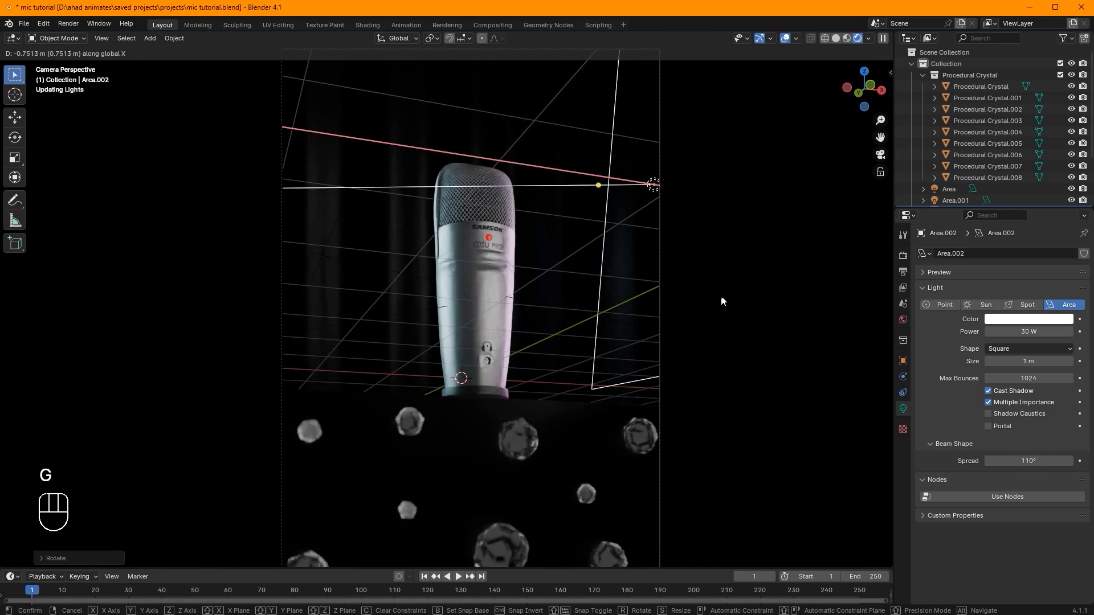
pyautogui.click(721, 296)
# In solid shading, rotate the third area light about Z and reposition it along Y and X
pyautogui.click(835, 39)
pyautogui.moveTo(724, 208); pyautogui.dragTo(693, 302, button='middle')
pyautogui.press('r')
pyautogui.press('z')
pyautogui.click(643, 225)
pyautogui.press('g')
pyautogui.press('y')
pyautogui.click(711, 213)
pyautogui.press('g')
pyautogui.press('x')
pyautogui.click(801, 247)
# Scale the third area light along X and Y, and fine-tune its rotation
pyautogui.moveTo(726, 358); pyautogui.dragTo(698, 307, button='middle')
pyautogui.press('s')
pyautogui.press('x')
pyautogui.click(659, 355)
pyautogui.moveTo(660, 354); pyautogui.dragTo(691, 287, button='middle')
pyautogui.press('s')
pyautogui.press('y')
pyautogui.click(622, 285)
pyautogui.press('r')
pyautogui.click(860, 154)
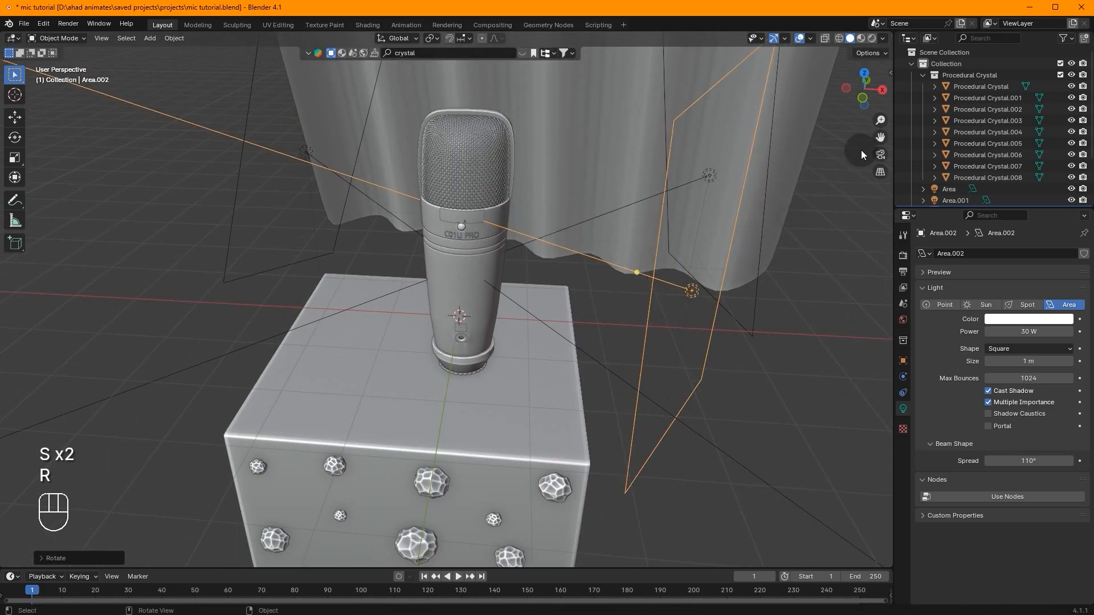
# Set the third area light's power to 45 W in the rendered camera view and save the file
pyautogui.click(880, 155)
pyautogui.hotkey('ctrl', 's')
pyautogui.click(871, 38)
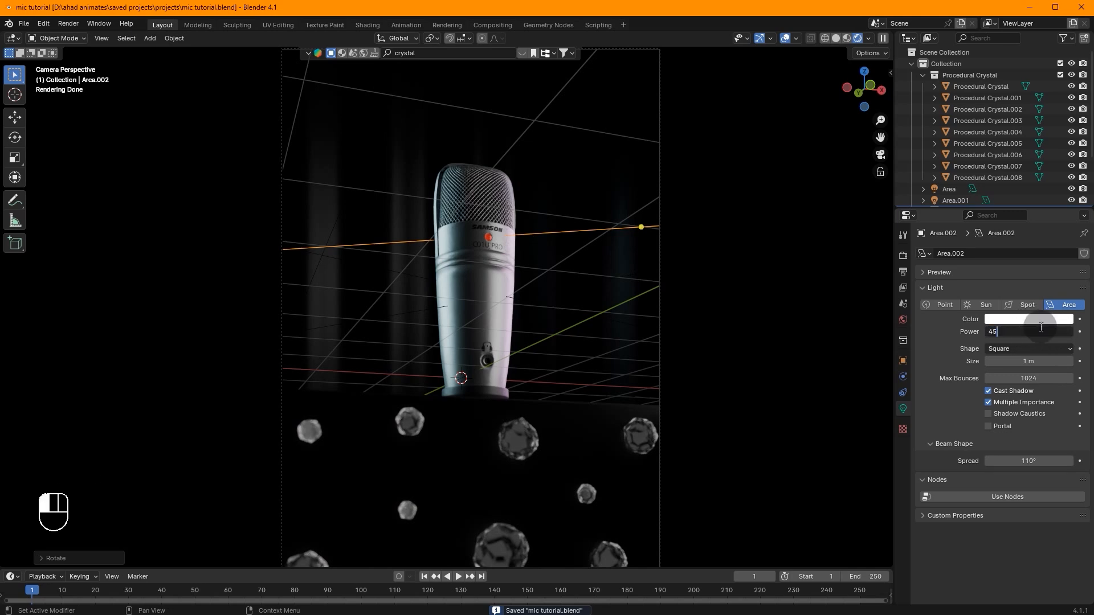
pyautogui.press('Return')
pyautogui.hotkey('ctrl', 's')
# Adjust the third area light's overall scale and return to the camera view
pyautogui.scroll(-2, 697, 230)
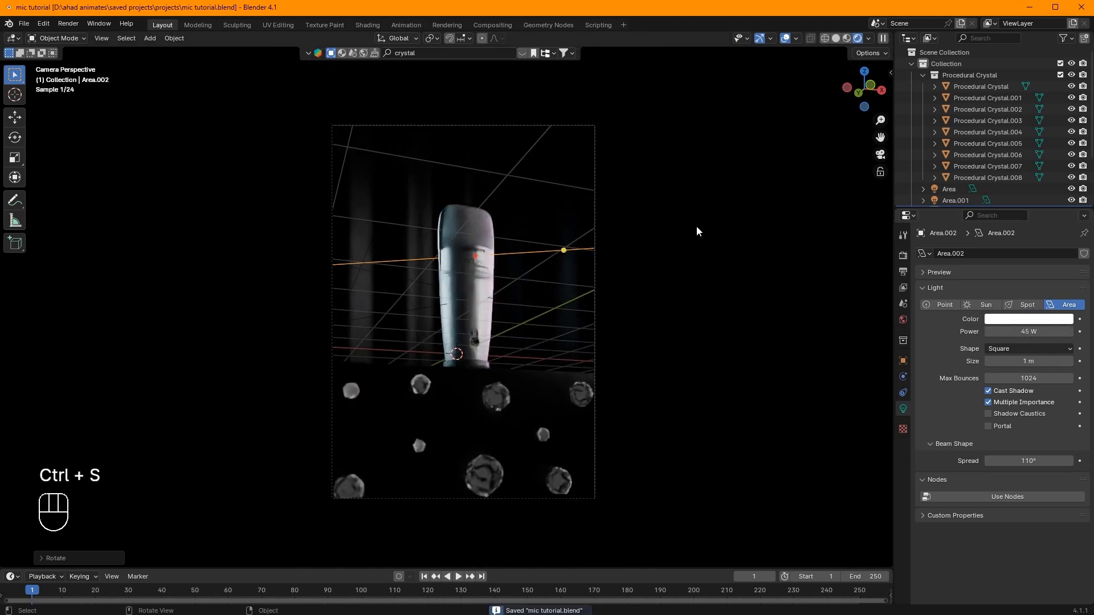
pyautogui.moveTo(697, 230); pyautogui.dragTo(669, 251, button='middle')
pyautogui.press('s')
pyautogui.click(735, 208)
pyautogui.click(880, 155)
# Move the third area light along X and Y in front of the pedestal, and rotate it toward the microphone
pyautogui.moveTo(547, 217); pyautogui.dragTo(561, 352, button='middle')
pyautogui.press('g')
pyautogui.press('x')
pyautogui.click(527, 359)
pyautogui.press('g')
pyautogui.press('y')
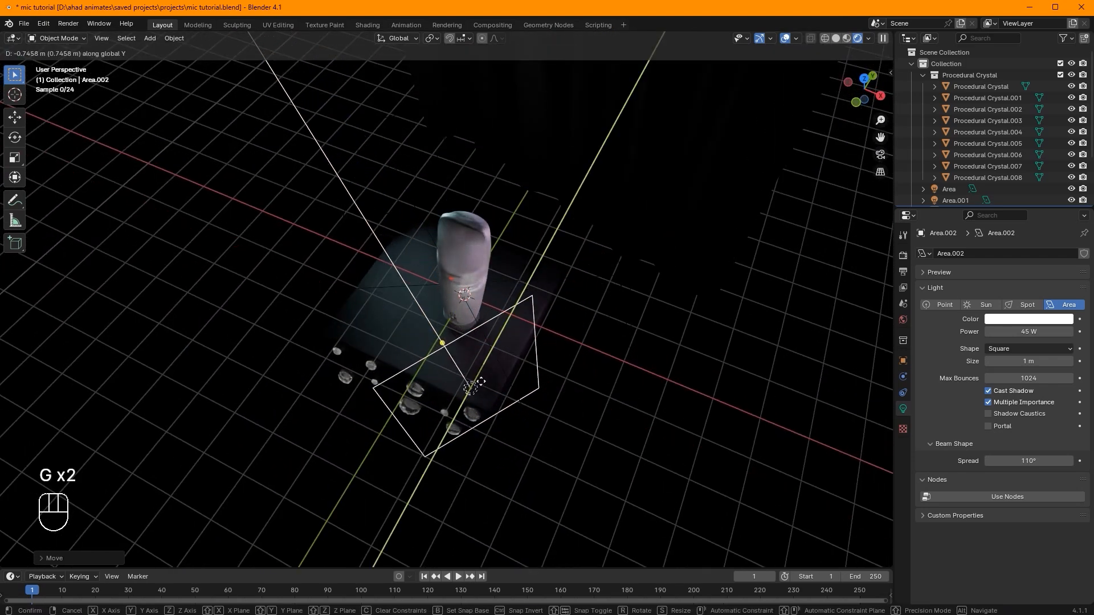
pyautogui.click(472, 397)
pyautogui.press('r')
pyautogui.middleClick(477, 400)
pyautogui.click(484, 407)
# Move the pink area light closer to the microphone and save the file
pyautogui.click(633, 279)
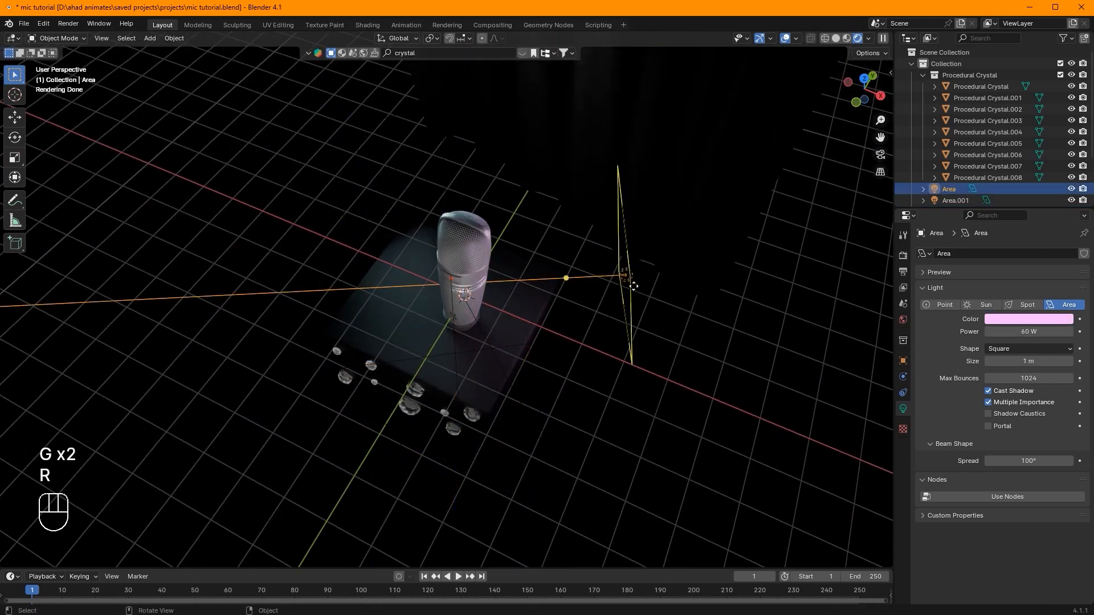
pyautogui.press('g')
pyautogui.click(804, 300)
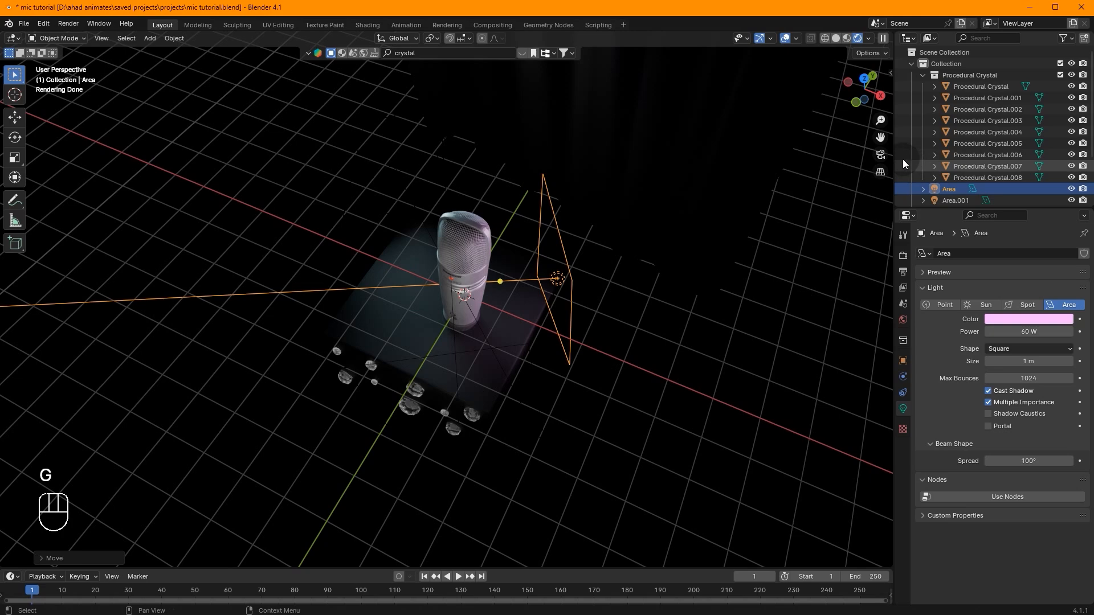
pyautogui.click(880, 154)
pyautogui.scroll(3, 706, 250)
pyautogui.scroll(-3, 603, 268)
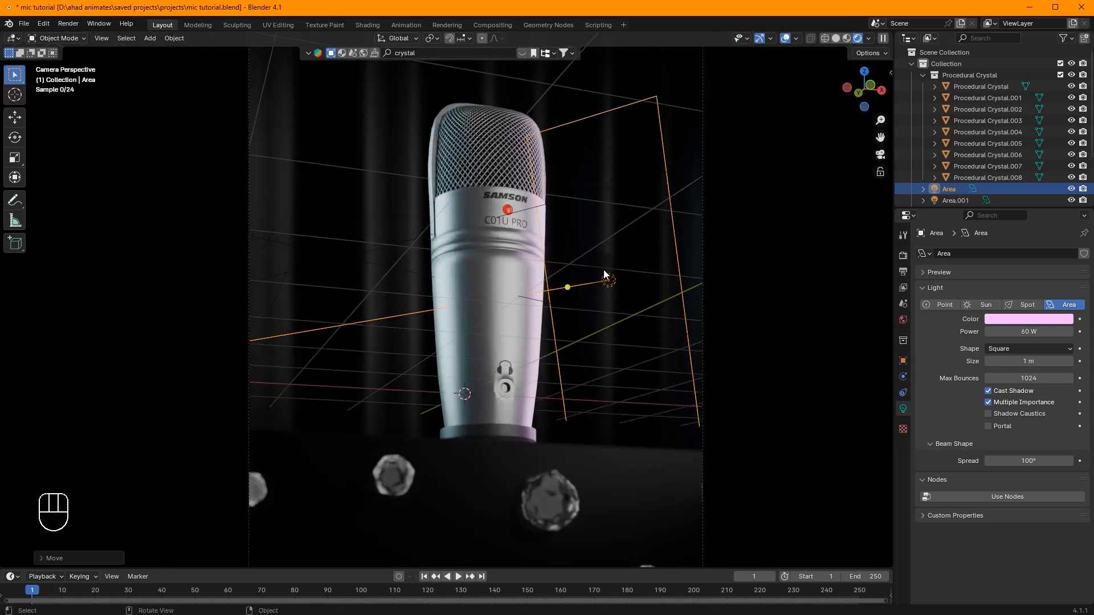
pyautogui.hotkey('ctrl', 's')
# Set the microphone body material's roughness to 0.45 and save the file
pyautogui.click(487, 300)
pyautogui.scroll(14, 487, 299)
pyautogui.moveTo(612, 307); pyautogui.dragTo(573, 320, button='middle')
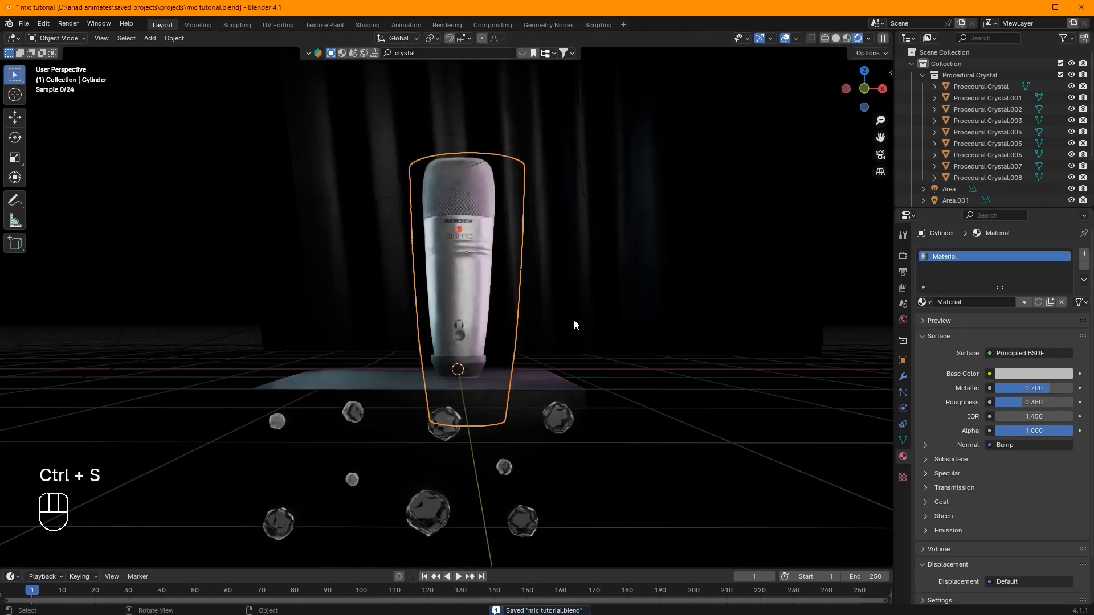
pyautogui.scroll(9, 574, 320)
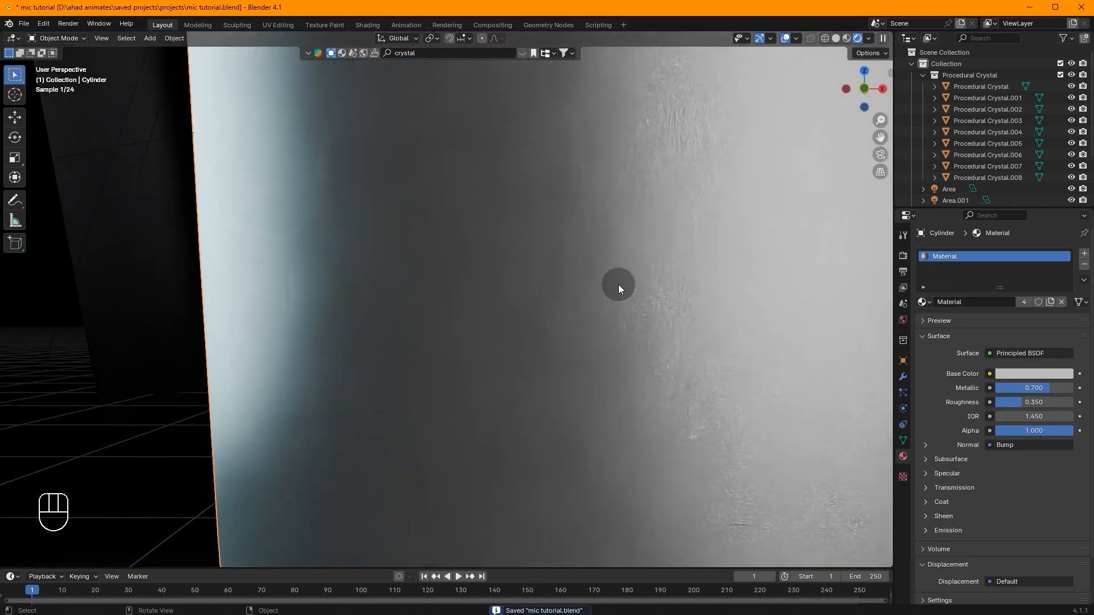
pyautogui.scroll(-4, 617, 286)
pyautogui.click(878, 152)
pyautogui.scroll(-7, 709, 268)
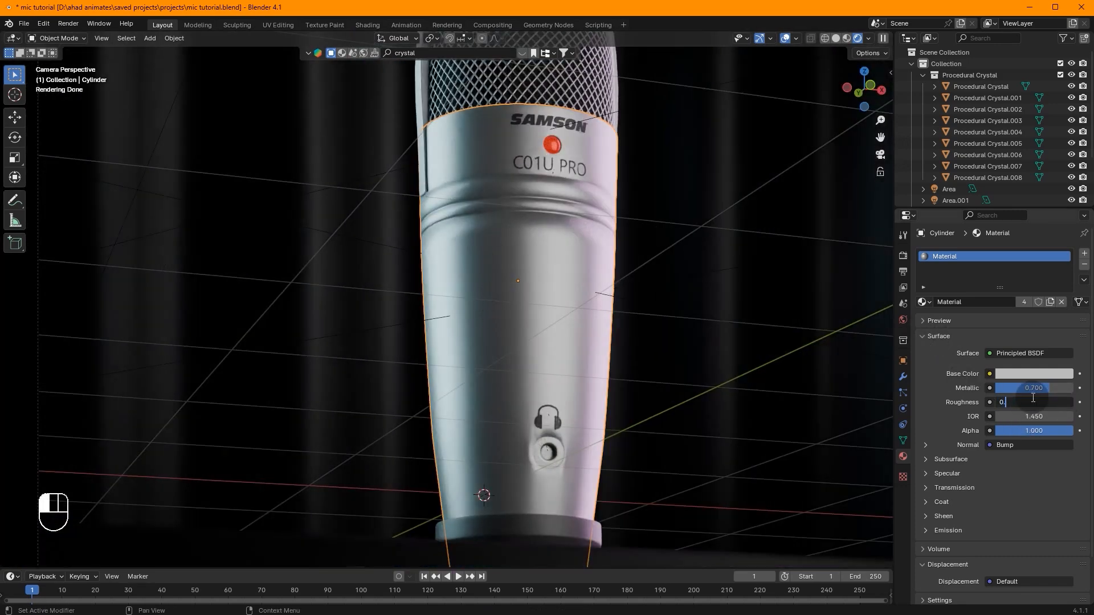
pyautogui.hotkey('ctrl', 'a')
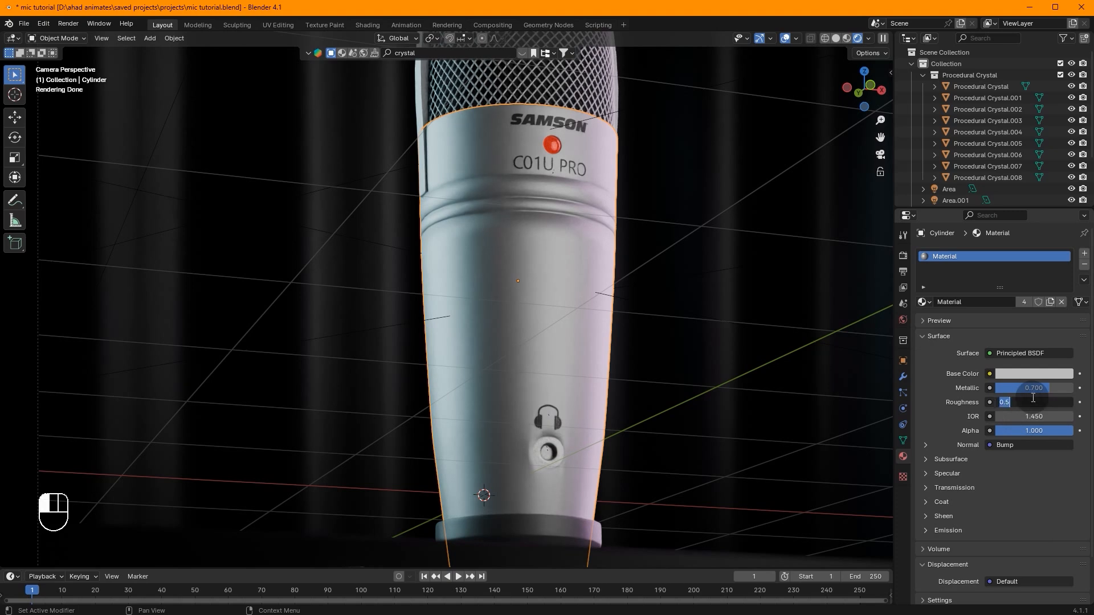
pyautogui.click(1067, 402)
pyautogui.write('0')
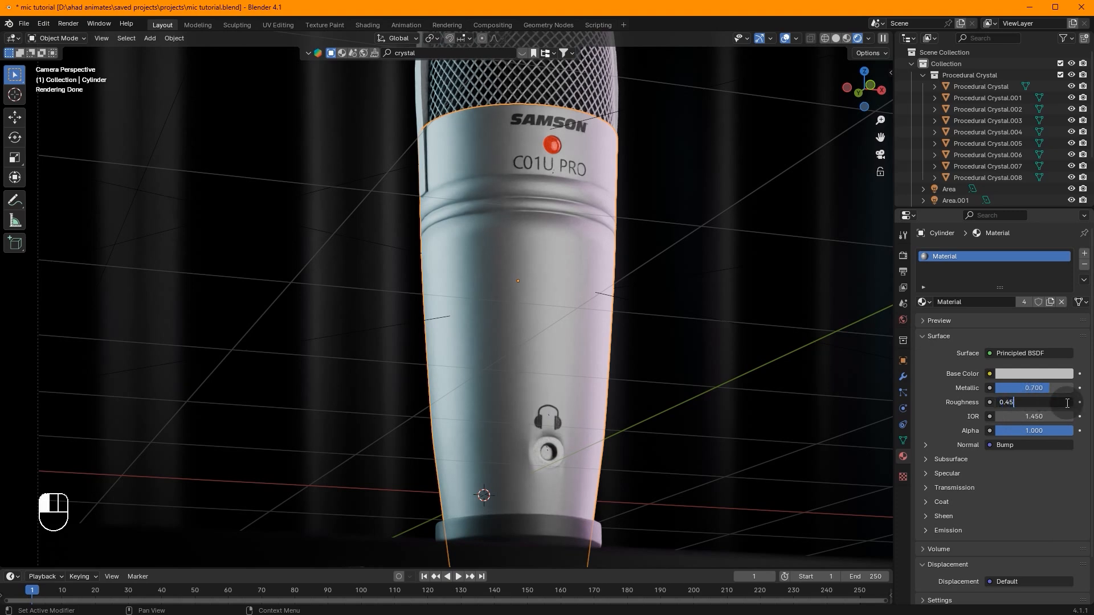
pyautogui.press('Return')
pyautogui.hotkey('ctrl', 's')
# Adjust the roughness and base color of the pedestal's material
pyautogui.scroll(-5, 611, 306)
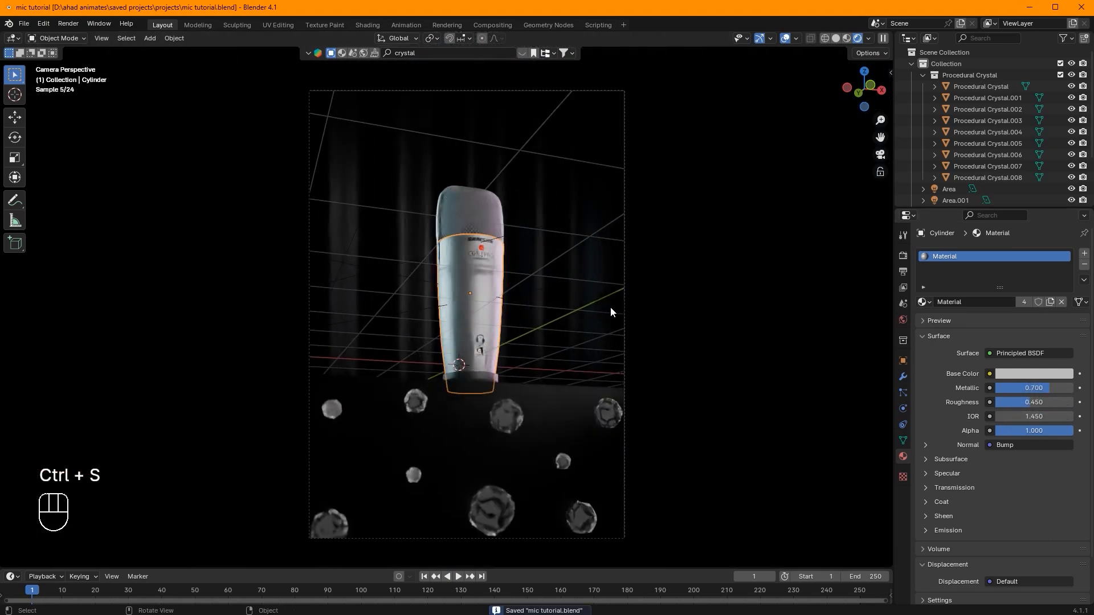
pyautogui.keyDown('shift'); pyautogui.moveTo(609, 307); pyautogui.dragTo(592, 326, button='middle'); pyautogui.keyUp('shift')
pyautogui.click(564, 424)
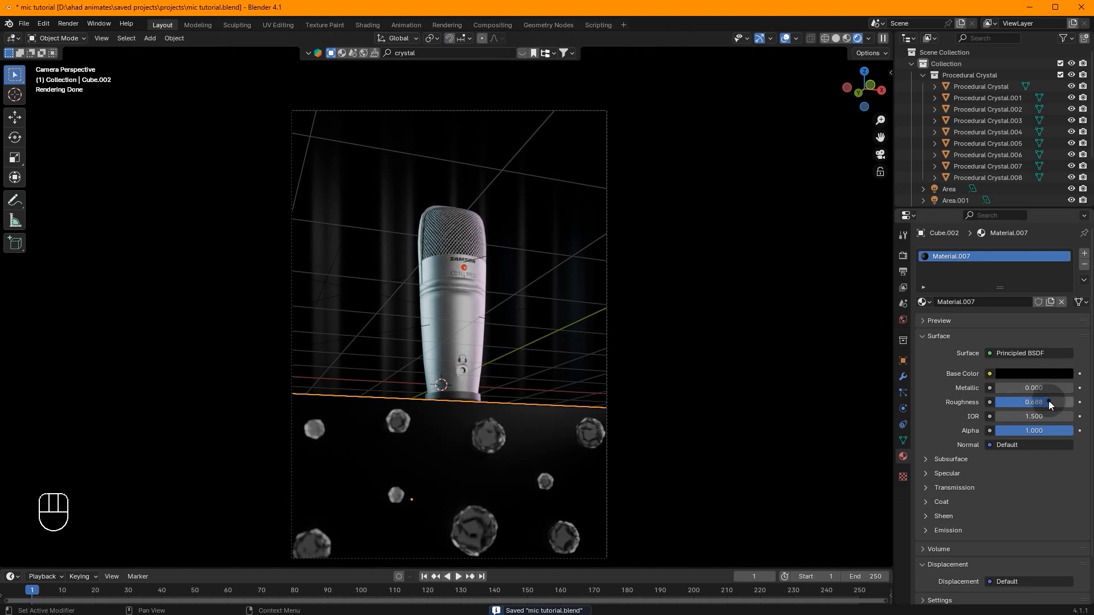
pyautogui.moveTo(1050, 403); pyautogui.dragTo(1055, 402)
pyautogui.click(1046, 373)
pyautogui.moveTo(1019, 347); pyautogui.dragTo(1028, 347)
pyautogui.moveTo(484, 331)
pyautogui.mouseDown(button='middle')
pyautogui.moveTo(490, 342)
pyautogui.moveTo(515, 339)
pyautogui.mouseUp(button='middle')
pyautogui.moveTo(666, 361); pyautogui.dragTo(692, 356, button='middle')
pyautogui.scroll(-1, 692, 356)
# Add a fourth area light in solid shading and move it toward the front of the pedestal
pyautogui.click(836, 40)
pyautogui.hotkey('shift', 'a')
pyautogui.moveTo(622, 342)
pyautogui.click(678, 377)
pyautogui.moveTo(606, 368); pyautogui.dragTo(538, 395, button='middle')
pyautogui.press('g')
pyautogui.middleClick(530, 400)
pyautogui.click(396, 442)
# Rotate and reposition the fourth area light in the front view so it faces the pedestal's crystals
pyautogui.click(851, 92)
pyautogui.press('r')
pyautogui.click(521, 432)
pyautogui.press('g')
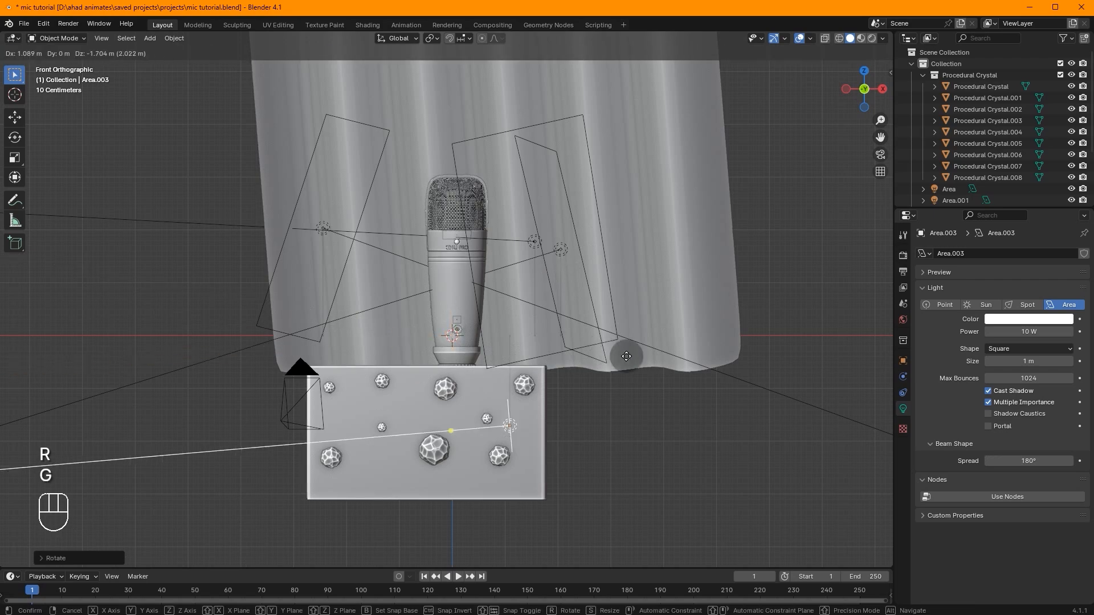
pyautogui.click(647, 356)
pyautogui.press('r')
pyautogui.click(633, 343)
# Turn the fourth area light toward the pedestal's front face and scale it up
pyautogui.moveTo(589, 332); pyautogui.dragTo(482, 381, button='middle')
pyautogui.press('r')
pyautogui.click(528, 414)
pyautogui.press('s')
pyautogui.click(624, 407)
pyautogui.press('s')
pyautogui.click(728, 416)
# Set the fourth area light's power to 60 W and shift it into place before the pedestal
pyautogui.moveTo(516, 297); pyautogui.dragTo(547, 259, button='middle')
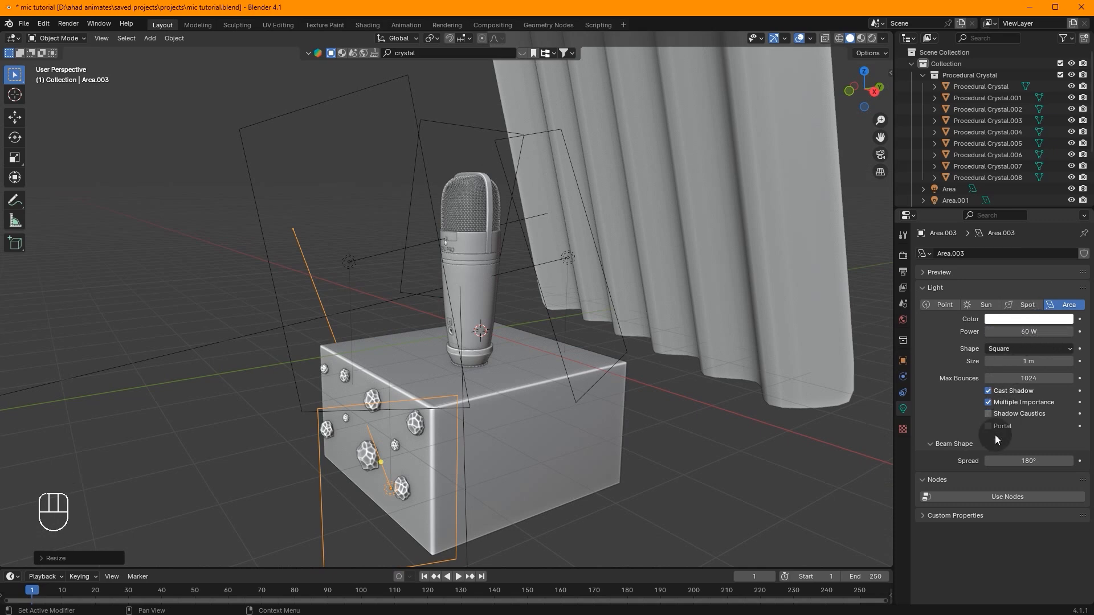
pyautogui.press('g')
pyautogui.click(598, 379)
pyautogui.moveTo(598, 378); pyautogui.dragTo(669, 380, button='middle')
pyautogui.press('g')
pyautogui.click(719, 401)
# Set the fourth area light's power to 10 W and spread to 80° in the rendered camera view, saving the file
pyautogui.click(880, 156)
pyautogui.hotkey('ctrl', 's')
pyautogui.click(873, 38)
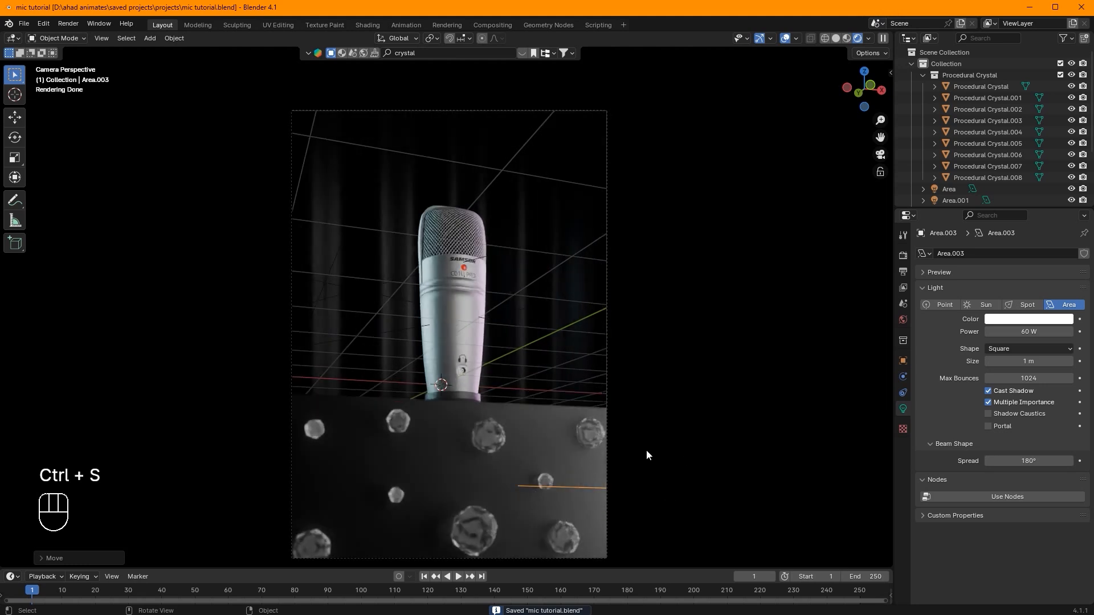
pyautogui.scroll(1, 641, 454)
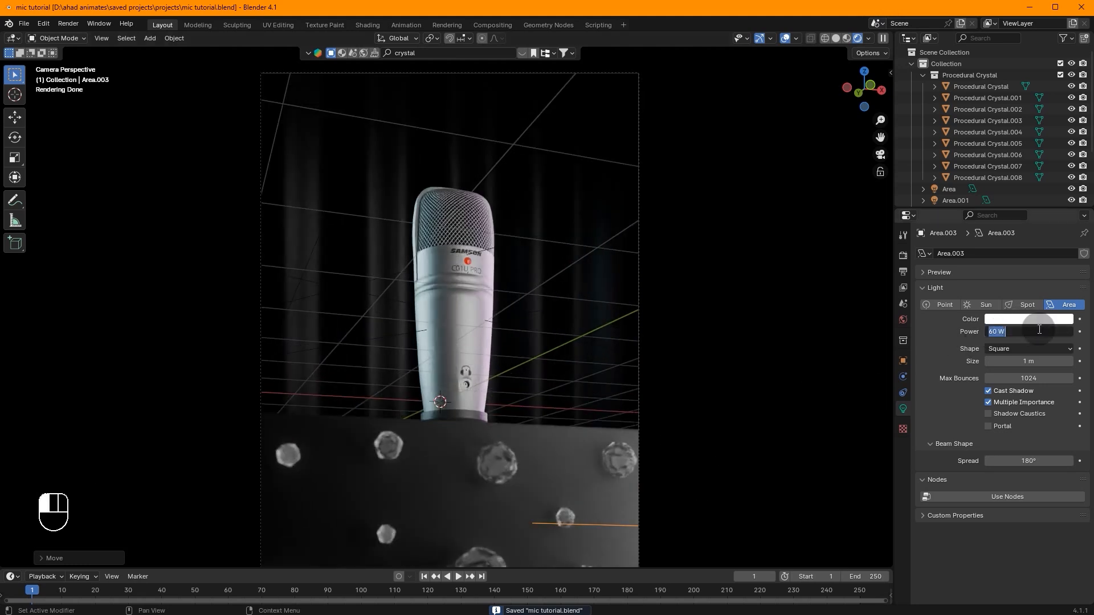
pyautogui.moveTo(1048, 460); pyautogui.dragTo(882, 459)
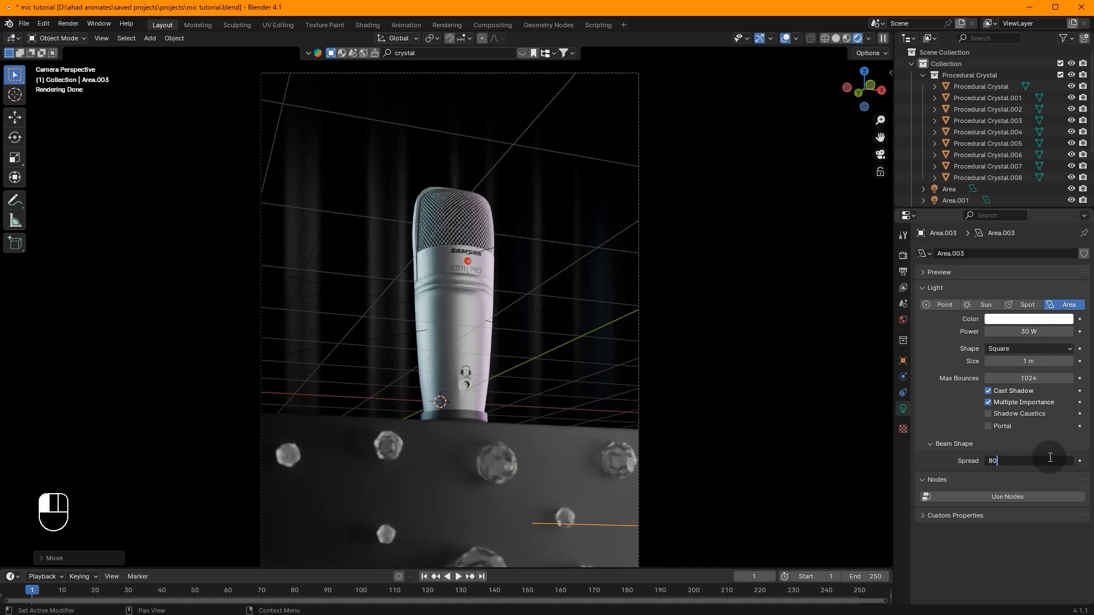
pyautogui.press('Return')
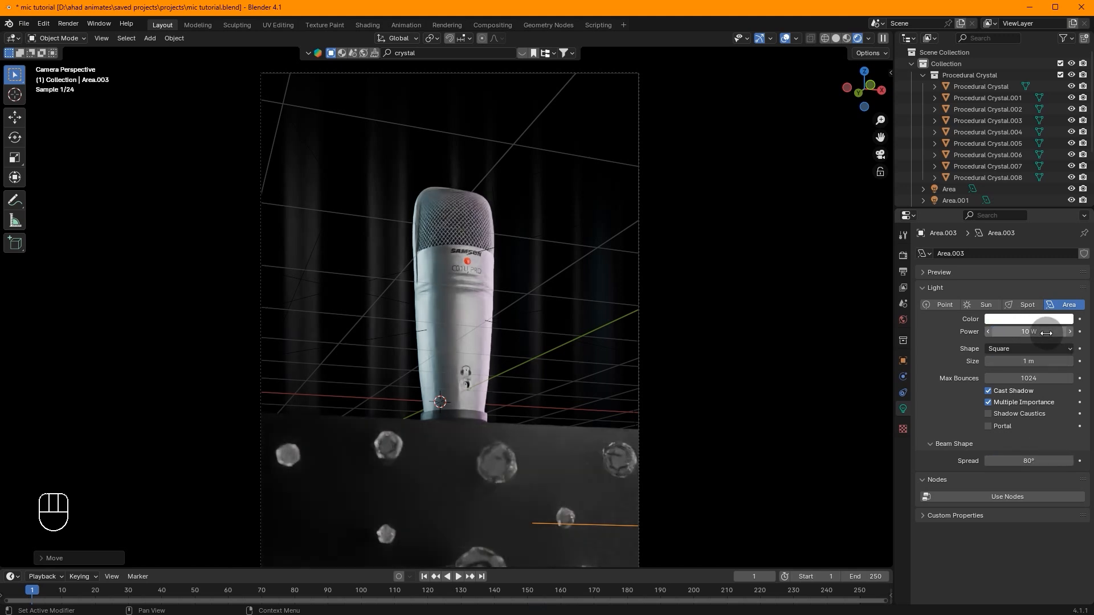
pyautogui.hotkey('ctrl', 's')
# Hide the fourth area light to compare the lighting, undo the hiding, and set its power to 25 W
pyautogui.press('h')
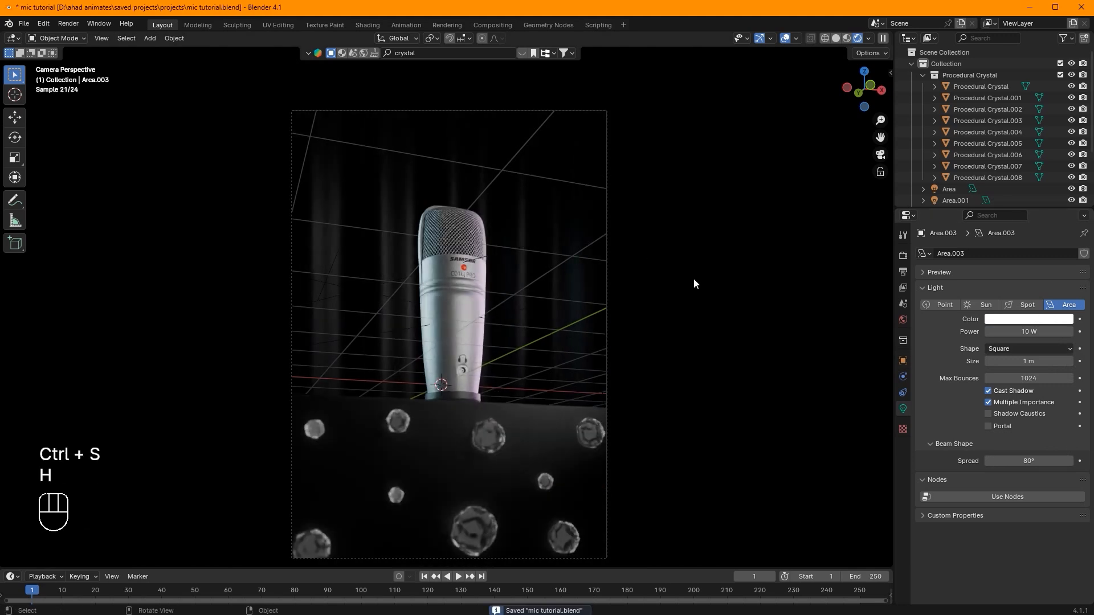
pyautogui.hotkey('ctrl', 'z')
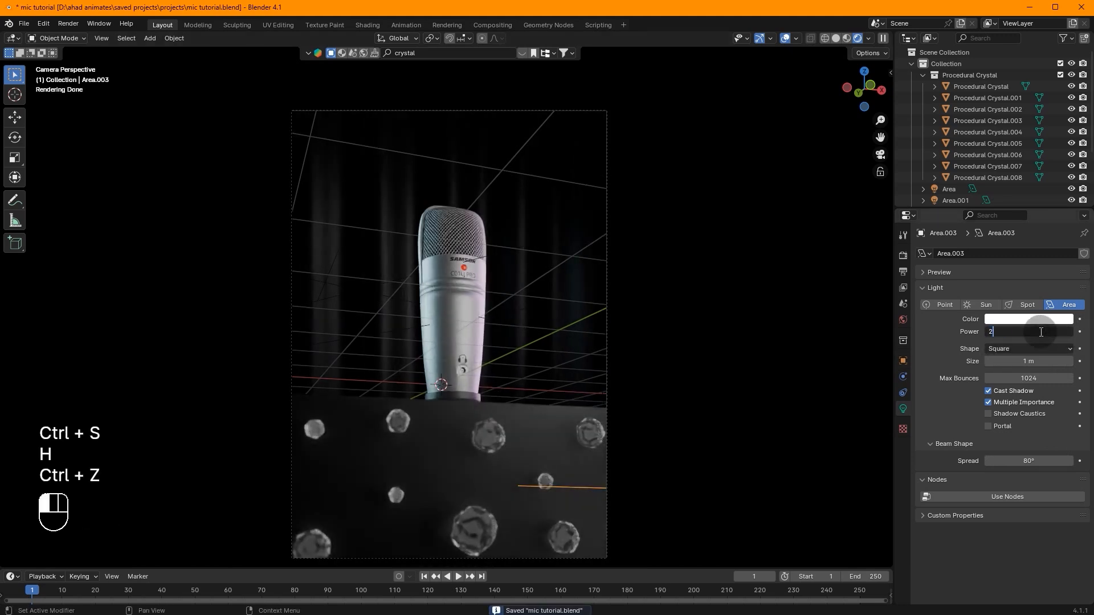
pyautogui.press('Return')
pyautogui.rightClick(531, 339)
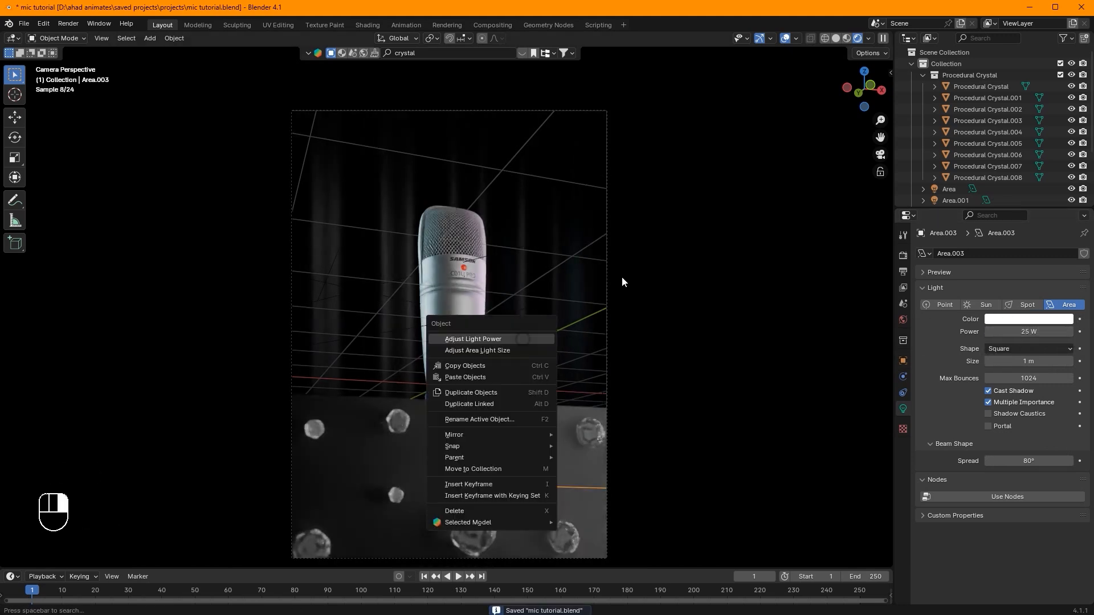
# Reposition the fourth area light along X and Y before the pedestal, and return to the camera view
pyautogui.hotkey('ctrl', 'd')
pyautogui.press('g')
pyautogui.press('x')
pyautogui.rightClick(645, 308)
pyautogui.moveTo(644, 308); pyautogui.dragTo(610, 356, button='middle')
pyautogui.press('g')
pyautogui.press('x')
pyautogui.click(643, 366)
pyautogui.press('g')
pyautogui.press('y')
pyautogui.click(653, 378)
pyautogui.press('g')
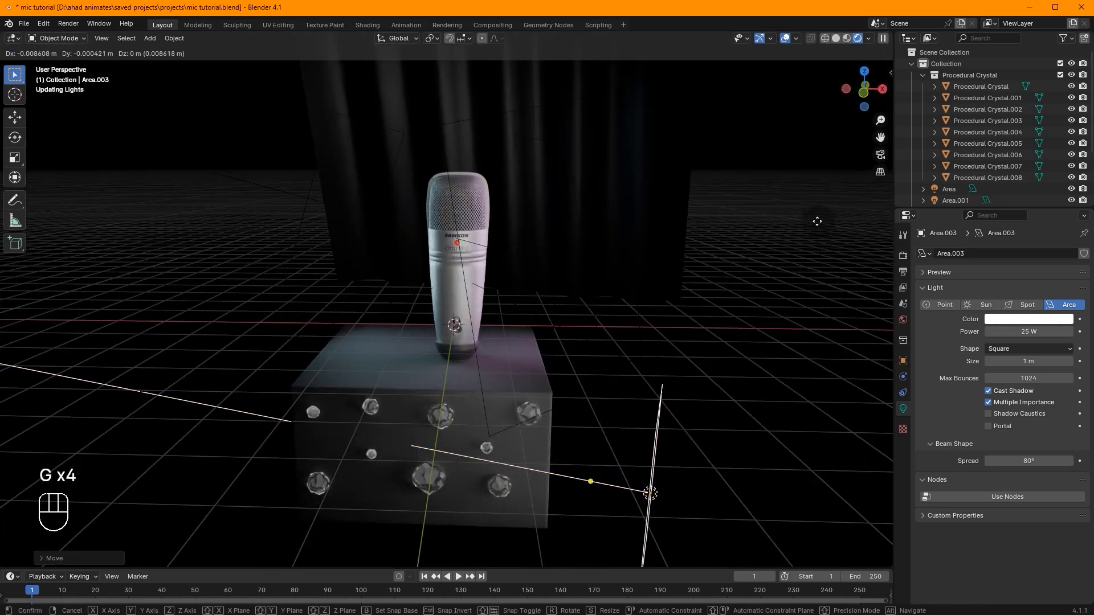
pyautogui.click(818, 220)
pyautogui.click(880, 154)
pyautogui.rightClick(435, 269)
# Lighten the curtain material's base color to dark grey, set its IOR to 1.8 and roughness to about 0.551, and save
pyautogui.click(548, 255)
pyautogui.hotkey('ctrl', 's')
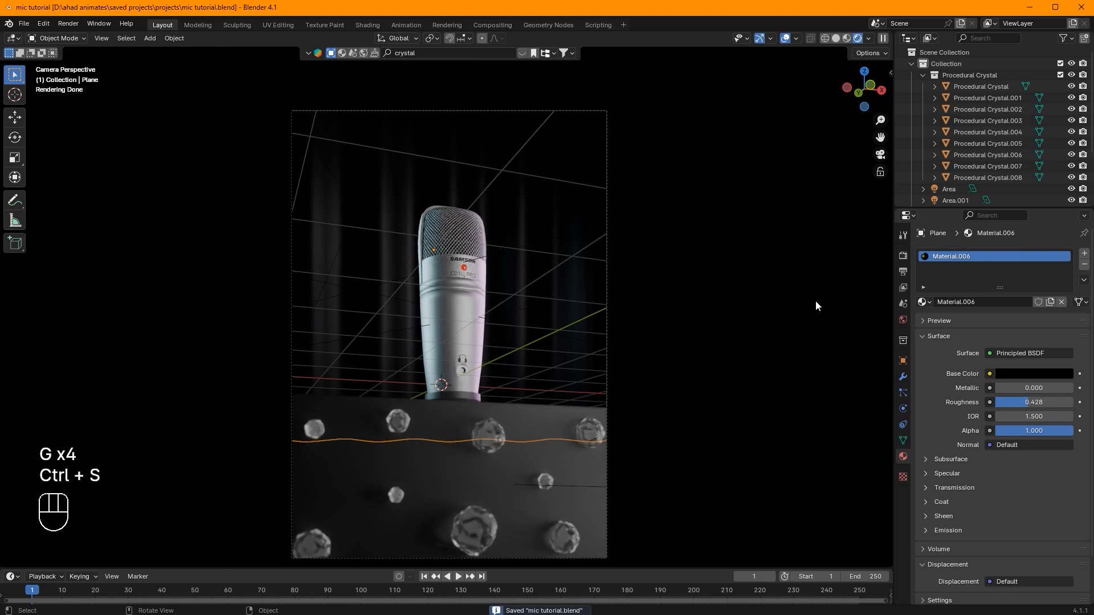
pyautogui.moveTo(1019, 372); pyautogui.dragTo(1019, 345)
pyautogui.click(1035, 375)
pyautogui.moveTo(1018, 415); pyautogui.dragTo(1057, 403)
pyautogui.rightClick(1017, 410)
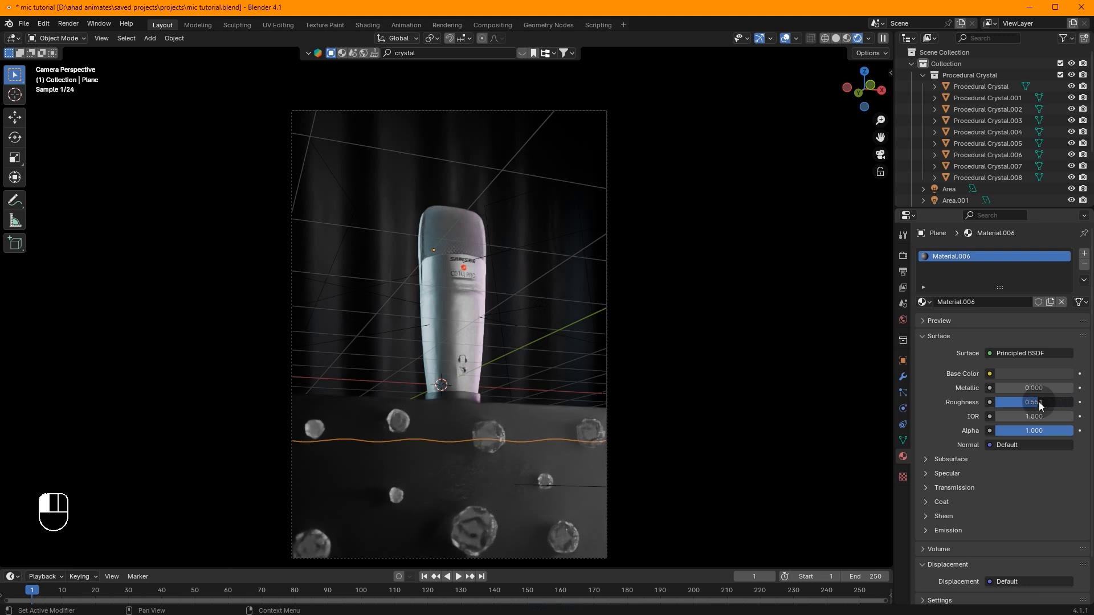
pyautogui.hotkey('ctrl', 's')
pyautogui.scroll(-2, 743, 143)
pyautogui.scroll(1, 527, 344)
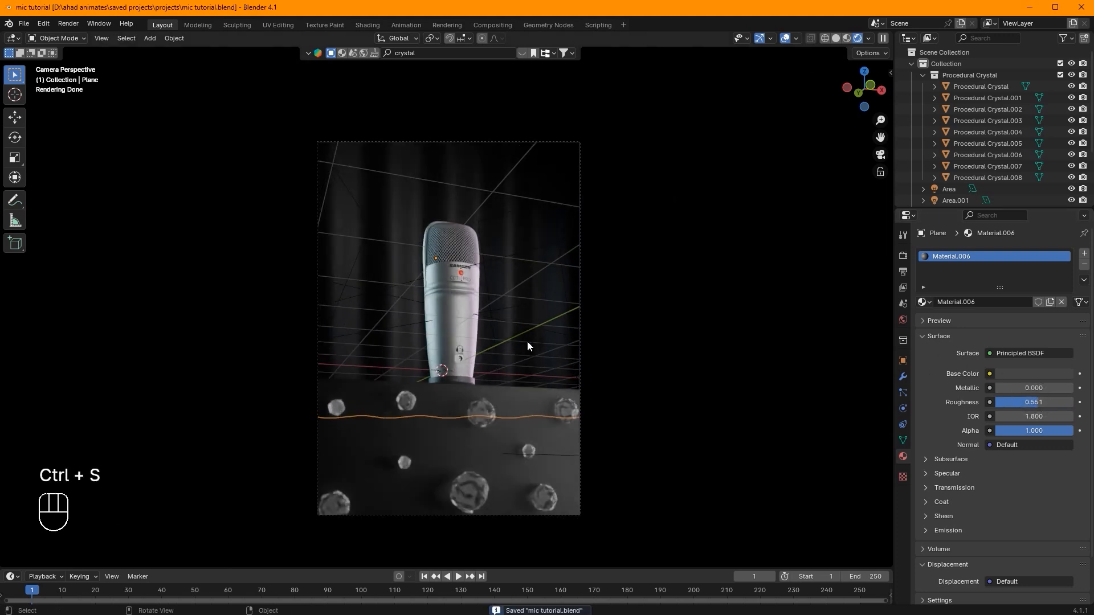
# Raise the microphone slightly along Z above the pedestal and save the file
pyautogui.click(455, 318)
pyautogui.press('g')
pyautogui.press('z')
pyautogui.click(455, 311)
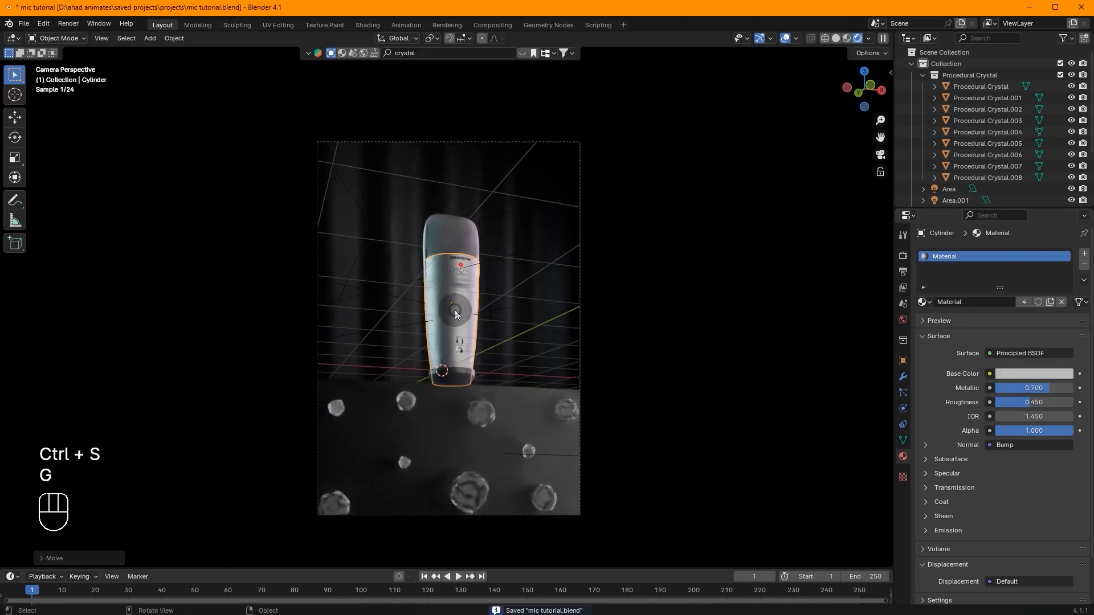
pyautogui.press('r')
pyautogui.rightClick(550, 256)
pyautogui.rightClick(731, 119)
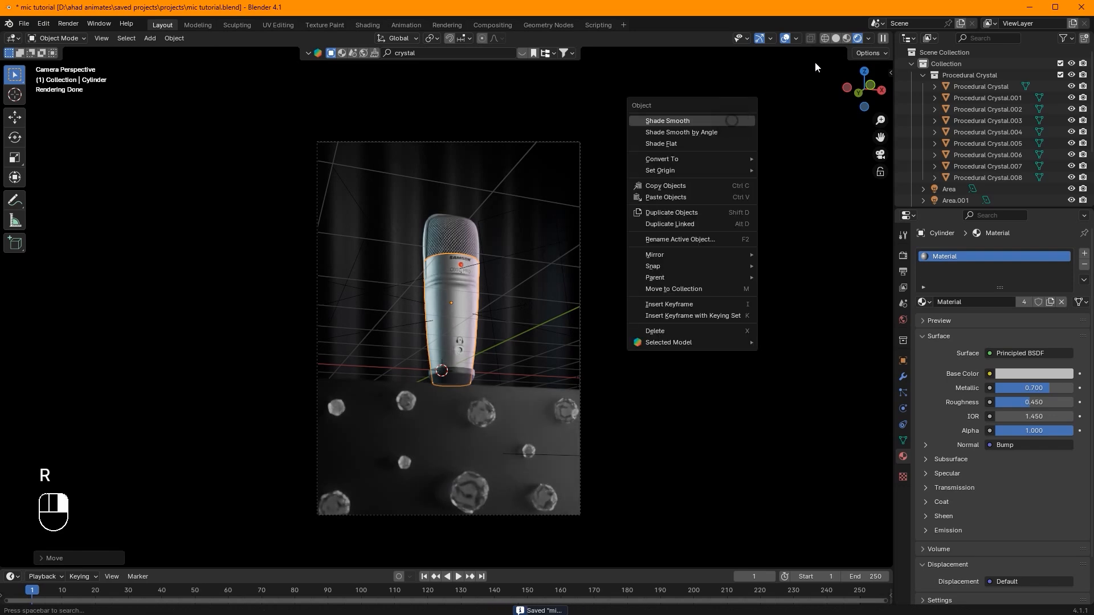
pyautogui.hotkey('ctrl', 's')
# Add a fifth area light and raise it along Z above the microphone
pyautogui.hotkey('shift', 'a')
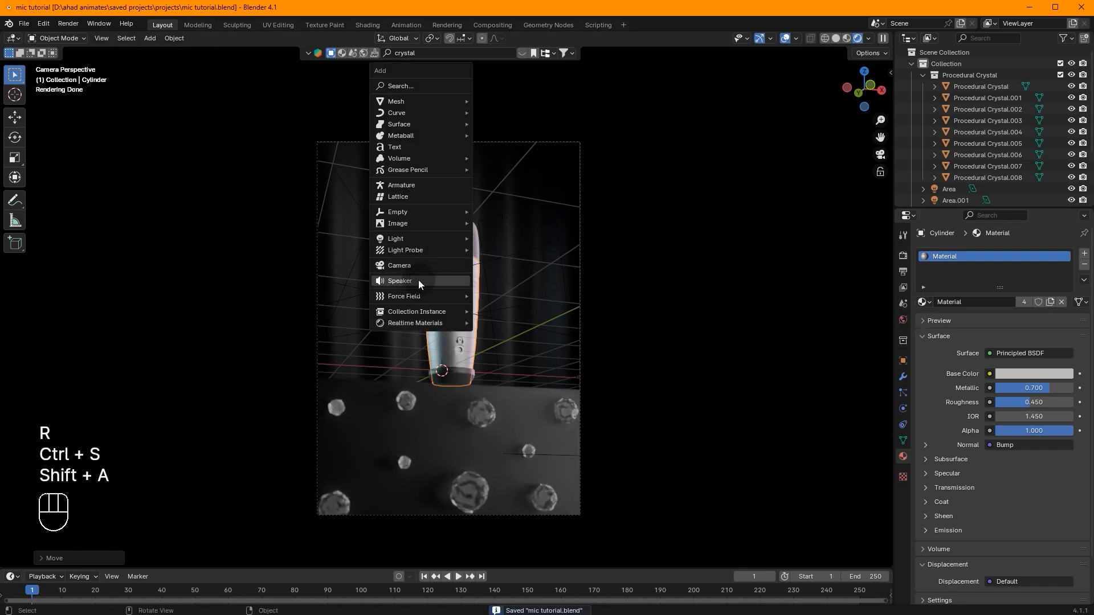
pyautogui.moveTo(407, 240)
pyautogui.click(521, 282)
pyautogui.press('g')
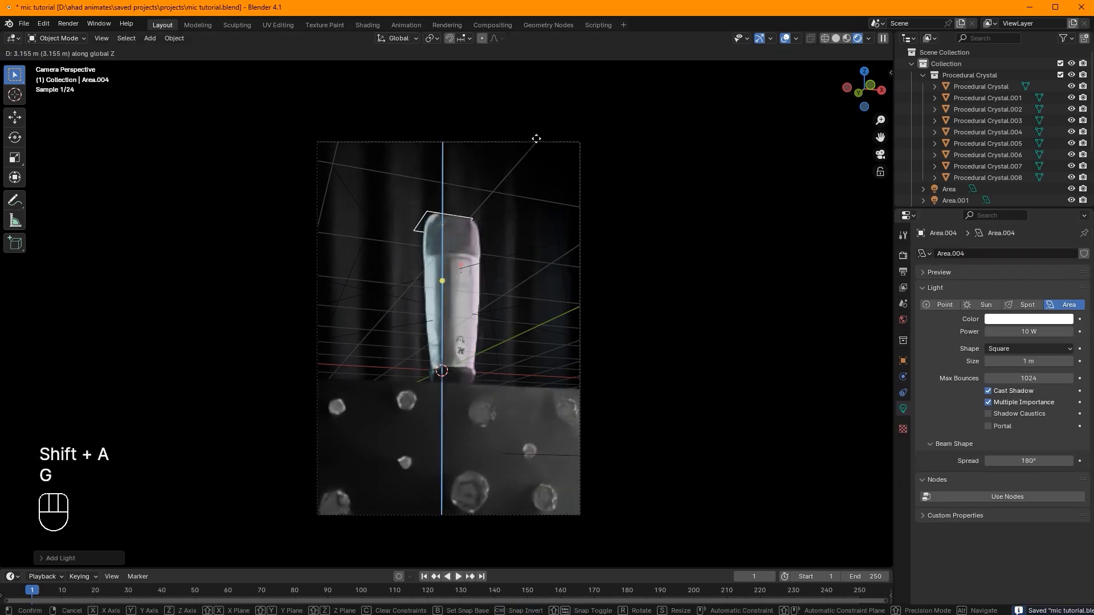
pyautogui.click(515, 178)
# Stretch the fifth area light along X and tilt it about the X axis toward the microphone
pyautogui.moveTo(515, 179); pyautogui.dragTo(459, 285, button='middle')
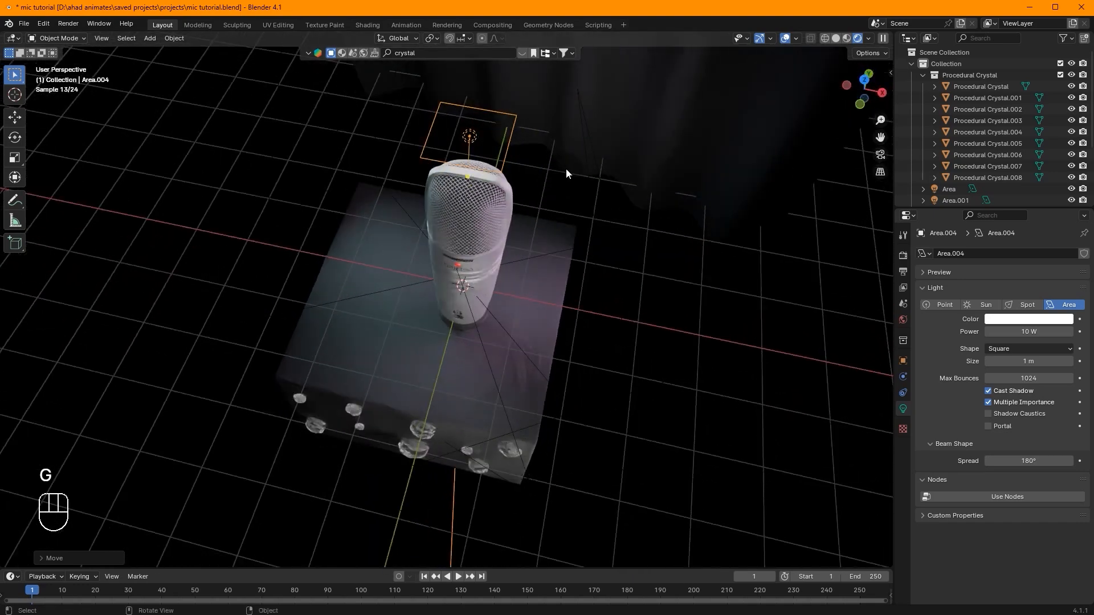
pyautogui.moveTo(567, 168); pyautogui.dragTo(541, 178, button='middle')
pyautogui.press('s')
pyautogui.middleClick(581, 182)
pyautogui.click(619, 192)
pyautogui.moveTo(619, 192); pyautogui.dragTo(589, 190, button='middle')
pyautogui.press('r')
pyautogui.middleClick(592, 195)
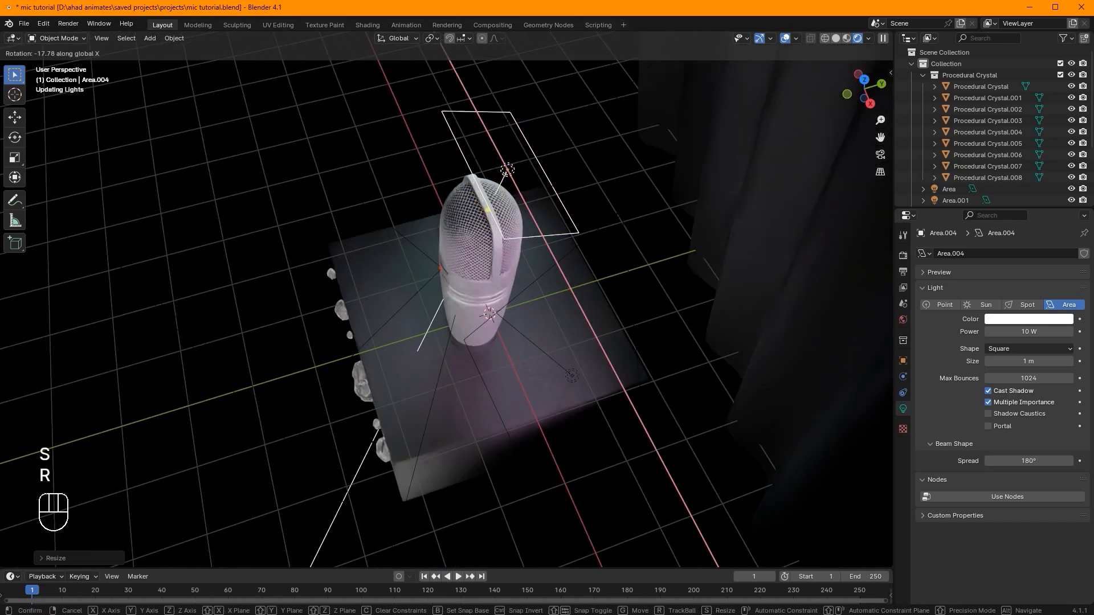
pyautogui.click(613, 231)
# Shift the fifth area light back along Y and up along Z, and raise its power to 265.2 W
pyautogui.press('g')
pyautogui.middleClick(616, 228)
pyautogui.click(655, 236)
pyautogui.press('g')
pyautogui.middleClick(650, 222)
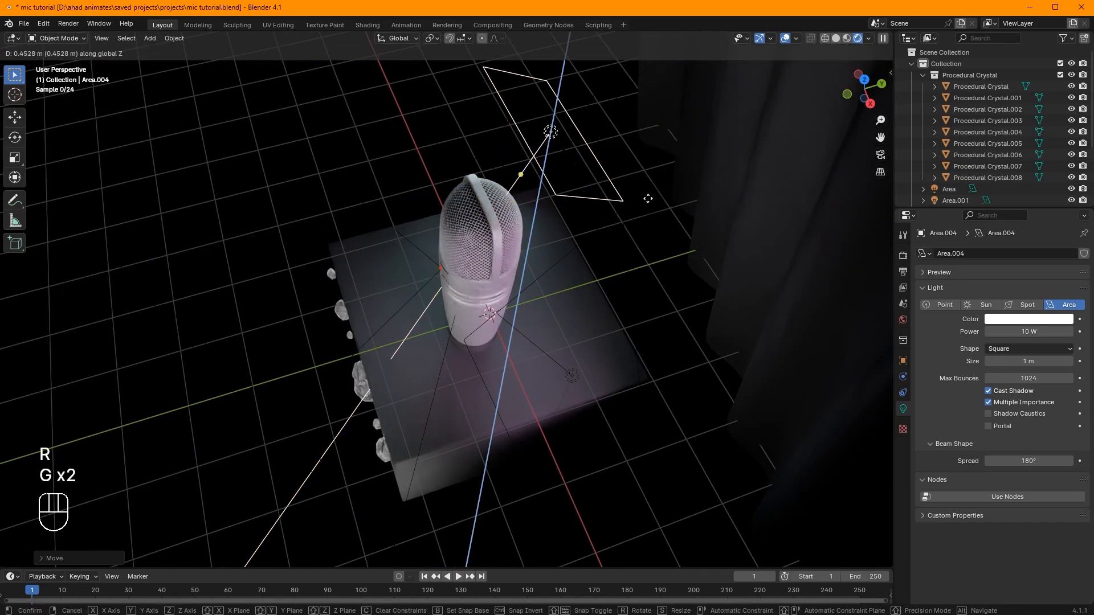
pyautogui.click(668, 178)
pyautogui.click(881, 155)
pyautogui.scroll(2, 884, 174)
pyautogui.moveTo(1030, 332); pyautogui.dragTo(1076, 332)
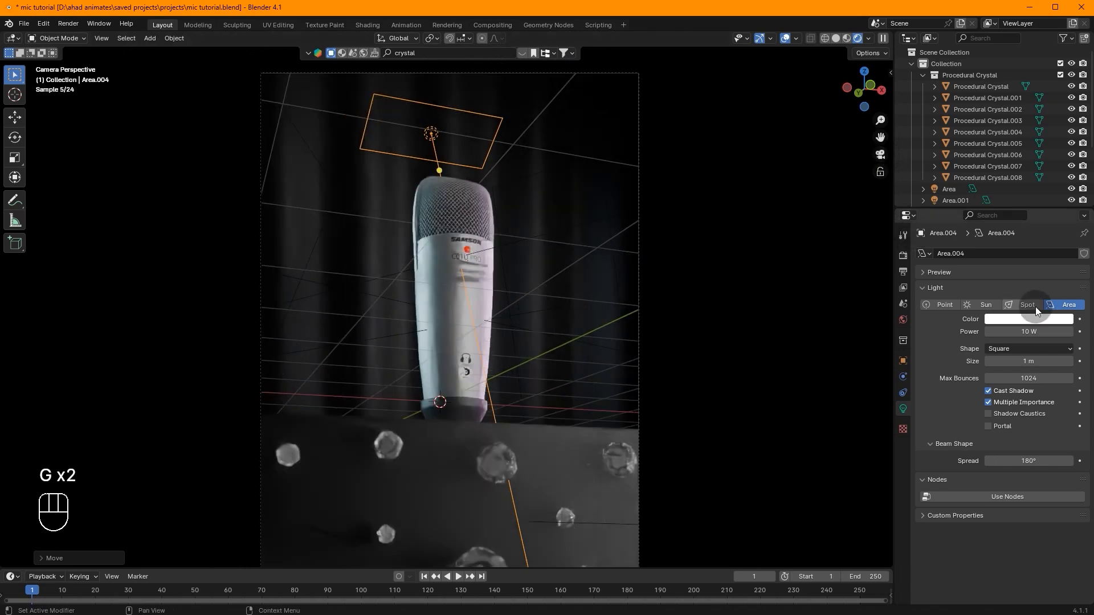
# Turn the fifth area light about Z and reposition it over the microphone
pyautogui.moveTo(320, 272); pyautogui.dragTo(483, 255, button='middle')
pyautogui.press('r')
pyautogui.press('z')
pyautogui.click(443, 260)
pyautogui.press('g')
pyautogui.middleClick(449, 261)
pyautogui.click(470, 272)
pyautogui.press('g')
pyautogui.click(455, 281)
pyautogui.press('g')
pyautogui.click(441, 276)
# Move the fifth area light closer above the microphone's back and tilt it about its local X axis
pyautogui.moveTo(496, 150); pyautogui.dragTo(424, 71, button='middle')
pyautogui.press('r')
pyautogui.middleClick(467, 85)
pyautogui.rightClick(545, 119)
pyautogui.press('g')
pyautogui.middleClick(548, 130)
pyautogui.click(557, 163)
pyautogui.press('r')
pyautogui.middleClick(560, 166)
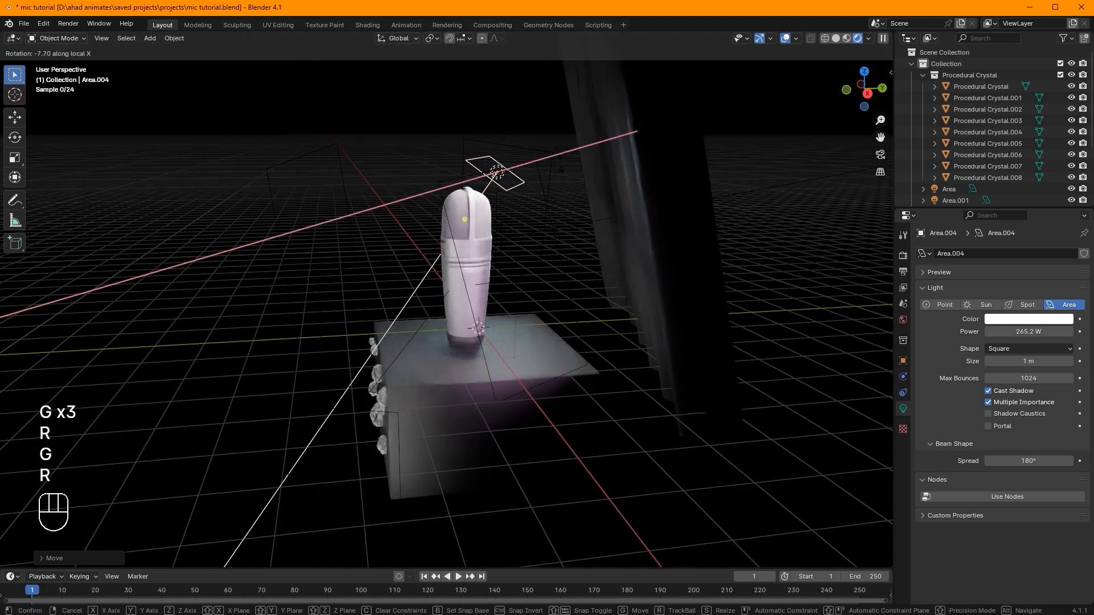
pyautogui.click(570, 175)
# Set the fifth area light's power to 80 W and its spread to 35° in the camera view
pyautogui.moveTo(571, 175); pyautogui.dragTo(770, 150, button='middle')
pyautogui.click(881, 154)
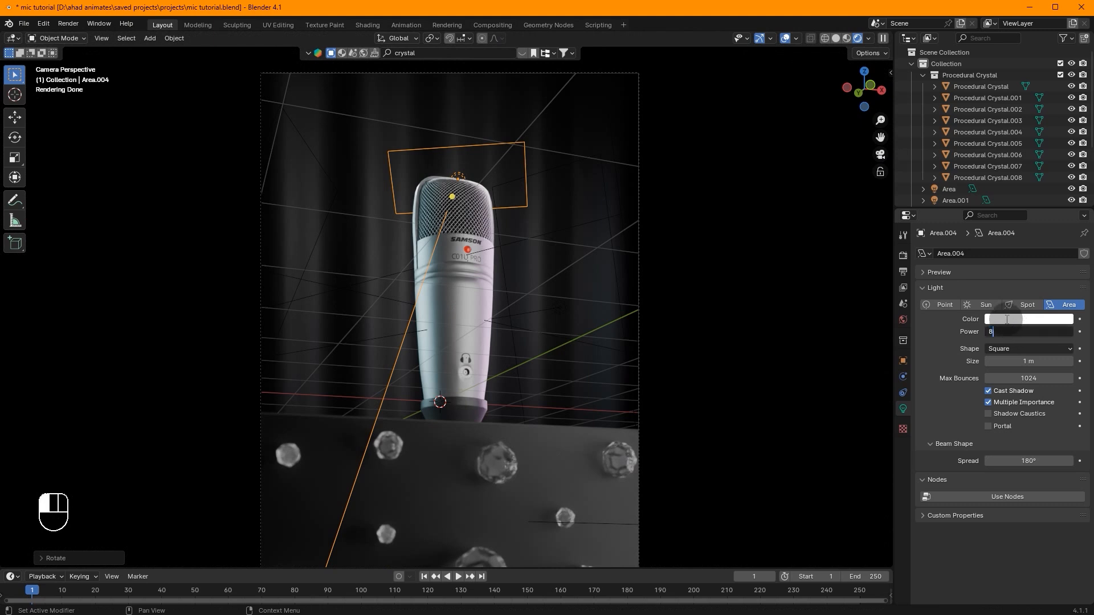
pyautogui.click(1040, 459)
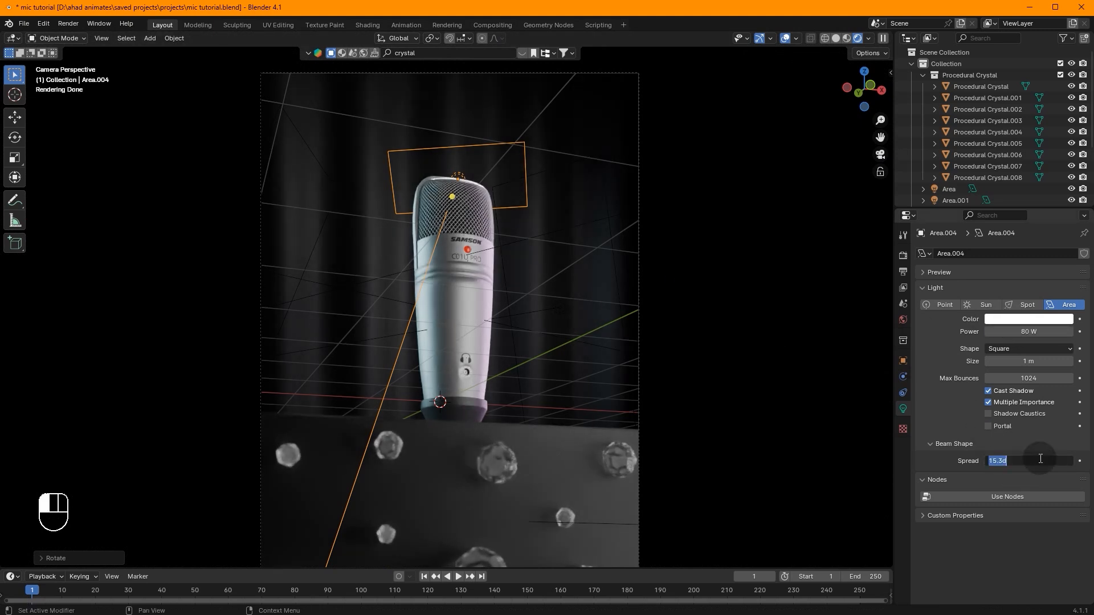
pyautogui.write('35')
pyautogui.press('Return')
# Raise the fifth area light slightly and scale it about 2.4 times along Z
pyautogui.press('g')
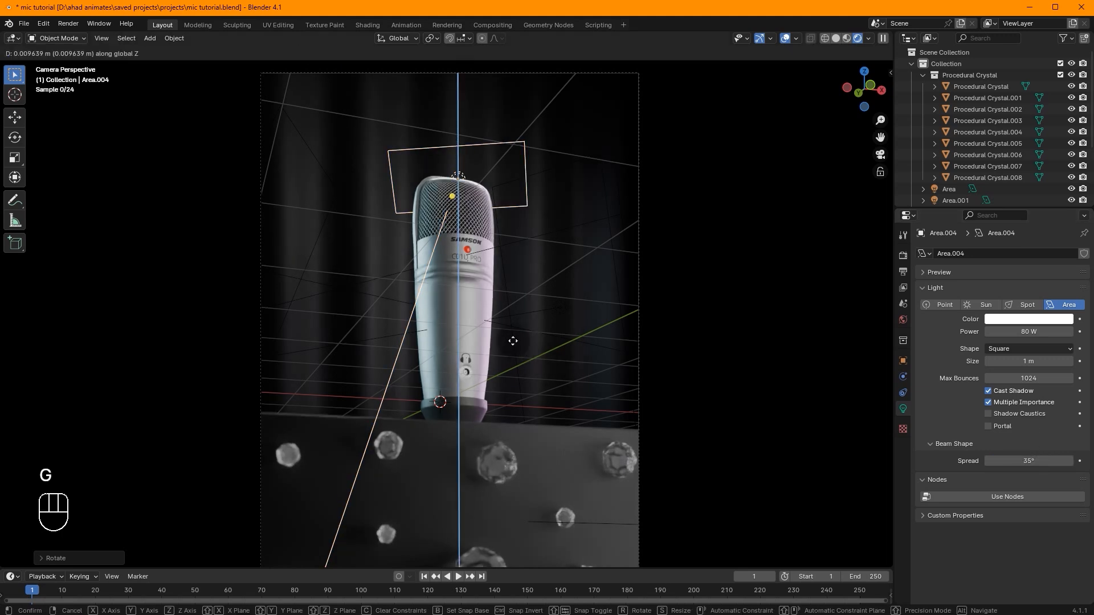
pyautogui.click(505, 342)
pyautogui.press('s')
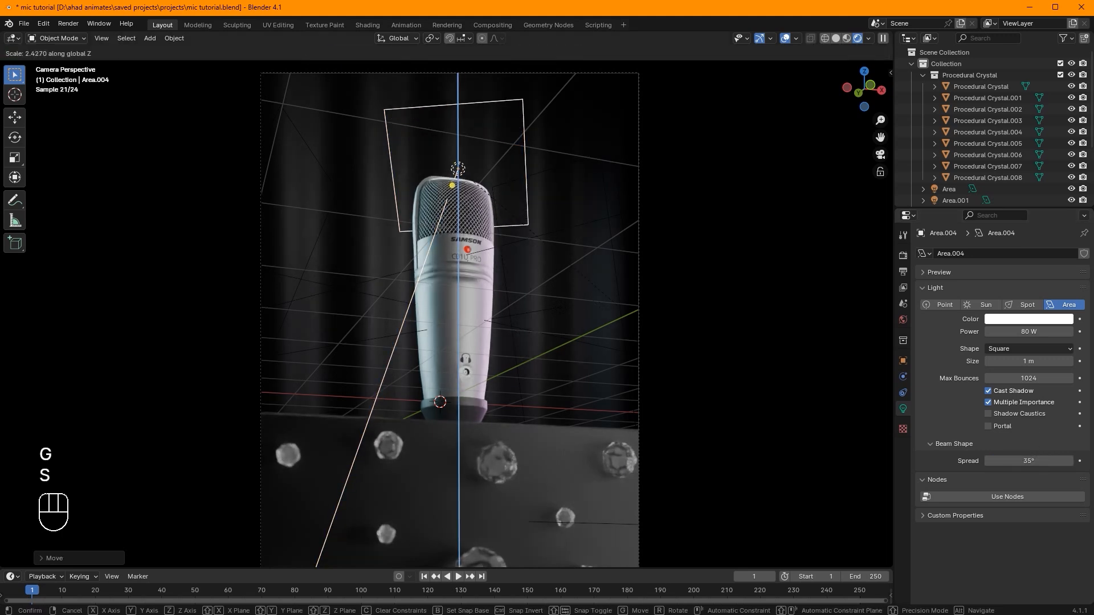
pyautogui.click(757, 337)
# Adjust the fifth area light's position along Z and X, rotate it slightly, and save the file
pyautogui.press('g')
pyautogui.press('z')
pyautogui.click(687, 333)
pyautogui.press('g')
pyautogui.press('x')
pyautogui.click(672, 326)
pyautogui.press('g')
pyautogui.click(675, 292)
pyautogui.press('g')
pyautogui.press('r')
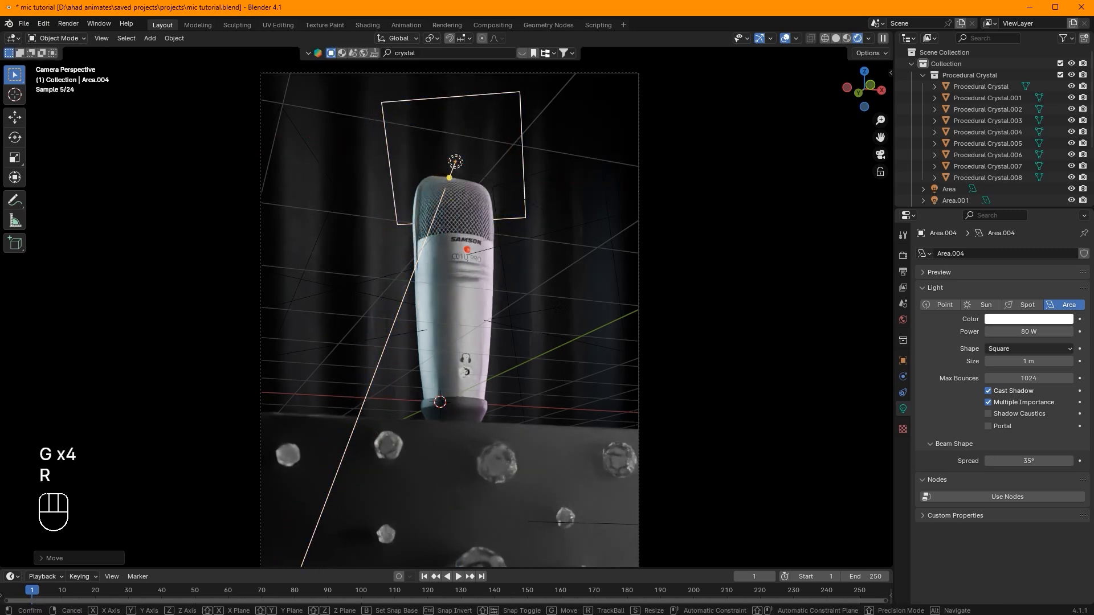
pyautogui.click(670, 335)
pyautogui.hotkey('ctrl', 's')
# Tilt the fifth area light about its local X axis, shift it behind the microphone, and save from the camera view
pyautogui.moveTo(655, 283); pyautogui.dragTo(610, 219, button='middle')
pyautogui.press('r')
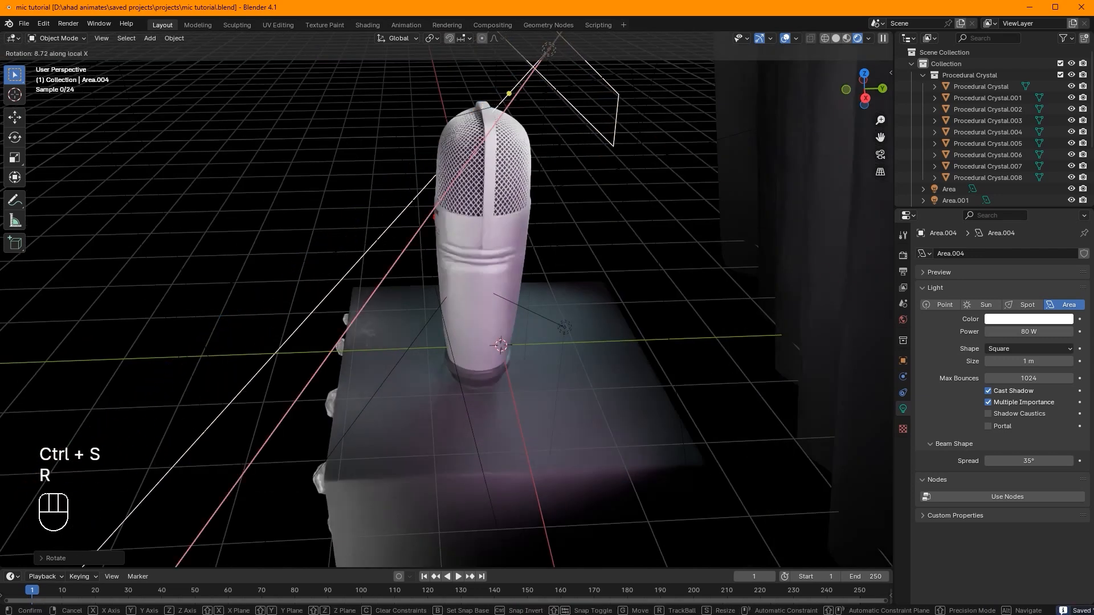
pyautogui.click(649, 190)
pyautogui.press('g')
pyautogui.press('g')
pyautogui.click(634, 190)
pyautogui.click(880, 154)
pyautogui.click(880, 154)
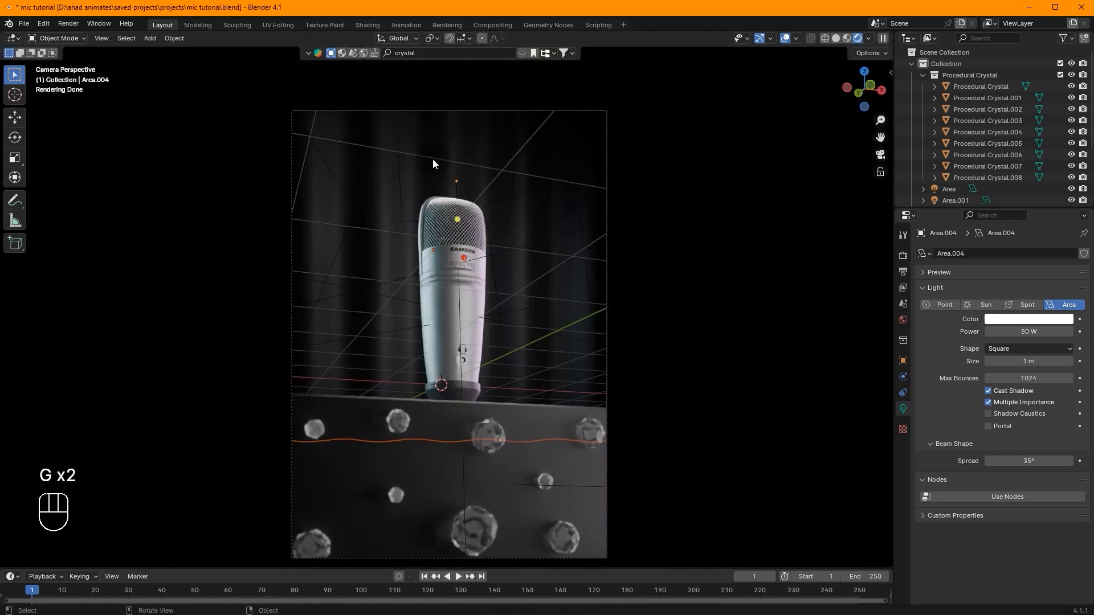
pyautogui.hotkey('ctrl', 's')
# Compare the Standard view transform with AgX, keep AgX, and set the look to Medium High Contrast
pyautogui.click(903, 256)
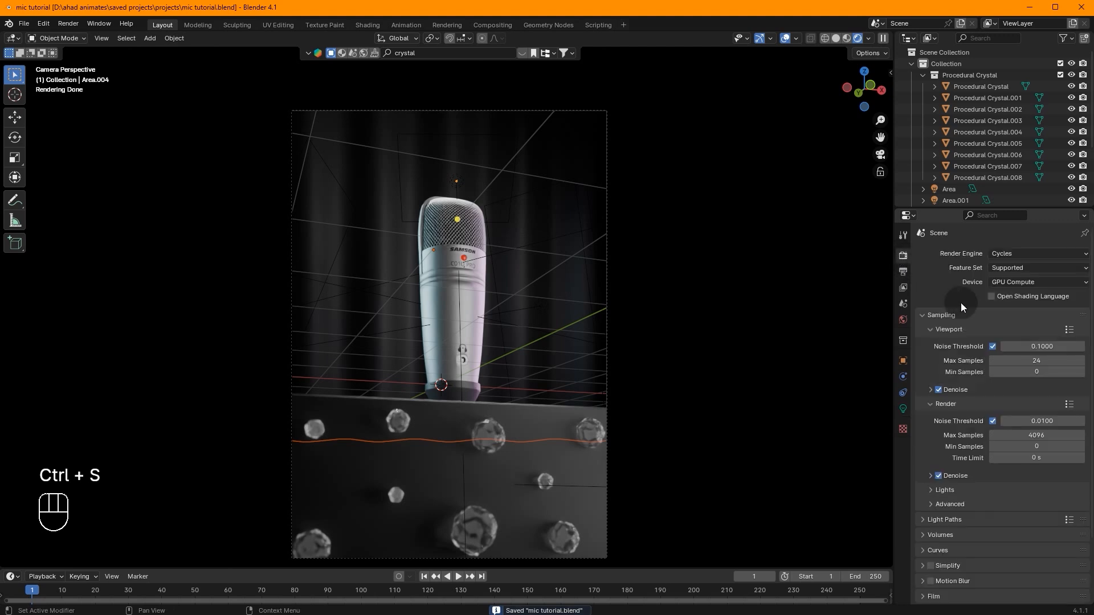
pyautogui.scroll(-3, 1000, 424)
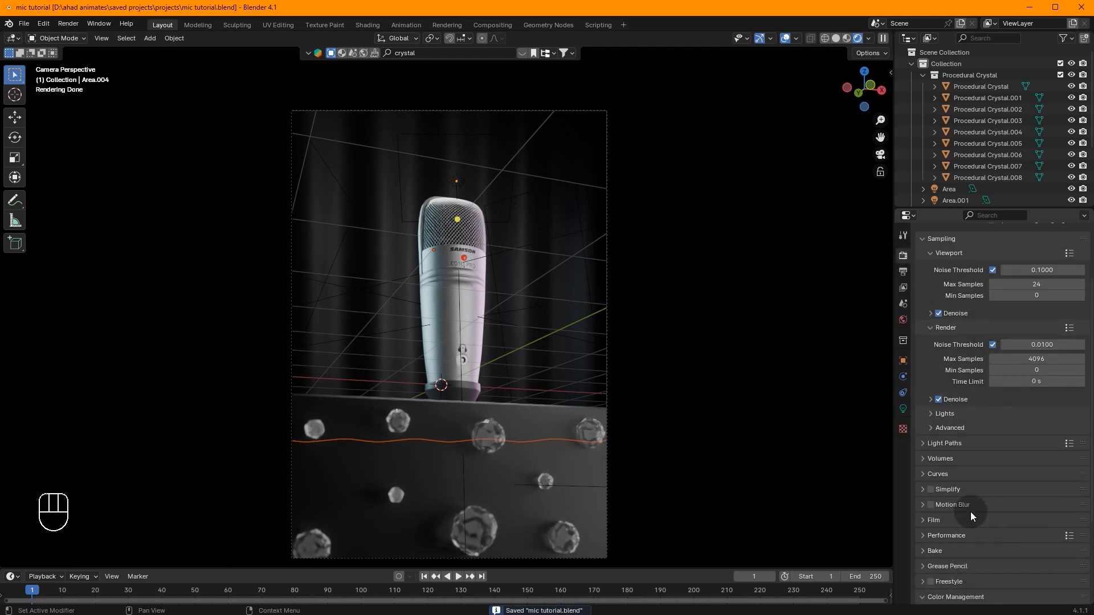
pyautogui.scroll(-4, 970, 512)
pyautogui.click(1007, 542)
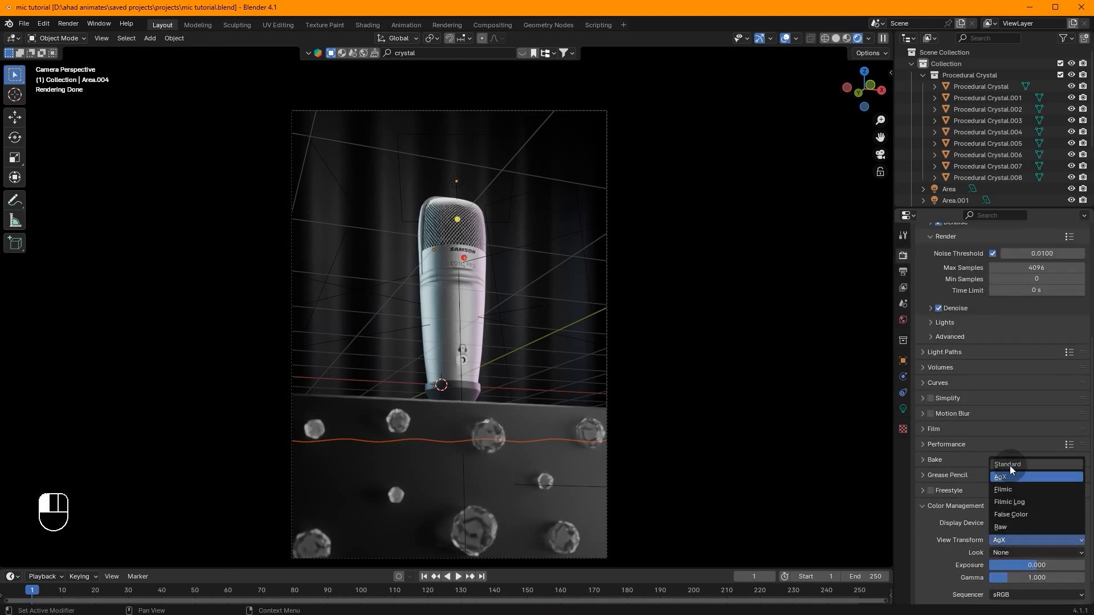
pyautogui.click(1009, 466)
pyautogui.click(1030, 543)
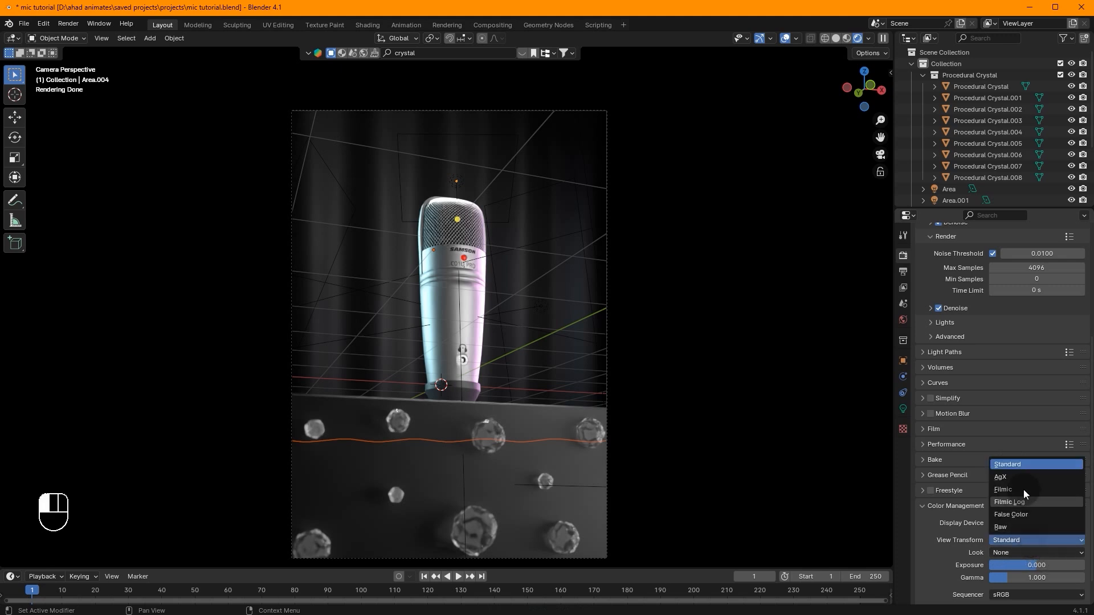
pyautogui.click(1023, 477)
pyautogui.scroll(-2, 1043, 500)
pyautogui.click(1039, 525)
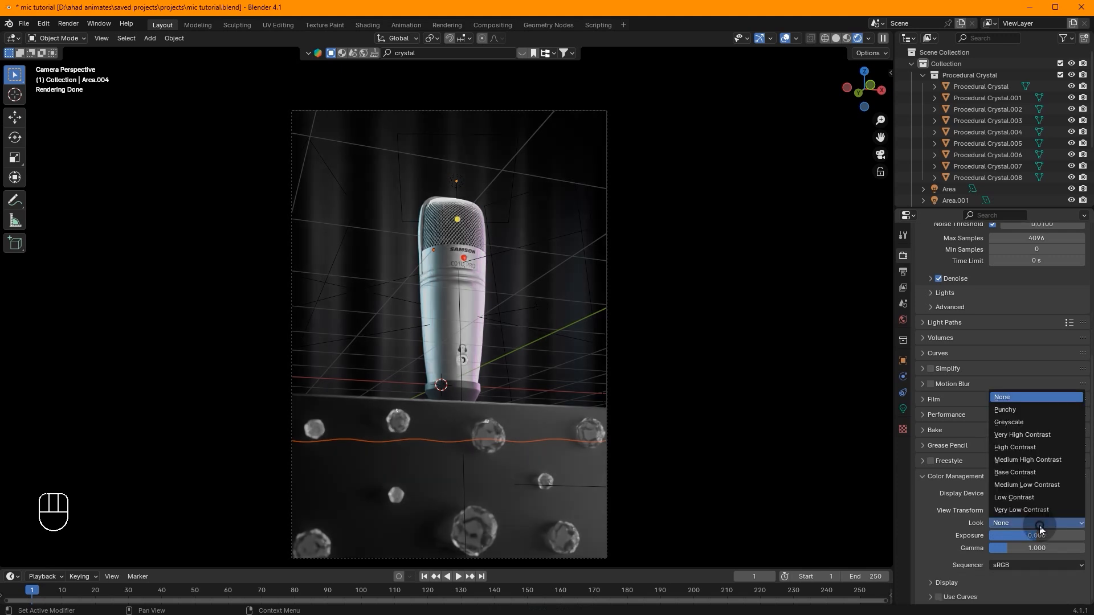
pyautogui.click(1031, 461)
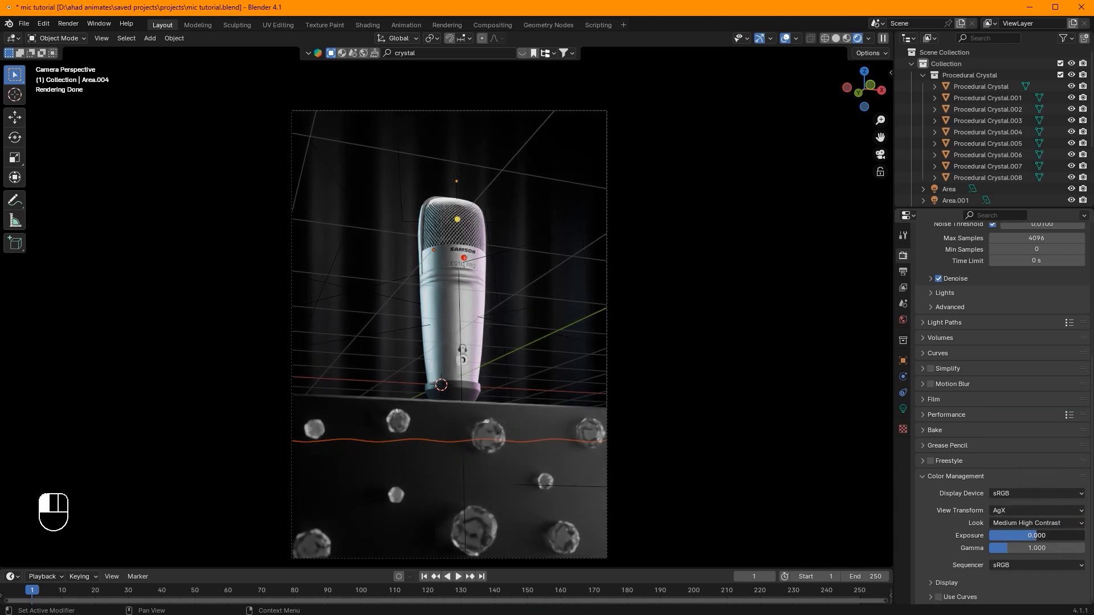
# Set the color management exposure to 0.2
pyautogui.moveTo(1033, 535); pyautogui.dragTo(1048, 541)
pyautogui.click(1048, 535)
pyautogui.write('0.')
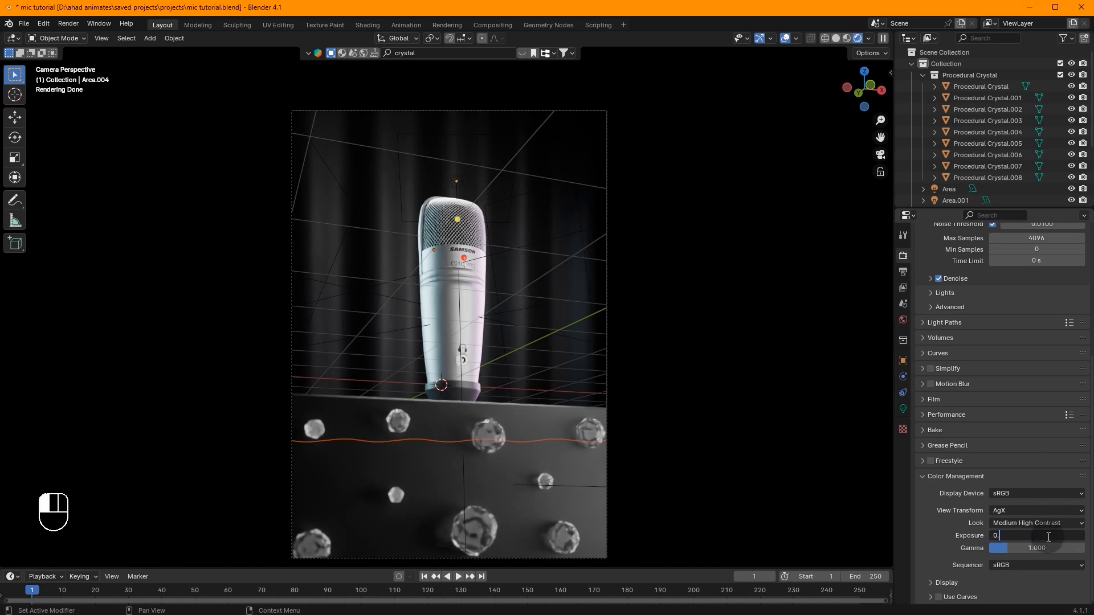
pyautogui.write('2')
pyautogui.press('Return')
# Set the color management gamma to 0.9 and exposure to 0.15, and save the file
pyautogui.moveTo(1036, 548); pyautogui.dragTo(1036, 548)
pyautogui.click(1036, 548)
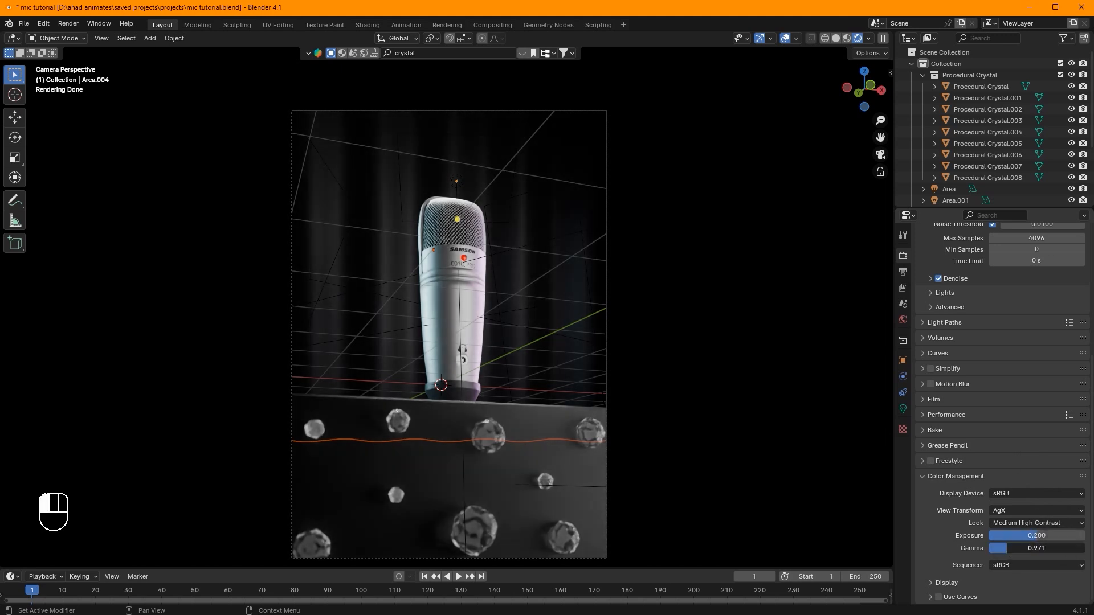
pyautogui.press('Return')
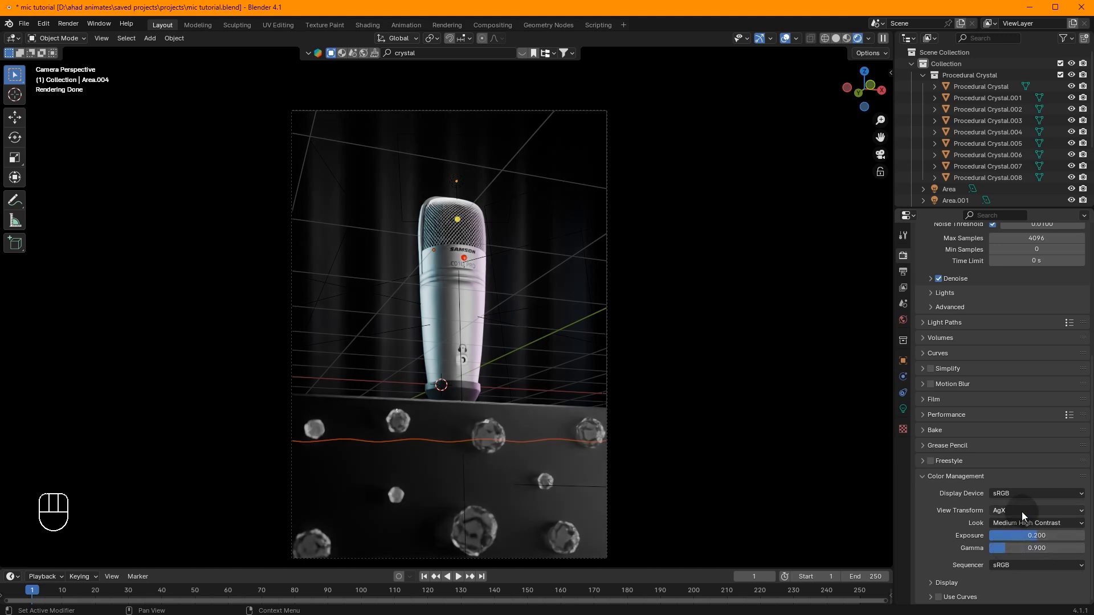
pyautogui.click(1049, 535)
pyautogui.write('0.15')
pyautogui.press('Return')
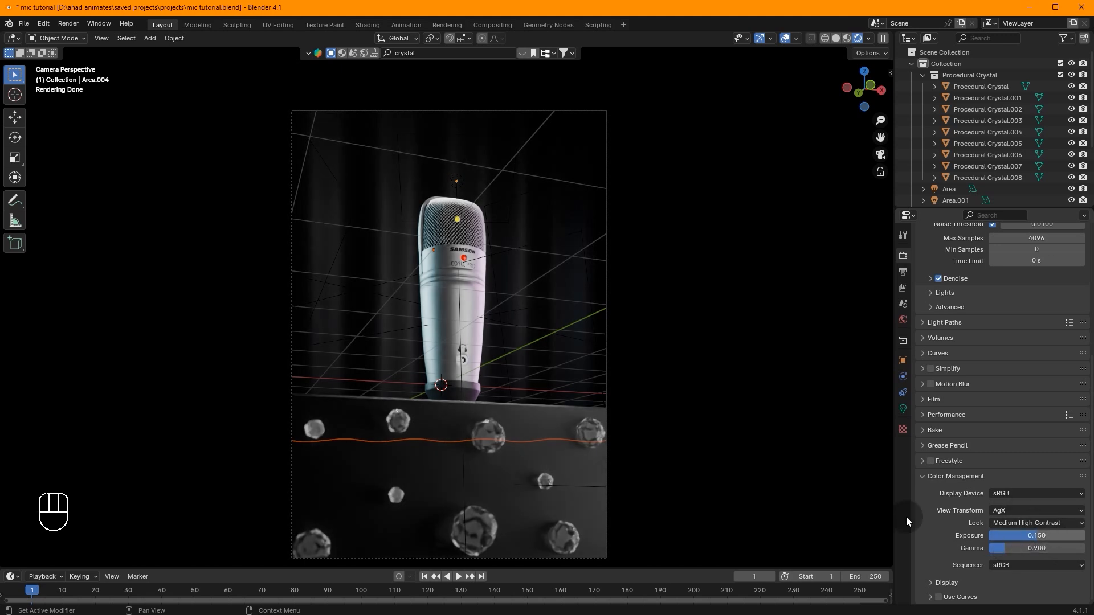
pyautogui.hotkey('ctrl', 's')
# Hide the viewport overlays and set the final render's maximum samples to 100
pyautogui.click(790, 37)
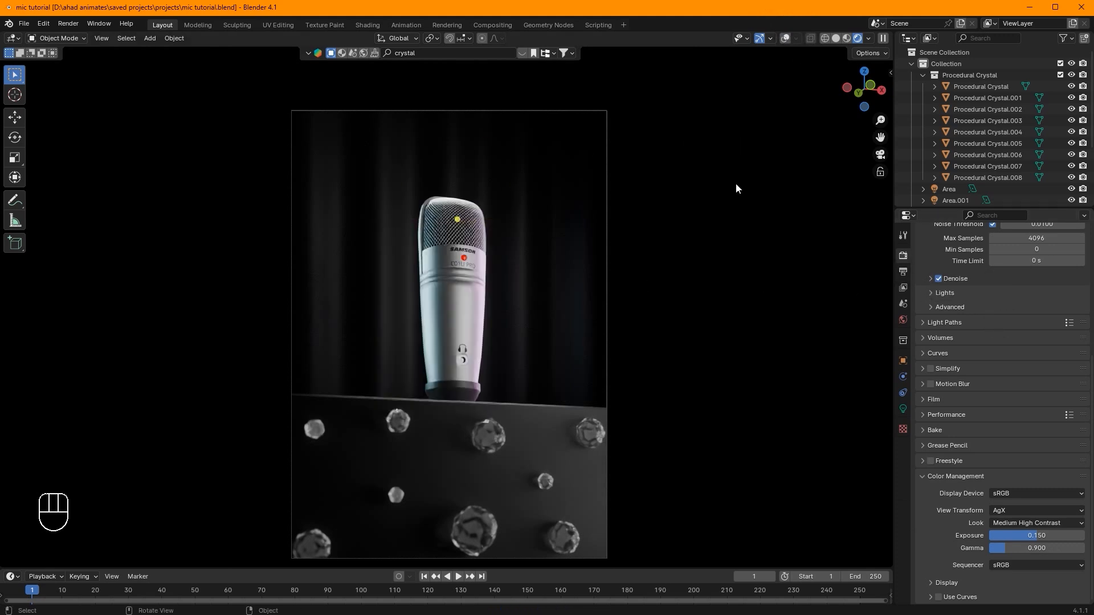
pyautogui.scroll(5, 1036, 370)
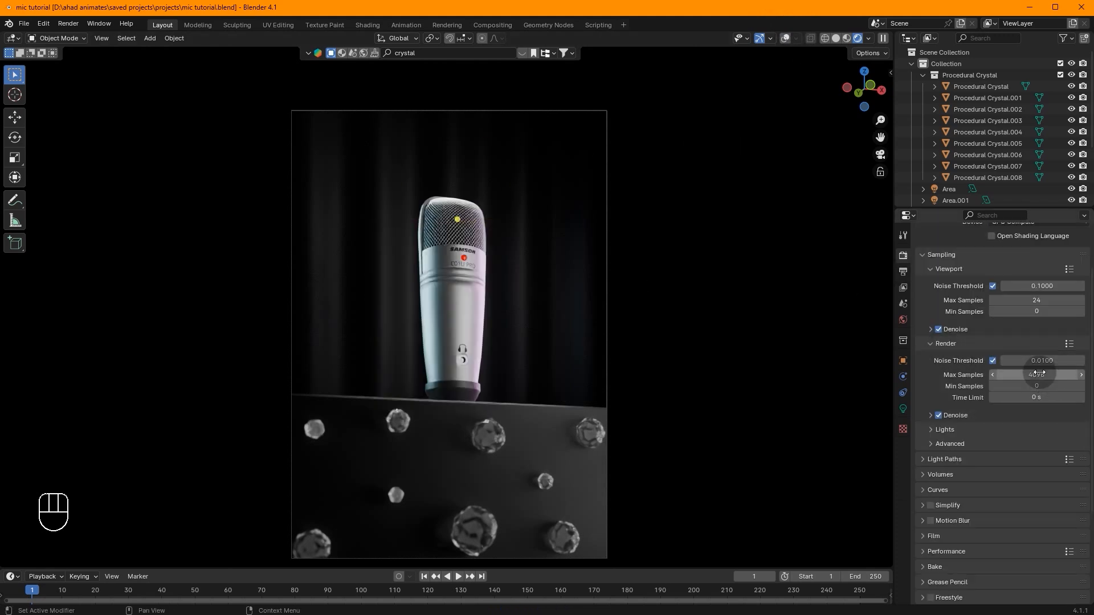
pyautogui.click(1040, 373)
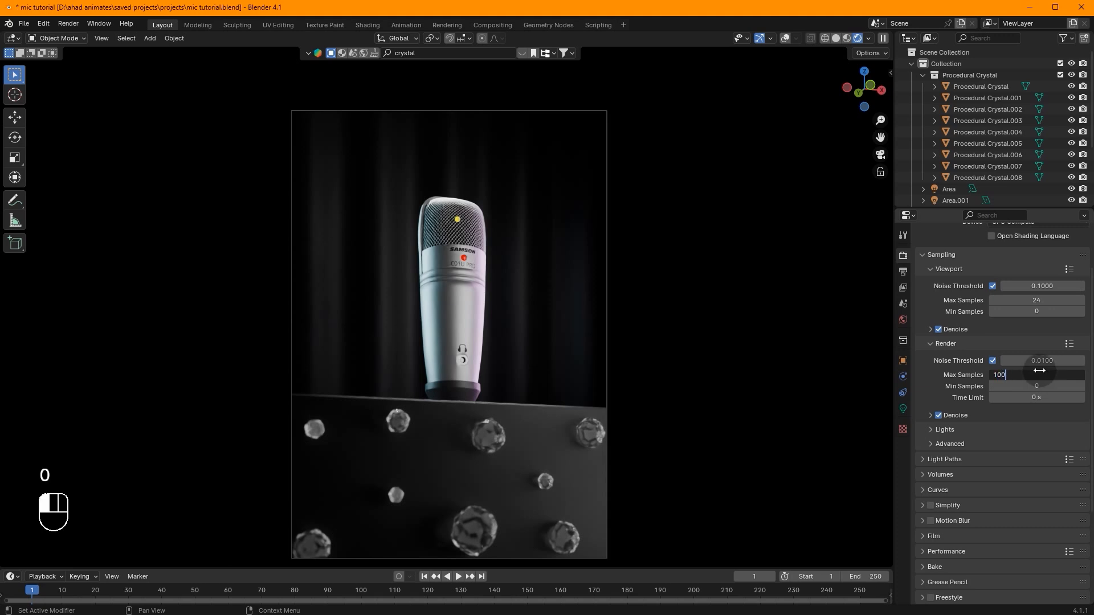
pyautogui.press('Return')
# Set the PNG output's color depth to 16 bits
pyautogui.click(903, 272)
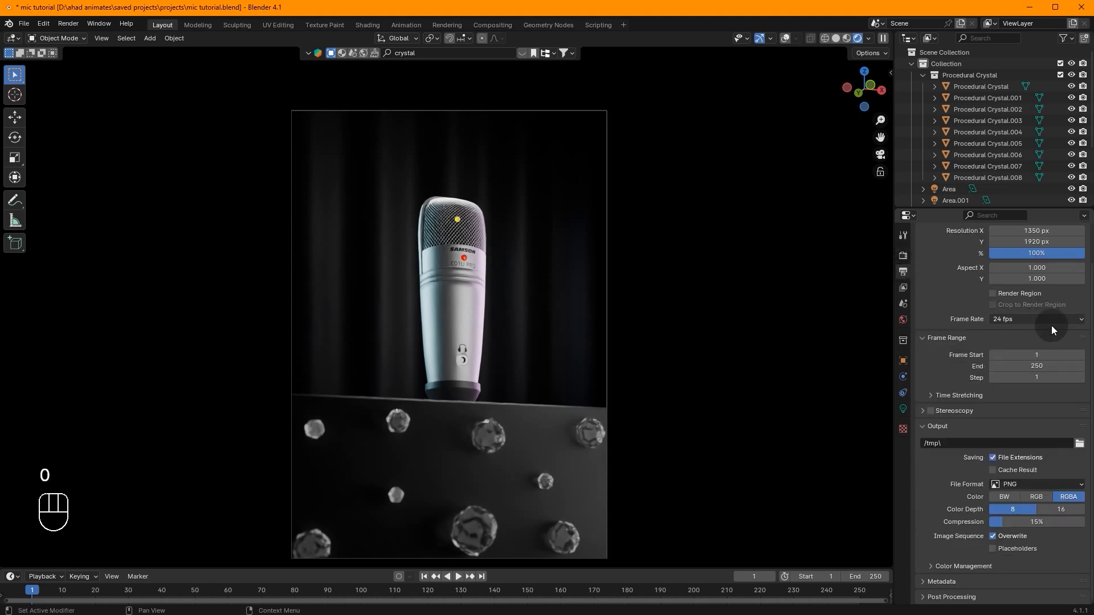
pyautogui.click(1064, 510)
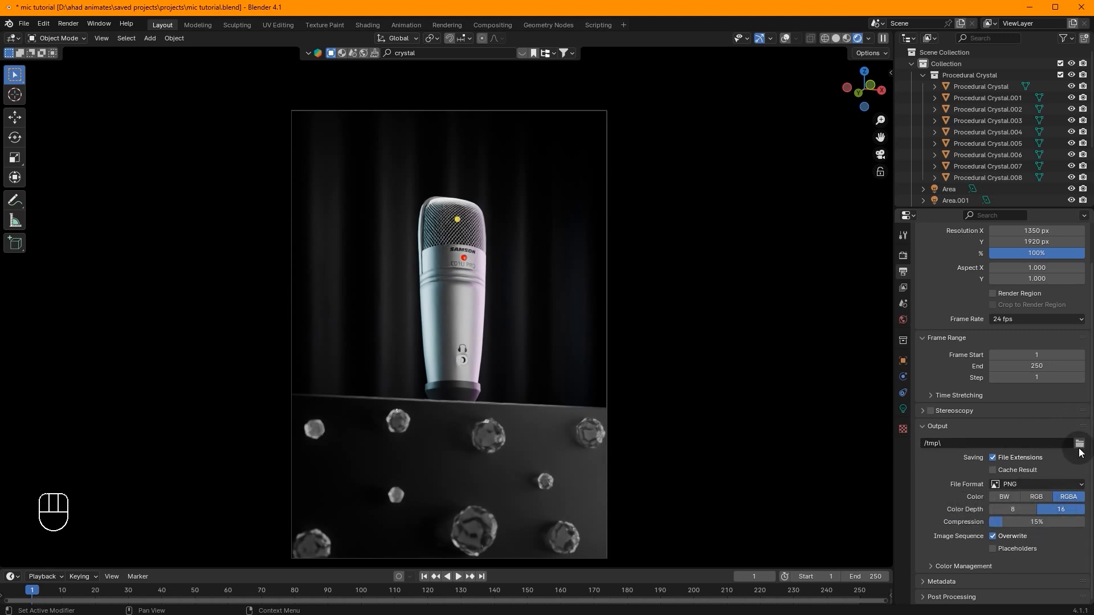
pyautogui.scroll(2, 1078, 451)
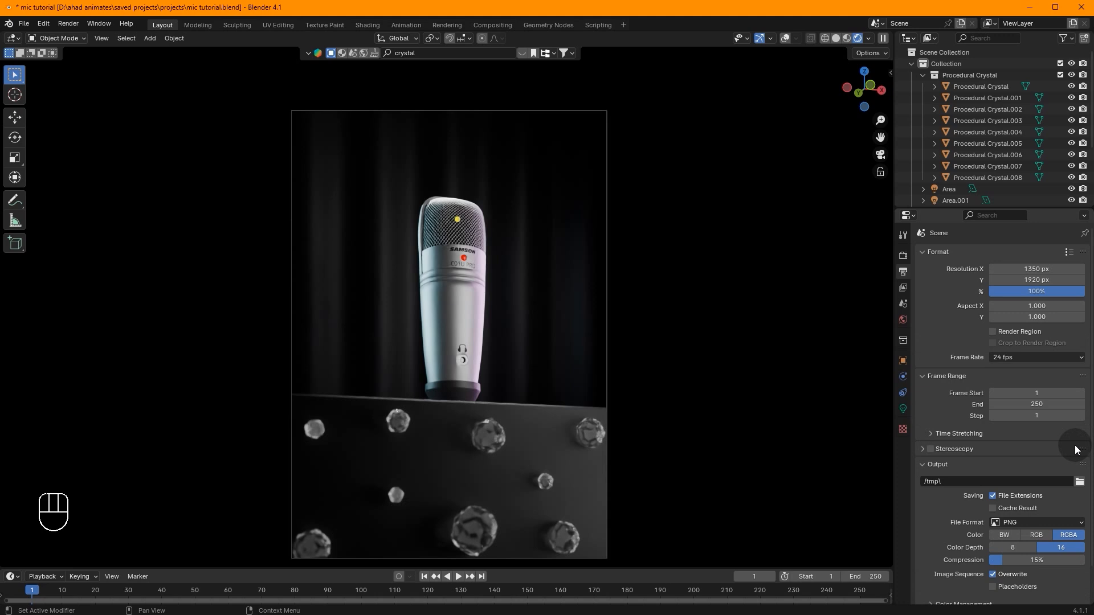